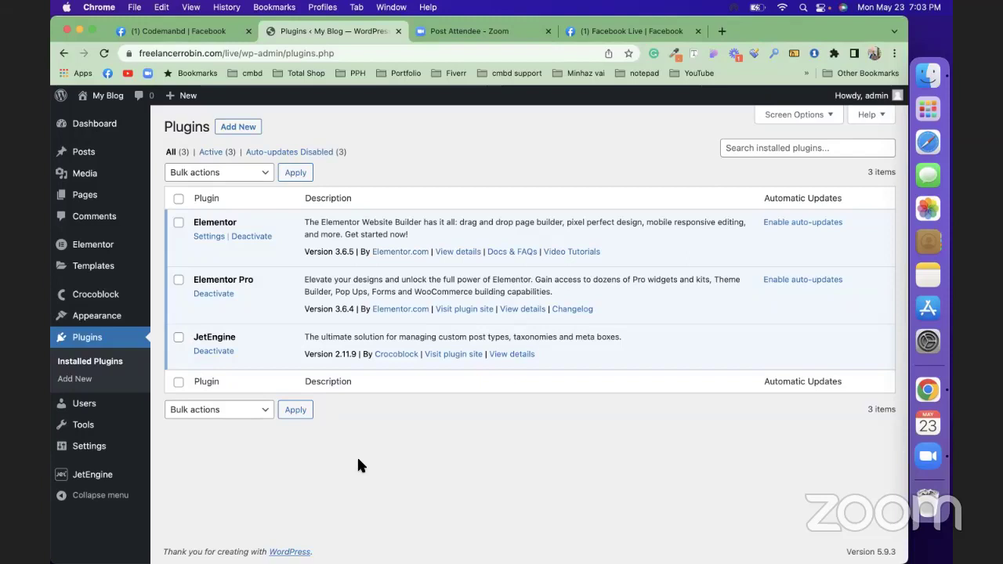
Start a new custom post type in JetEngine and name it Properties.
{"action": "mouse_move", "coordinate": [97, 476]}
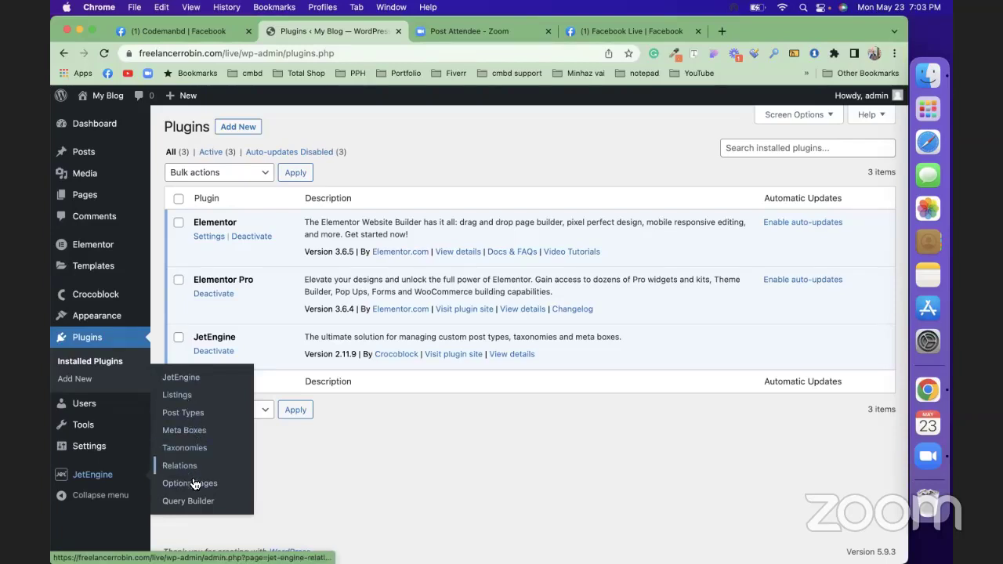
{"action": "left_click", "coordinate": [190, 420]}
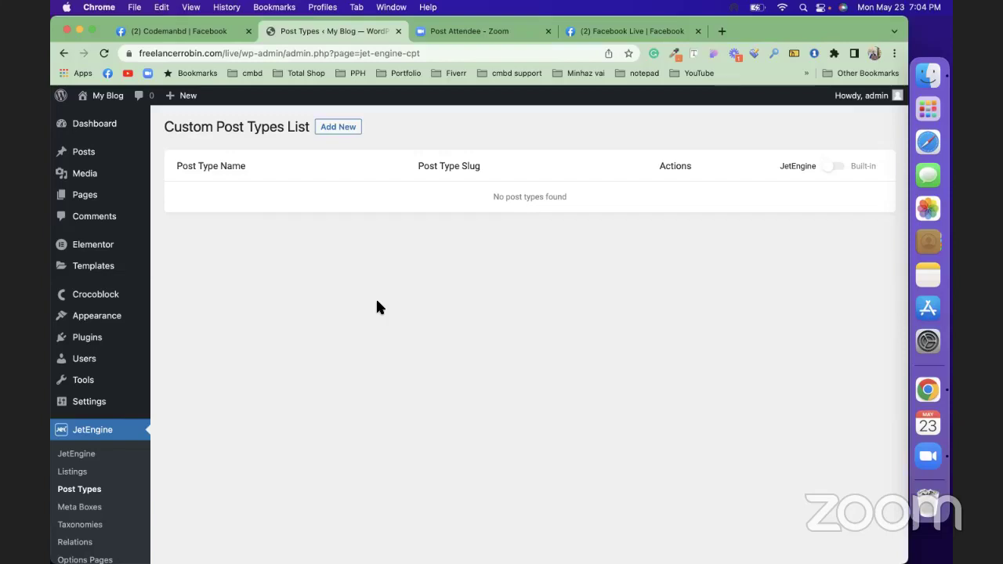
{"action": "left_click", "coordinate": [336, 131]}
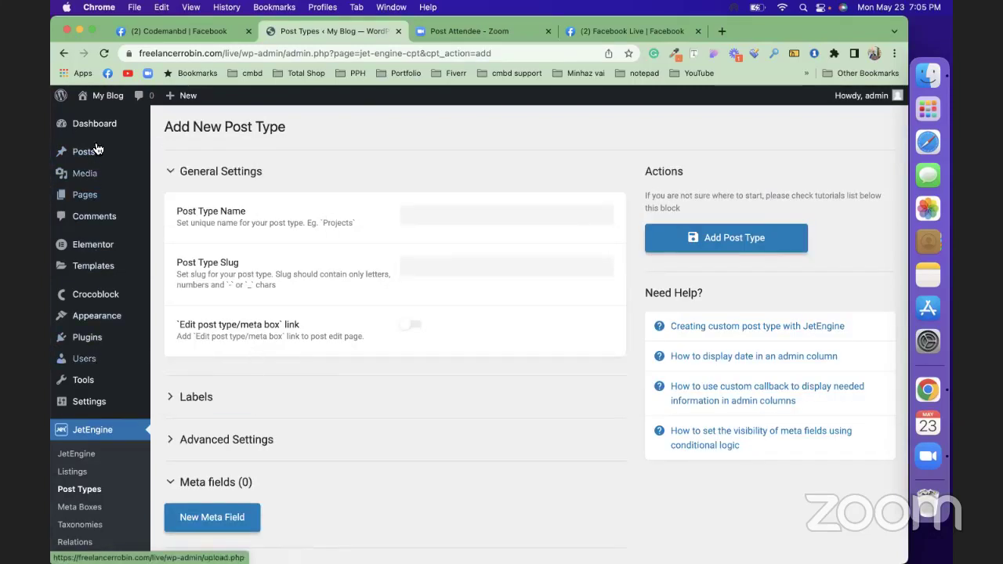
{"action": "left_click", "coordinate": [429, 219]}
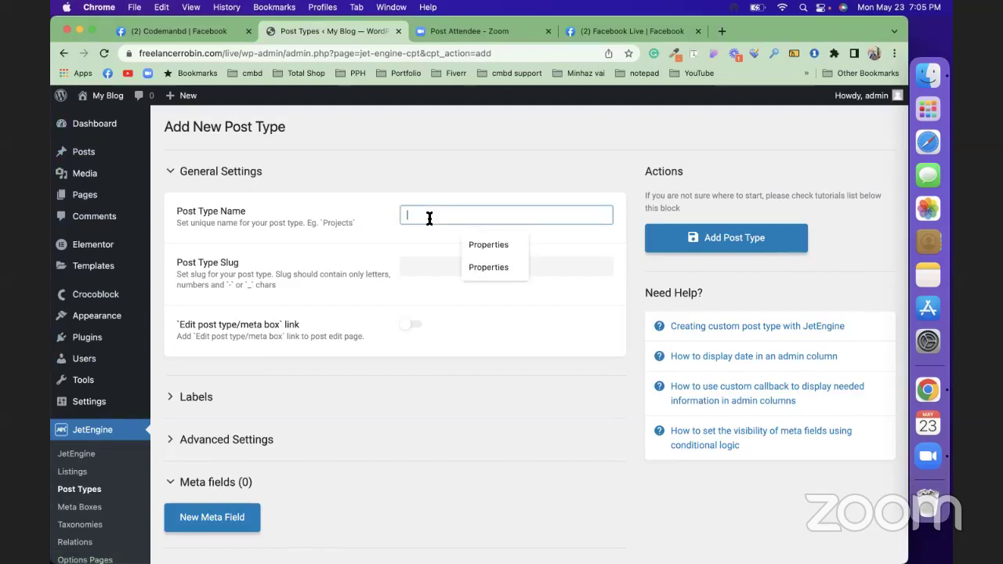
{"action": "left_click", "coordinate": [475, 240]}
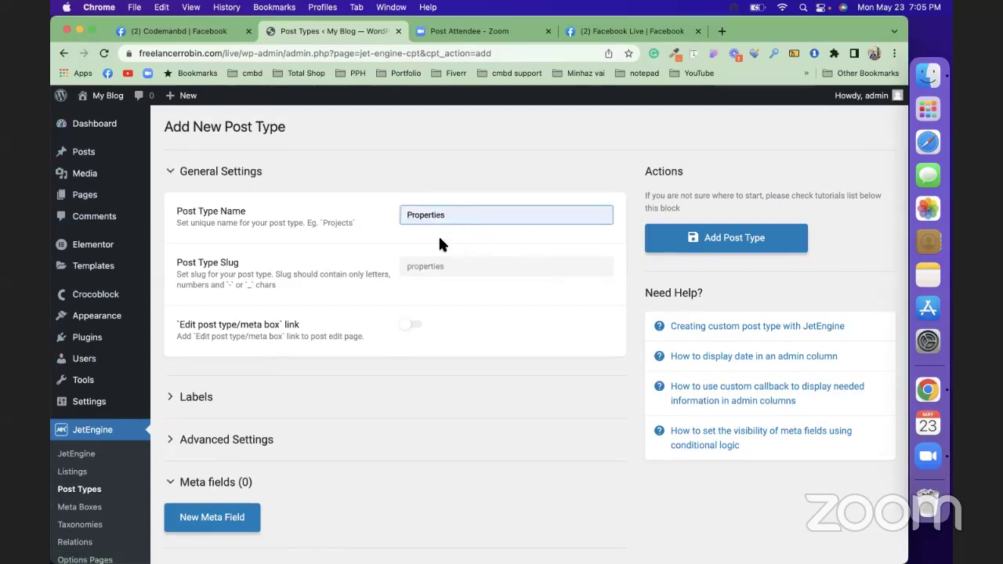
Set the post type's menu icon to dashicons-admin-multisite in the advanced settings and add the post type.
{"action": "scroll", "coordinate": [321, 369], "scroll_direction": "down", "scroll_amount": 2}
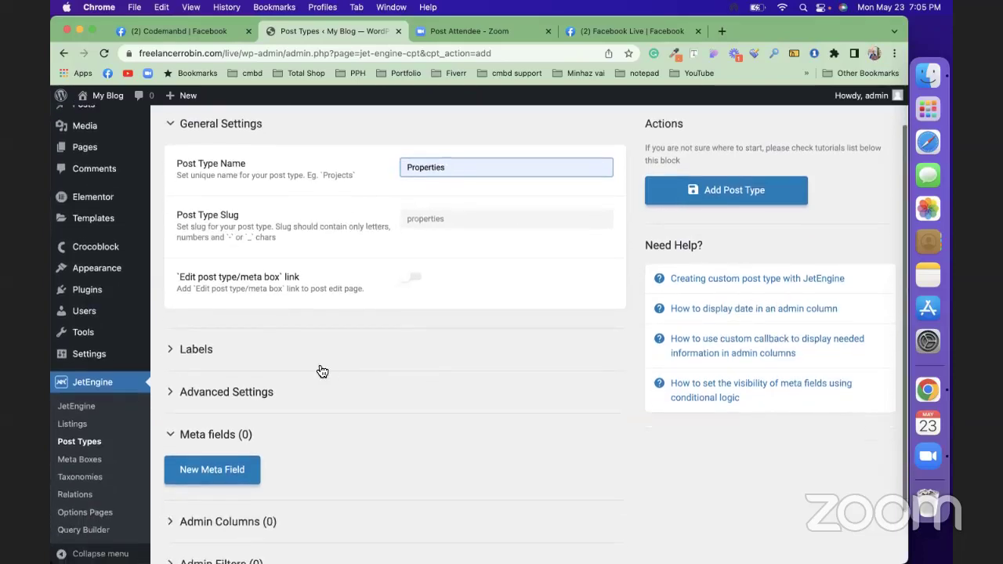
{"action": "left_click", "coordinate": [310, 393]}
{"action": "scroll", "coordinate": [544, 411], "scroll_direction": "down", "scroll_amount": 10}
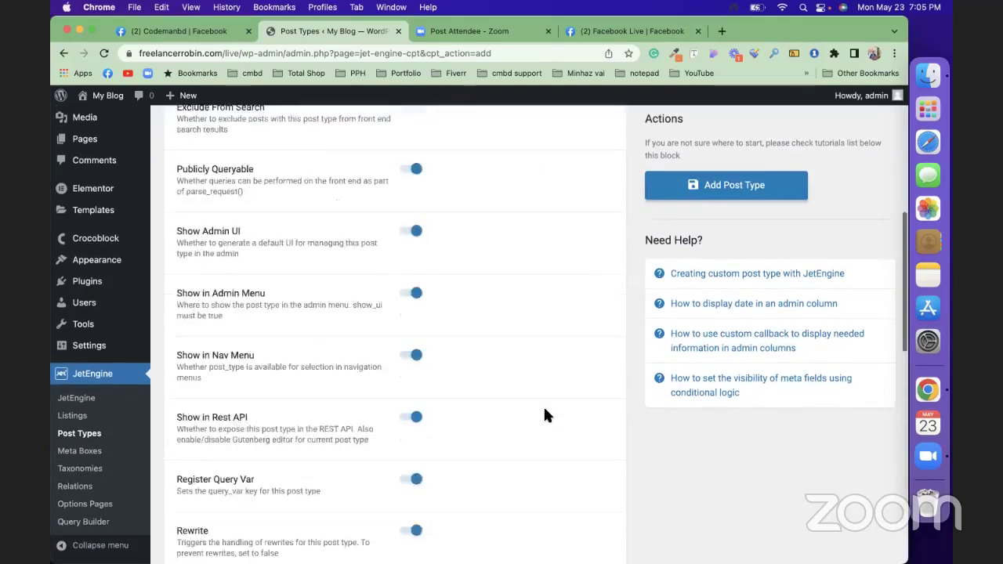
{"action": "scroll", "coordinate": [547, 416], "scroll_direction": "down", "scroll_amount": 8}
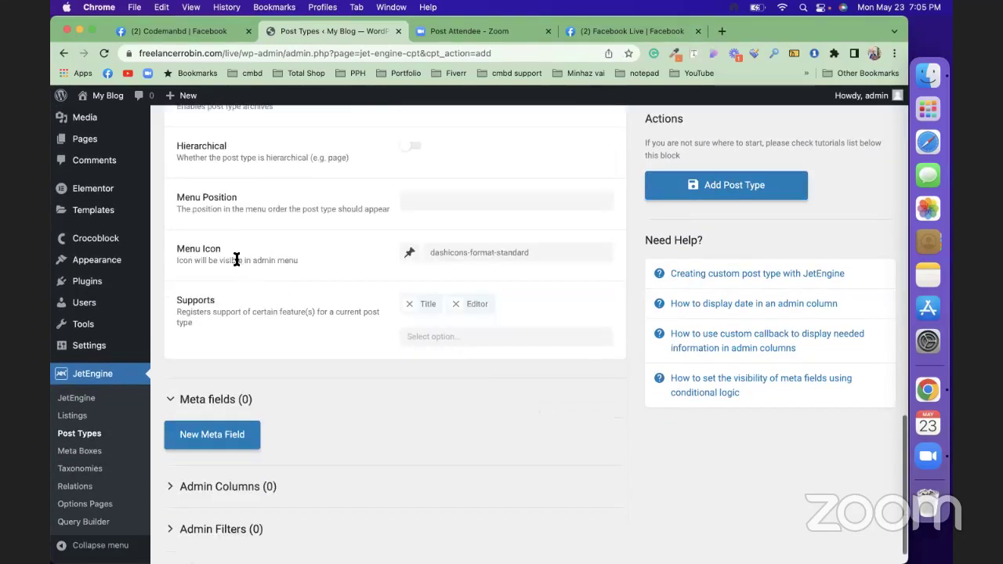
{"action": "left_click", "coordinate": [408, 253]}
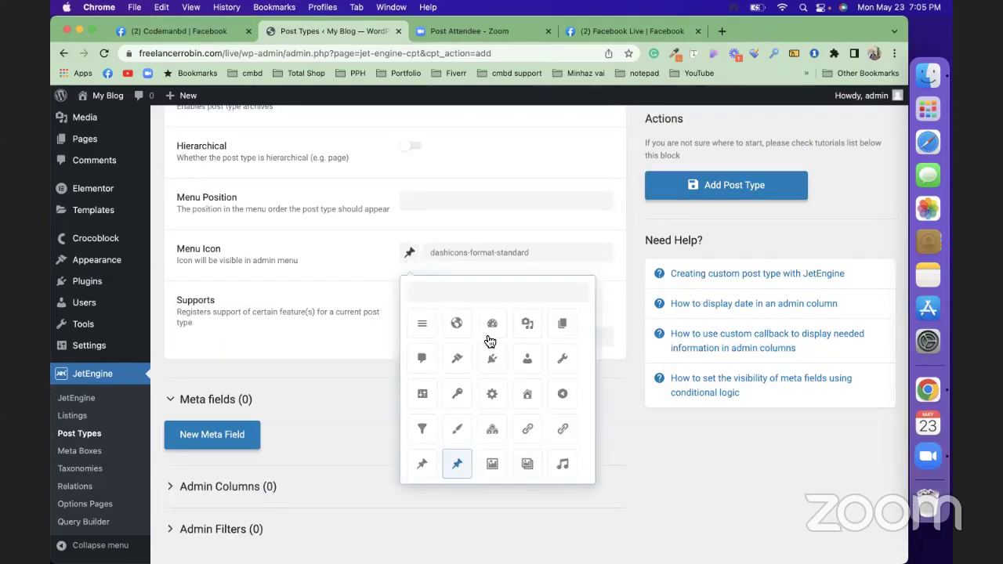
{"action": "left_click", "coordinate": [492, 428]}
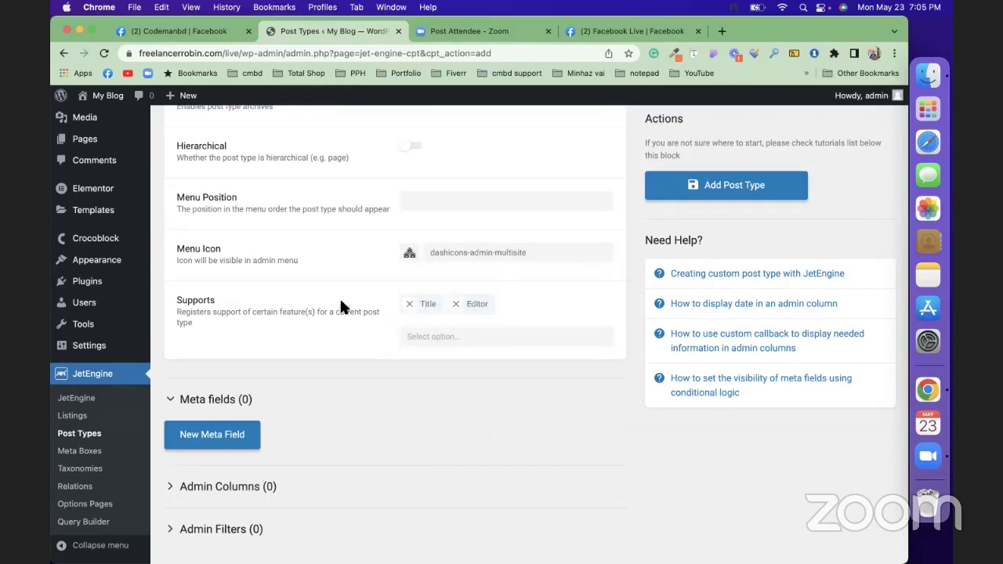
{"action": "left_click", "coordinate": [715, 188]}
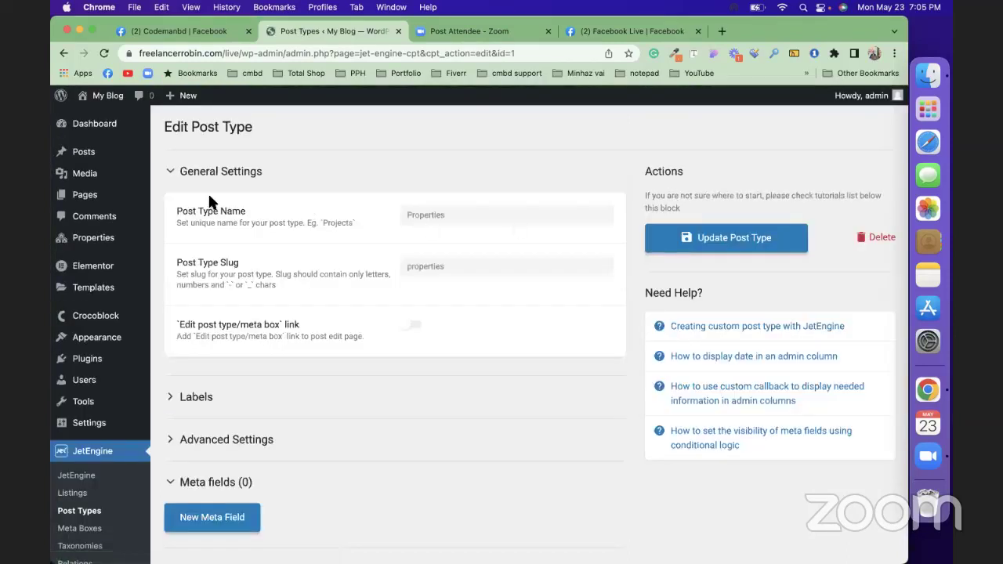
Open the editor for a new regular post in a separate browser tab to view its options.
{"action": "mouse_move", "coordinate": [97, 238]}
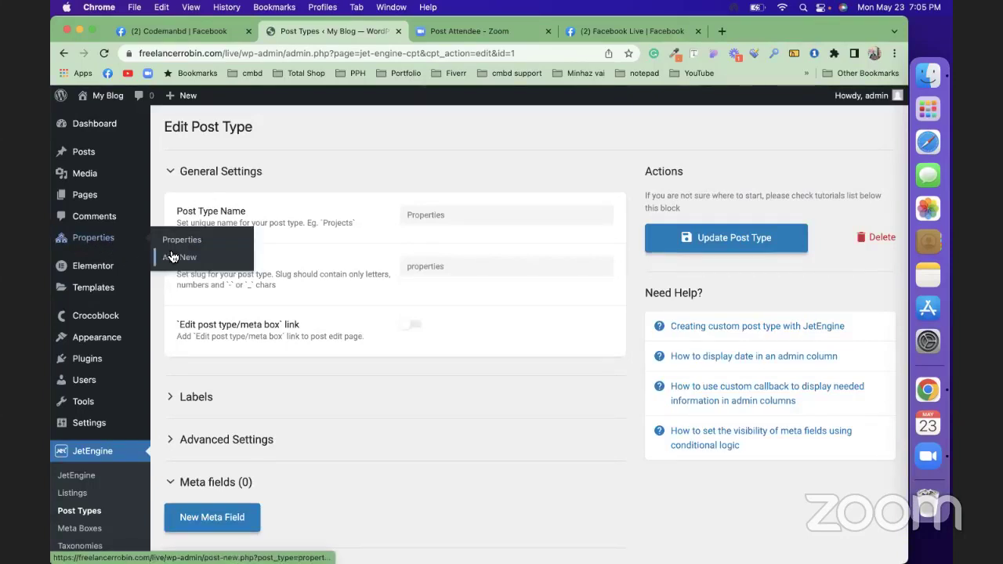
{"action": "mouse_move", "coordinate": [90, 154]}
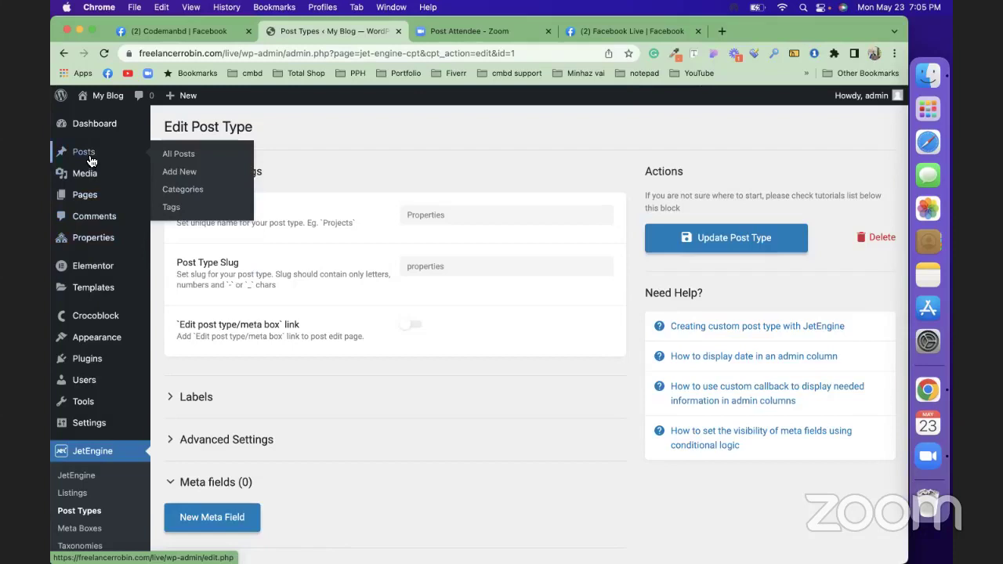
{"action": "right_click", "coordinate": [187, 171]}
{"action": "left_click", "coordinate": [231, 177]}
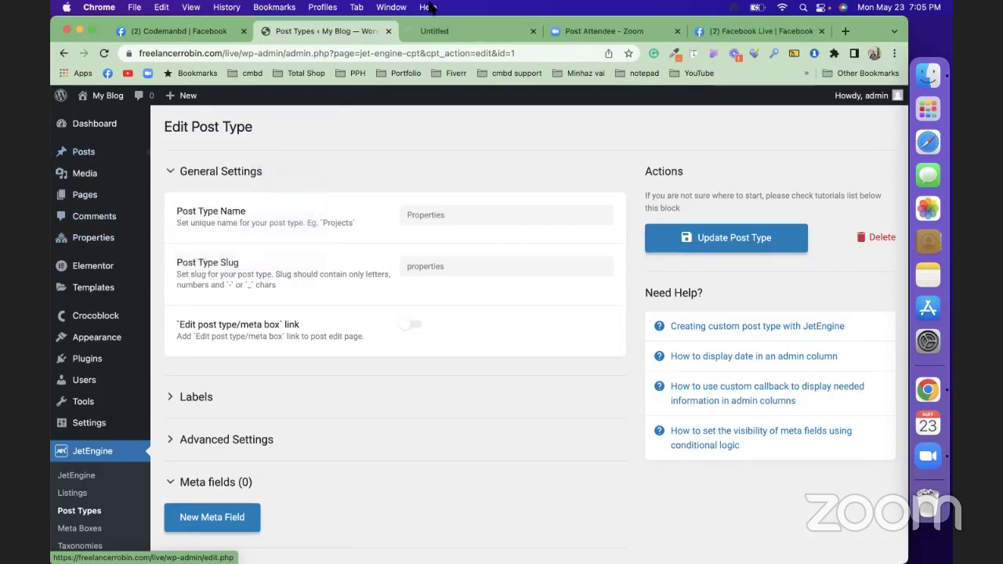
{"action": "left_click", "coordinate": [441, 32]}
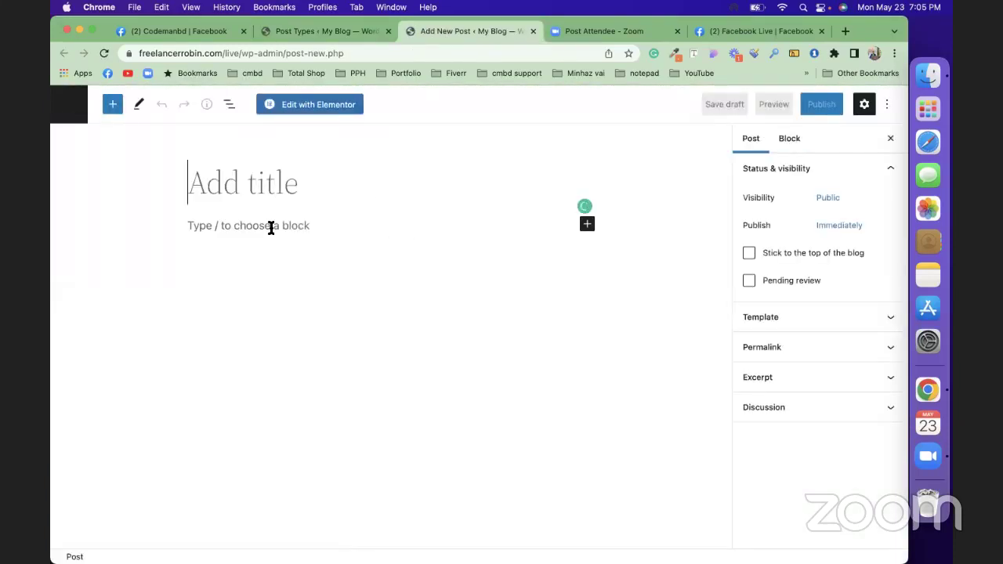
Open the editor for a new Properties entry in another tab, compare it with the regular post editor, and close the latter.
{"action": "left_click", "coordinate": [313, 31]}
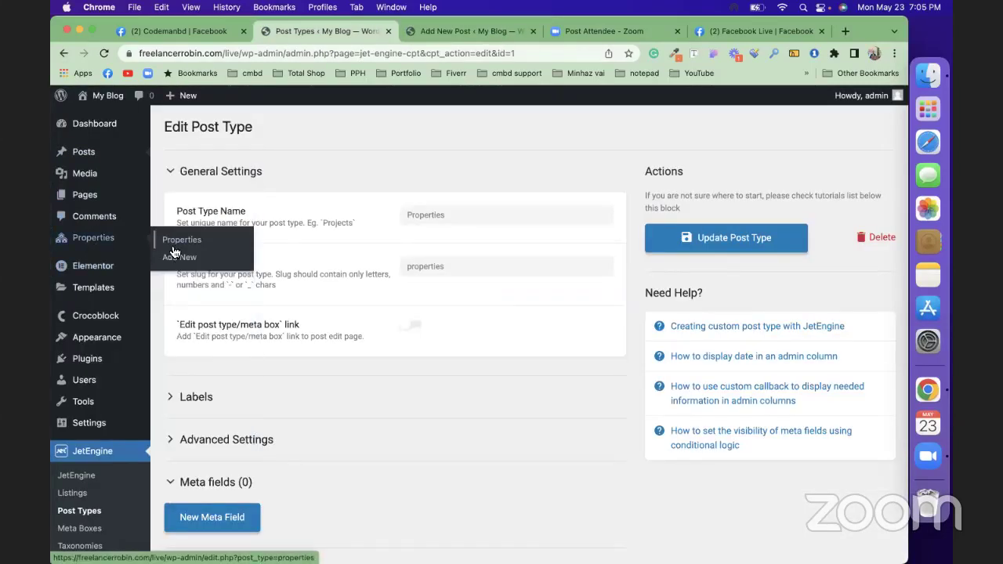
{"action": "right_click", "coordinate": [188, 262]}
{"action": "left_click", "coordinate": [192, 264]}
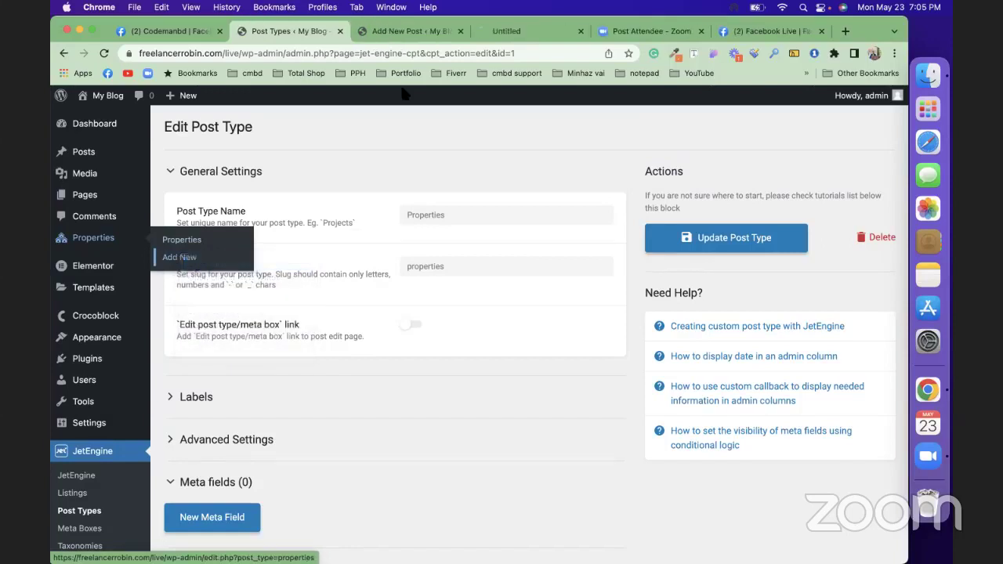
{"action": "left_click", "coordinate": [510, 33]}
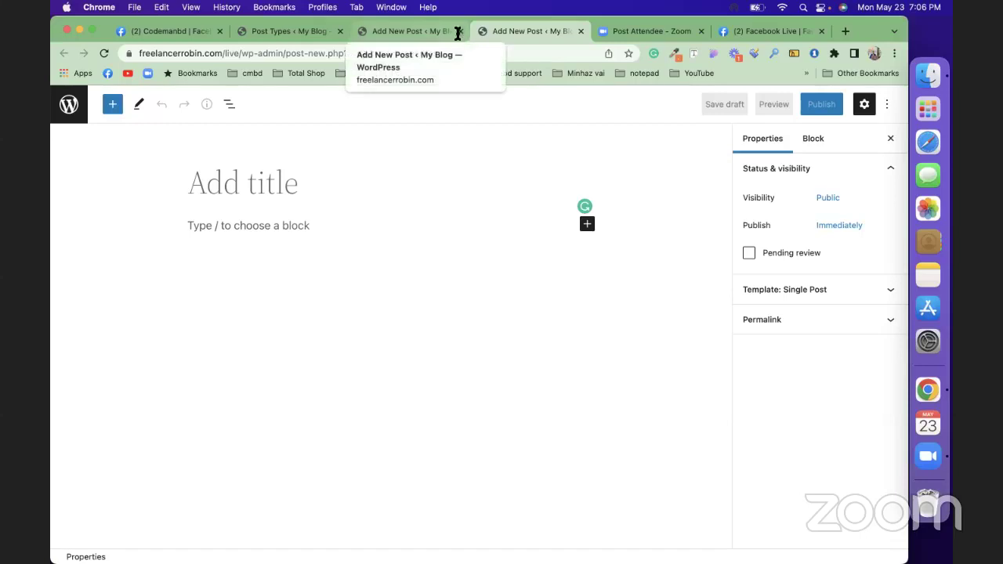
{"action": "left_click", "coordinate": [425, 30]}
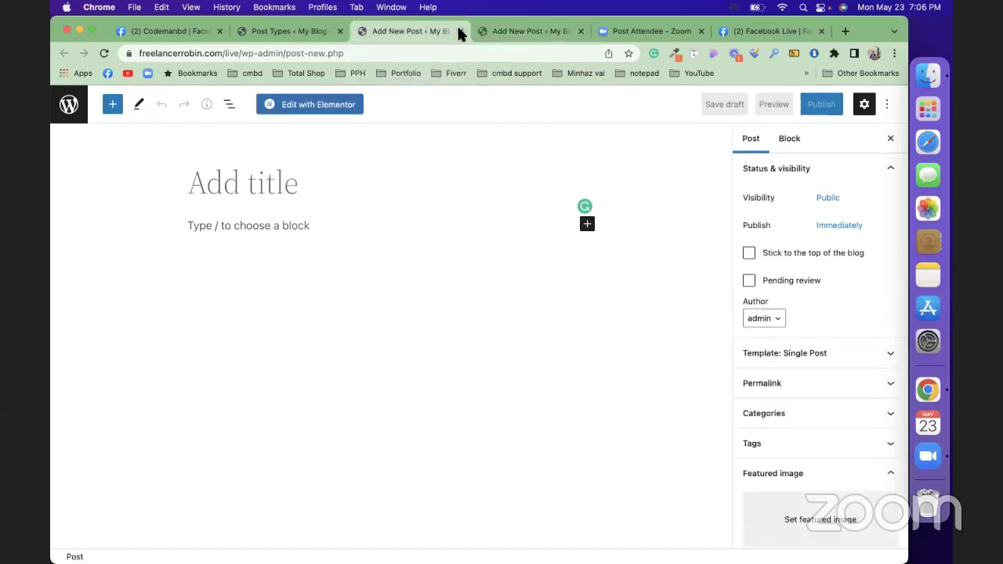
{"action": "left_click", "coordinate": [459, 31]}
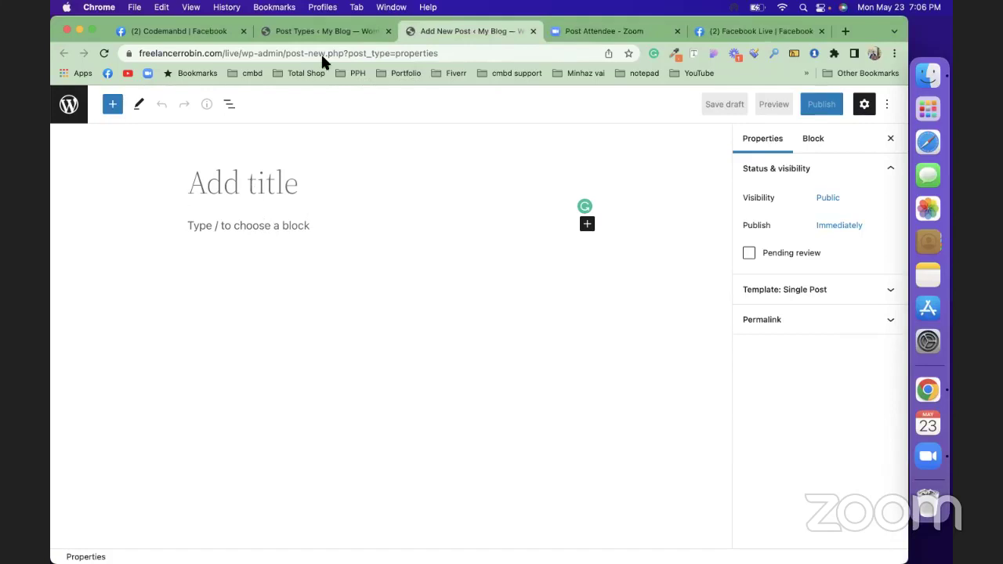
Replace Editor with Thumbnail (Featured Image) in the Properties post type's supported features and update the post type.
{"action": "left_click", "coordinate": [327, 32]}
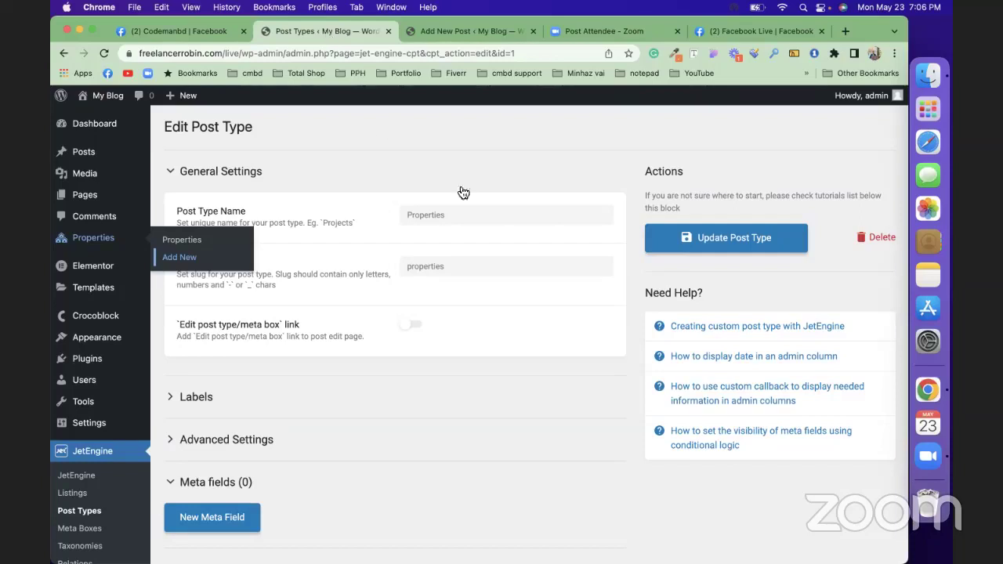
{"action": "scroll", "coordinate": [310, 453], "scroll_direction": "down", "scroll_amount": 2}
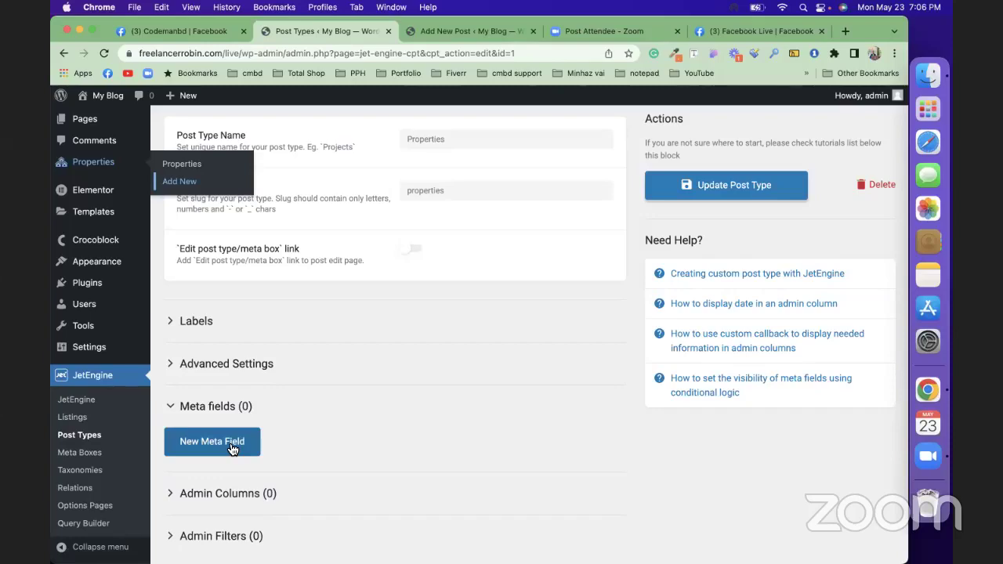
{"action": "scroll", "coordinate": [350, 387], "scroll_direction": "up", "scroll_amount": 1}
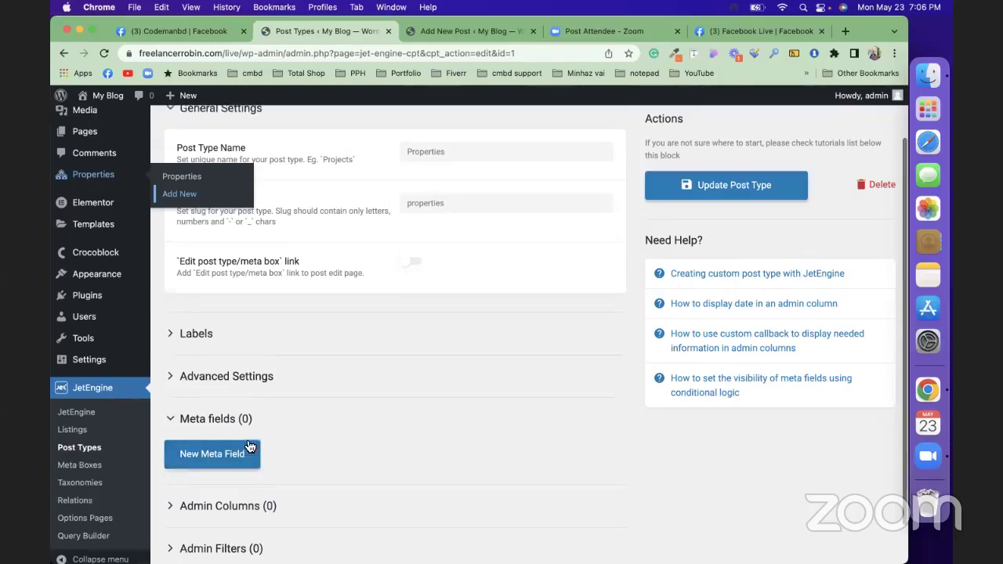
{"action": "left_click", "coordinate": [350, 387]}
{"action": "scroll", "coordinate": [527, 397], "scroll_direction": "down", "scroll_amount": 6}
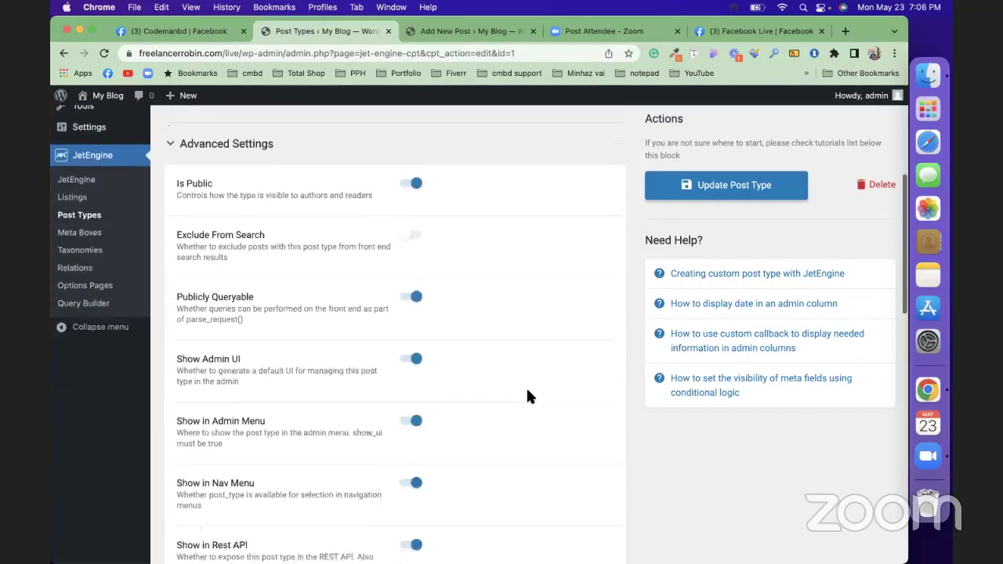
{"action": "scroll", "coordinate": [526, 397], "scroll_direction": "down", "scroll_amount": 10}
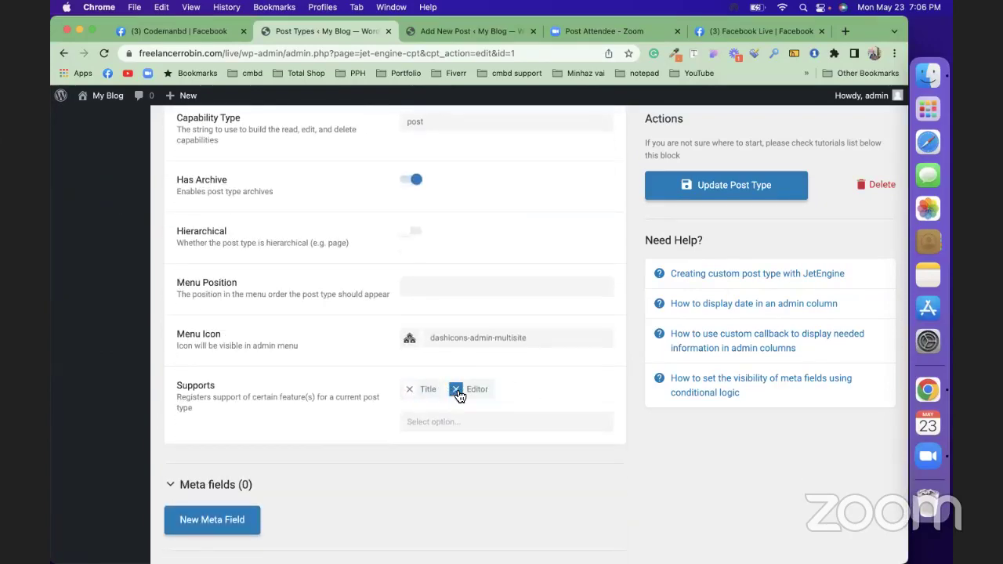
{"action": "left_click", "coordinate": [456, 390]}
{"action": "left_click", "coordinate": [466, 423]}
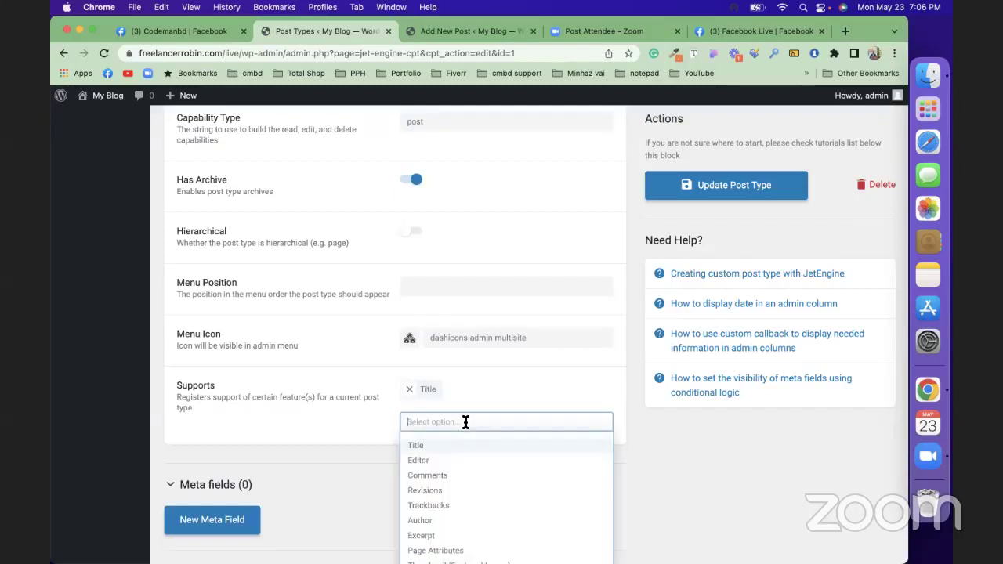
{"action": "scroll", "coordinate": [466, 423], "scroll_direction": "down", "scroll_amount": 3}
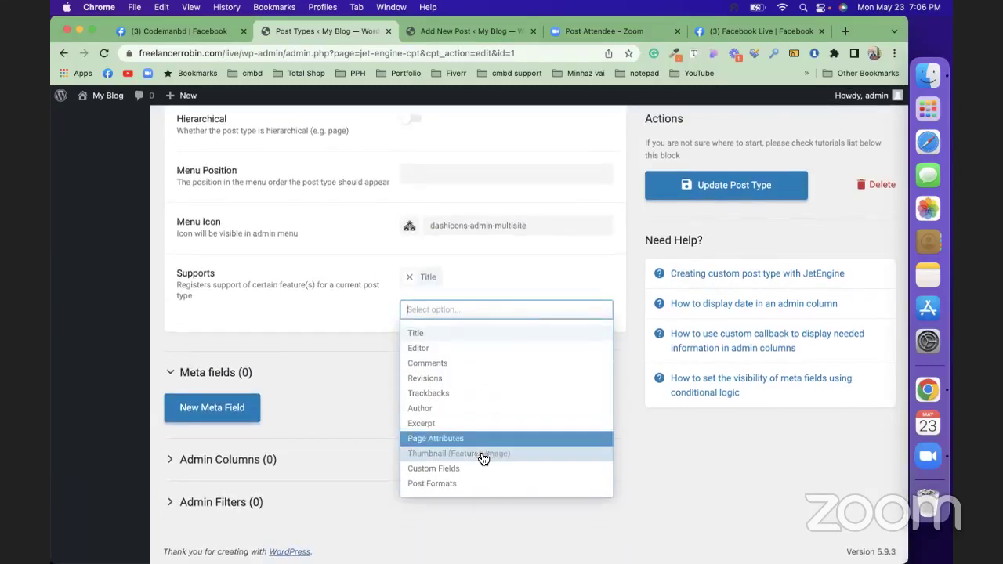
{"action": "left_click", "coordinate": [482, 459]}
{"action": "left_click", "coordinate": [712, 195]}
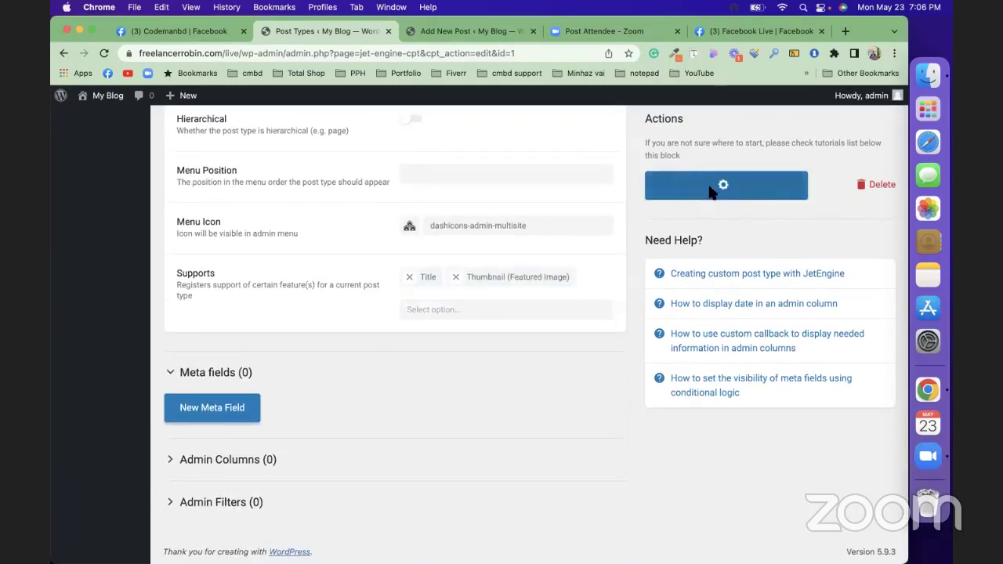
Reload the new Properties entry page to check its available fields, and return to the post type settings.
{"action": "left_click", "coordinate": [475, 34]}
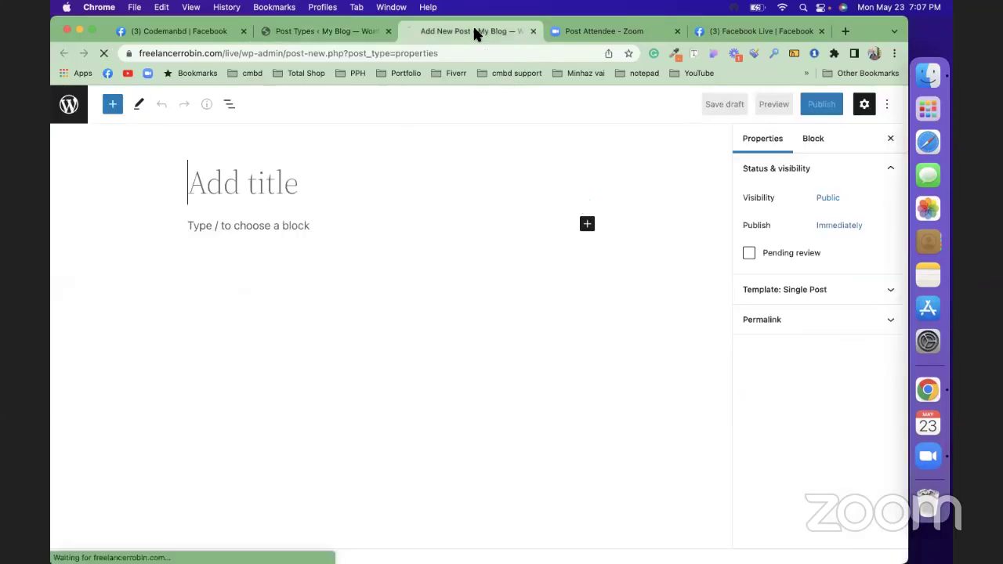
{"action": "key", "text": "super+r"}
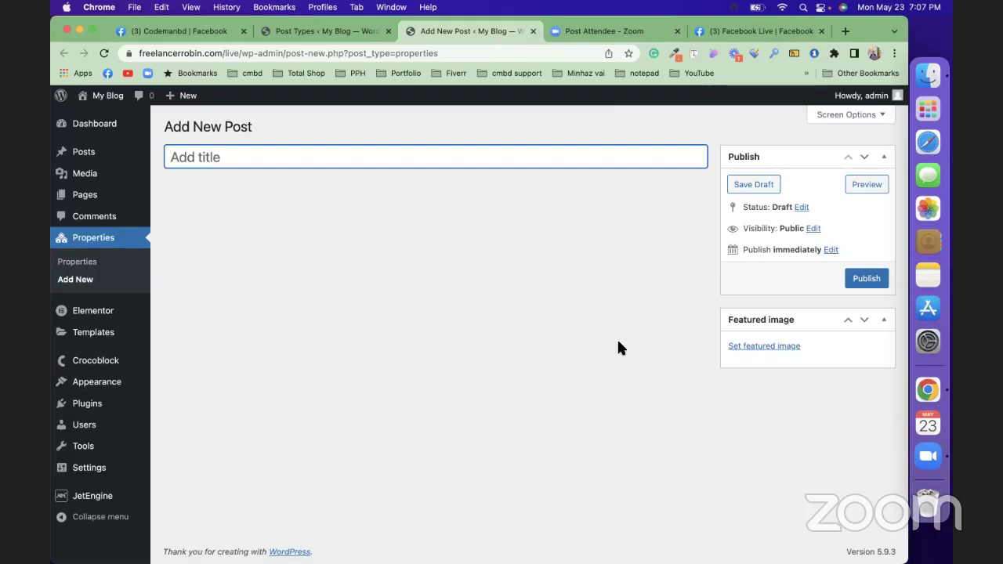
{"action": "left_click", "coordinate": [327, 31]}
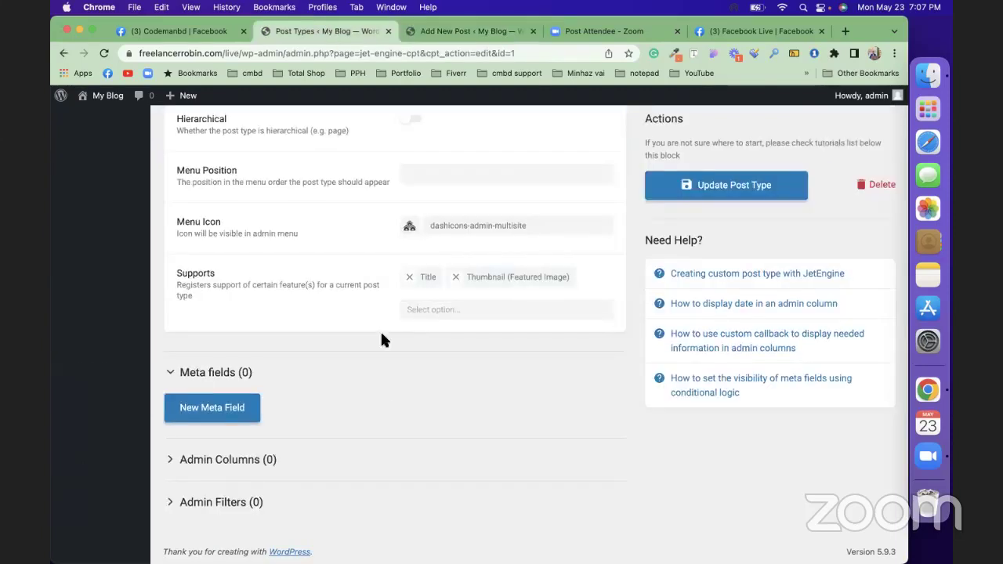
Add a new meta field labelled Location to the Properties post type and review its remaining settings.
{"action": "left_click", "coordinate": [235, 412]}
{"action": "scroll", "coordinate": [446, 416], "scroll_direction": "down", "scroll_amount": 3}
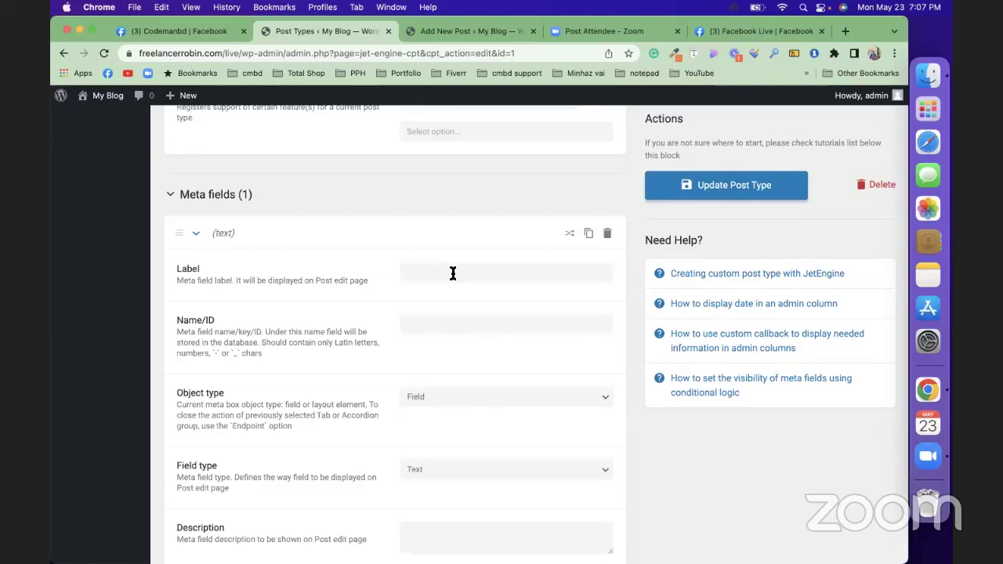
{"action": "left_click", "coordinate": [453, 273]}
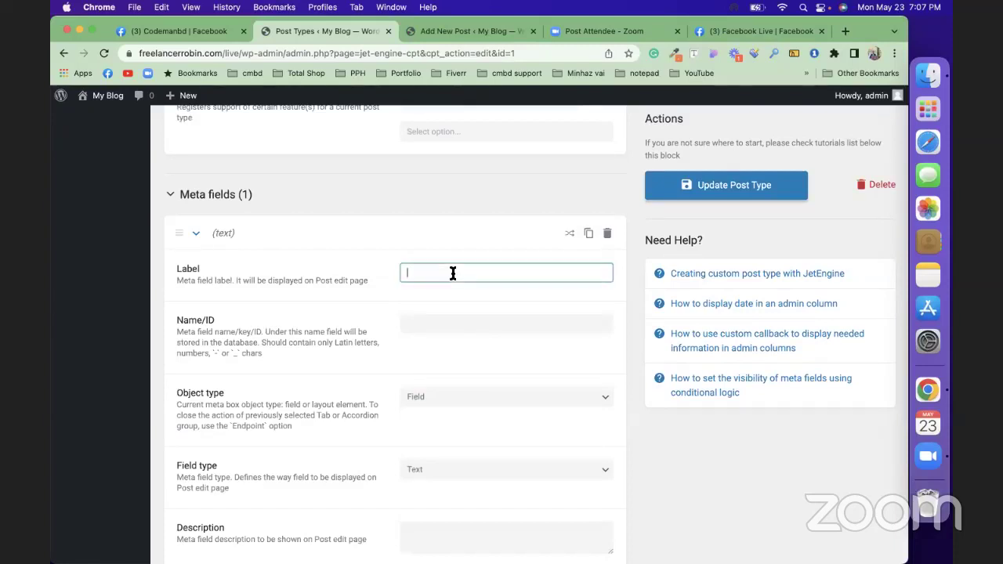
{"action": "type", "text": "Location"}
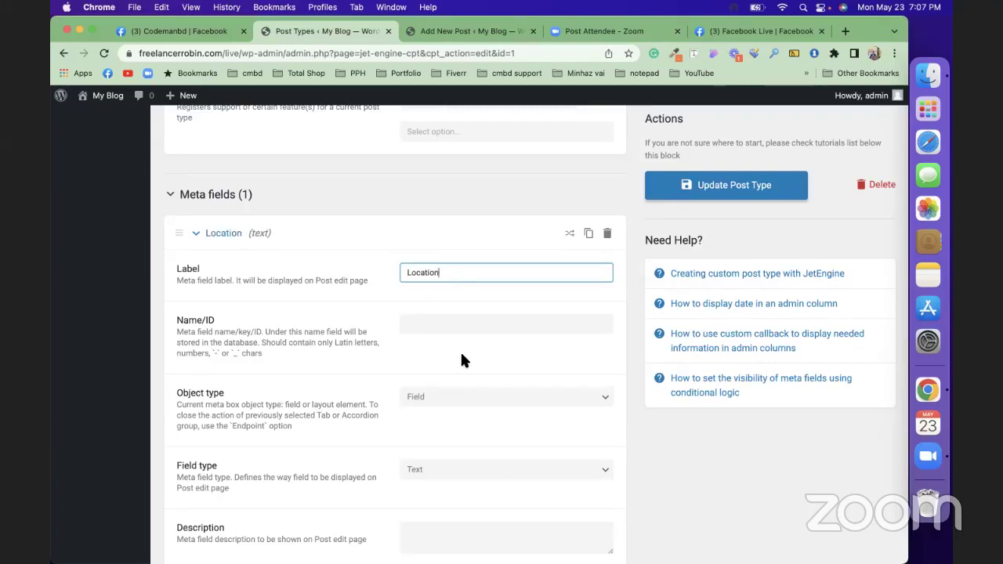
{"action": "scroll", "coordinate": [463, 360], "scroll_direction": "down", "scroll_amount": 3}
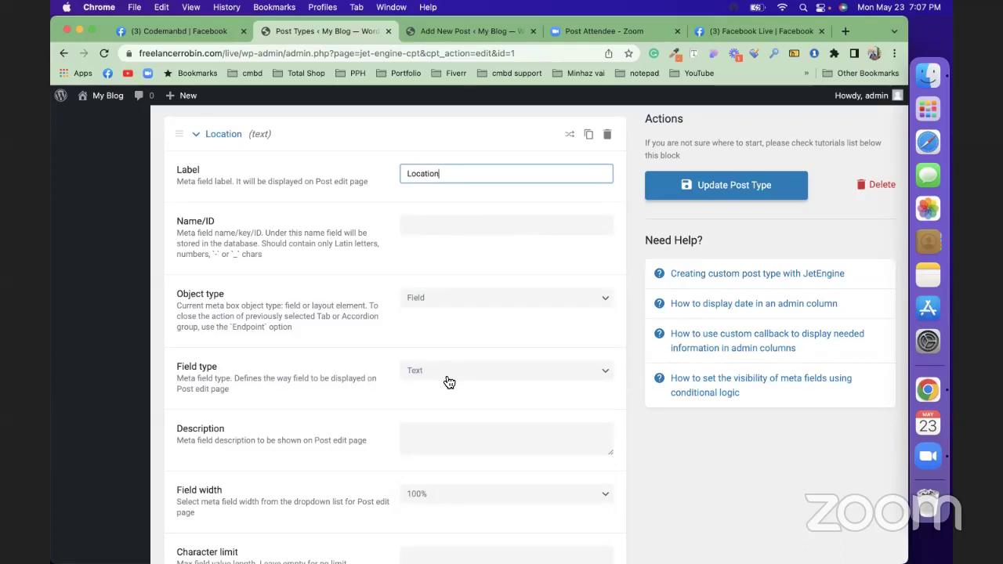
{"action": "scroll", "coordinate": [457, 386], "scroll_direction": "down", "scroll_amount": 2}
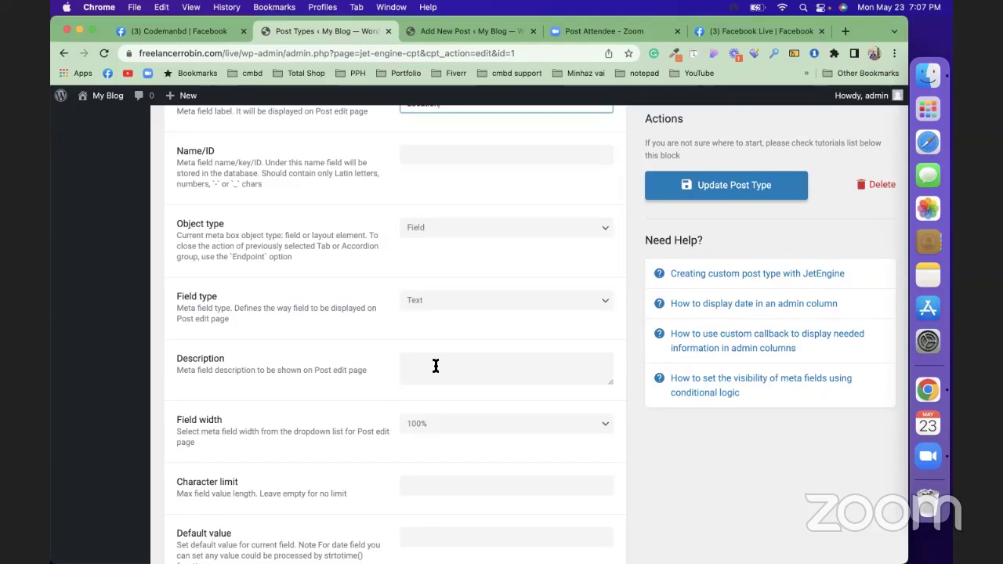
{"action": "scroll", "coordinate": [436, 367], "scroll_direction": "down", "scroll_amount": 5}
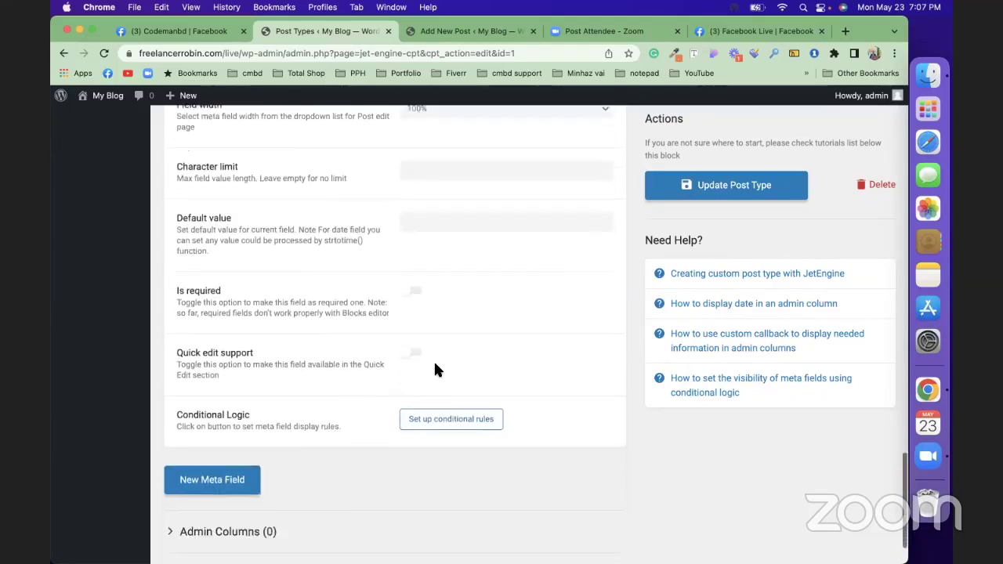
{"action": "scroll", "coordinate": [436, 370], "scroll_direction": "down", "scroll_amount": 2}
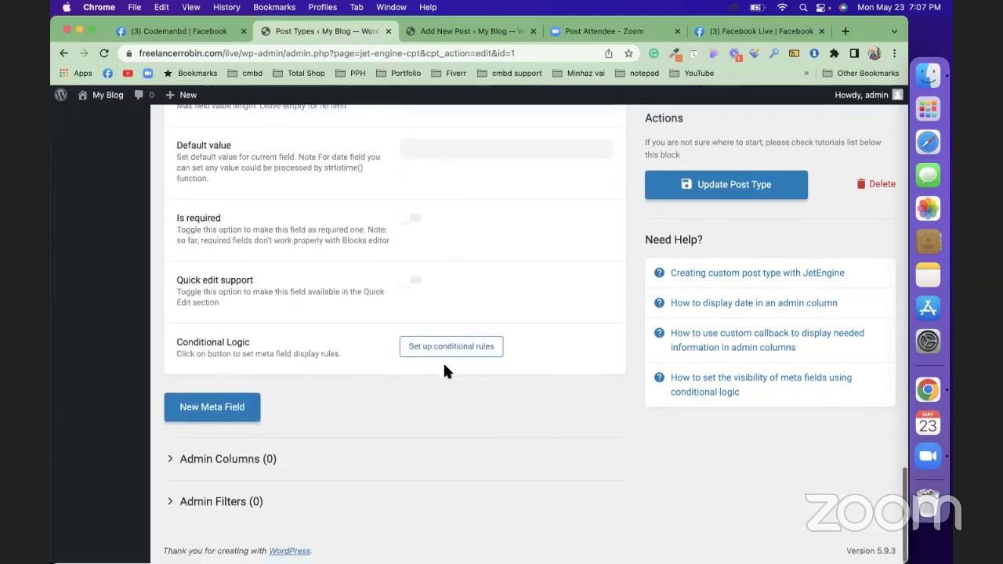
Update the post type and check the new Properties entry page for the Location field.
{"action": "left_click", "coordinate": [751, 183]}
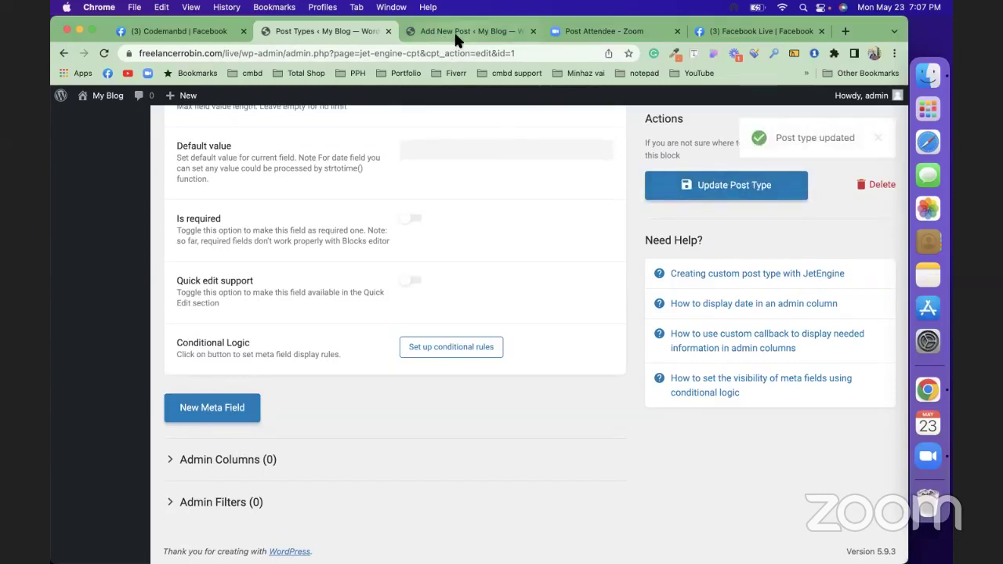
{"action": "left_click", "coordinate": [455, 31]}
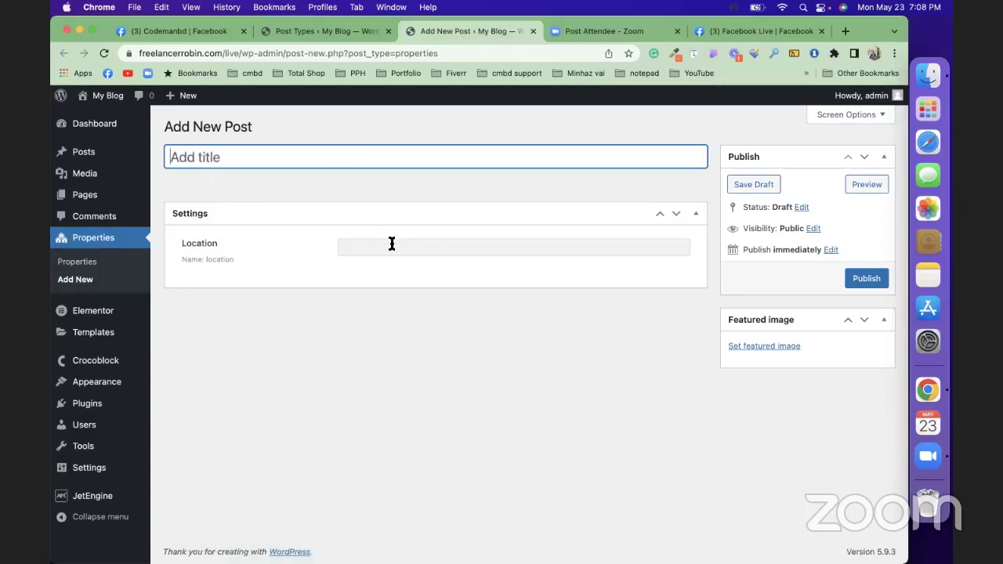
{"action": "left_click", "coordinate": [340, 33]}
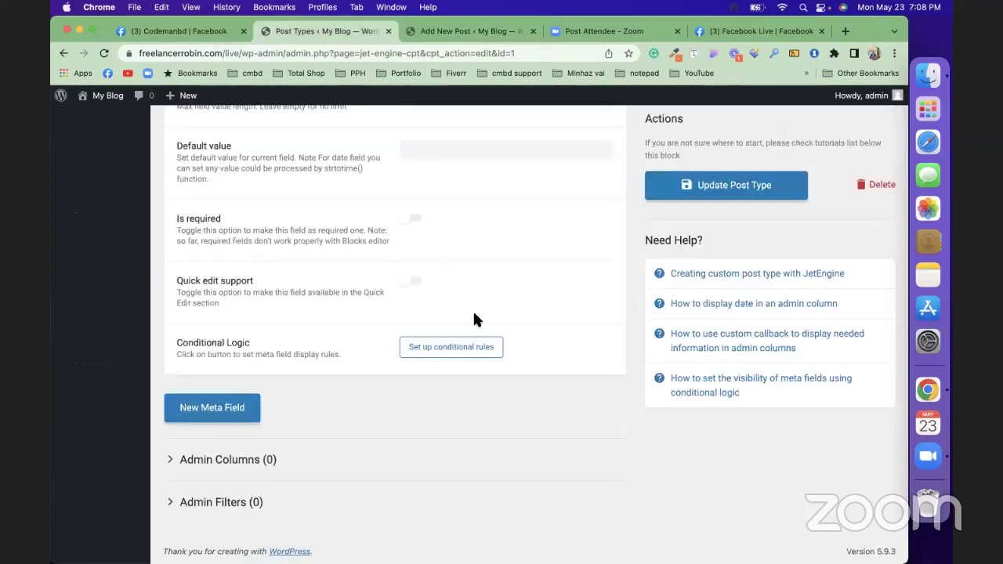
Add a second meta field below Location and label it Price.
{"action": "left_click", "coordinate": [210, 409]}
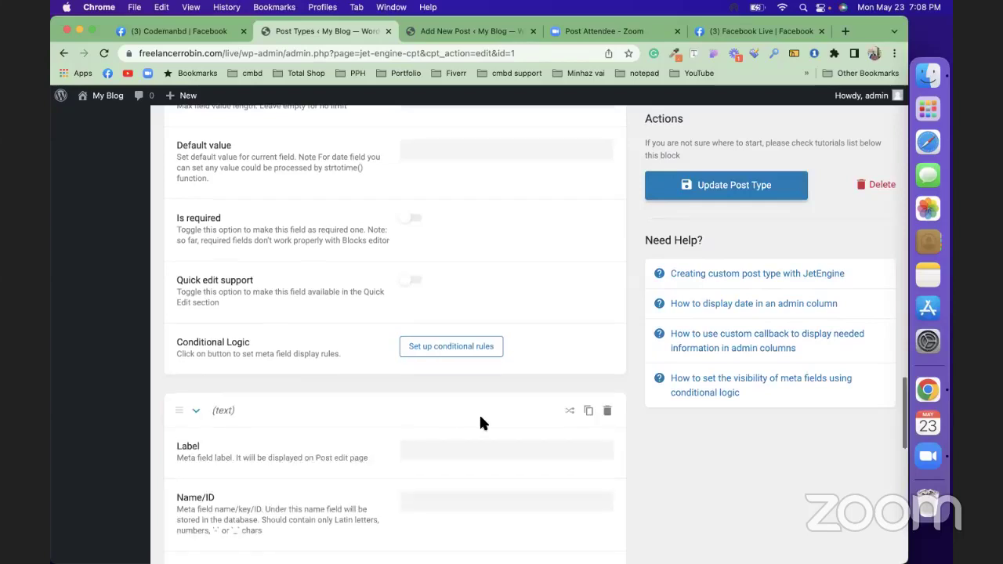
{"action": "scroll", "coordinate": [481, 423], "scroll_direction": "down", "scroll_amount": 3}
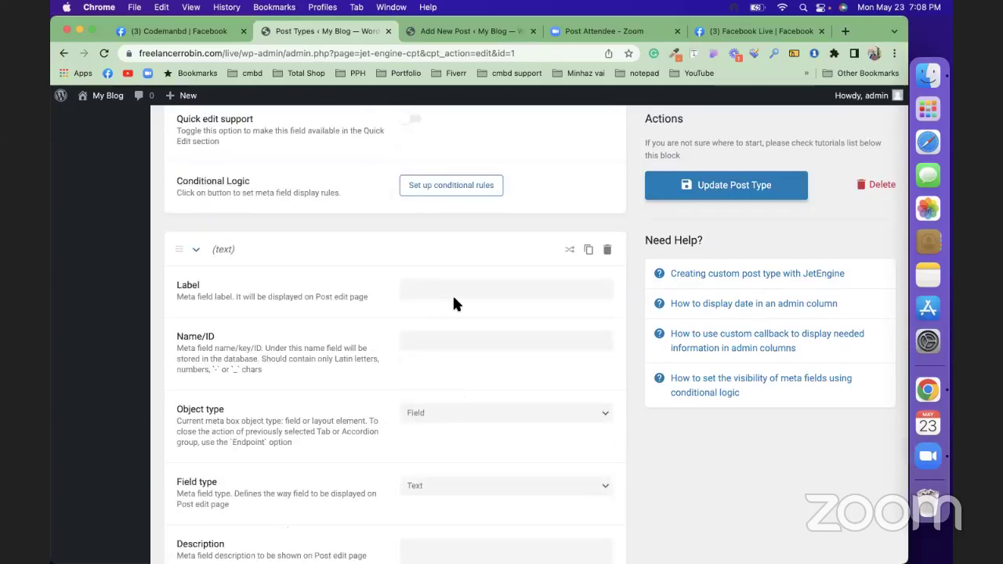
{"action": "left_click", "coordinate": [473, 292]}
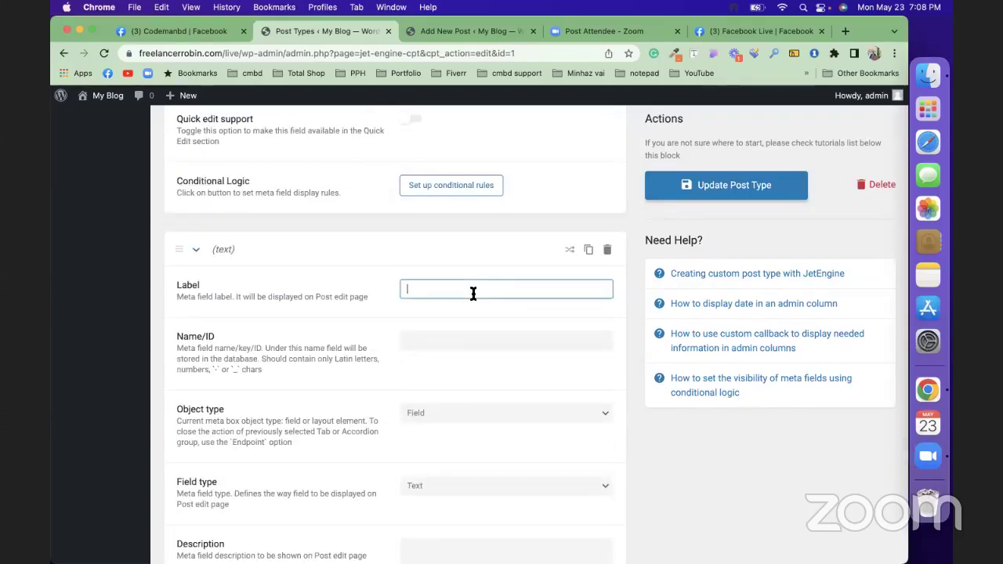
{"action": "type", "text": "Price"}
{"action": "scroll", "coordinate": [466, 462], "scroll_direction": "down", "scroll_amount": 2}
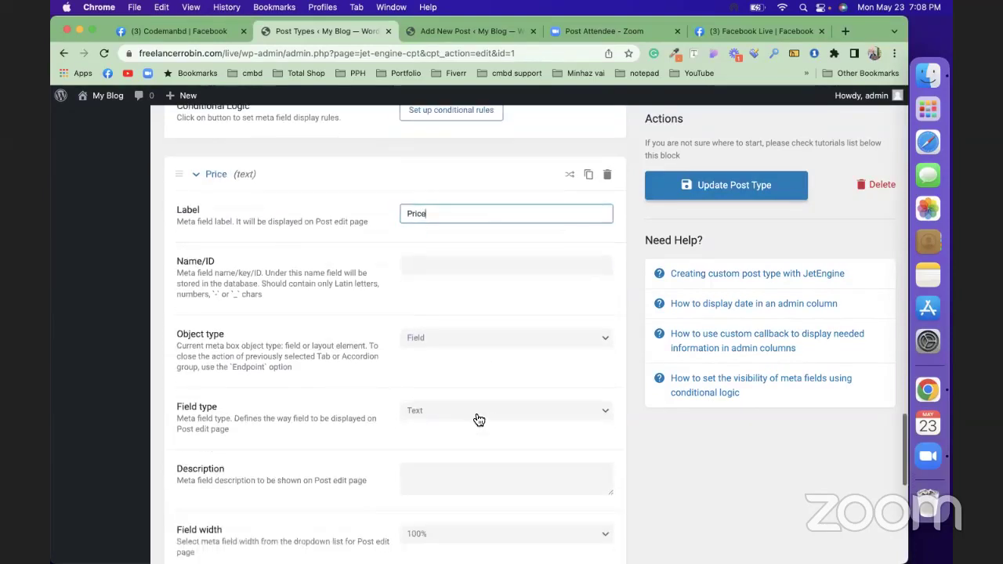
Set the Price meta field's type to Number with a minimum value of 1.
{"action": "left_click", "coordinate": [479, 420]}
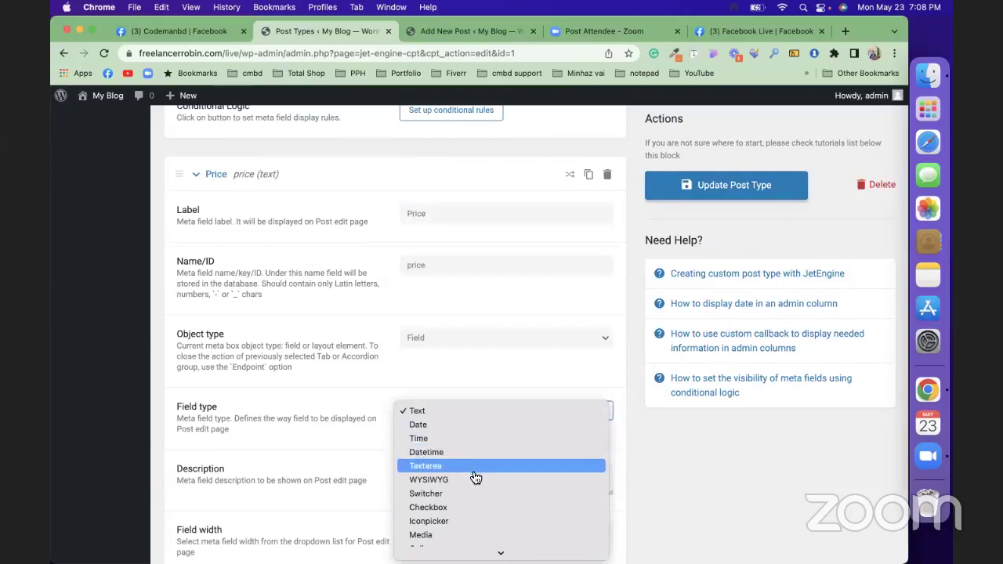
{"action": "scroll", "coordinate": [476, 481], "scroll_direction": "down", "scroll_amount": 3}
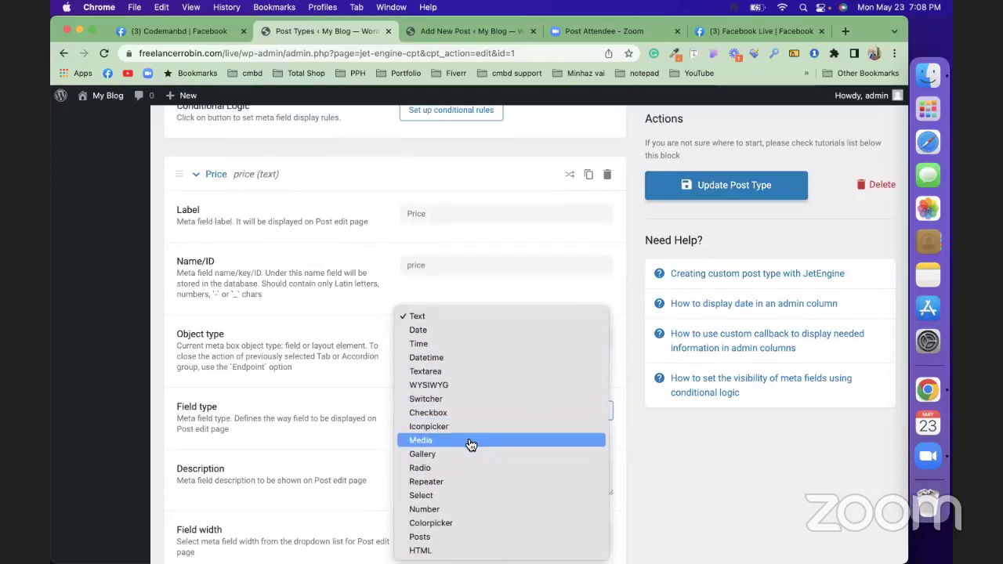
{"action": "left_click", "coordinate": [464, 509]}
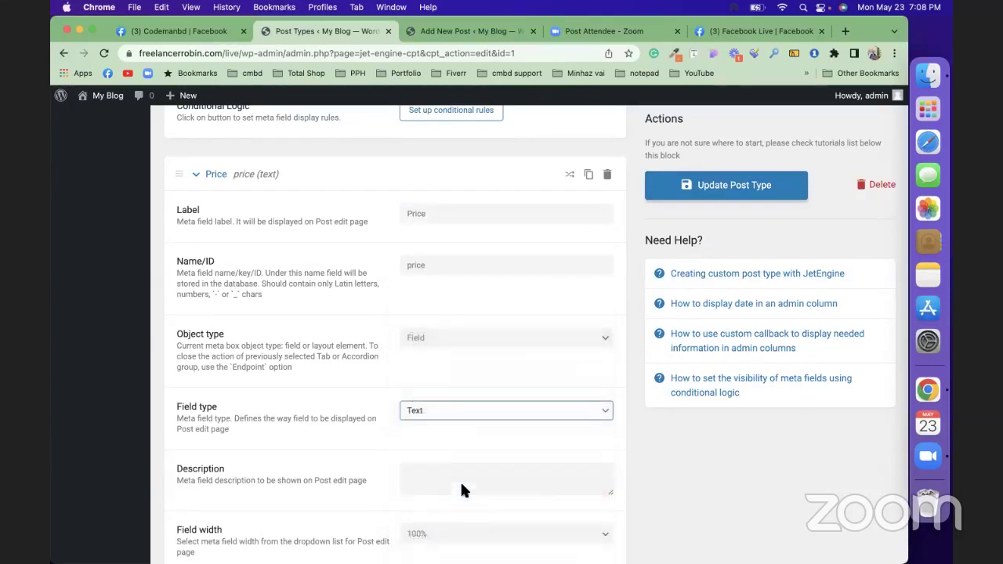
{"action": "scroll", "coordinate": [461, 486], "scroll_direction": "down", "scroll_amount": 4}
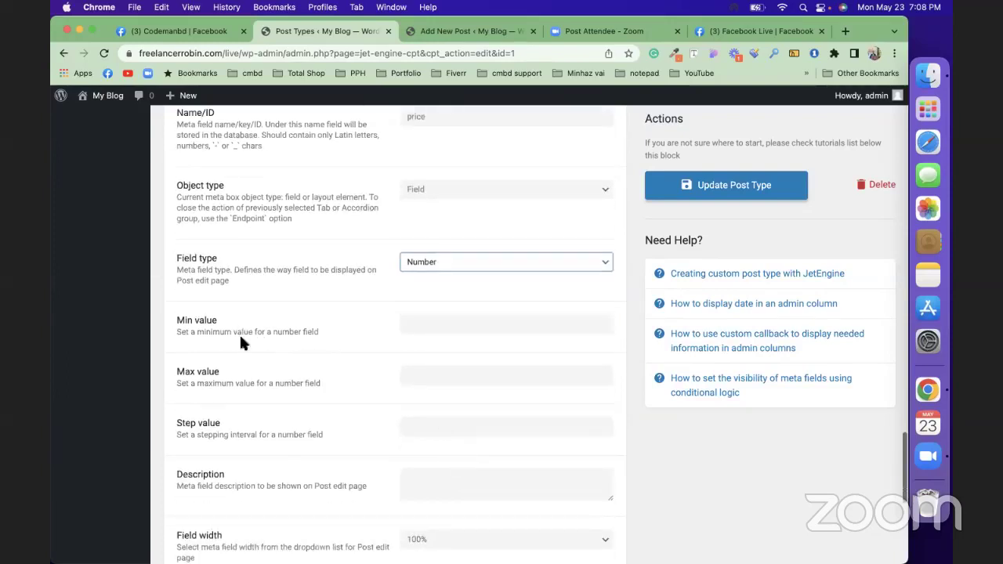
{"action": "left_click", "coordinate": [432, 325]}
{"action": "type", "text": "1"}
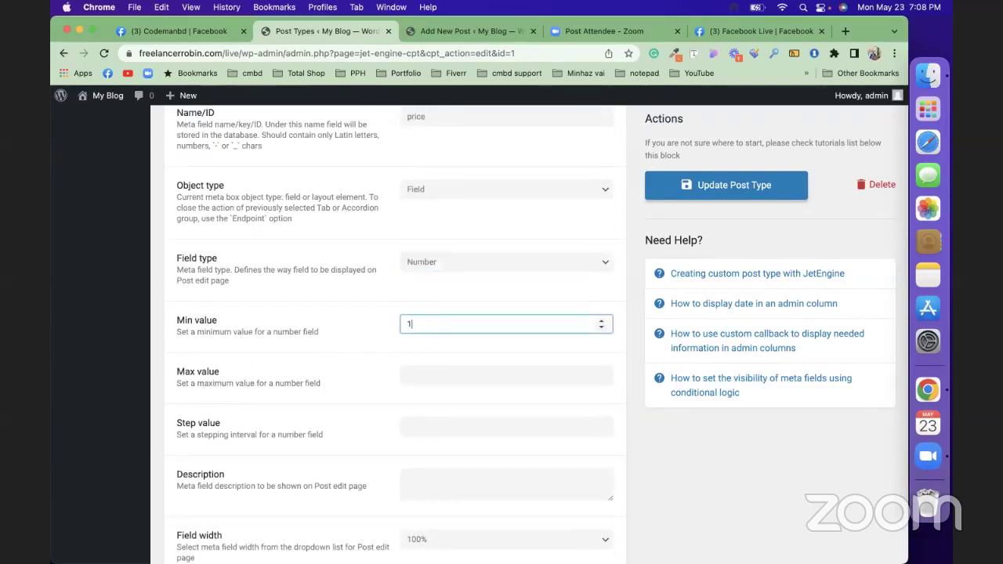
{"action": "left_click", "coordinate": [383, 353]}
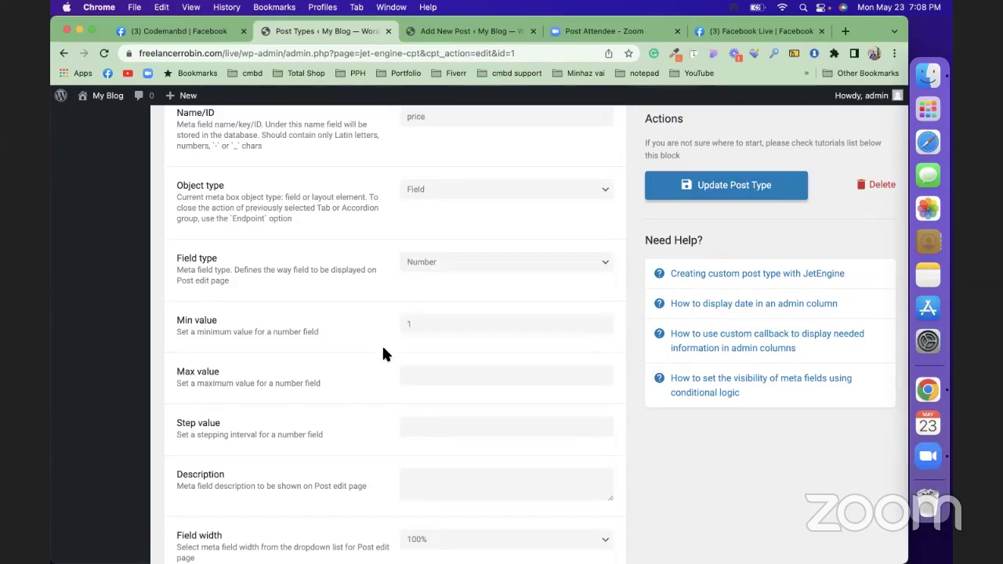
Add a third, blank meta field below Price and collapse the Price field's settings.
{"action": "scroll", "coordinate": [383, 354], "scroll_direction": "down", "scroll_amount": 5}
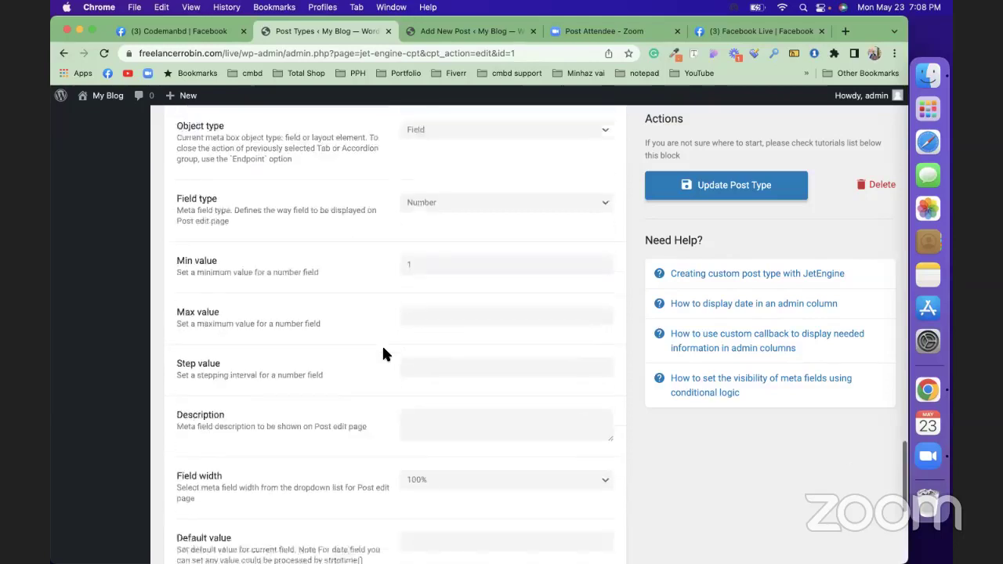
{"action": "scroll", "coordinate": [383, 354], "scroll_direction": "down", "scroll_amount": 1}
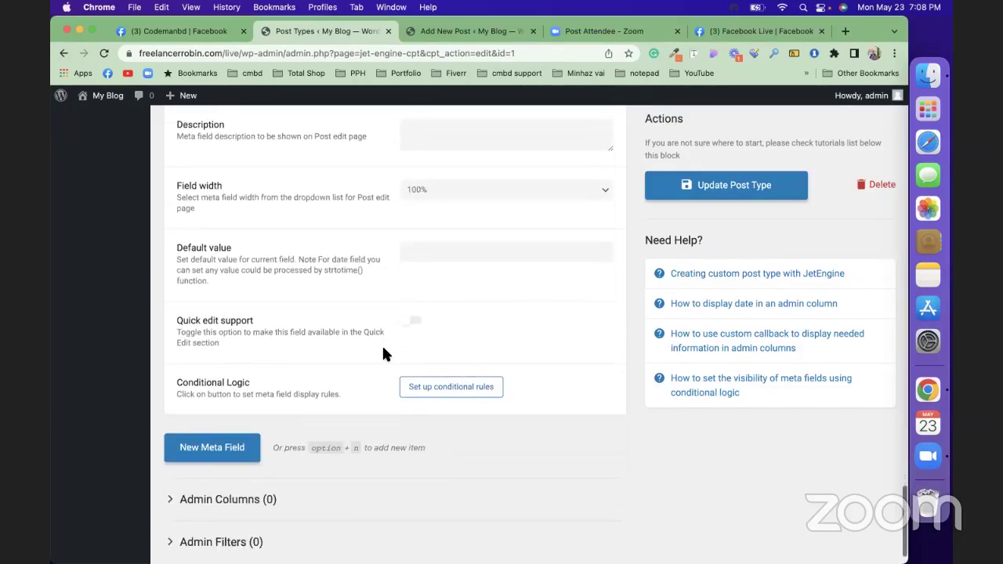
{"action": "left_click", "coordinate": [207, 447]}
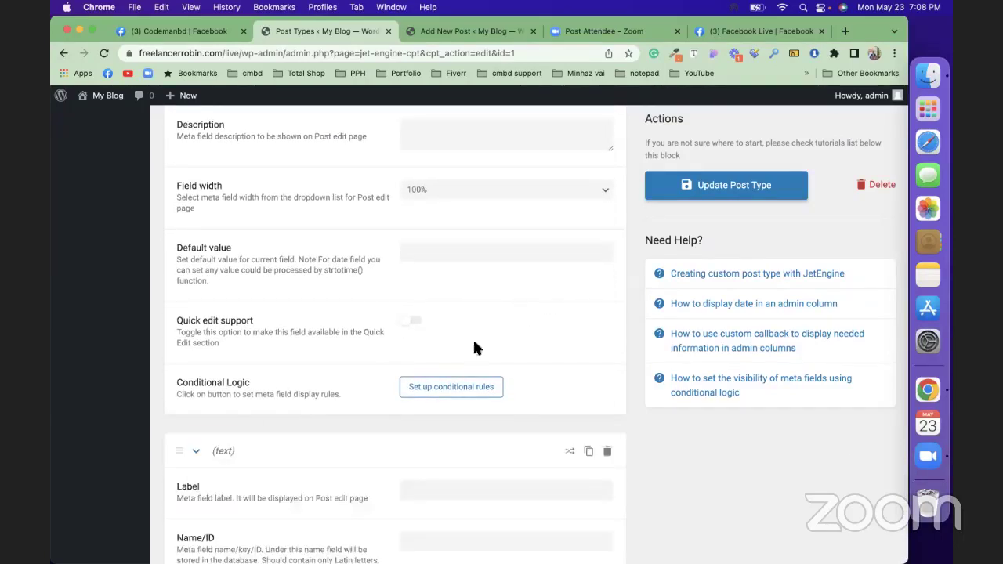
{"action": "scroll", "coordinate": [504, 339], "scroll_direction": "down", "scroll_amount": 3}
{"action": "scroll", "coordinate": [504, 339], "scroll_direction": "up", "scroll_amount": 2}
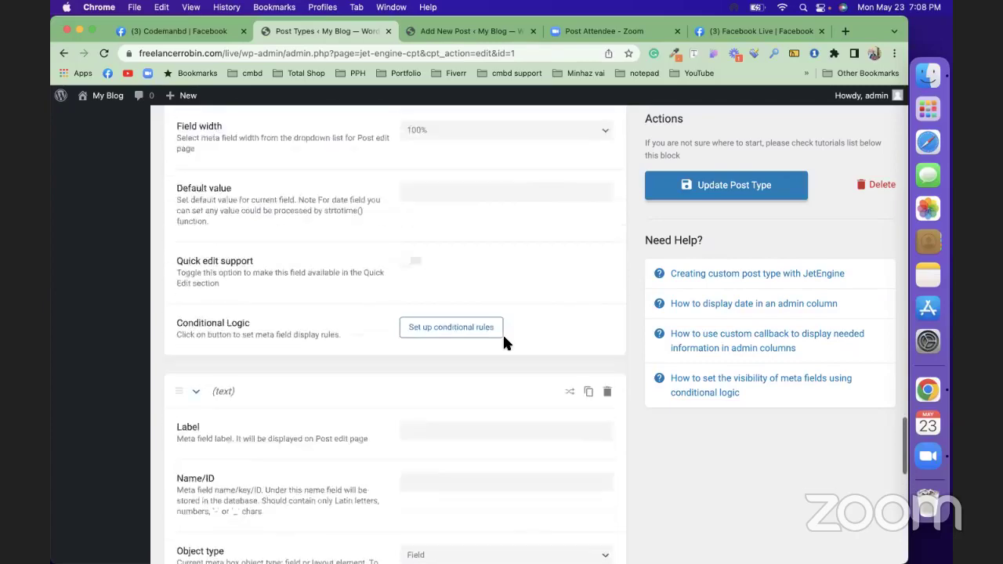
{"action": "scroll", "coordinate": [504, 342], "scroll_direction": "up", "scroll_amount": 10}
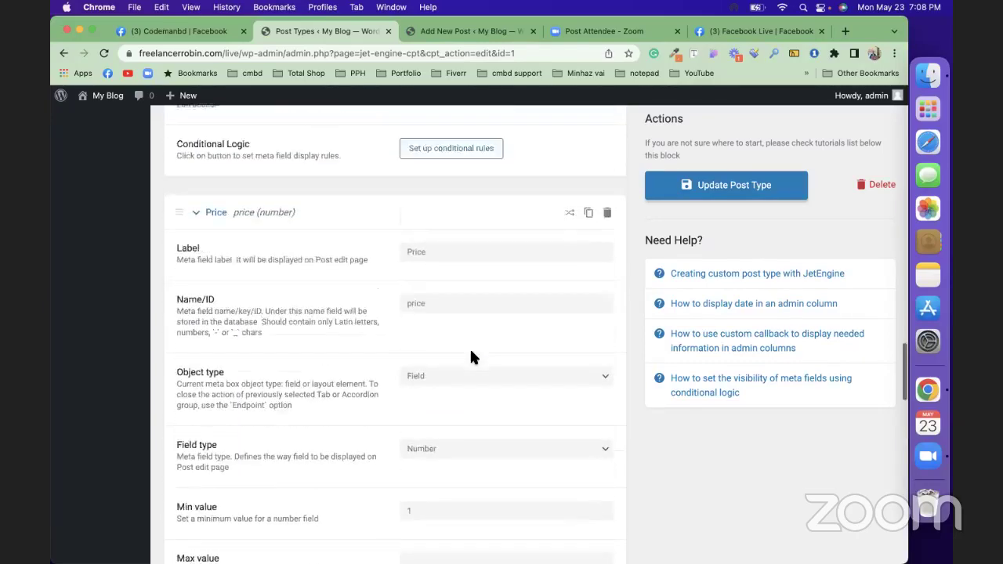
{"action": "scroll", "coordinate": [470, 357], "scroll_direction": "up", "scroll_amount": 2}
{"action": "left_click", "coordinate": [196, 299]}
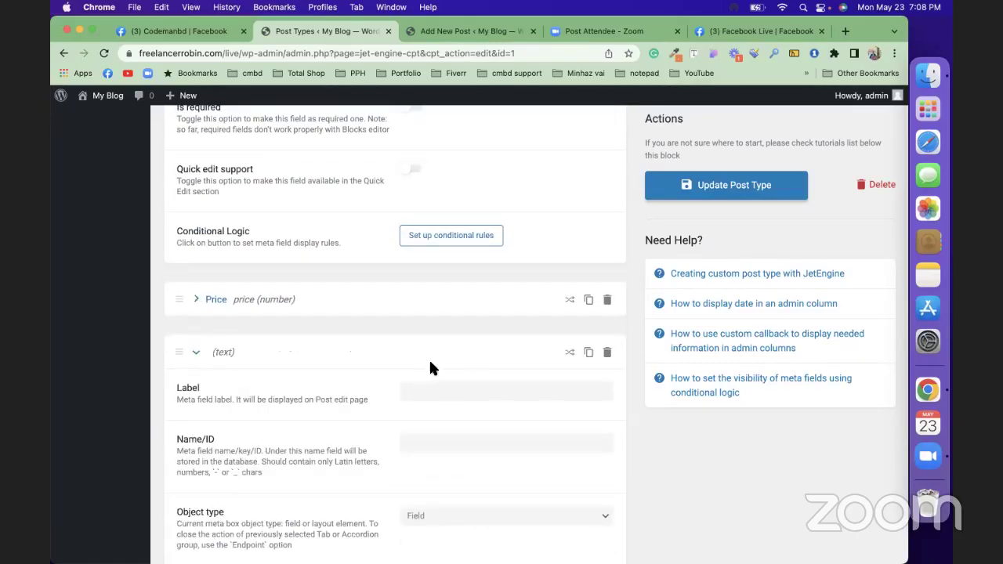
Label the new meta field Property Status and let its name/ID fill in from the label.
{"action": "scroll", "coordinate": [432, 364], "scroll_direction": "down", "scroll_amount": 3}
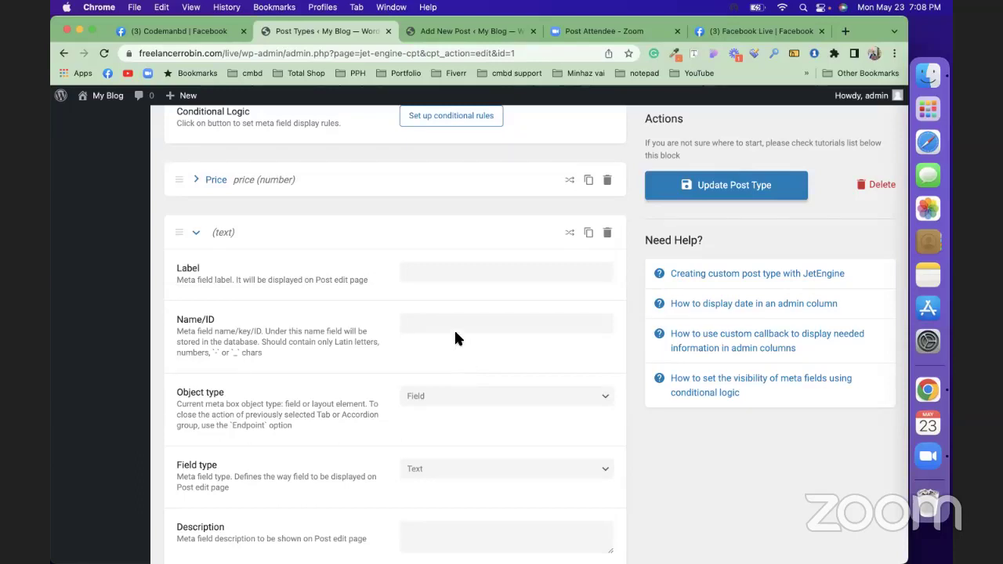
{"action": "left_click", "coordinate": [424, 272]}
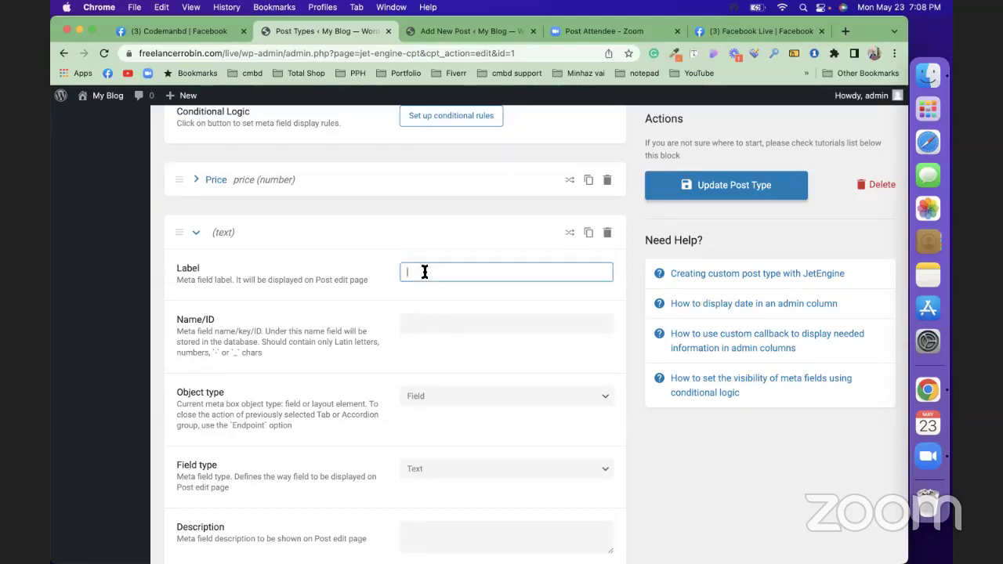
{"action": "type", "text": "Property Sta"}
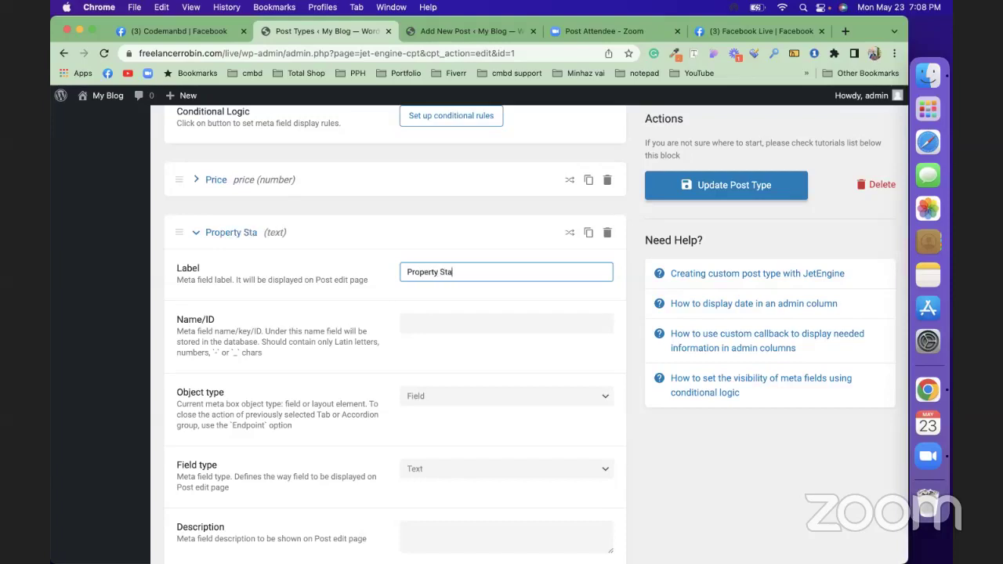
{"action": "type", "text": "tus"}
{"action": "left_click", "coordinate": [420, 296]}
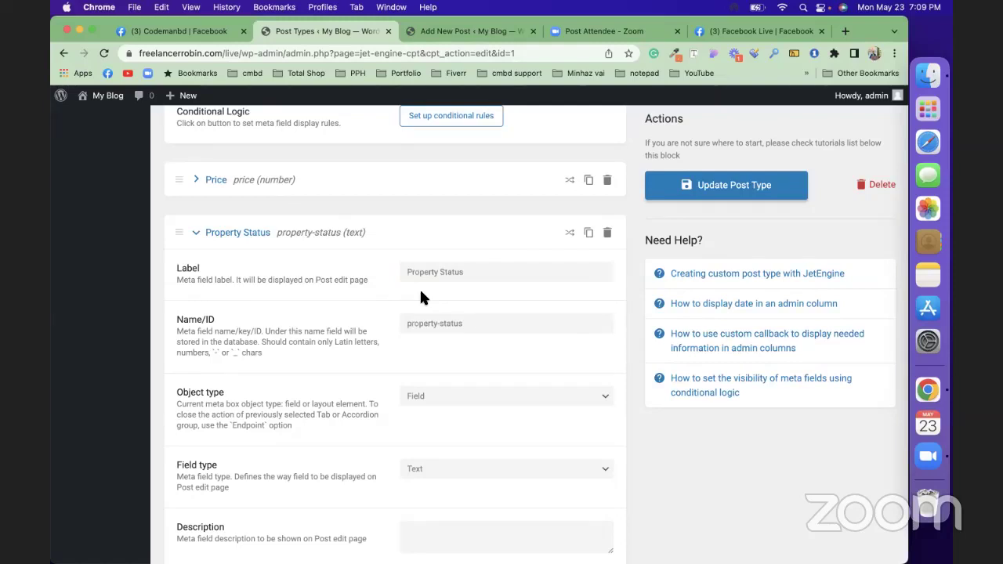
Change the Property Status meta field's type to Select.
{"action": "scroll", "coordinate": [423, 296], "scroll_direction": "down", "scroll_amount": 5}
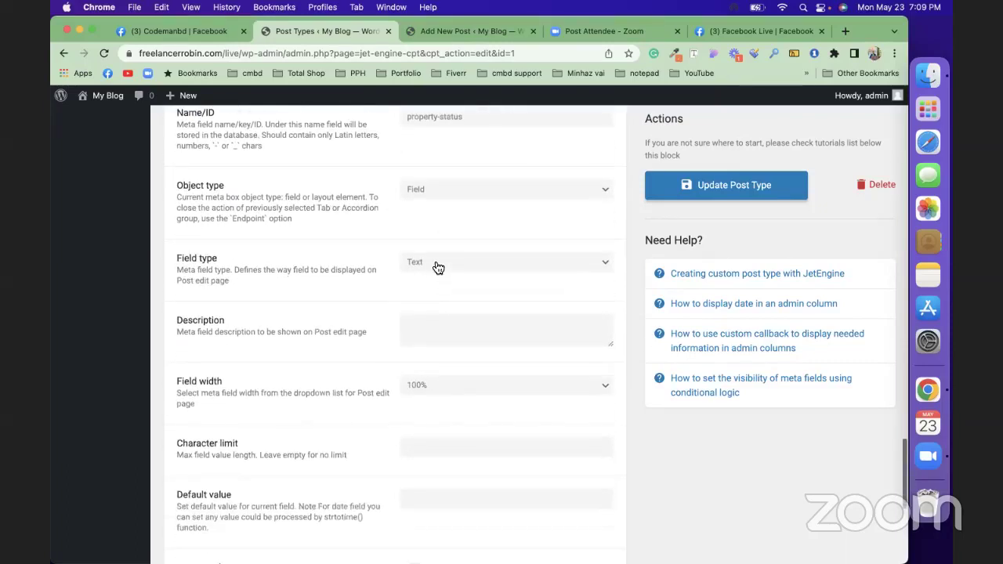
{"action": "left_click", "coordinate": [435, 264]}
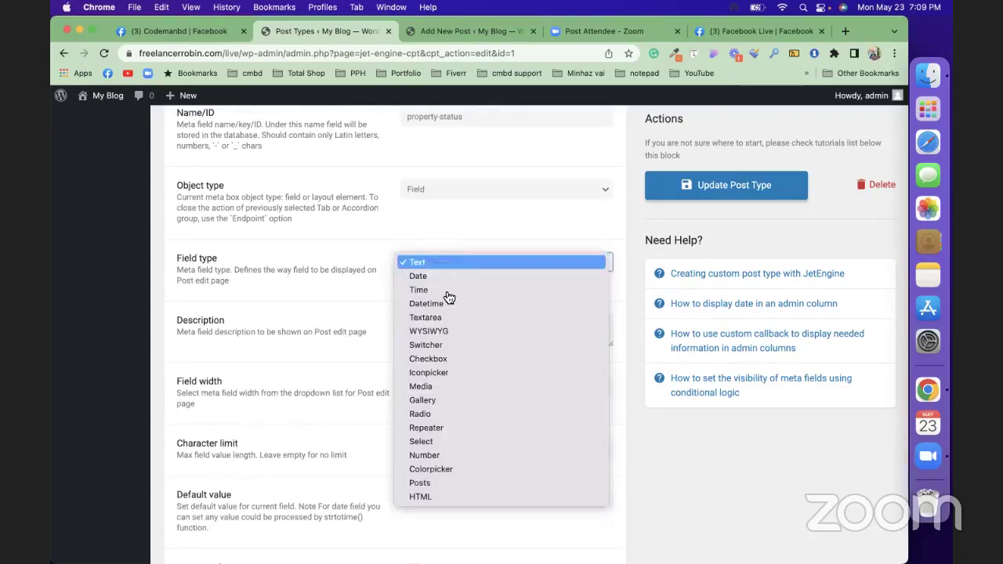
{"action": "left_click", "coordinate": [488, 443]}
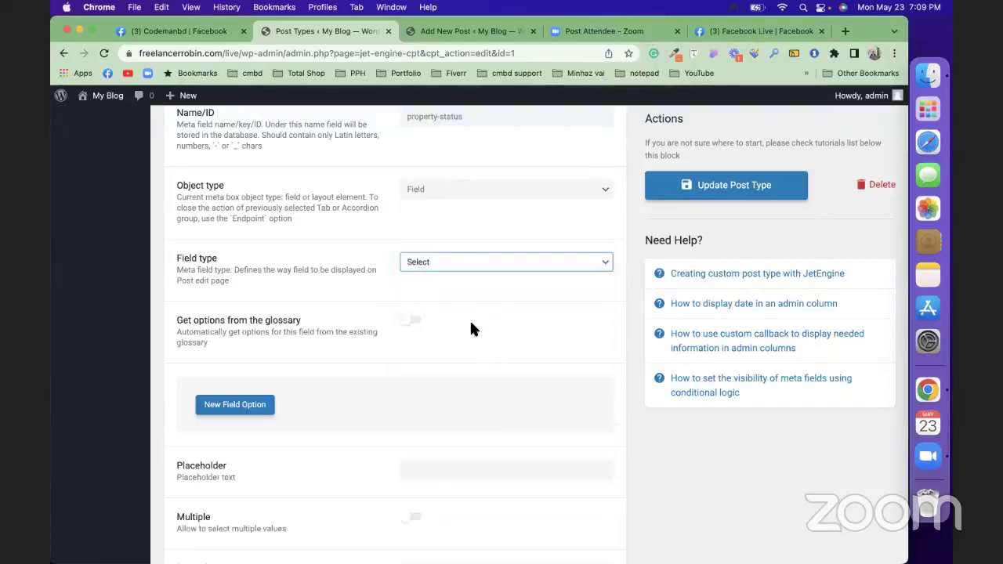
Add a field option to the Property Status field with For rent as both its value and label.
{"action": "scroll", "coordinate": [376, 329], "scroll_direction": "down", "scroll_amount": 2}
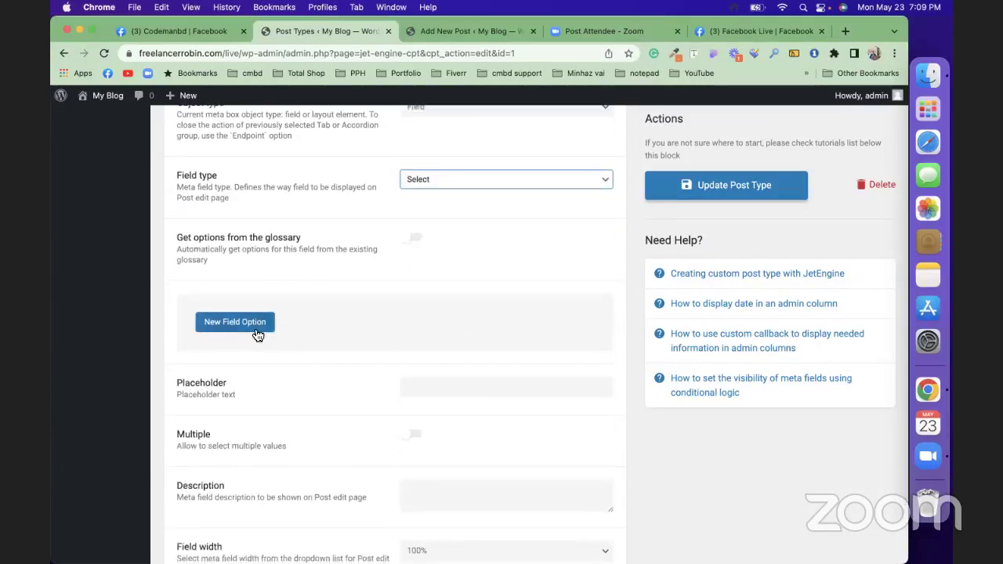
{"action": "left_click", "coordinate": [273, 325]}
{"action": "left_click", "coordinate": [436, 373]}
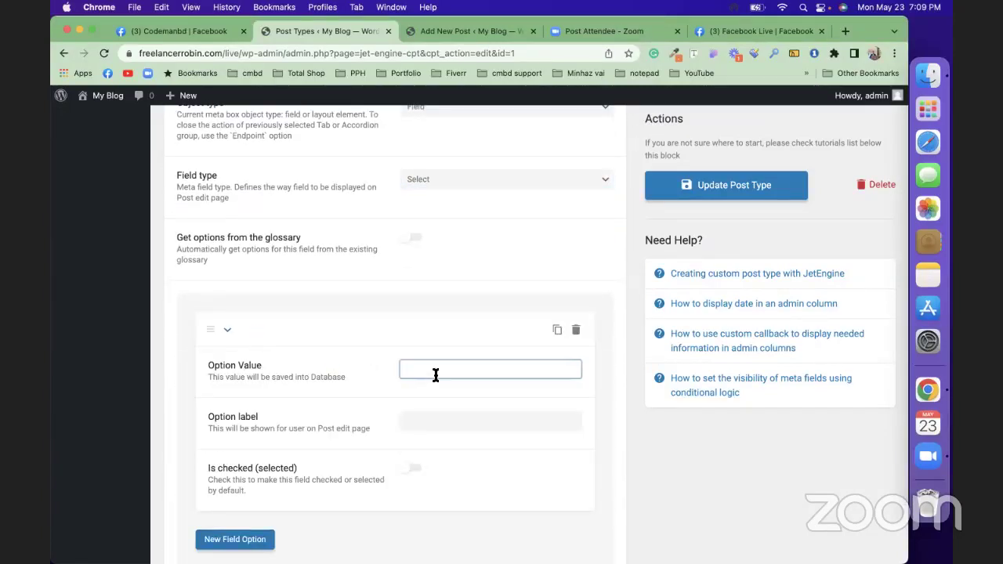
{"action": "type", "text": "For rent"}
{"action": "key", "text": "super+a"}
{"action": "key", "text": "super+c"}
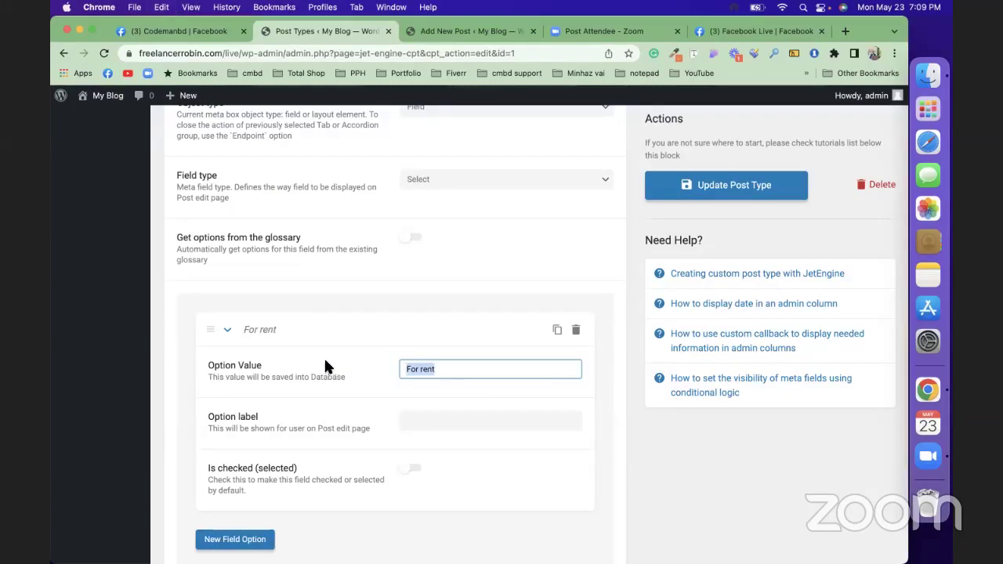
{"action": "left_click", "coordinate": [430, 422]}
{"action": "key", "text": "super+v"}
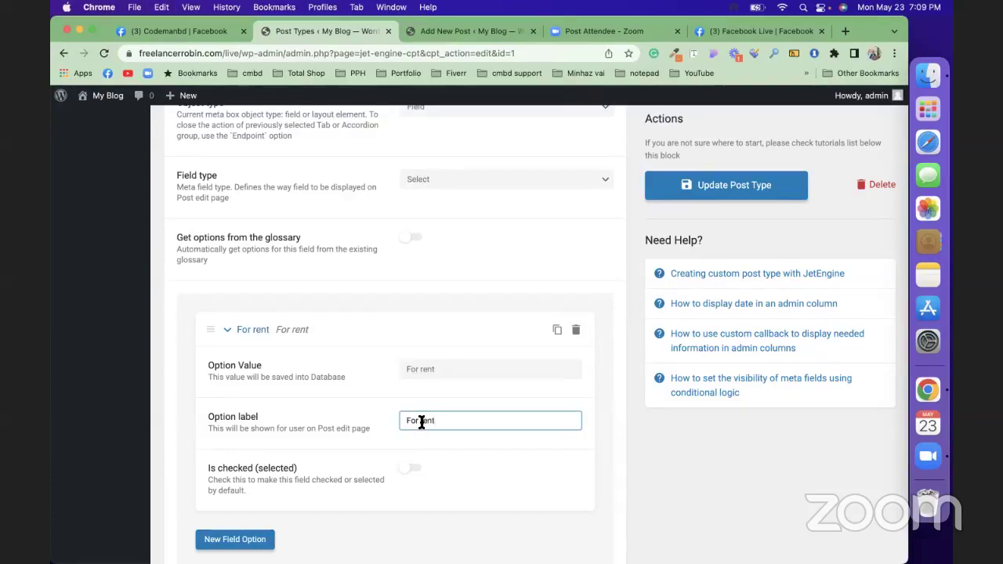
Capitalize the second word in the first option's label and value so both read For Rent.
{"action": "left_click", "coordinate": [420, 422]}
{"action": "key", "text": "Delete"}
{"action": "type", "text": "R"}
{"action": "left_click", "coordinate": [421, 369]}
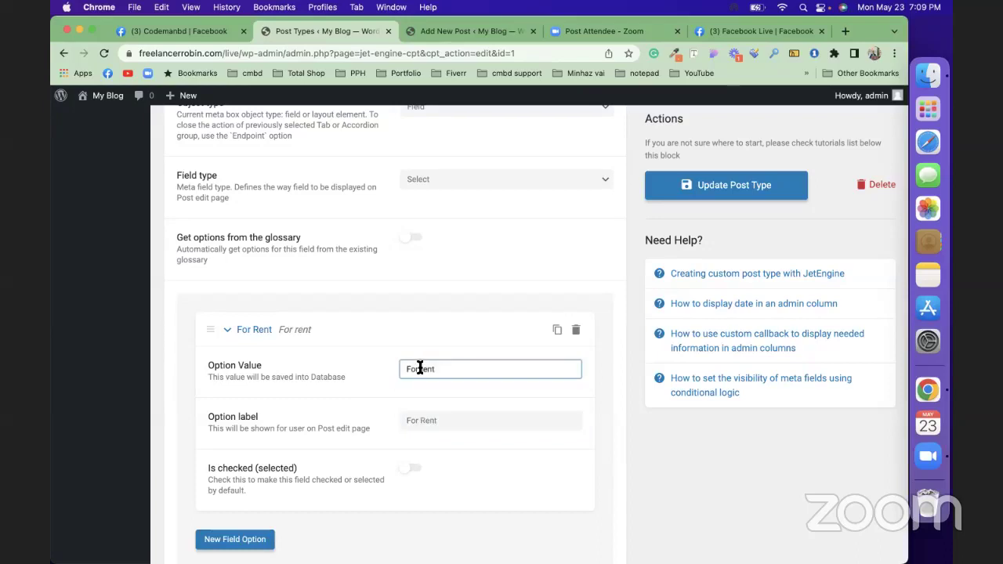
{"action": "key", "text": "Delete"}
{"action": "type", "text": "R"}
Add a second Property Status option with the value For Sell, reusing the first option's value text.
{"action": "triple_click", "coordinate": [423, 369]}
{"action": "key", "text": "ctrl+c"}
{"action": "scroll", "coordinate": [287, 418], "scroll_direction": "down", "scroll_amount": 2}
{"action": "left_click", "coordinate": [235, 436]}
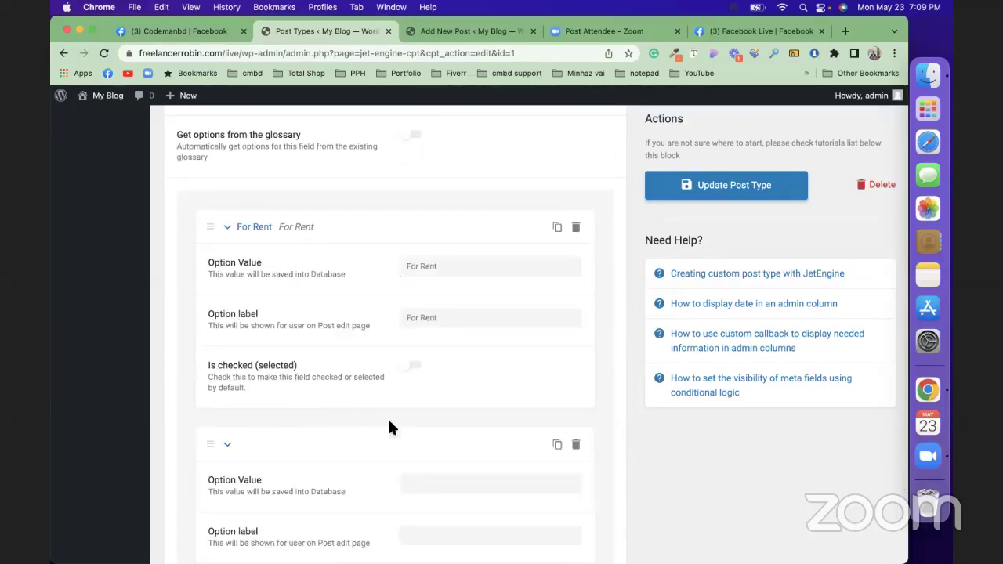
{"action": "left_click", "coordinate": [440, 483]}
{"action": "key", "text": "ctrl+v"}
{"action": "key", "text": "BackSpace"}
{"action": "key", "text": "BackSpace"}
{"action": "key", "text": "BackSpace"}
{"action": "key", "text": "BackSpace"}
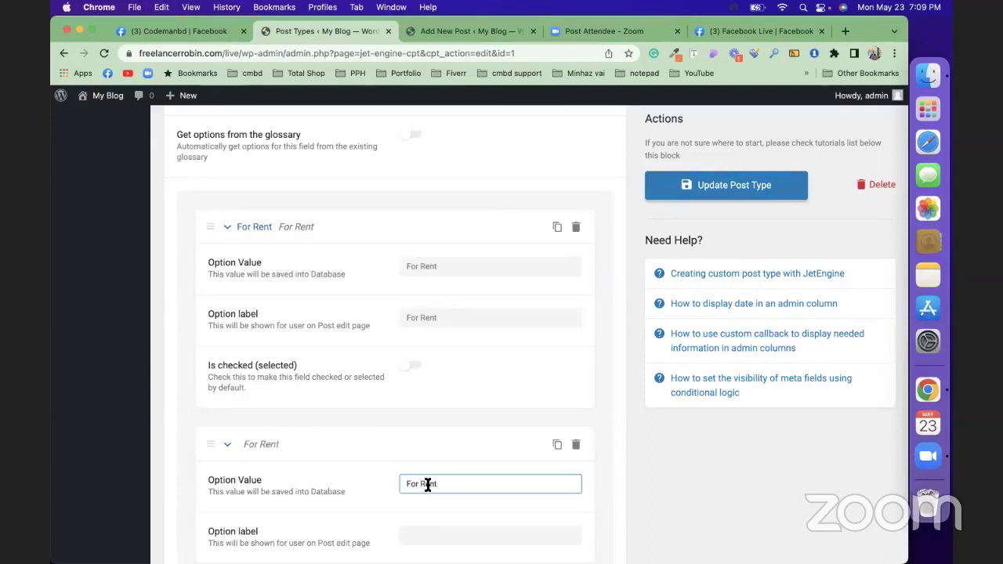
{"action": "type", "text": "Sell"}
Copy the second option's value into its label so that it reads For Sell.
{"action": "key", "text": "super+a"}
{"action": "key", "text": "super+c"}
{"action": "scroll", "coordinate": [452, 281], "scroll_direction": "down", "scroll_amount": 5}
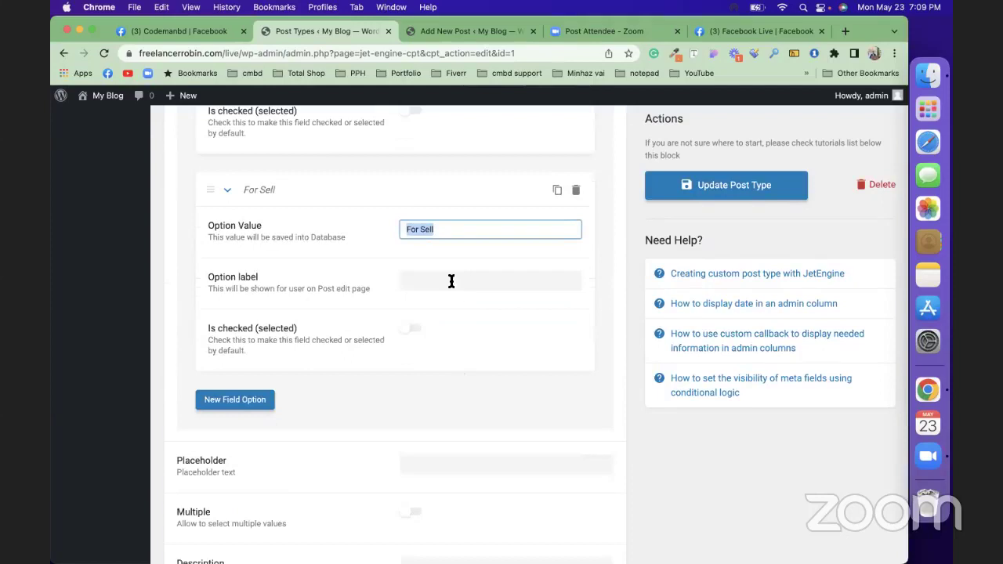
{"action": "left_click", "coordinate": [452, 280]}
{"action": "key", "text": "super+v"}
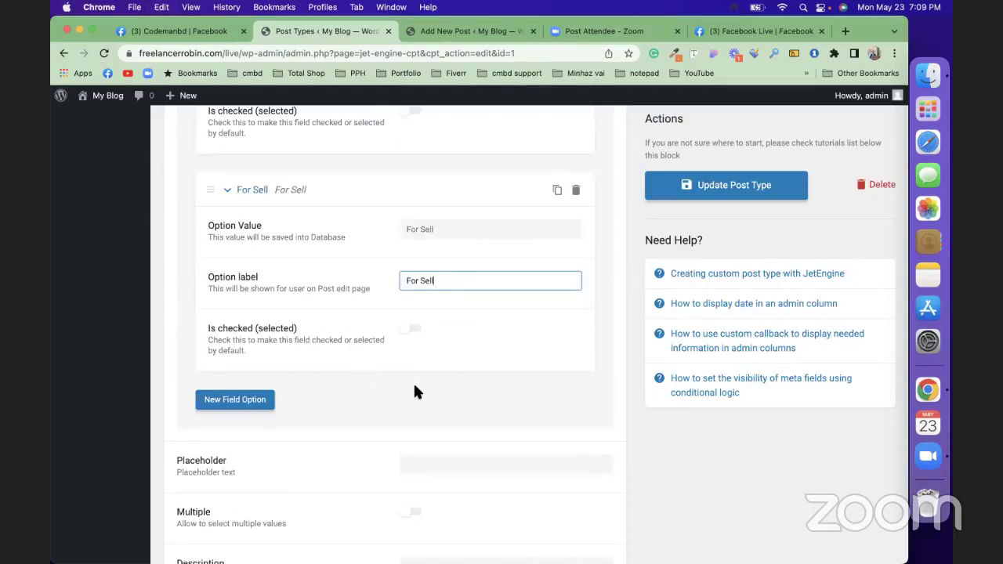
Collapse the Property Status field's settings in the meta fields list.
{"action": "scroll", "coordinate": [416, 392], "scroll_direction": "down", "scroll_amount": 1}
{"action": "scroll", "coordinate": [415, 392], "scroll_direction": "up", "scroll_amount": 8}
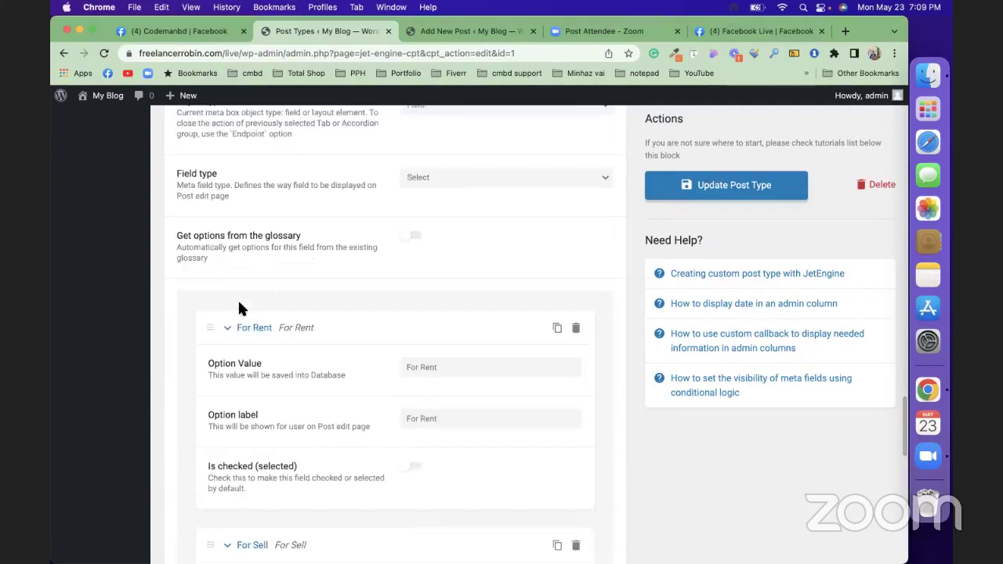
{"action": "scroll", "coordinate": [324, 269], "scroll_direction": "up", "scroll_amount": 5}
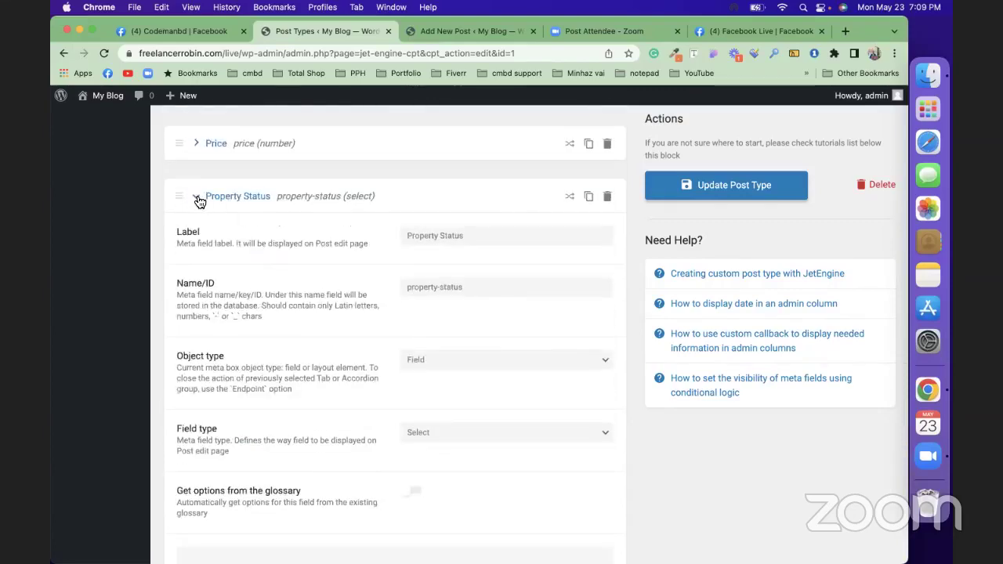
{"action": "left_click", "coordinate": [197, 197]}
{"action": "scroll", "coordinate": [273, 236], "scroll_direction": "up", "scroll_amount": 6}
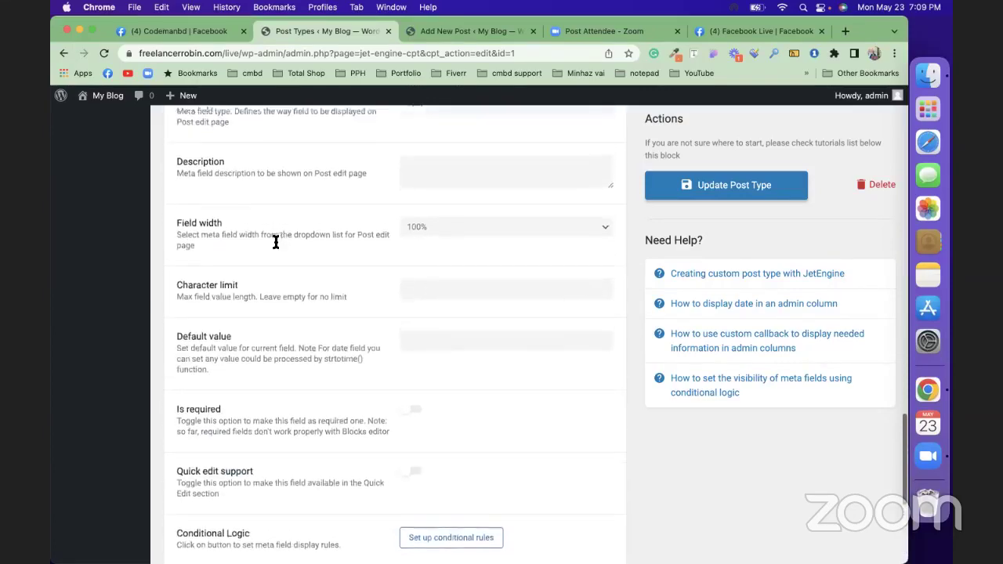
{"action": "scroll", "coordinate": [276, 242], "scroll_direction": "down", "scroll_amount": 6}
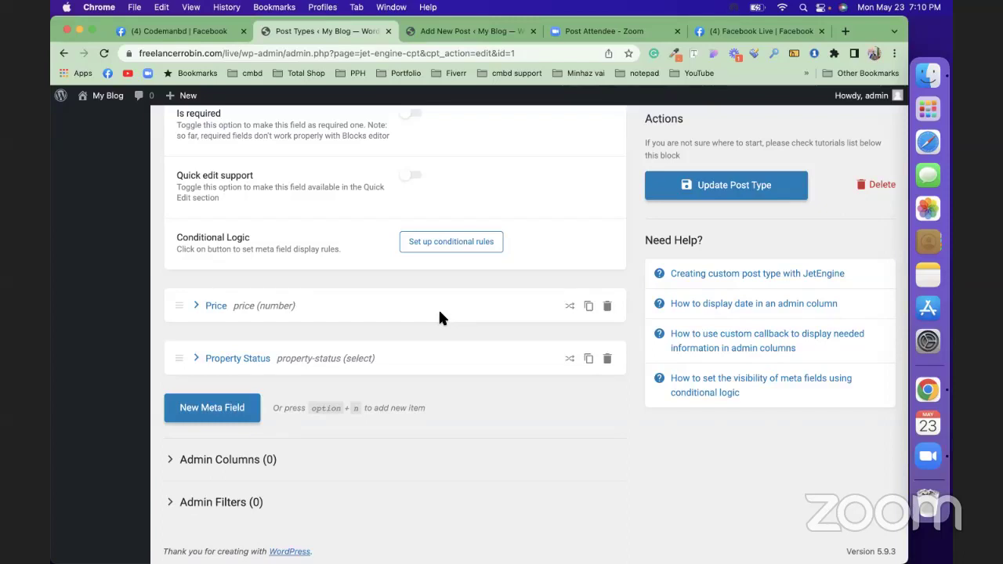
Update the post type and reload the new property form to check its meta fields.
{"action": "left_click", "coordinate": [700, 188]}
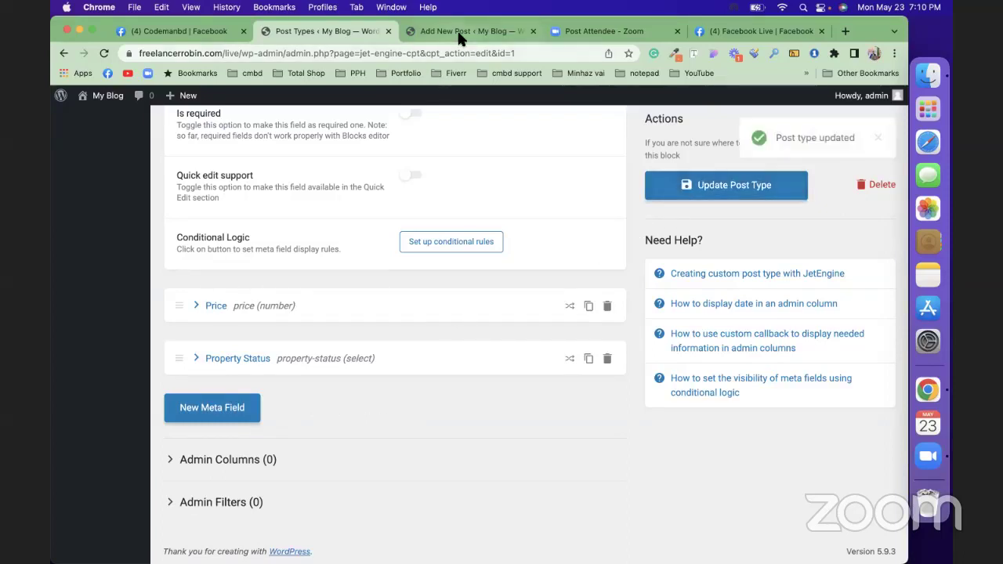
{"action": "left_click", "coordinate": [460, 34]}
{"action": "key", "text": "super+r"}
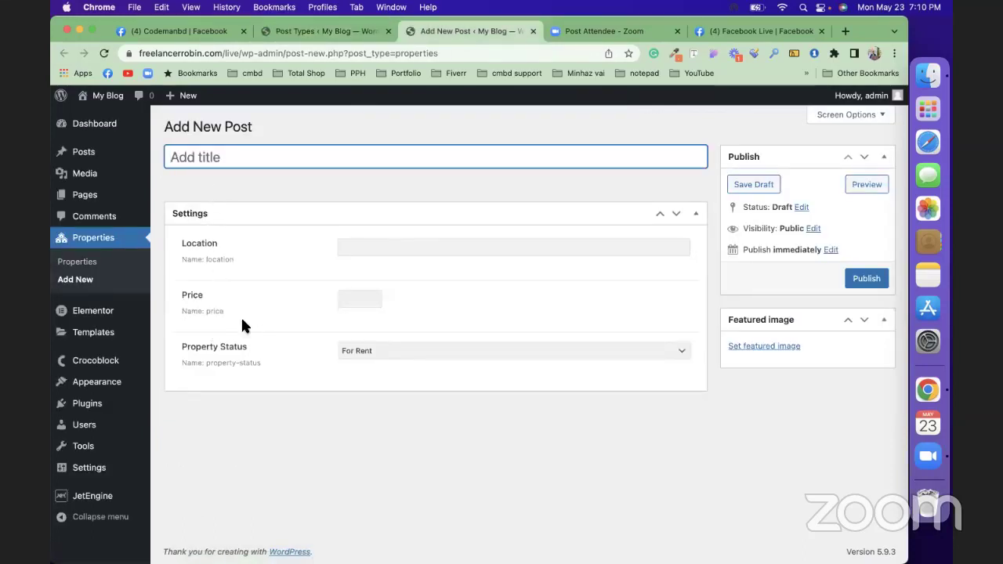
Return to the post type settings and set the Price meta field's width to 50%.
{"action": "left_click", "coordinate": [341, 37]}
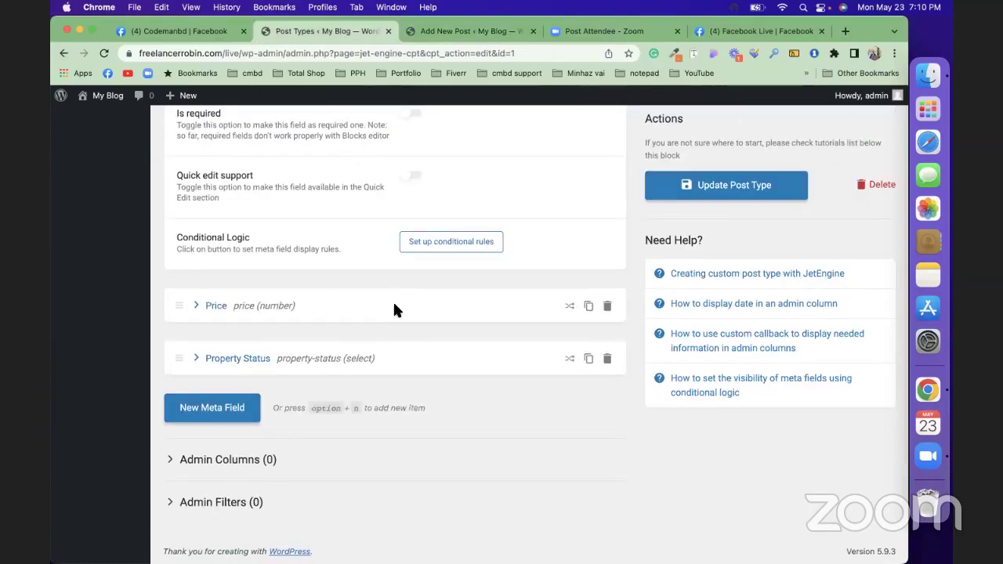
{"action": "left_click", "coordinate": [202, 307]}
{"action": "scroll", "coordinate": [357, 372], "scroll_direction": "down", "scroll_amount": 10}
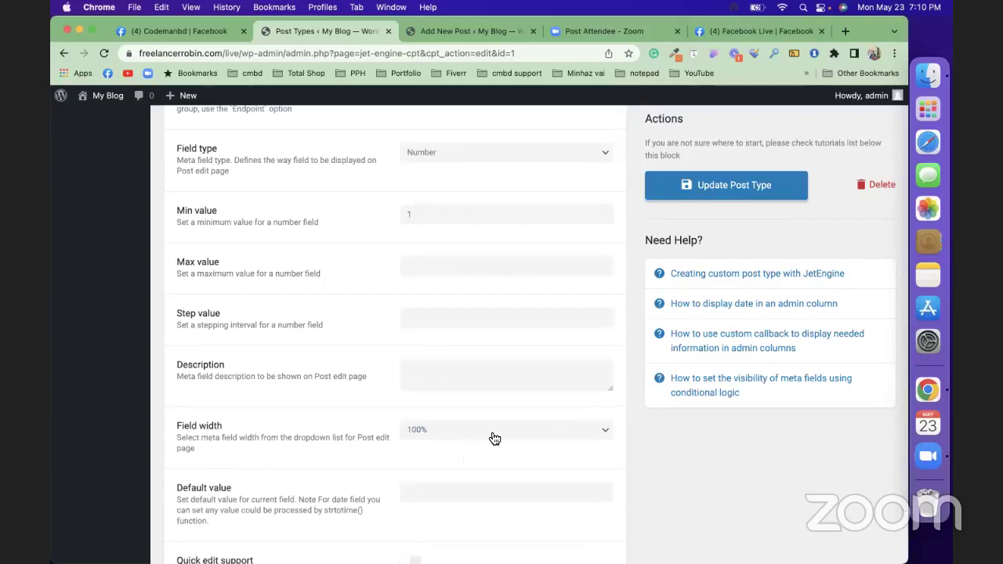
{"action": "left_click", "coordinate": [493, 436]}
{"action": "left_click", "coordinate": [488, 473]}
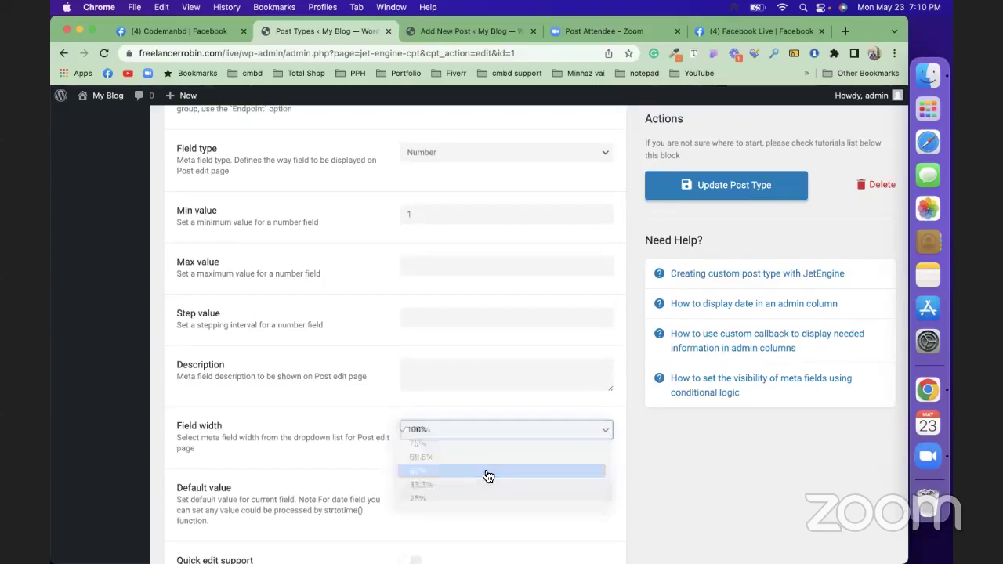
Expand the Property Status meta field and set its field width to 50%.
{"action": "scroll", "coordinate": [482, 470], "scroll_direction": "down", "scroll_amount": 8}
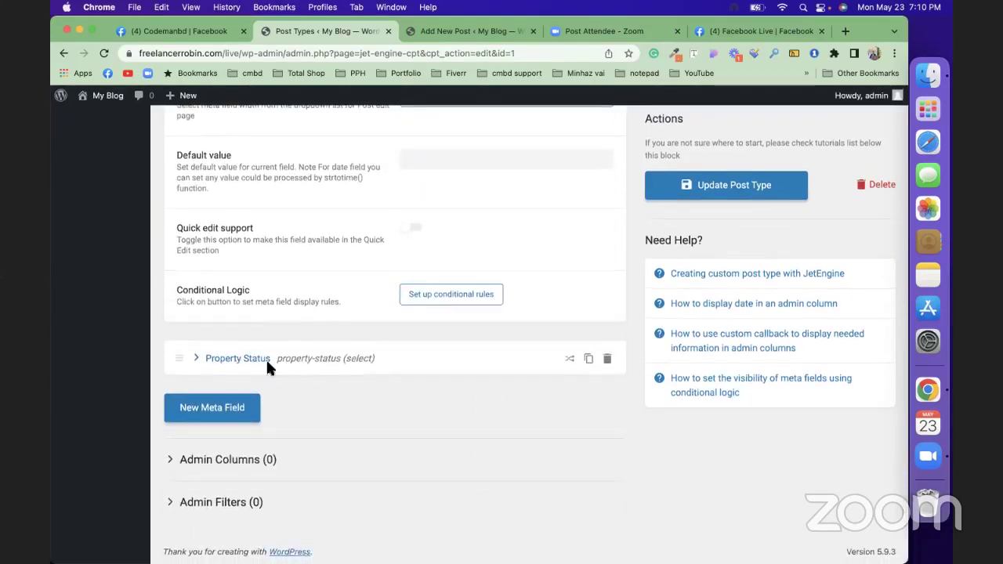
{"action": "left_click", "coordinate": [196, 359]}
{"action": "scroll", "coordinate": [387, 422], "scroll_direction": "down", "scroll_amount": 1}
{"action": "scroll", "coordinate": [386, 422], "scroll_direction": "down", "scroll_amount": 15}
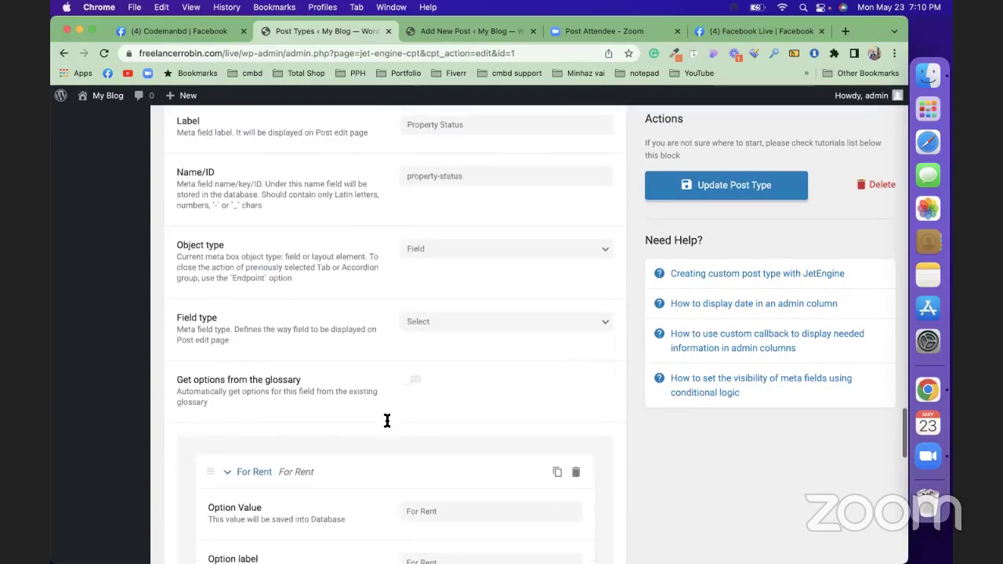
{"action": "scroll", "coordinate": [453, 440], "scroll_direction": "down", "scroll_amount": 5}
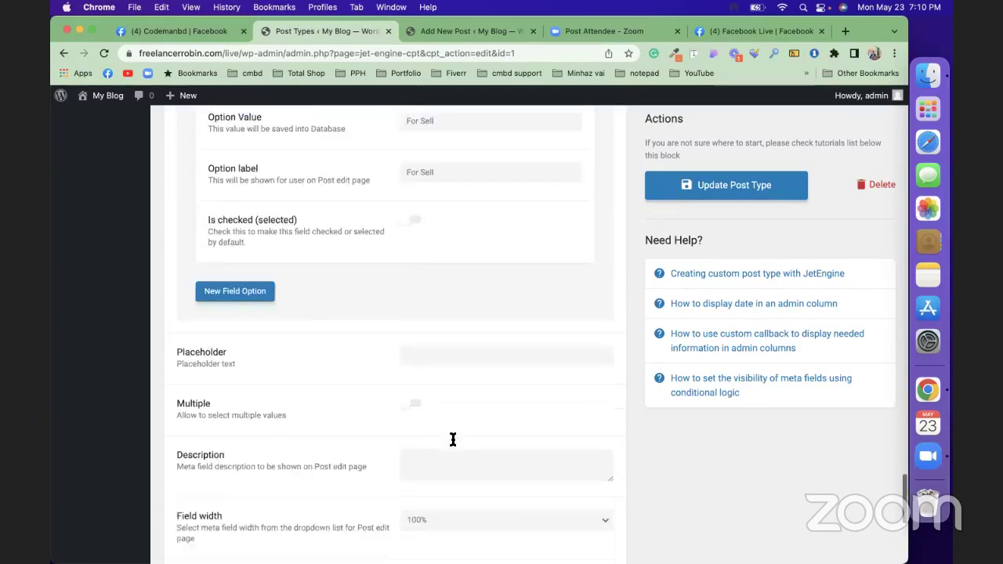
{"action": "left_click", "coordinate": [454, 383]}
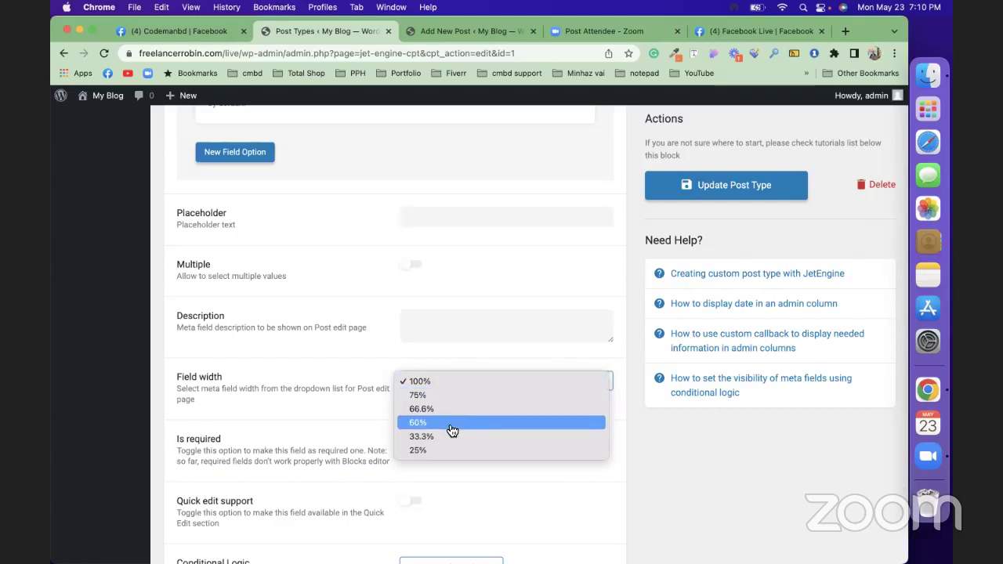
{"action": "left_click", "coordinate": [453, 423]}
Update the post type and check the Property Status options on the reloaded new property form.
{"action": "left_click", "coordinate": [713, 186]}
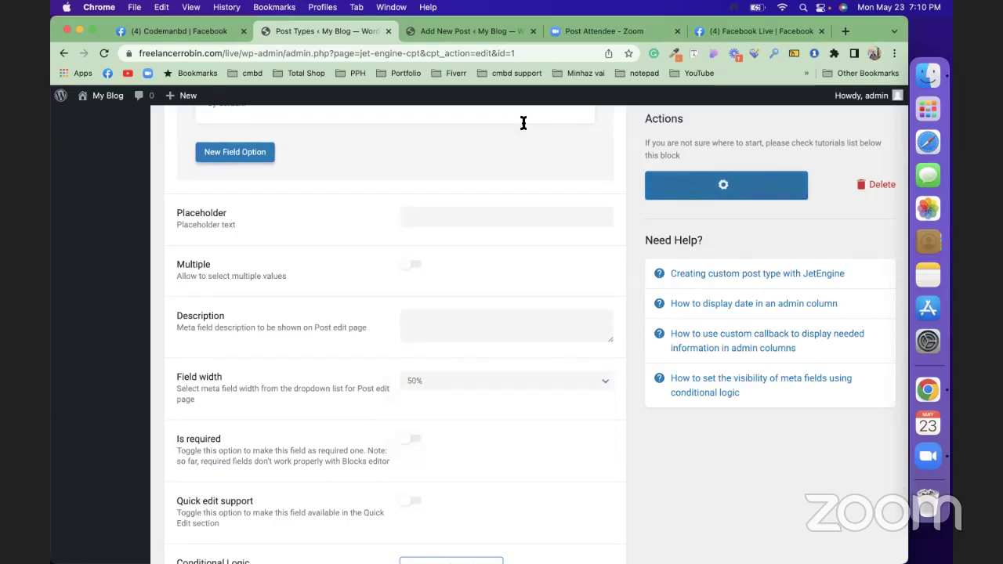
{"action": "left_click", "coordinate": [466, 32]}
{"action": "key", "text": "super+r"}
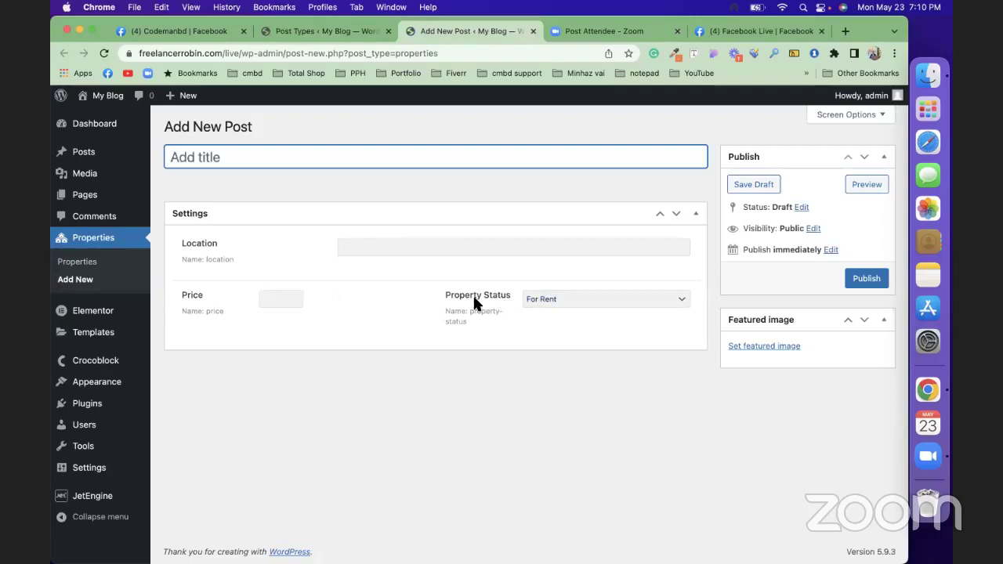
{"action": "left_click", "coordinate": [572, 305]}
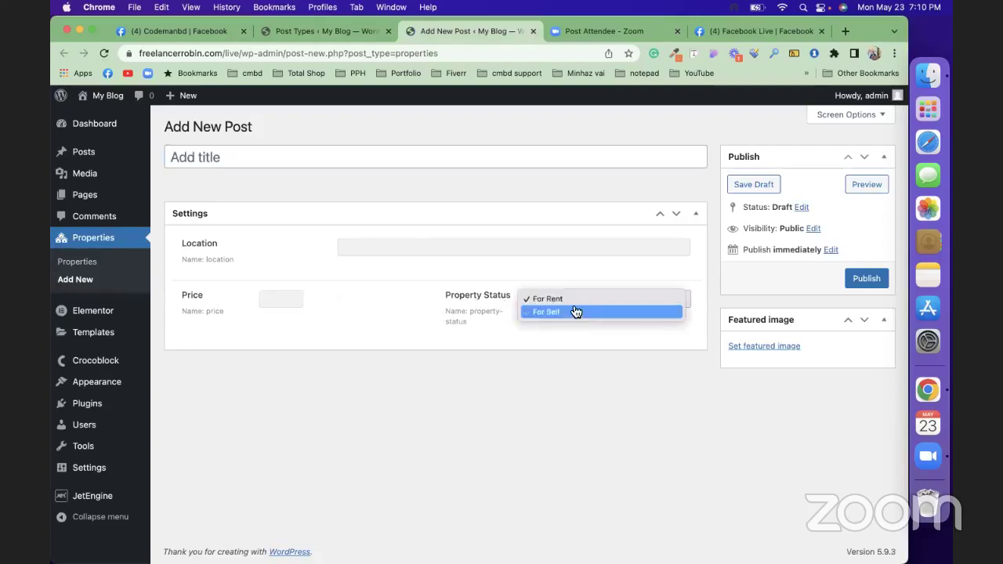
{"action": "left_click", "coordinate": [600, 373]}
Return to the post type settings and add a fourth, blank meta field below Property Status.
{"action": "left_click", "coordinate": [310, 31]}
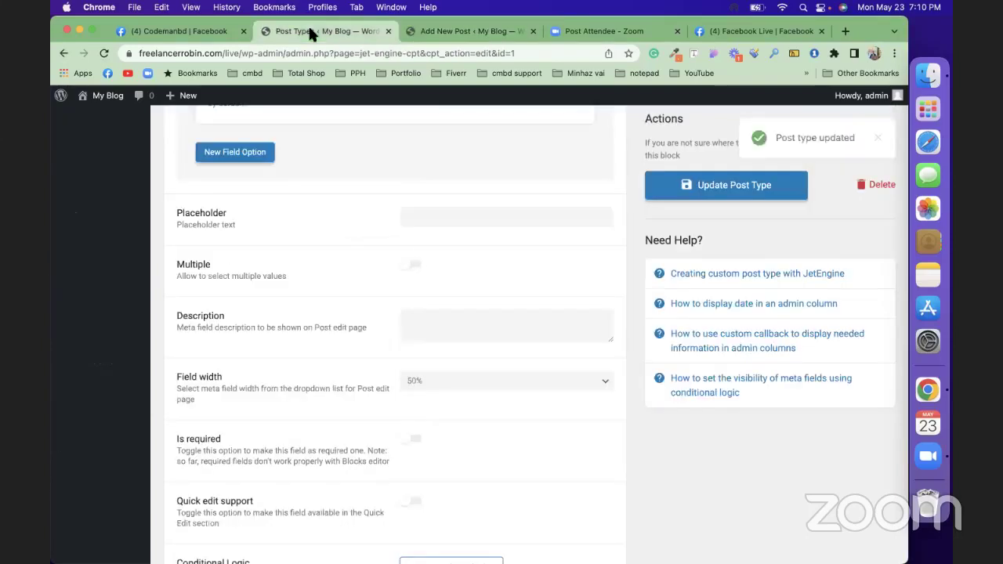
{"action": "scroll", "coordinate": [389, 341], "scroll_direction": "down", "scroll_amount": 5}
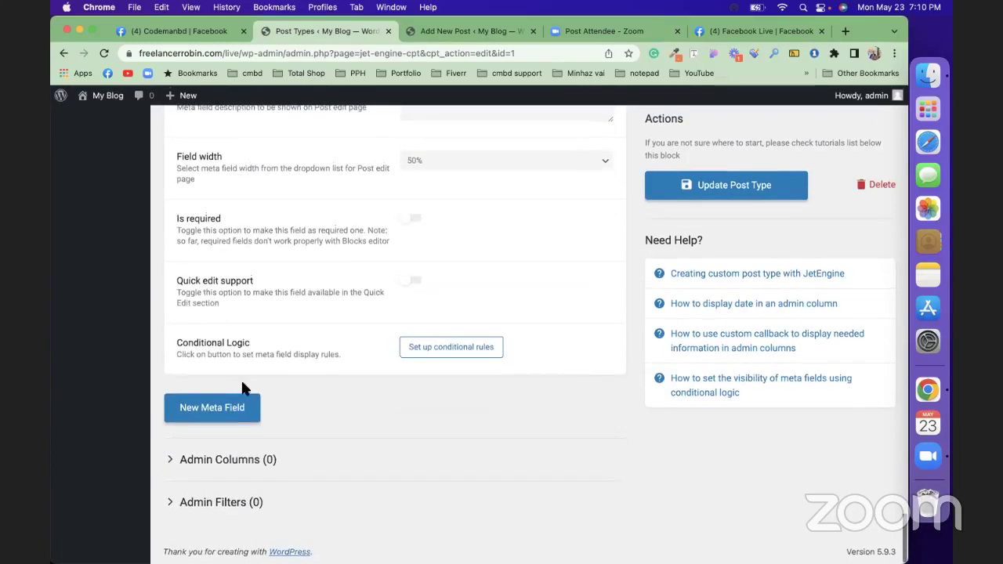
{"action": "left_click", "coordinate": [230, 405]}
{"action": "scroll", "coordinate": [439, 313], "scroll_direction": "down", "scroll_amount": 3}
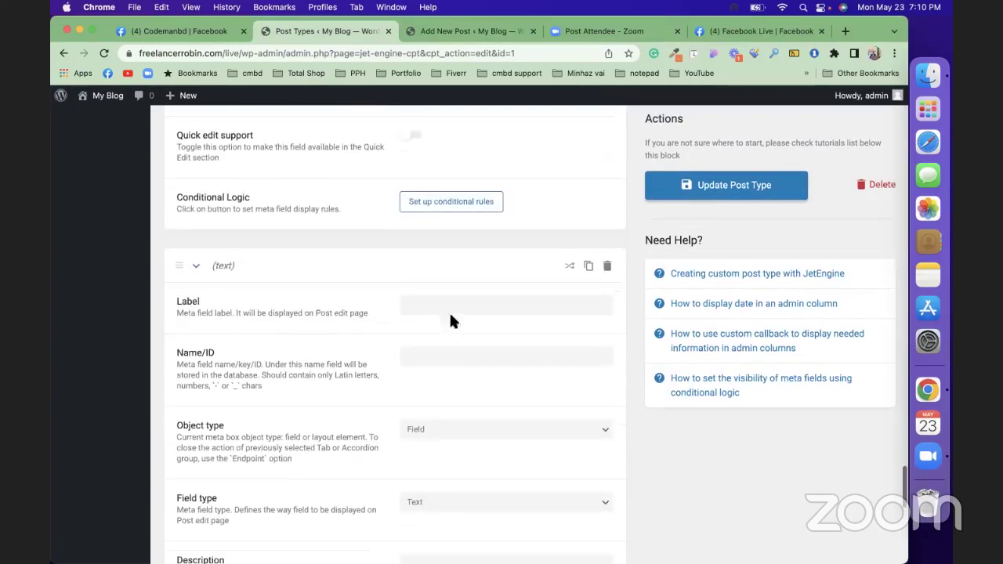
Label the new meta field Bedrooms.
{"action": "left_click", "coordinate": [467, 304]}
{"action": "type", "text": "Be"}
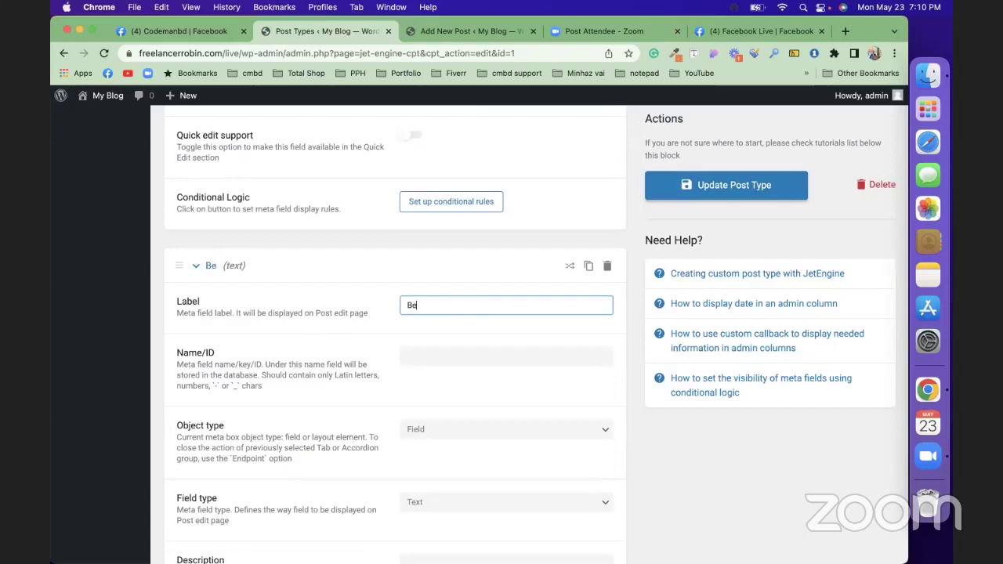
{"action": "type", "text": "dRoom"}
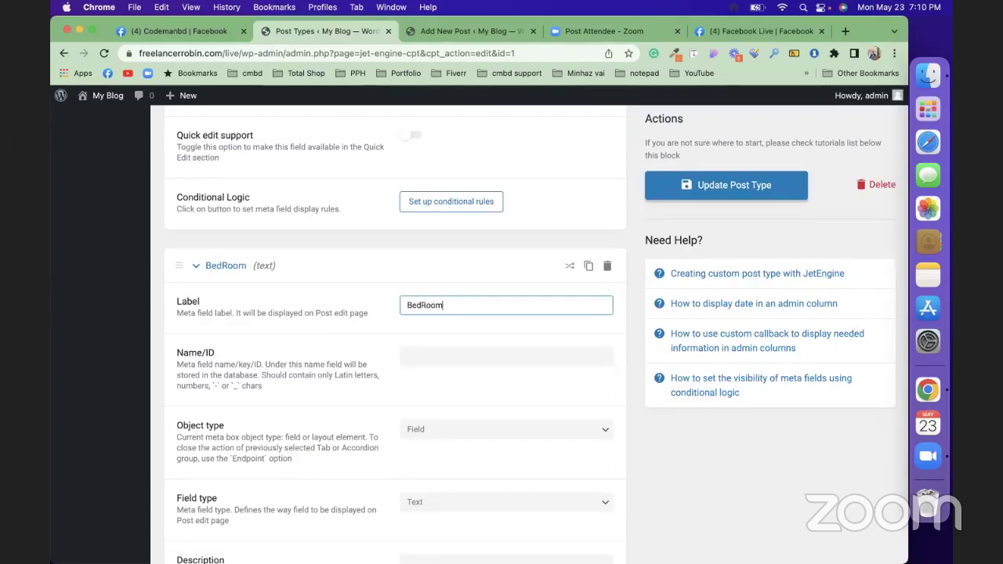
{"action": "key", "text": "BackSpace"}
{"action": "key", "text": "BackSpace"}
{"action": "key", "text": "BackSpace"}
{"action": "key", "text": "BackSpace"}
{"action": "type", "text": "ro"}
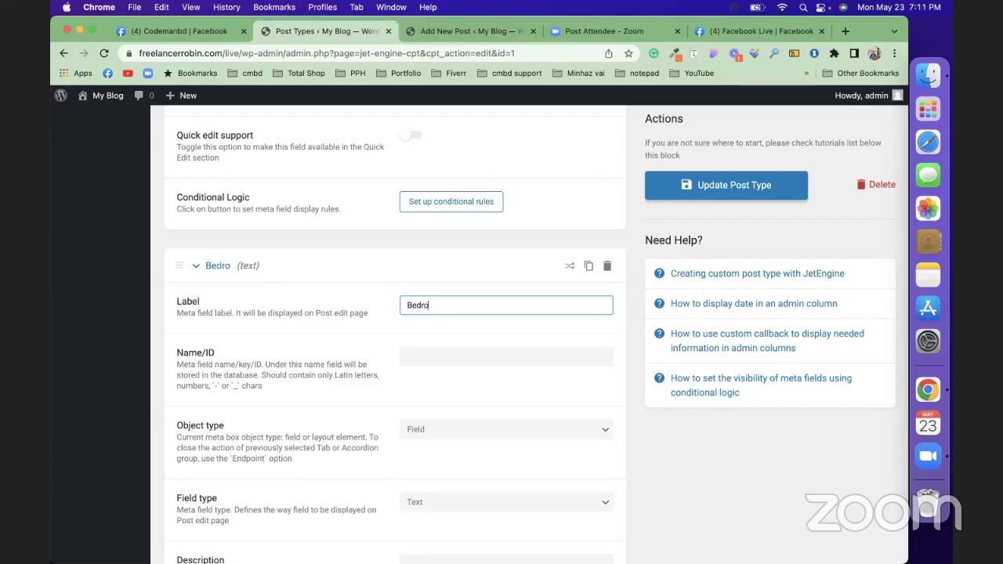
{"action": "type", "text": "oms"}
Let the Bedrooms field's name/ID fill in from its label and change the field type to Number.
{"action": "scroll", "coordinate": [467, 321], "scroll_direction": "down", "scroll_amount": 2}
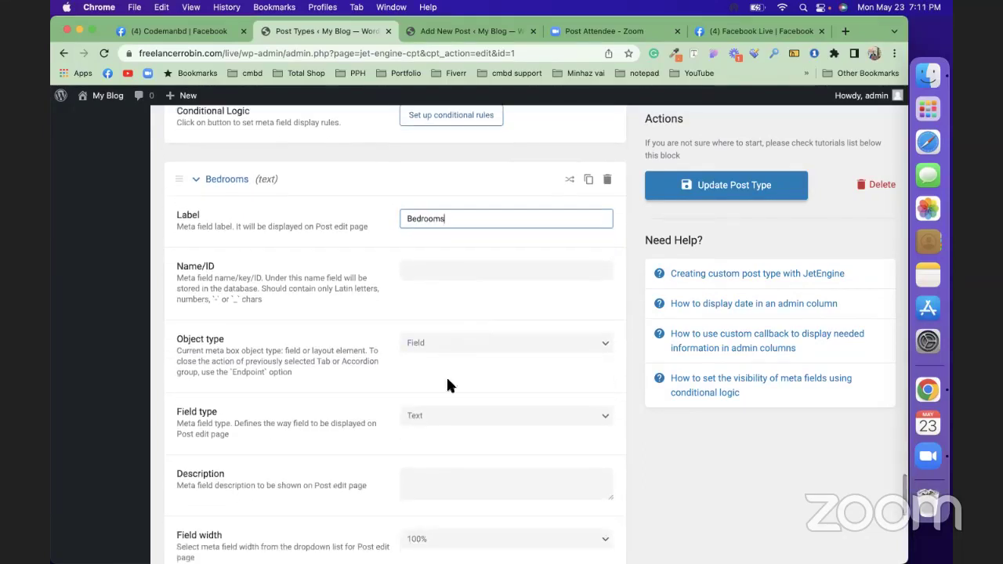
{"action": "left_click", "coordinate": [463, 415]}
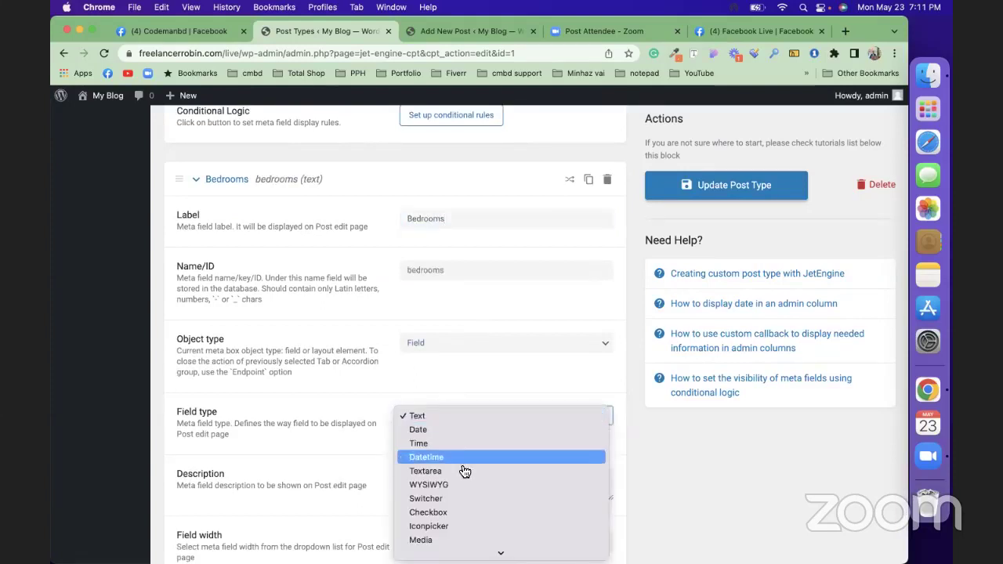
{"action": "scroll", "coordinate": [457, 529], "scroll_direction": "down", "scroll_amount": 3}
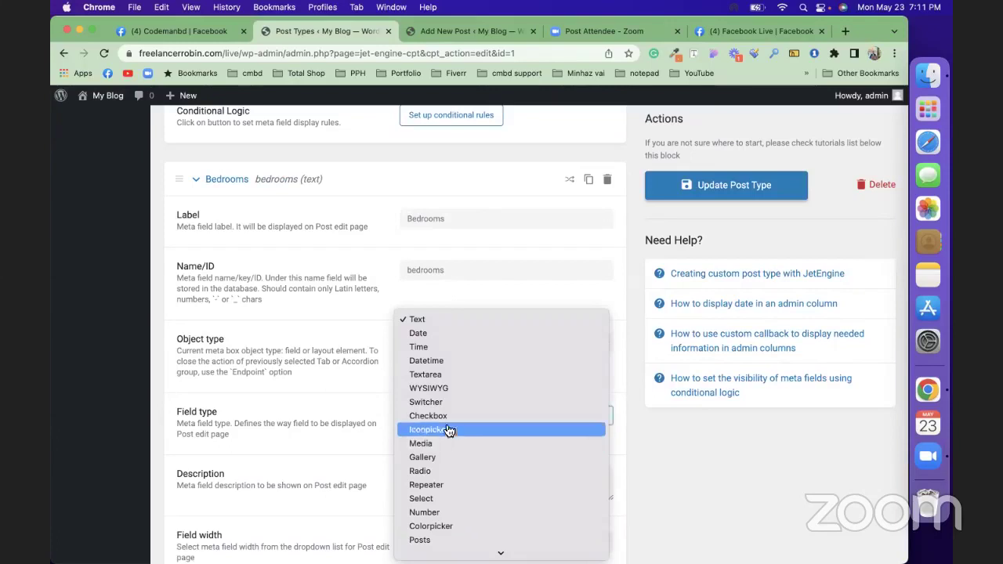
{"action": "left_click", "coordinate": [446, 512]}
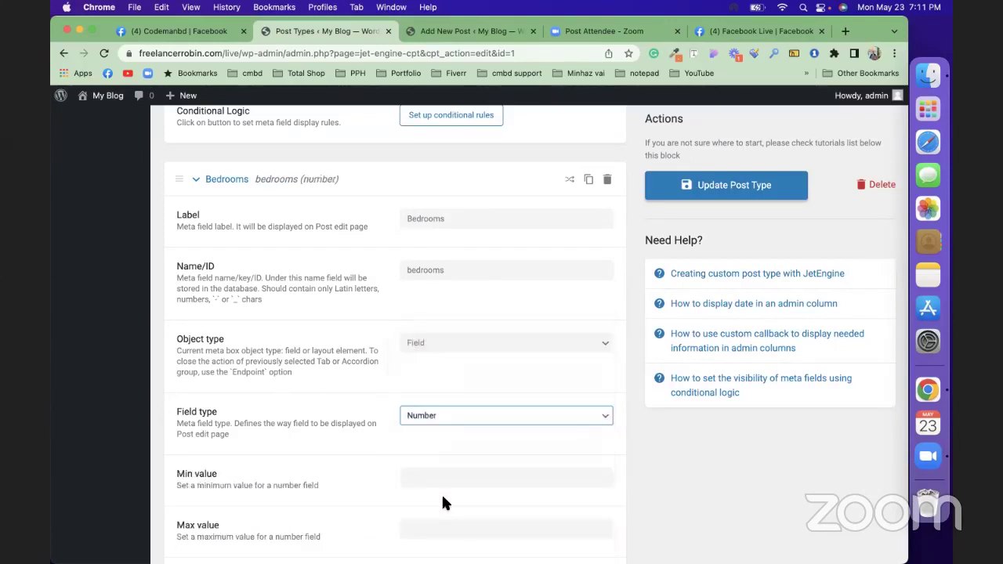
Set the Bedrooms meta field's width to 33.3% and collapse the field.
{"action": "scroll", "coordinate": [464, 440], "scroll_direction": "down", "scroll_amount": 5}
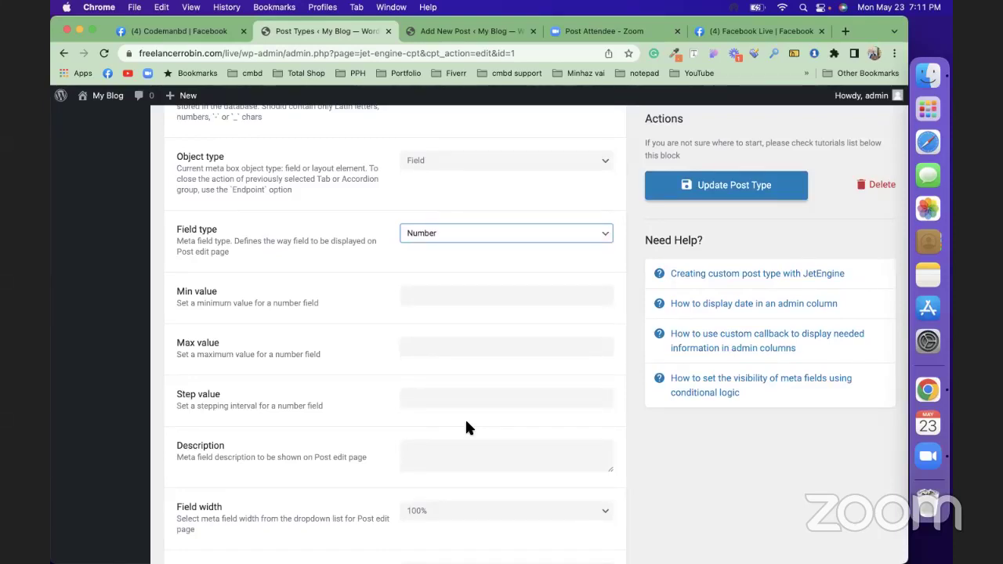
{"action": "scroll", "coordinate": [467, 423], "scroll_direction": "down", "scroll_amount": 3}
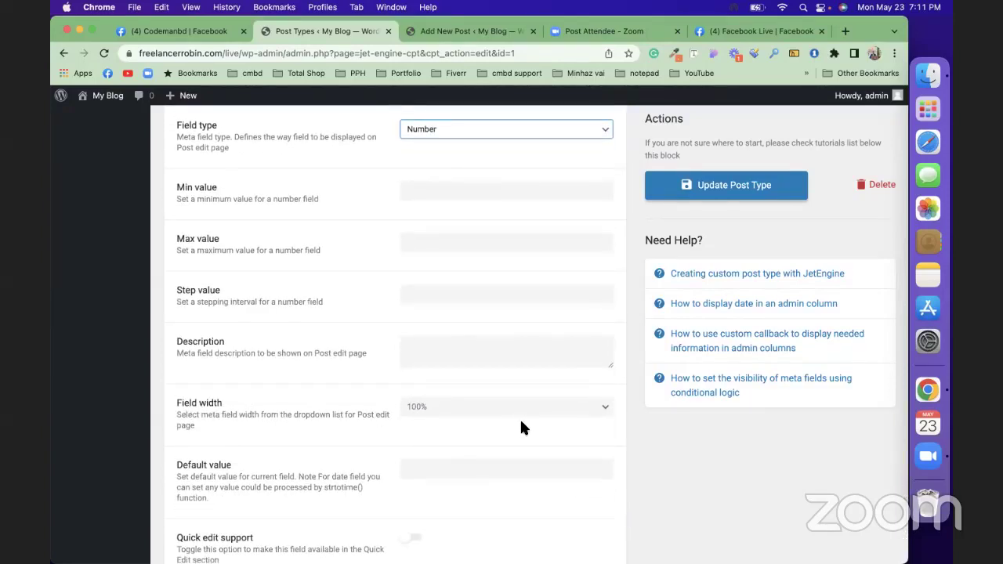
{"action": "left_click", "coordinate": [521, 414]}
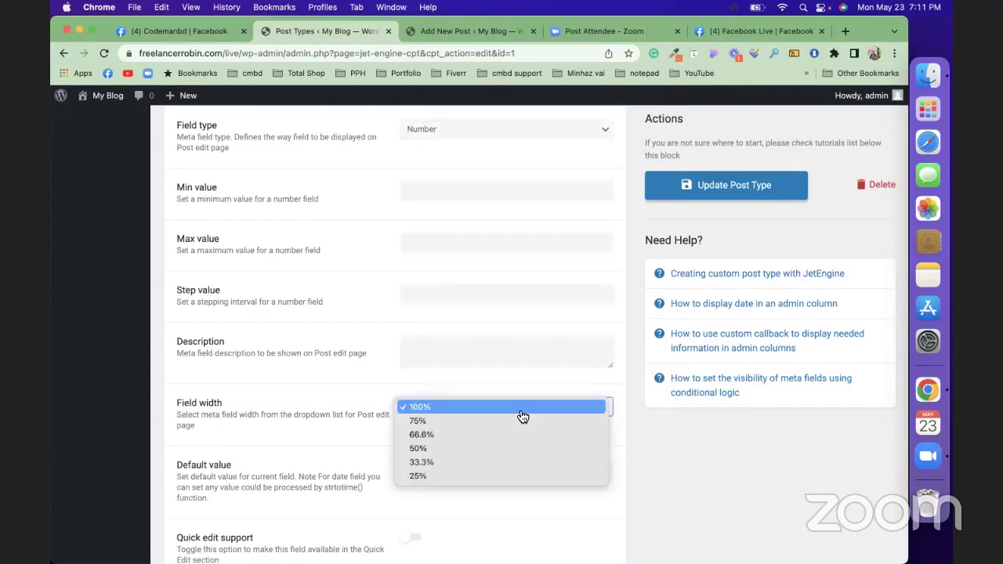
{"action": "left_click", "coordinate": [507, 463]}
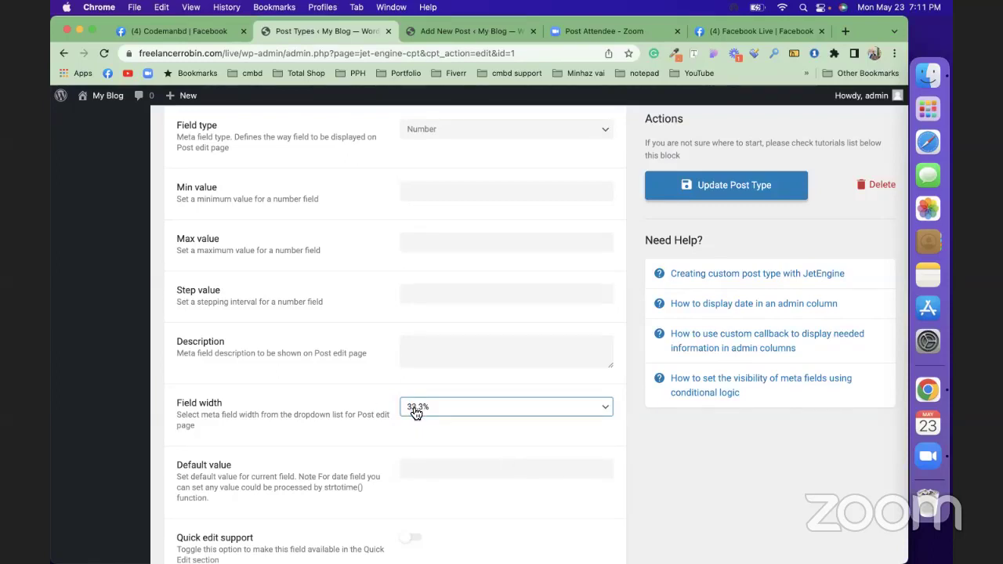
{"action": "scroll", "coordinate": [414, 411], "scroll_direction": "down", "scroll_amount": 4}
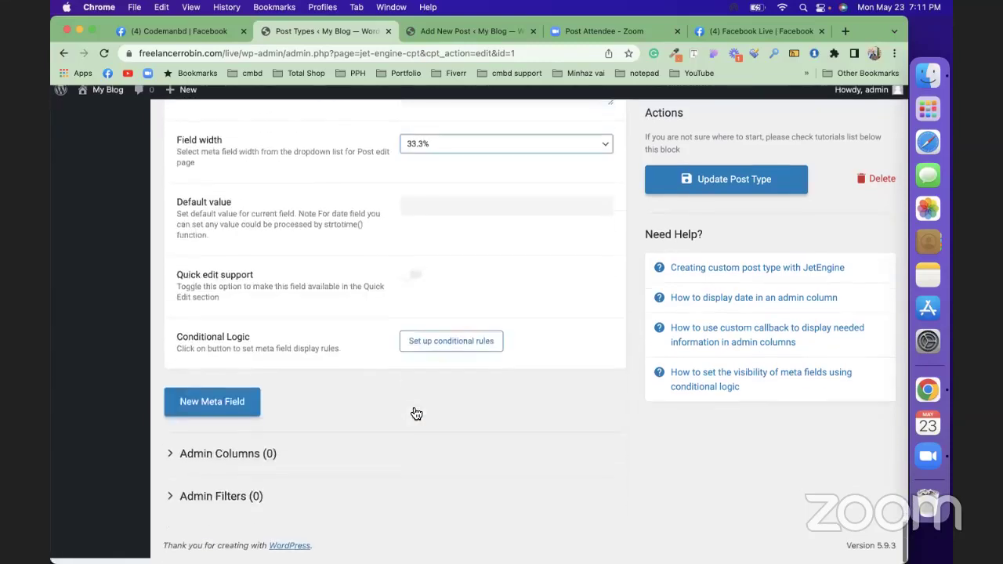
{"action": "scroll", "coordinate": [413, 410], "scroll_direction": "up", "scroll_amount": 6}
{"action": "scroll", "coordinate": [337, 251], "scroll_direction": "up", "scroll_amount": 3}
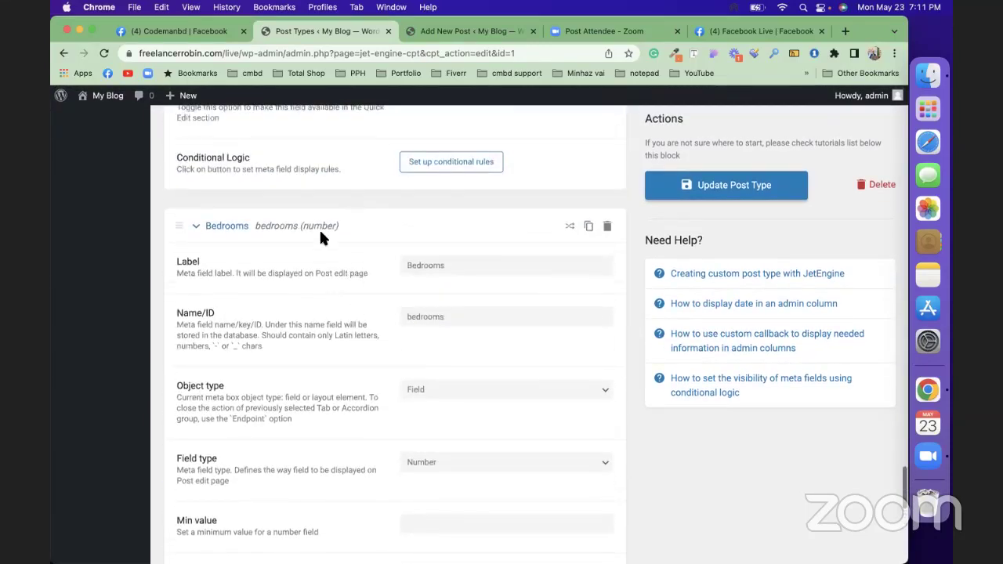
{"action": "left_click", "coordinate": [201, 227]}
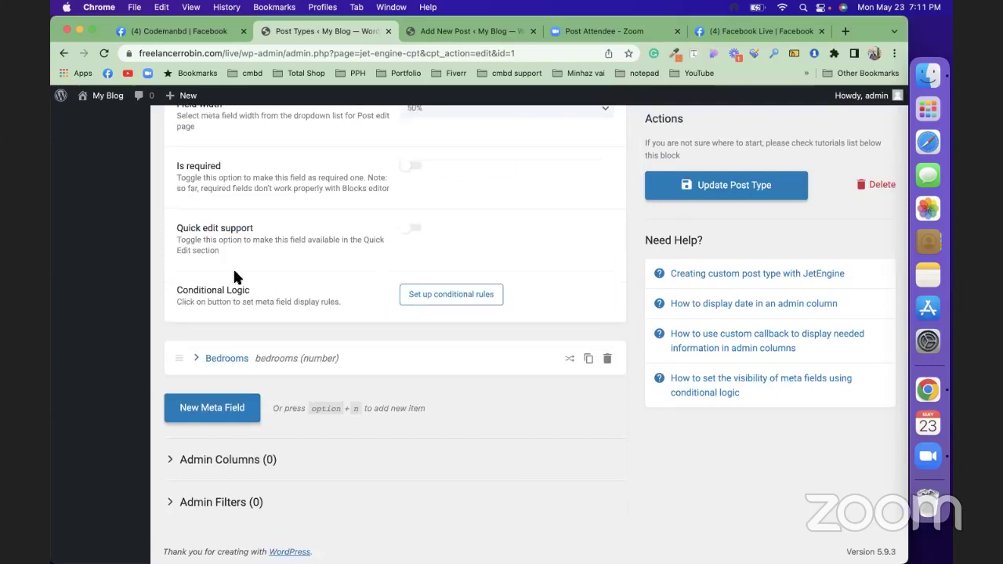
Duplicate the Bedrooms meta field and change the copy's label to Bathrooms.
{"action": "left_click", "coordinate": [588, 361]}
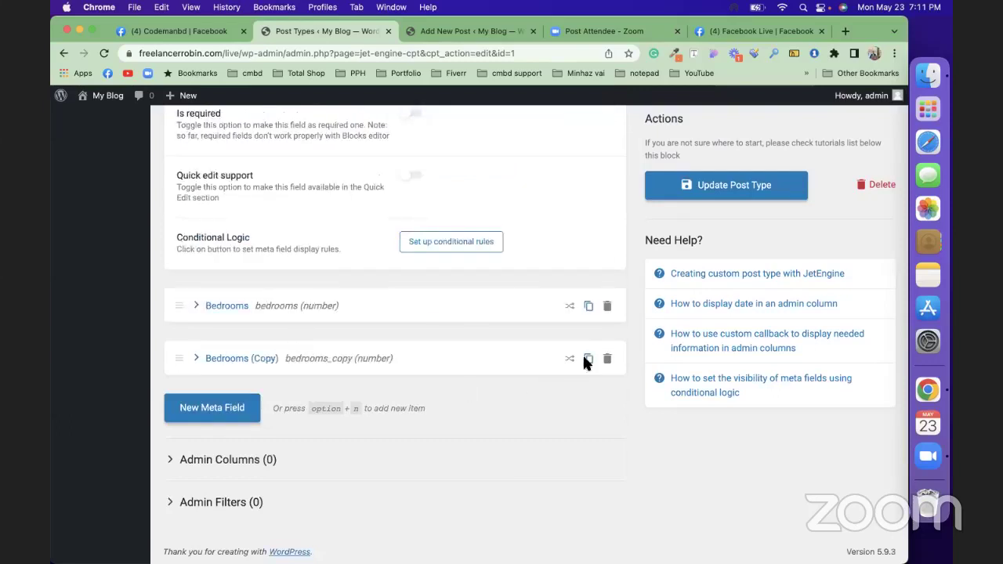
{"action": "left_click", "coordinate": [198, 363]}
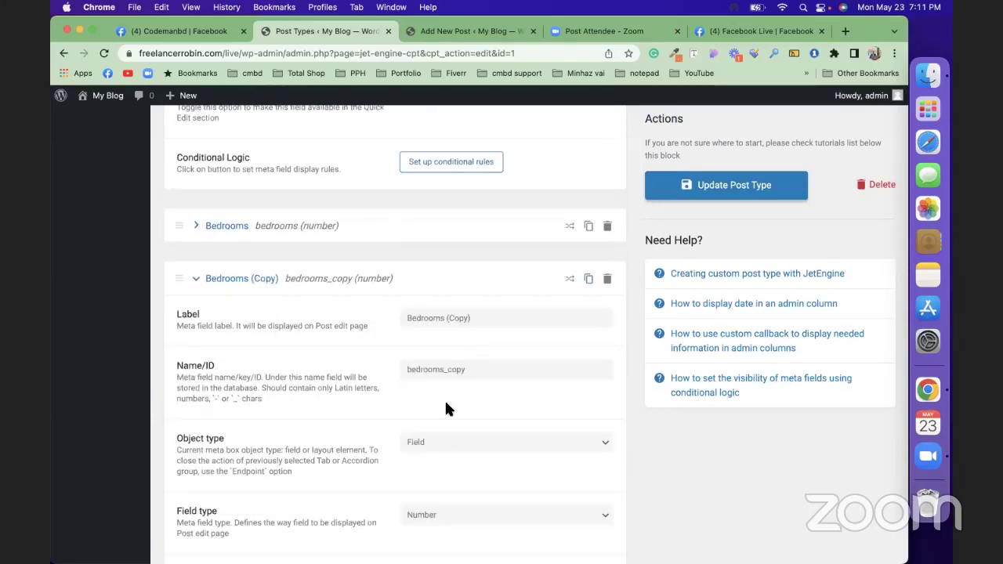
{"action": "triple_click", "coordinate": [436, 319]}
{"action": "type", "text": "Bat"}
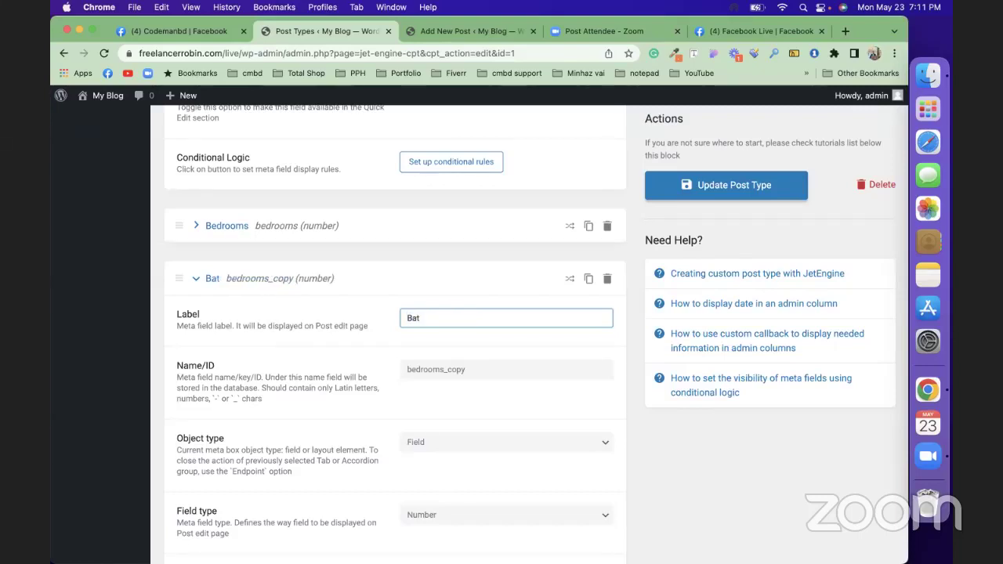
{"action": "type", "text": "hrooms"}
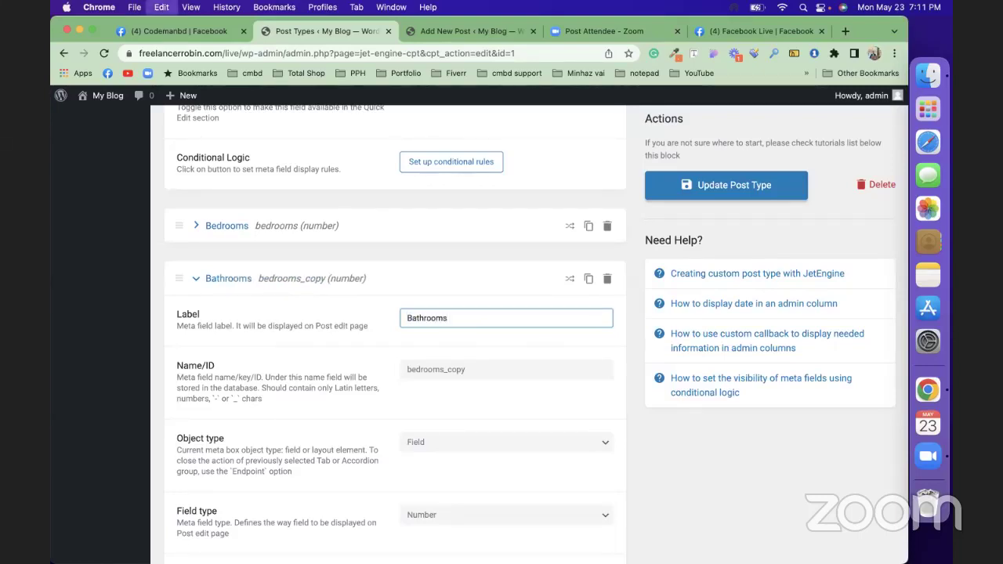
Replace the Bathrooms field's name/ID with bathrooms, check its remaining settings and collapse the field.
{"action": "key", "text": "super+a"}
{"action": "double_click", "coordinate": [472, 376]}
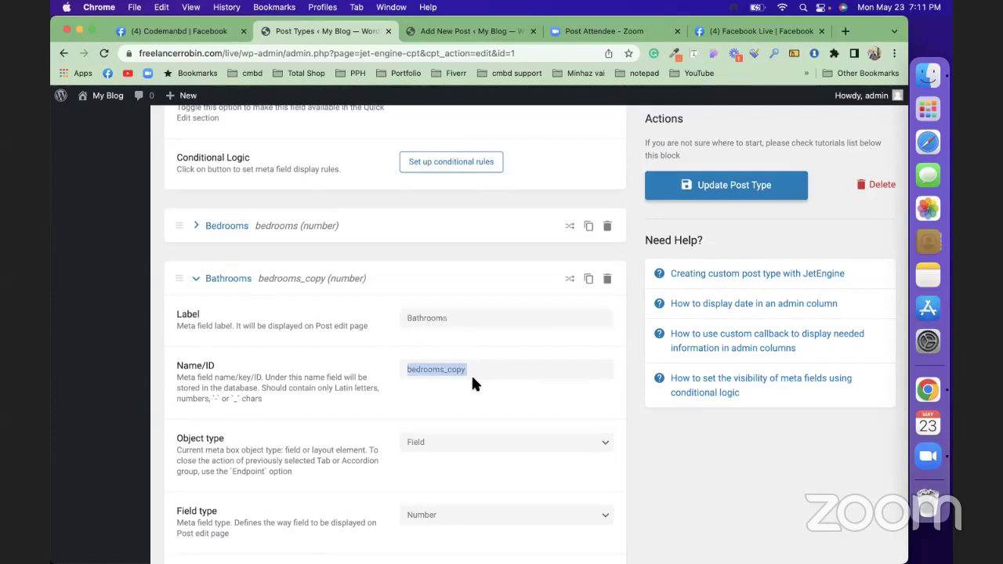
{"action": "left_click", "coordinate": [492, 369]}
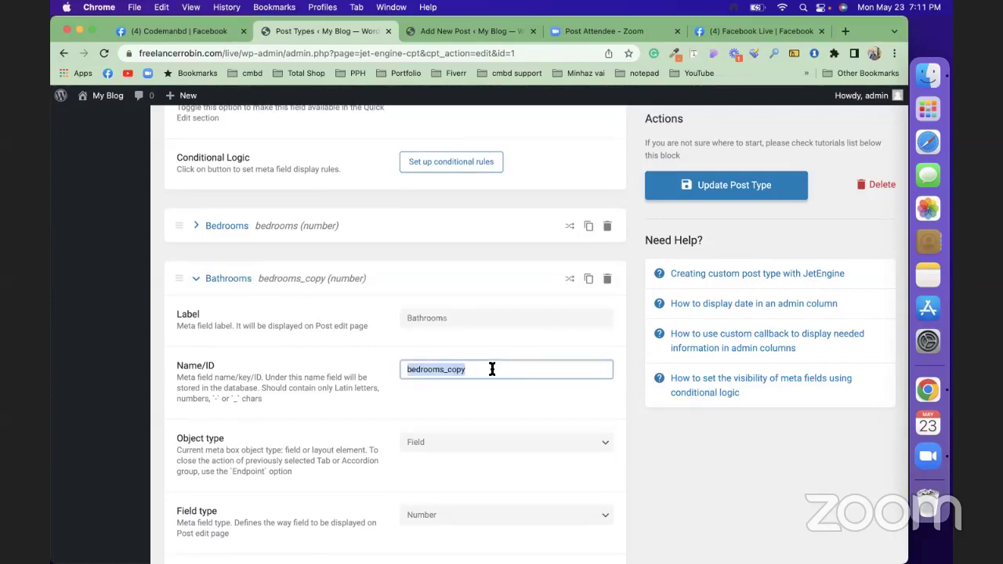
{"action": "key", "text": "super+v"}
{"action": "left_click", "coordinate": [492, 395]}
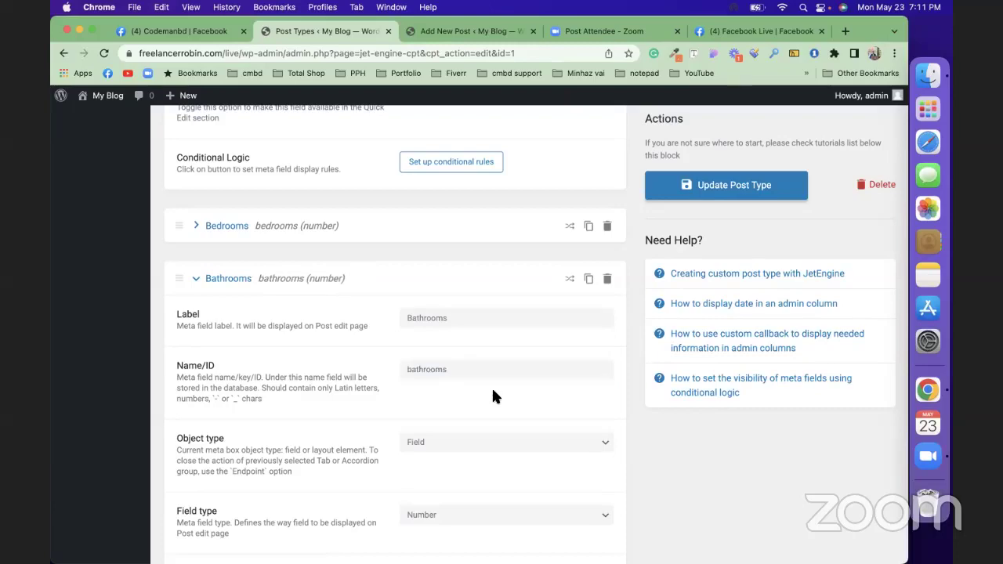
{"action": "scroll", "coordinate": [422, 324], "scroll_direction": "down", "scroll_amount": 2}
{"action": "scroll", "coordinate": [465, 383], "scroll_direction": "down", "scroll_amount": 2}
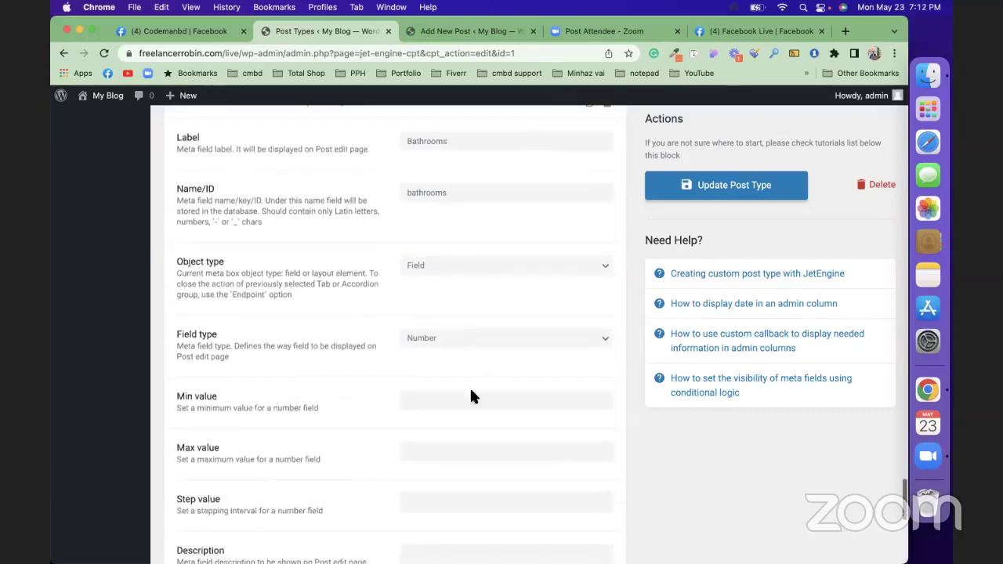
{"action": "scroll", "coordinate": [480, 421], "scroll_direction": "down", "scroll_amount": 5}
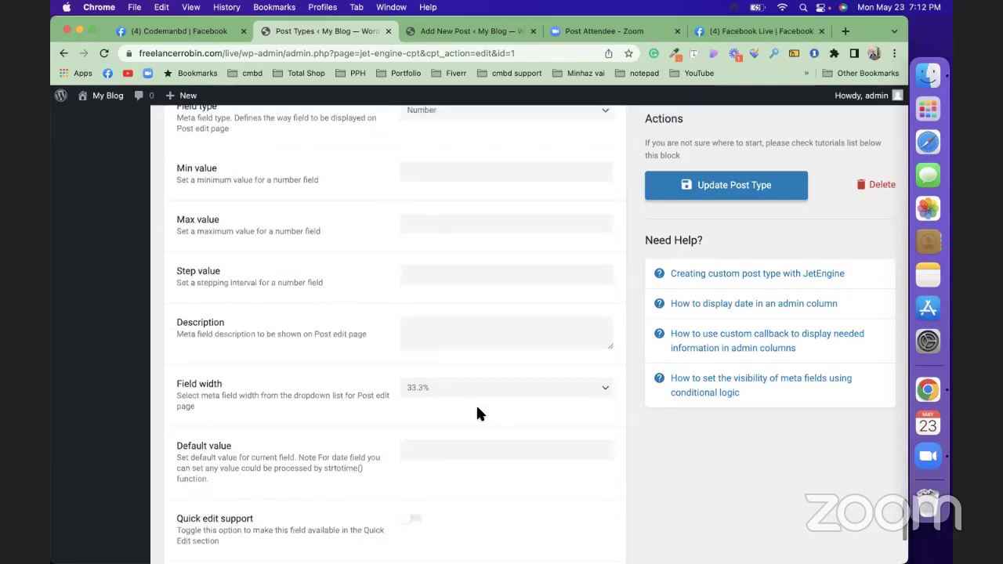
{"action": "scroll", "coordinate": [477, 412], "scroll_direction": "up", "scroll_amount": 4}
{"action": "scroll", "coordinate": [298, 188], "scroll_direction": "up", "scroll_amount": 4}
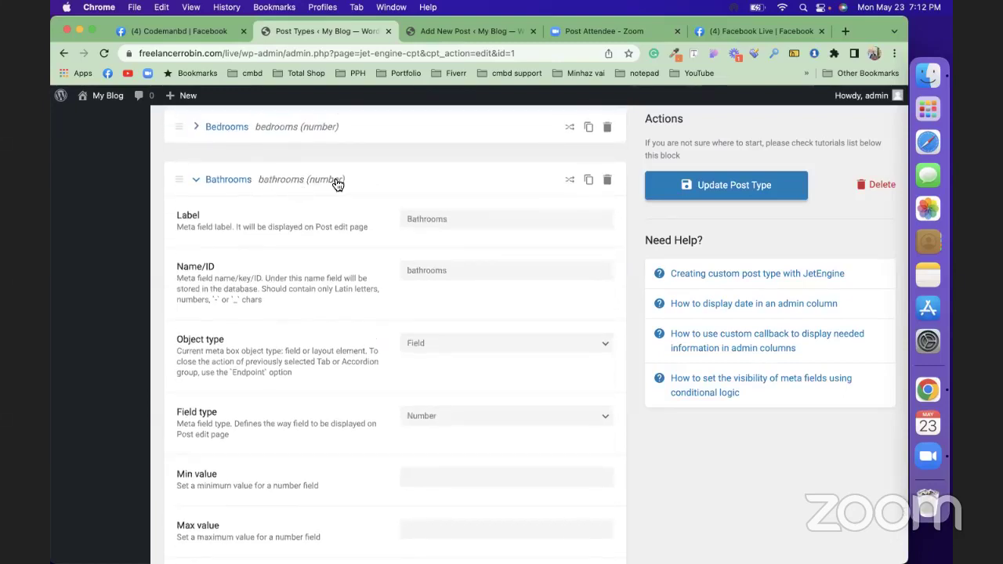
{"action": "left_click", "coordinate": [203, 182]}
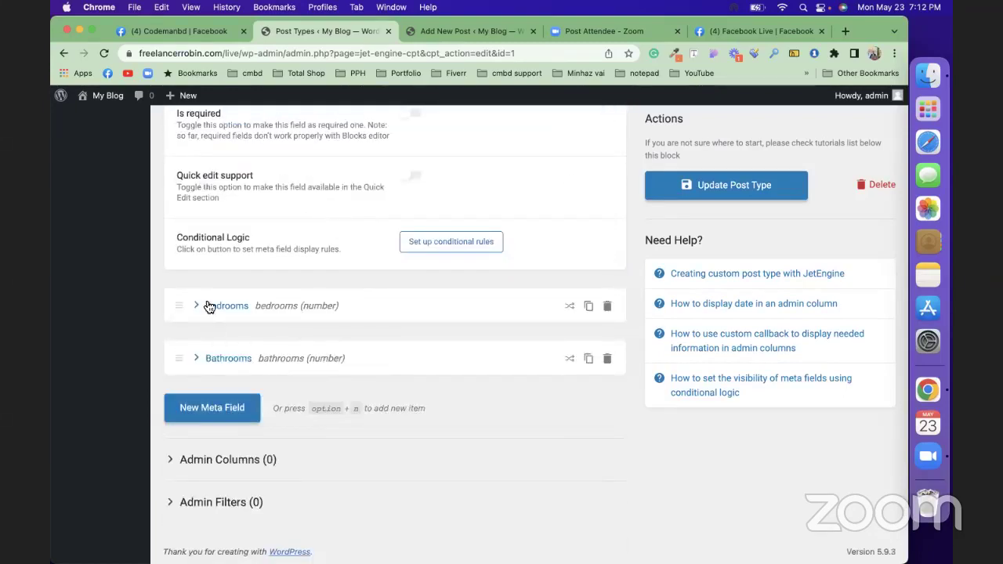
Duplicate the Bathrooms meta field and change the copy's label to Garage.
{"action": "left_click", "coordinate": [589, 359]}
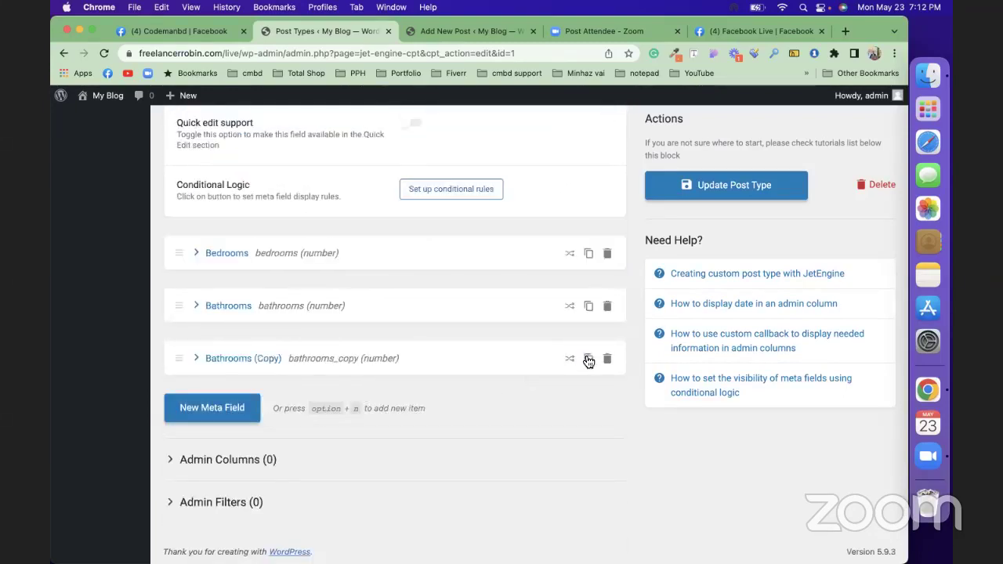
{"action": "left_click", "coordinate": [202, 361]}
{"action": "scroll", "coordinate": [430, 459], "scroll_direction": "down", "scroll_amount": 2}
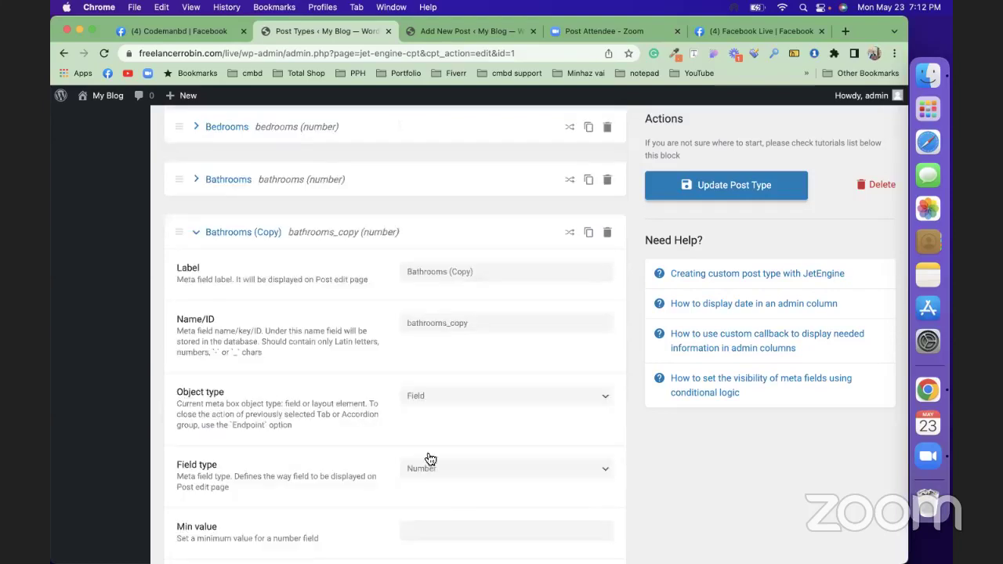
{"action": "triple_click", "coordinate": [454, 274]}
{"action": "type", "text": "Ga"}
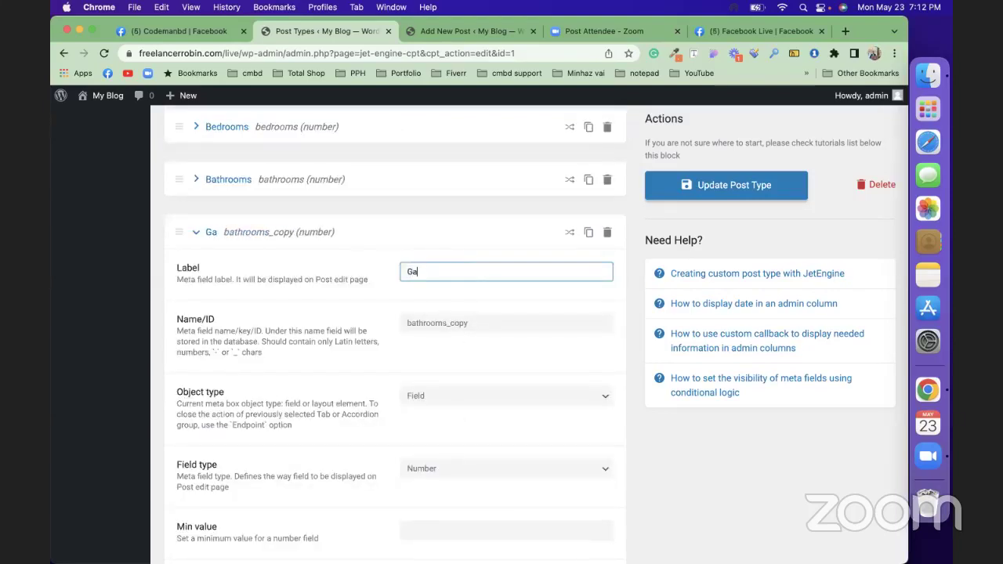
{"action": "type", "text": "rage"}
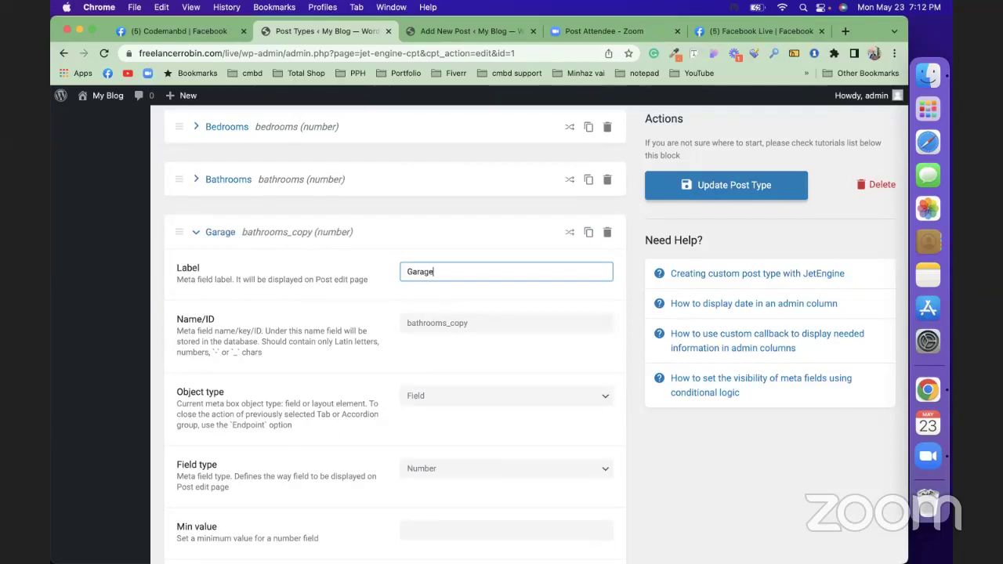
Reuse the Garage label as that field's name/ID, check its field width and collapse the field.
{"action": "key", "text": "super+a"}
{"action": "key", "text": "super+c"}
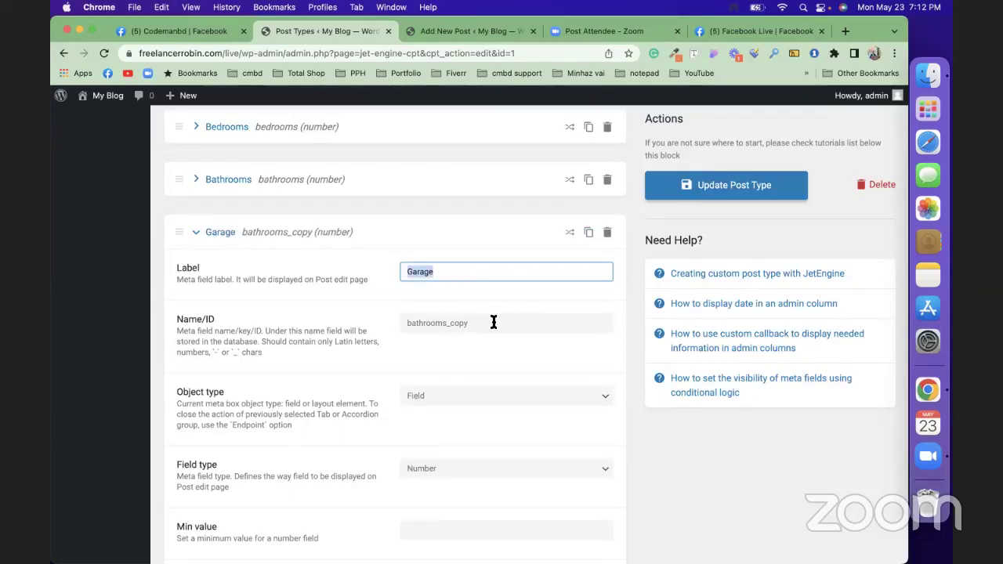
{"action": "triple_click", "coordinate": [493, 321]}
{"action": "key", "text": "super+v"}
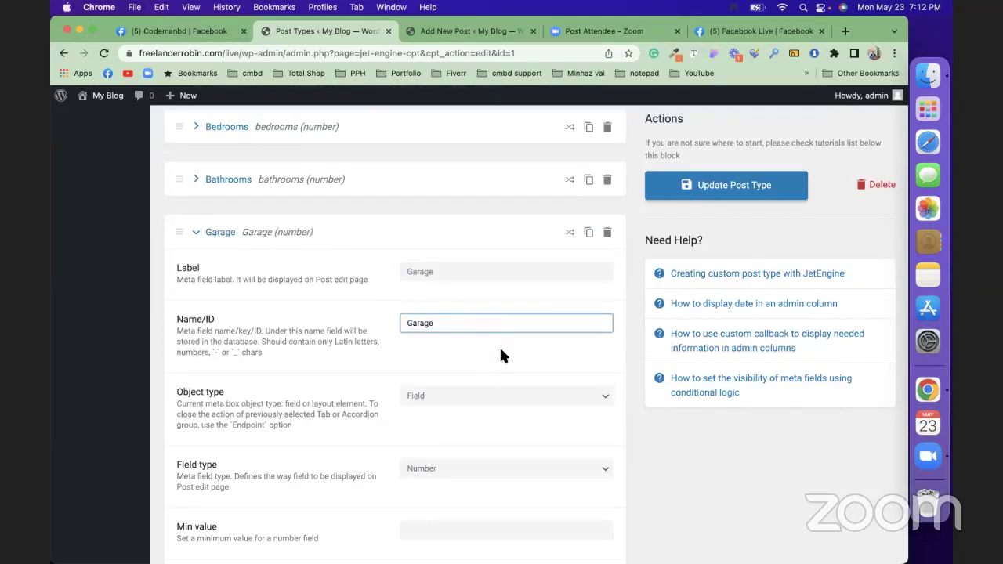
{"action": "left_click", "coordinate": [498, 346]}
{"action": "scroll", "coordinate": [499, 345], "scroll_direction": "down", "scroll_amount": 5}
{"action": "scroll", "coordinate": [437, 366], "scroll_direction": "down", "scroll_amount": 2}
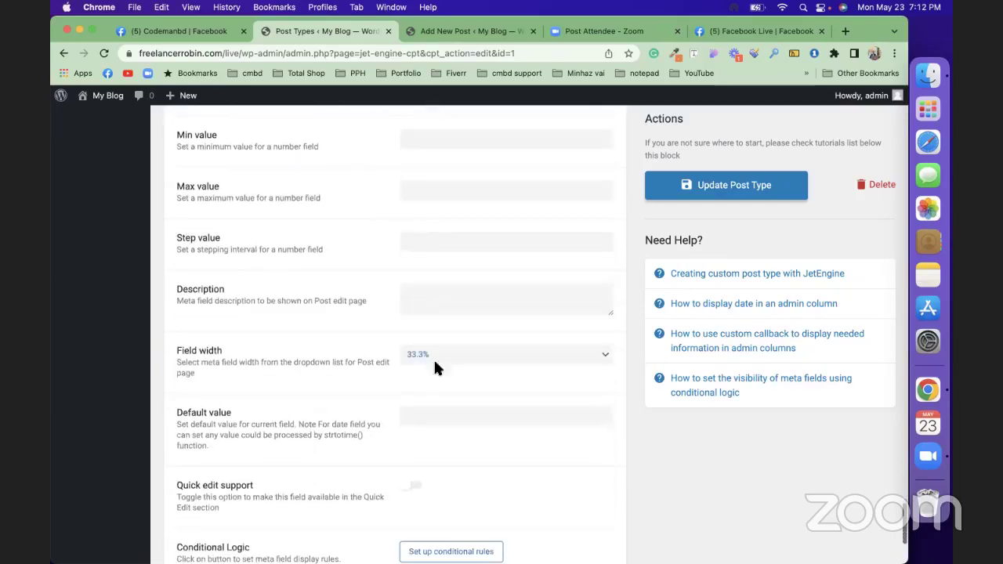
{"action": "scroll", "coordinate": [470, 381], "scroll_direction": "up", "scroll_amount": 5}
{"action": "scroll", "coordinate": [266, 192], "scroll_direction": "up", "scroll_amount": 1}
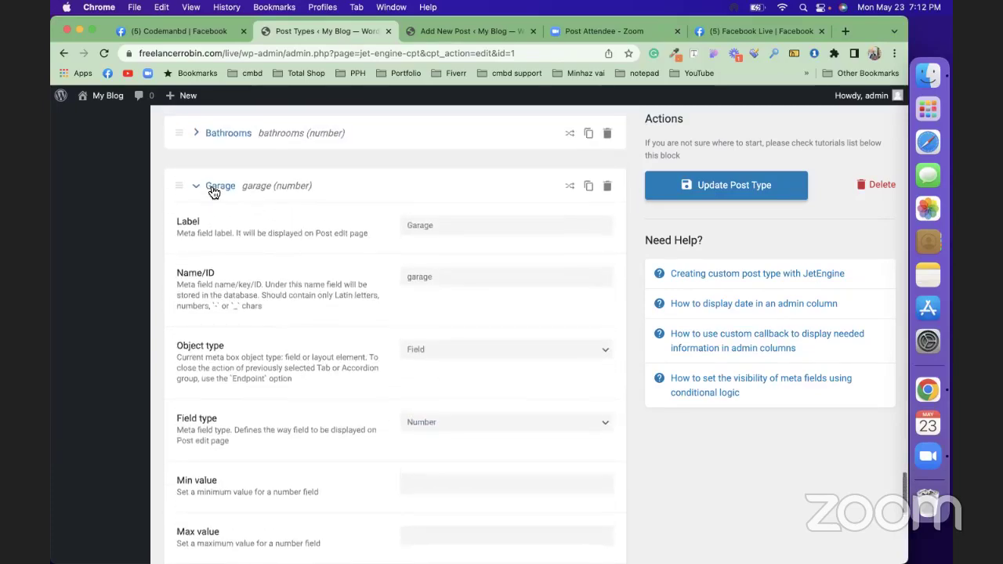
{"action": "left_click", "coordinate": [197, 187]}
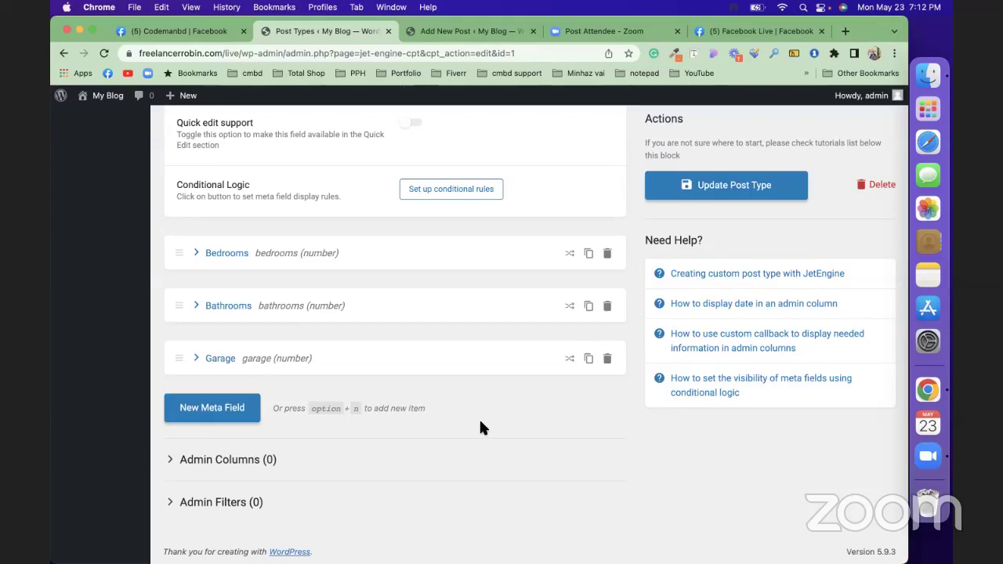
Add a new meta field below Garage and label it Property ID.
{"action": "left_click", "coordinate": [200, 411]}
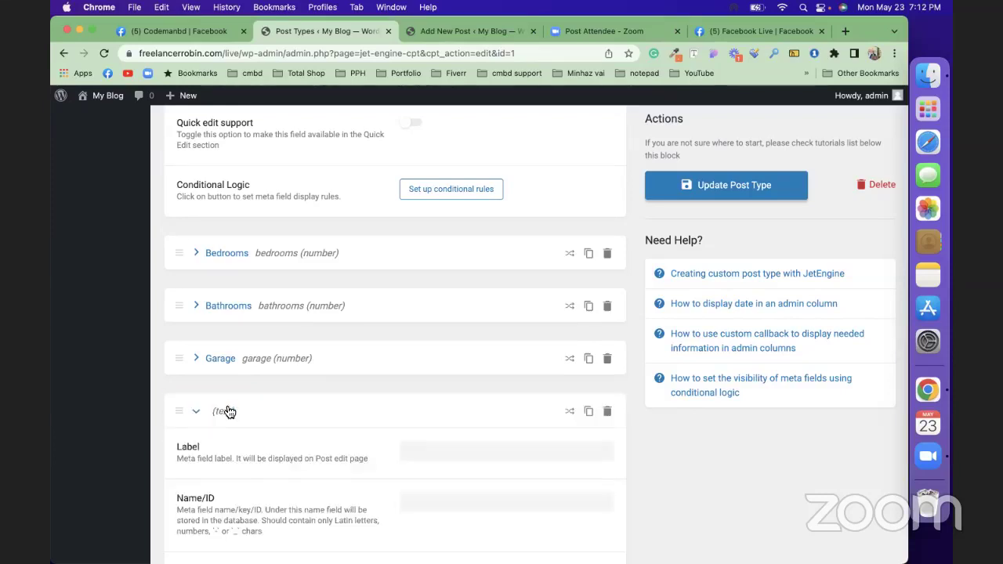
{"action": "scroll", "coordinate": [448, 417], "scroll_direction": "down", "scroll_amount": 3}
{"action": "left_click", "coordinate": [439, 341]}
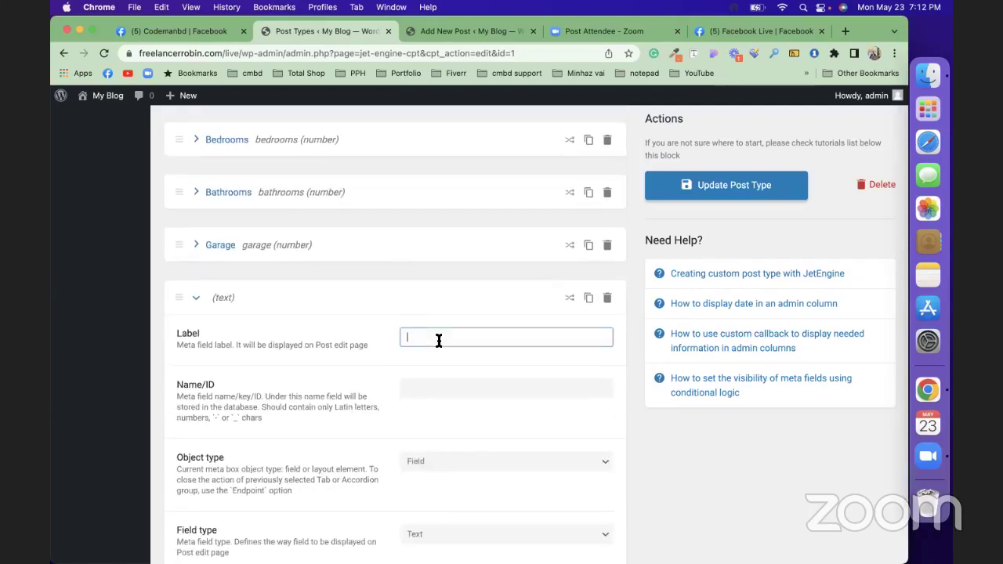
{"action": "type", "text": "Property"}
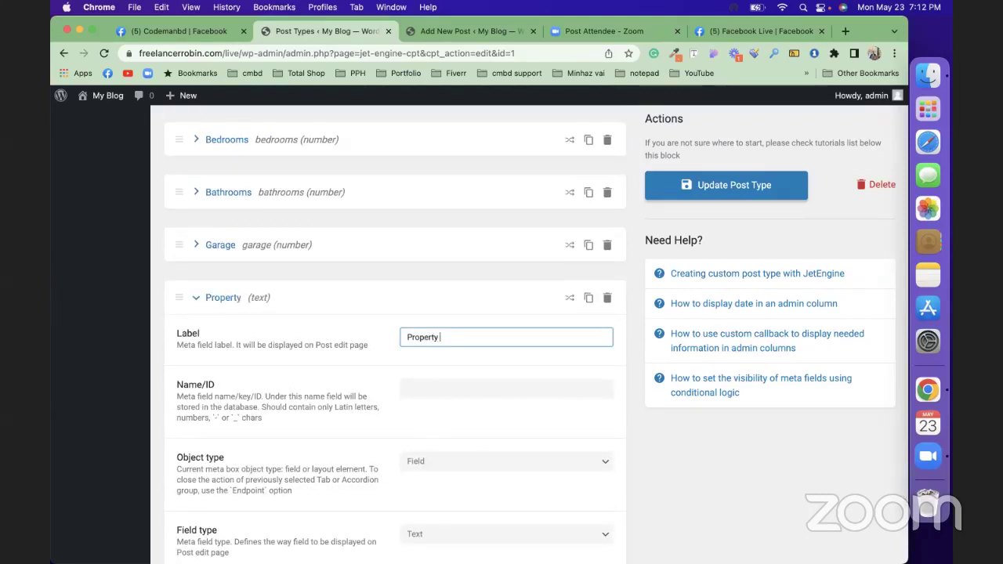
{"action": "type", "text": " ID"}
Let the Property ID field's name/ID fill in from its label and set the field width to 33.3%.
{"action": "scroll", "coordinate": [461, 375], "scroll_direction": "down", "scroll_amount": 5}
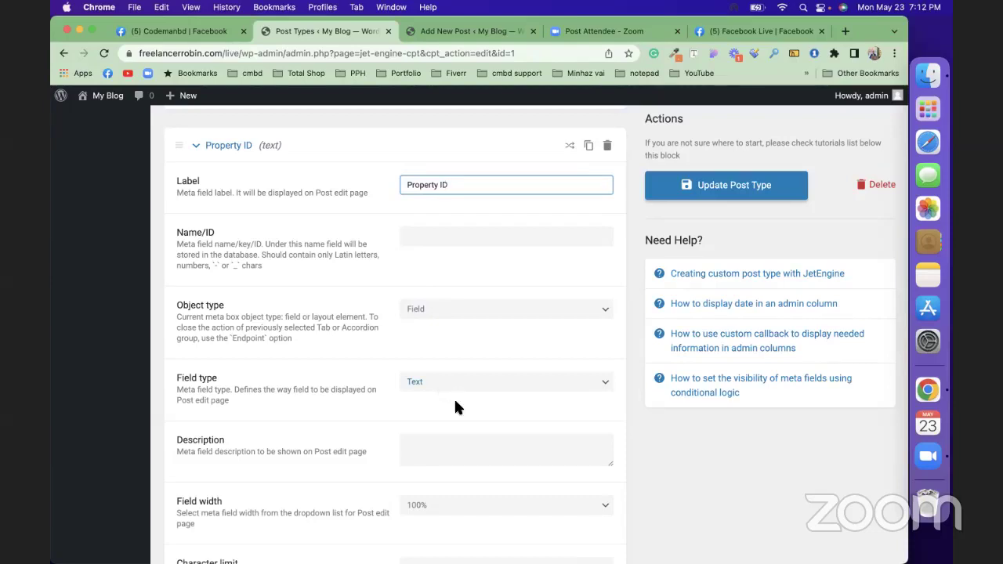
{"action": "scroll", "coordinate": [456, 402], "scroll_direction": "down", "scroll_amount": 2}
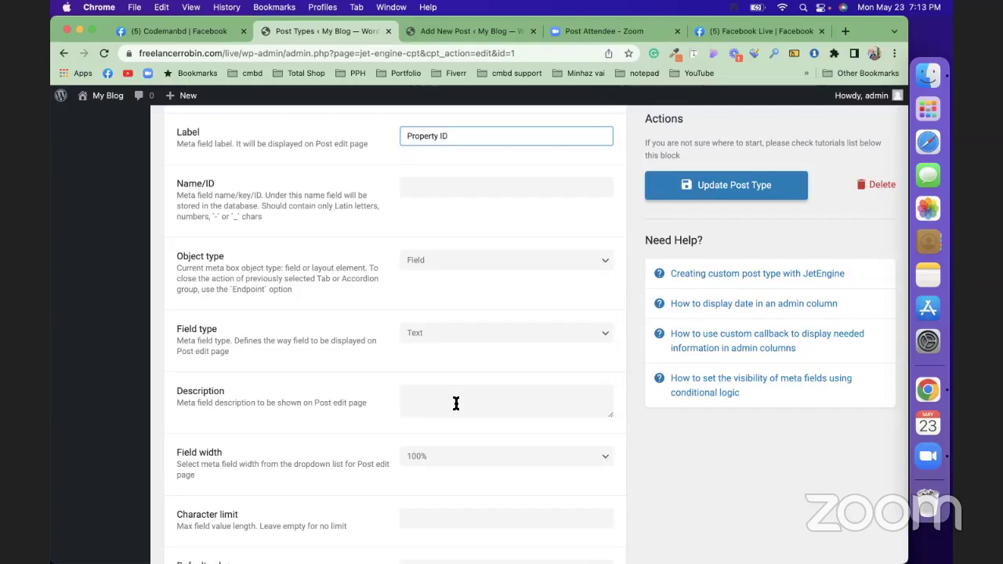
{"action": "left_click", "coordinate": [453, 460]}
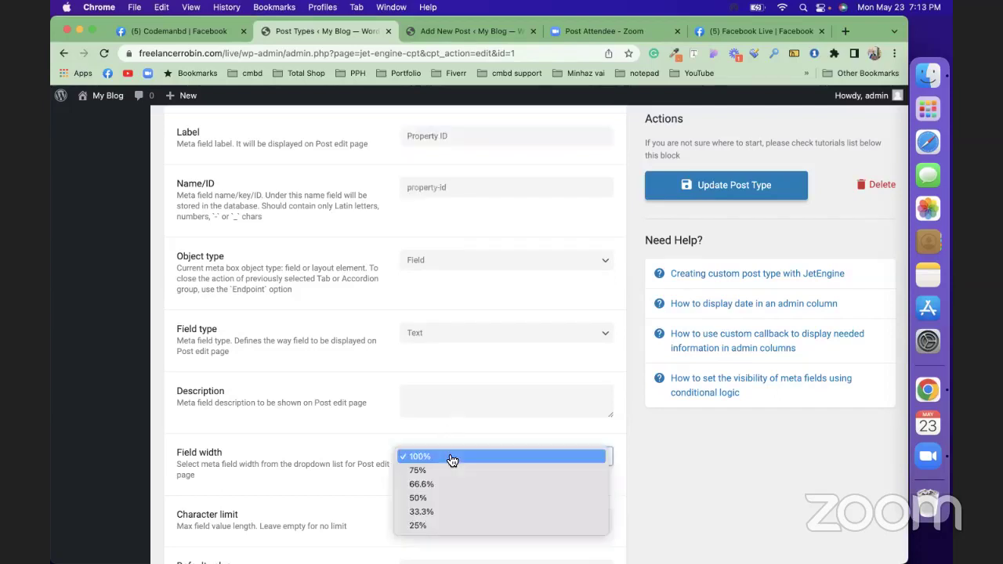
{"action": "left_click", "coordinate": [458, 512]}
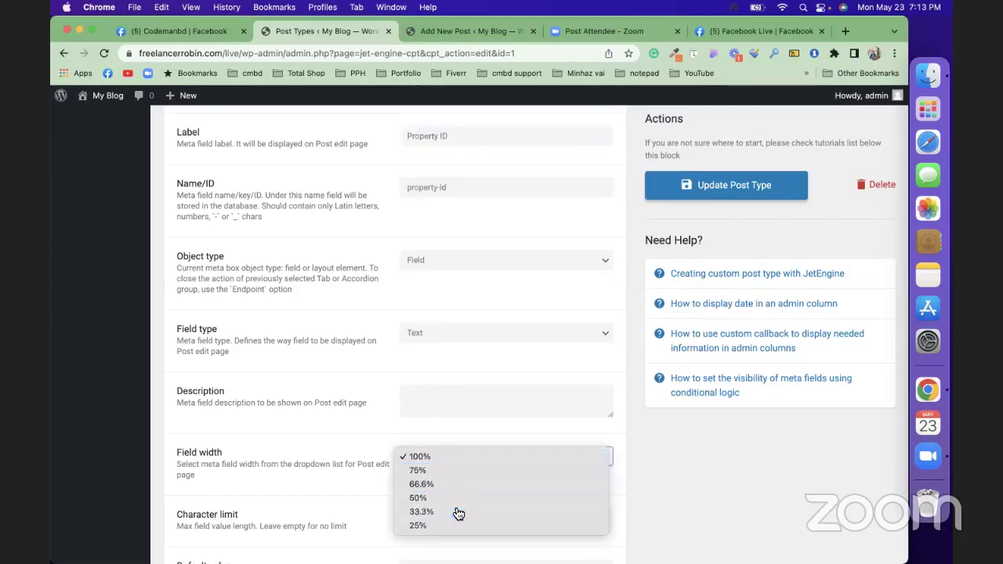
{"action": "scroll", "coordinate": [382, 430], "scroll_direction": "up", "scroll_amount": 4}
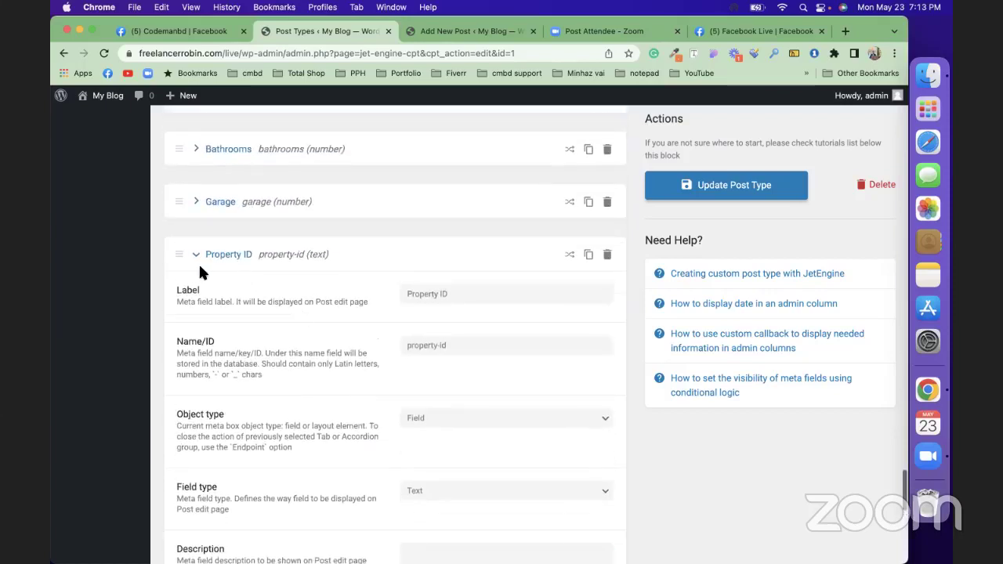
Collapse the Property ID meta field, duplicate it and label the copy Area Size.
{"action": "left_click", "coordinate": [198, 257]}
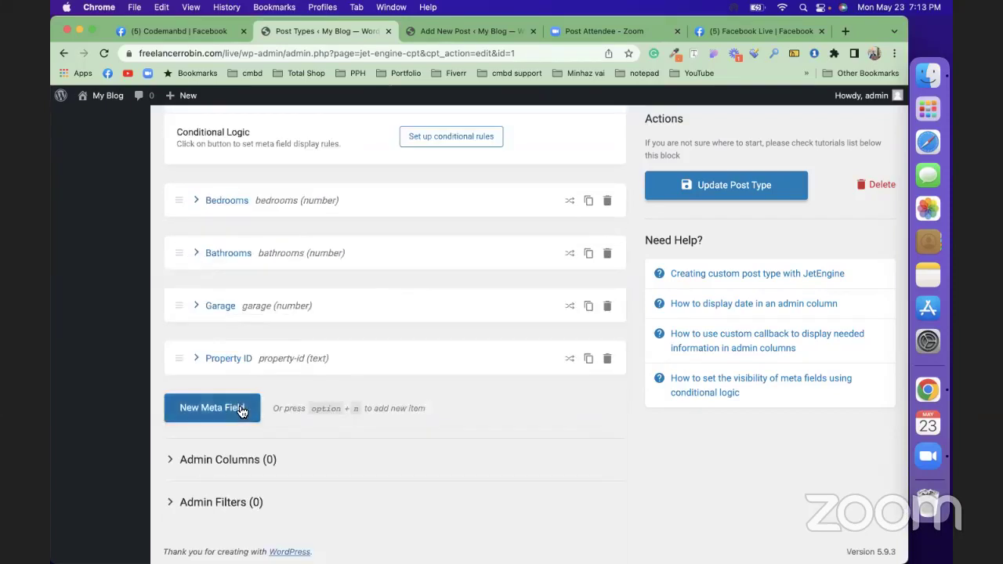
{"action": "left_click", "coordinate": [589, 361]}
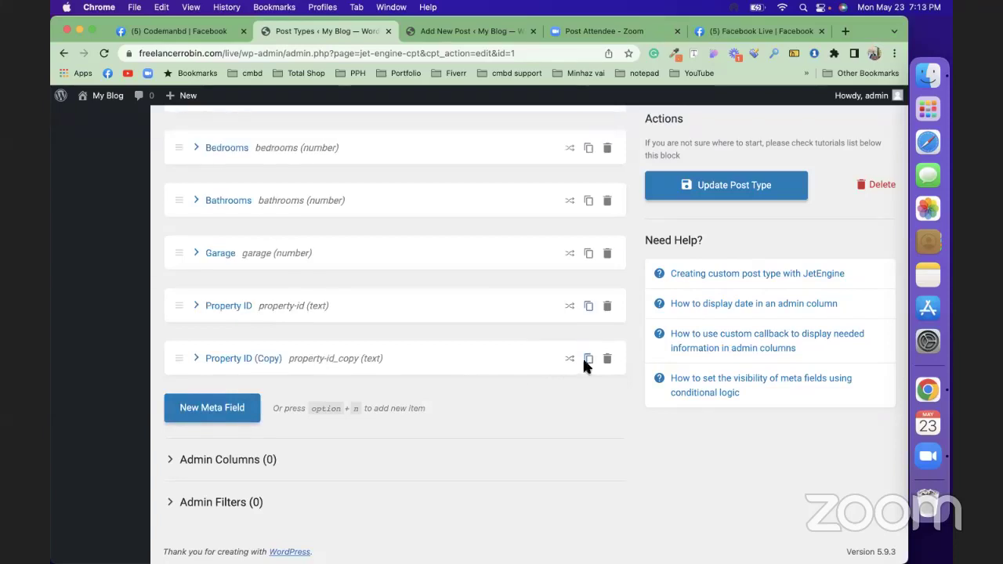
{"action": "left_click", "coordinate": [195, 360]}
{"action": "left_click", "coordinate": [481, 354]}
{"action": "key", "text": "super+a"}
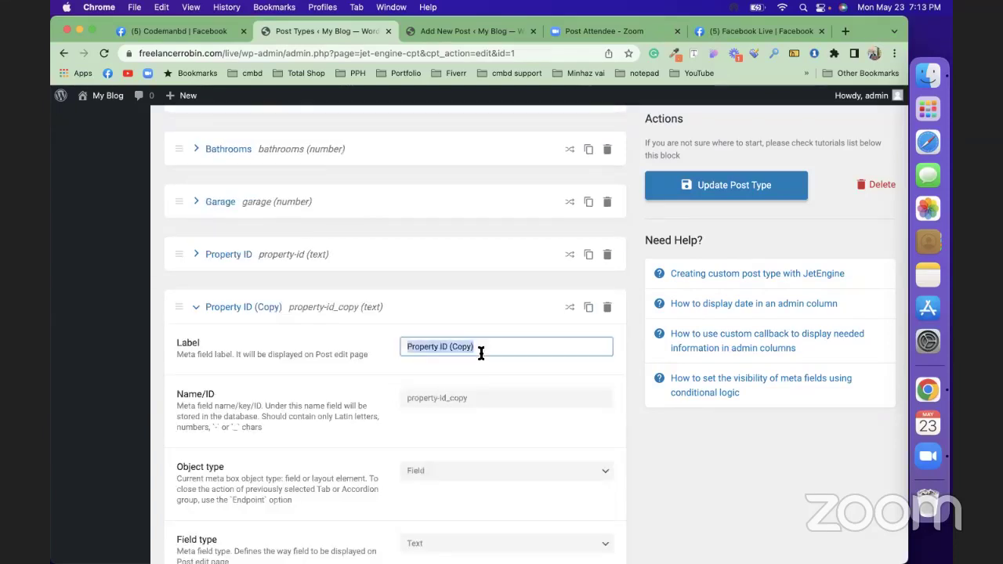
{"action": "type", "text": "Area Si"}
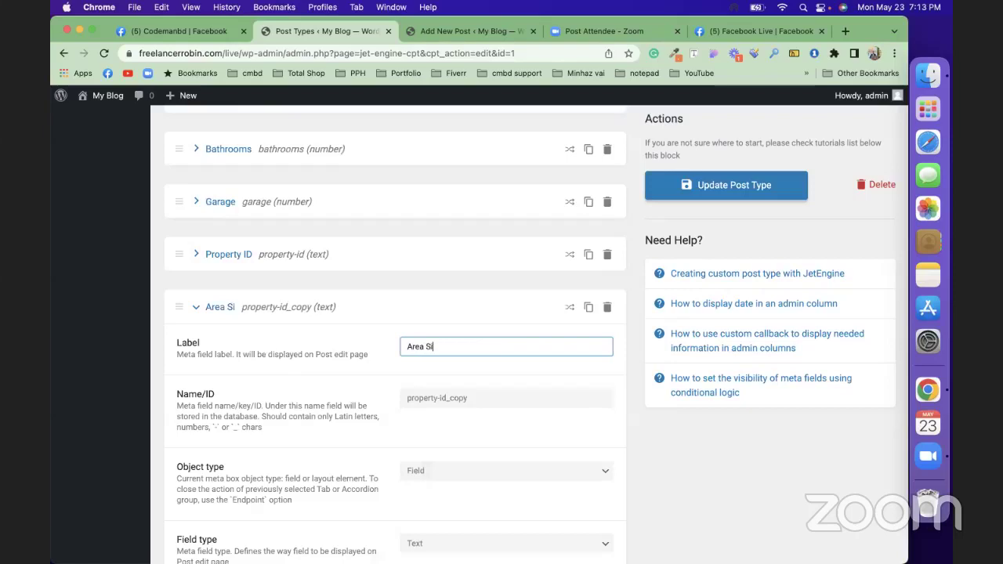
{"action": "type", "text": "ze"}
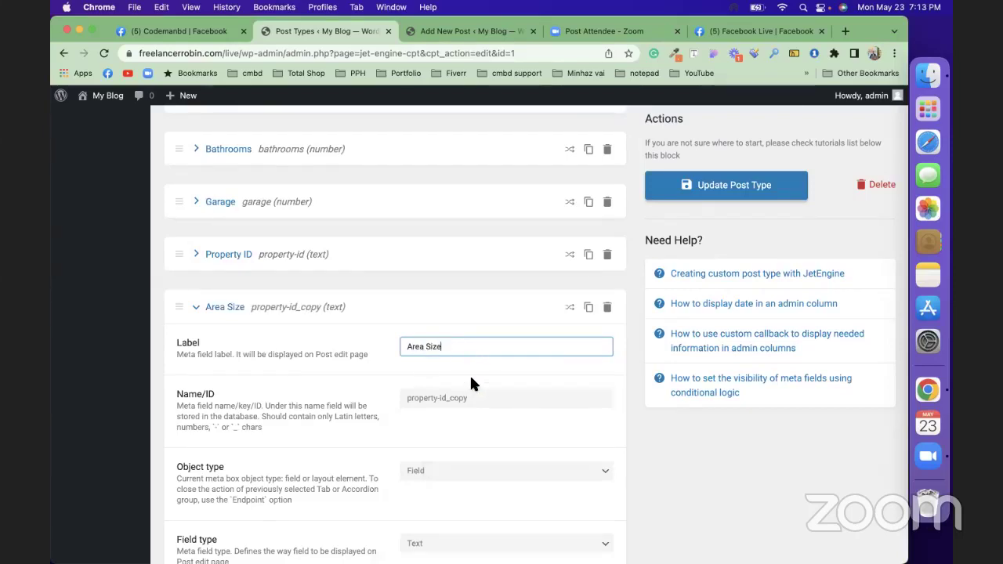
Reuse the Area Size label as that field's name/ID so it becomes area-size.
{"action": "scroll", "coordinate": [466, 362], "scroll_direction": "down", "scroll_amount": 1}
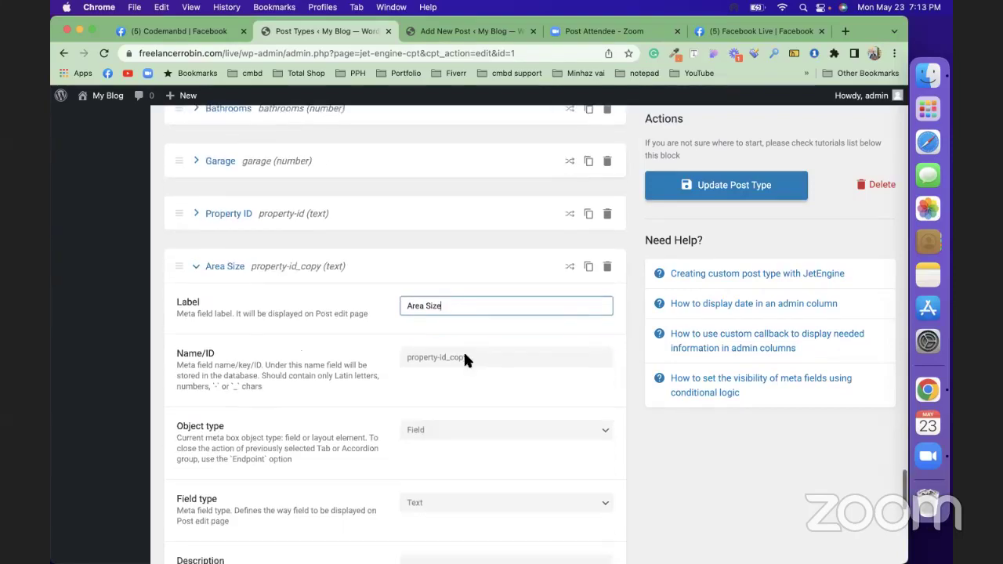
{"action": "triple_click", "coordinate": [453, 301]}
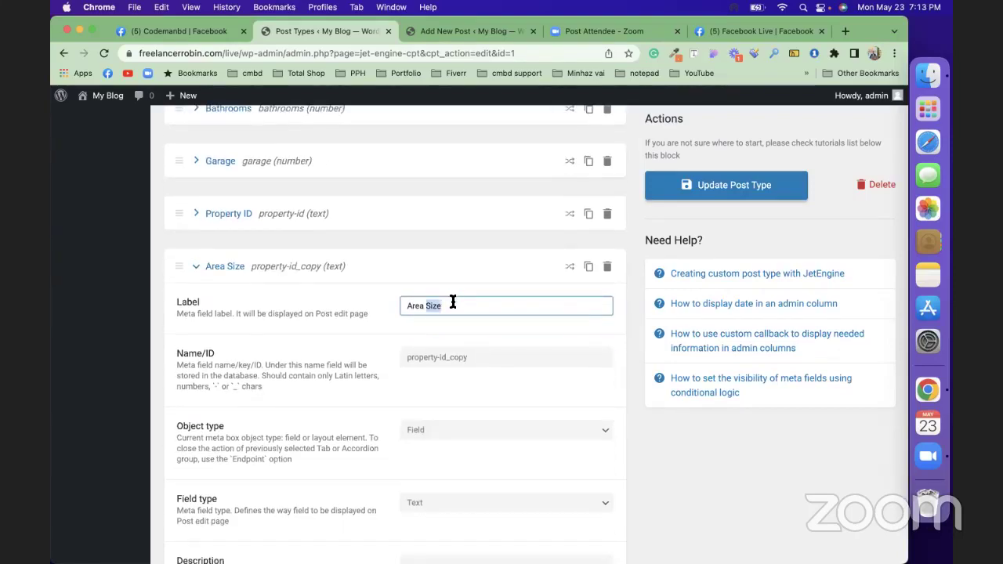
{"action": "left_click", "coordinate": [484, 363]}
{"action": "double_click", "coordinate": [484, 362]}
{"action": "key", "text": "ctrl+a"}
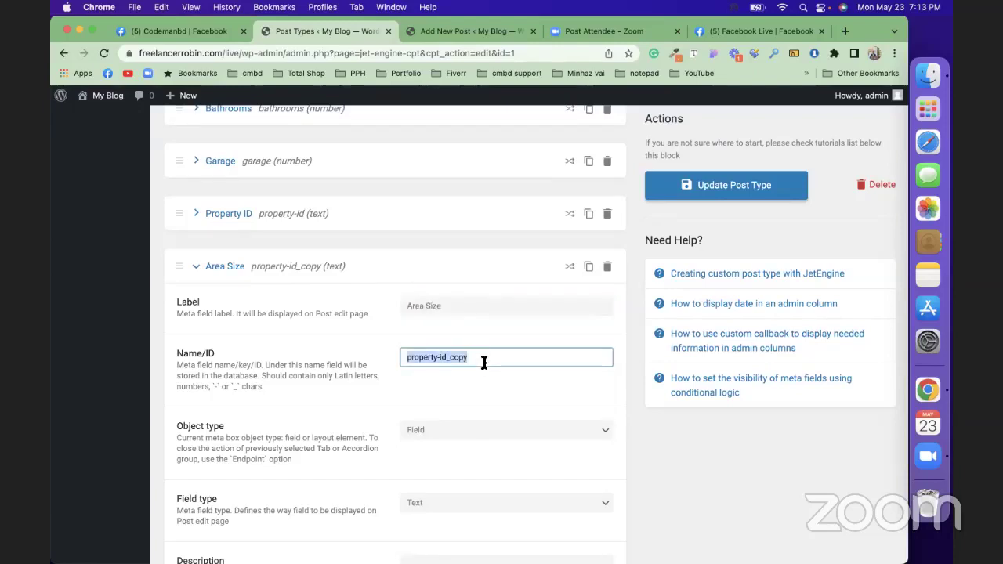
{"action": "key", "text": "ctrl+v"}
{"action": "left_click", "coordinate": [495, 394]}
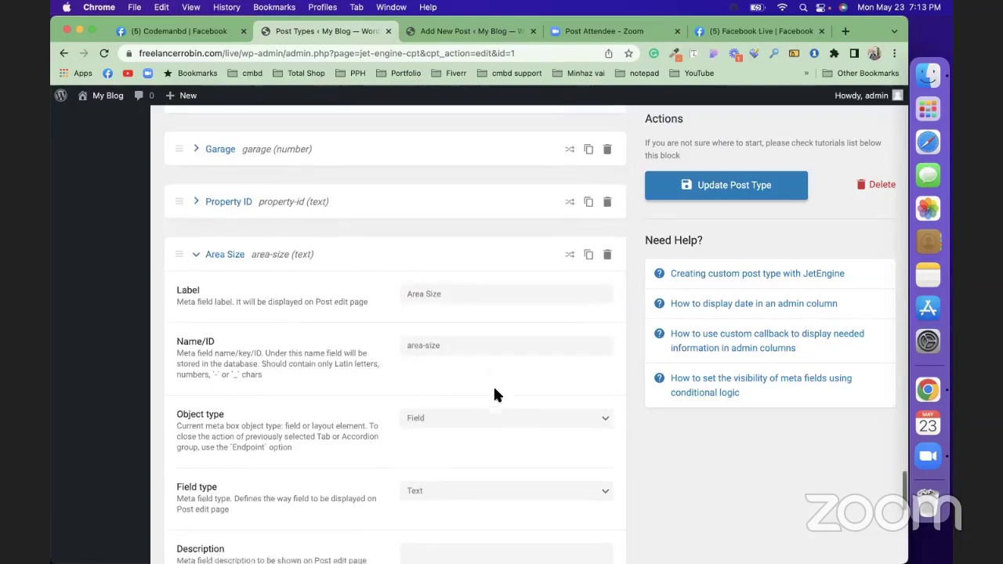
Set the Area Size field type to Number and collapse the field.
{"action": "scroll", "coordinate": [478, 412], "scroll_direction": "down", "scroll_amount": 2}
{"action": "left_click", "coordinate": [466, 449]}
{"action": "scroll", "coordinate": [465, 448], "scroll_direction": "down", "scroll_amount": 2}
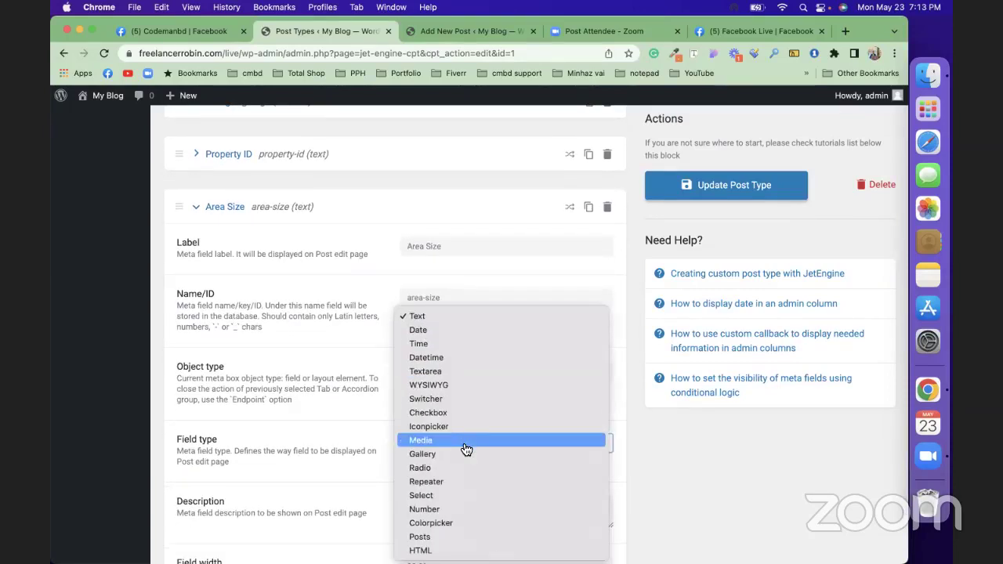
{"action": "left_click", "coordinate": [469, 511]}
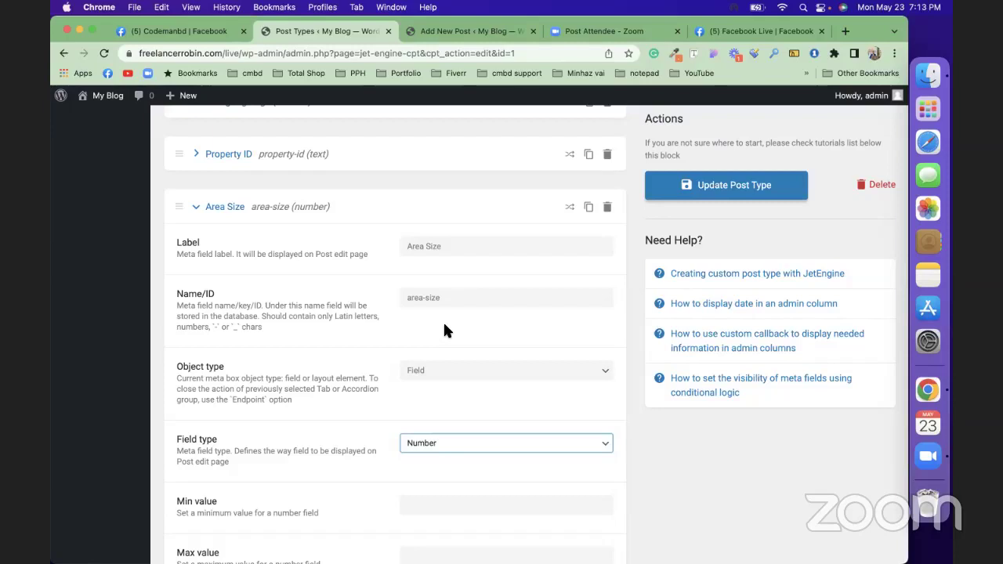
{"action": "scroll", "coordinate": [440, 390], "scroll_direction": "down", "scroll_amount": 4}
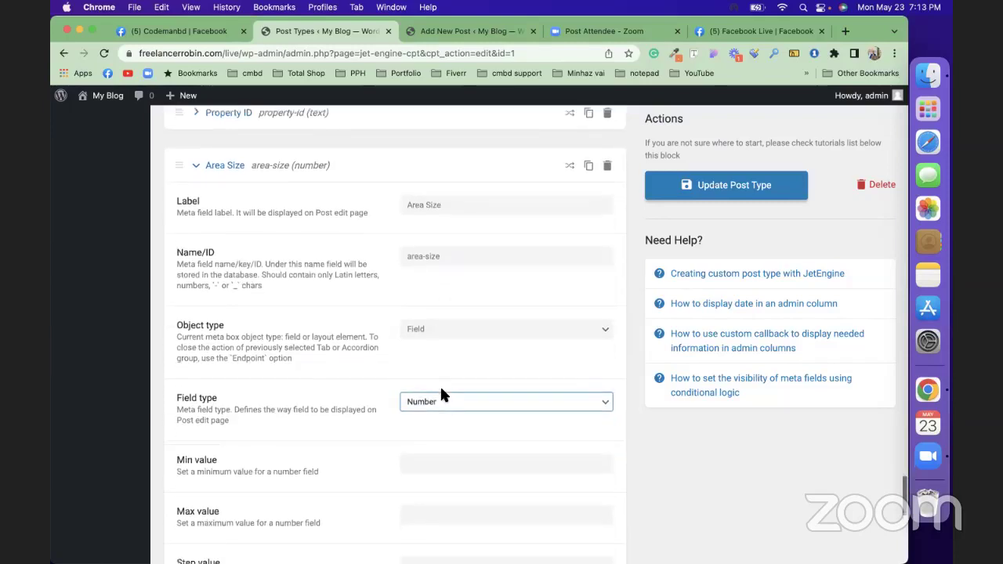
{"action": "scroll", "coordinate": [441, 394], "scroll_direction": "up", "scroll_amount": 4}
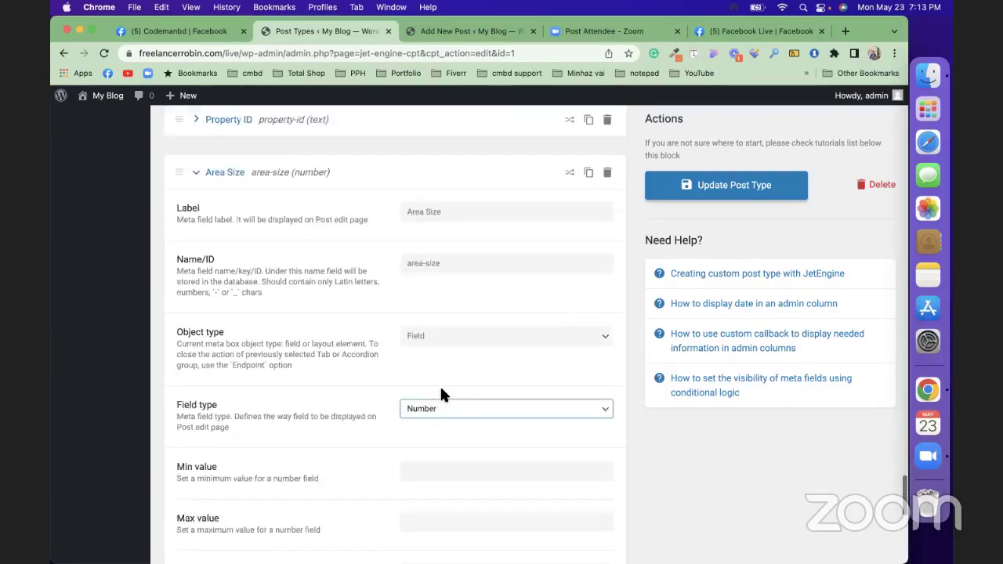
{"action": "left_click", "coordinate": [197, 230]}
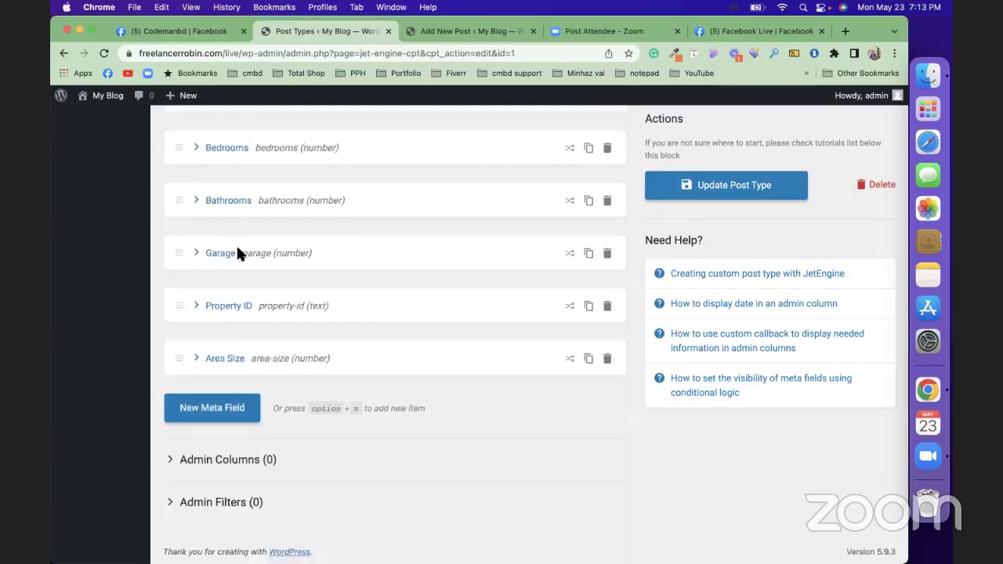
Duplicate the Area Size meta field and change the copy's label to Year Built.
{"action": "left_click", "coordinate": [589, 359]}
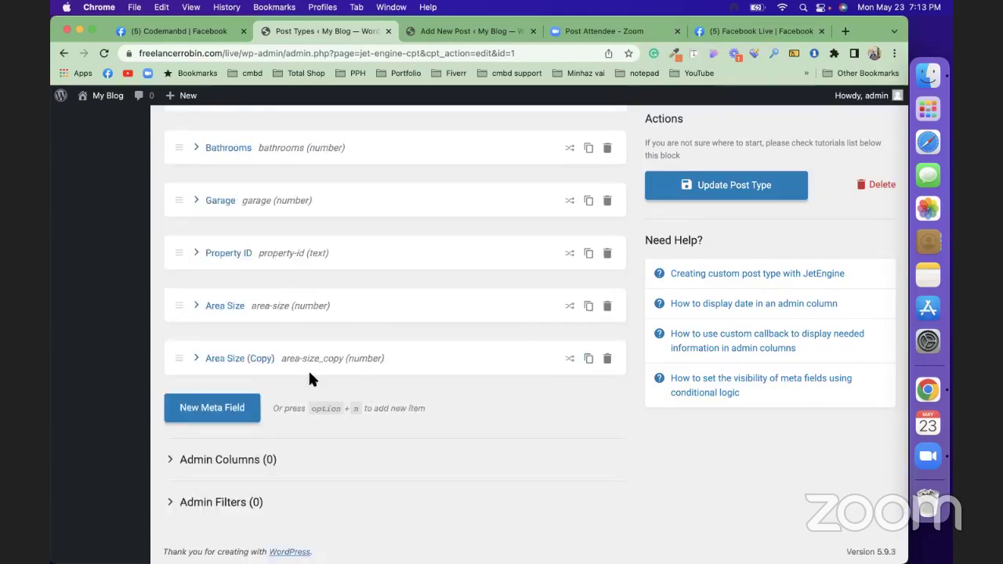
{"action": "left_click", "coordinate": [197, 352]}
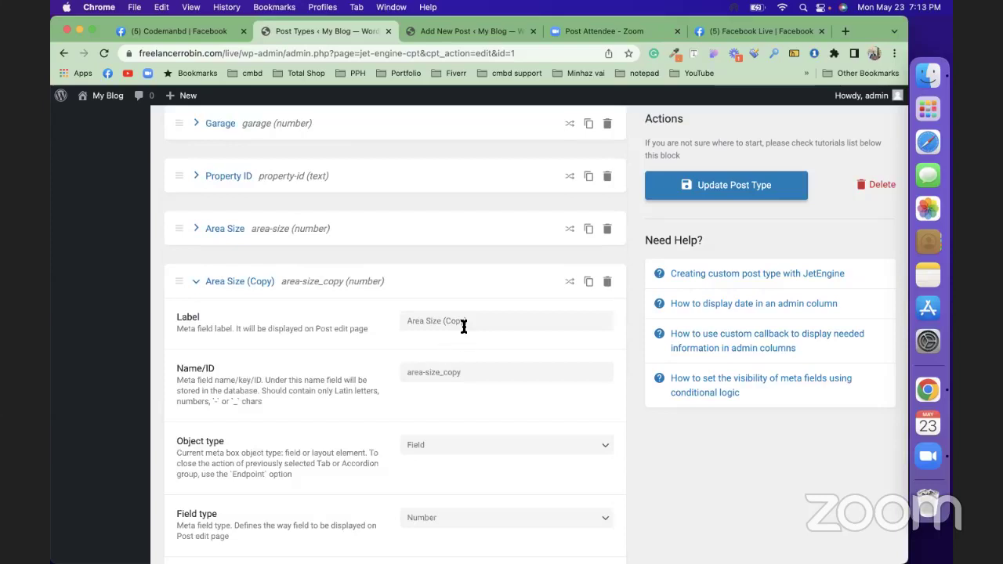
{"action": "left_click", "coordinate": [465, 326]}
{"action": "key", "text": "super+a"}
{"action": "type", "text": "Y"}
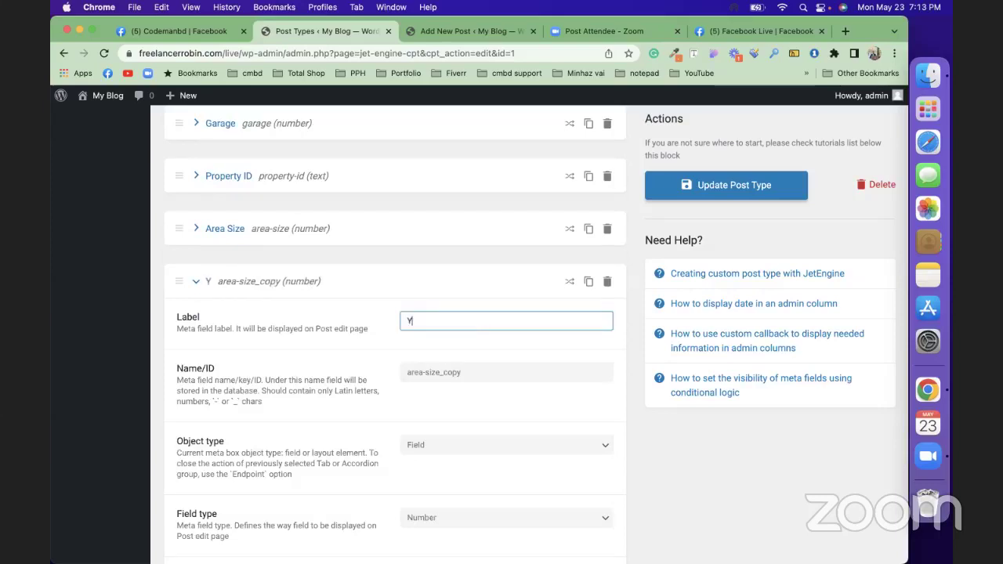
{"action": "type", "text": "ear Built"}
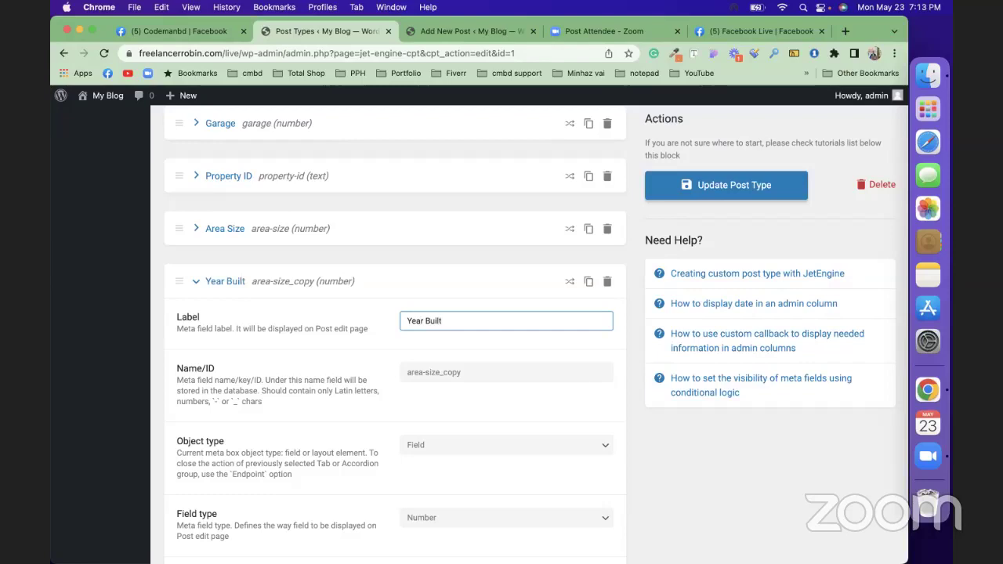
Reuse the Year Built label as that field's name/ID, look over its remaining settings and collapse the field.
{"action": "key", "text": "super+a"}
{"action": "key", "text": "Tab"}
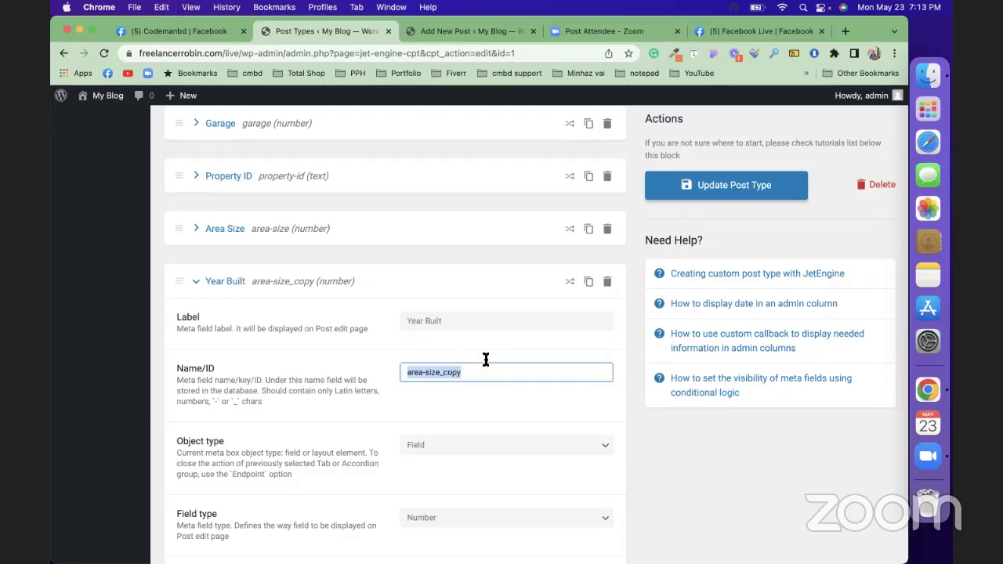
{"action": "key", "text": "super+v"}
{"action": "scroll", "coordinate": [486, 364], "scroll_direction": "down", "scroll_amount": 5}
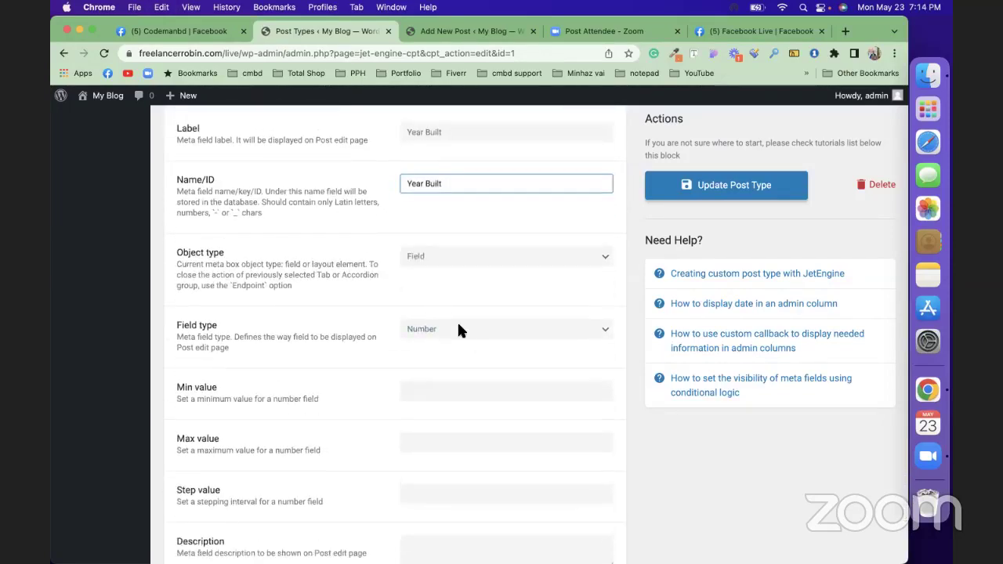
{"action": "scroll", "coordinate": [459, 330], "scroll_direction": "down", "scroll_amount": 5}
{"action": "scroll", "coordinate": [459, 330], "scroll_direction": "up", "scroll_amount": 5}
{"action": "scroll", "coordinate": [475, 359], "scroll_direction": "up", "scroll_amount": 3}
{"action": "left_click", "coordinate": [195, 339]}
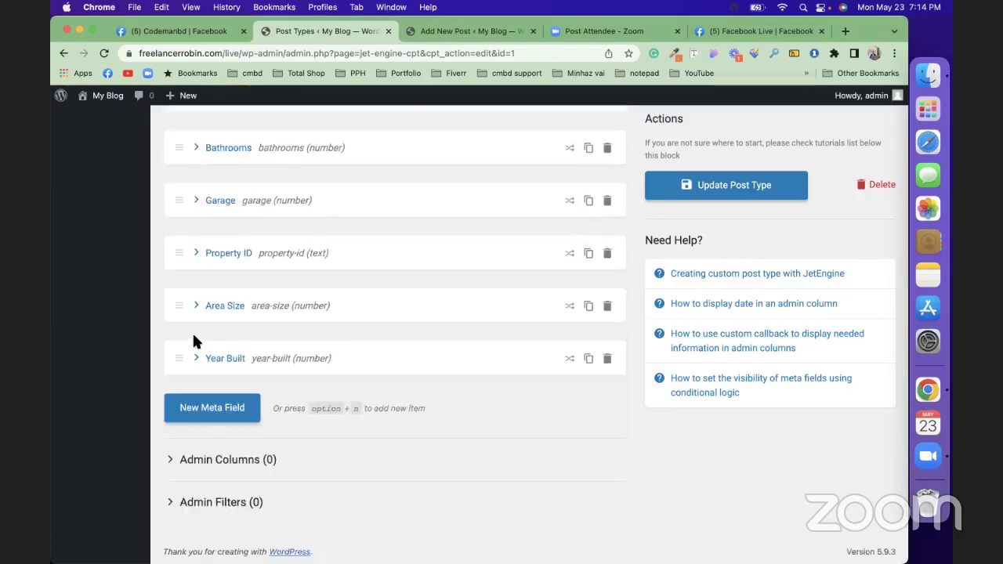
Add a new meta field below Year Built and label it Property Description.
{"action": "scroll", "coordinate": [496, 414], "scroll_direction": "up", "scroll_amount": 1}
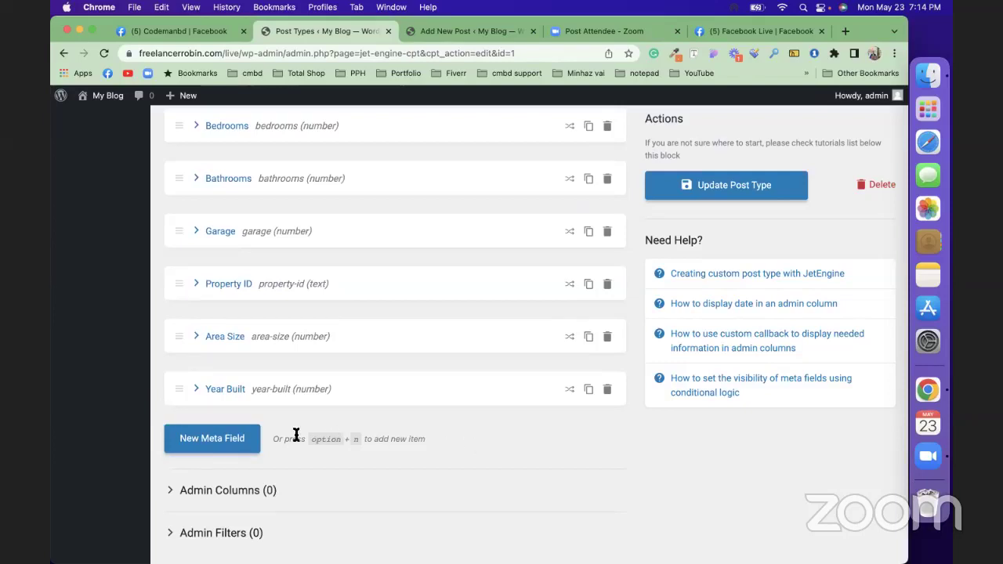
{"action": "left_click", "coordinate": [243, 442]}
{"action": "scroll", "coordinate": [425, 441], "scroll_direction": "down", "scroll_amount": 5}
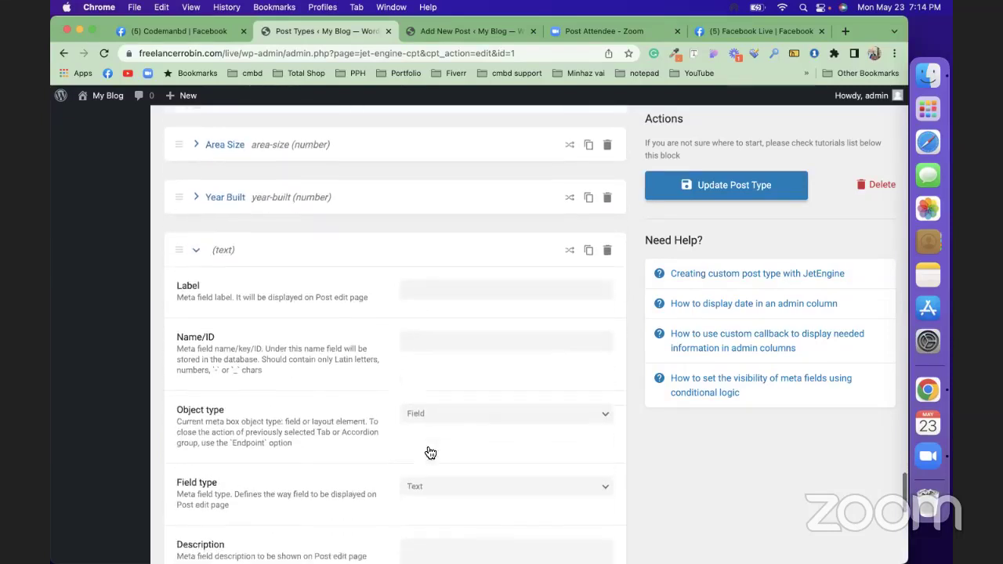
{"action": "left_click", "coordinate": [424, 286]}
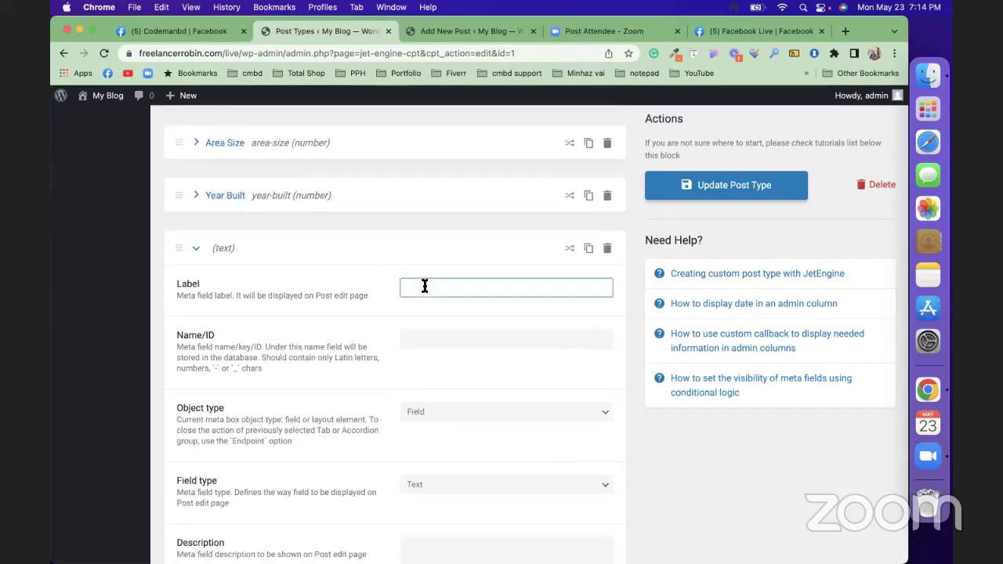
{"action": "type", "text": "Property"}
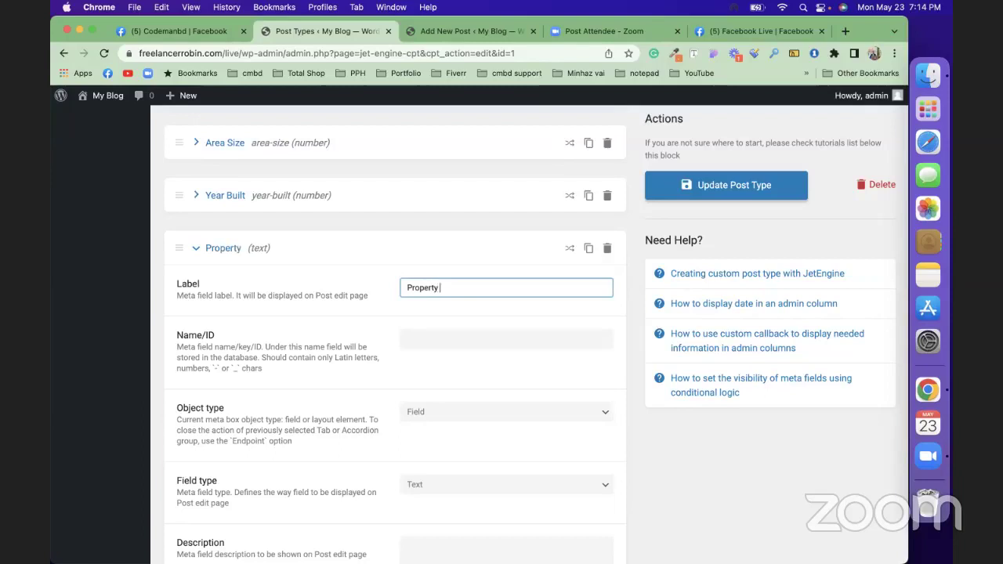
{"action": "type", "text": " Descr"}
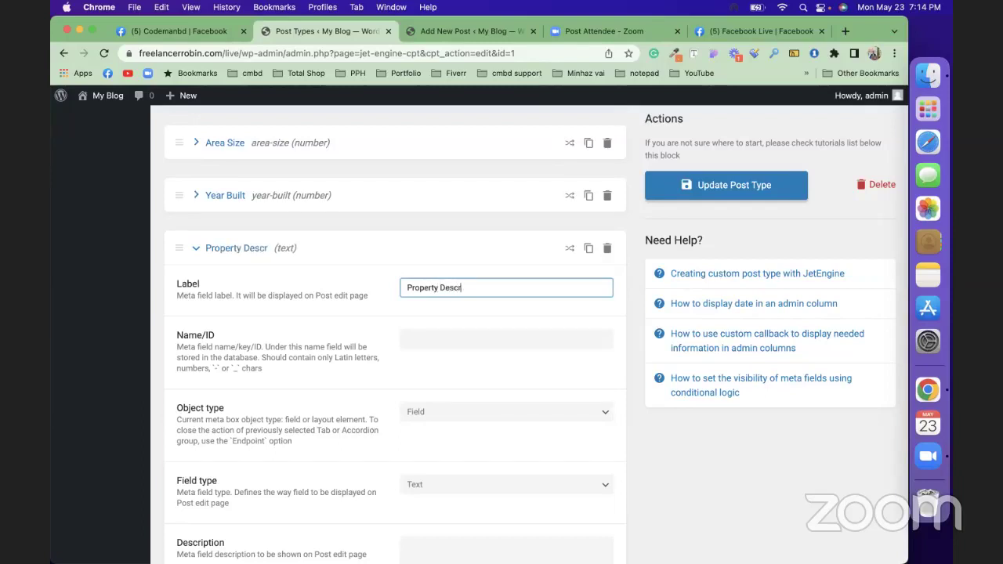
{"action": "type", "text": "iption"}
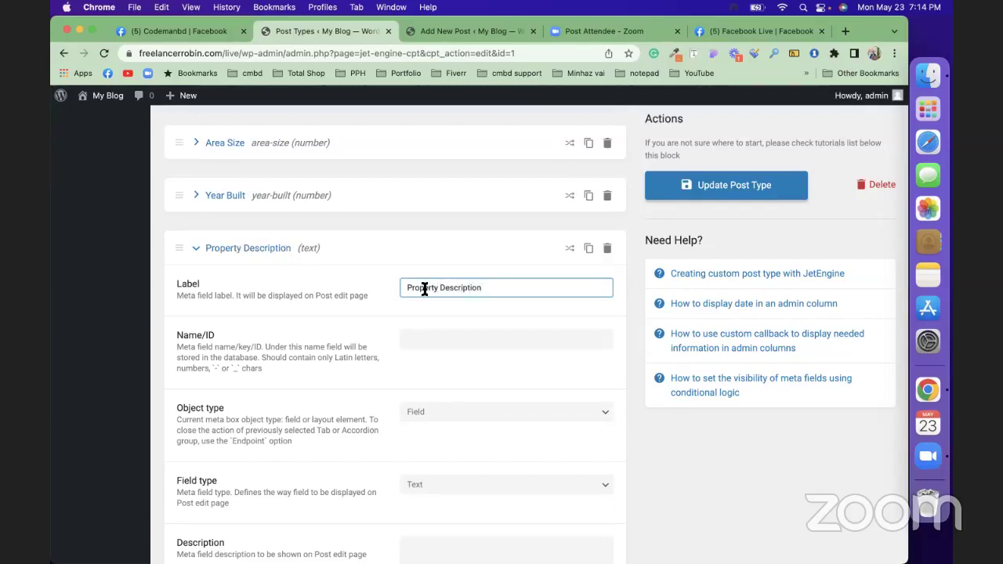
Let the Property Description name/ID fill in from its label and set the field type to Textarea.
{"action": "left_click", "coordinate": [463, 360]}
{"action": "scroll", "coordinate": [463, 359], "scroll_direction": "down", "scroll_amount": 2}
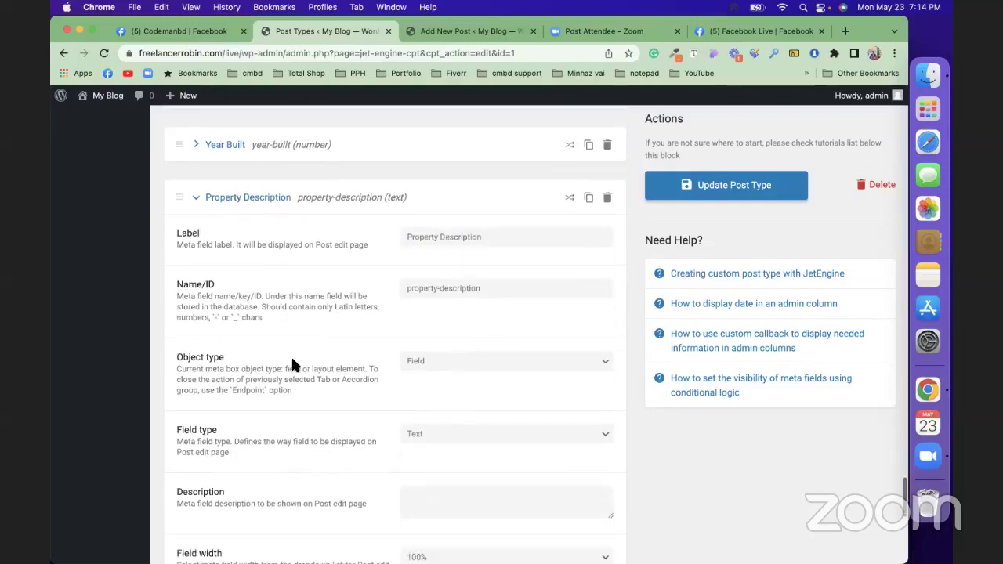
{"action": "left_click", "coordinate": [482, 436]}
{"action": "scroll", "coordinate": [482, 437], "scroll_direction": "down", "scroll_amount": 3}
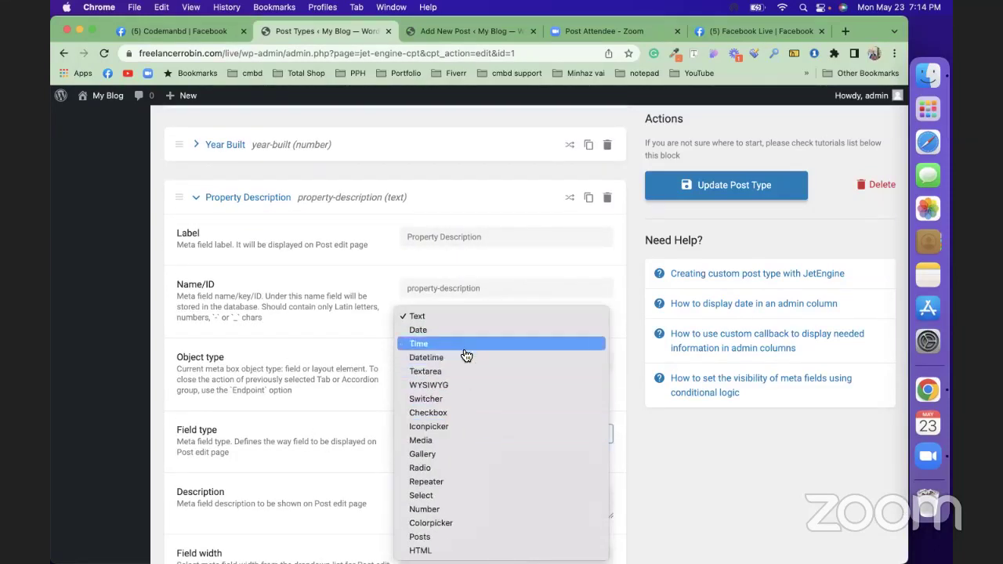
{"action": "left_click", "coordinate": [469, 374]}
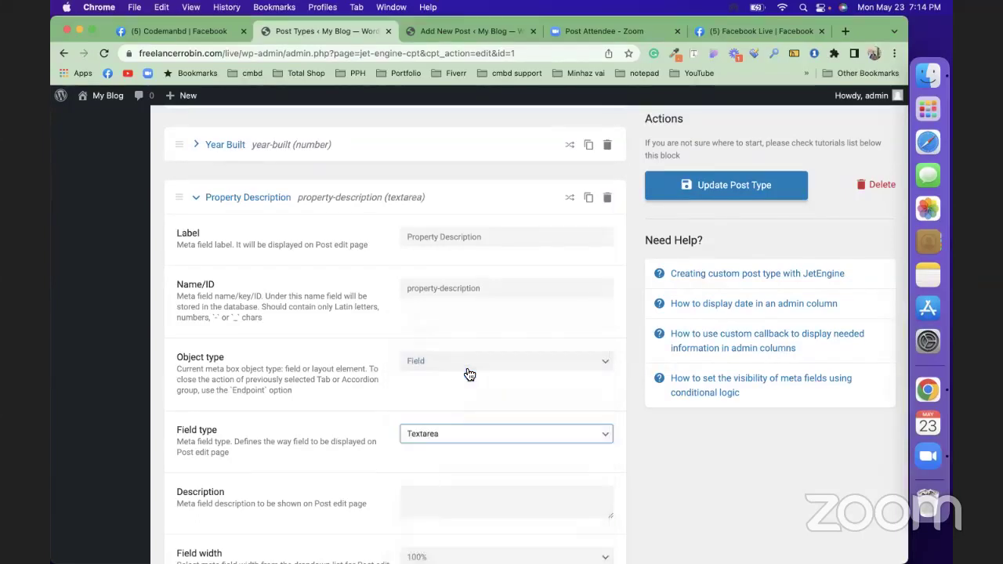
Update the post type and check the meta fields on the reloaded Add New Post page for Properties.
{"action": "left_click", "coordinate": [727, 193]}
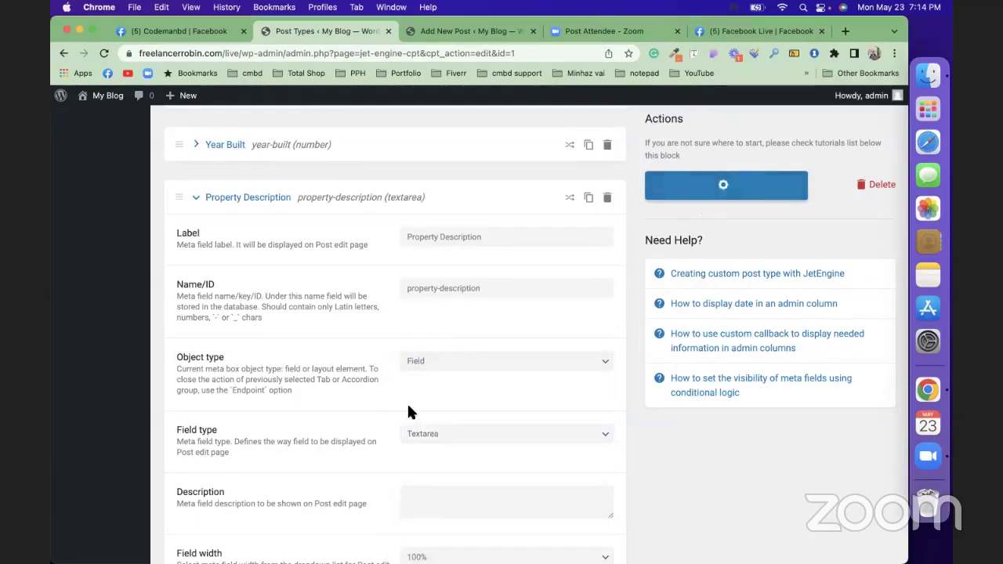
{"action": "left_click", "coordinate": [449, 27]}
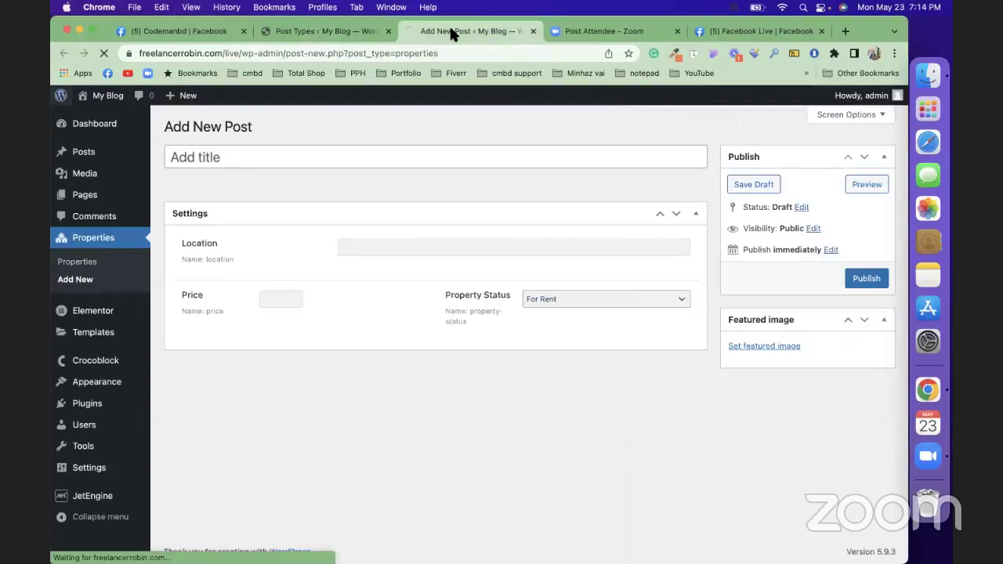
{"action": "scroll", "coordinate": [456, 309], "scroll_direction": "down", "scroll_amount": 2}
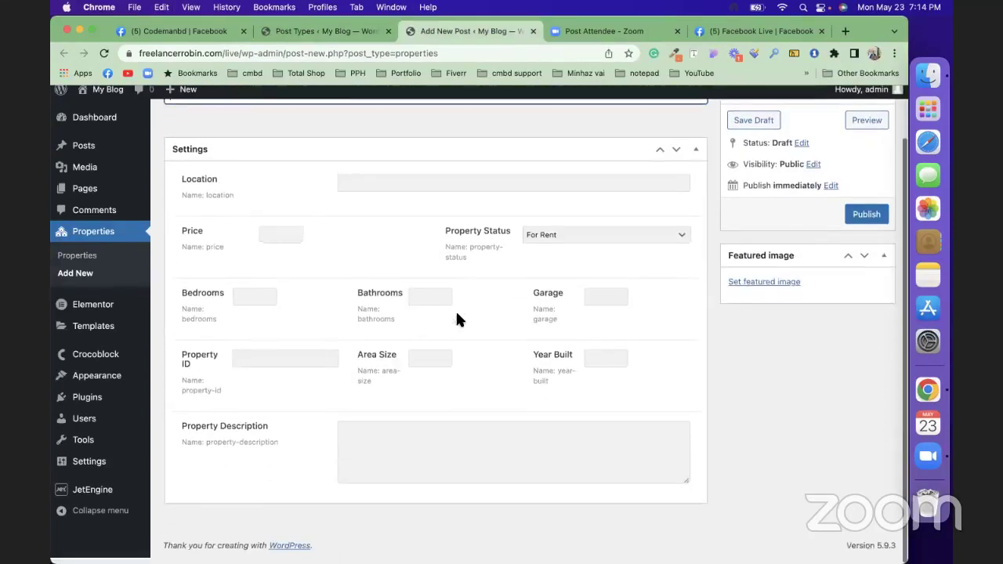
Try out the Property Description text area with two lines of filler text, and clear it again.
{"action": "left_click", "coordinate": [378, 442]}
{"action": "type", "text": "af"}
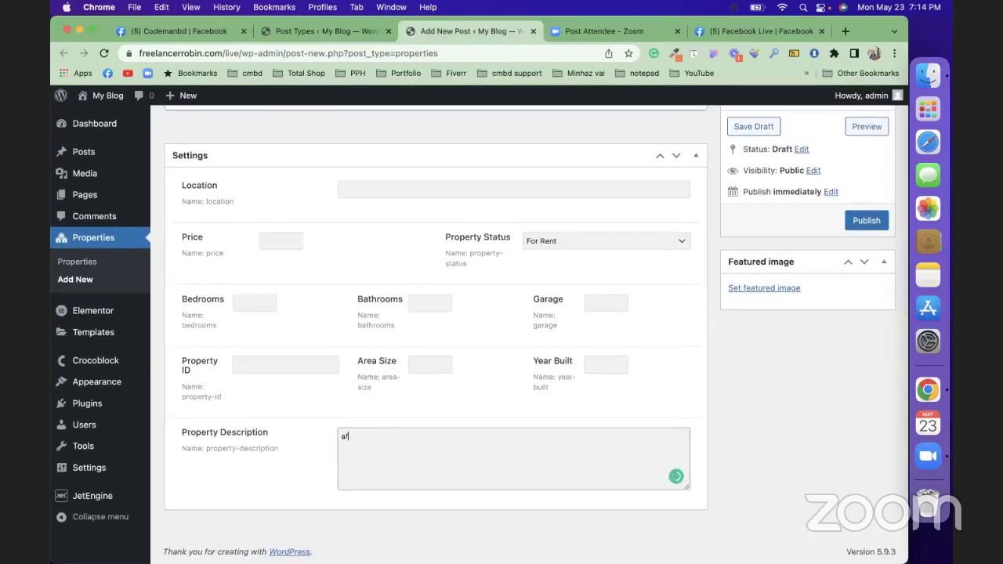
{"action": "type", "text": "kafckvd"}
{"action": "key", "text": "Return"}
{"action": "type", "text": "jlabla"}
{"action": "key", "text": "super+a"}
{"action": "key", "text": "BackSpace"}
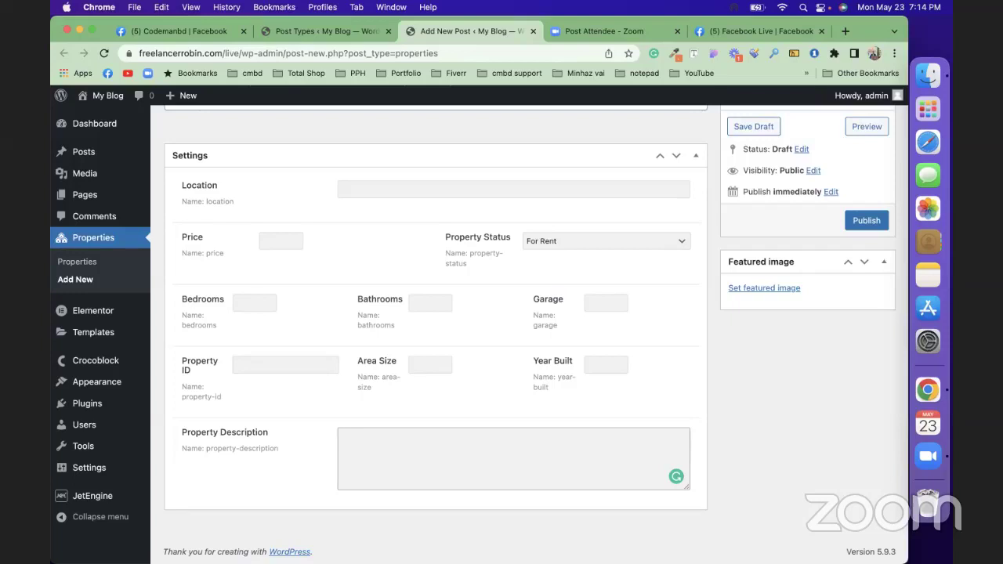
Change the field type of the Property Description meta field in the post type editor to WYSIWYG.
{"action": "left_click", "coordinate": [298, 31]}
{"action": "scroll", "coordinate": [463, 367], "scroll_direction": "down", "scroll_amount": 3}
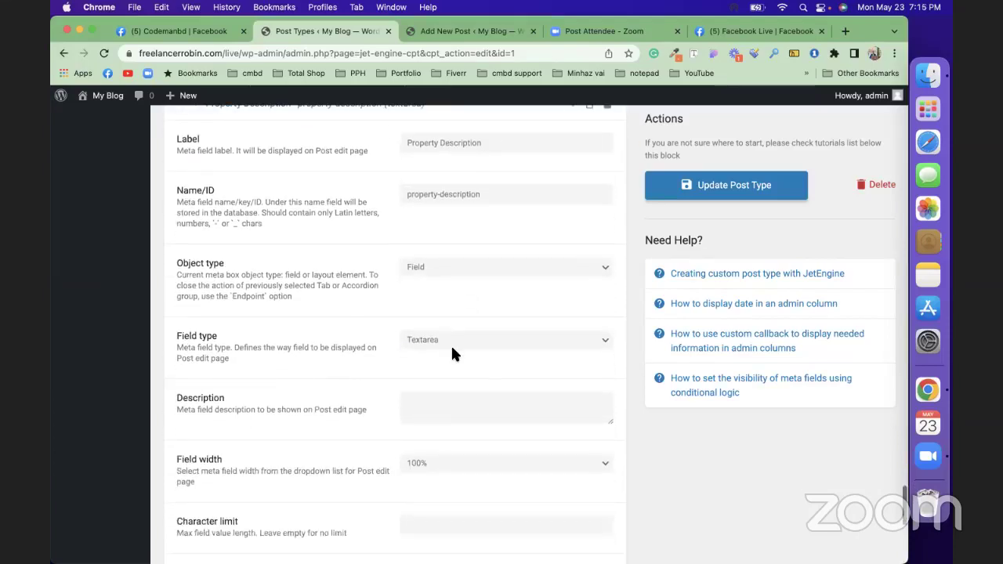
{"action": "left_click", "coordinate": [488, 351]}
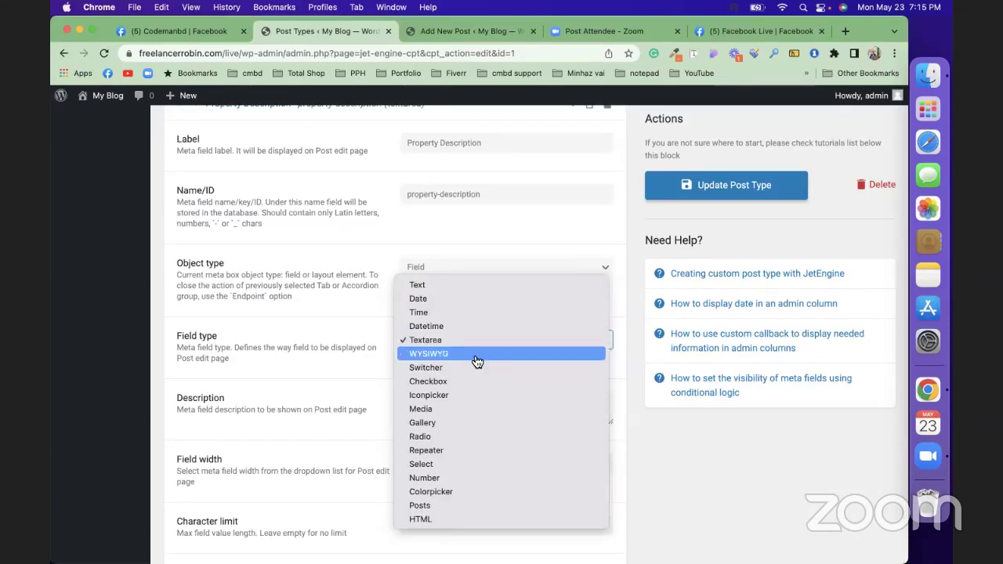
{"action": "left_click", "coordinate": [478, 362]}
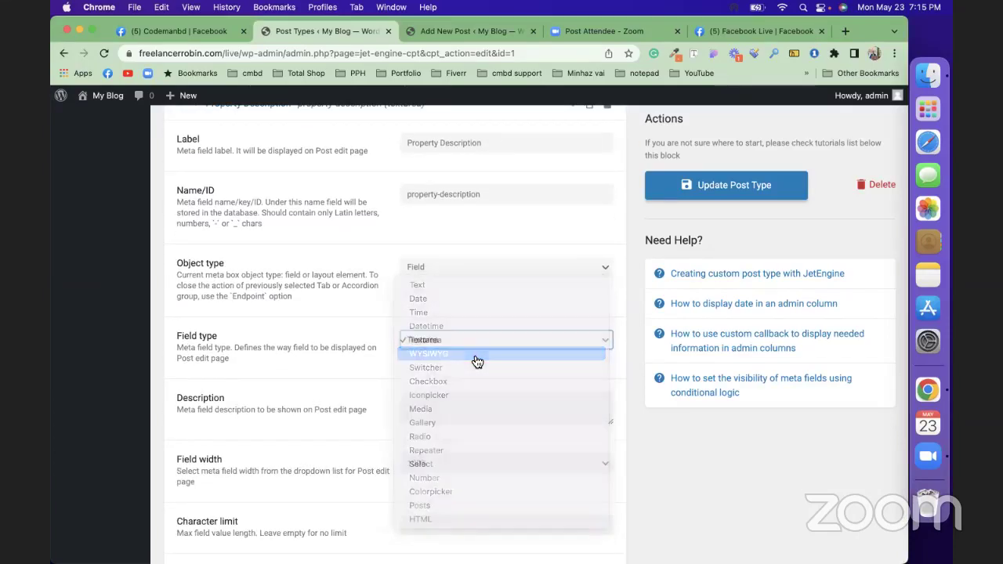
Update the Properties post type and reload the Add New Post page.
{"action": "left_click", "coordinate": [724, 188]}
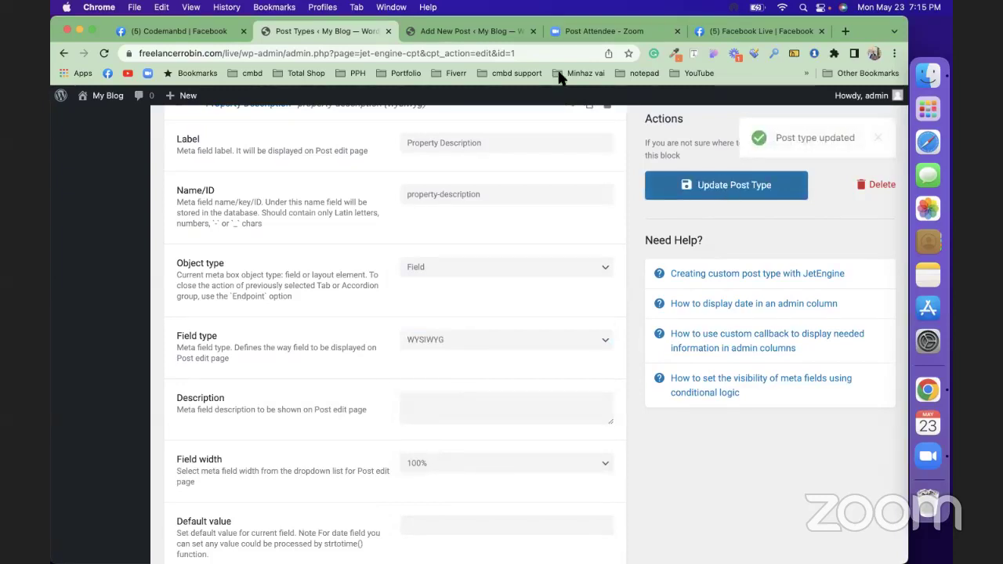
{"action": "left_click", "coordinate": [469, 32]}
{"action": "key", "text": "super+r"}
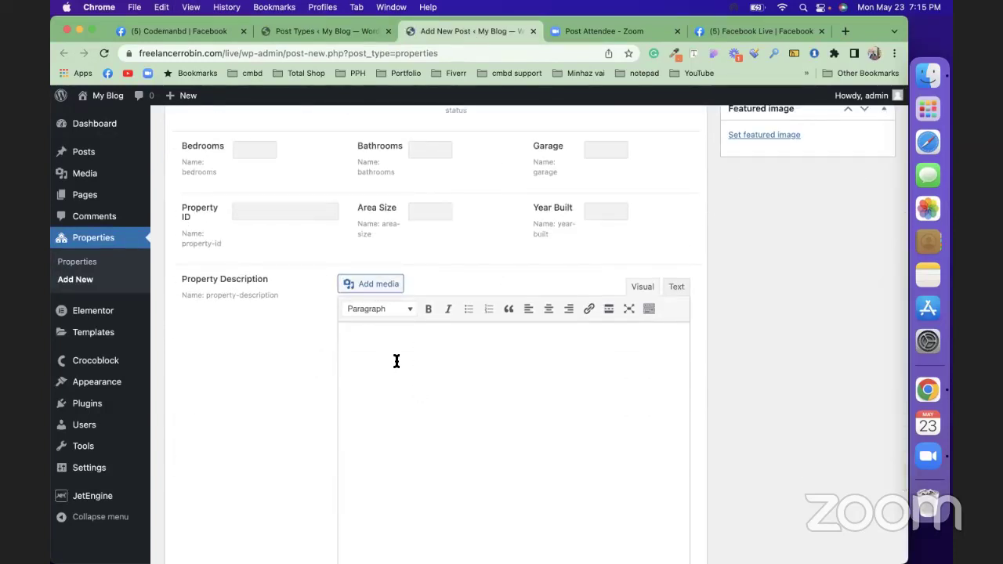
Try out the Property Description editor with the text abka and its list of paragraph formats, and clear the text again.
{"action": "type", "text": "abka"}
{"action": "left_click_drag", "start_coordinate": [373, 347], "coordinate": [342, 342]}
{"action": "left_click", "coordinate": [408, 309]}
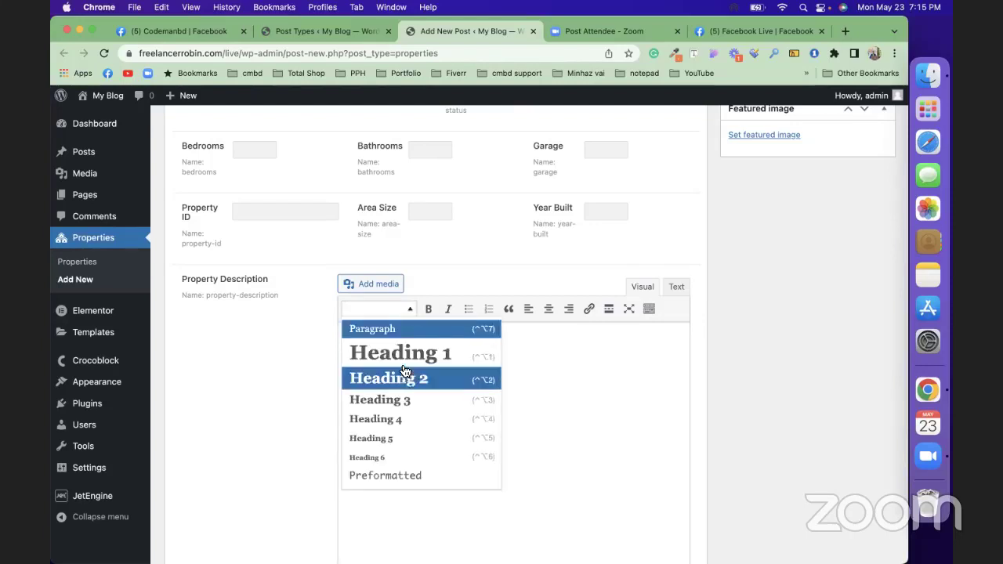
{"action": "left_click", "coordinate": [614, 380]}
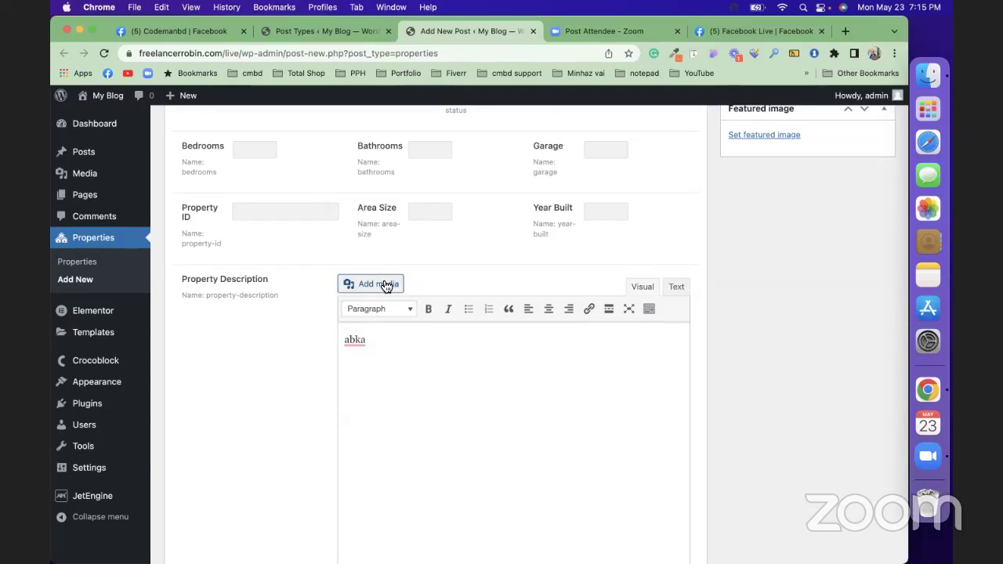
{"action": "key", "text": "super+a"}
{"action": "key", "text": "BackSpace"}
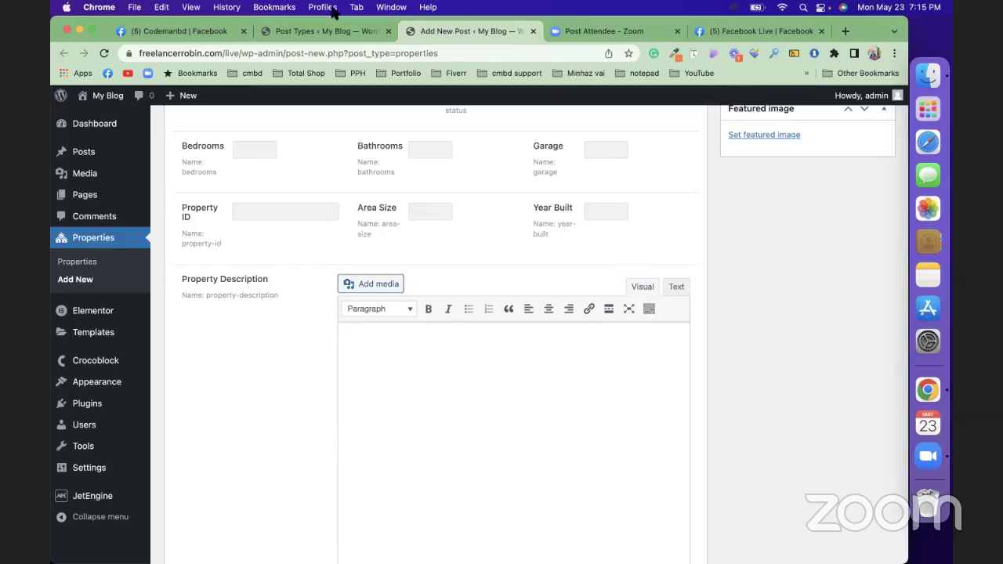
Collapse the Property Description meta field in the post type editor and check the featured image box on the Add New Post page.
{"action": "left_click", "coordinate": [325, 31]}
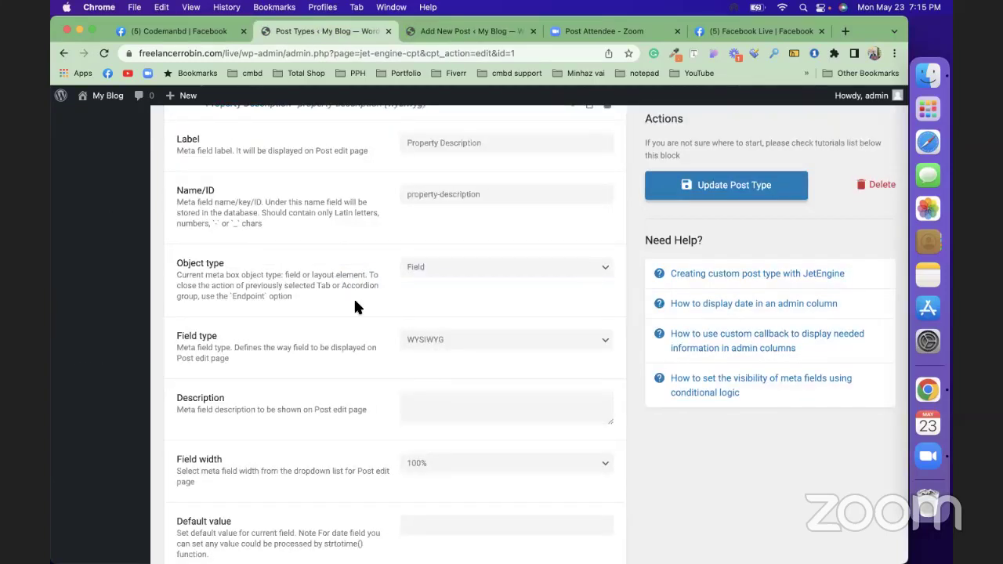
{"action": "scroll", "coordinate": [353, 296], "scroll_direction": "up", "scroll_amount": 3}
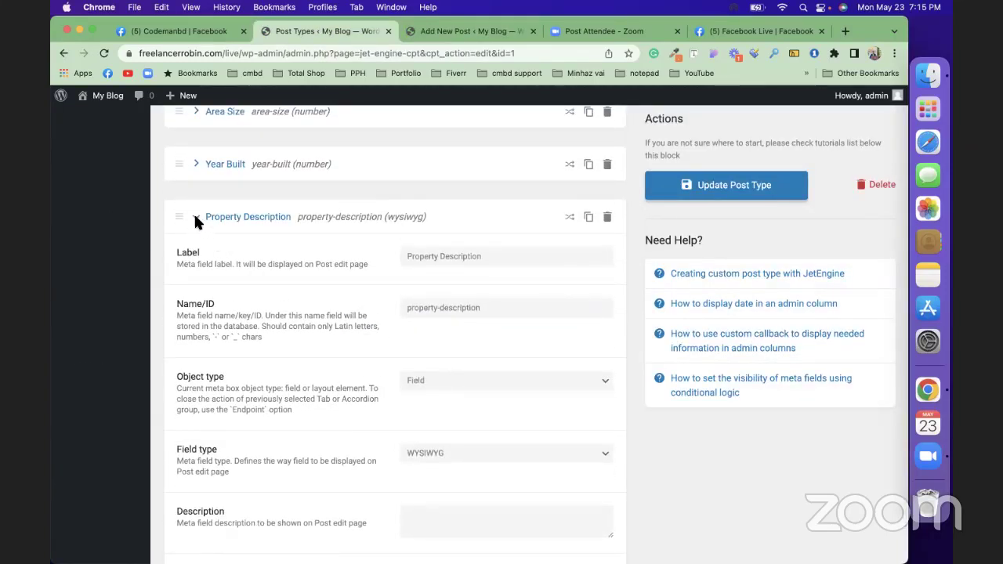
{"action": "left_click", "coordinate": [196, 218]}
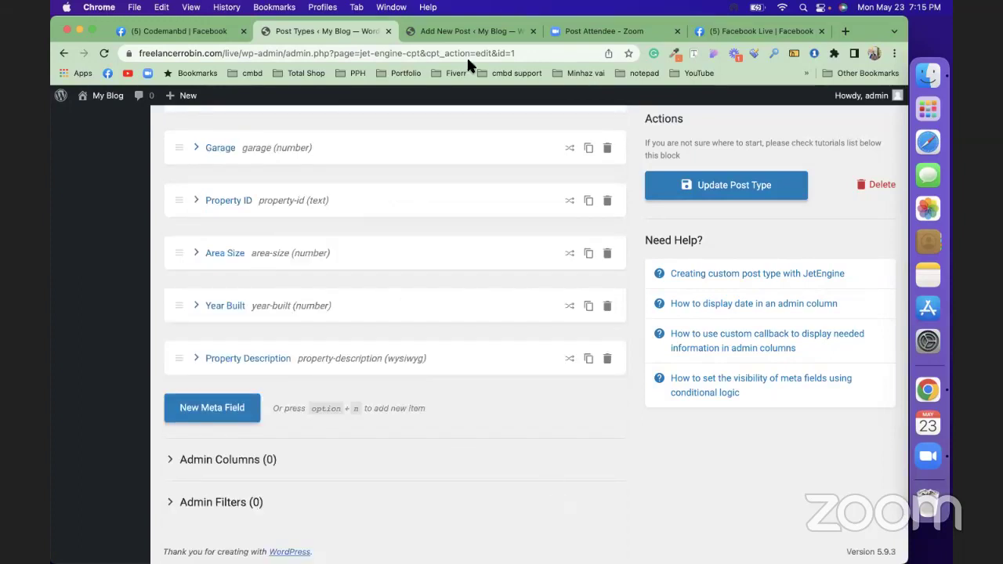
{"action": "left_click", "coordinate": [454, 32]}
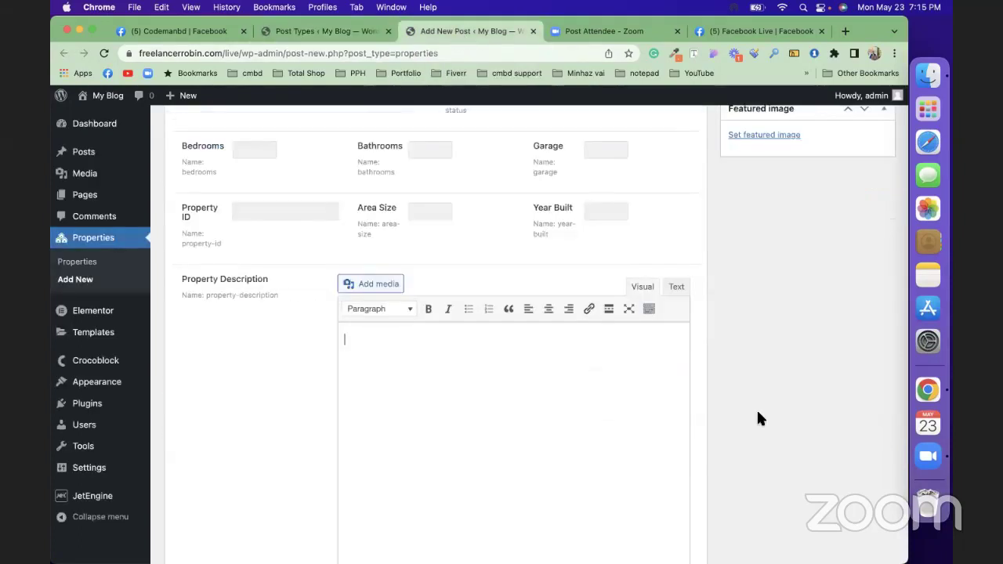
{"action": "scroll", "coordinate": [757, 408], "scroll_direction": "up", "scroll_amount": 3}
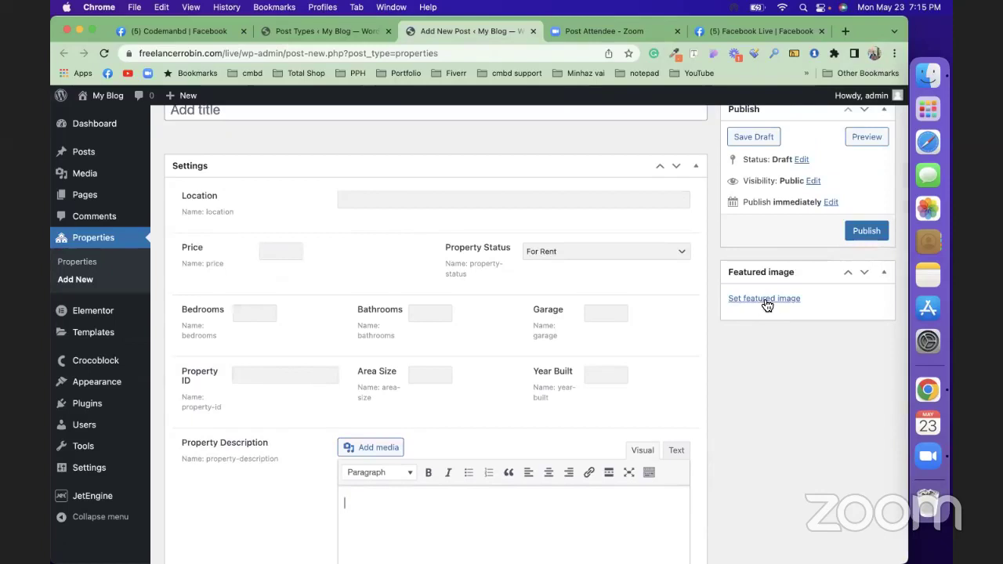
Add a new meta field below Property Description in the post type editor and label it Property Gallery.
{"action": "left_click", "coordinate": [345, 33]}
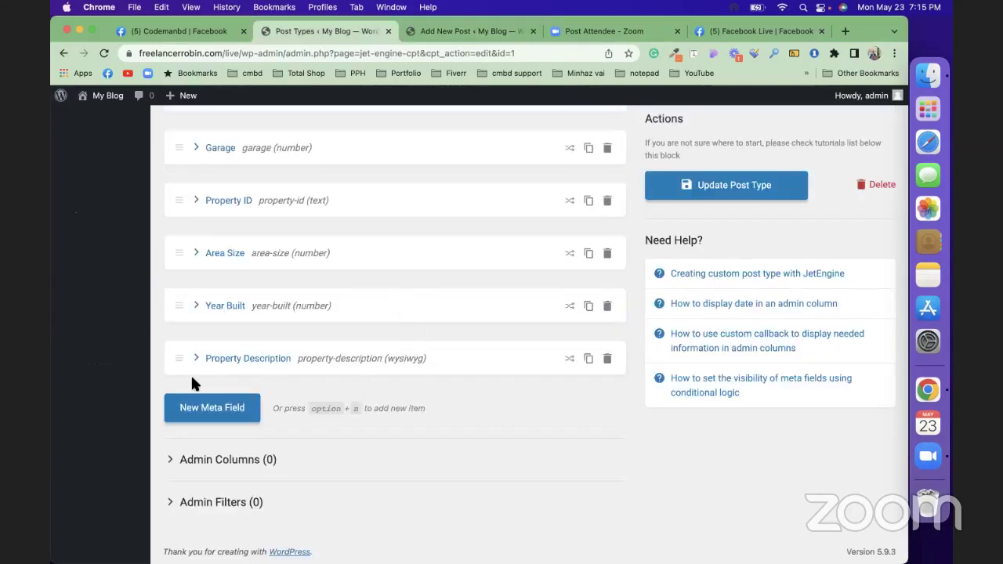
{"action": "left_click", "coordinate": [213, 407]}
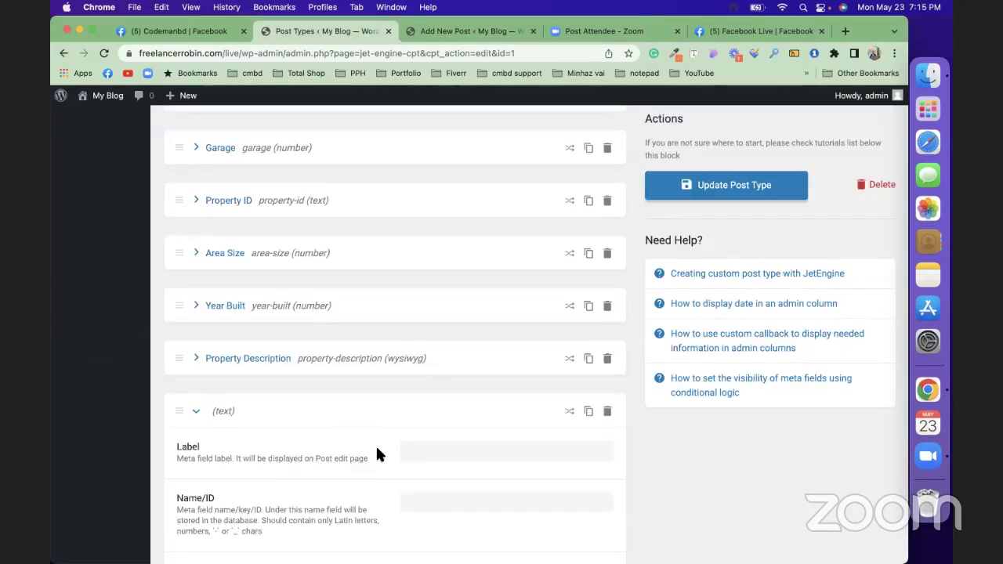
{"action": "scroll", "coordinate": [439, 392], "scroll_direction": "down", "scroll_amount": 3}
{"action": "left_click", "coordinate": [528, 334]}
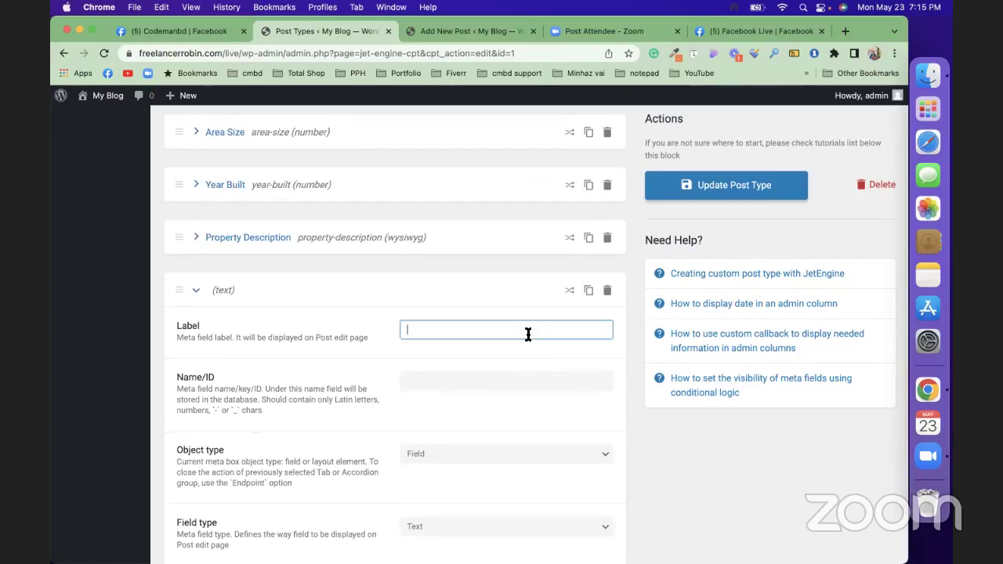
{"action": "type", "text": "Property "}
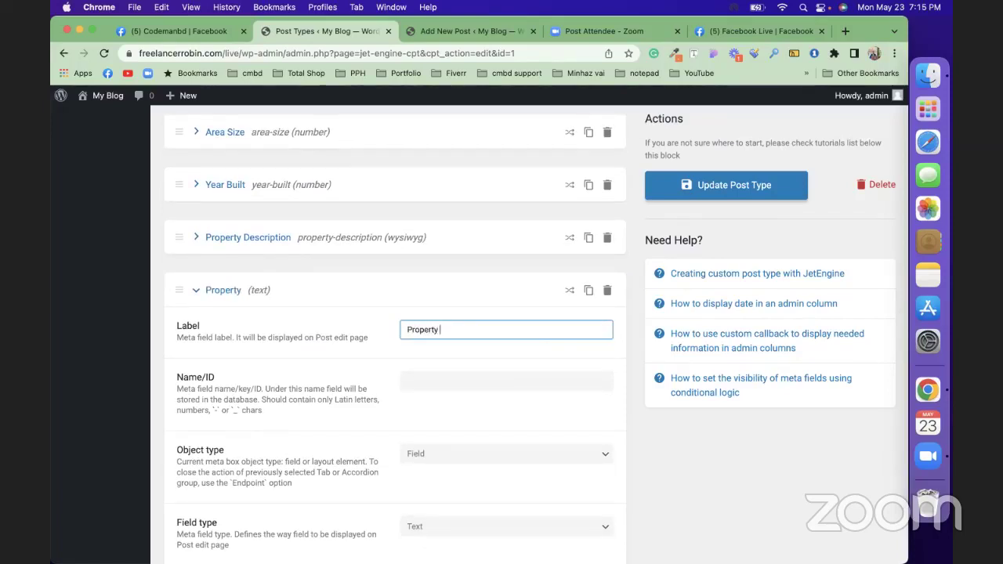
{"action": "type", "text": "Gallery"}
Let the Property Gallery name/ID fill in from its label, set the field type to Gallery and update the post type.
{"action": "scroll", "coordinate": [540, 369], "scroll_direction": "down", "scroll_amount": 3}
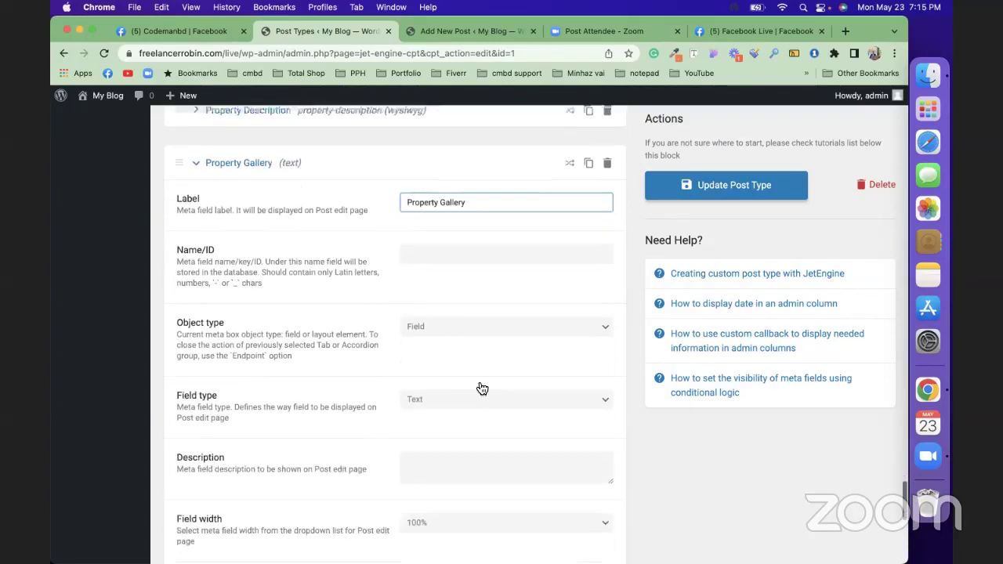
{"action": "left_click", "coordinate": [459, 396]}
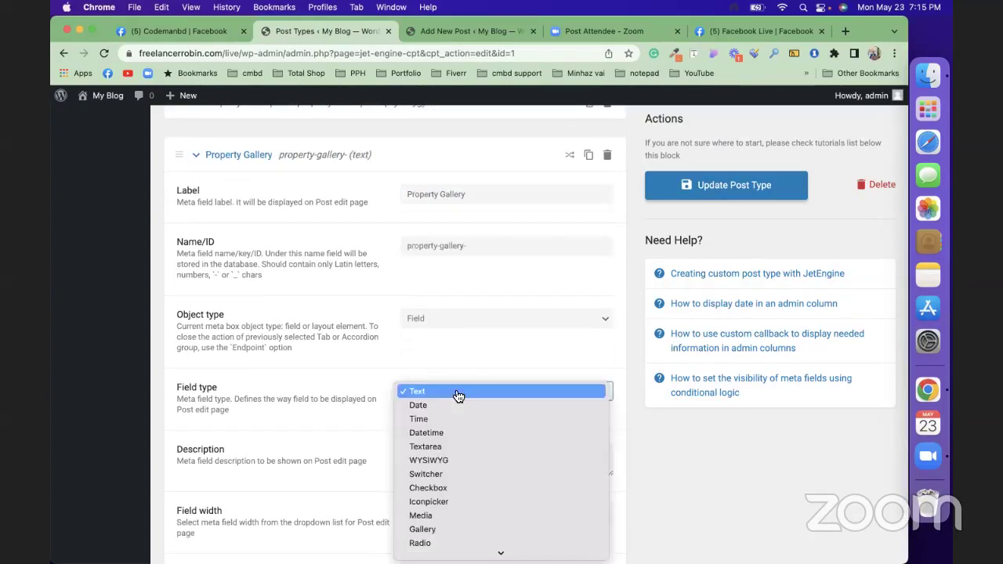
{"action": "left_click", "coordinate": [458, 532]}
{"action": "scroll", "coordinate": [467, 402], "scroll_direction": "down", "scroll_amount": 5}
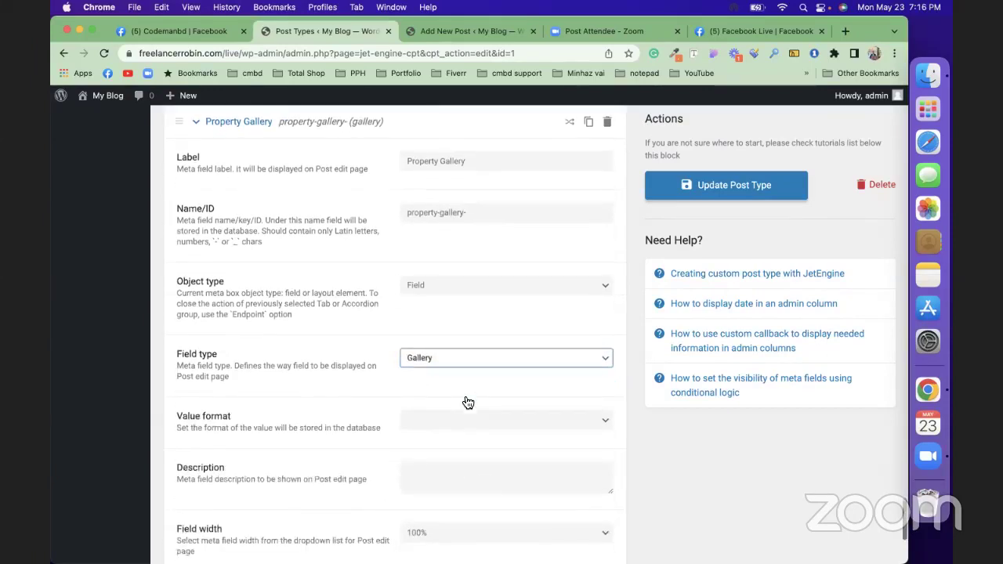
{"action": "scroll", "coordinate": [468, 402], "scroll_direction": "down", "scroll_amount": 1}
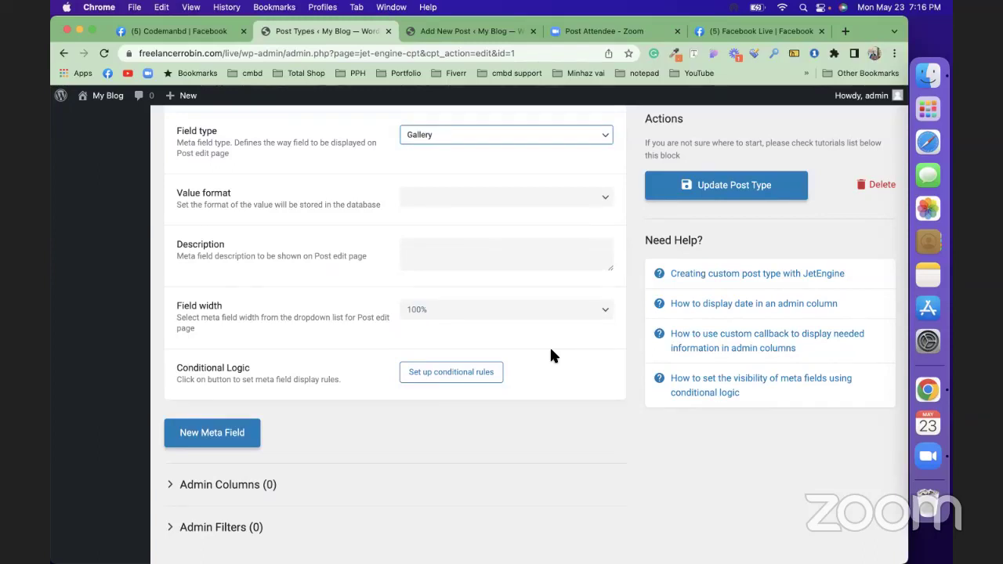
{"action": "left_click", "coordinate": [723, 188]}
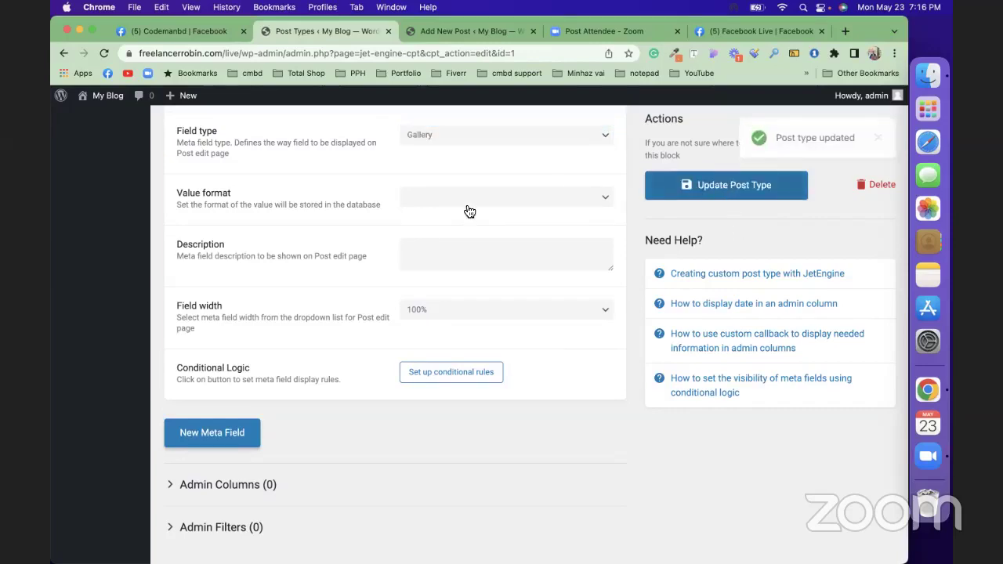
Review the meta fields set up for Properties, from the Property Status options through Property Gallery.
{"action": "scroll", "coordinate": [469, 210], "scroll_direction": "up", "scroll_amount": 4}
{"action": "scroll", "coordinate": [469, 210], "scroll_direction": "up", "scroll_amount": 7}
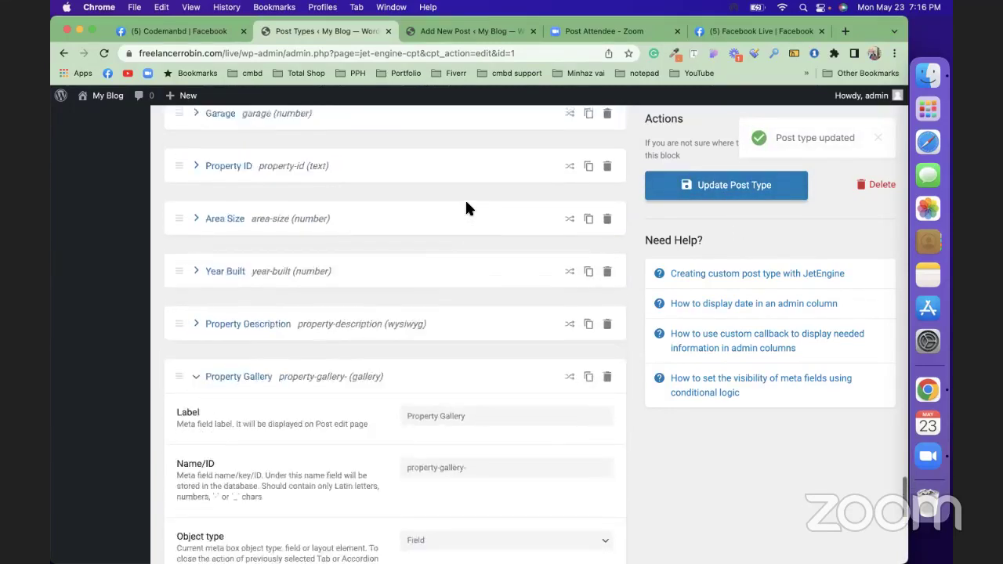
{"action": "scroll", "coordinate": [466, 207], "scroll_direction": "up", "scroll_amount": 6}
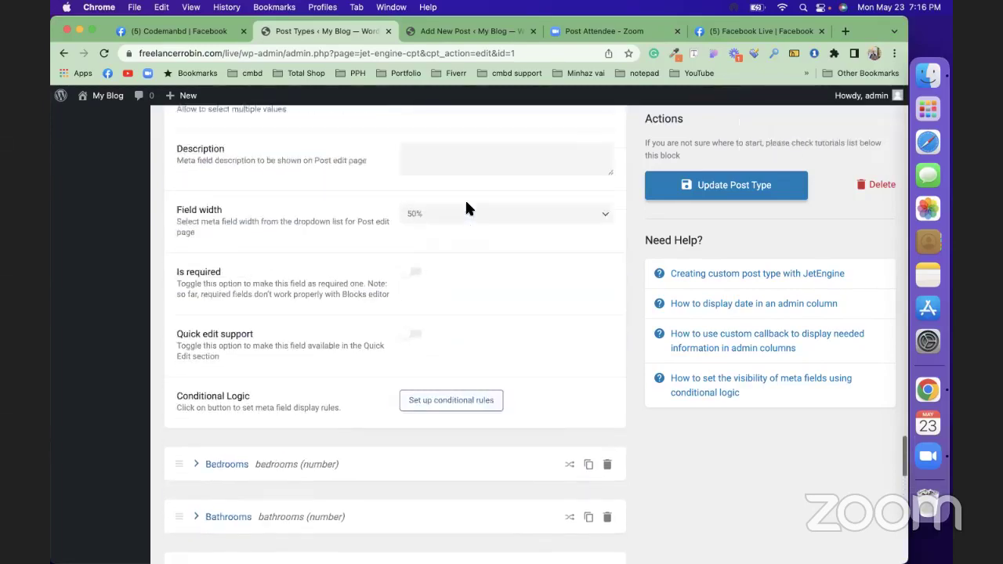
{"action": "scroll", "coordinate": [467, 205], "scroll_direction": "up", "scroll_amount": 6}
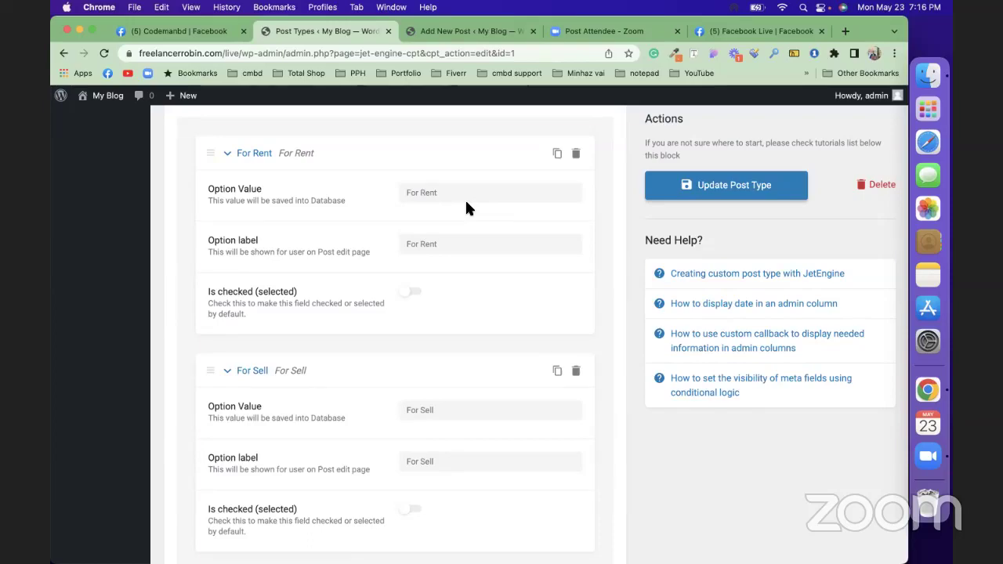
{"action": "scroll", "coordinate": [465, 198], "scroll_direction": "down", "scroll_amount": 5}
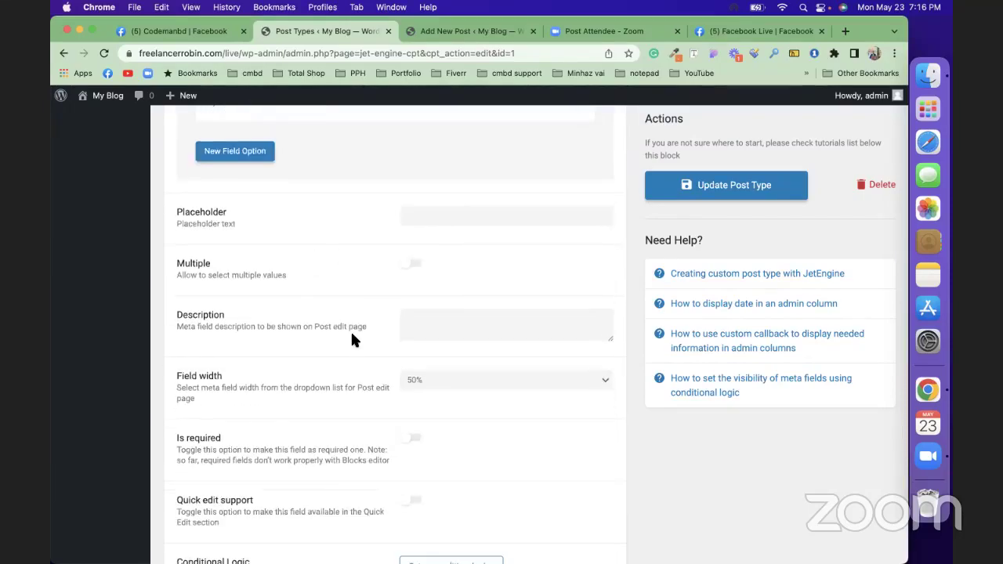
{"action": "scroll", "coordinate": [350, 329], "scroll_direction": "down", "scroll_amount": 1}
{"action": "scroll", "coordinate": [350, 339], "scroll_direction": "down", "scroll_amount": 8}
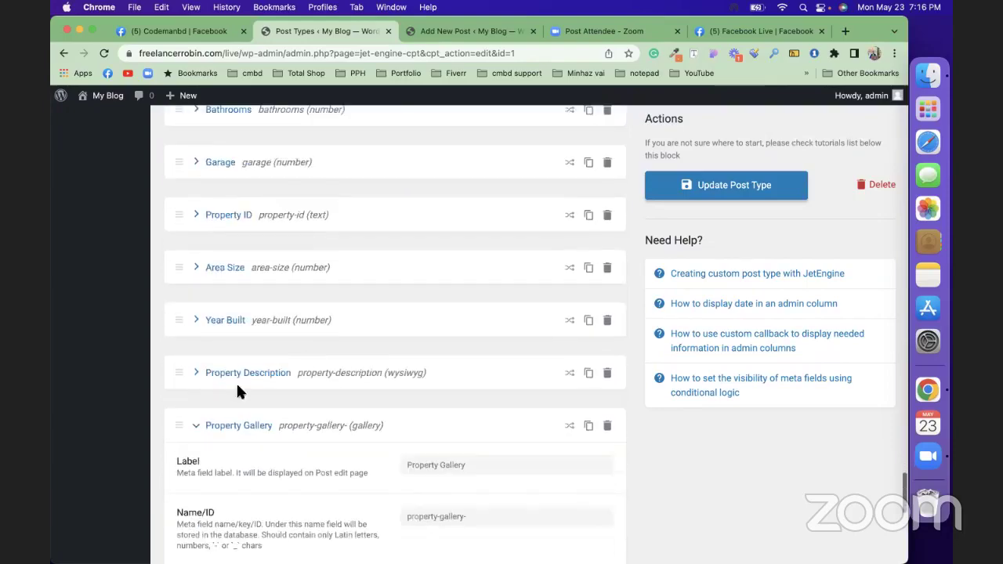
{"action": "scroll", "coordinate": [266, 370], "scroll_direction": "down", "scroll_amount": 8}
Collapse the Property Gallery meta field and check the Add New Post page for Properties.
{"action": "scroll", "coordinate": [266, 364], "scroll_direction": "up", "scroll_amount": 5}
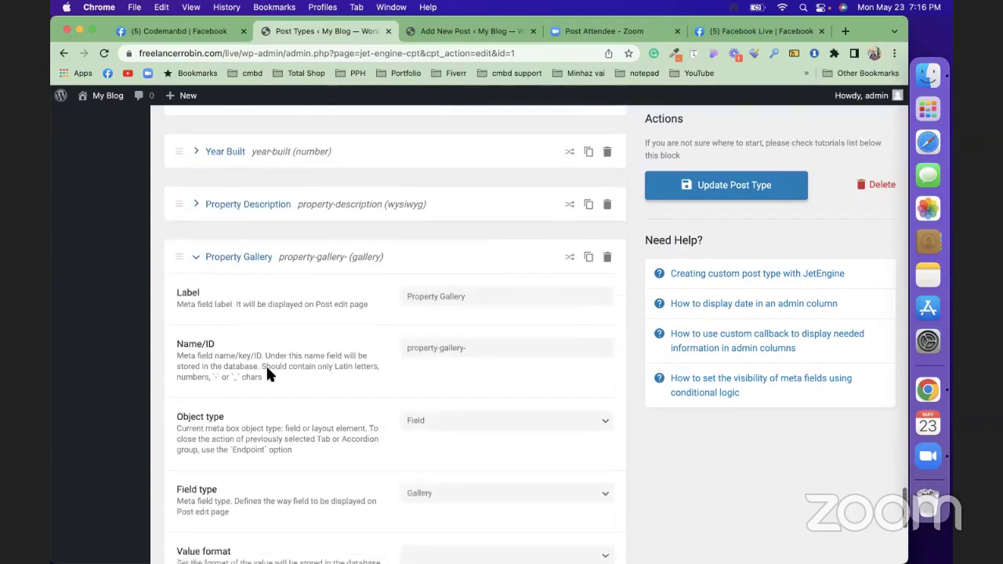
{"action": "left_click", "coordinate": [200, 291]}
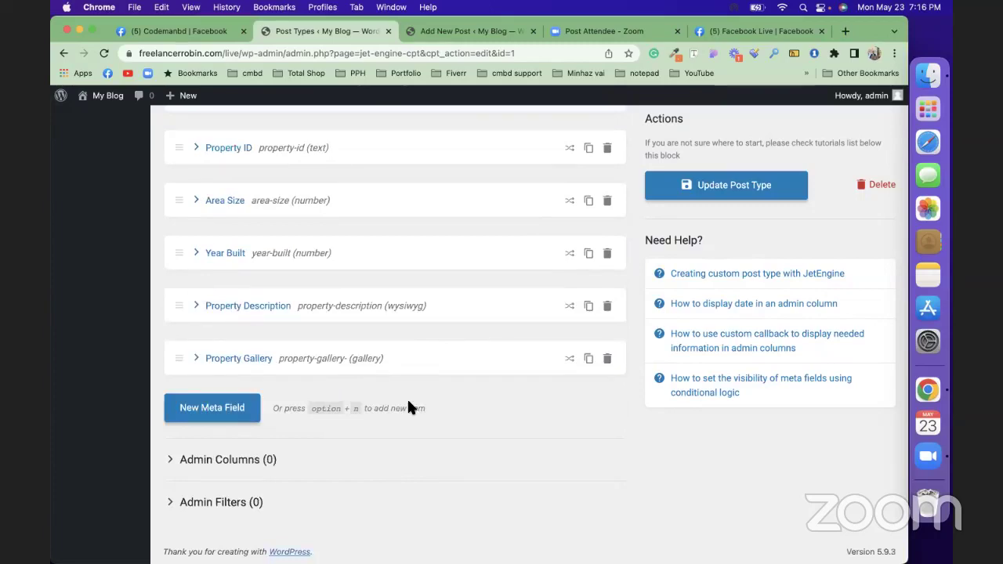
{"action": "scroll", "coordinate": [444, 447], "scroll_direction": "up", "scroll_amount": 10}
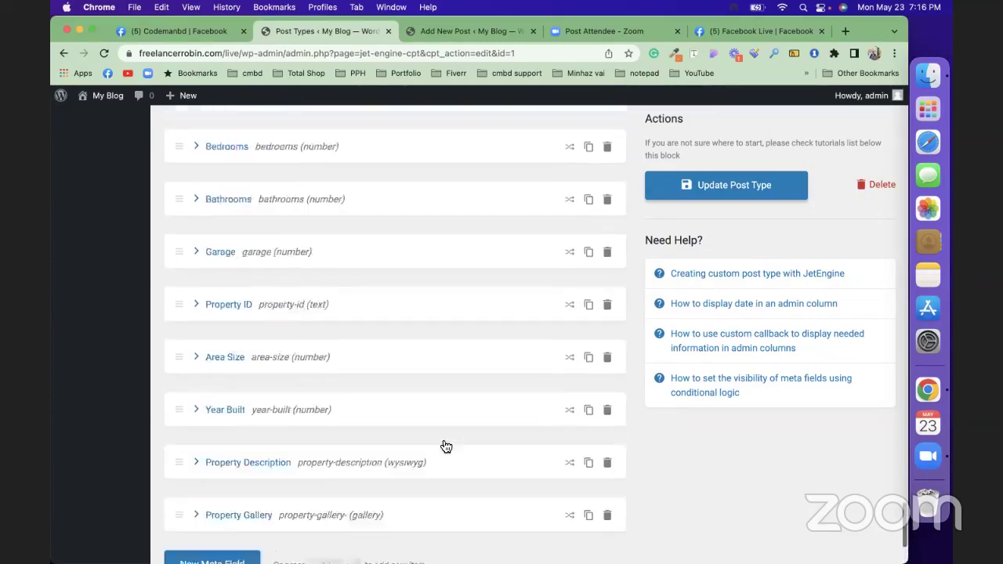
{"action": "left_click", "coordinate": [458, 31]}
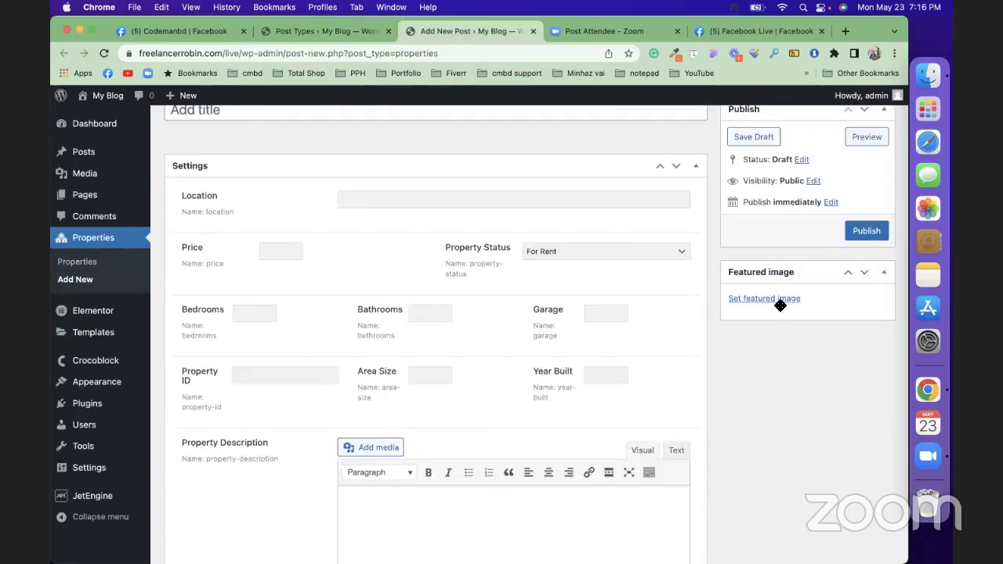
Return to the post type editor, start a new JetEngine taxonomy and name it Property Types.
{"action": "left_click", "coordinate": [337, 32]}
{"action": "scroll", "coordinate": [299, 246], "scroll_direction": "up", "scroll_amount": 10}
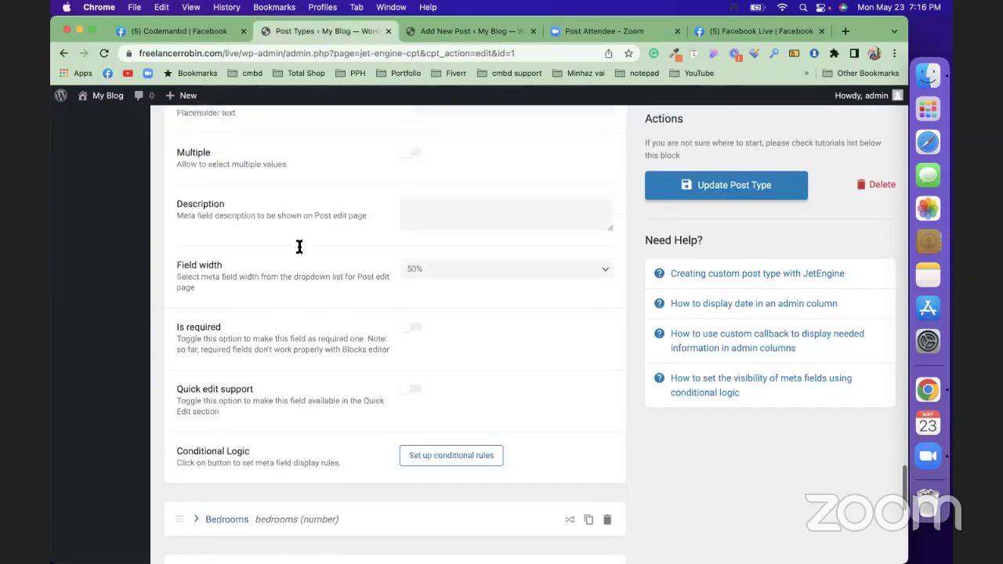
{"action": "scroll", "coordinate": [299, 250], "scroll_direction": "up", "scroll_amount": 10}
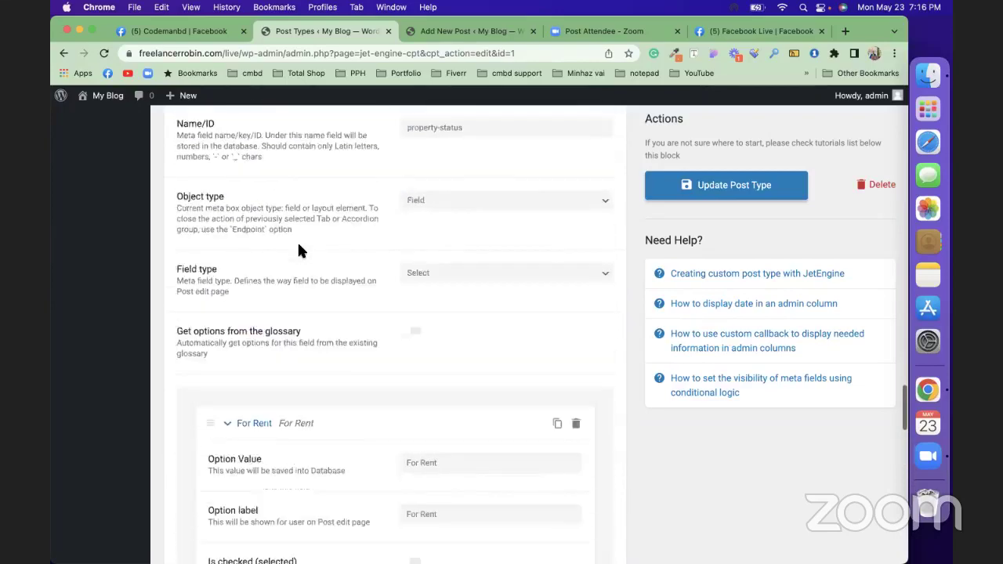
{"action": "scroll", "coordinate": [298, 250], "scroll_direction": "up", "scroll_amount": 20}
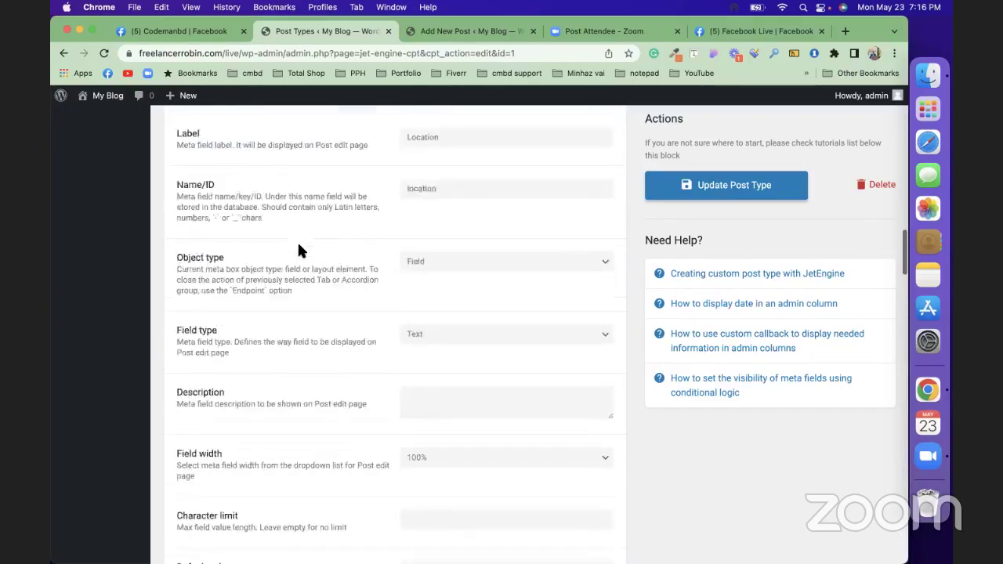
{"action": "scroll", "coordinate": [298, 251], "scroll_direction": "down", "scroll_amount": 3}
{"action": "scroll", "coordinate": [298, 251], "scroll_direction": "down", "scroll_amount": 3}
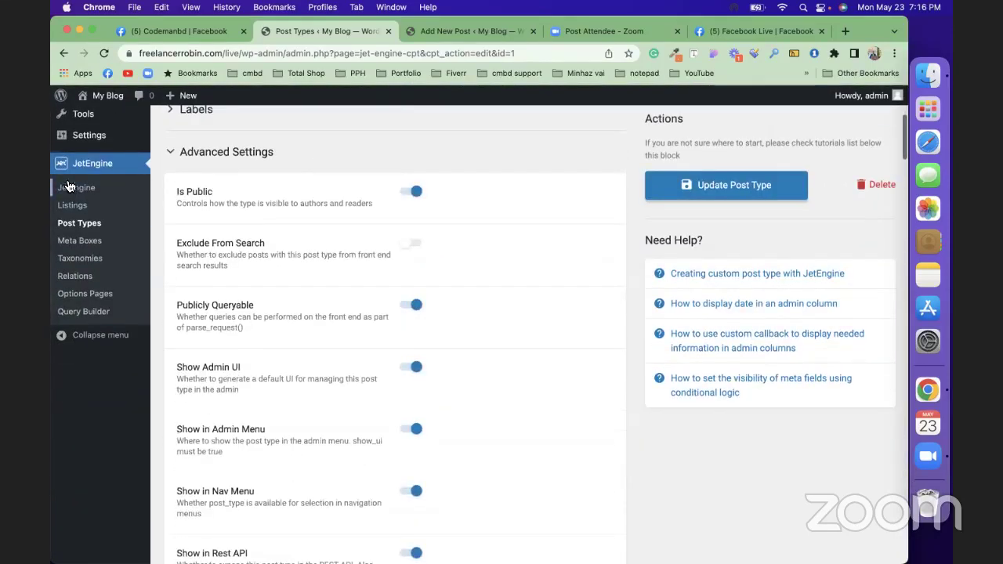
{"action": "left_click", "coordinate": [78, 260]}
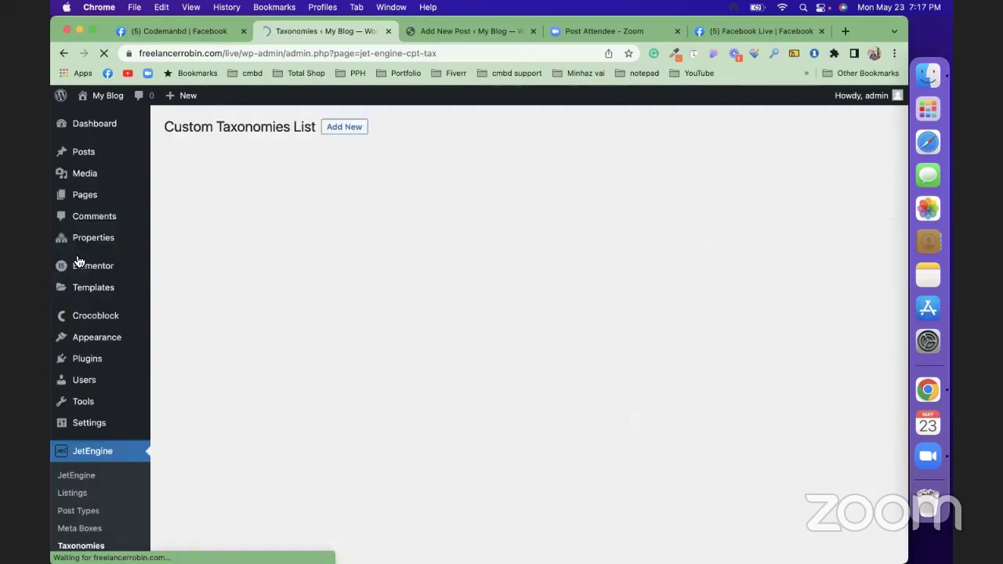
{"action": "left_click", "coordinate": [335, 130]}
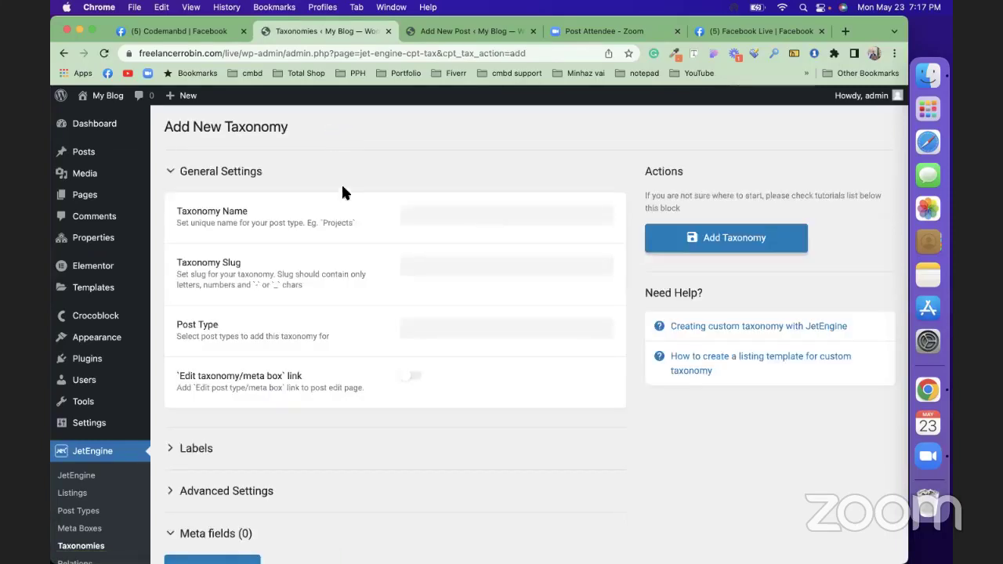
{"action": "left_click", "coordinate": [451, 222]}
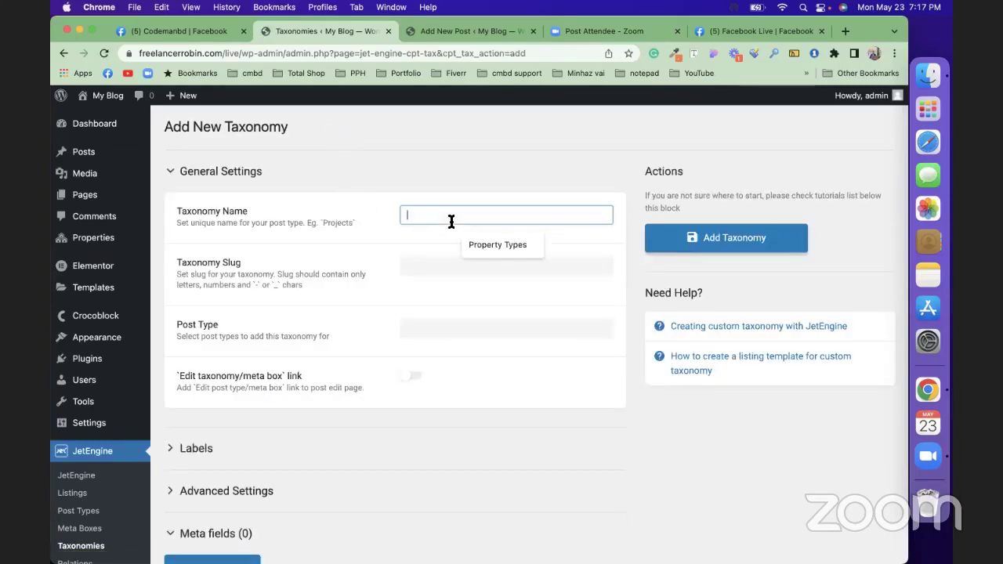
{"action": "left_click", "coordinate": [493, 244]}
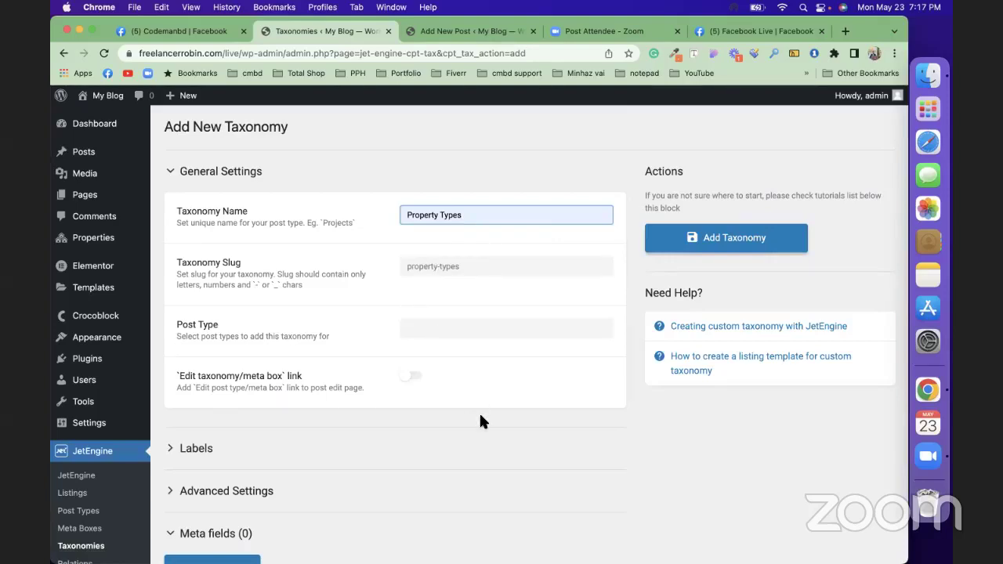
Enable the Hierarchical option in the Property Types taxonomy's advanced settings and try to add the taxonomy.
{"action": "scroll", "coordinate": [479, 421], "scroll_direction": "down", "scroll_amount": 2}
{"action": "left_click", "coordinate": [259, 414]}
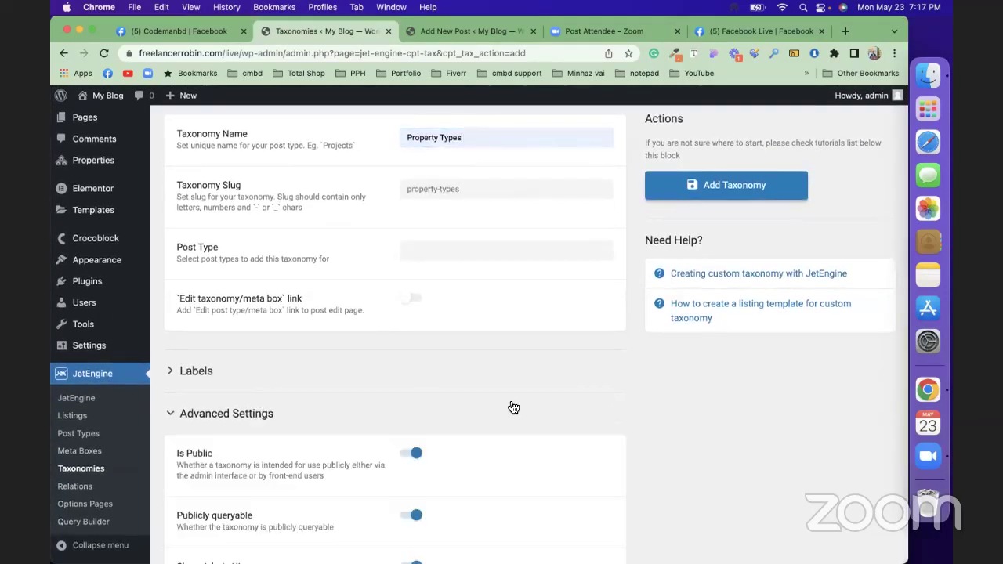
{"action": "scroll", "coordinate": [511, 406], "scroll_direction": "down", "scroll_amount": 10}
{"action": "scroll", "coordinate": [510, 406], "scroll_direction": "down", "scroll_amount": 5}
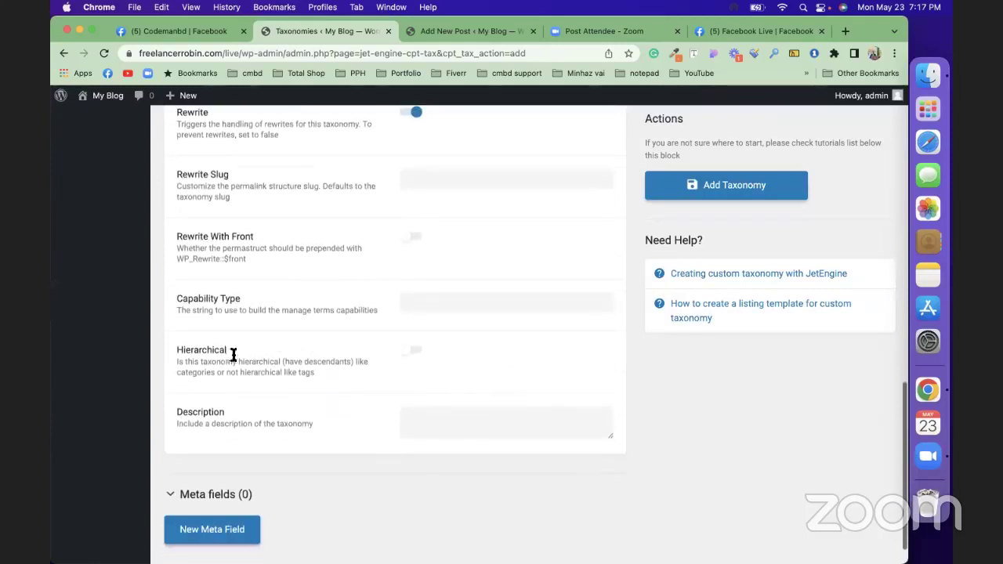
{"action": "left_click", "coordinate": [403, 352]}
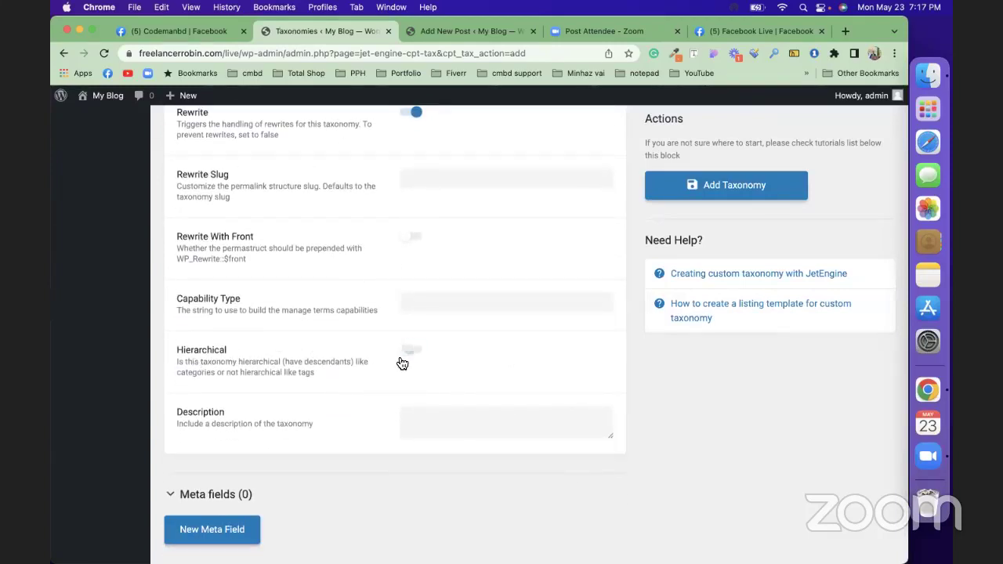
{"action": "left_click", "coordinate": [709, 195]}
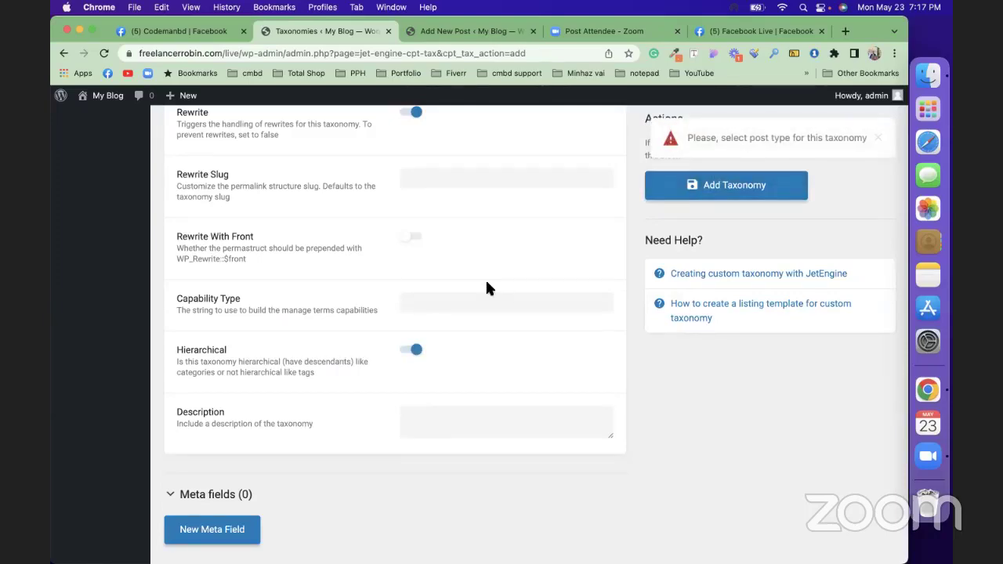
Assign the Property Types taxonomy to the Properties post type and add the taxonomy.
{"action": "scroll", "coordinate": [485, 279], "scroll_direction": "up", "scroll_amount": 8}
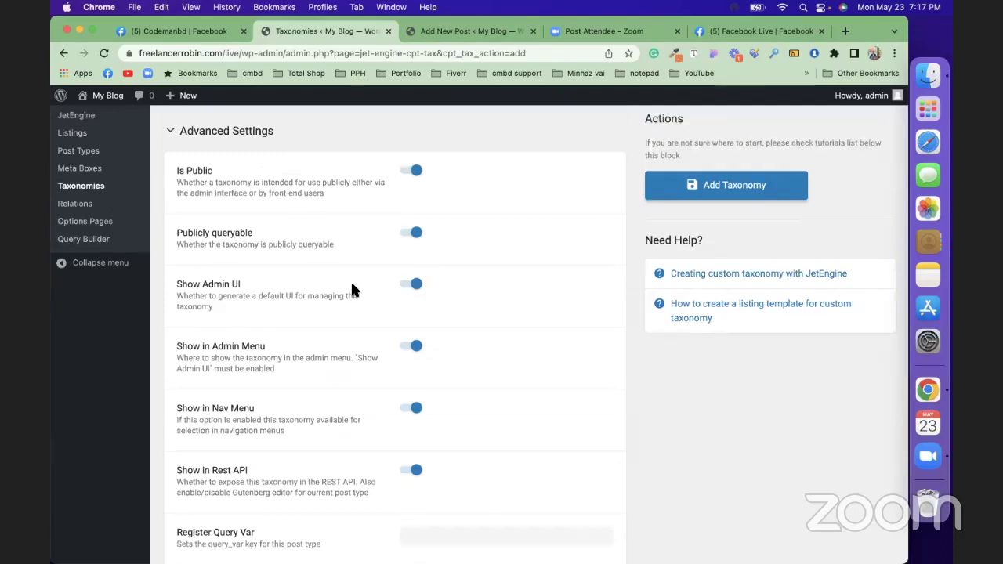
{"action": "scroll", "coordinate": [350, 289], "scroll_direction": "up", "scroll_amount": 5}
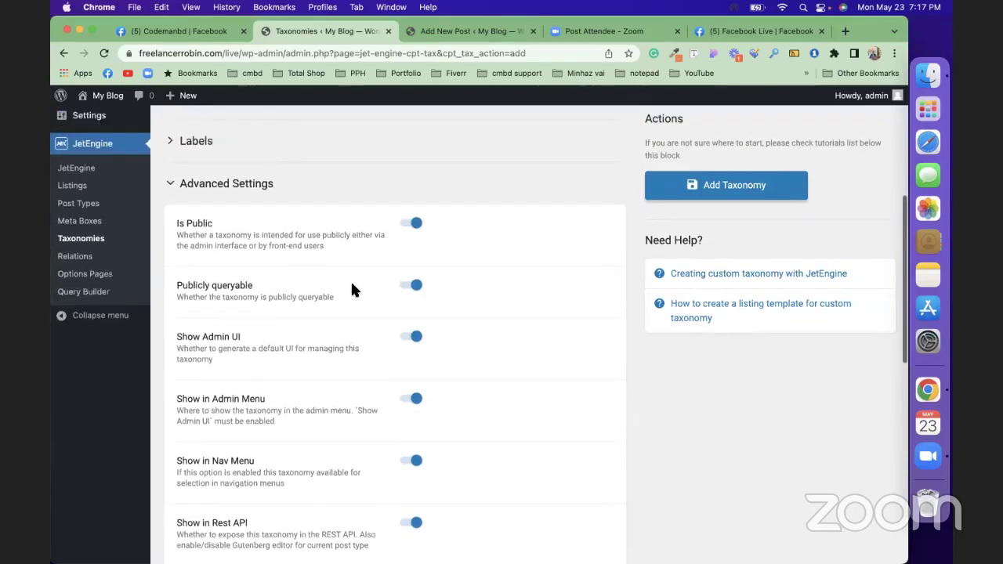
{"action": "left_click", "coordinate": [426, 256]}
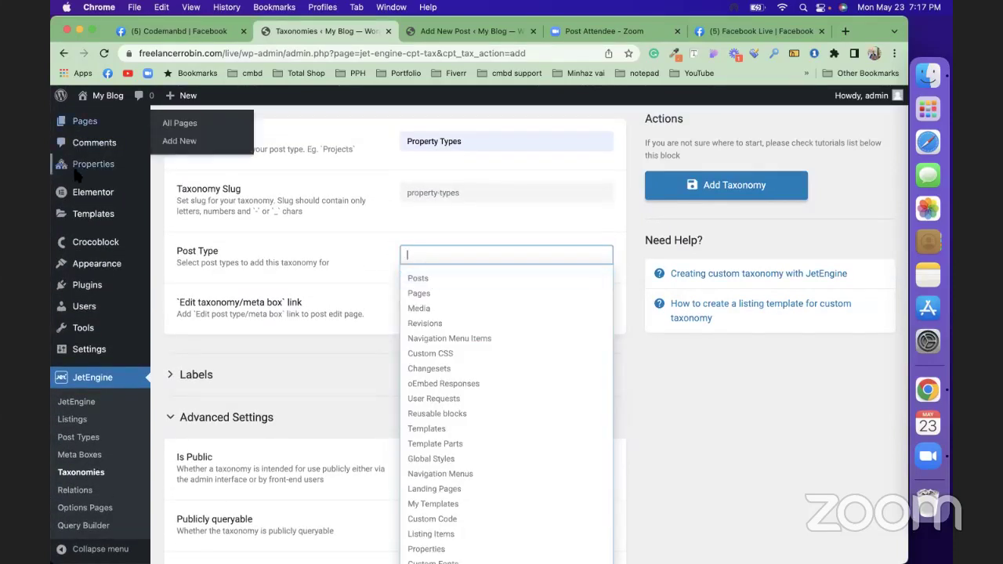
{"action": "scroll", "coordinate": [84, 248], "scroll_direction": "up", "scroll_amount": 2}
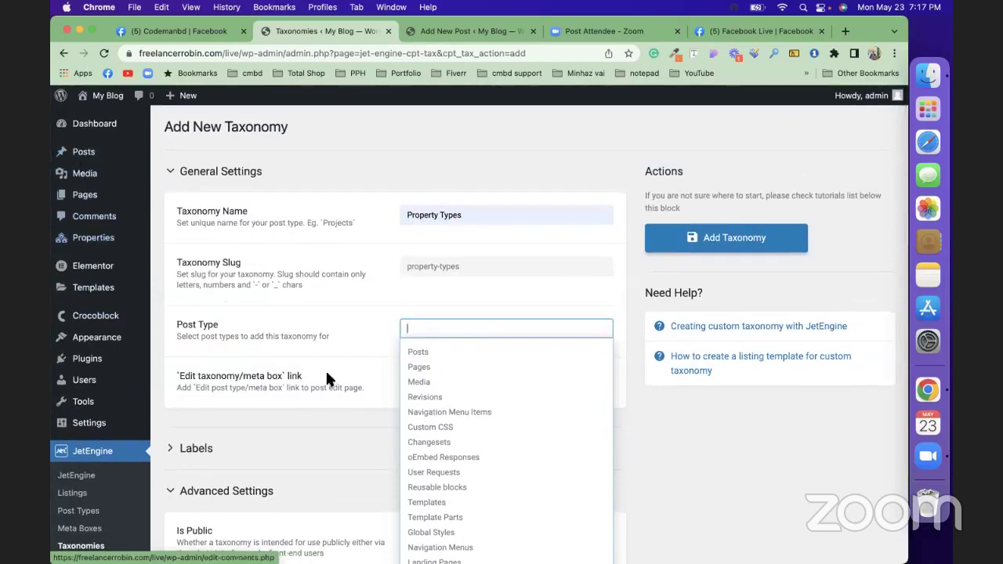
{"action": "scroll", "coordinate": [458, 416], "scroll_direction": "down", "scroll_amount": 4}
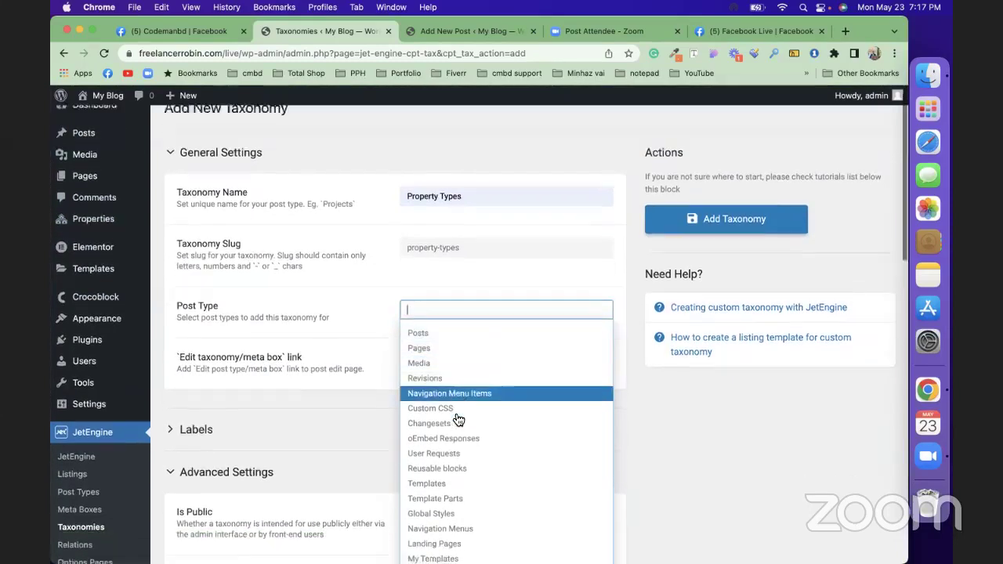
{"action": "scroll", "coordinate": [459, 420], "scroll_direction": "down", "scroll_amount": 2}
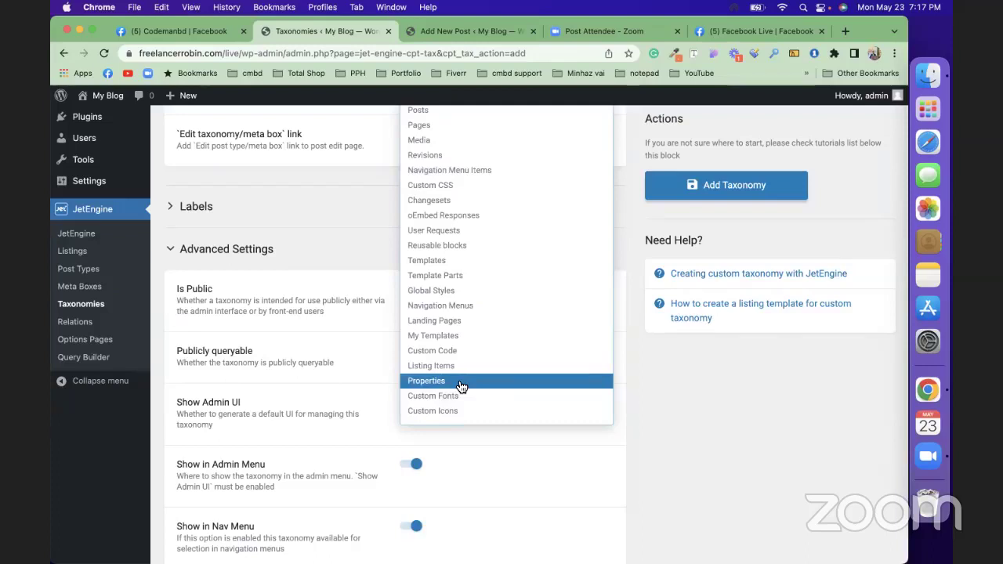
{"action": "left_click", "coordinate": [462, 387]}
{"action": "scroll", "coordinate": [509, 224], "scroll_direction": "up", "scroll_amount": 4}
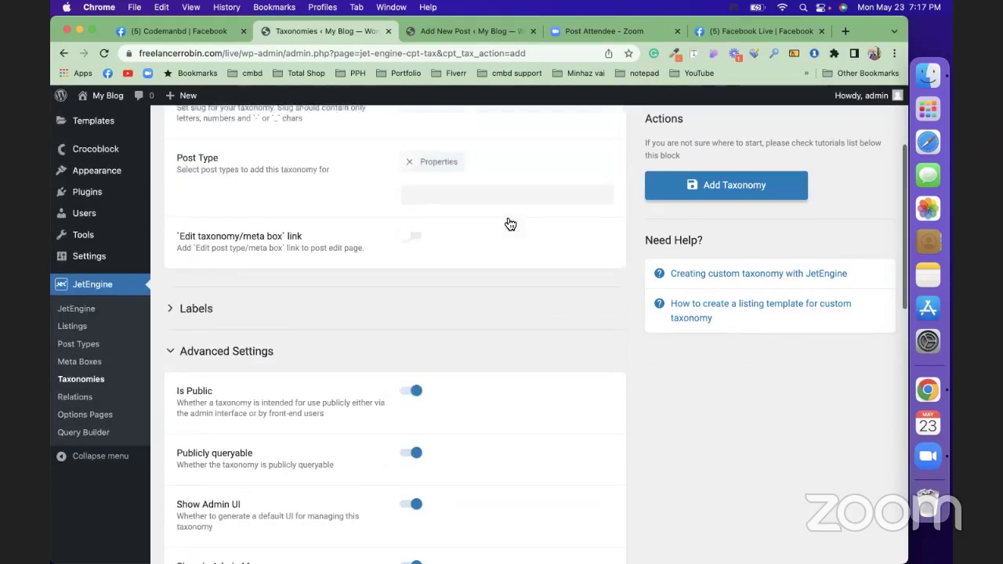
{"action": "left_click", "coordinate": [735, 193]}
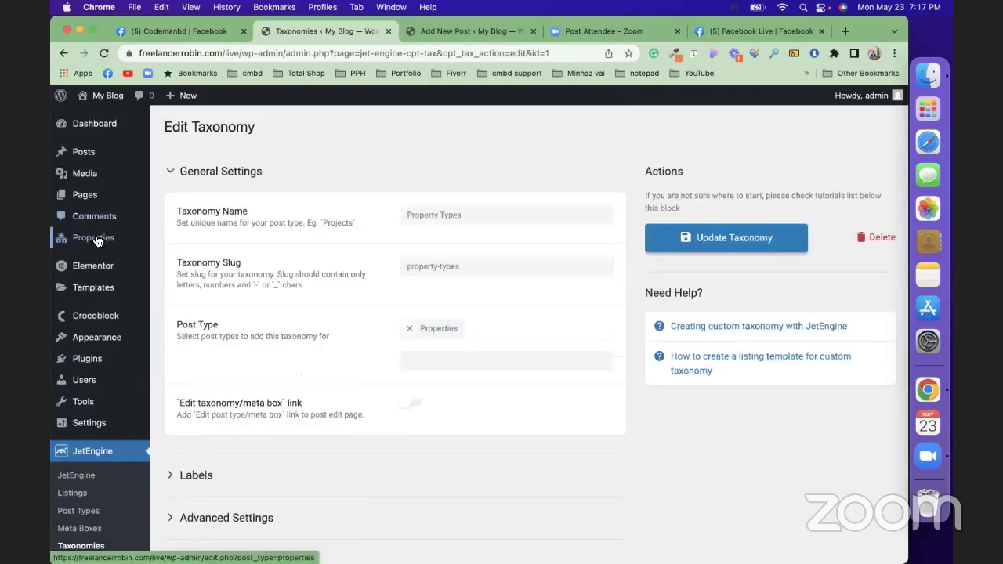
Open the Property Types categories of Properties and add a category named Villa.
{"action": "mouse_move", "coordinate": [98, 241]}
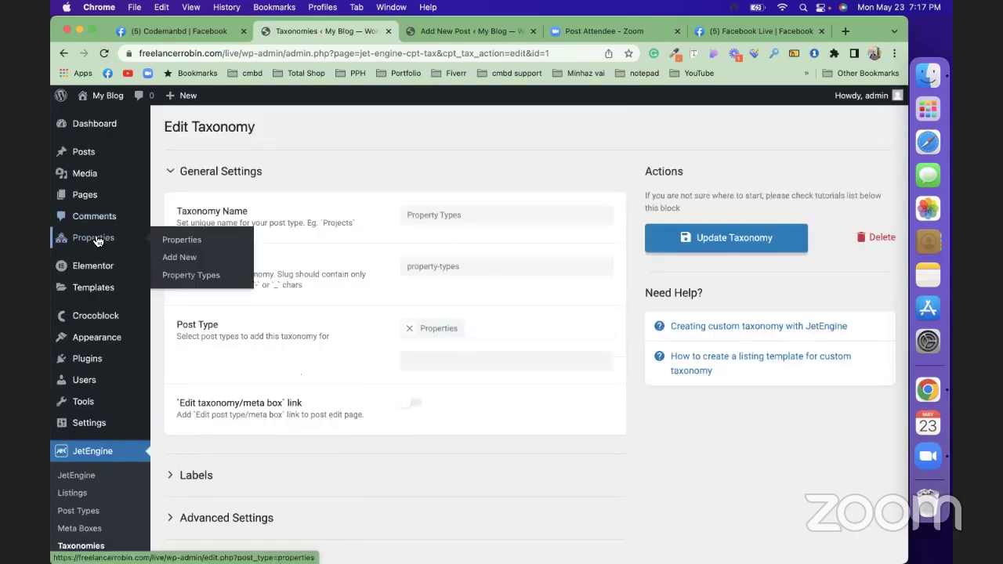
{"action": "left_click", "coordinate": [184, 280]}
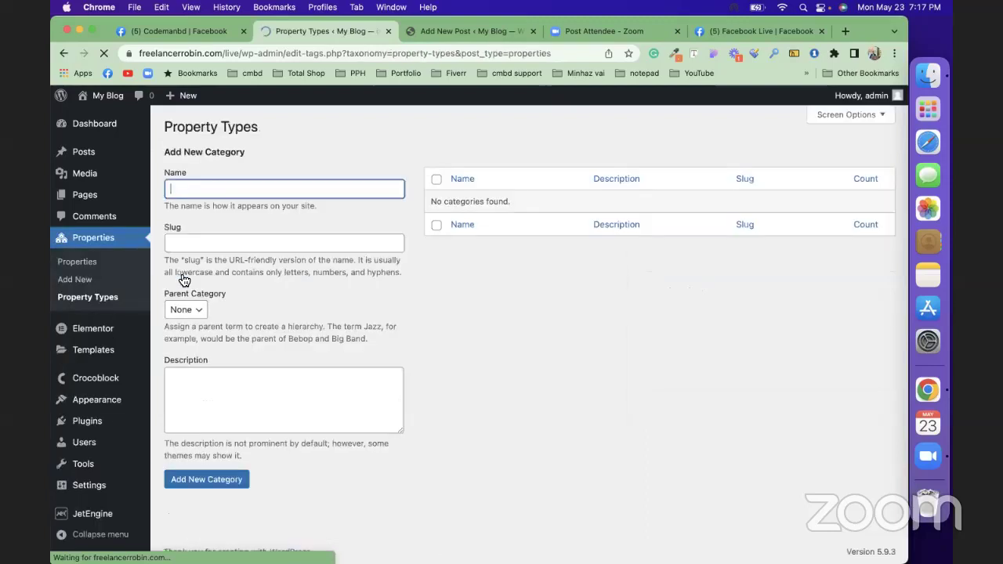
{"action": "type", "text": "Villa"}
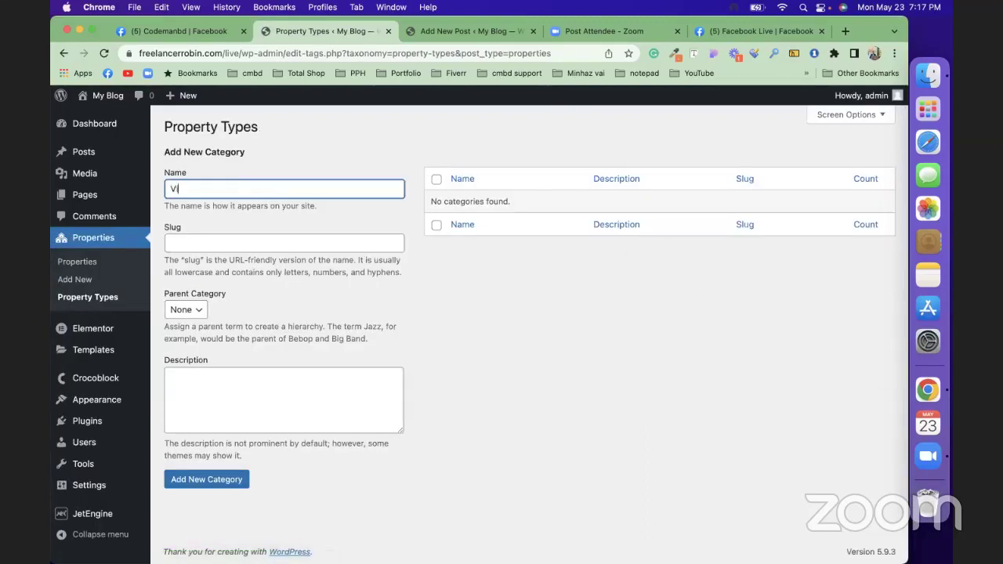
{"action": "left_click", "coordinate": [220, 487]}
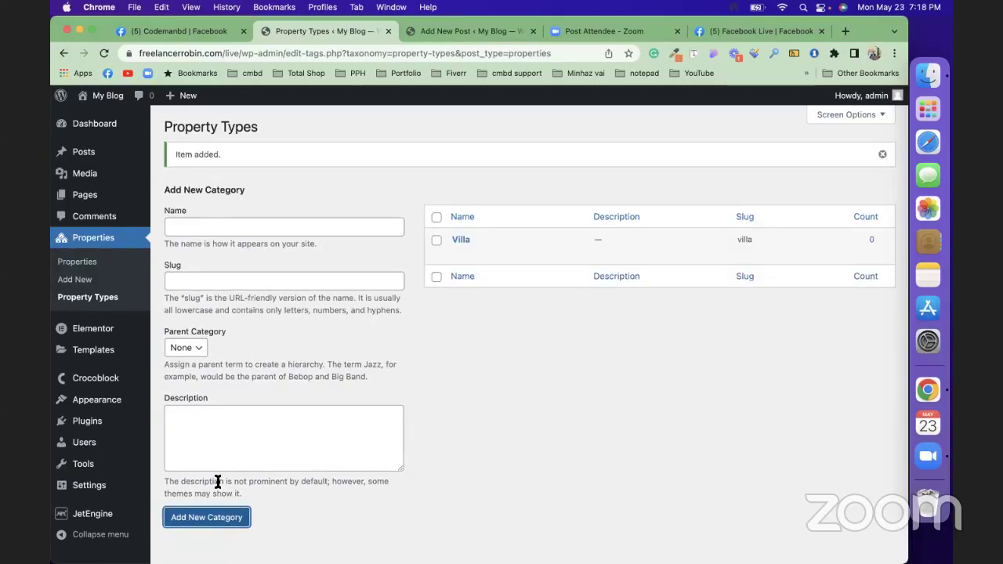
Add a property type category named Office space.
{"action": "left_click", "coordinate": [305, 230]}
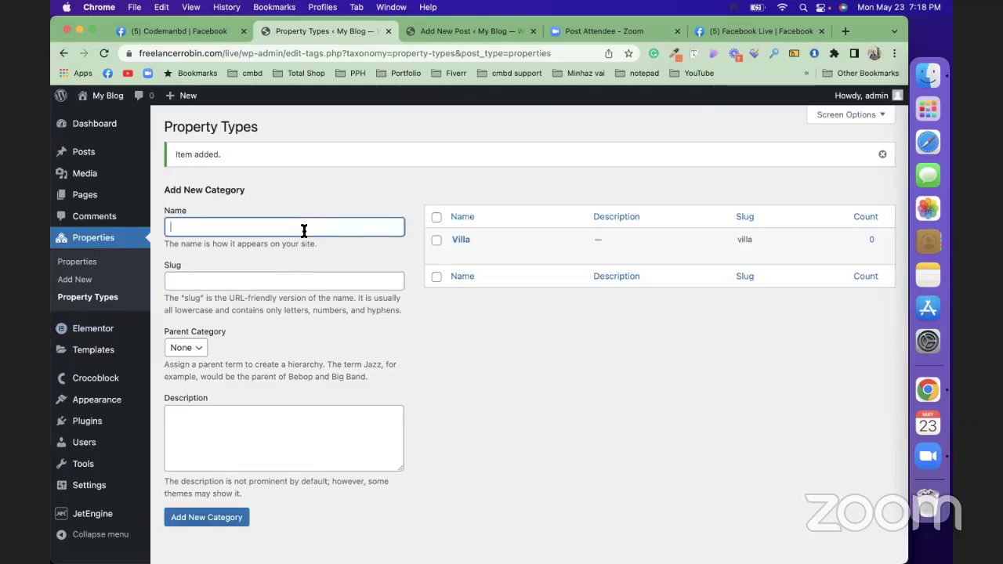
{"action": "type", "text": "Office space"}
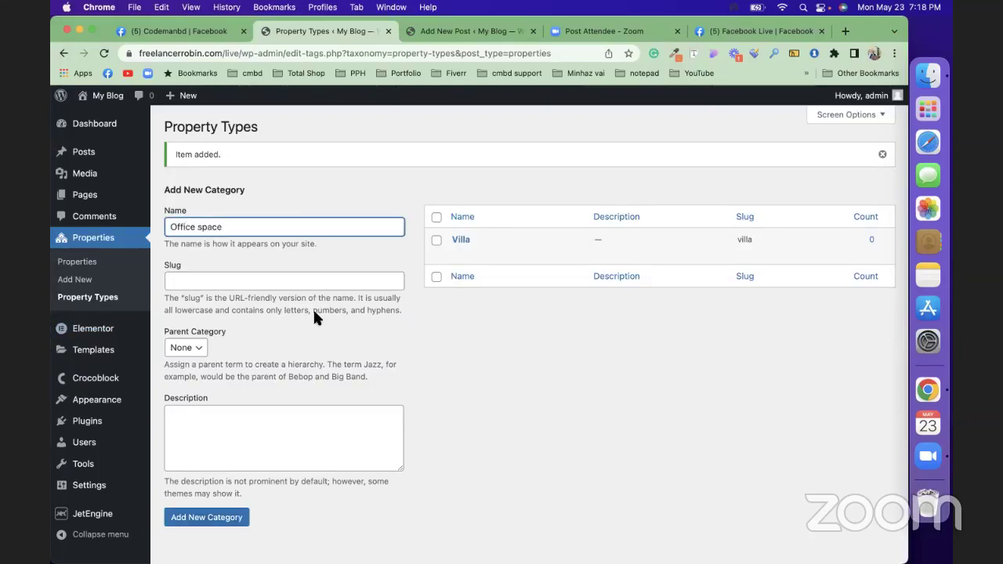
{"action": "scroll", "coordinate": [313, 314], "scroll_direction": "down", "scroll_amount": 1}
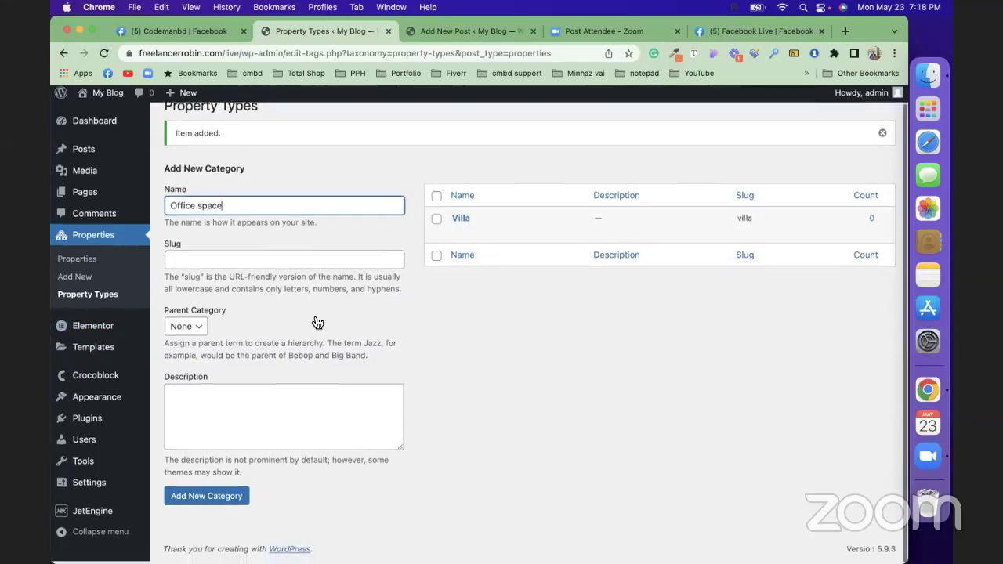
{"action": "left_click", "coordinate": [232, 505]}
Add two more property type categories named Shop and Flat.
{"action": "left_click", "coordinate": [243, 210]}
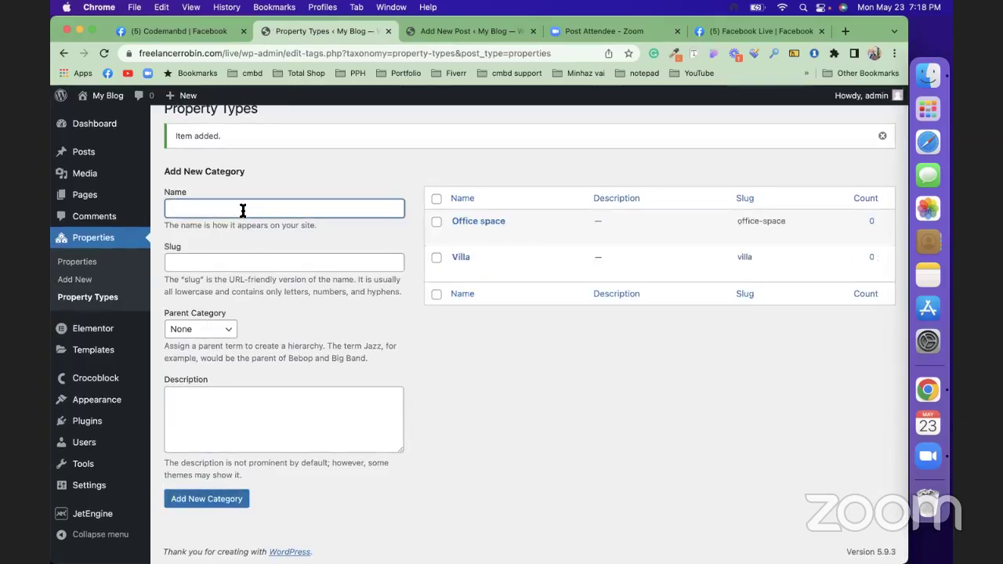
{"action": "type", "text": "Shop"}
{"action": "left_click", "coordinate": [217, 500]}
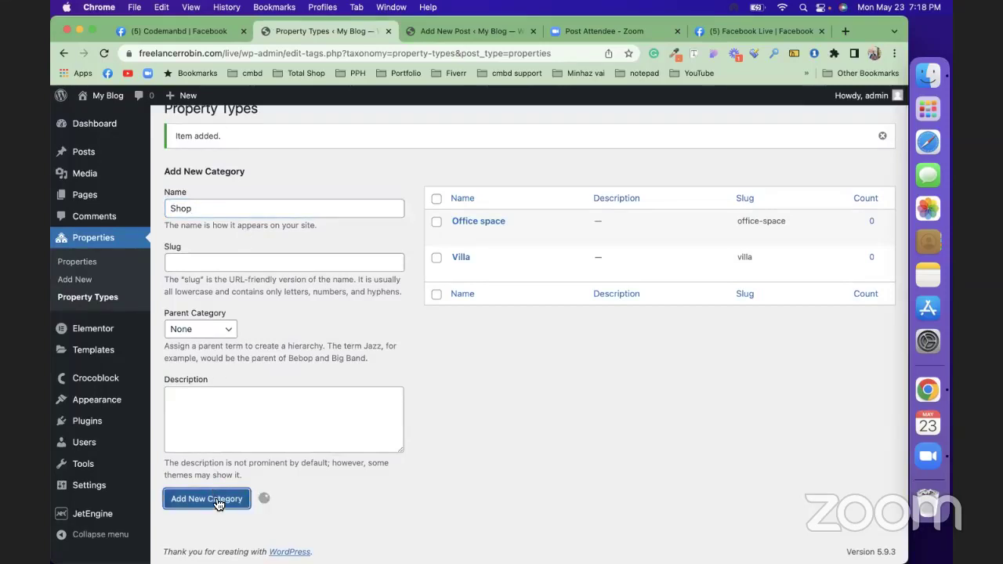
{"action": "left_click", "coordinate": [300, 210]}
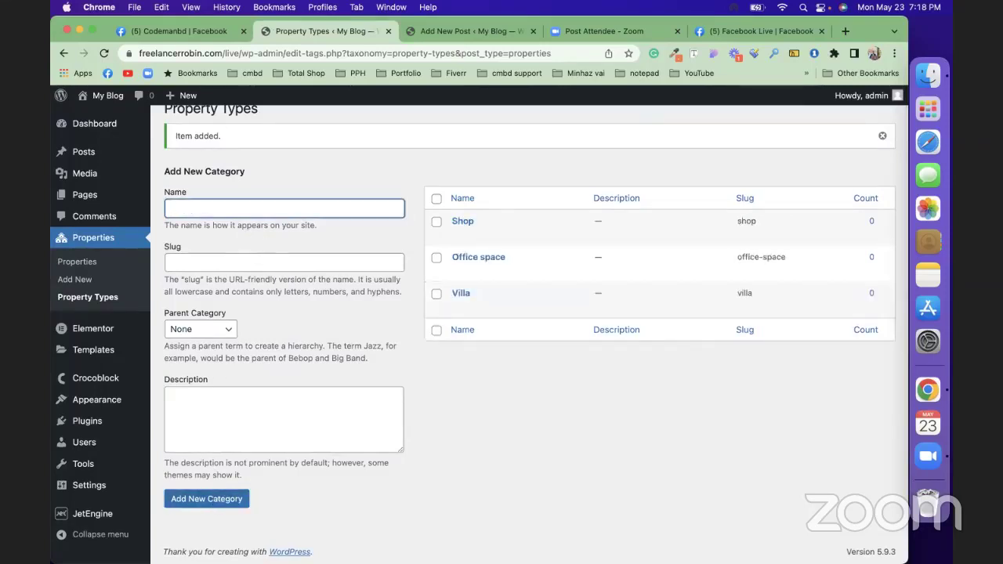
{"action": "type", "text": "Flat"}
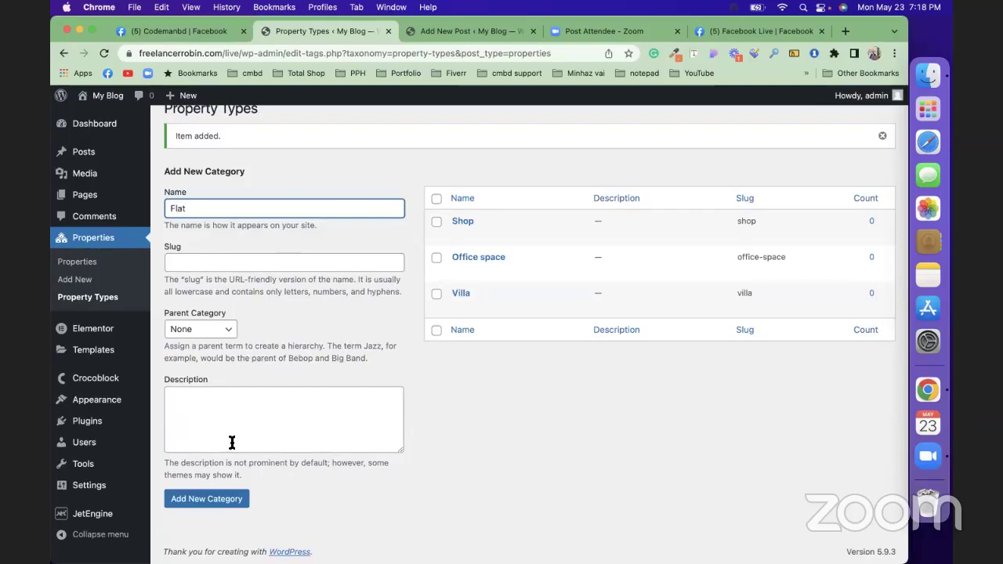
{"action": "left_click", "coordinate": [225, 500]}
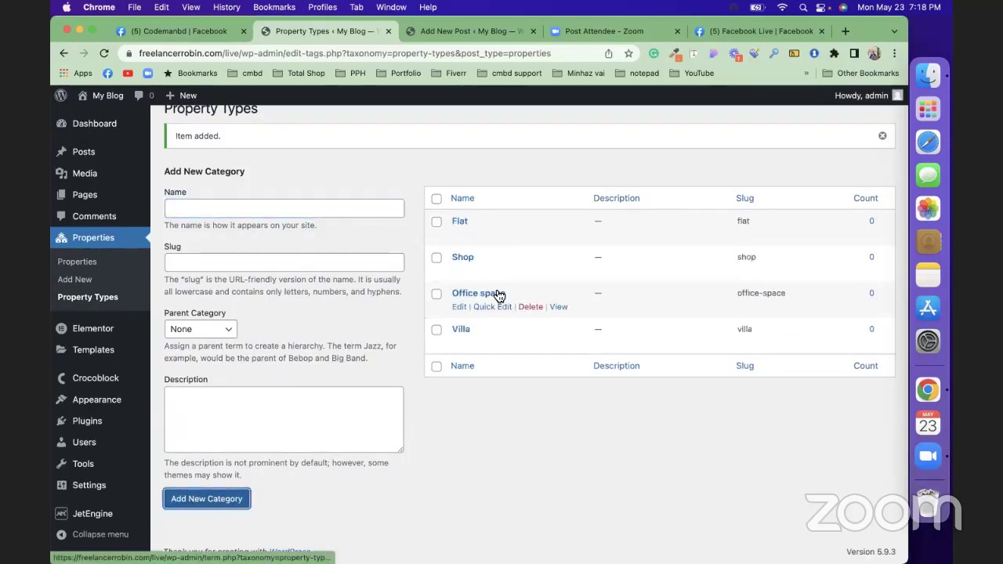
Reload the Add New Post page for Properties to check its Property Types box, then close that page.
{"action": "left_click", "coordinate": [444, 32]}
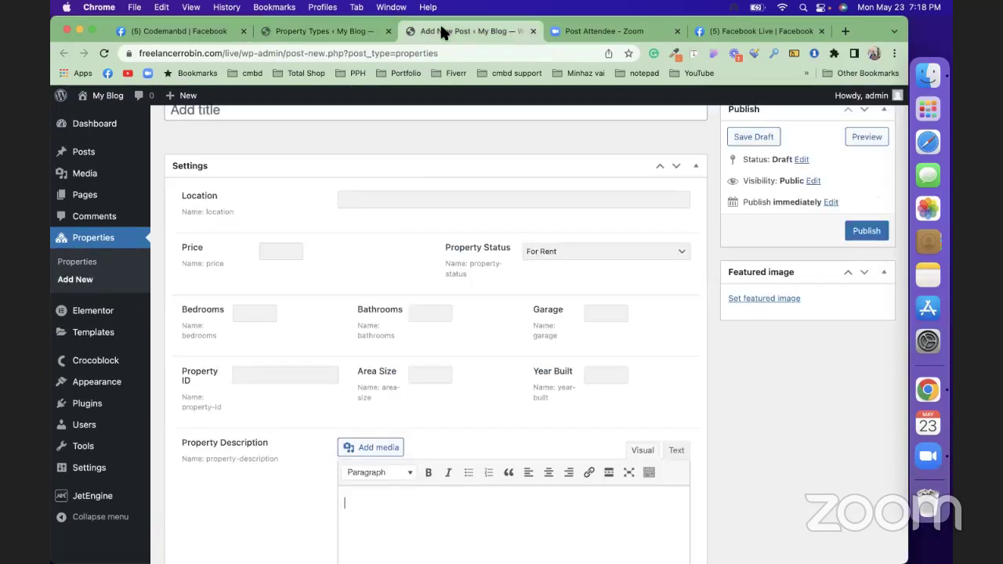
{"action": "key", "text": "super+r"}
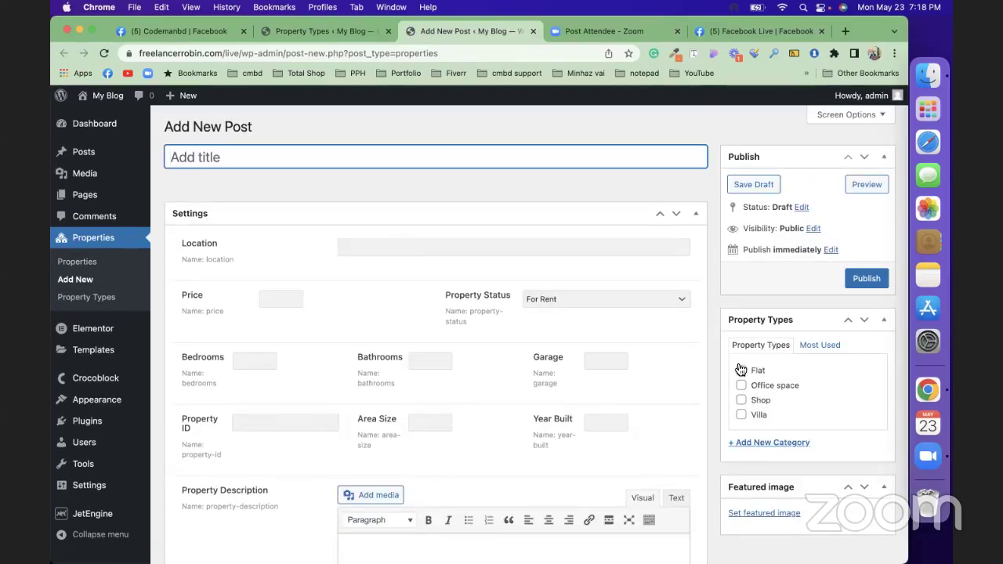
{"action": "left_click", "coordinate": [533, 32]}
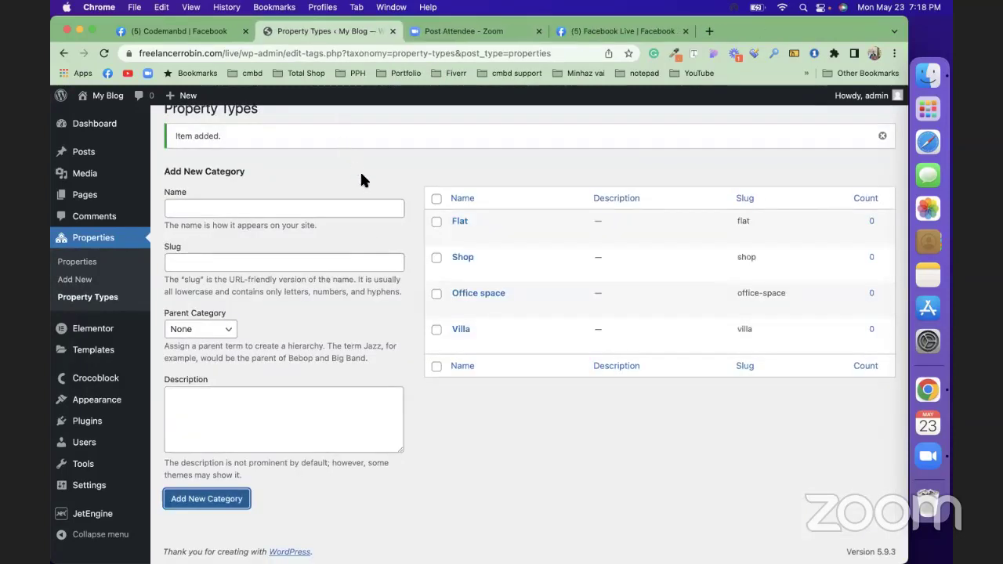
Start a new property post in a separate tab, title it CodemanBD Villa and fill in its location with the suggested address.
{"action": "scroll", "coordinate": [362, 181], "scroll_direction": "up", "scroll_amount": 1}
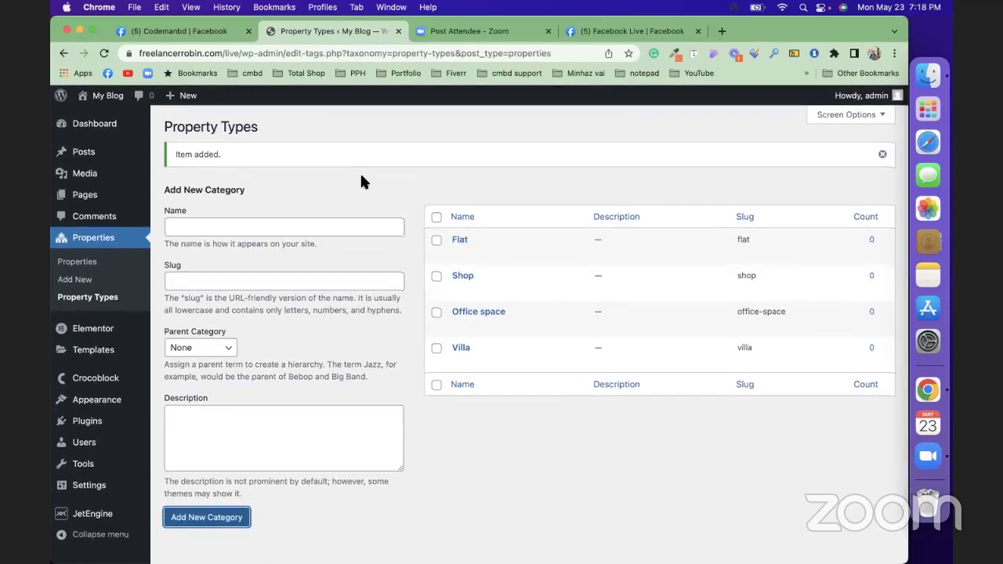
{"action": "mouse_move", "coordinate": [90, 324]}
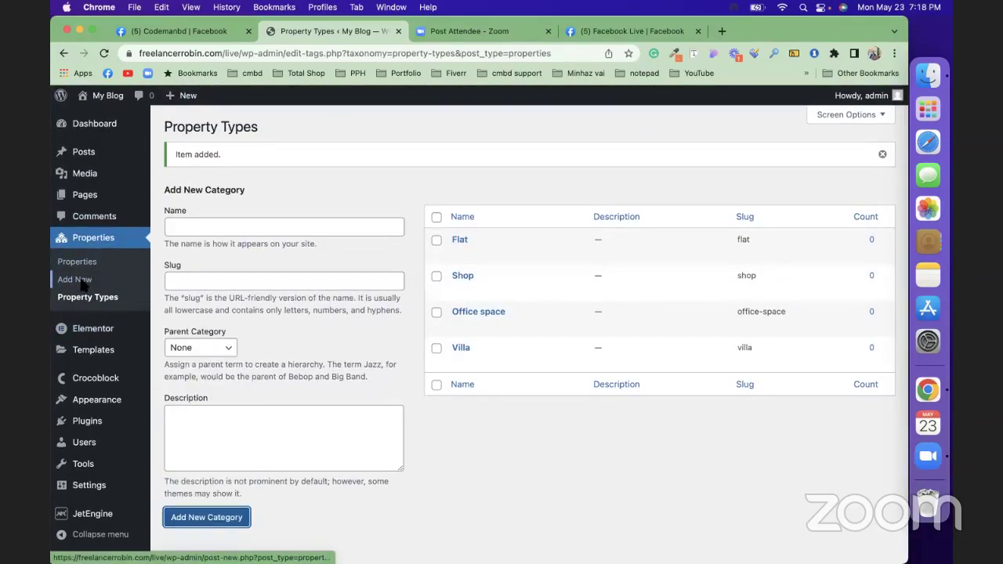
{"action": "right_click", "coordinate": [82, 283]}
{"action": "left_click", "coordinate": [118, 288]}
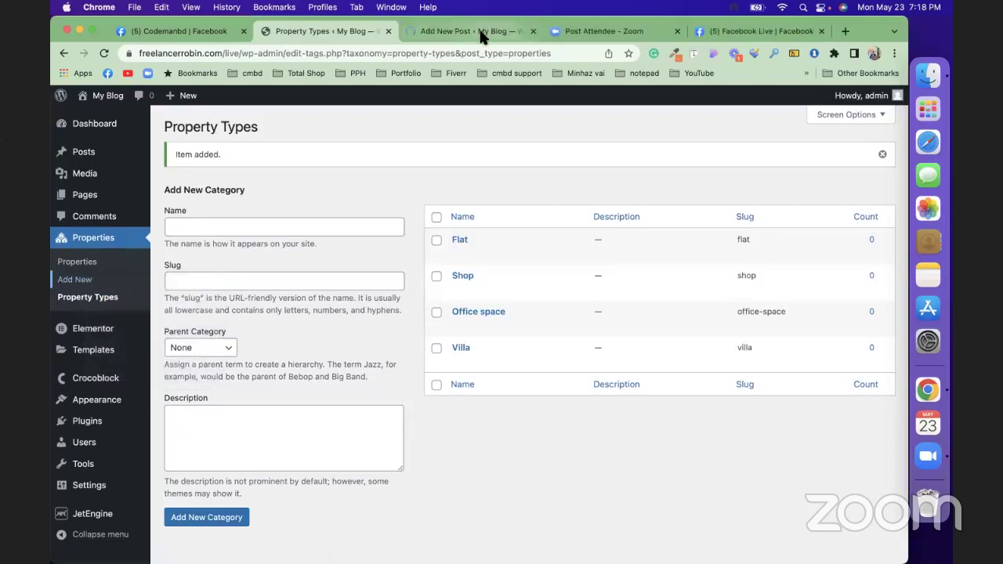
{"action": "left_click", "coordinate": [482, 33]}
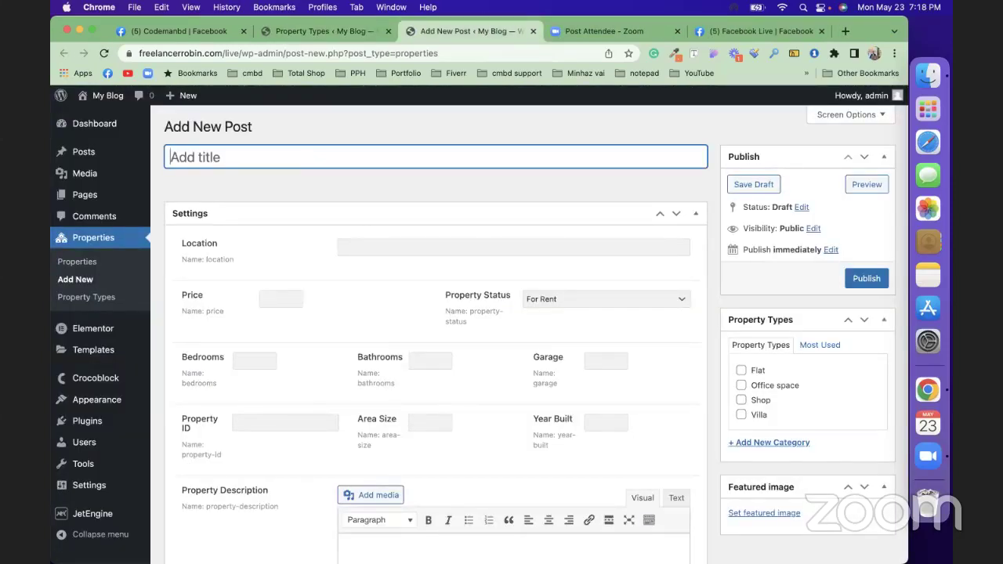
{"action": "type", "text": "CodemanB"}
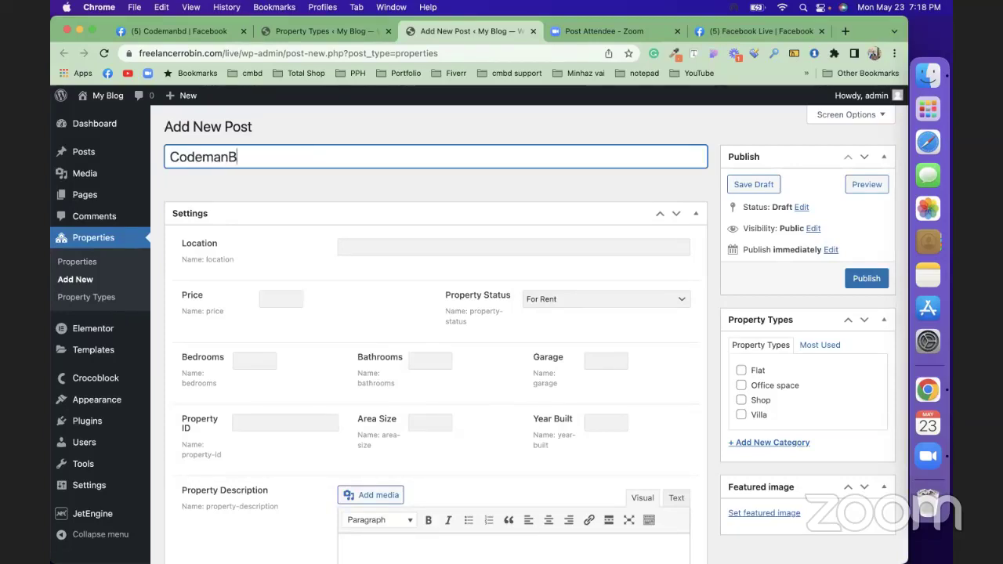
{"action": "type", "text": "D Villa"}
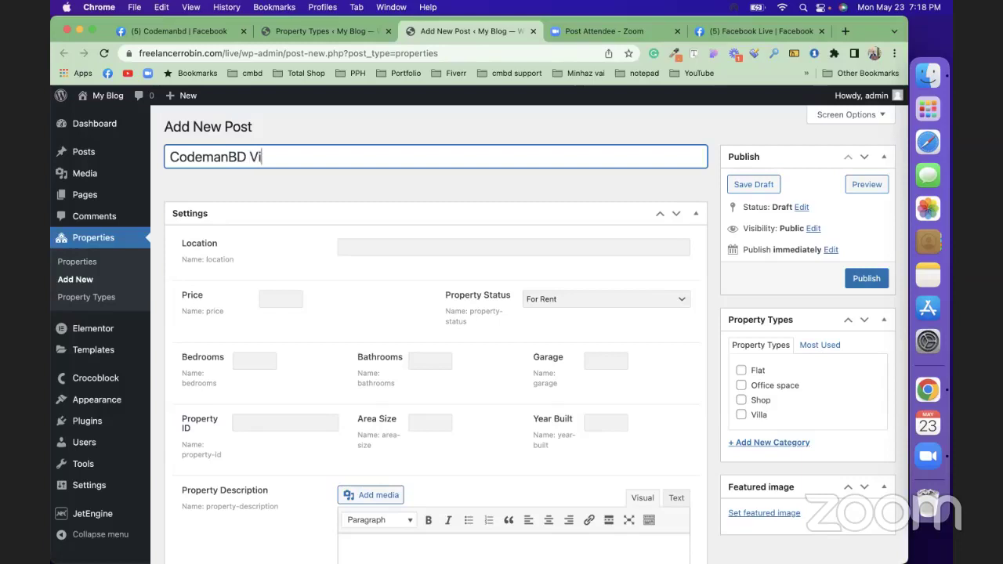
{"action": "left_click", "coordinate": [370, 247]}
{"action": "left_click", "coordinate": [436, 275]}
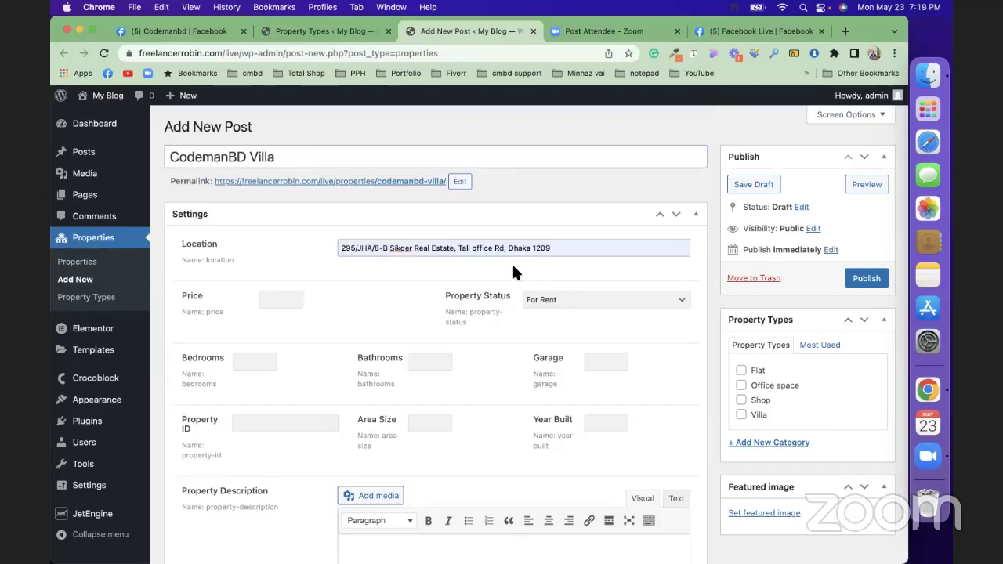
Set the property's price to 25000 and status to For Sell, and assign it the Villa property type.
{"action": "scroll", "coordinate": [316, 268], "scroll_direction": "down", "scroll_amount": 1}
{"action": "left_click", "coordinate": [285, 296]}
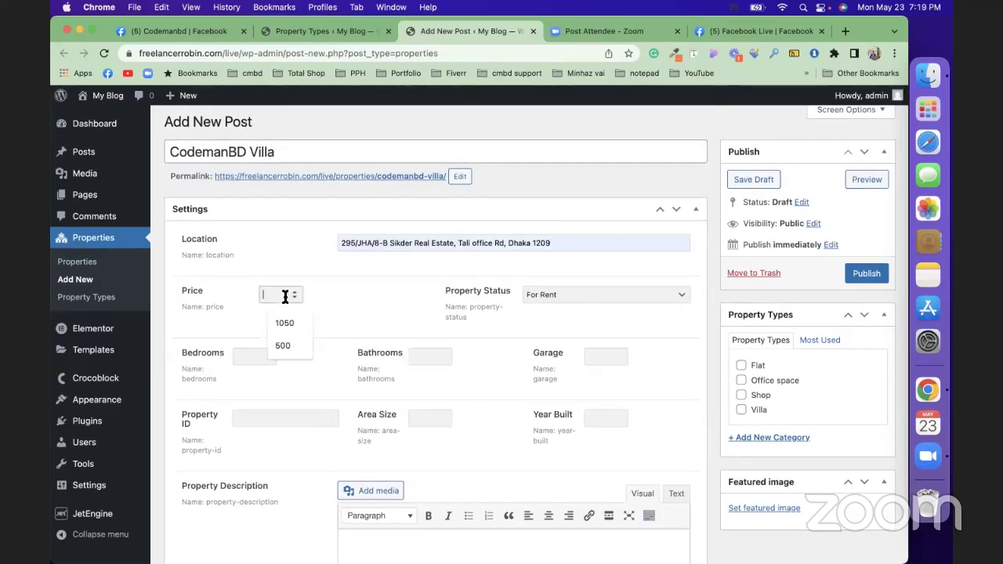
{"action": "type", "text": "15"}
{"action": "type", "text": "000"}
{"action": "left_click", "coordinate": [564, 296]}
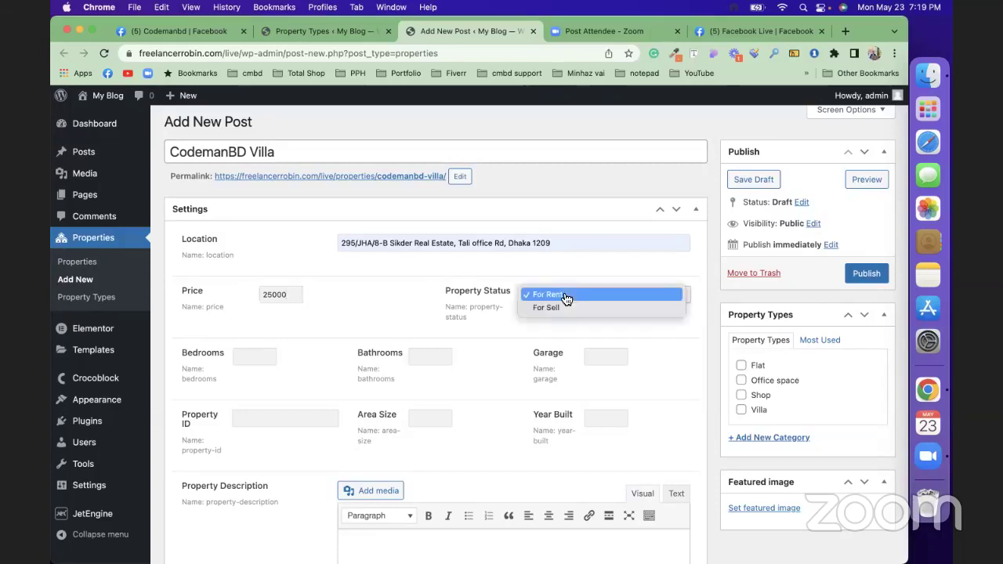
{"action": "left_click", "coordinate": [567, 308]}
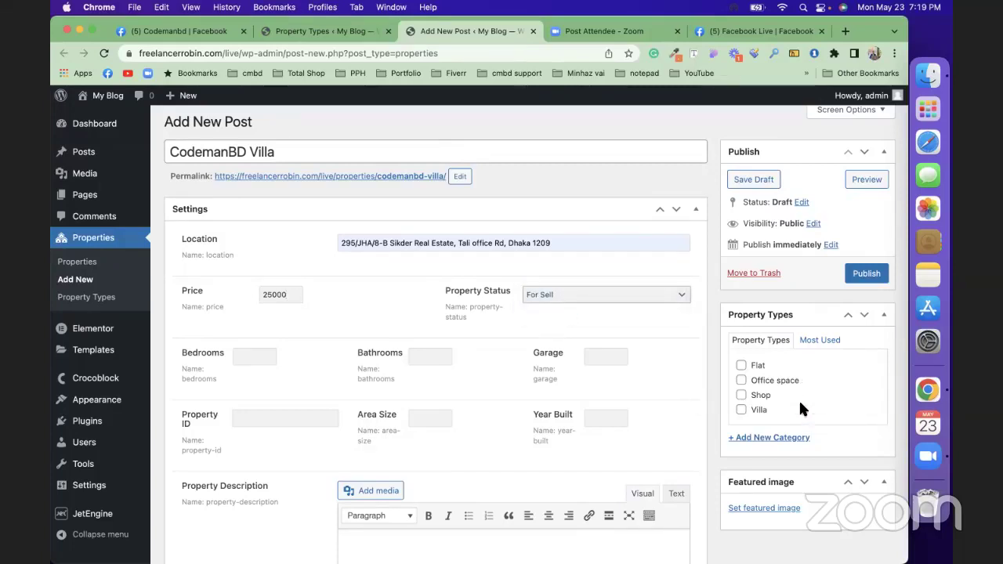
{"action": "left_click", "coordinate": [756, 413]}
Set the property's bedrooms to 5, bathrooms to 4 and garage to 1.
{"action": "scroll", "coordinate": [580, 389], "scroll_direction": "down", "scroll_amount": 2}
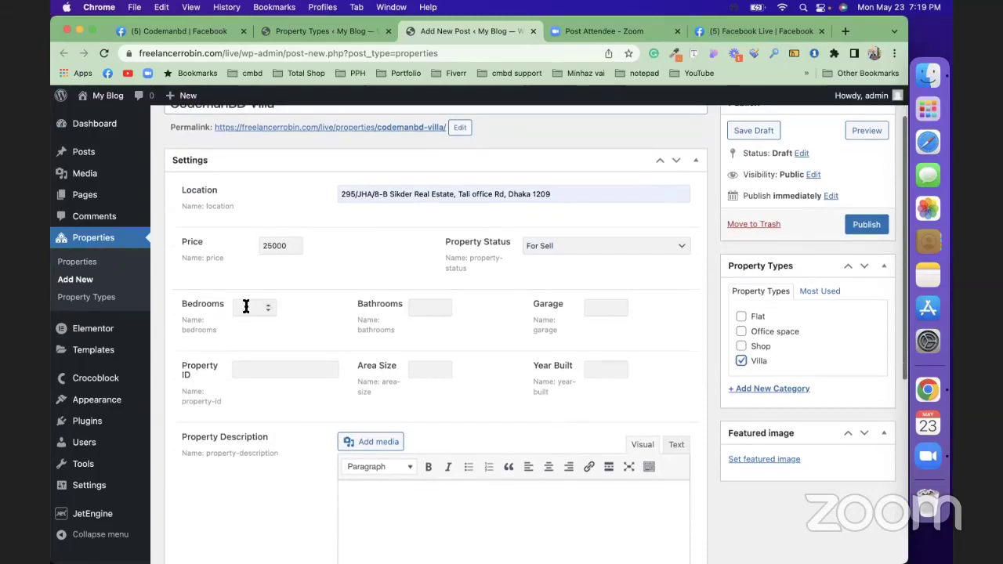
{"action": "left_click", "coordinate": [245, 306]}
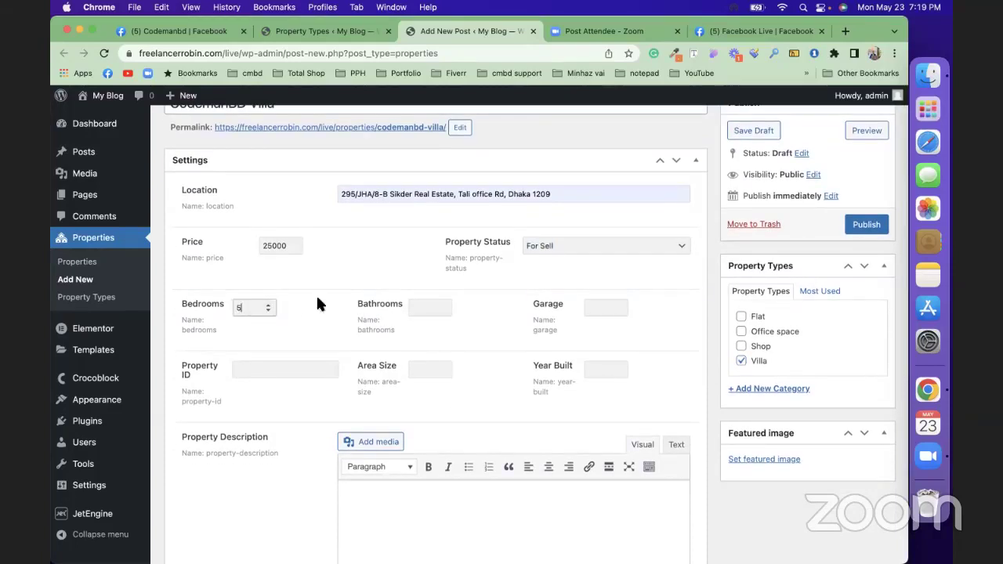
{"action": "left_click", "coordinate": [413, 308]}
{"action": "left_click", "coordinate": [605, 308]}
{"action": "type", "text": "1"}
Set the property ID to CMBD-01, the area size to 1900 and the year built to 1995.
{"action": "left_click", "coordinate": [266, 371]}
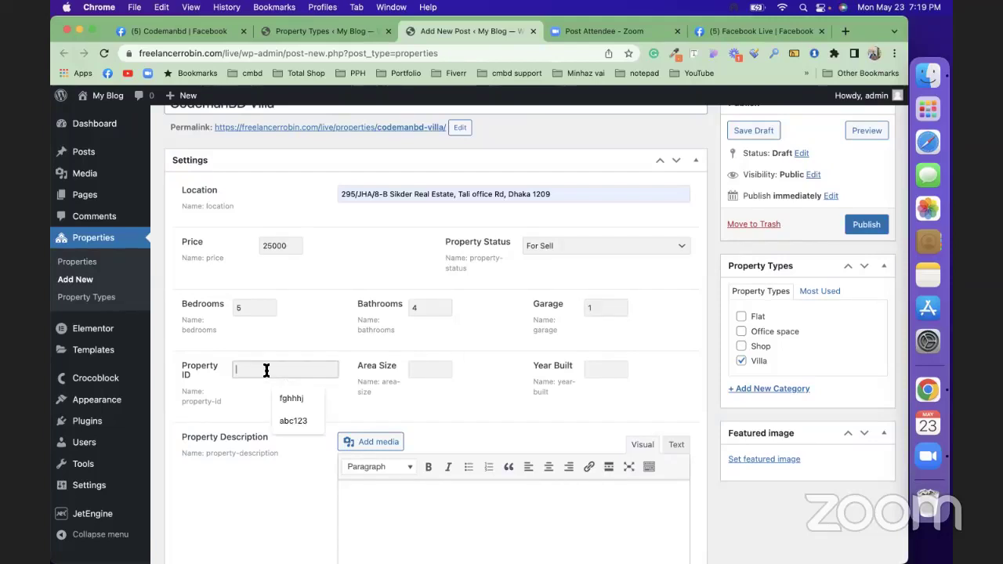
{"action": "type", "text": "CMBD-01"}
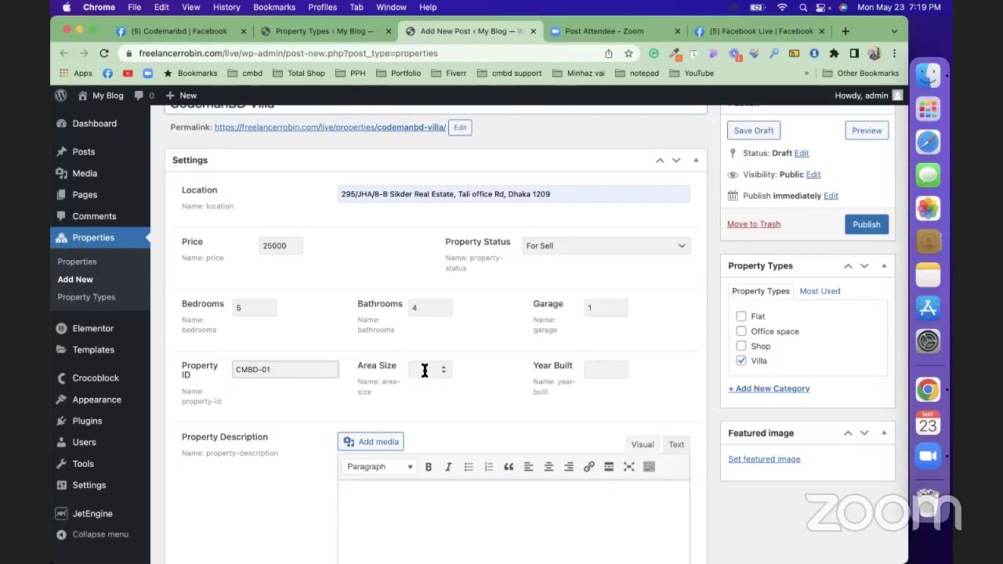
{"action": "left_click", "coordinate": [424, 369]}
{"action": "left_click", "coordinate": [435, 421]}
{"action": "left_click", "coordinate": [600, 372]}
{"action": "type", "text": "1995"}
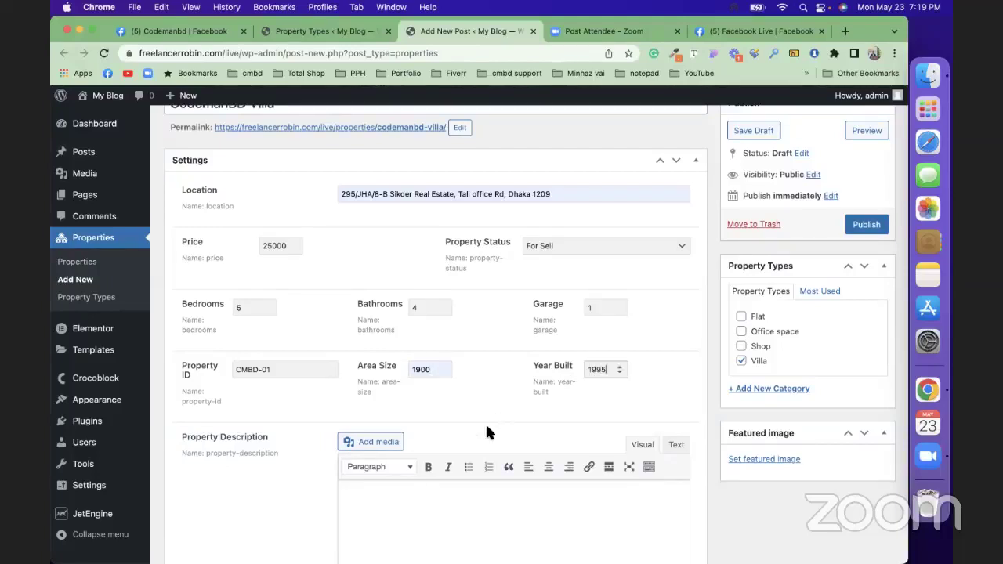
Ready the empty property description for text, search the web for lorem ipsum in a new tab and open lipsum.com.
{"action": "scroll", "coordinate": [485, 422], "scroll_direction": "down", "scroll_amount": 3}
{"action": "left_click", "coordinate": [433, 354]}
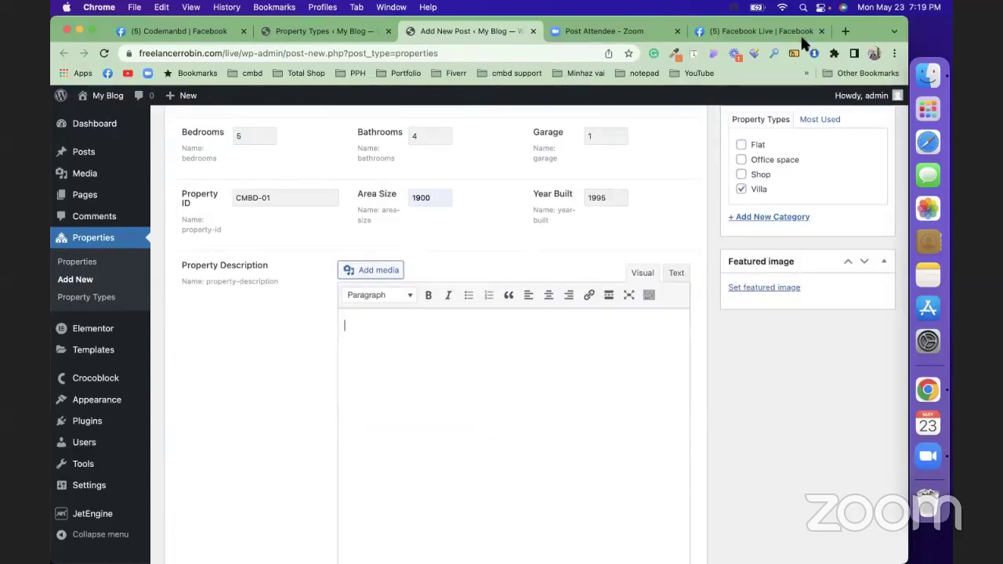
{"action": "left_click", "coordinate": [845, 31]}
{"action": "type", "text": "lorem ipsum"}
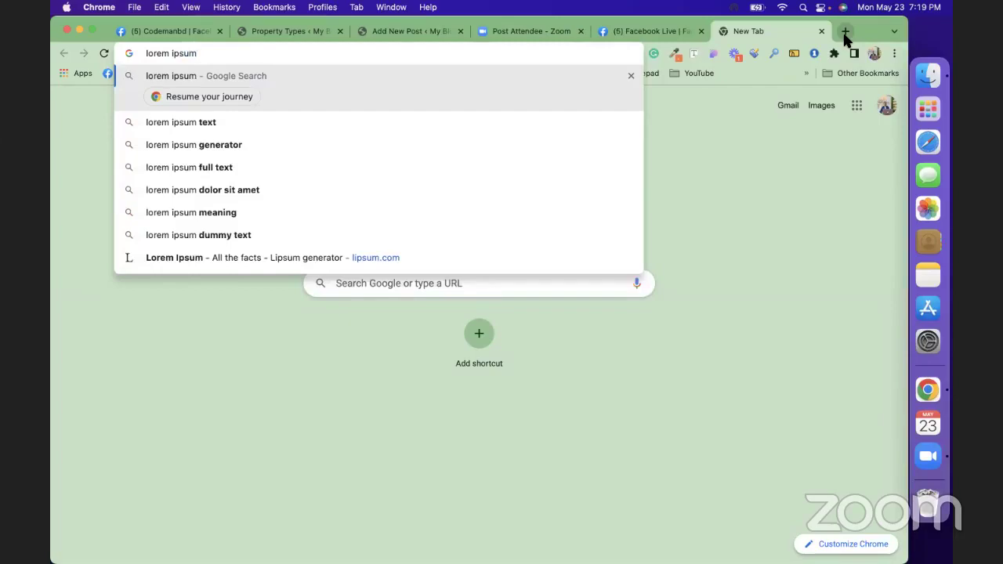
{"action": "key", "text": "Return"}
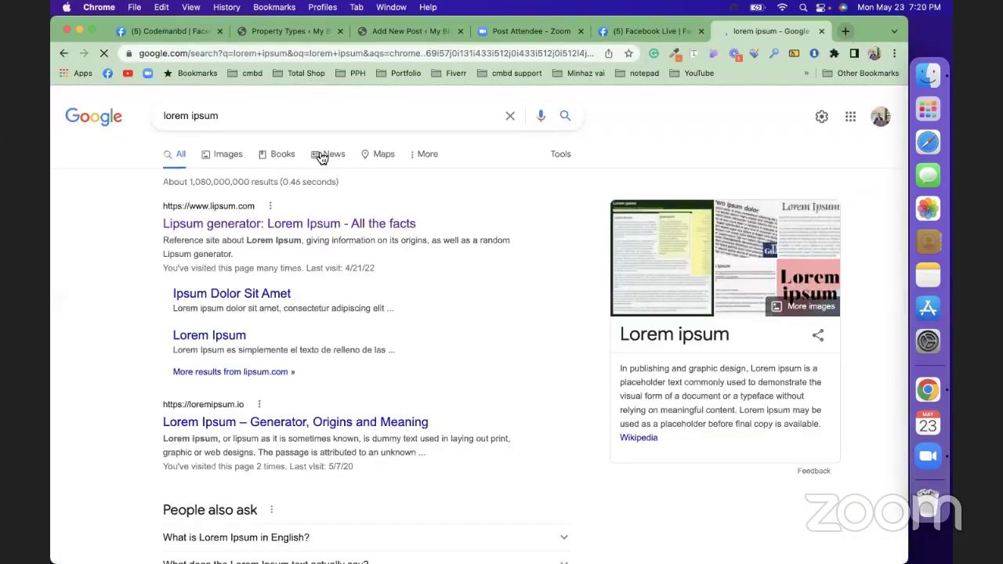
{"action": "left_click", "coordinate": [284, 225]}
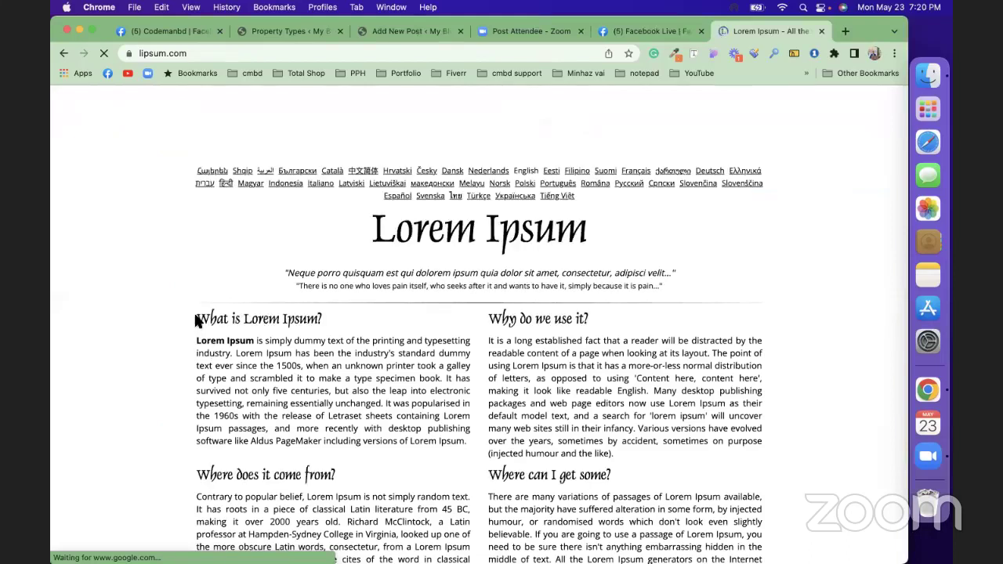
Copy the "What is Lorem Ipsum?" and "Why do we use it?" sections and paste them into the property description.
{"action": "left_click_drag", "start_coordinate": [197, 321], "coordinate": [650, 471]}
{"action": "key", "text": "super+c"}
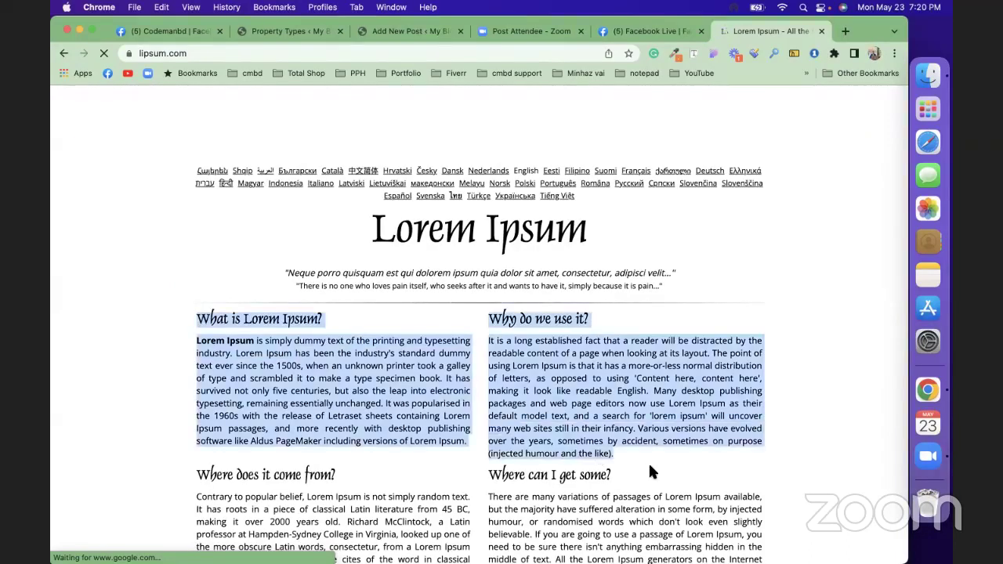
{"action": "left_click", "coordinate": [383, 31]}
{"action": "key", "text": "super+v"}
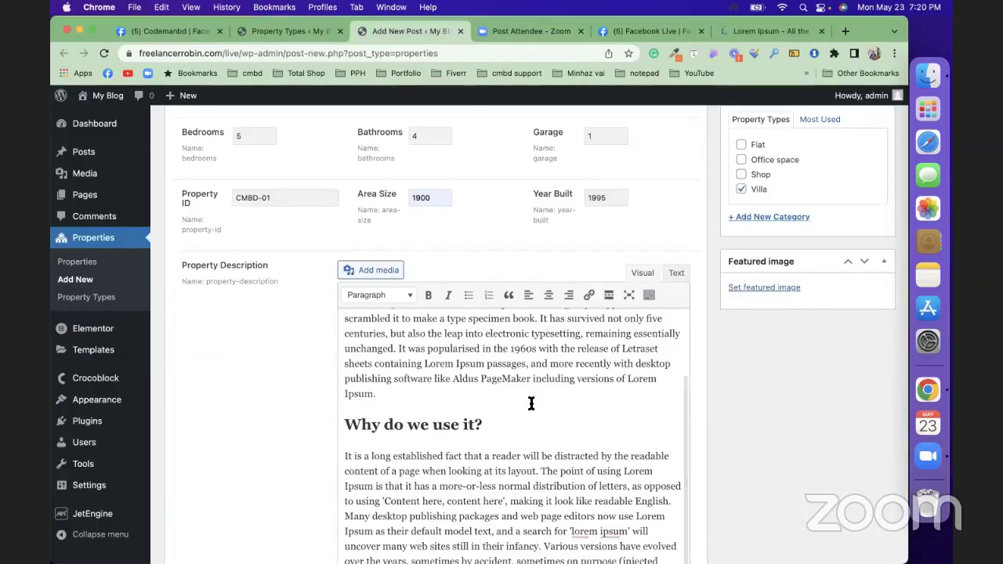
Upload the seven Desktop images from bathroom-02-1240x720.jpeg to living-00-1240x720.jpeg and set exterior-05.jpeg as the featured image.
{"action": "scroll", "coordinate": [800, 438], "scroll_direction": "down", "scroll_amount": 2}
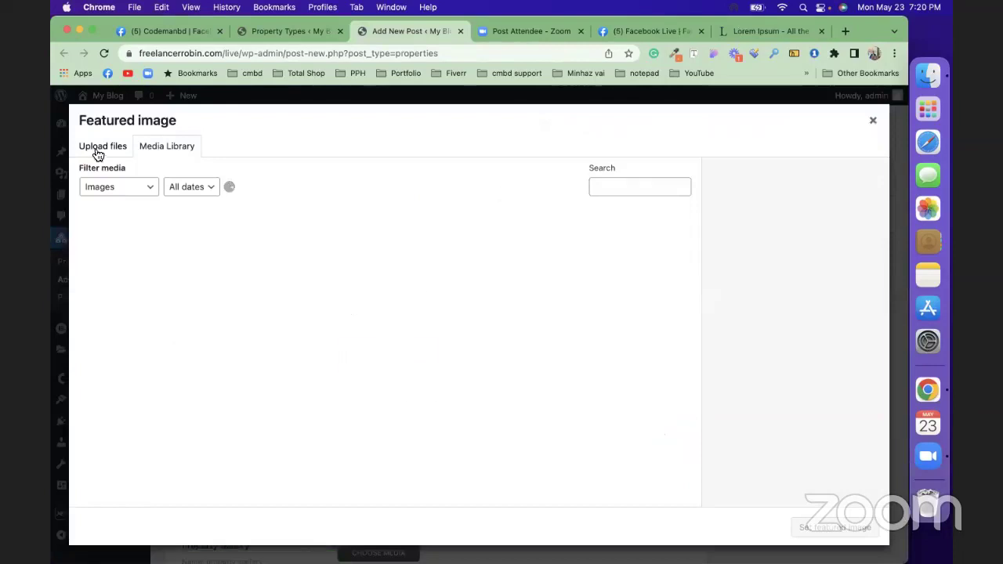
{"action": "left_click", "coordinate": [92, 149]}
{"action": "left_click", "coordinate": [446, 332]}
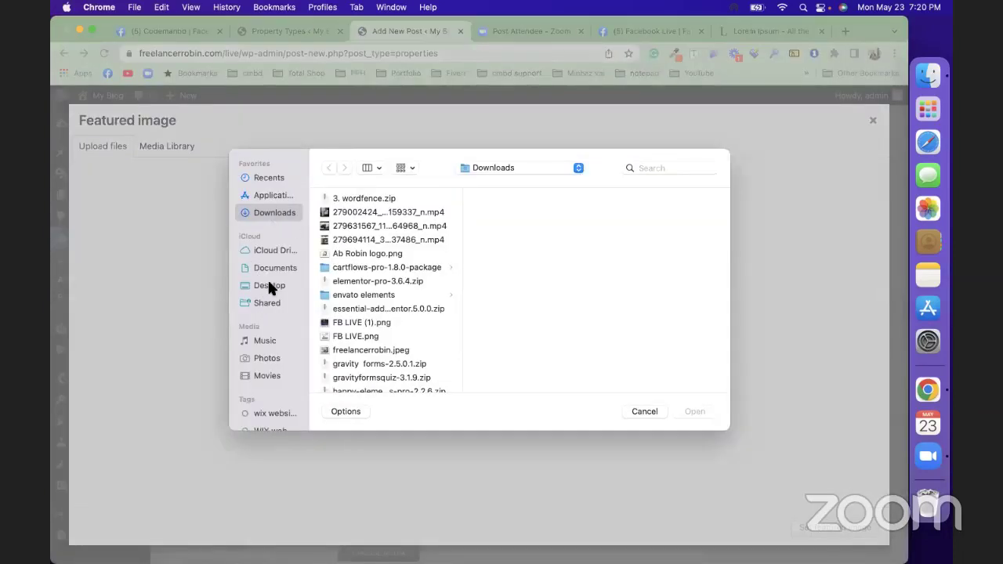
{"action": "left_click", "coordinate": [269, 285]}
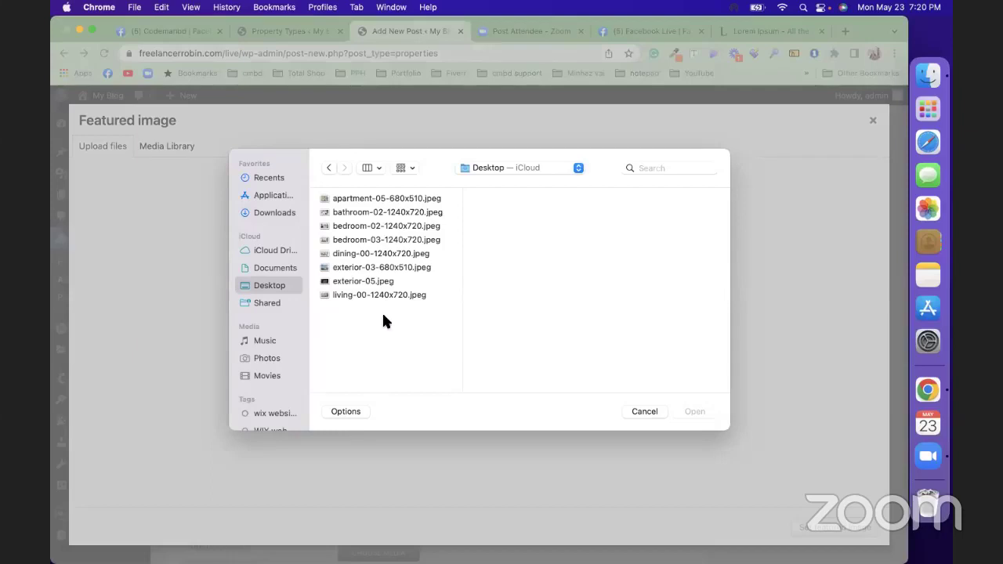
{"action": "left_click_drag", "start_coordinate": [384, 317], "coordinate": [384, 210]}
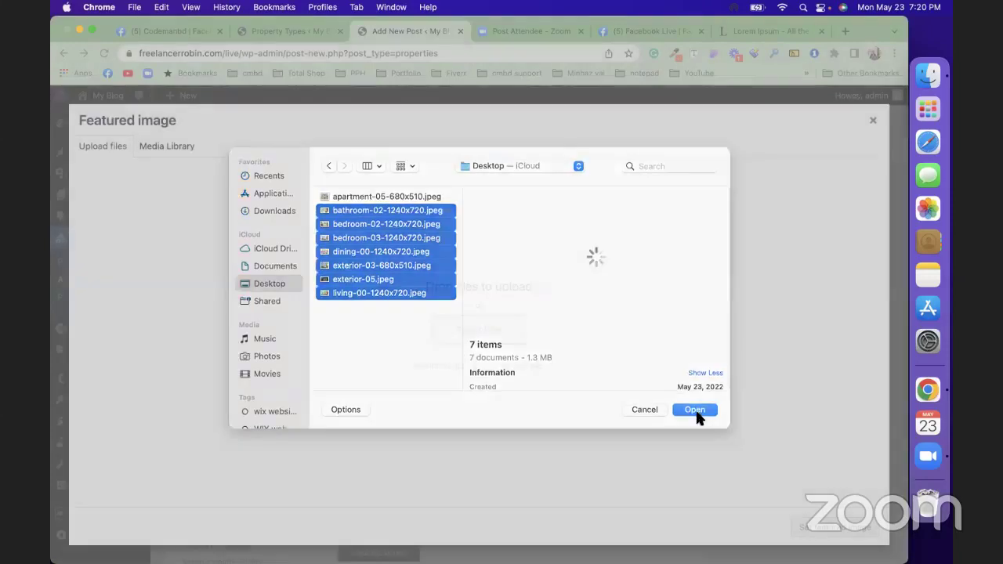
{"action": "left_click", "coordinate": [696, 414]}
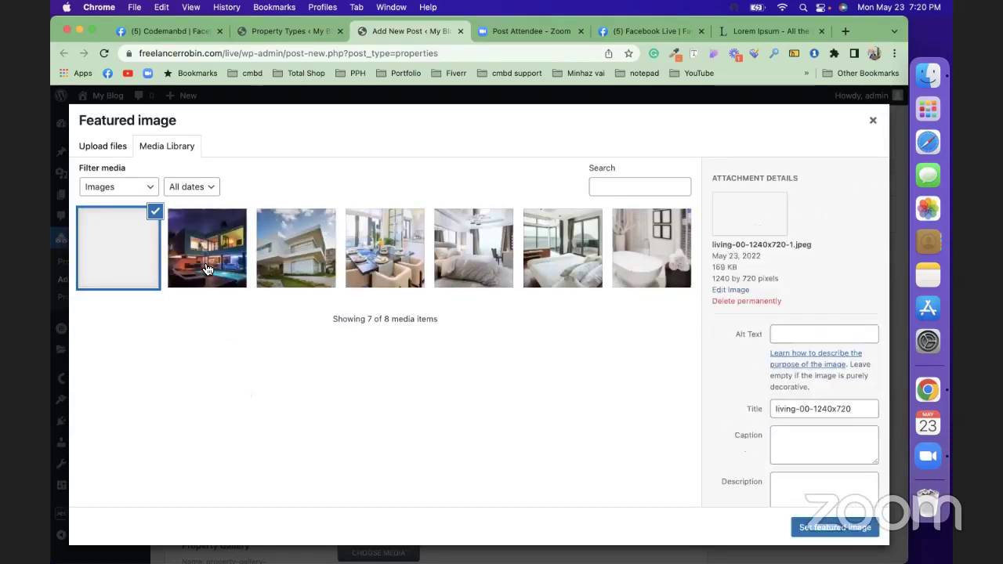
{"action": "left_click", "coordinate": [207, 270]}
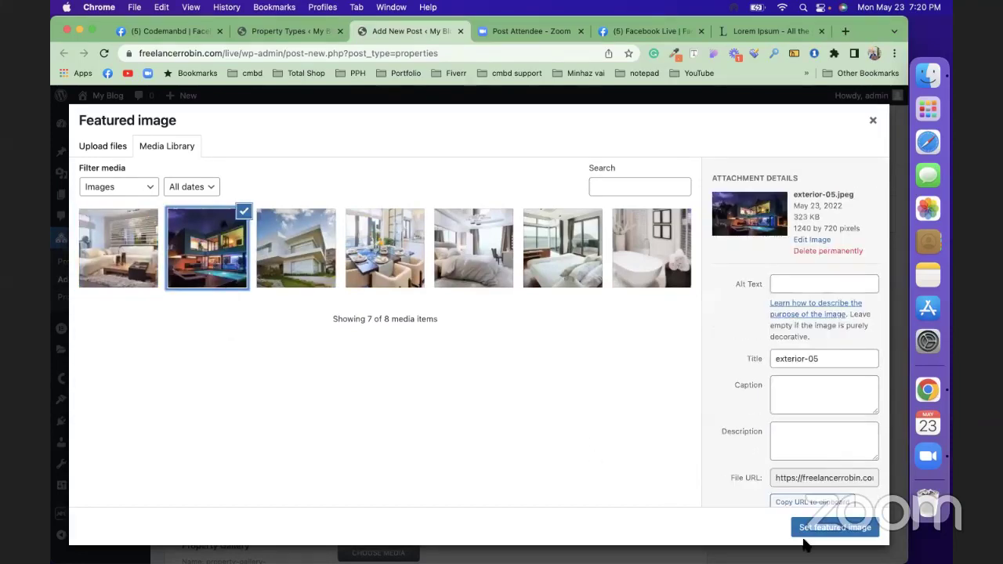
{"action": "left_click", "coordinate": [829, 528]}
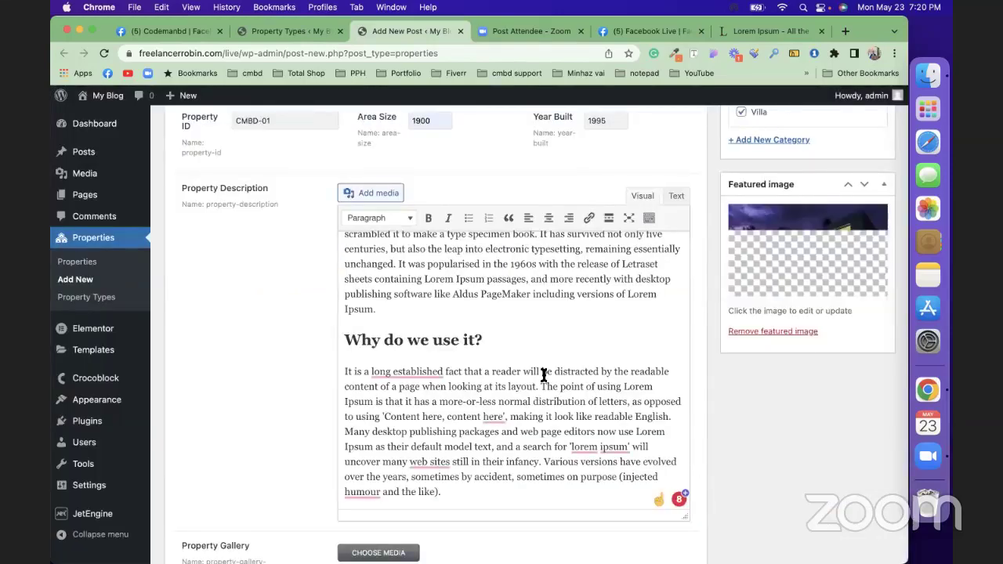
Add the living room, daytime exterior, dining, two bedroom and bathroom images to the Property Gallery.
{"action": "scroll", "coordinate": [544, 377], "scroll_direction": "down", "scroll_amount": 2}
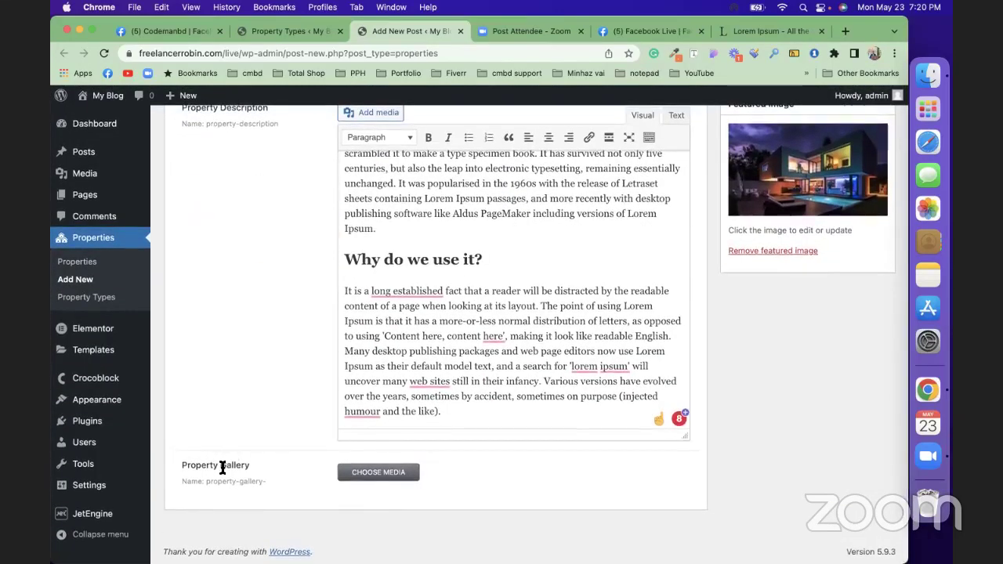
{"action": "left_click", "coordinate": [380, 475]}
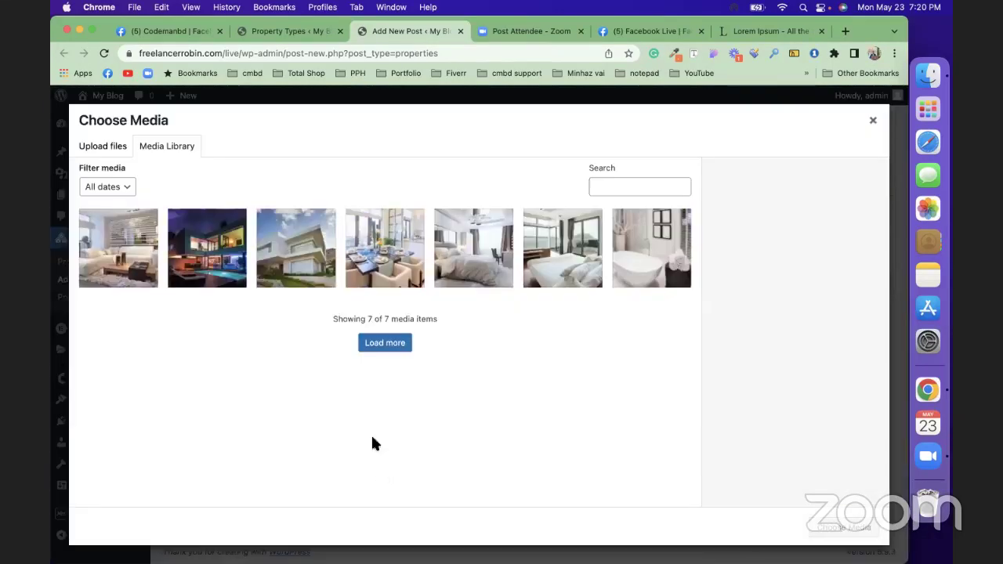
{"action": "left_click", "coordinate": [137, 235]}
{"action": "left_click", "coordinate": [291, 254]}
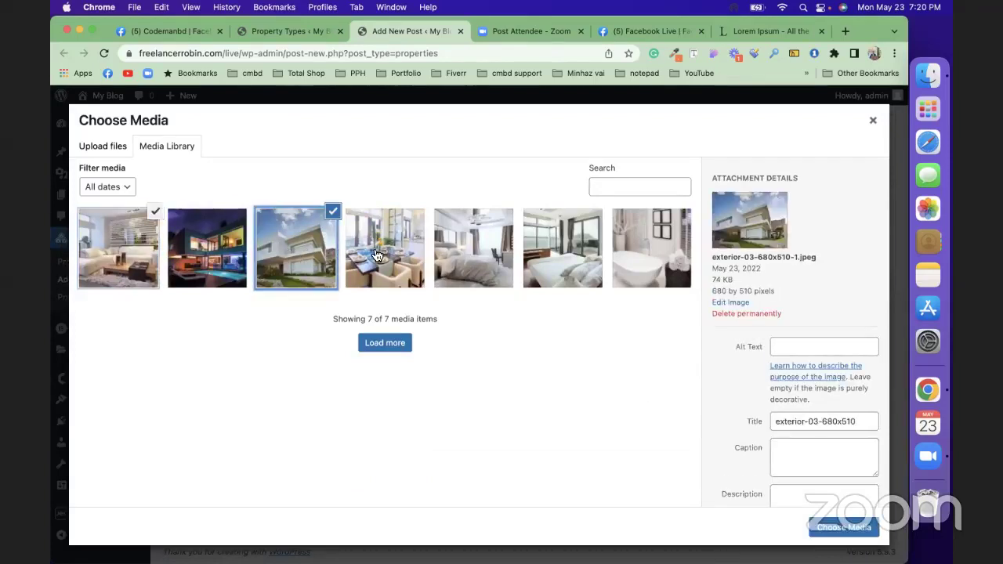
{"action": "left_click", "coordinate": [380, 255]}
{"action": "left_click", "coordinate": [480, 271]}
{"action": "left_click", "coordinate": [565, 270]}
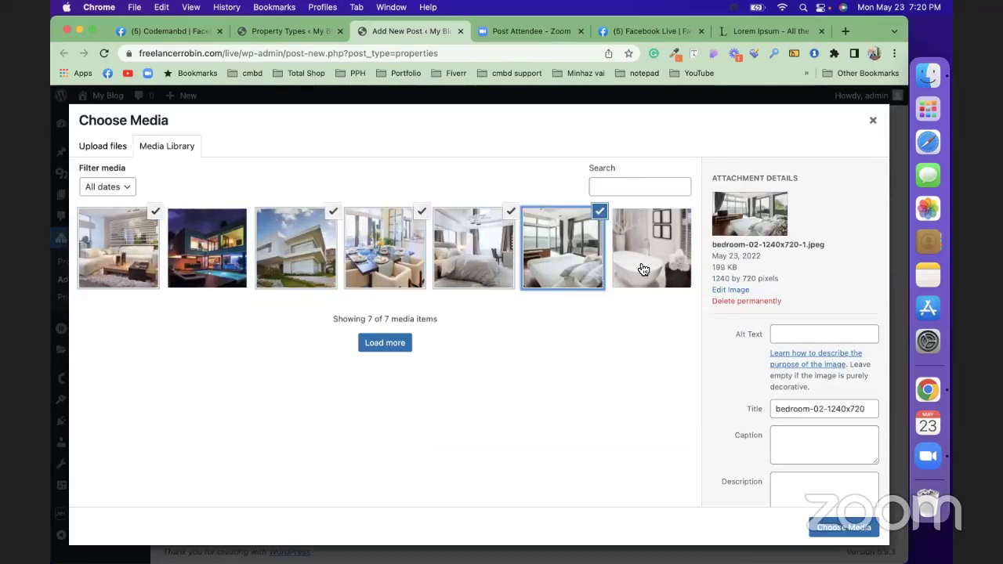
{"action": "left_click", "coordinate": [644, 270]}
{"action": "left_click", "coordinate": [822, 534]}
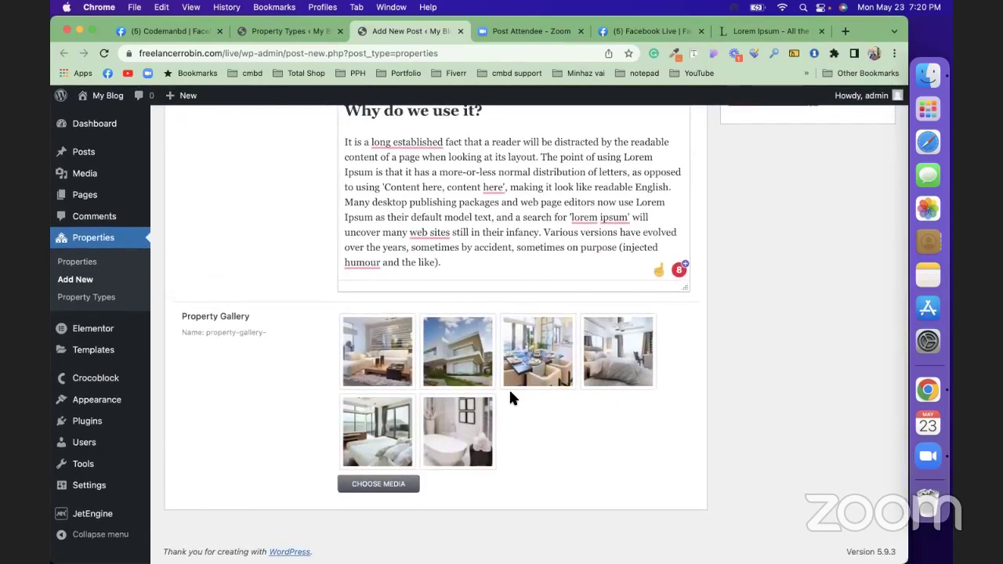
{"action": "scroll", "coordinate": [509, 396], "scroll_direction": "up", "scroll_amount": 10}
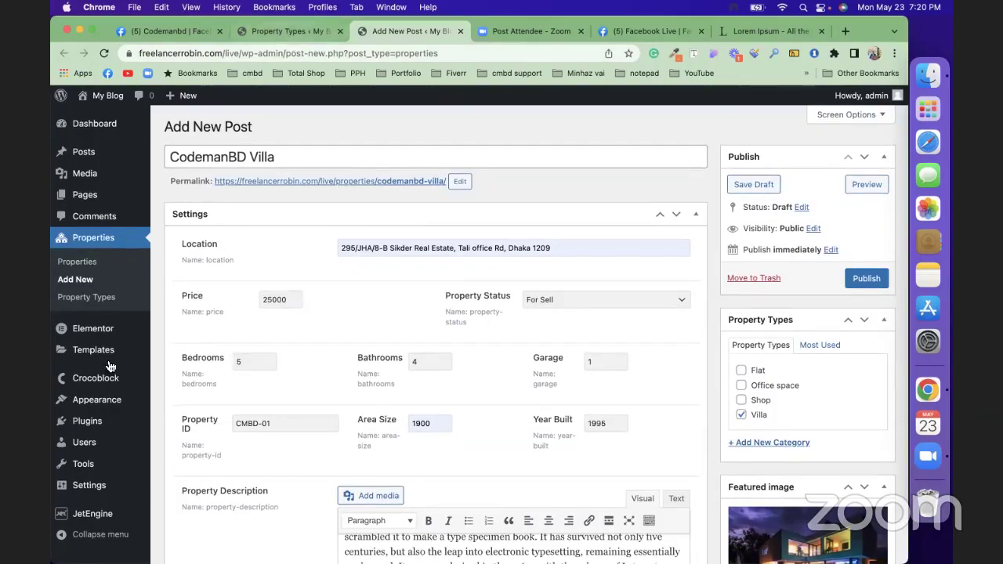
{"action": "scroll", "coordinate": [118, 423], "scroll_direction": "down", "scroll_amount": 3}
{"action": "mouse_move", "coordinate": [92, 513]}
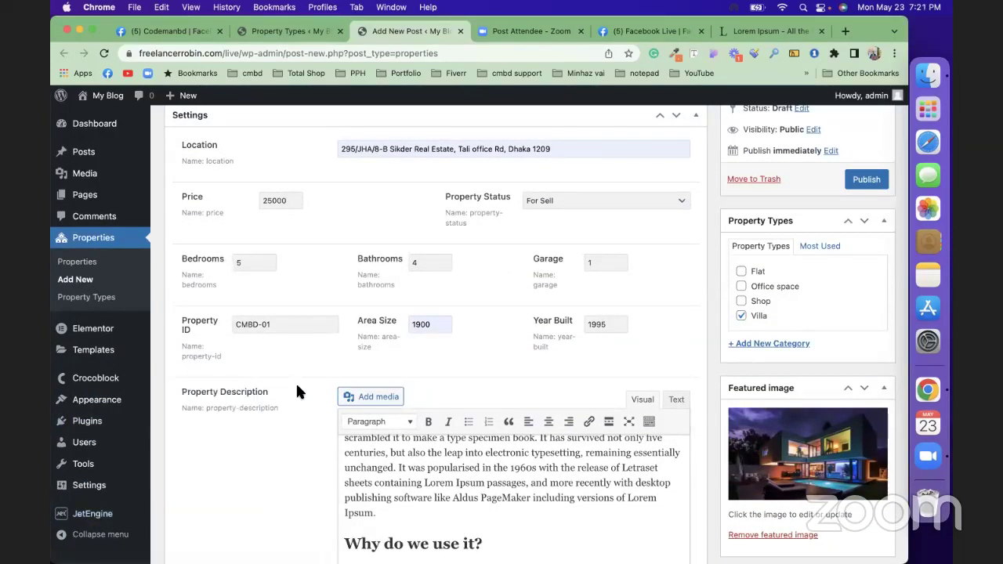
Publish the CodemanBD Villa property and open its live page.
{"action": "scroll", "coordinate": [297, 387], "scroll_direction": "up", "scroll_amount": 3}
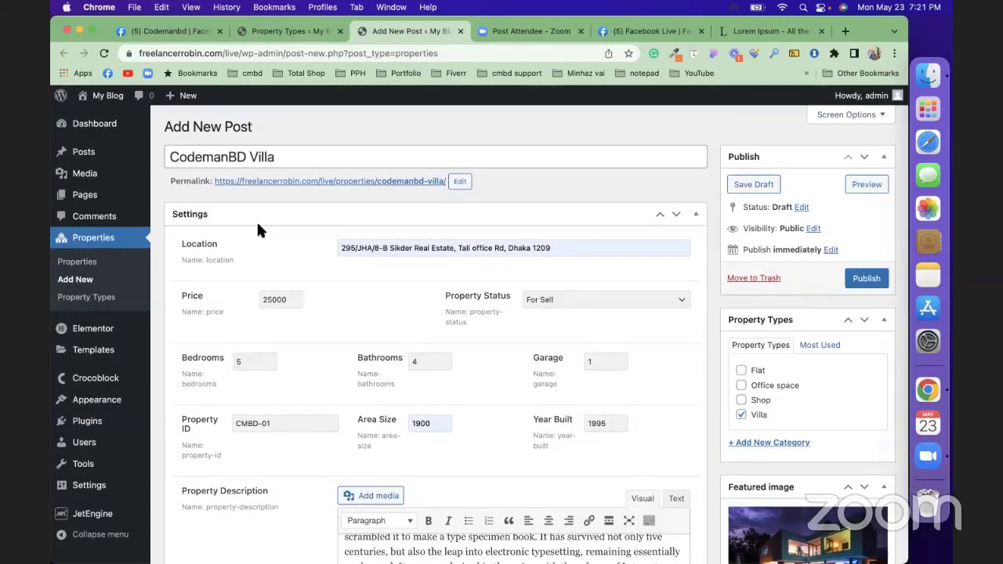
{"action": "left_click", "coordinate": [864, 281]}
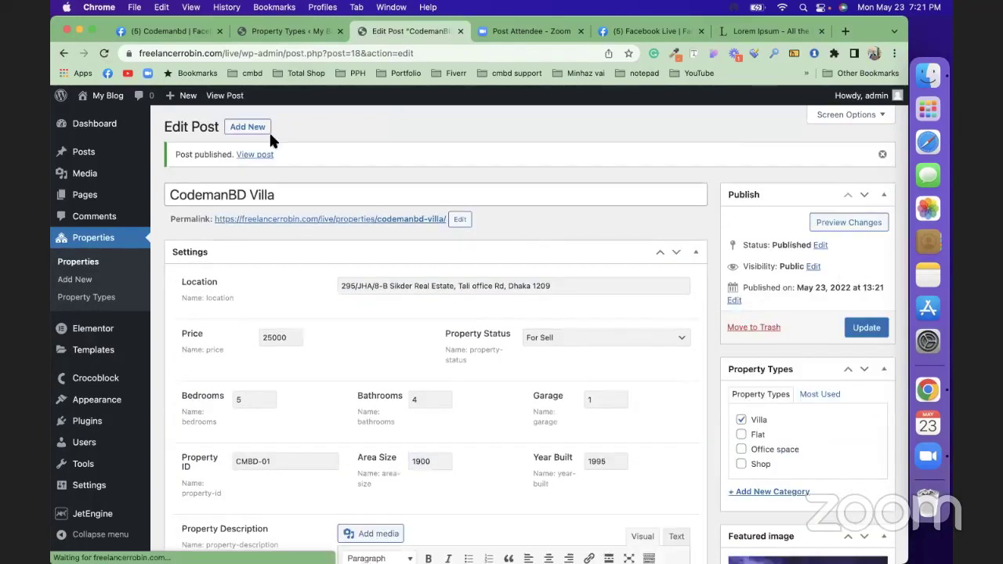
{"action": "left_click", "coordinate": [260, 155]}
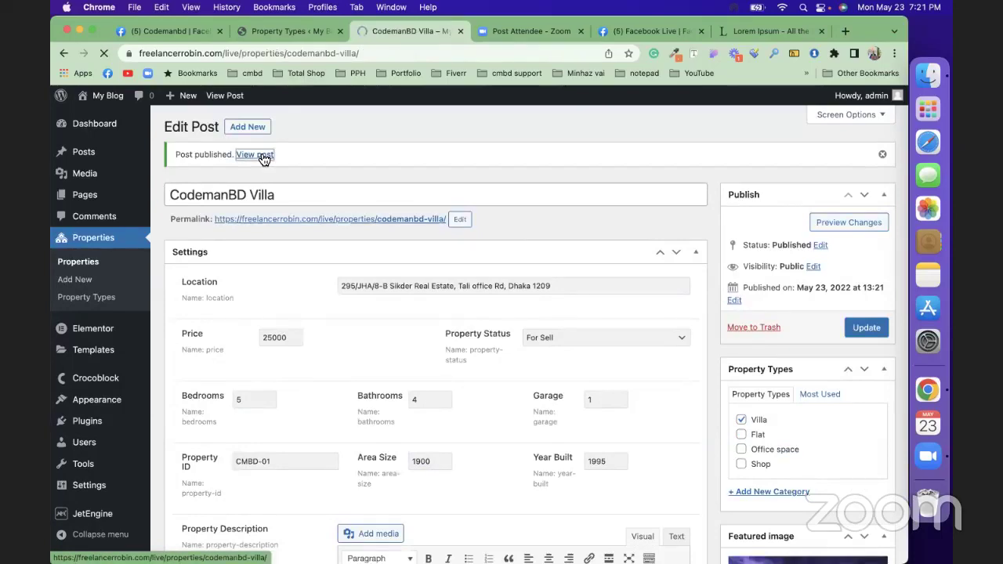
Examine the live CodemanBD Villa page from title to footer to check which property content it shows.
{"action": "scroll", "coordinate": [488, 287], "scroll_direction": "down", "scroll_amount": 10}
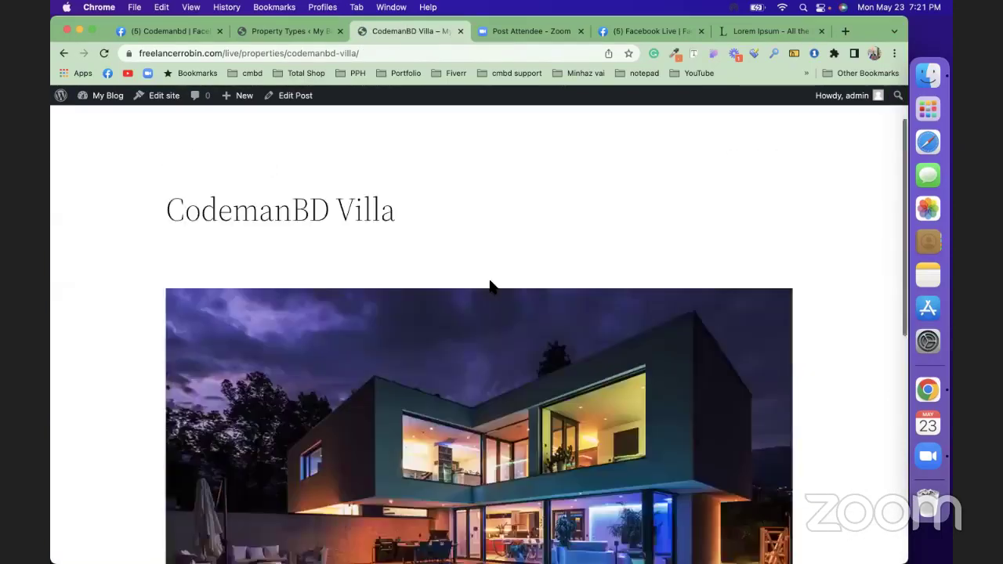
{"action": "scroll", "coordinate": [489, 282], "scroll_direction": "down", "scroll_amount": 3}
{"action": "scroll", "coordinate": [489, 282], "scroll_direction": "up", "scroll_amount": 10}
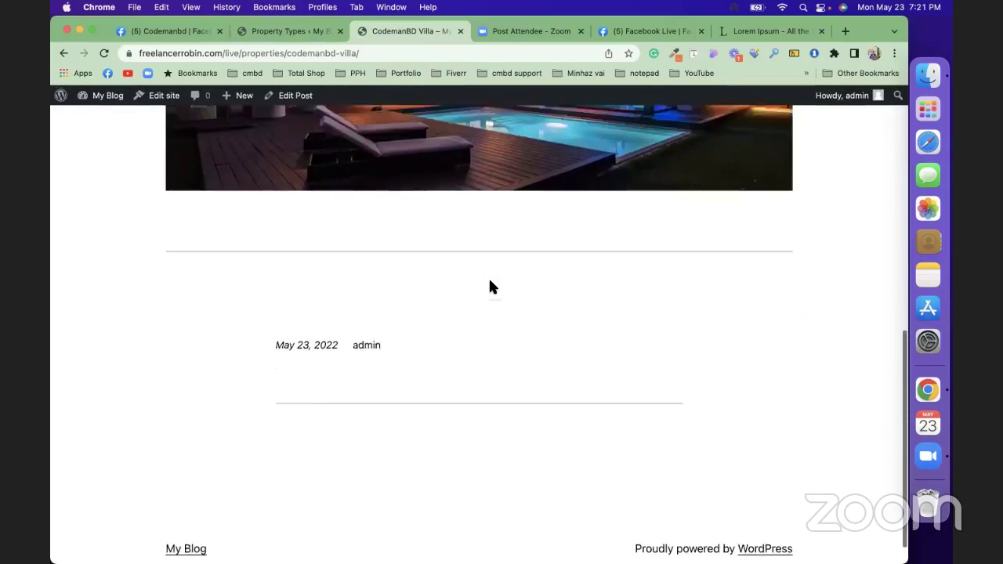
{"action": "scroll", "coordinate": [488, 276], "scroll_direction": "up", "scroll_amount": 4}
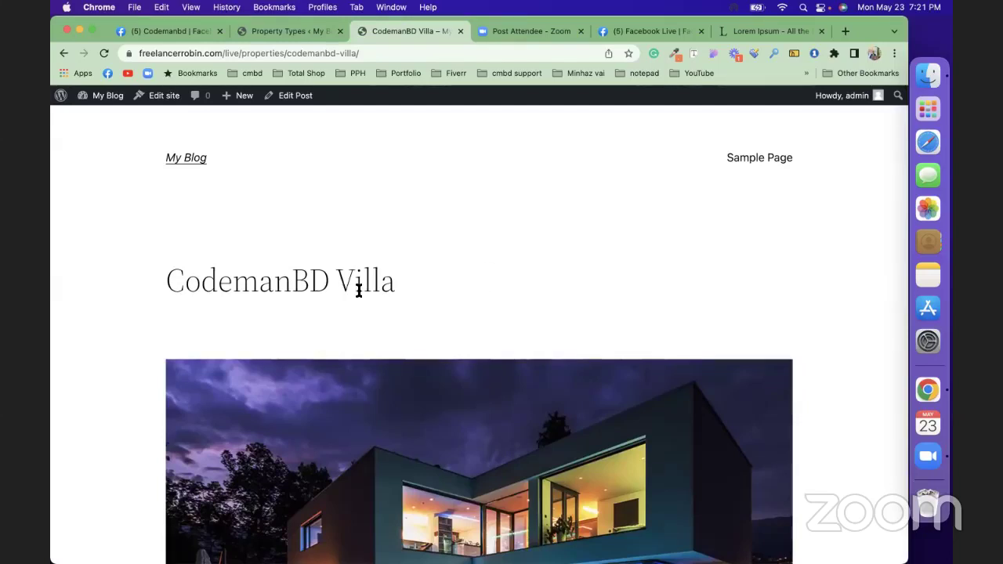
{"action": "scroll", "coordinate": [359, 290], "scroll_direction": "down", "scroll_amount": 1}
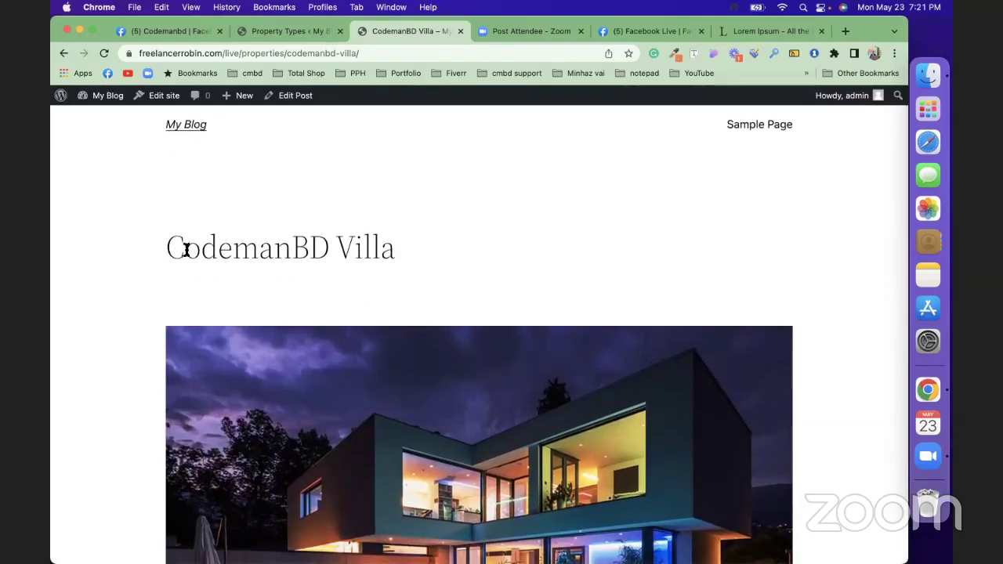
{"action": "left_click_drag", "start_coordinate": [167, 249], "coordinate": [390, 248]}
{"action": "left_click", "coordinate": [444, 253]}
{"action": "scroll", "coordinate": [474, 263], "scroll_direction": "down", "scroll_amount": 2}
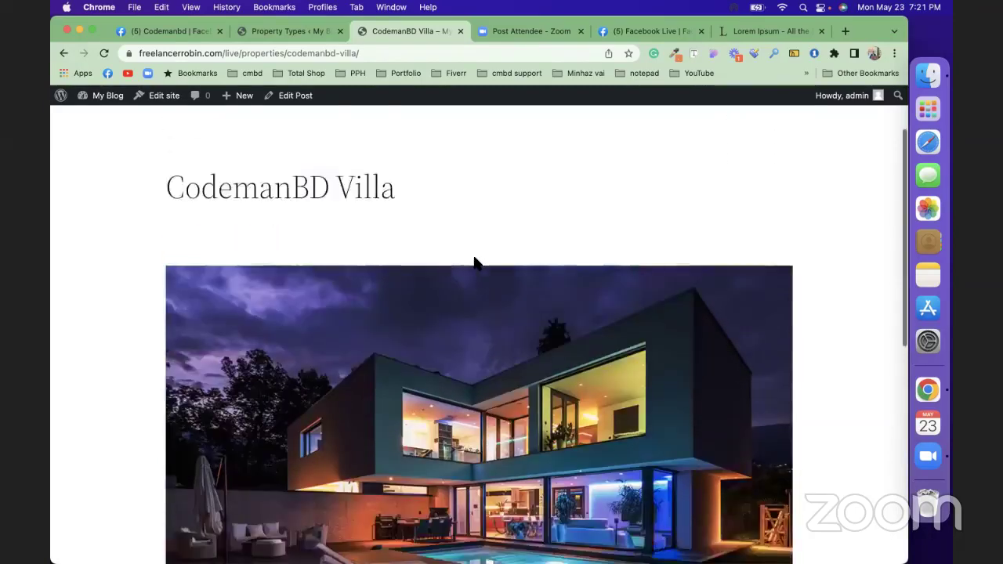
{"action": "scroll", "coordinate": [462, 266], "scroll_direction": "down", "scroll_amount": 8}
{"action": "scroll", "coordinate": [436, 272], "scroll_direction": "down", "scroll_amount": 4}
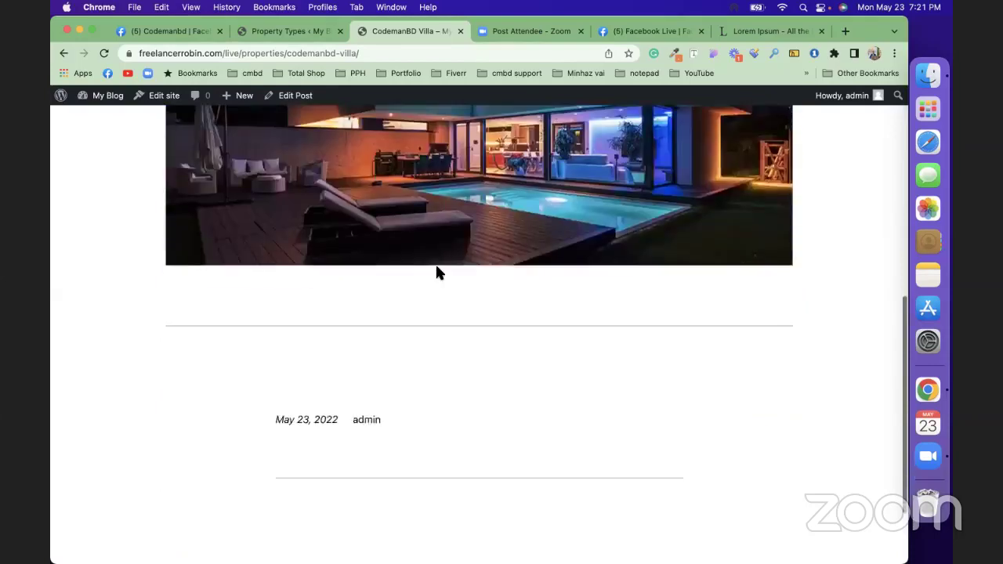
{"action": "scroll", "coordinate": [437, 272], "scroll_direction": "up", "scroll_amount": 15}
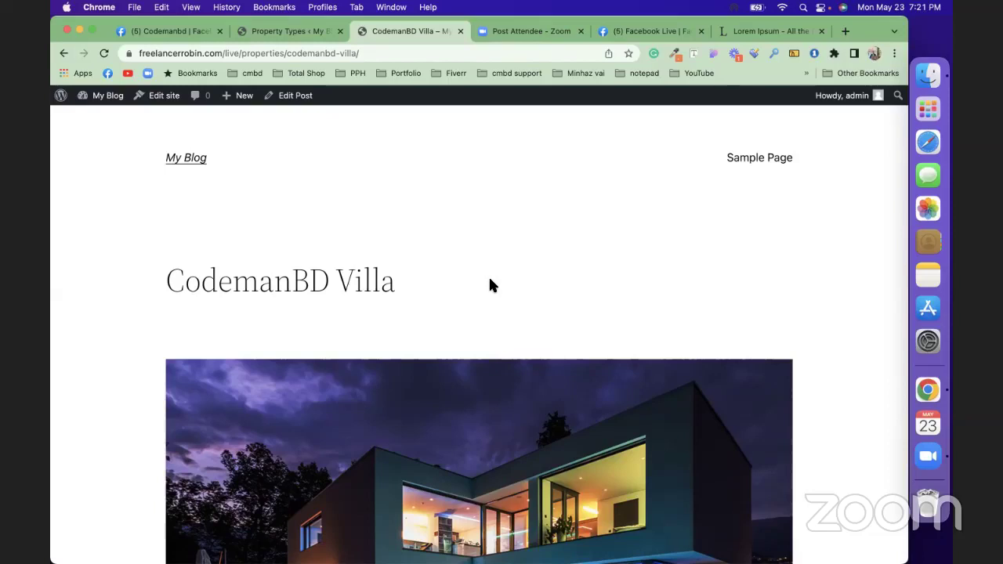
From the Property Types admin page, open the form for adding a new Elementor template in a separate browser tab.
{"action": "left_click", "coordinate": [280, 30]}
{"action": "mouse_move", "coordinate": [94, 350]}
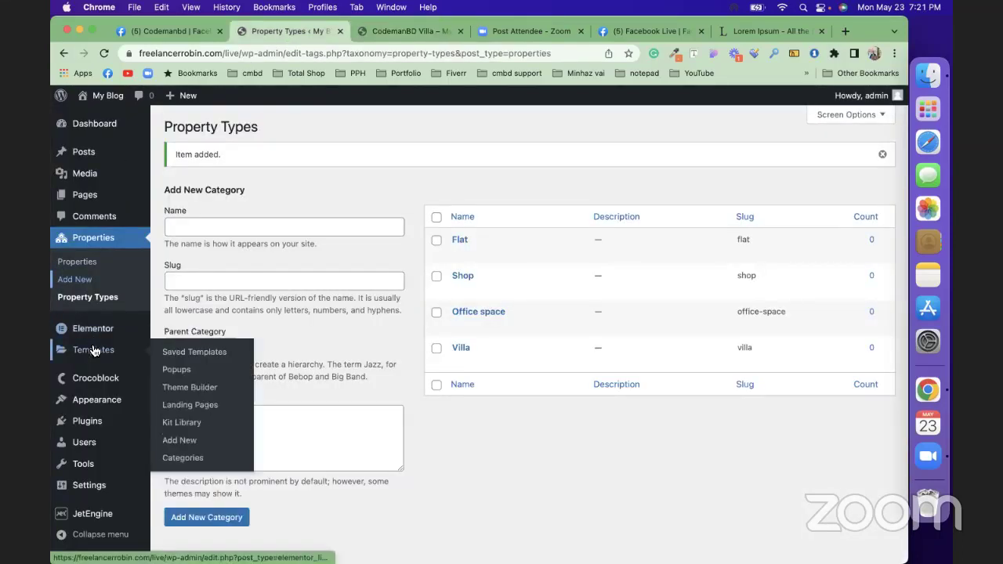
{"action": "right_click", "coordinate": [181, 440]}
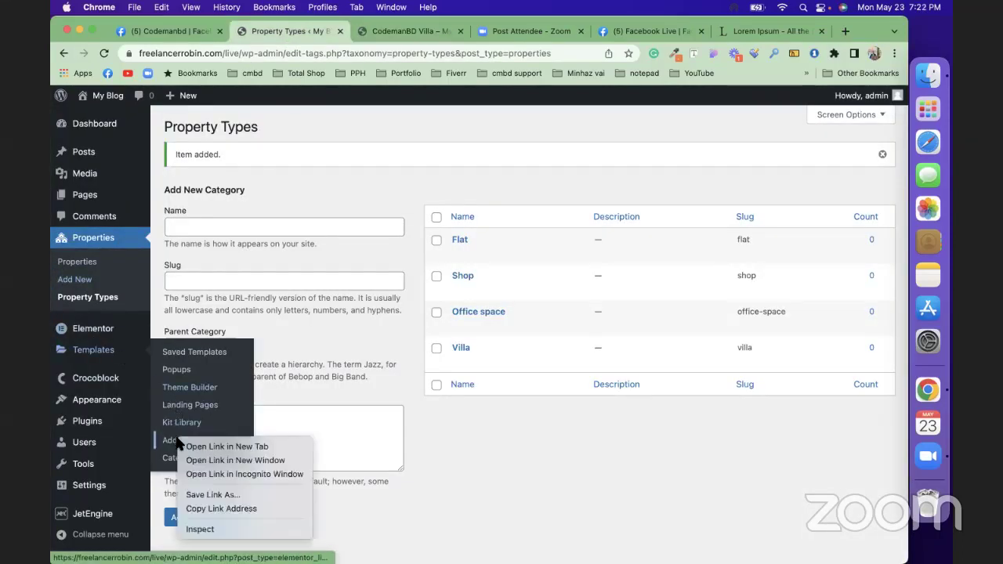
{"action": "left_click", "coordinate": [227, 446]}
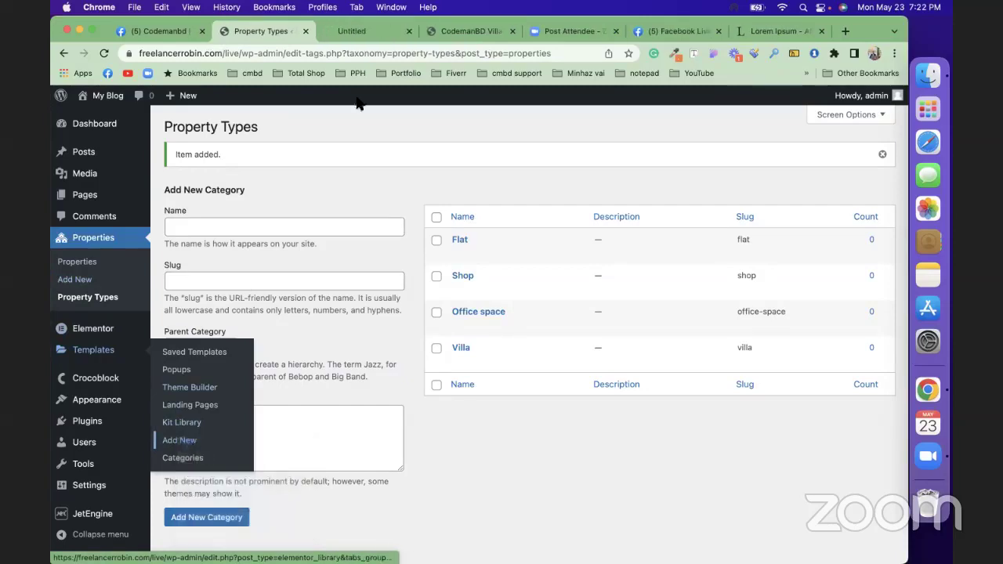
{"action": "left_click", "coordinate": [358, 31]}
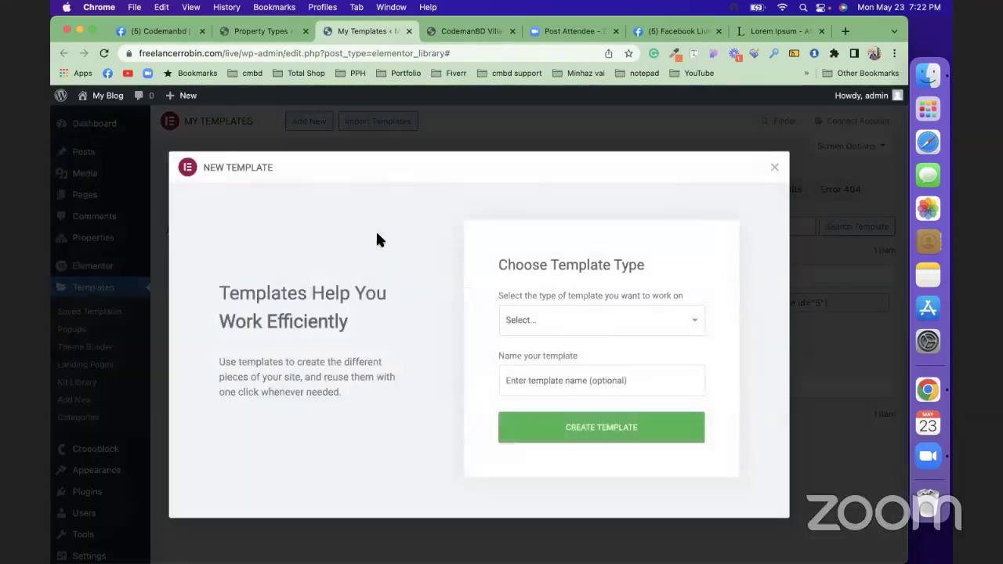
Create a Single Post template named "properties template" and dismiss the template library to start from an empty layout.
{"action": "left_click", "coordinate": [576, 333]}
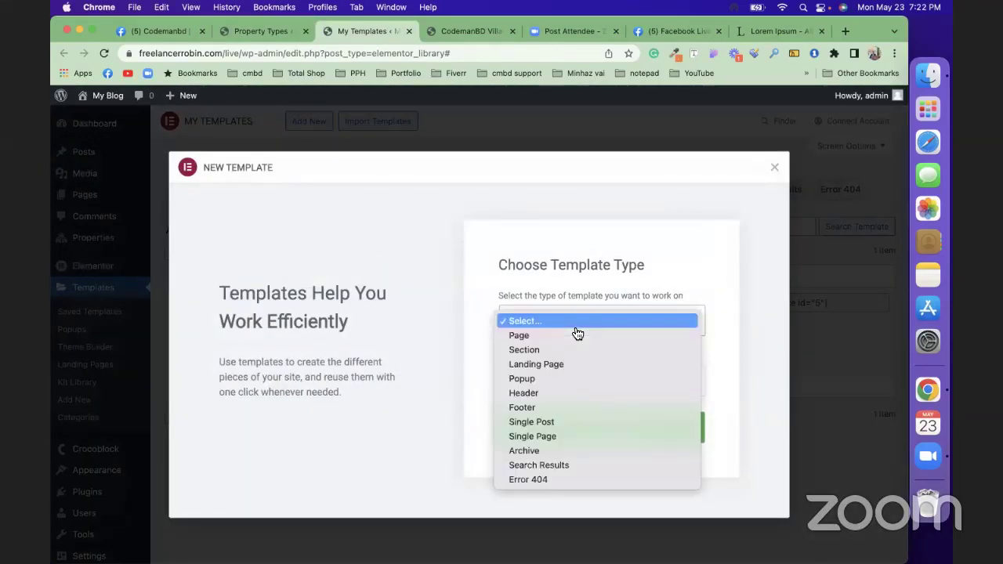
{"action": "left_click", "coordinate": [580, 422]}
{"action": "left_click", "coordinate": [553, 383]}
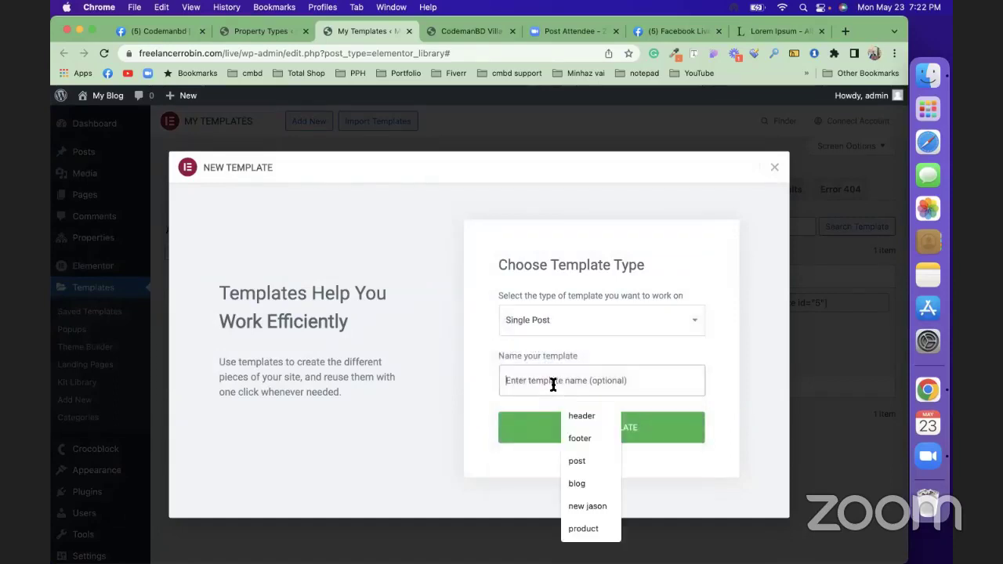
{"action": "type", "text": "properties"}
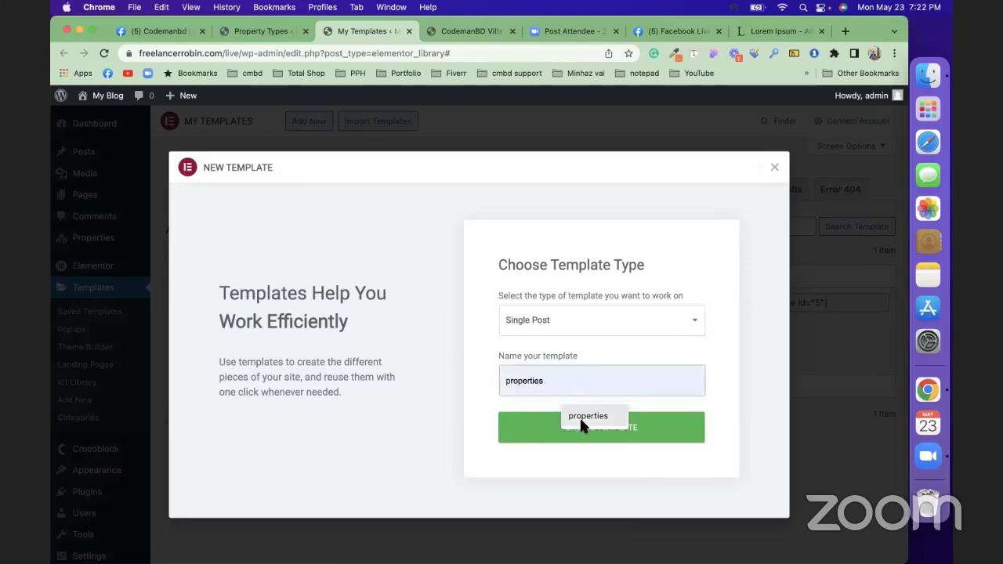
{"action": "left_click", "coordinate": [580, 417]}
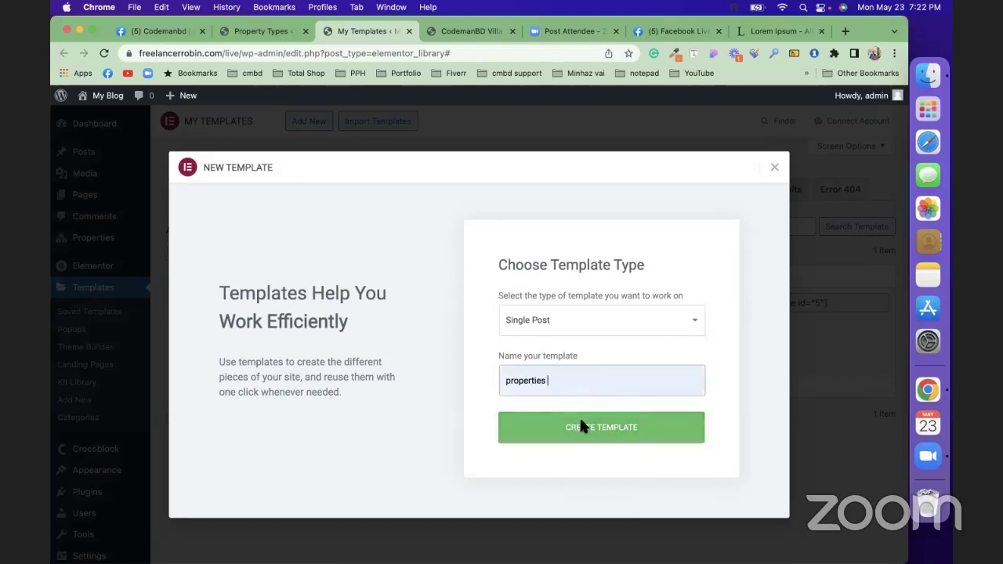
{"action": "type", "text": "template"}
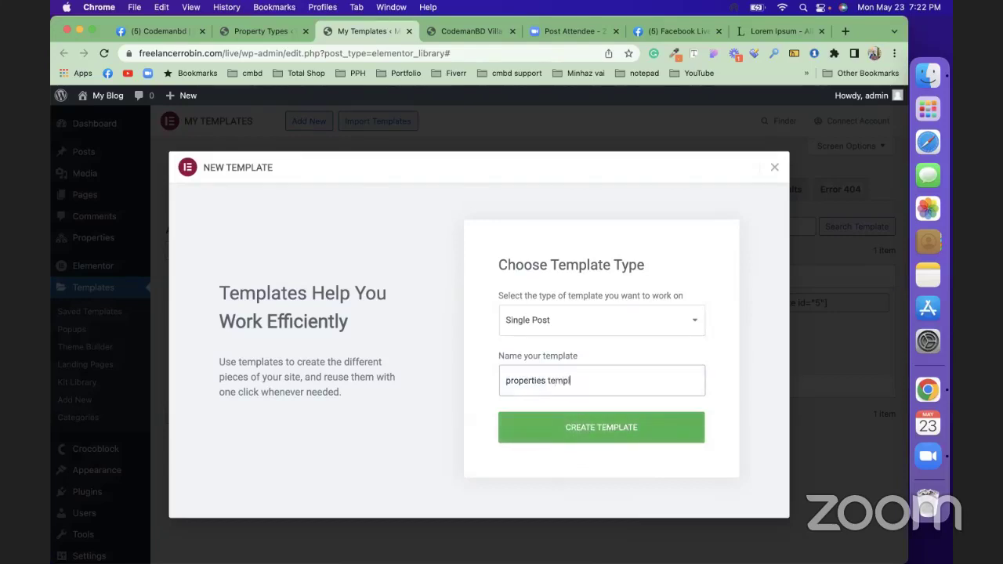
{"action": "left_click", "coordinate": [612, 437]}
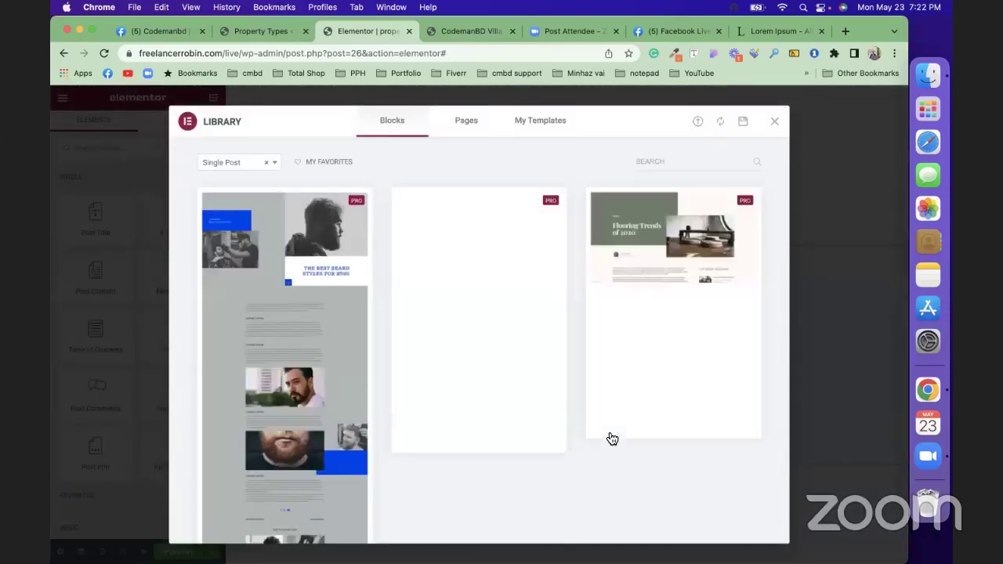
{"action": "left_click", "coordinate": [775, 123]}
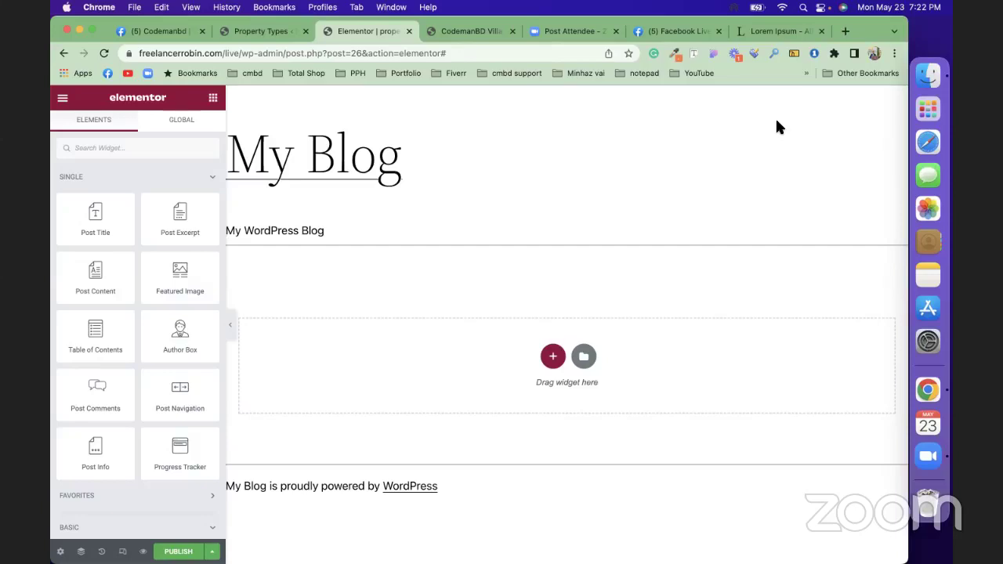
Set the template's page layout to Elementor Canvas and apply the preview with the Hello world! post.
{"action": "left_click", "coordinate": [60, 552]}
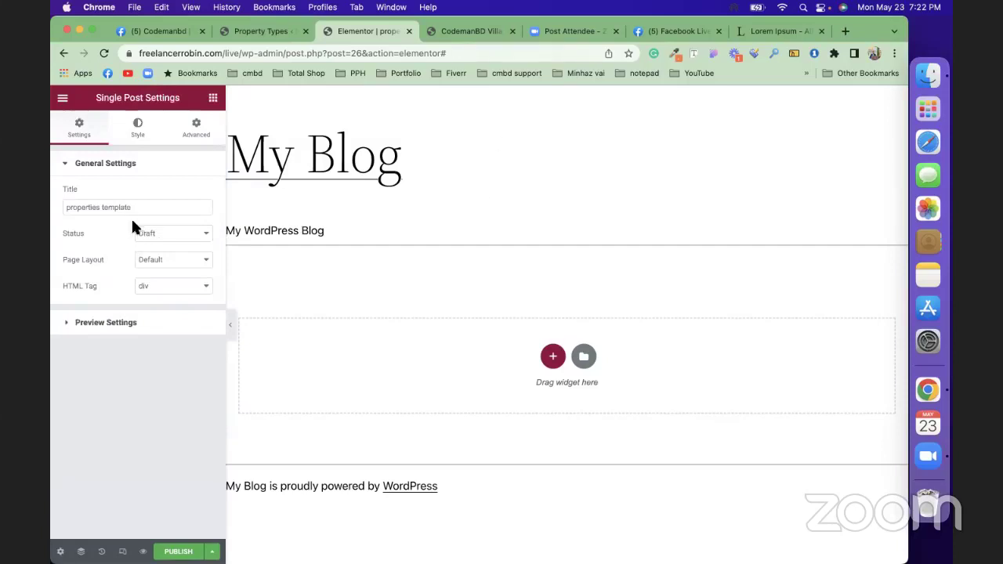
{"action": "left_click", "coordinate": [169, 262]}
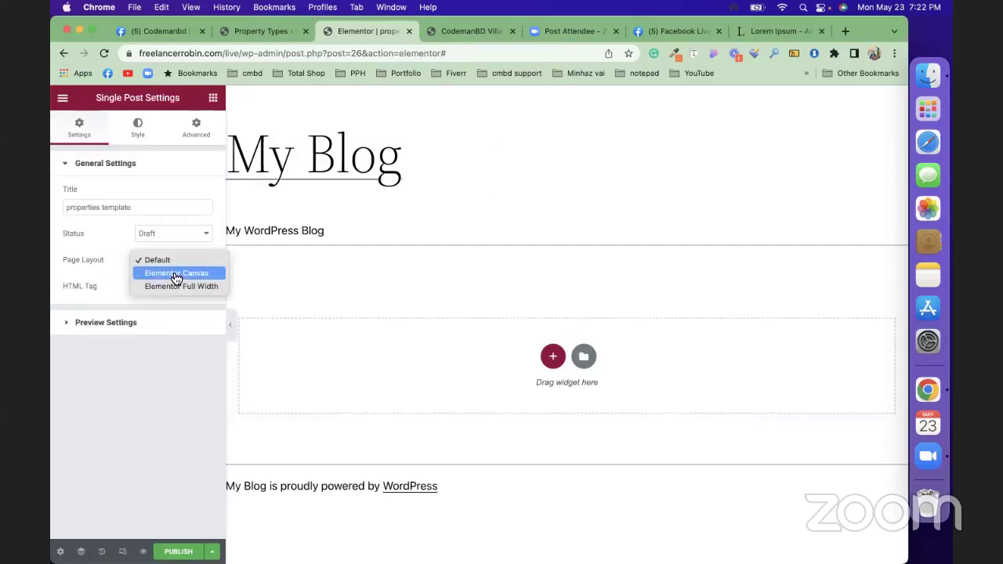
{"action": "left_click", "coordinate": [176, 274]}
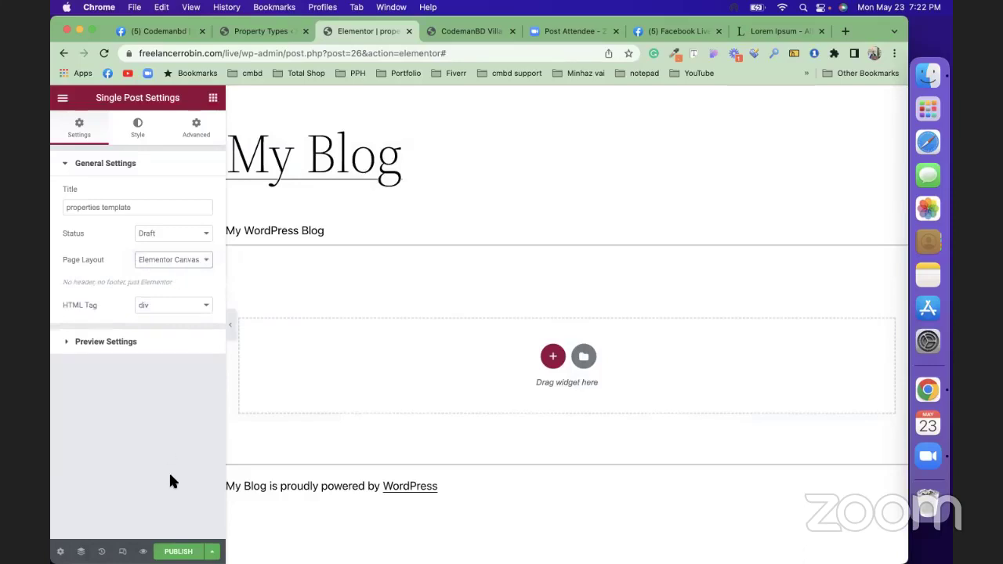
{"action": "left_click", "coordinate": [145, 343]}
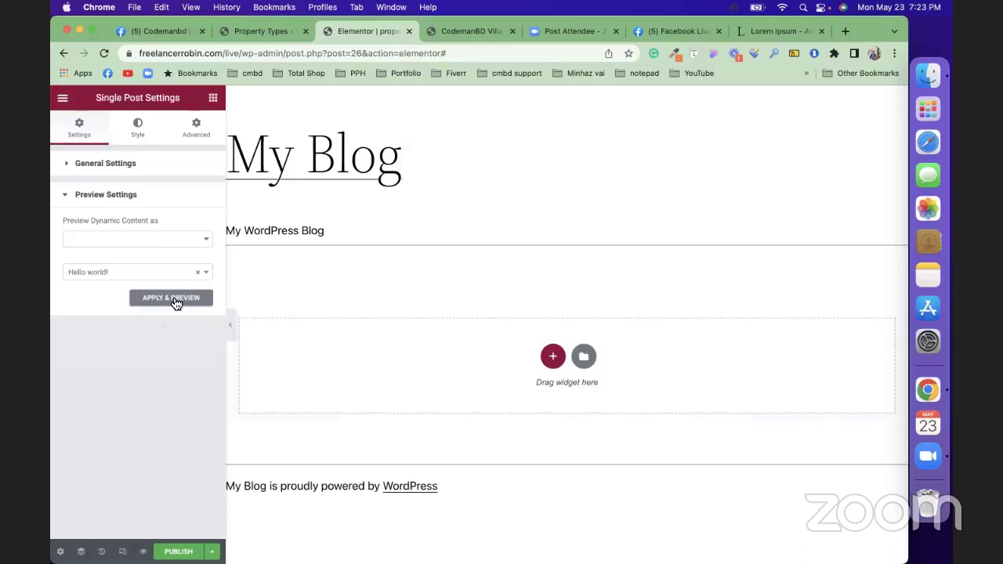
{"action": "left_click", "coordinate": [174, 301]}
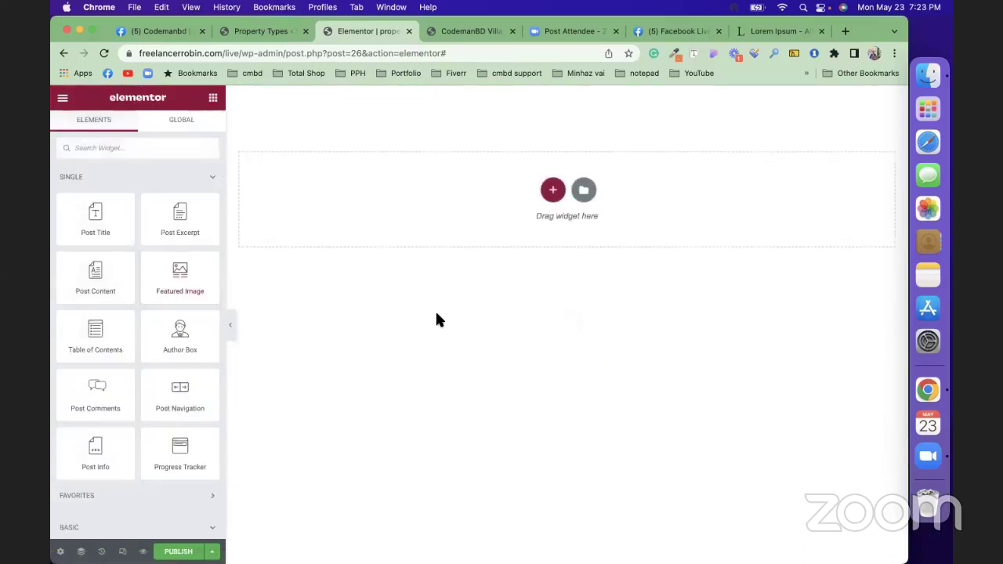
Add a single-column section with Full Width content width and enable Stretch Section.
{"action": "left_click", "coordinate": [552, 192]}
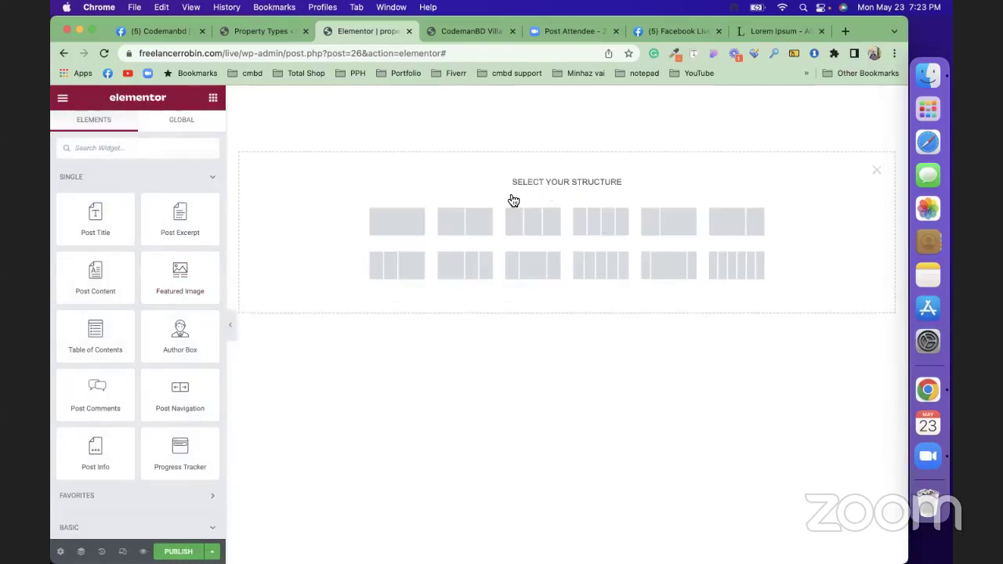
{"action": "left_click", "coordinate": [404, 234]}
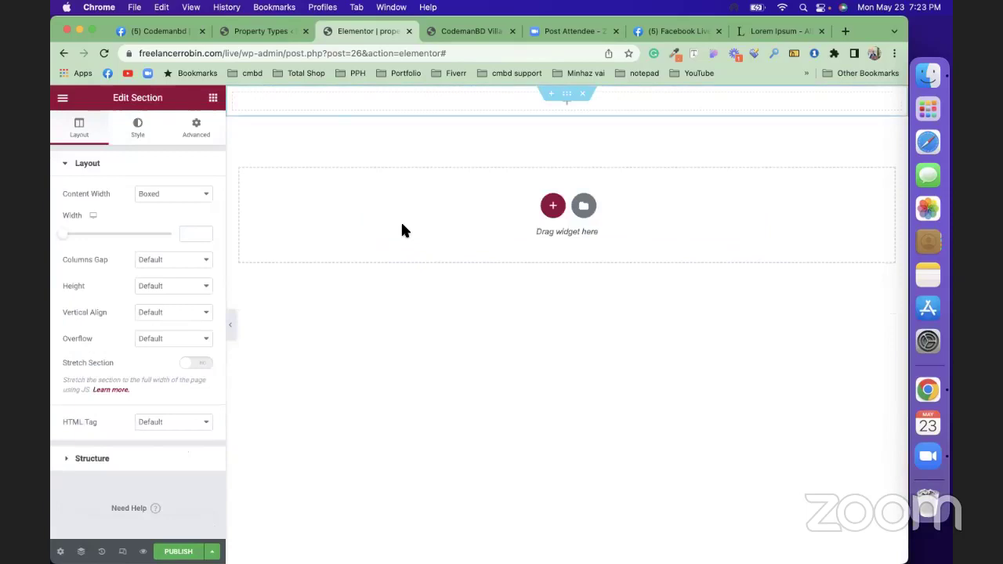
{"action": "left_click", "coordinate": [200, 198]}
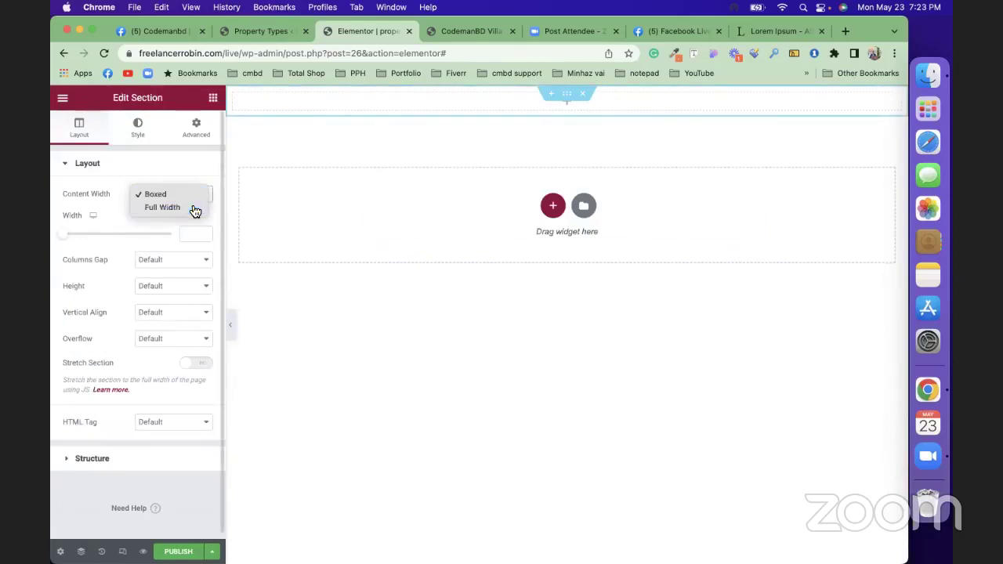
{"action": "left_click", "coordinate": [192, 207]}
{"action": "left_click", "coordinate": [197, 327]}
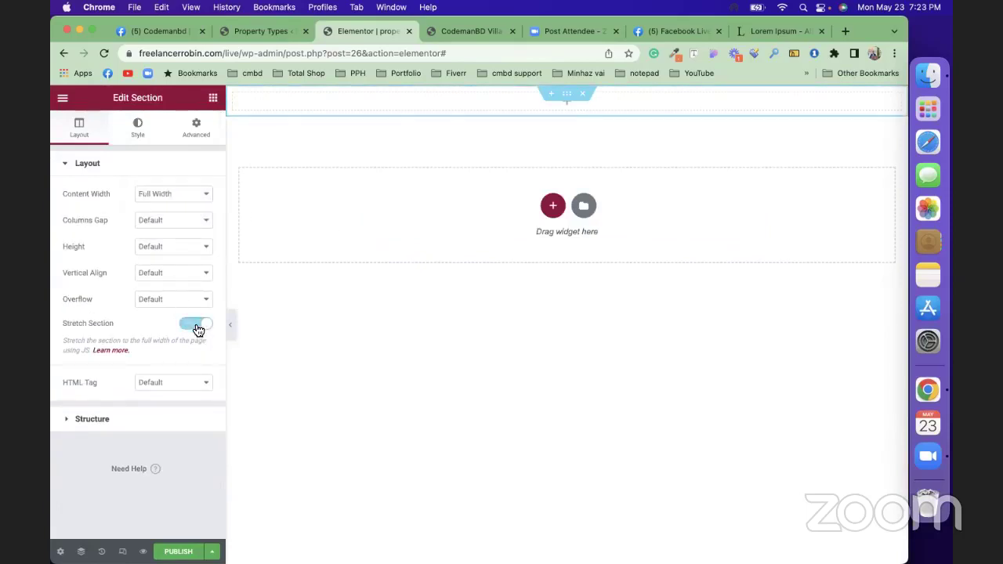
Insert an Inner Section widget into the full-width section's column.
{"action": "left_click", "coordinate": [213, 98]}
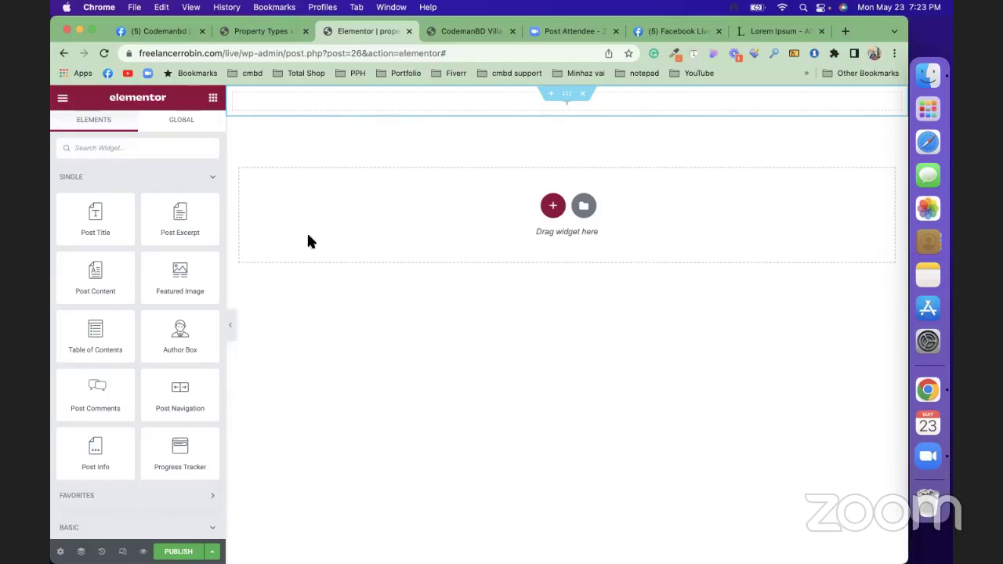
{"action": "scroll", "coordinate": [144, 374], "scroll_direction": "down", "scroll_amount": 5}
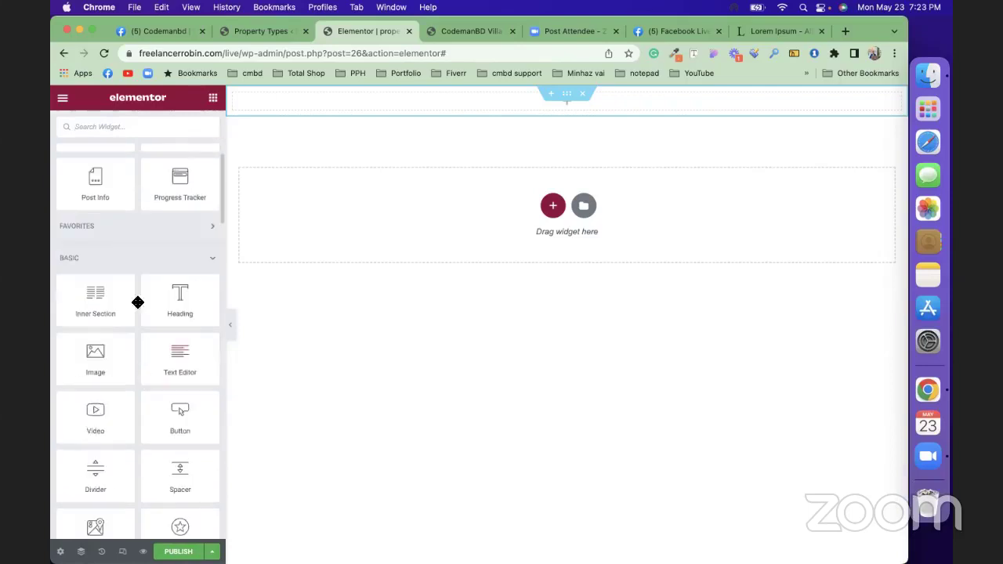
{"action": "left_click_drag", "start_coordinate": [107, 295], "coordinate": [506, 105]}
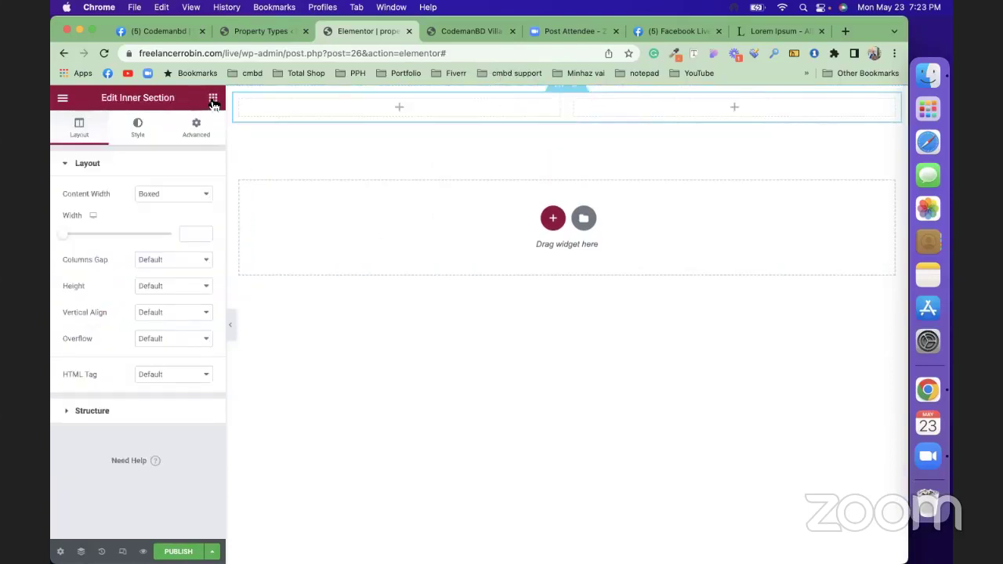
Add a Heading widget to the first column of the inner section.
{"action": "left_click", "coordinate": [213, 101]}
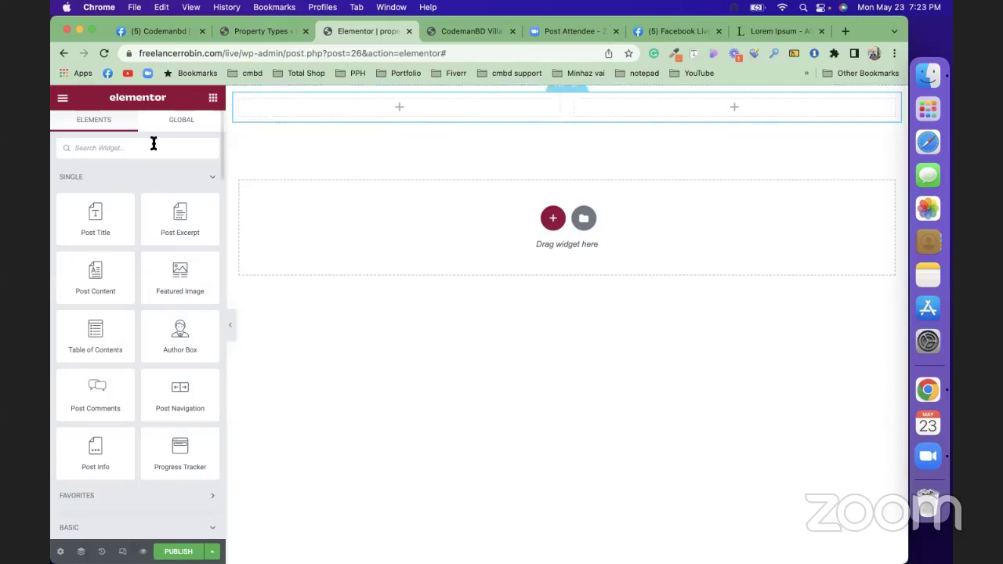
{"action": "left_click", "coordinate": [152, 175]}
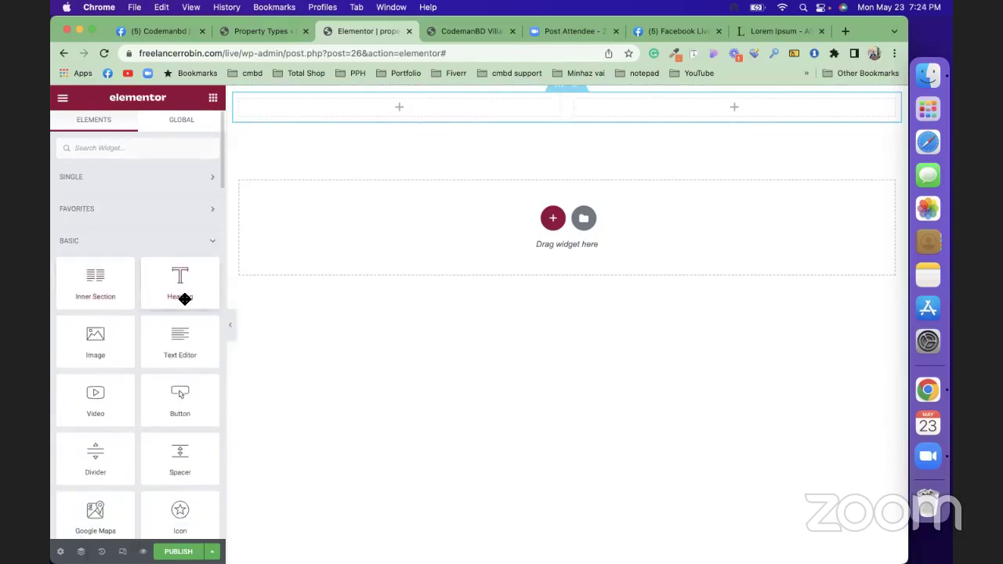
{"action": "left_click_drag", "start_coordinate": [184, 298], "coordinate": [337, 117]}
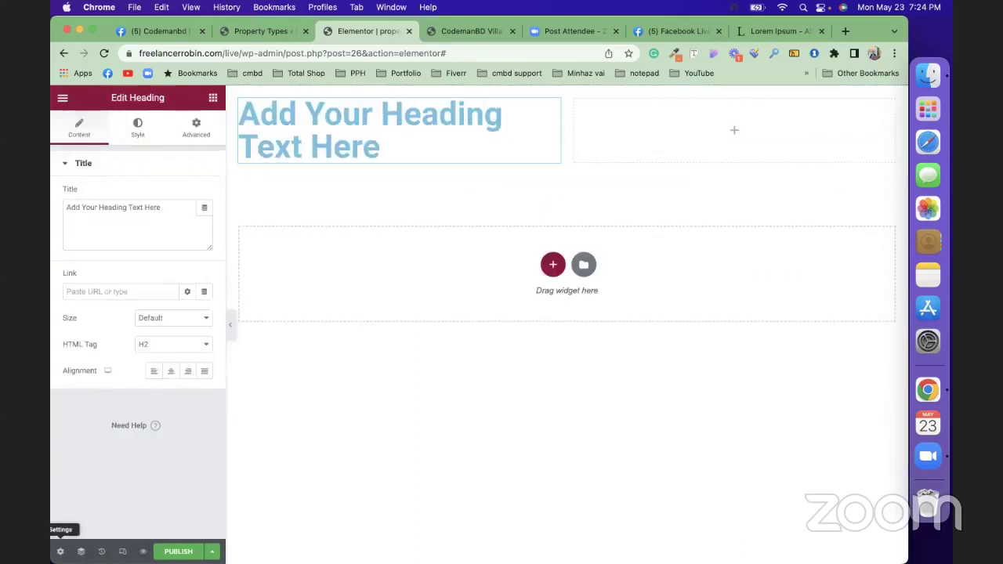
Set the template's preview dynamic content type to Properties, leaving the specific post unselected.
{"action": "left_click", "coordinate": [60, 551]}
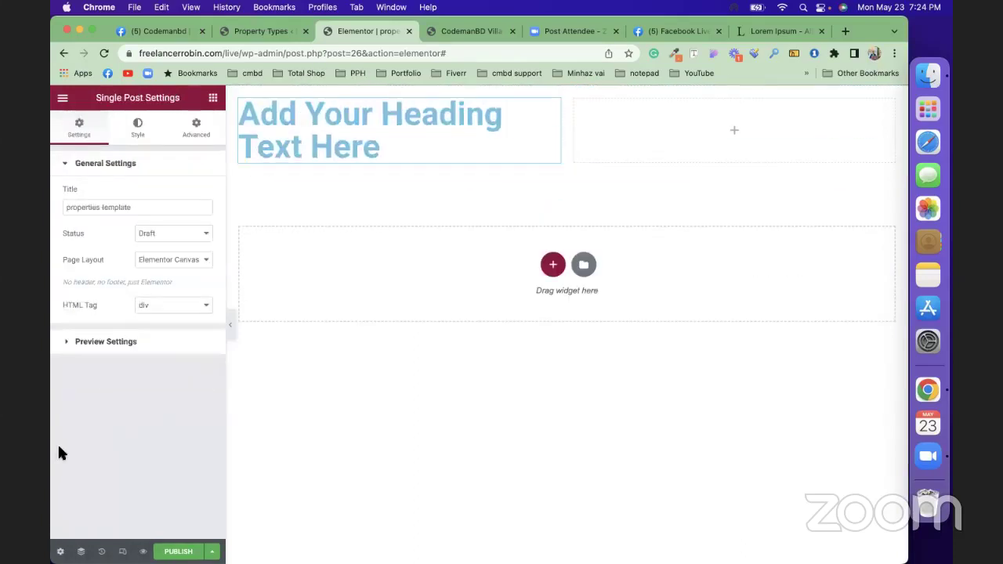
{"action": "left_click", "coordinate": [160, 342]}
{"action": "left_click", "coordinate": [134, 241]}
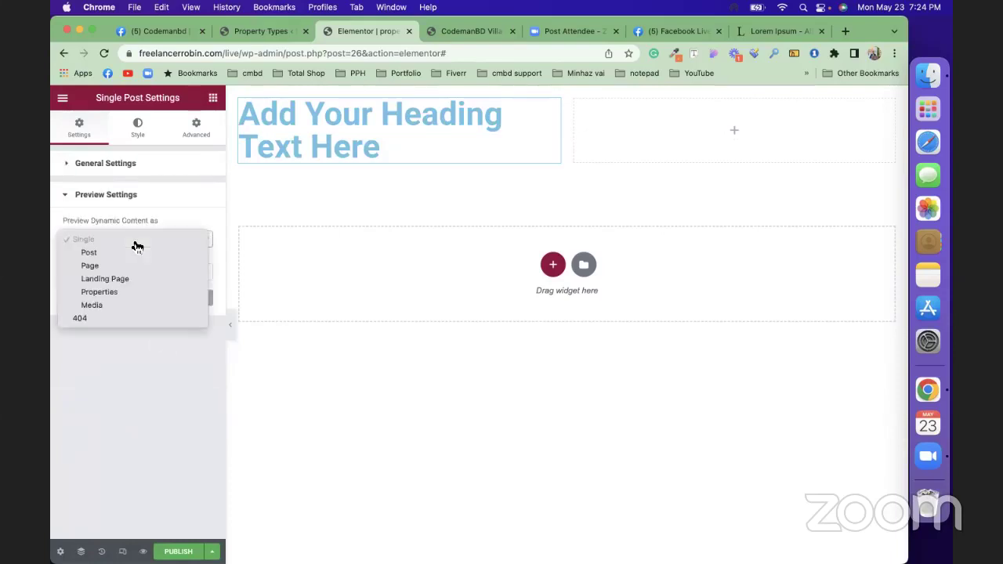
{"action": "left_click", "coordinate": [130, 292]}
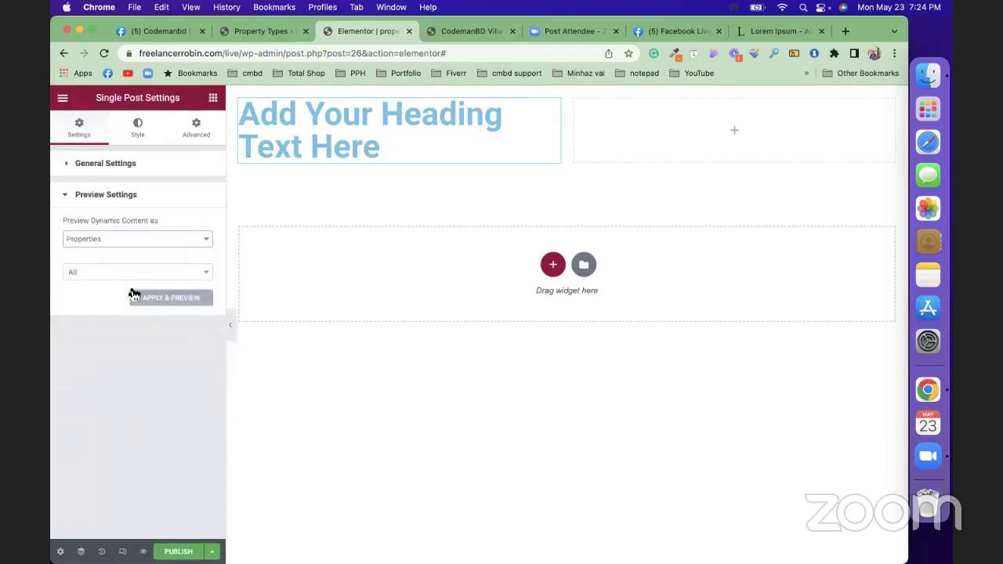
{"action": "left_click", "coordinate": [123, 274]}
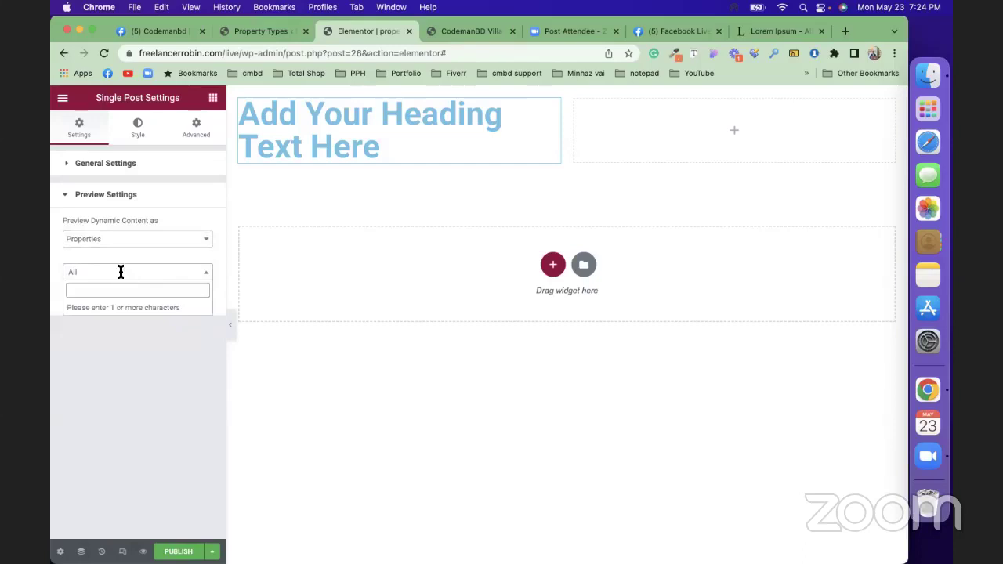
{"action": "left_click", "coordinate": [130, 400]}
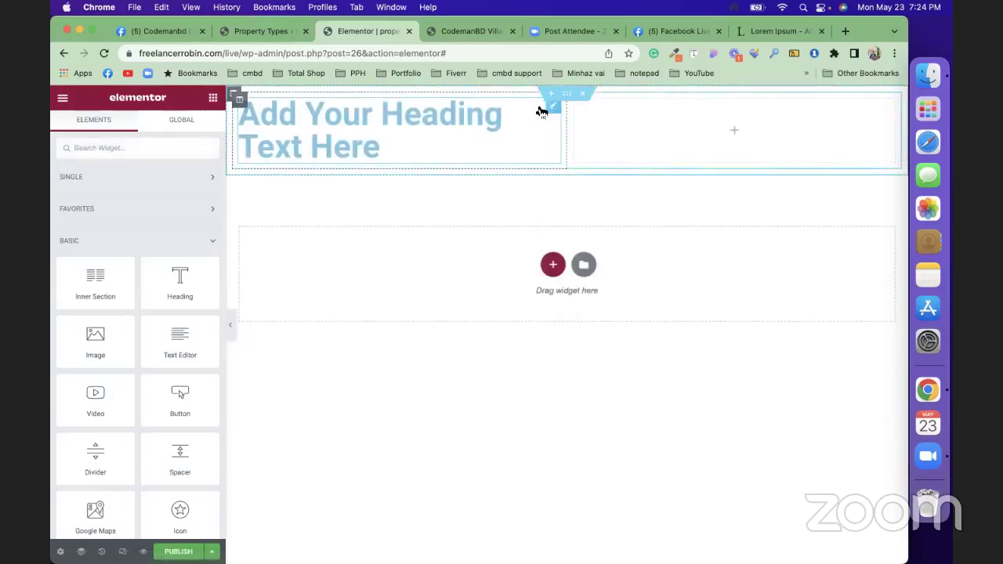
Bind the heading's title to the Post Title dynamic tag.
{"action": "left_click", "coordinate": [552, 110]}
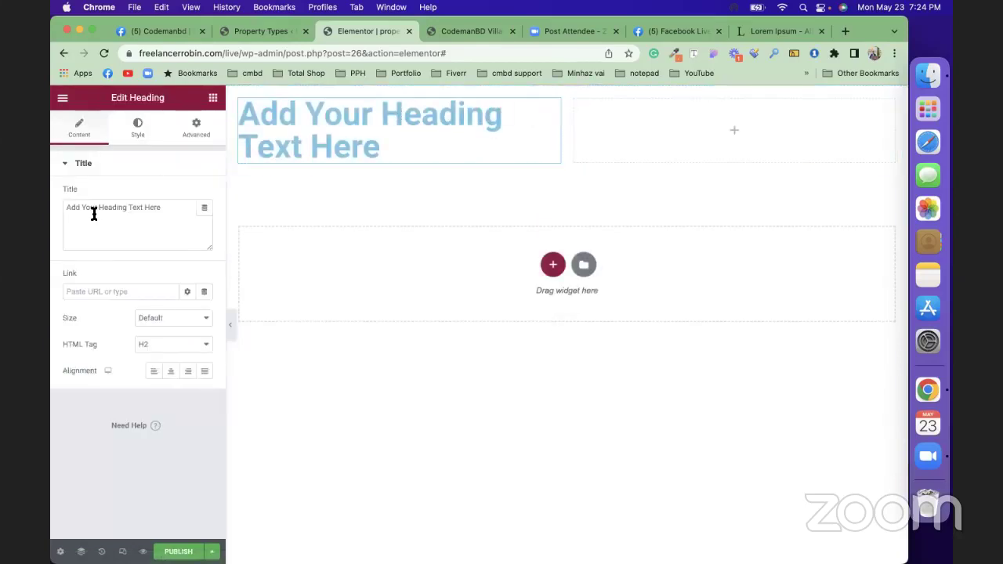
{"action": "left_click", "coordinate": [204, 212]}
{"action": "scroll", "coordinate": [139, 323], "scroll_direction": "down", "scroll_amount": 5}
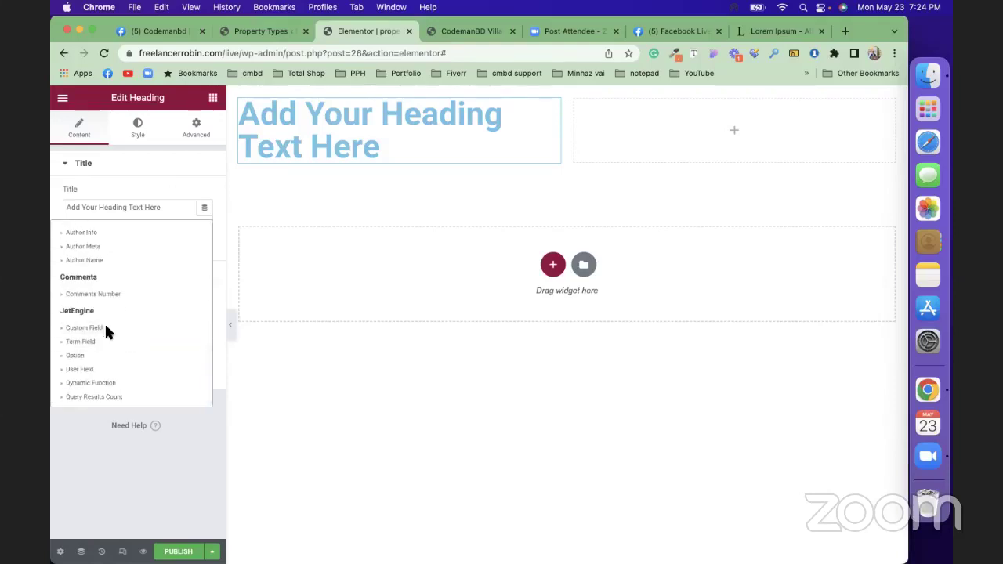
{"action": "scroll", "coordinate": [144, 299], "scroll_direction": "up", "scroll_amount": 5}
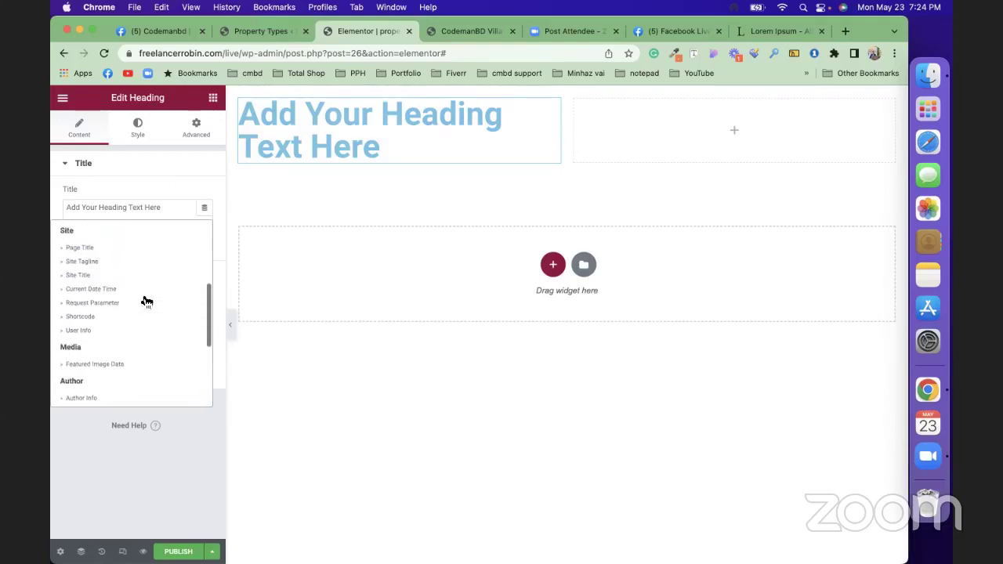
{"action": "scroll", "coordinate": [145, 299], "scroll_direction": "up", "scroll_amount": 5}
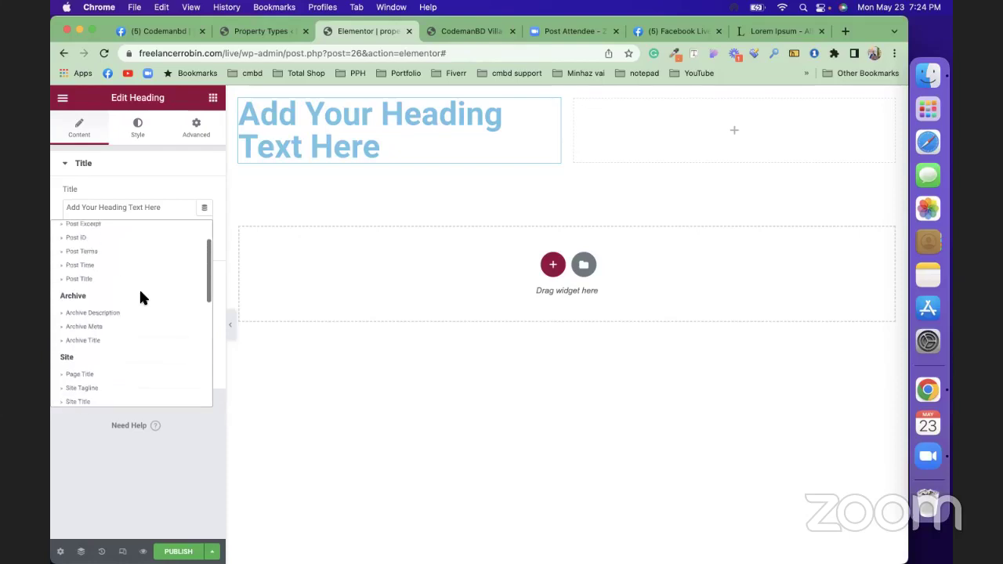
{"action": "left_click", "coordinate": [110, 277]}
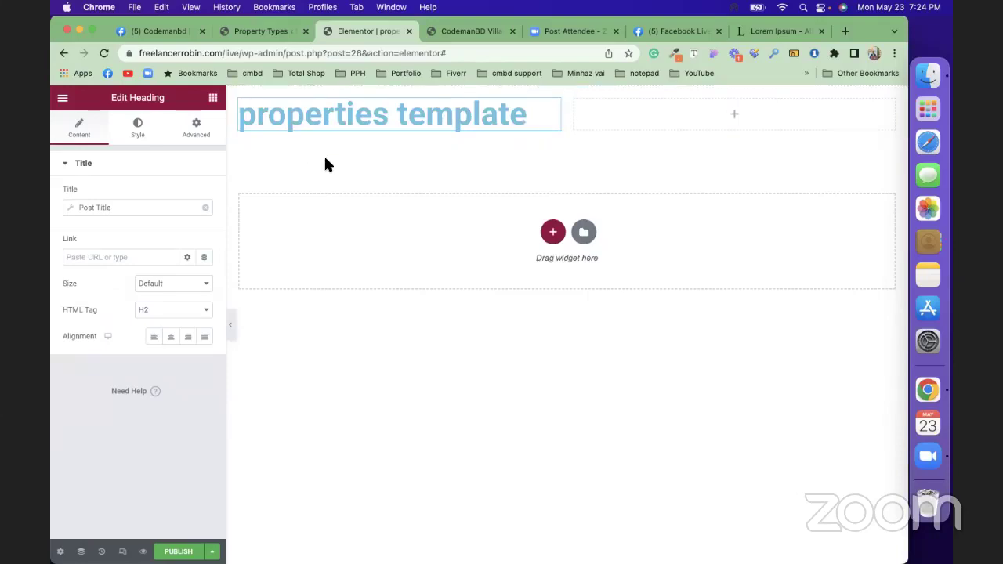
Left-align the post title heading and set its text color to black.
{"action": "left_click", "coordinate": [213, 98]}
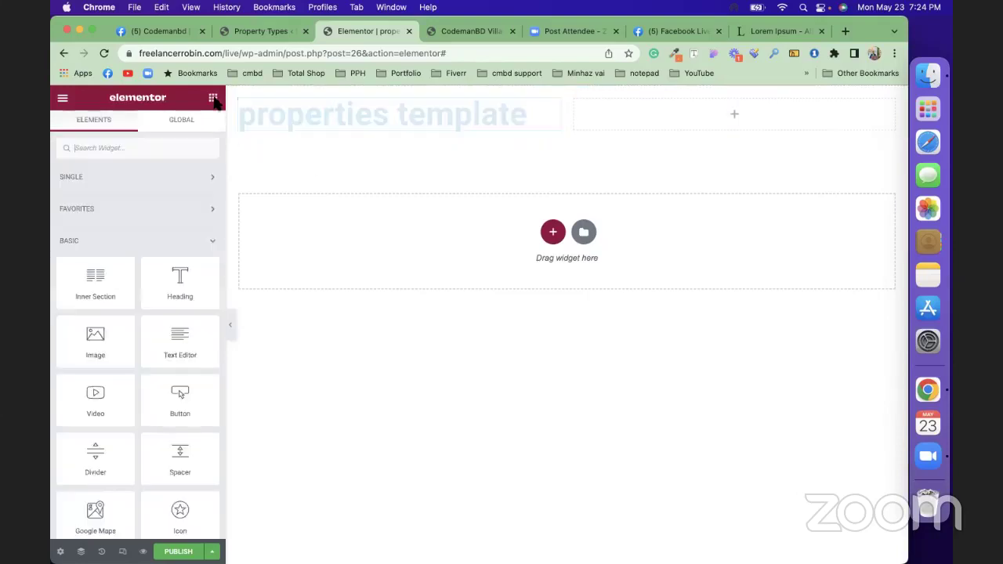
{"action": "left_click", "coordinate": [553, 109]}
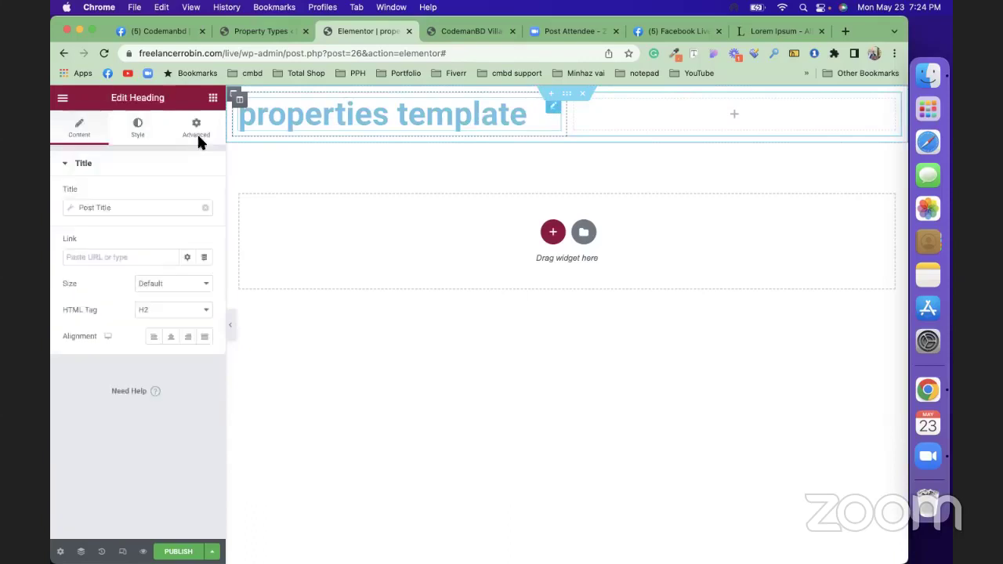
{"action": "left_click", "coordinate": [154, 336]}
{"action": "left_click", "coordinate": [141, 128]}
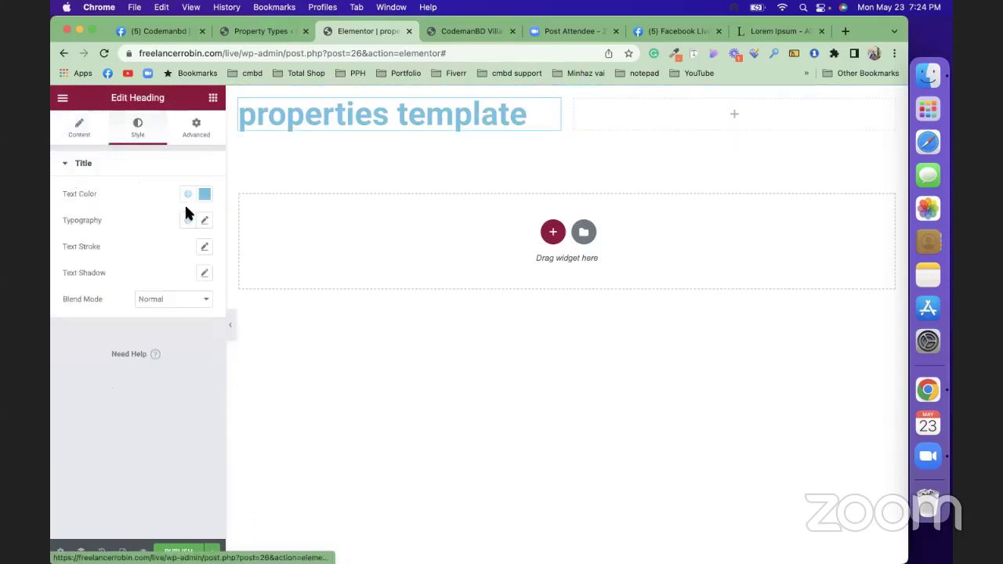
{"action": "left_click", "coordinate": [205, 194]}
{"action": "left_click", "coordinate": [149, 329]}
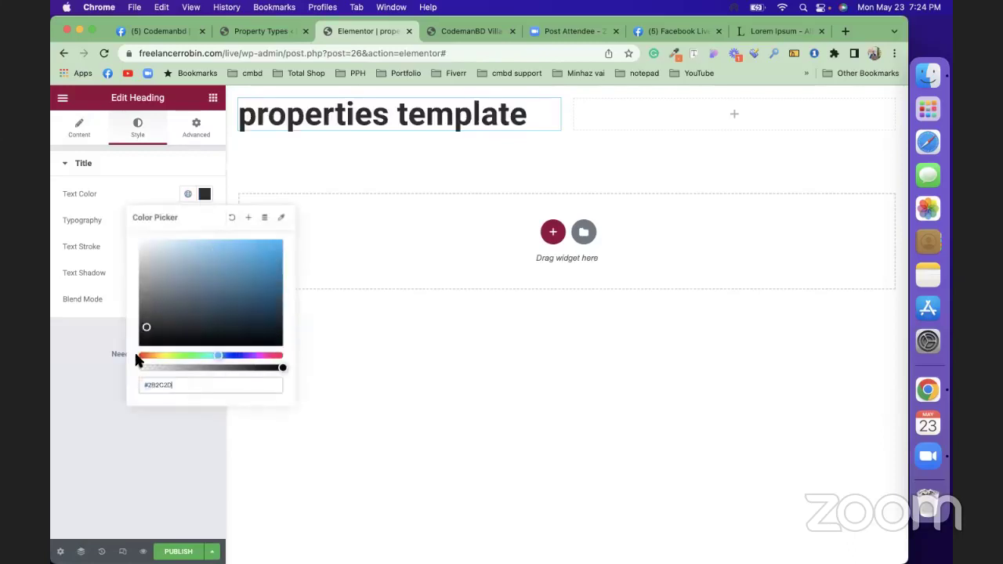
{"action": "left_click", "coordinate": [74, 347]}
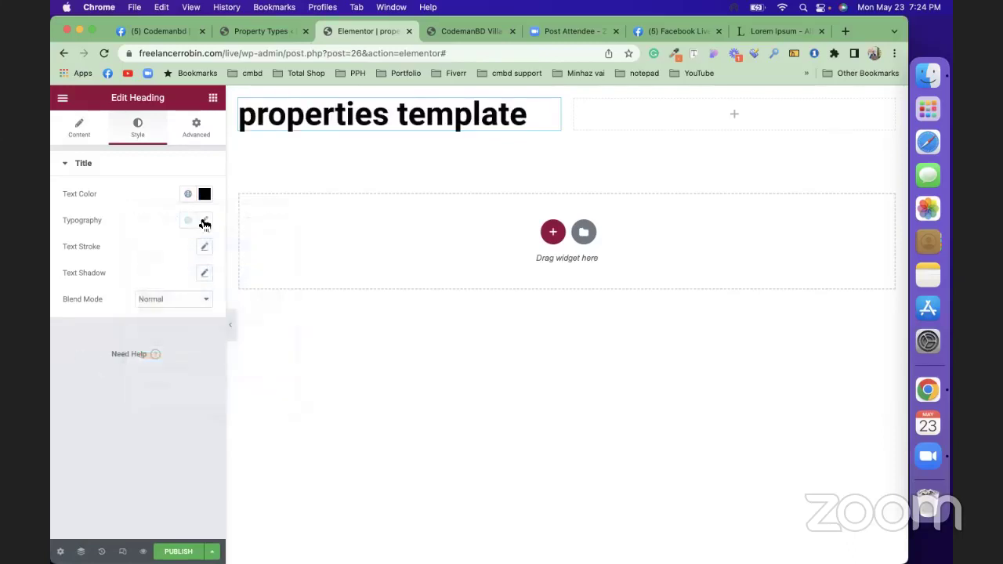
Set the post title heading's font family to Helvetica.
{"action": "left_click", "coordinate": [204, 222]}
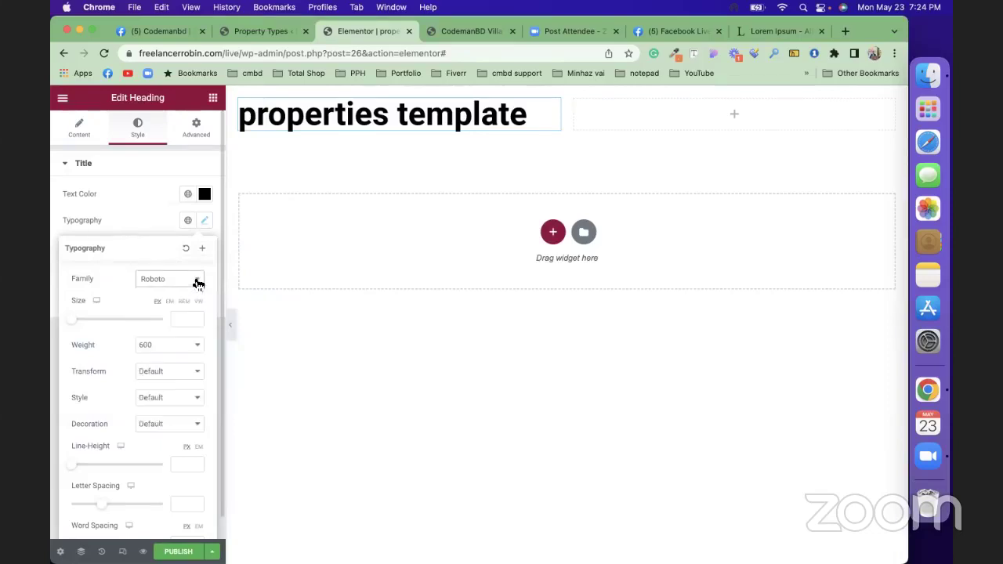
{"action": "left_click", "coordinate": [198, 283]}
{"action": "scroll", "coordinate": [180, 346], "scroll_direction": "up", "scroll_amount": 10}
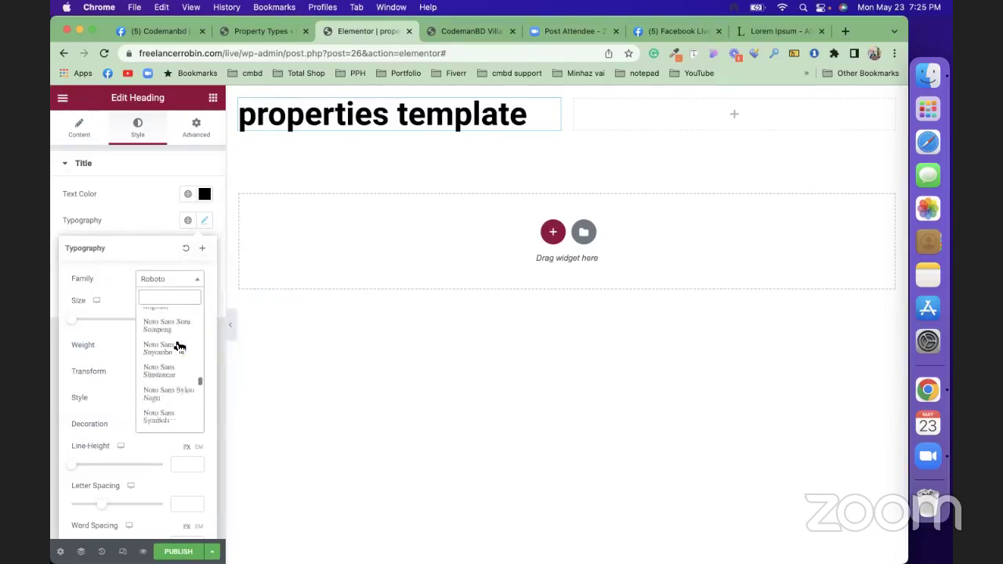
{"action": "scroll", "coordinate": [180, 347], "scroll_direction": "up", "scroll_amount": 15}
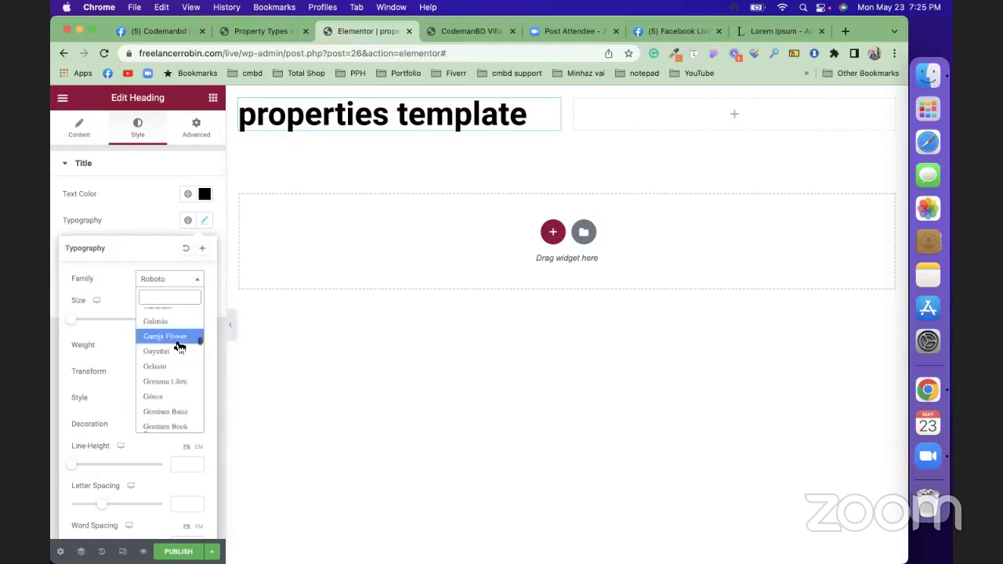
{"action": "scroll", "coordinate": [180, 347], "scroll_direction": "up", "scroll_amount": 15}
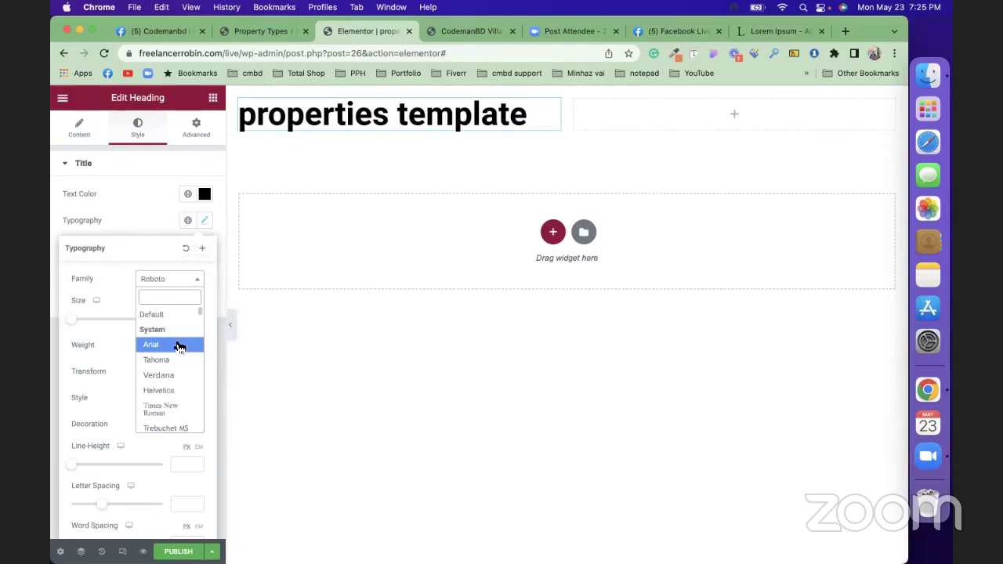
{"action": "left_click", "coordinate": [173, 390]}
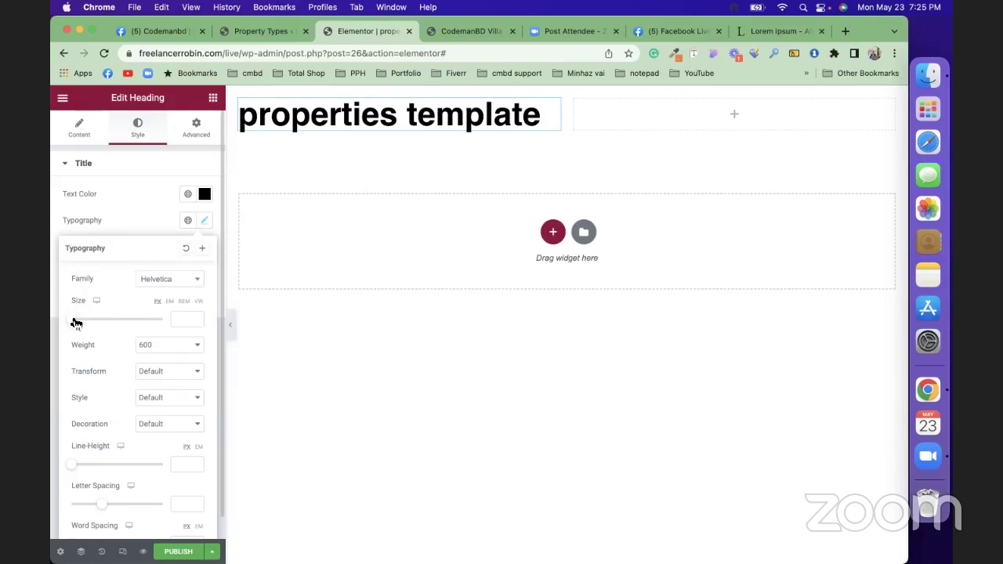
Set the post title heading's font size to 35 px and keep its weight at 600.
{"action": "left_click_drag", "start_coordinate": [74, 320], "coordinate": [87, 318]}
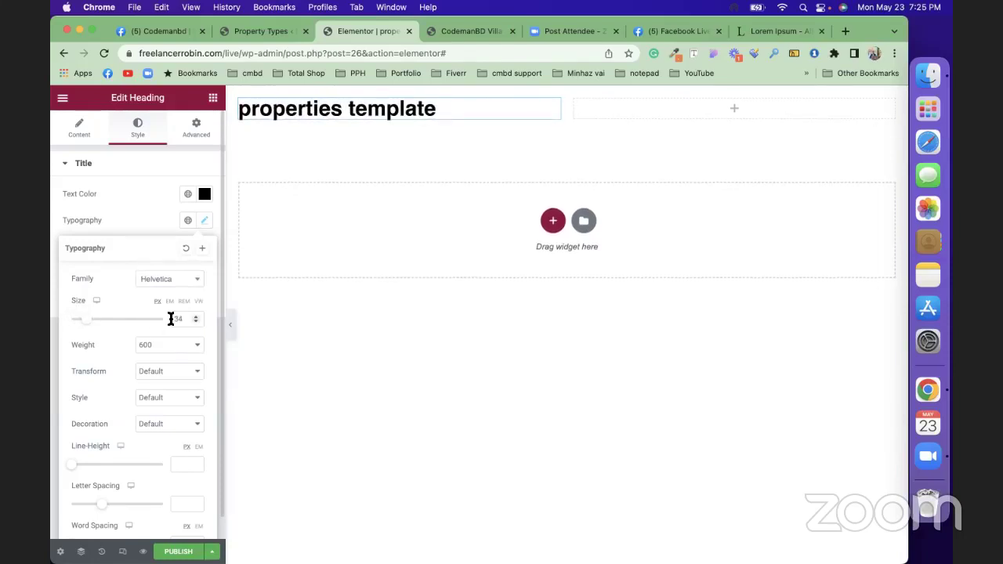
{"action": "left_click", "coordinate": [195, 316]}
{"action": "left_click", "coordinate": [199, 345]}
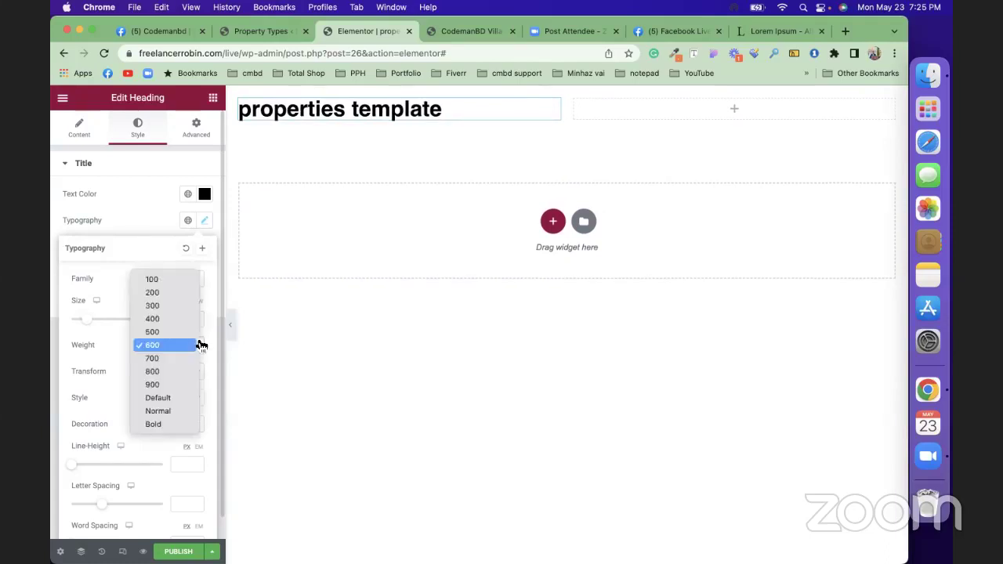
{"action": "left_click", "coordinate": [145, 220]}
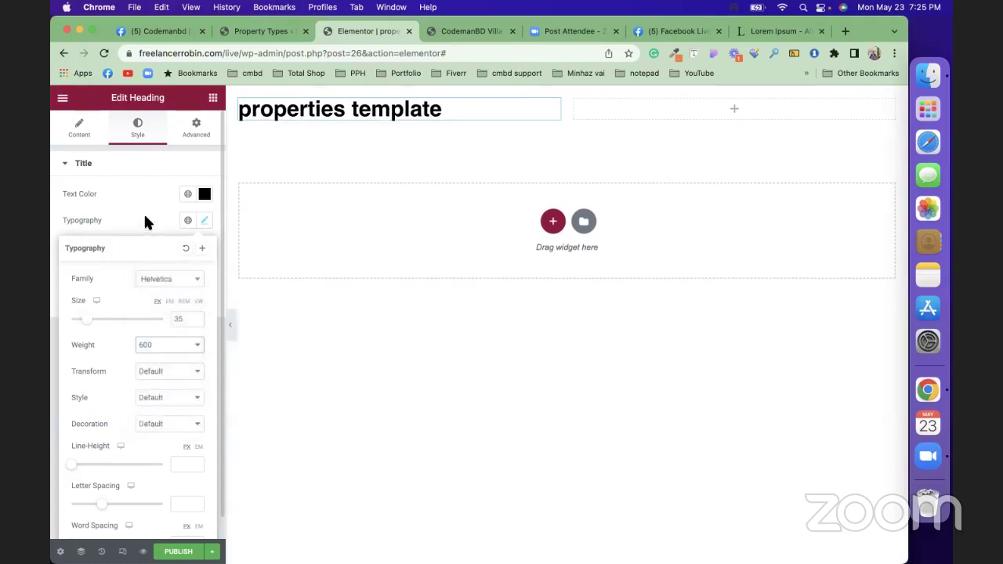
{"action": "left_click", "coordinate": [145, 220]}
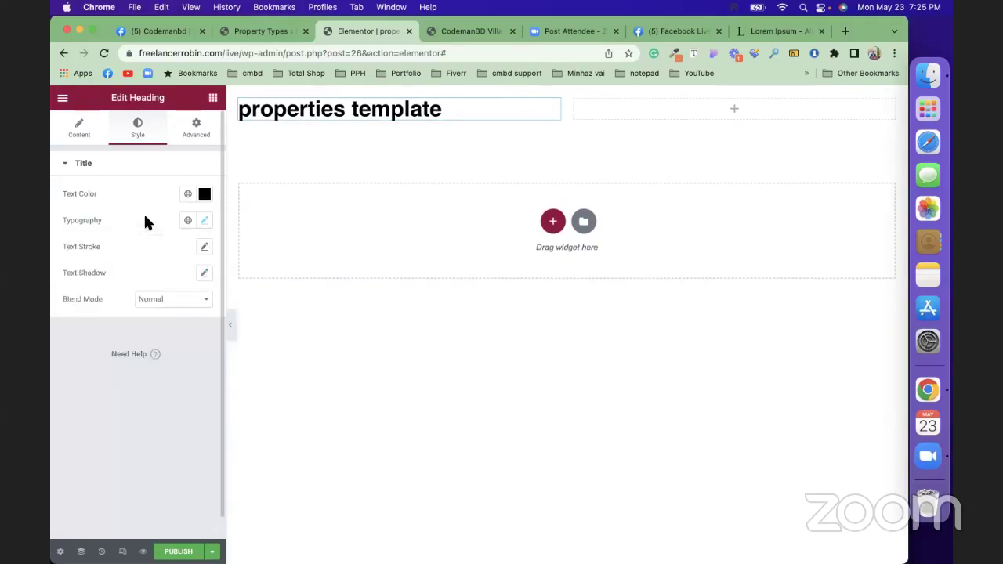
Add a second Heading below the post title and bind its text to the JetEngine custom field Location.
{"action": "left_click", "coordinate": [213, 100]}
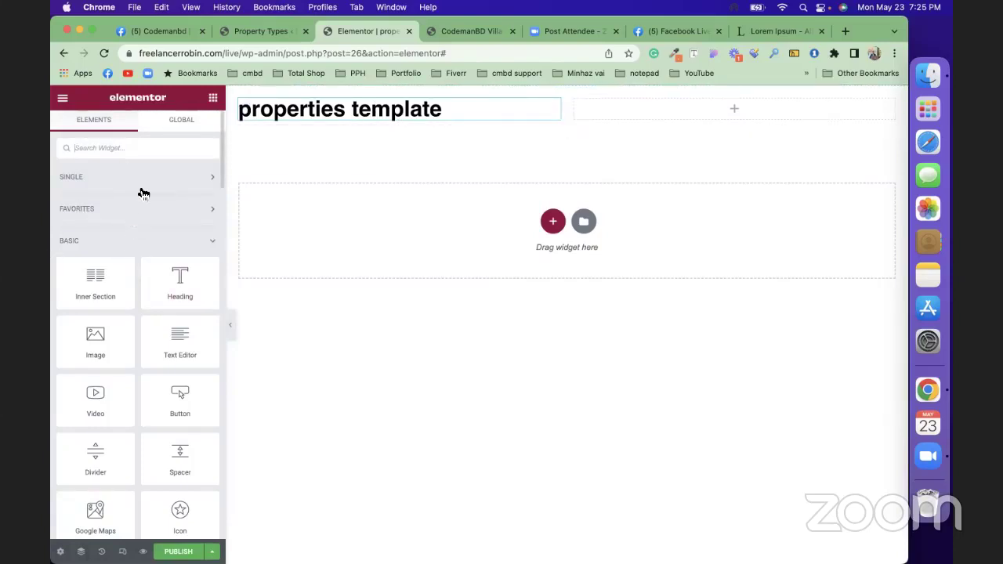
{"action": "left_click_drag", "start_coordinate": [177, 290], "coordinate": [336, 121]}
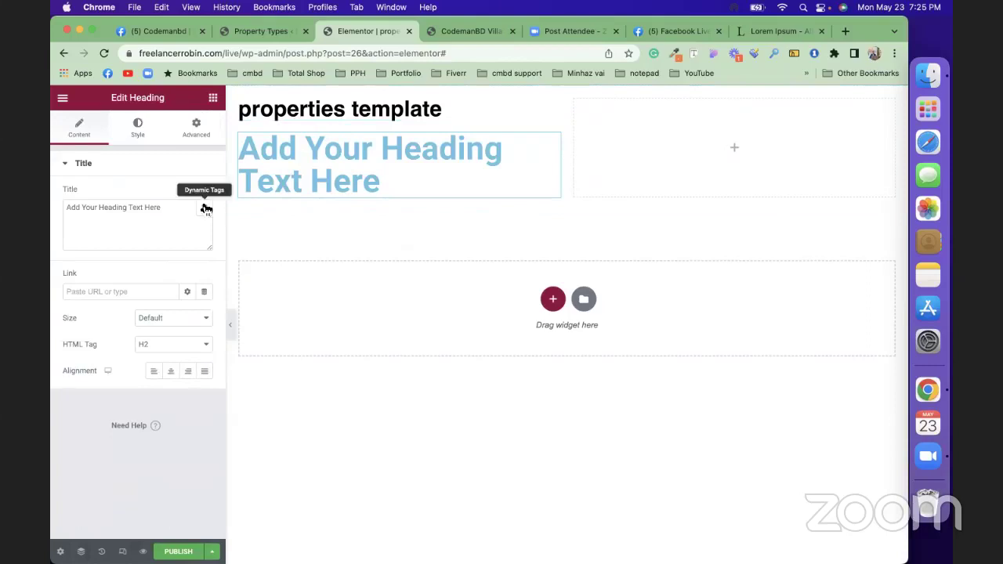
{"action": "left_click", "coordinate": [203, 207]}
{"action": "scroll", "coordinate": [107, 320], "scroll_direction": "down", "scroll_amount": 5}
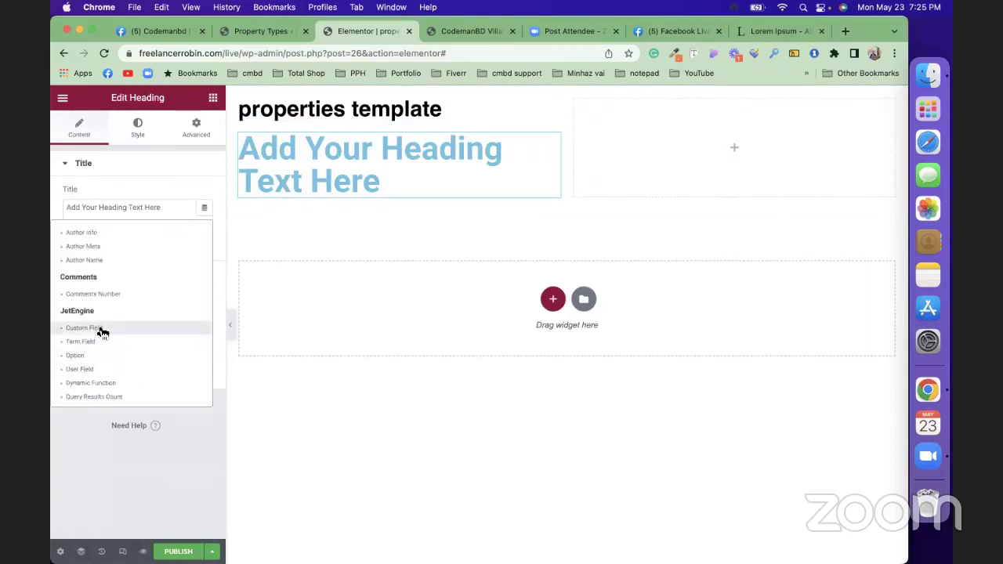
{"action": "left_click", "coordinate": [99, 329]}
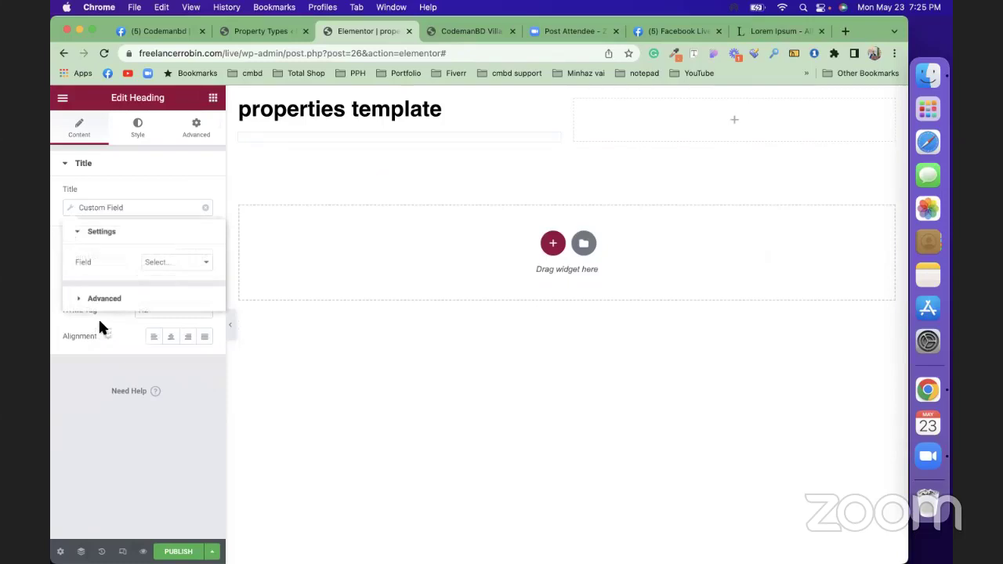
{"action": "left_click", "coordinate": [195, 267]}
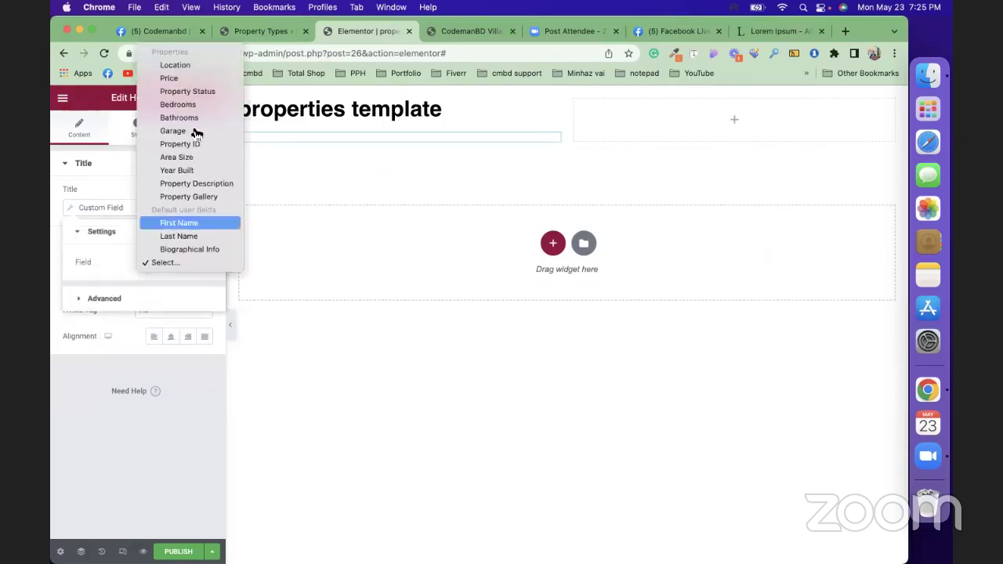
{"action": "left_click", "coordinate": [197, 71]}
{"action": "left_click", "coordinate": [196, 71]}
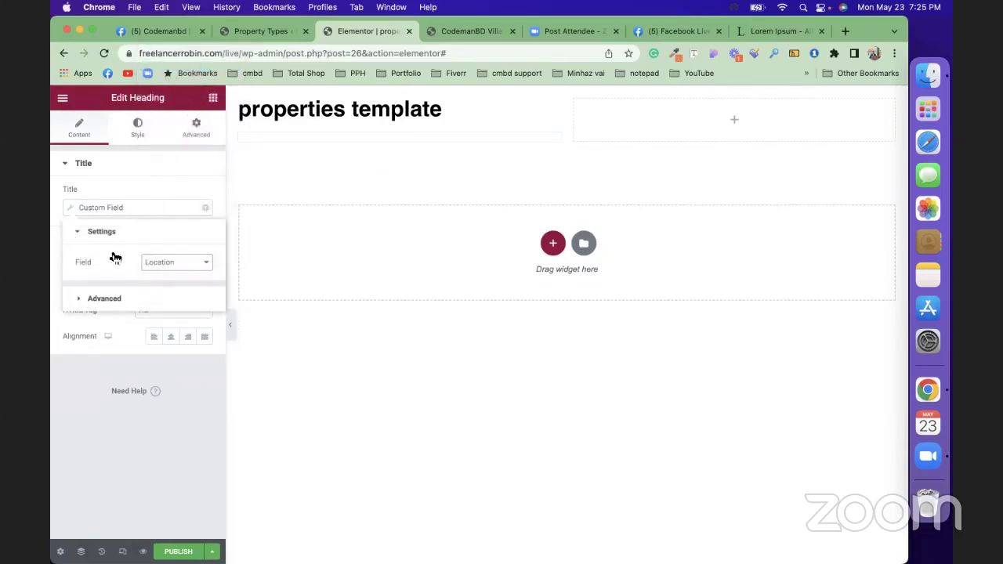
Enter "Location" as the Before text of the second heading's custom field tag.
{"action": "left_click", "coordinate": [81, 301]}
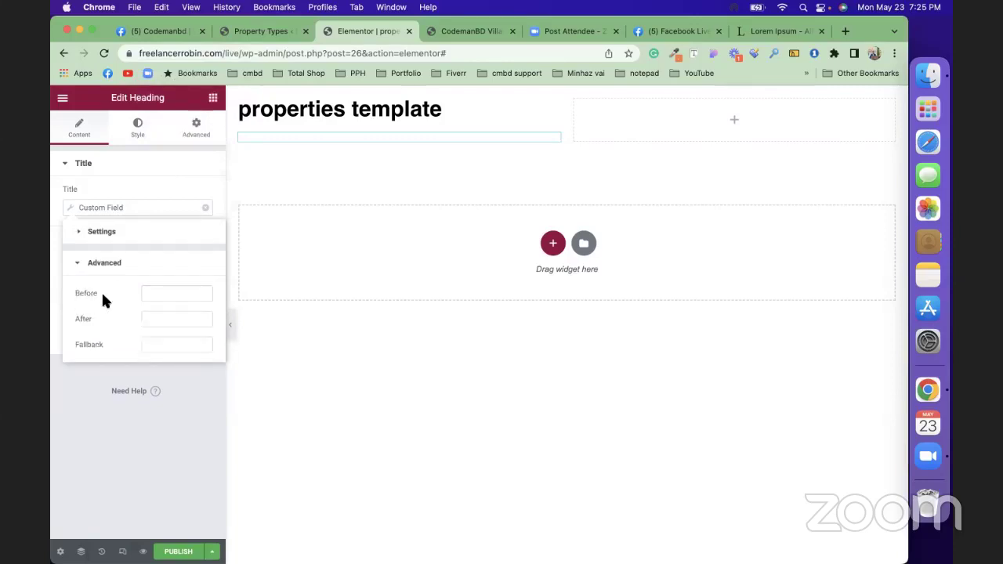
{"action": "left_click", "coordinate": [147, 291]}
{"action": "type", "text": "Locatio"}
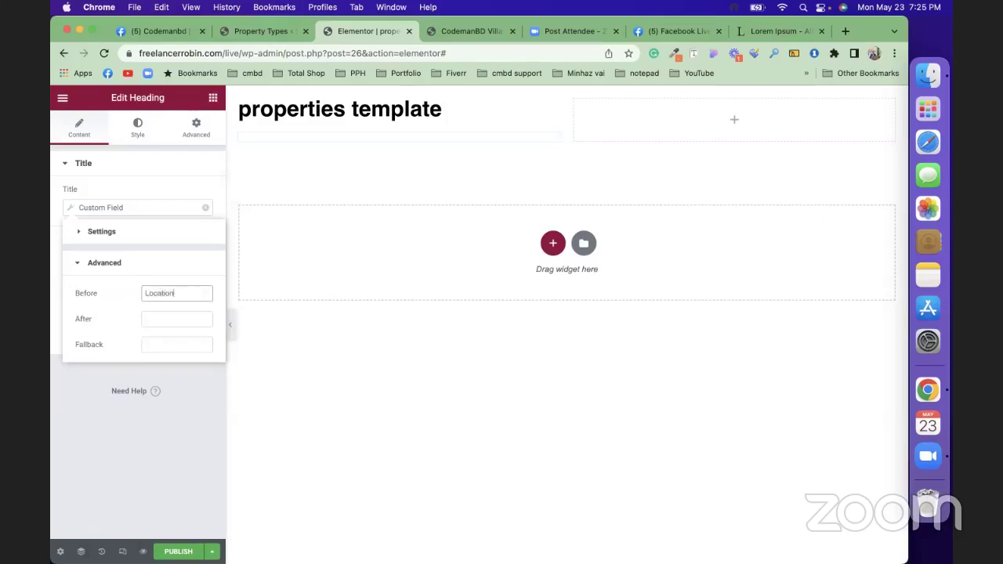
Complete the Before text of the second heading's custom field tag as "Location:" with a trailing space.
{"action": "type", "text": "n:"}
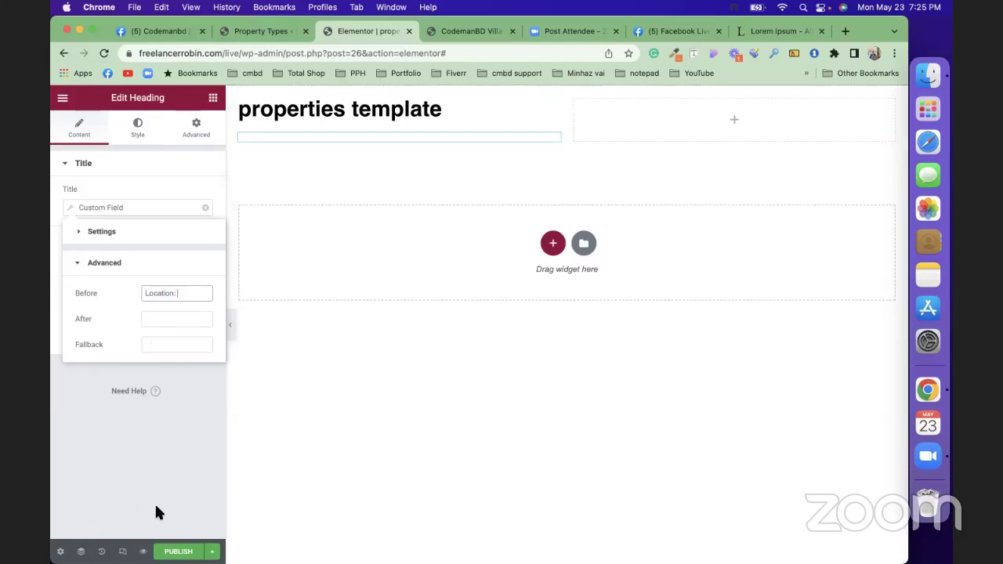
{"action": "left_click", "coordinate": [182, 485]}
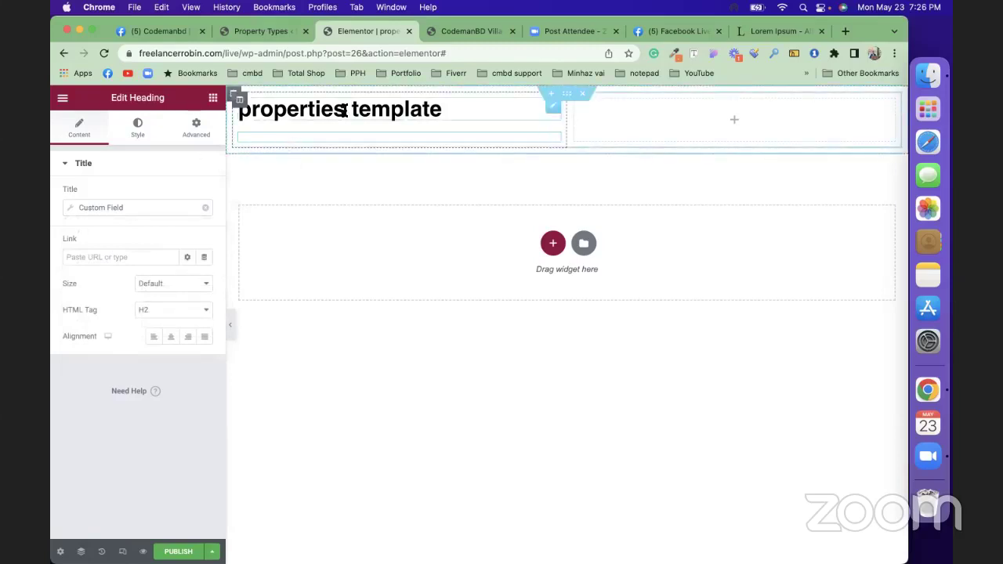
{"action": "left_click", "coordinate": [462, 31]}
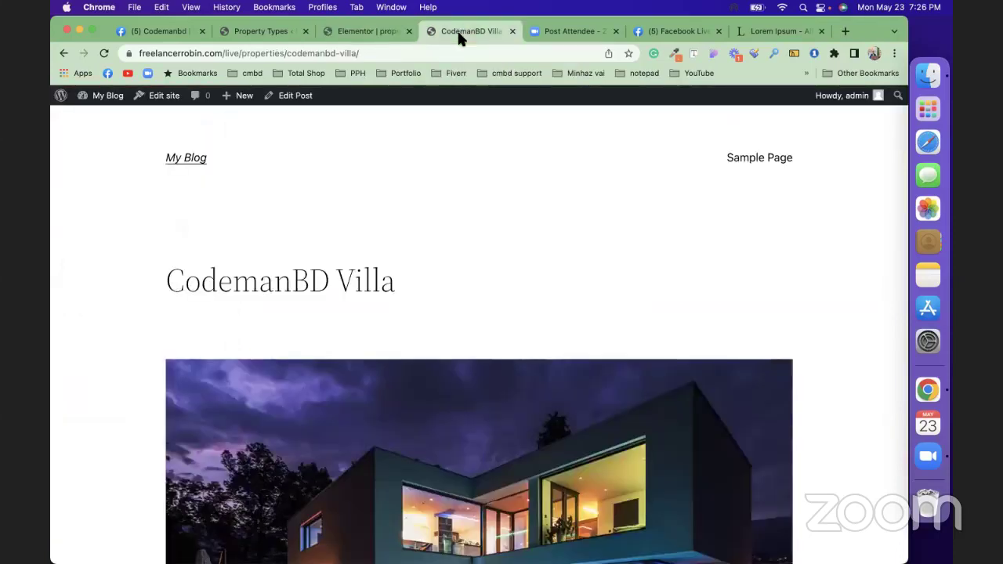
{"action": "left_click", "coordinate": [352, 31]}
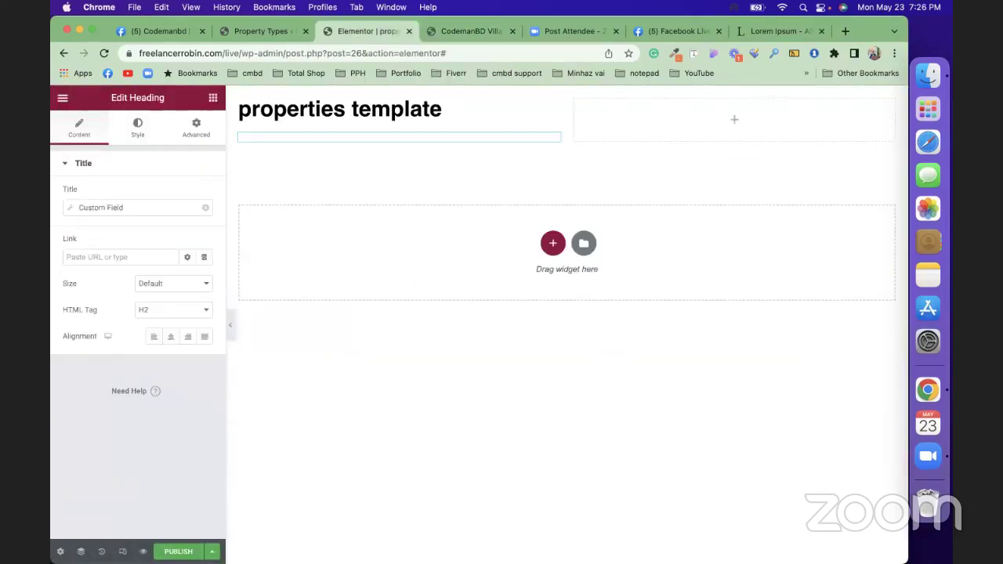
{"action": "mouse_move", "coordinate": [212, 550]}
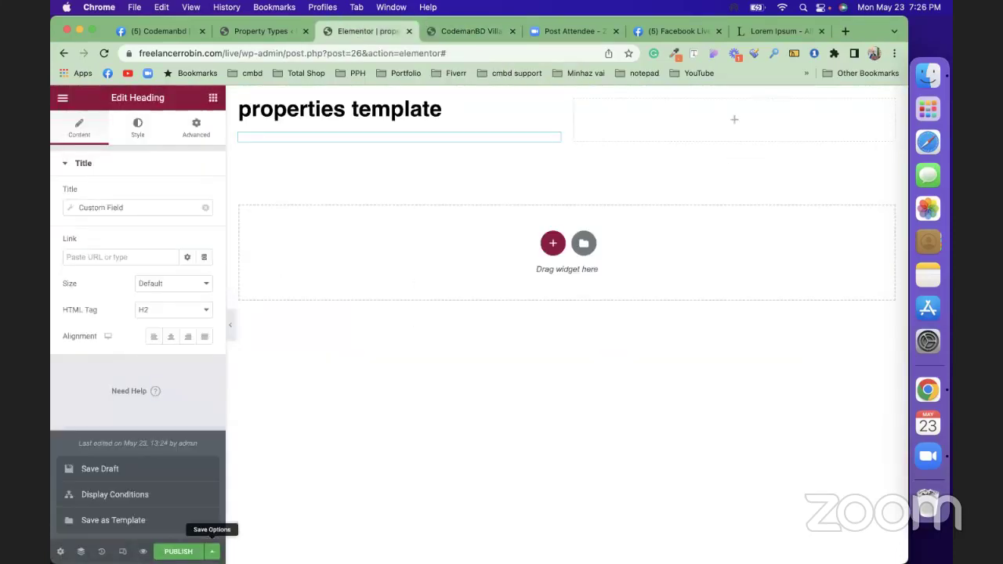
{"action": "left_click", "coordinate": [185, 475]}
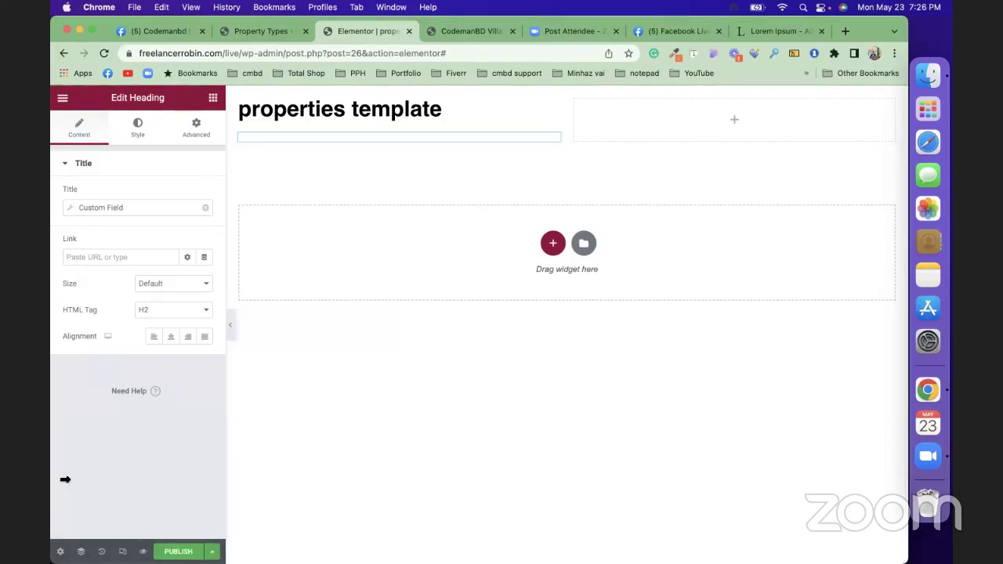
Set the template's dynamic content preview to the Properties post CodemanBD Villa and apply the preview.
{"action": "left_click", "coordinate": [61, 552]}
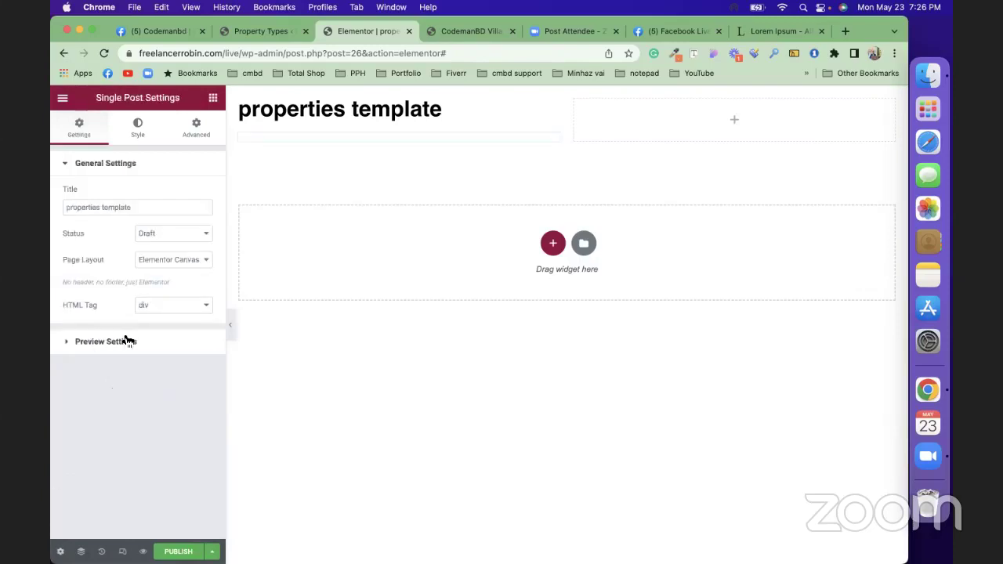
{"action": "left_click", "coordinate": [129, 342]}
{"action": "left_click", "coordinate": [126, 272]}
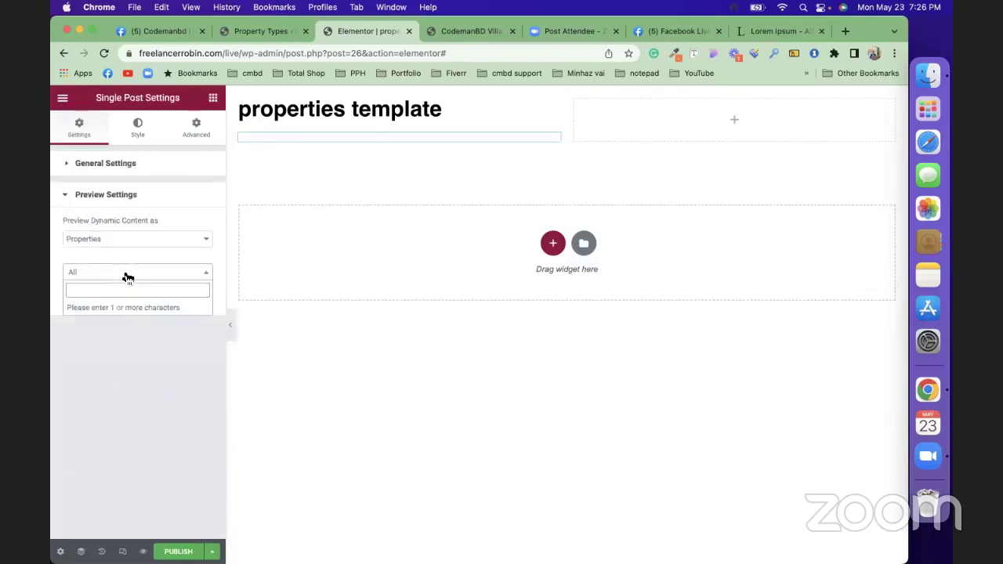
{"action": "type", "text": "de"}
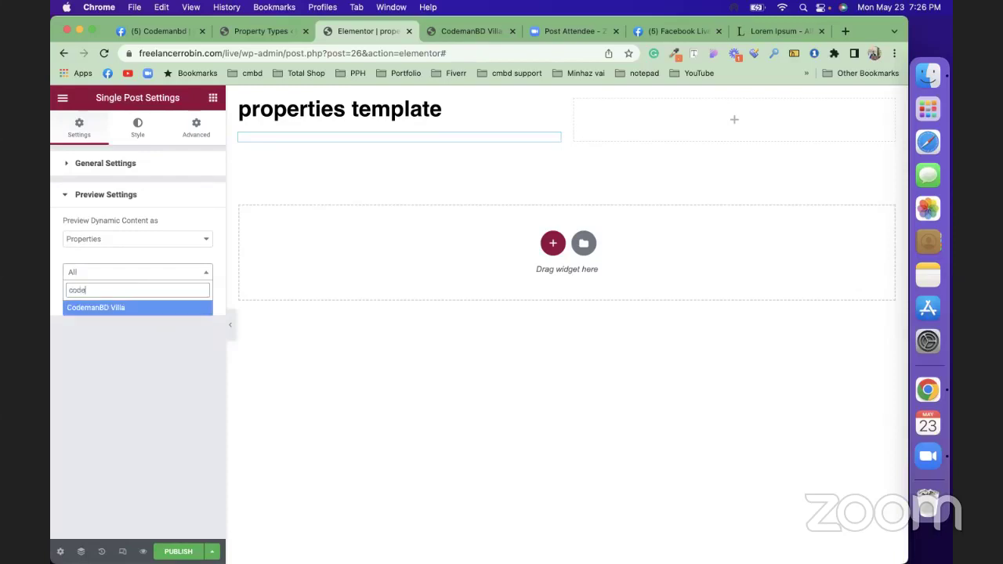
{"action": "left_click", "coordinate": [124, 308]}
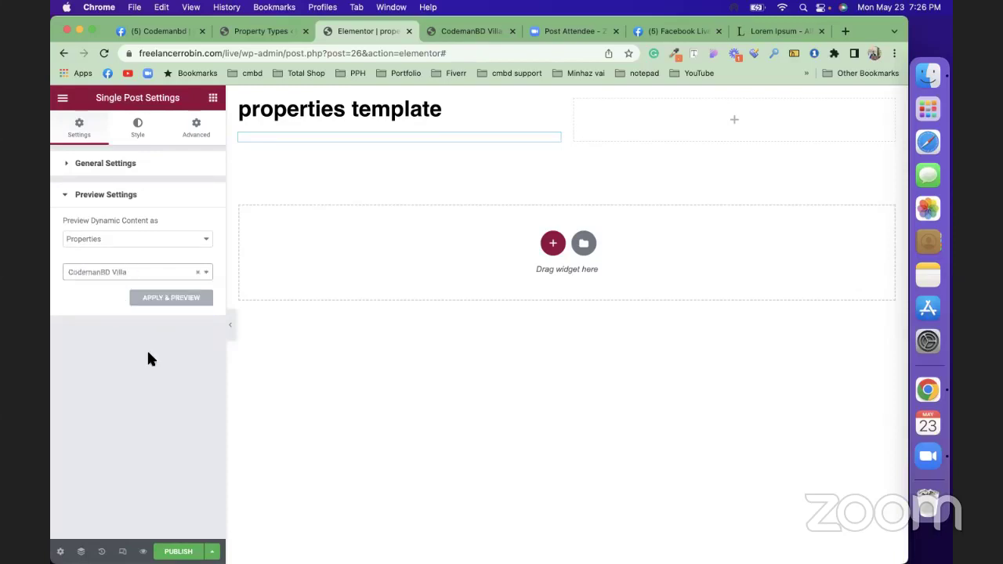
{"action": "left_click", "coordinate": [164, 304]}
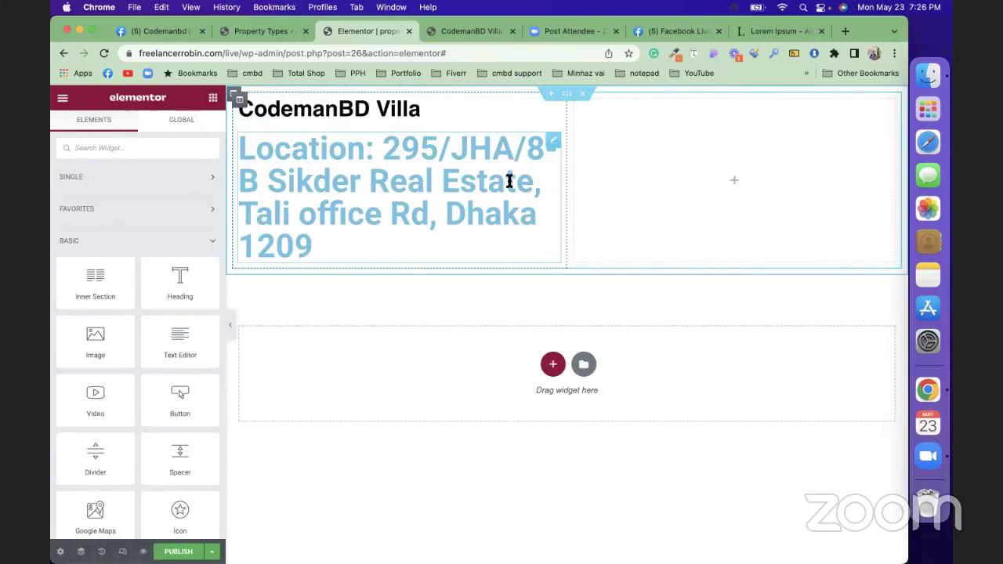
Change the location heading's text color to black.
{"action": "left_click", "coordinate": [556, 142]}
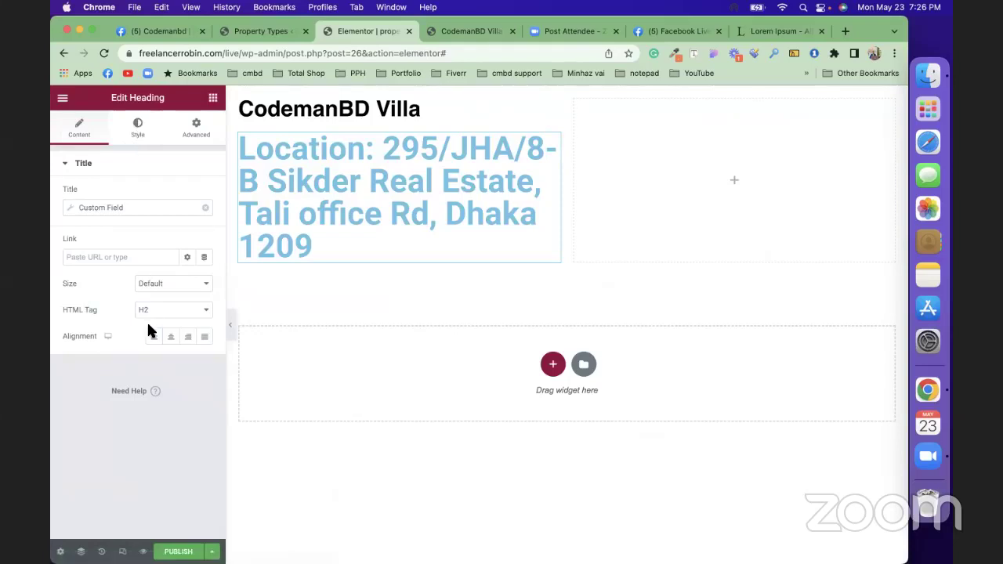
{"action": "left_click", "coordinate": [138, 129]}
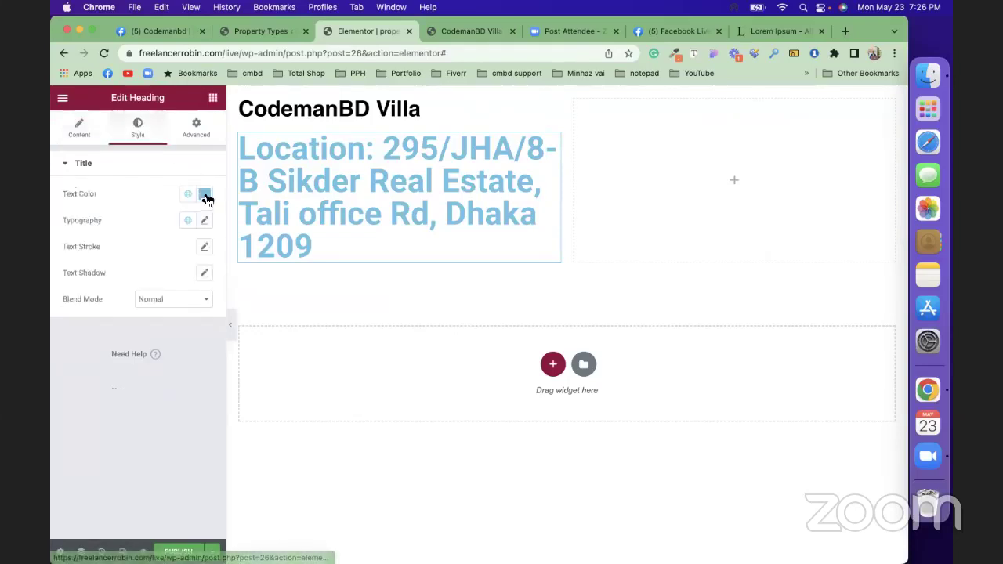
{"action": "left_click", "coordinate": [204, 194]}
{"action": "left_click_drag", "start_coordinate": [161, 282], "coordinate": [142, 345]}
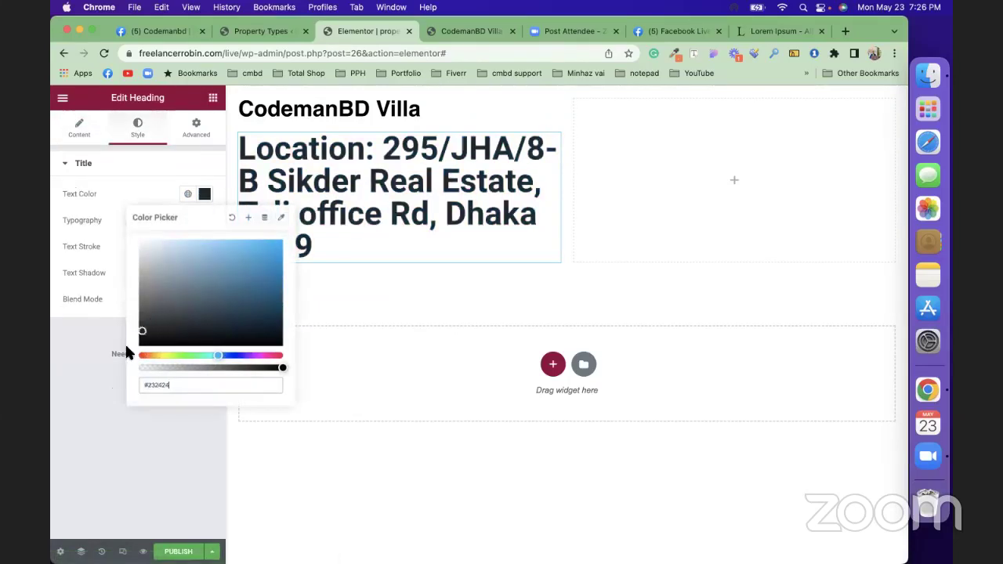
{"action": "left_click", "coordinate": [65, 353]}
Set the location heading's typography to Tahoma with weight 400 and a size of 13 px.
{"action": "left_click", "coordinate": [205, 221]}
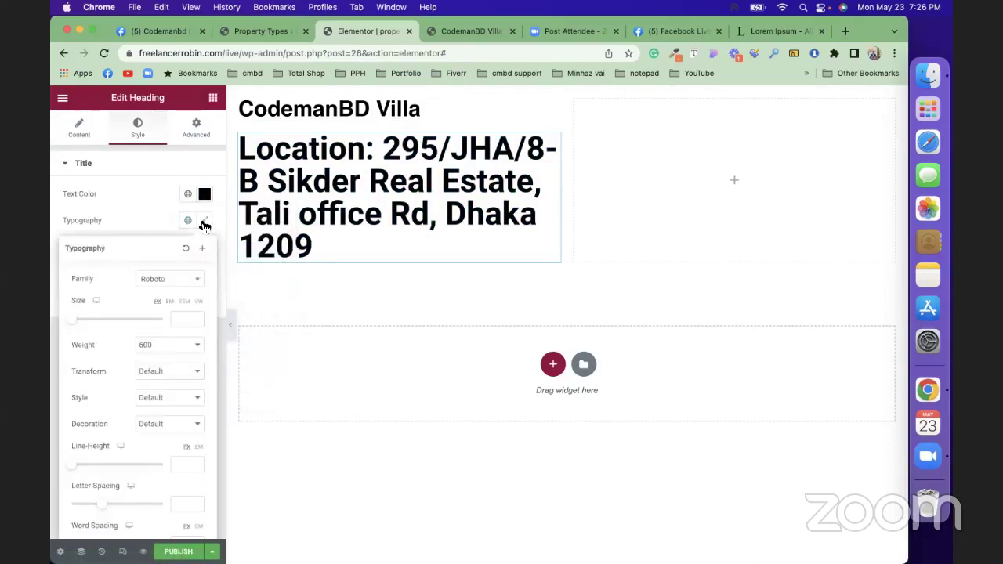
{"action": "left_click", "coordinate": [178, 283]}
{"action": "scroll", "coordinate": [179, 339], "scroll_direction": "down", "scroll_amount": 5}
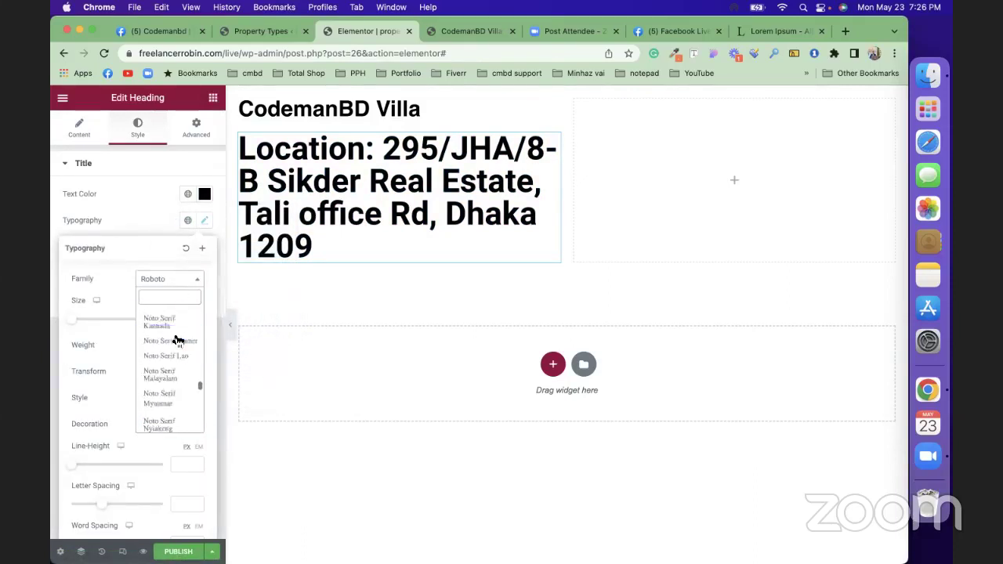
{"action": "scroll", "coordinate": [179, 341], "scroll_direction": "up", "scroll_amount": 5}
{"action": "scroll", "coordinate": [177, 340], "scroll_direction": "up", "scroll_amount": 20}
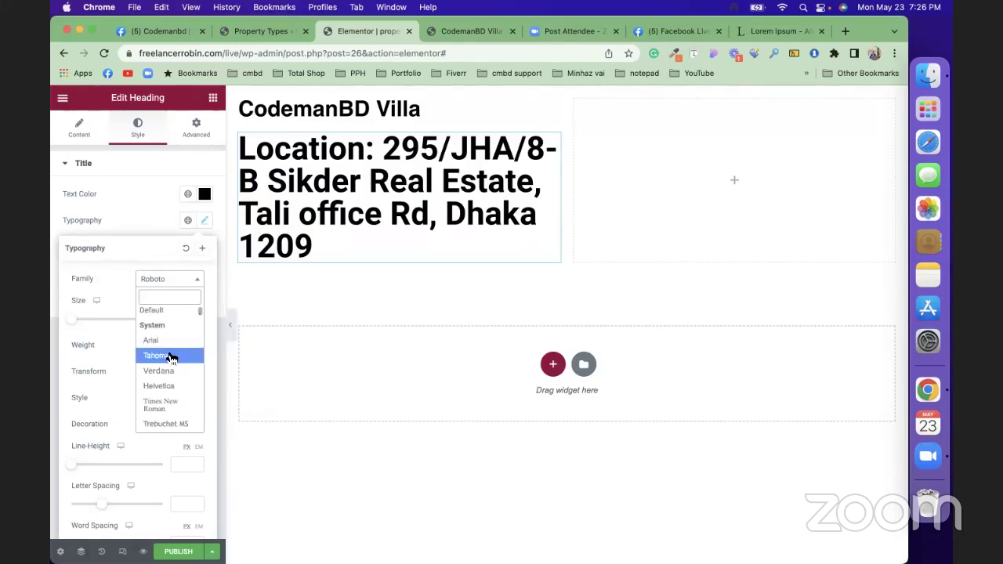
{"action": "left_click", "coordinate": [164, 355]}
{"action": "left_click", "coordinate": [163, 345]}
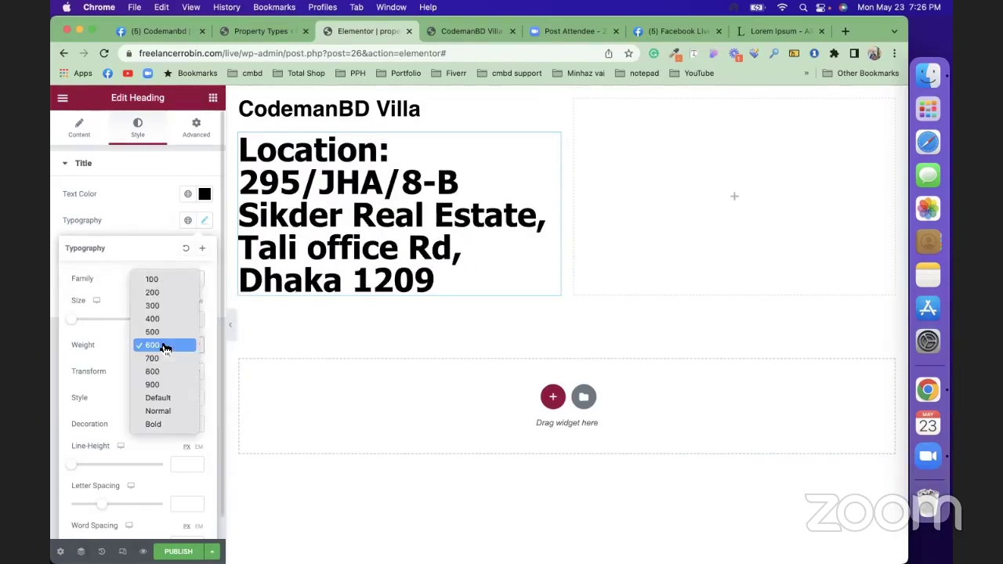
{"action": "left_click", "coordinate": [164, 319]}
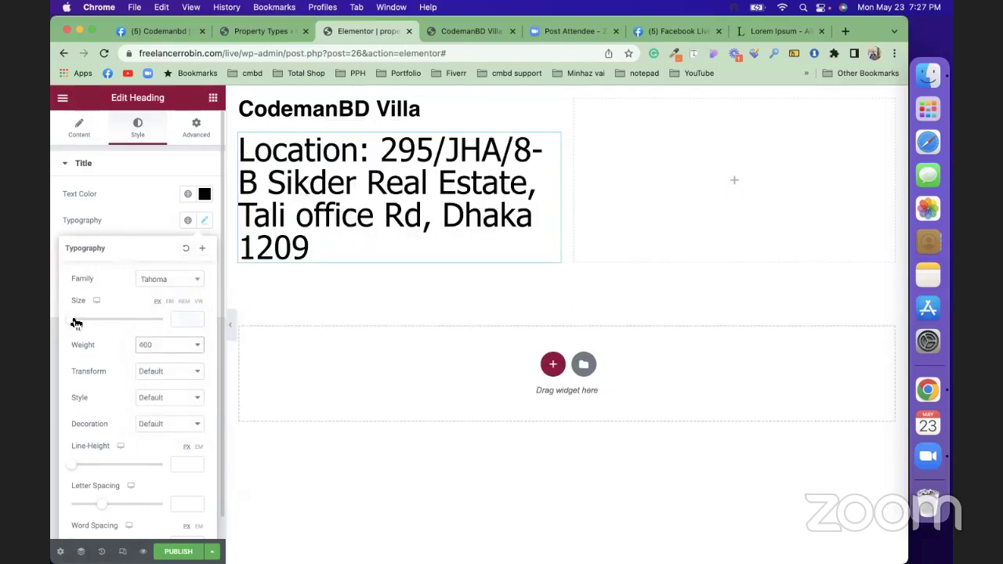
{"action": "left_click", "coordinate": [78, 322]}
{"action": "left_click_drag", "start_coordinate": [78, 321], "coordinate": [83, 321]}
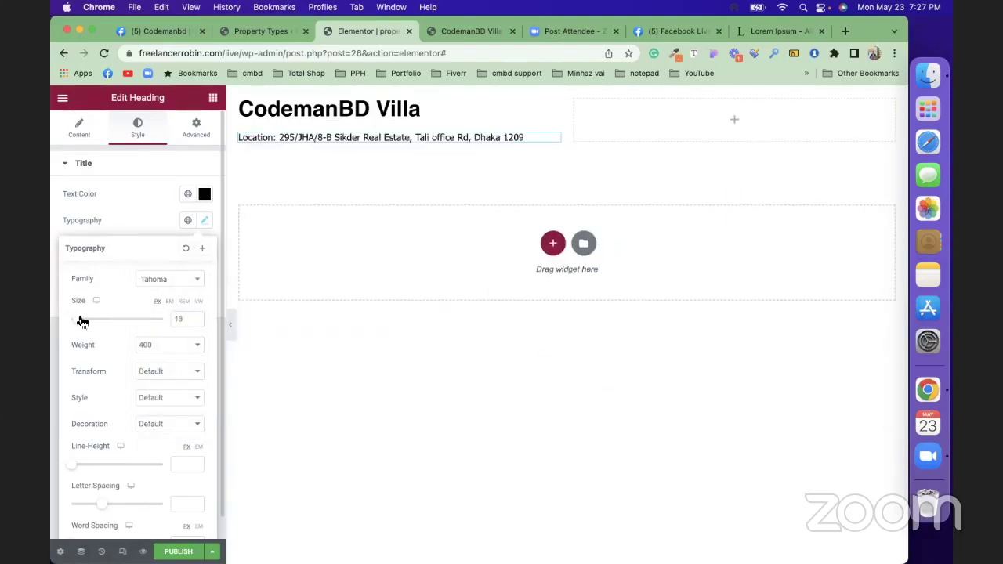
Add a third Heading below the location heading and open the dynamic tag choices for its title at the JetEngine group.
{"action": "left_click", "coordinate": [212, 99]}
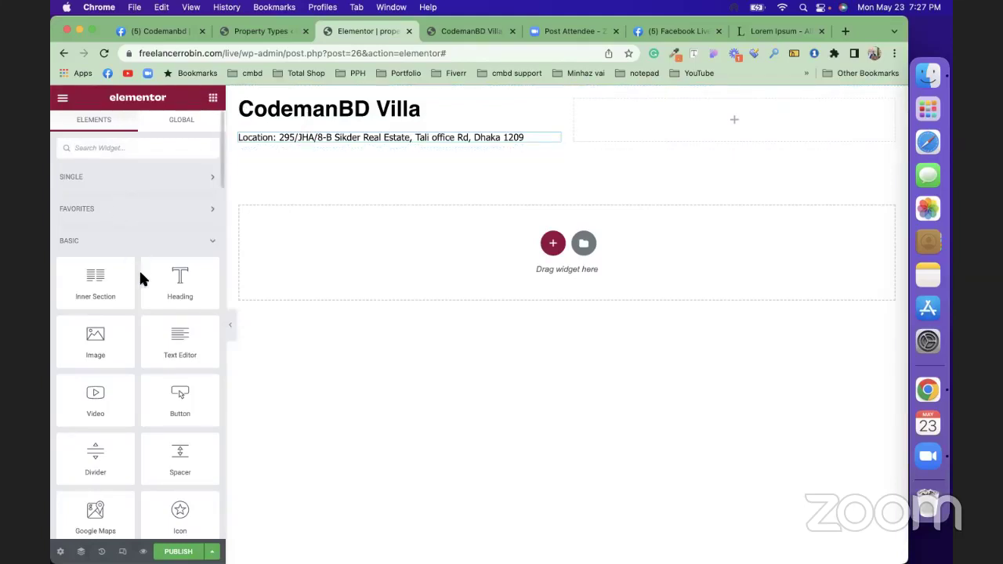
{"action": "left_click_drag", "start_coordinate": [176, 288], "coordinate": [289, 141]}
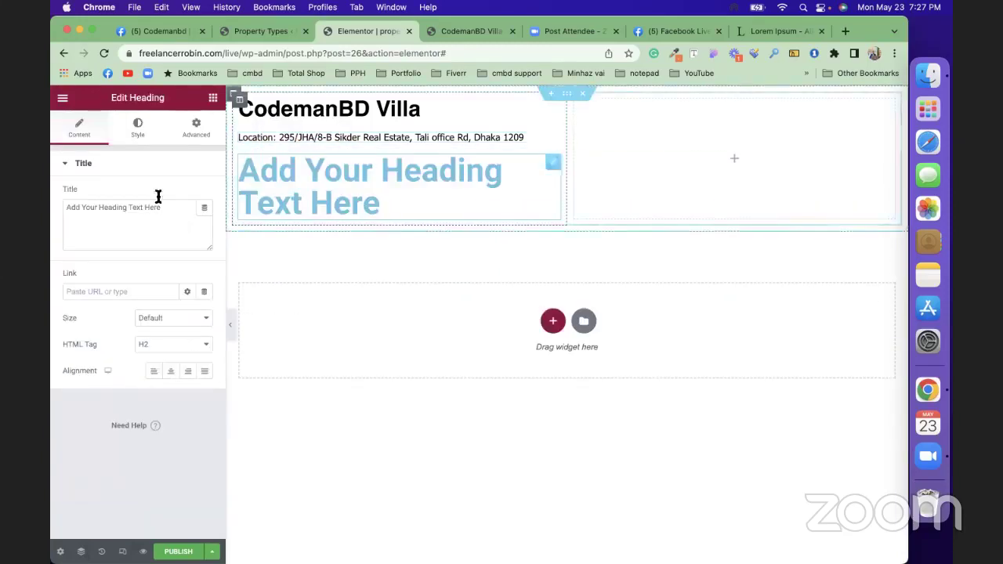
{"action": "left_click", "coordinate": [205, 209]}
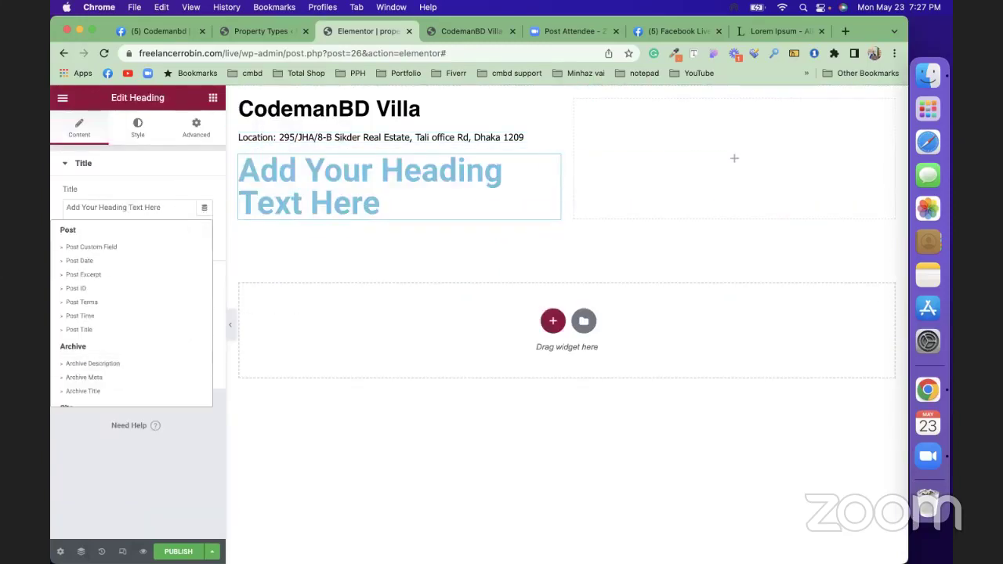
{"action": "scroll", "coordinate": [107, 330], "scroll_direction": "down", "scroll_amount": 5}
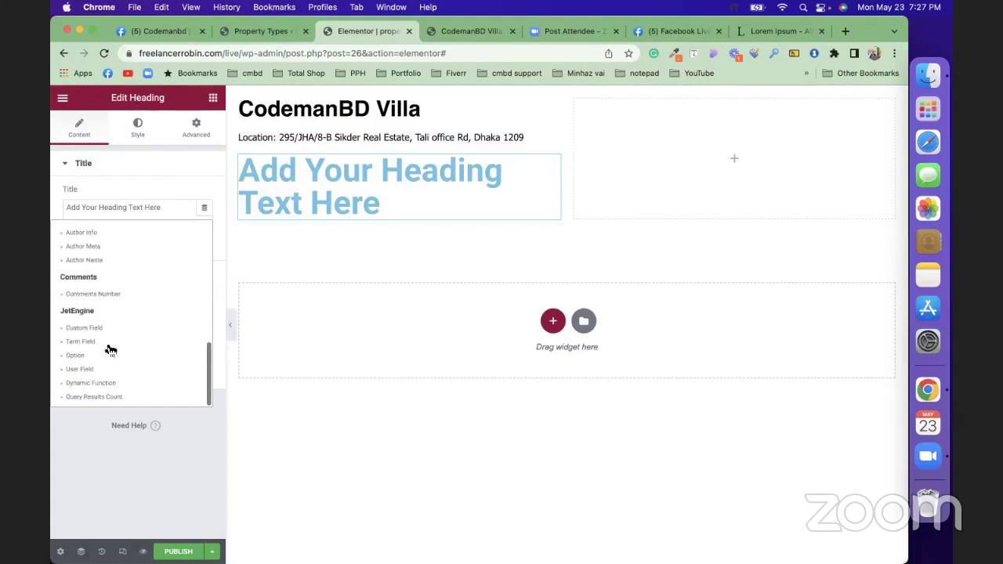
Bind the new heading's title to the JetEngine custom field Property ID.
{"action": "left_click", "coordinate": [109, 329]}
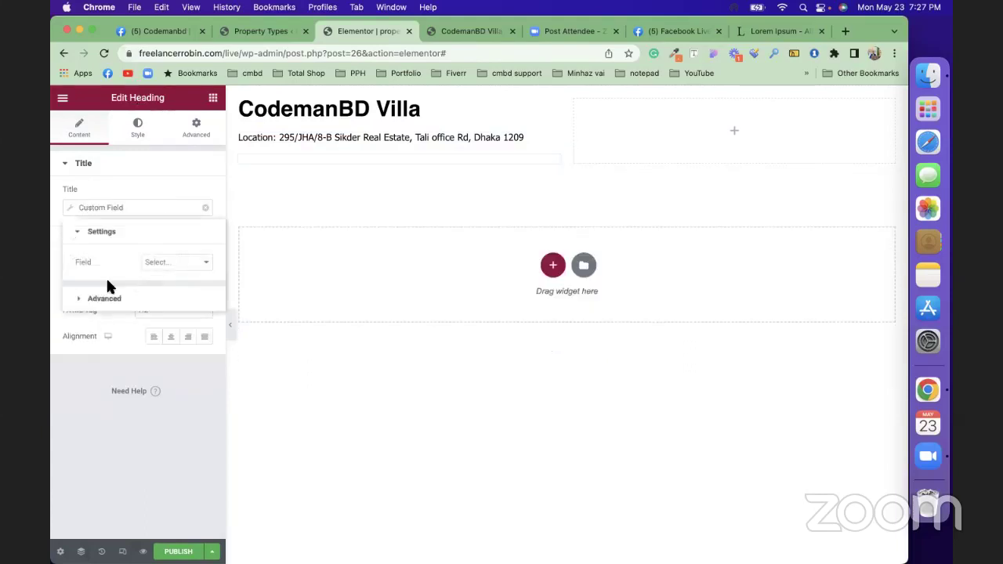
{"action": "left_click", "coordinate": [176, 268]}
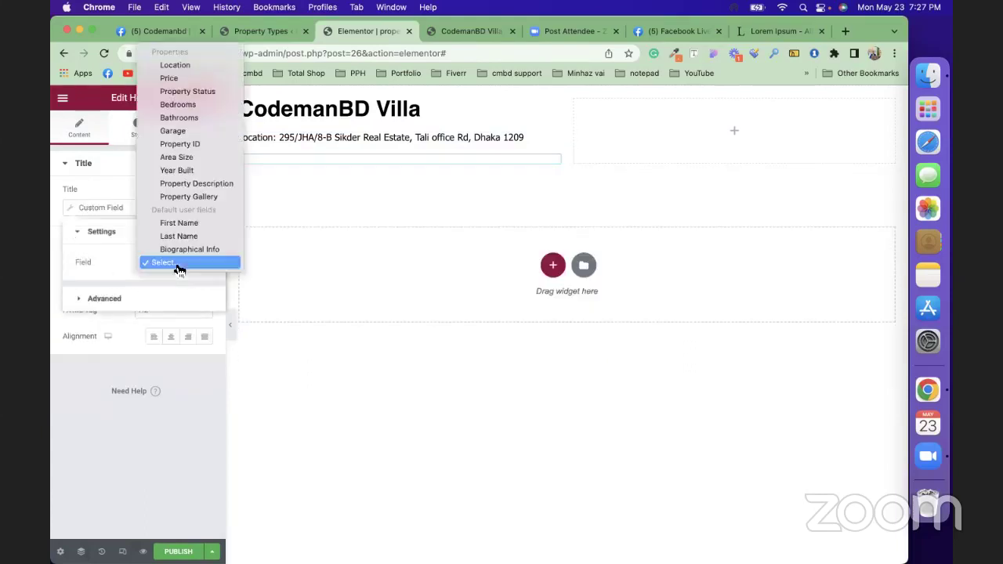
{"action": "left_click", "coordinate": [191, 147]}
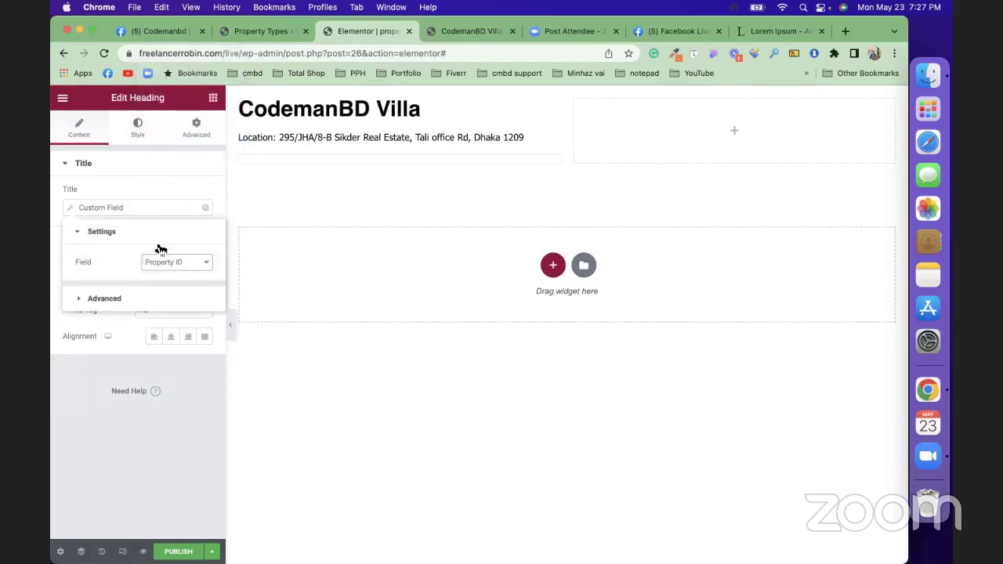
Add the prefix text "Property ID:" before the heading's dynamic custom field value.
{"action": "left_click", "coordinate": [137, 299]}
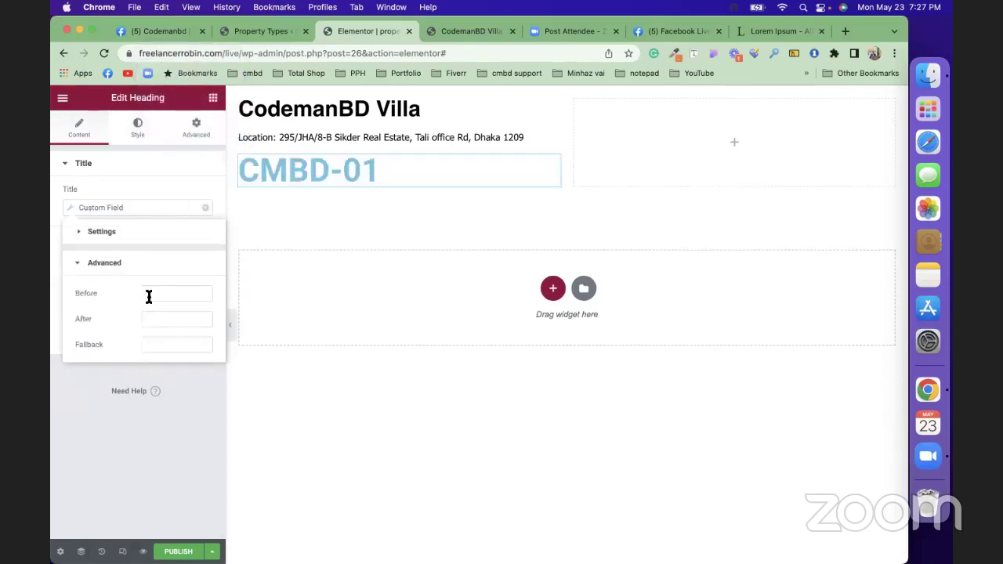
{"action": "left_click", "coordinate": [148, 295]}
{"action": "type", "text": "property I"}
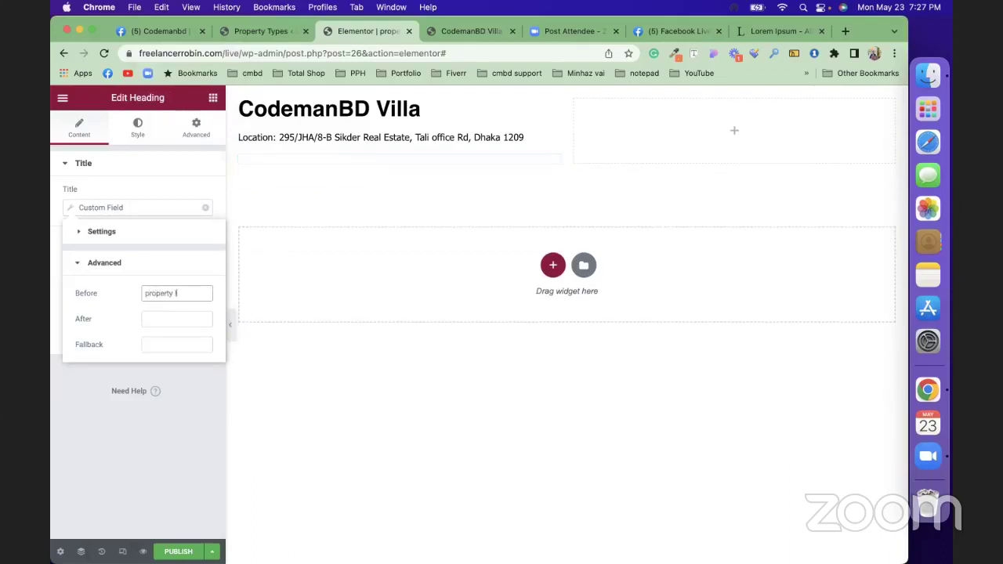
{"action": "type", "text": "D:"}
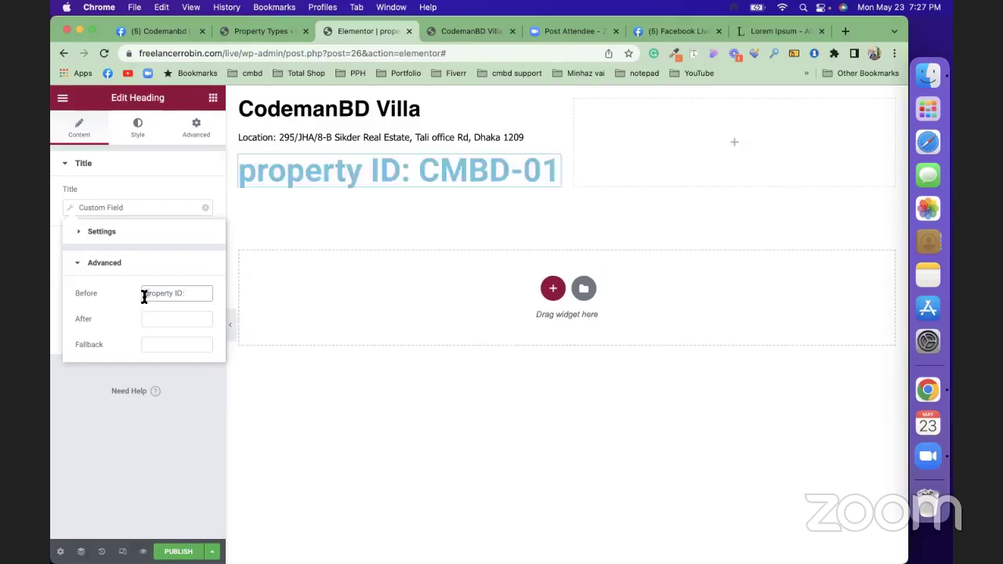
{"action": "left_click", "coordinate": [144, 297]}
{"action": "key", "text": "Delete"}
{"action": "type", "text": "P"}
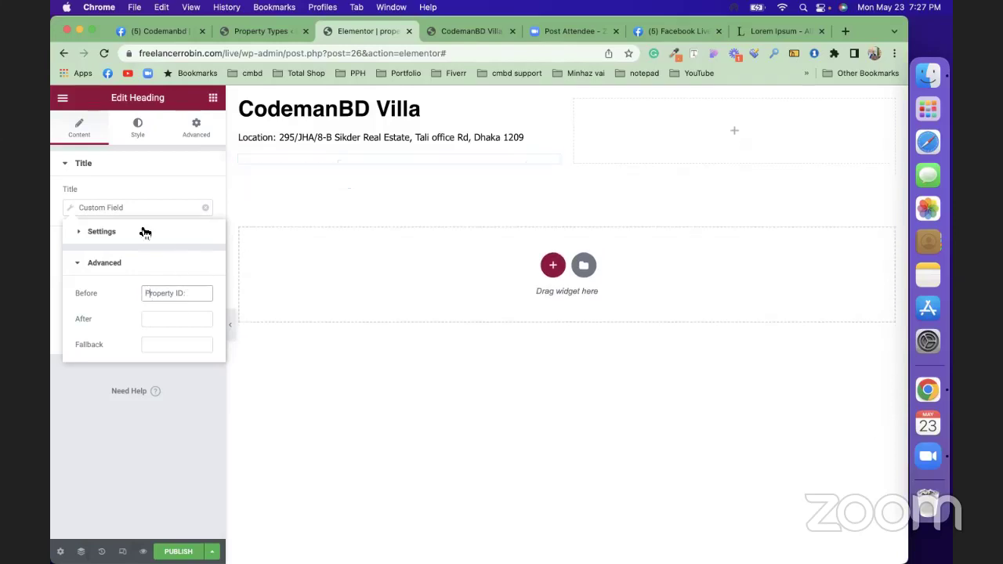
Set the Property ID heading's text color to black.
{"action": "left_click", "coordinate": [140, 135]}
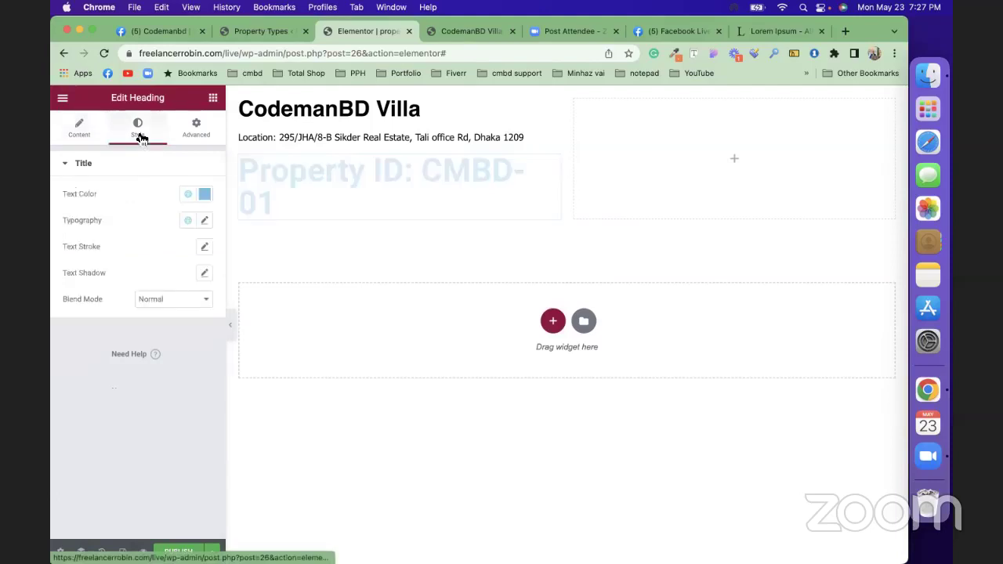
{"action": "left_click", "coordinate": [205, 194]}
{"action": "left_click_drag", "start_coordinate": [200, 270], "coordinate": [135, 352]}
{"action": "left_click", "coordinate": [65, 330]}
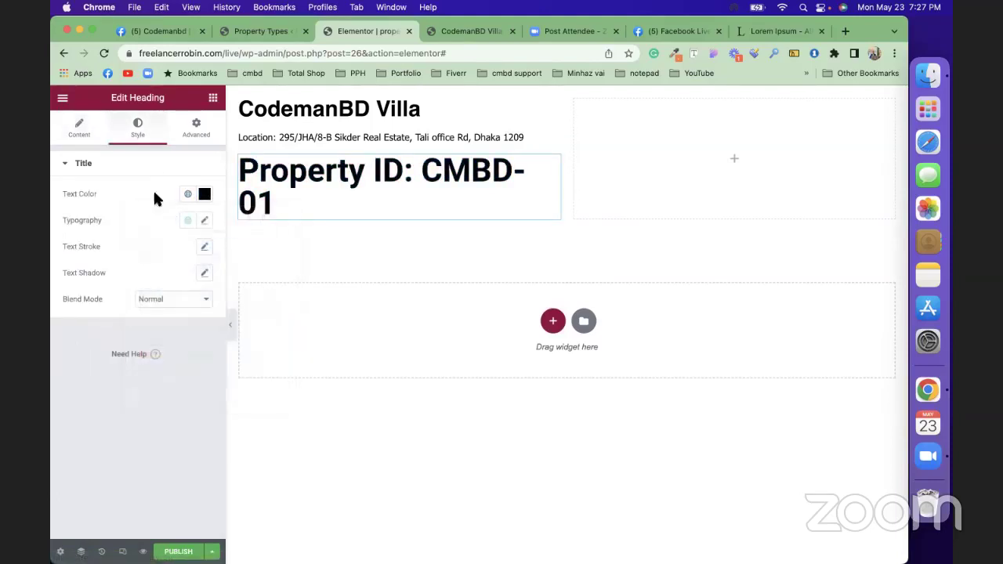
Set the Property ID heading's text color to orange, #FF9600.
{"action": "left_click", "coordinate": [202, 196]}
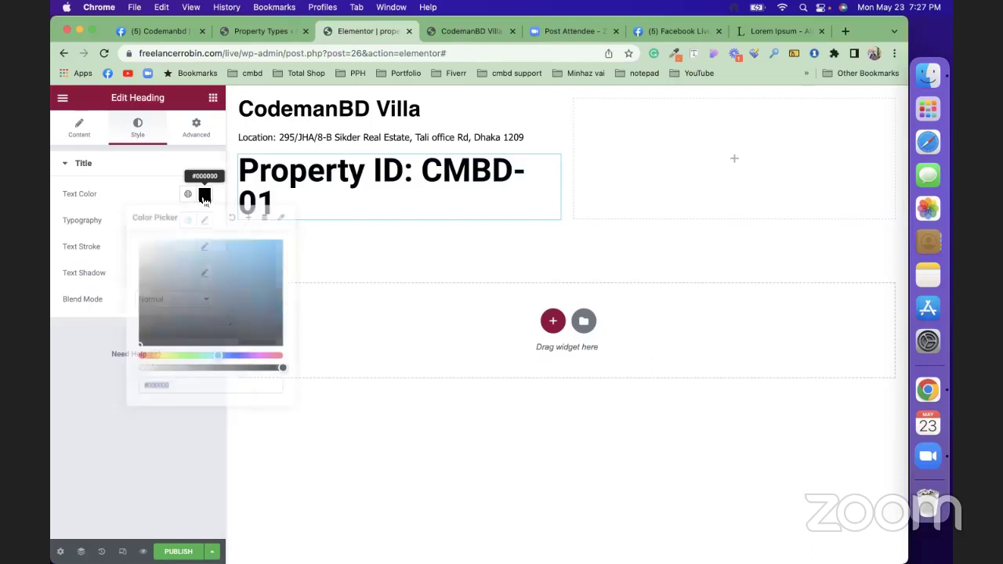
{"action": "left_click", "coordinate": [200, 358]}
{"action": "left_click_drag", "start_coordinate": [200, 358], "coordinate": [150, 356]}
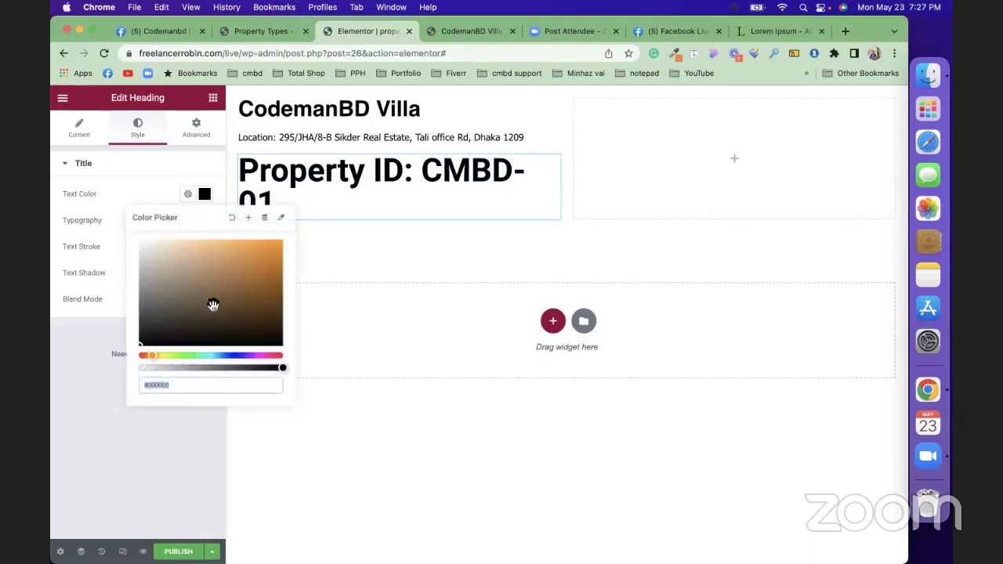
{"action": "left_click_drag", "start_coordinate": [273, 278], "coordinate": [285, 235]}
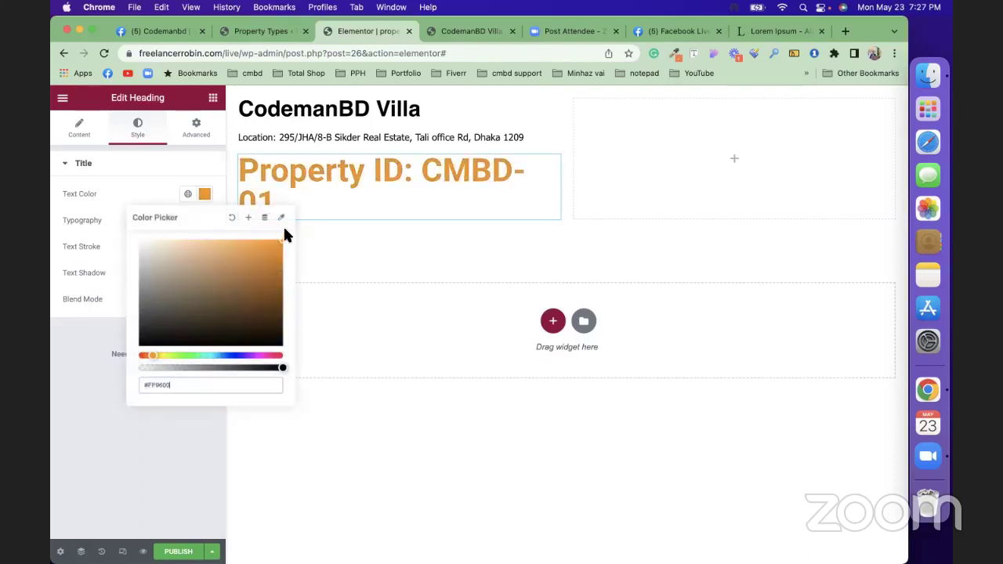
{"action": "left_click", "coordinate": [168, 168]}
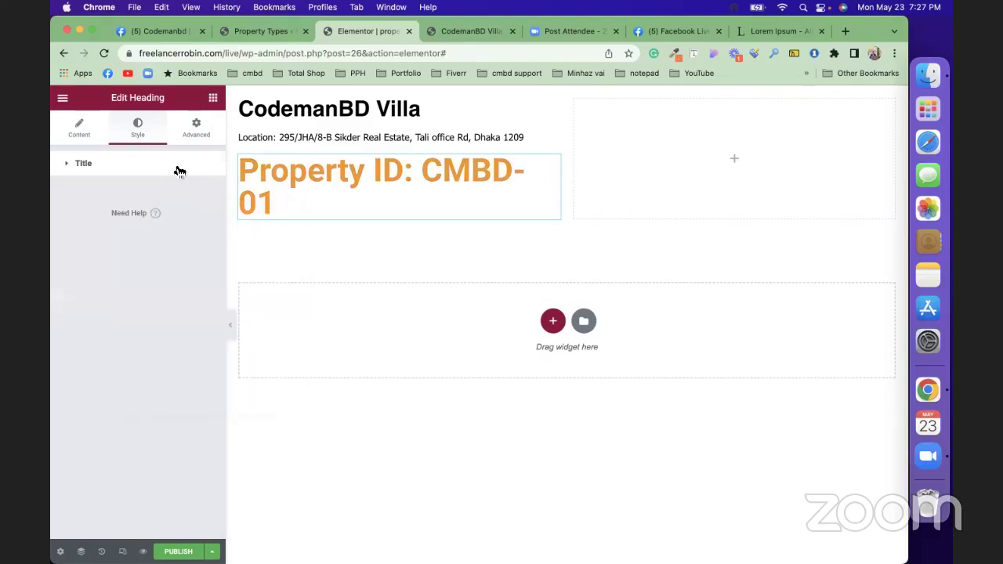
{"action": "left_click", "coordinate": [179, 172]}
Set the Property ID heading's typography to Tahoma, weight 400 and size 20 px.
{"action": "left_click", "coordinate": [205, 221]}
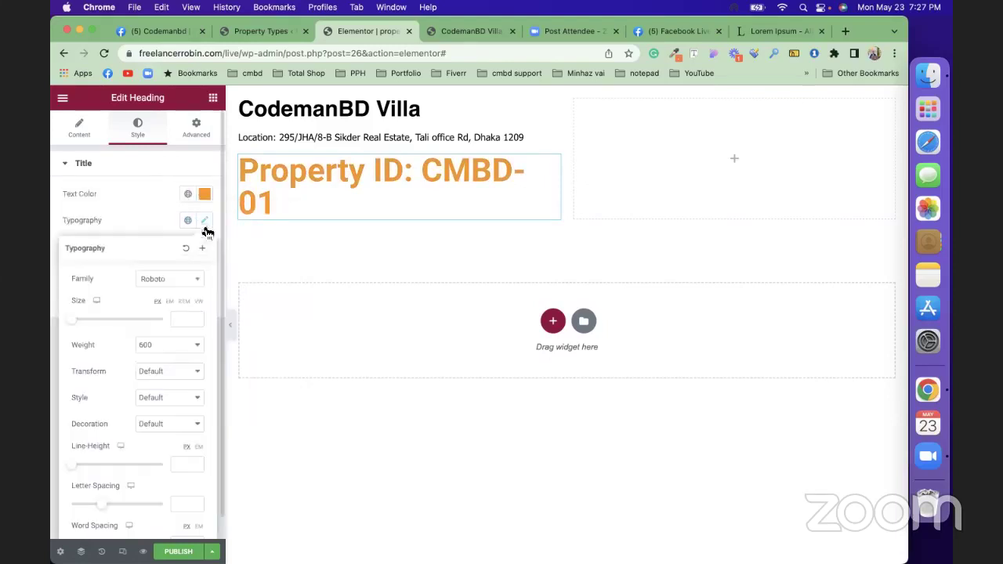
{"action": "left_click", "coordinate": [179, 283]}
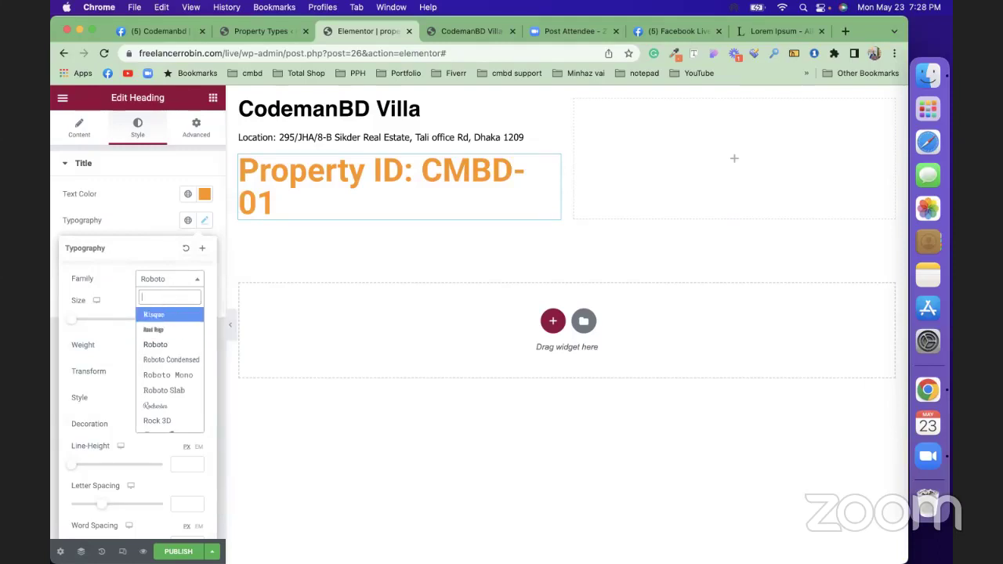
{"action": "type", "text": "taho"}
{"action": "left_click", "coordinate": [166, 332]}
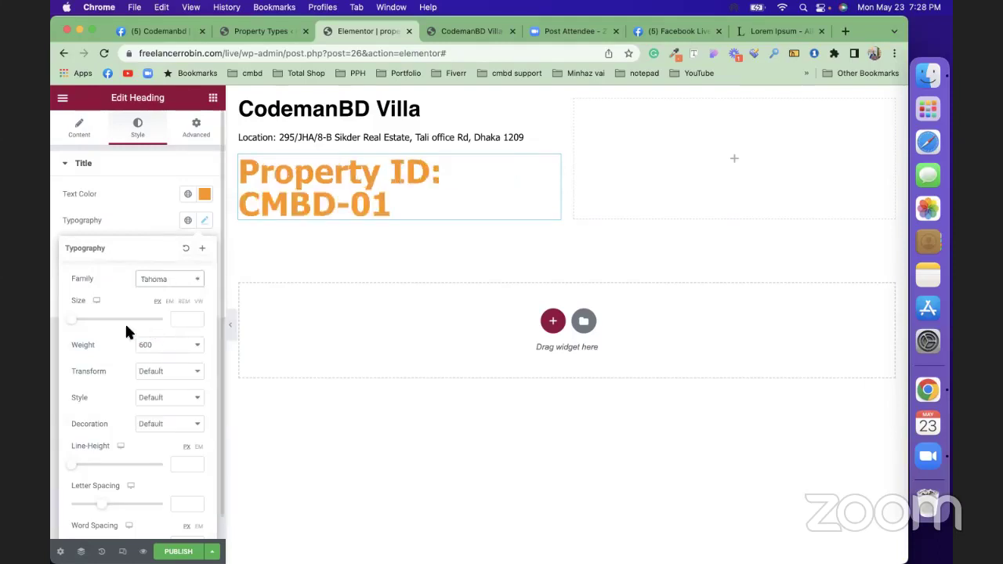
{"action": "left_click", "coordinate": [157, 347]}
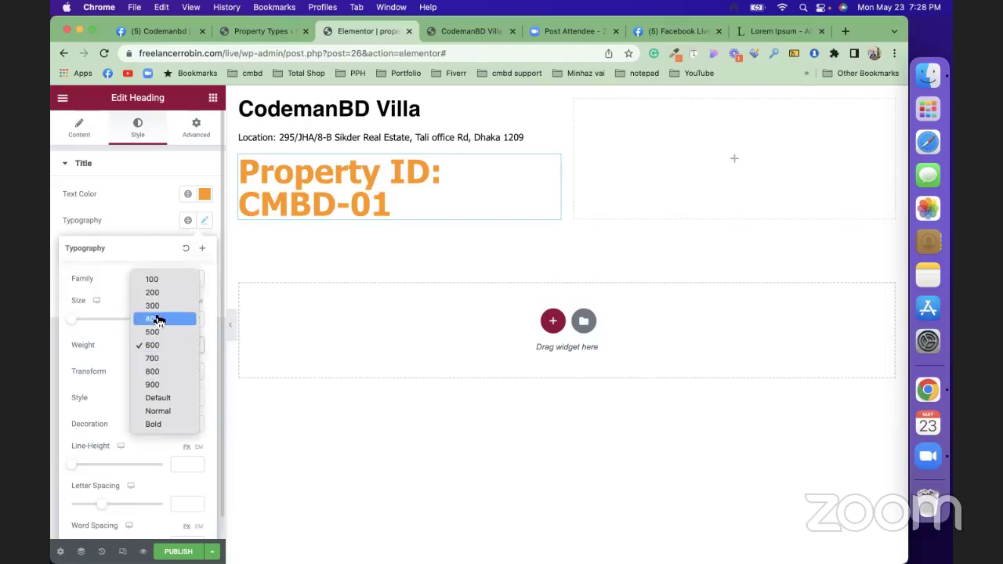
{"action": "left_click", "coordinate": [156, 319]}
{"action": "left_click_drag", "start_coordinate": [77, 322], "coordinate": [85, 320]}
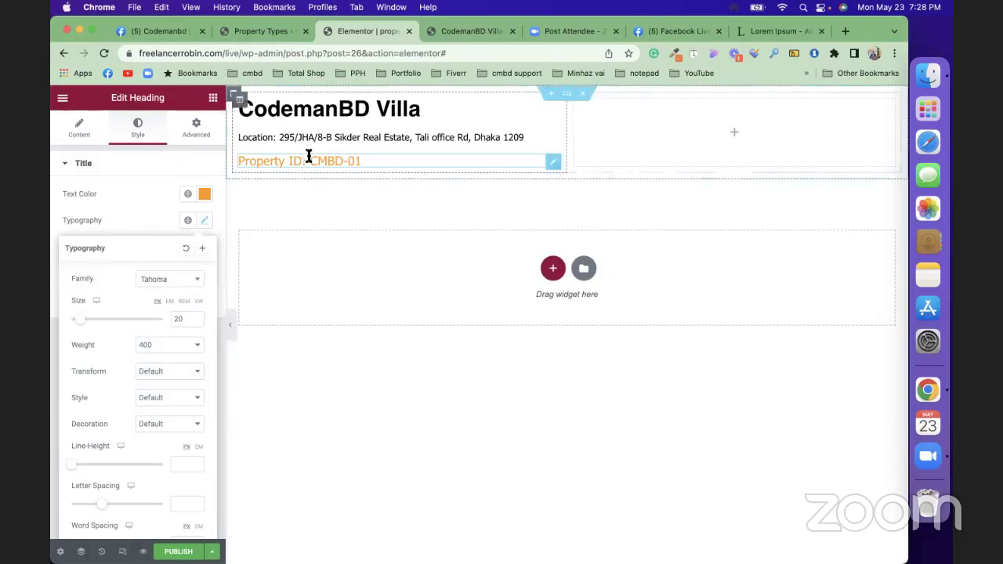
Add a Heading widget to the empty second column and bind its title to the JetEngine custom field Property Status.
{"action": "left_click", "coordinate": [665, 132]}
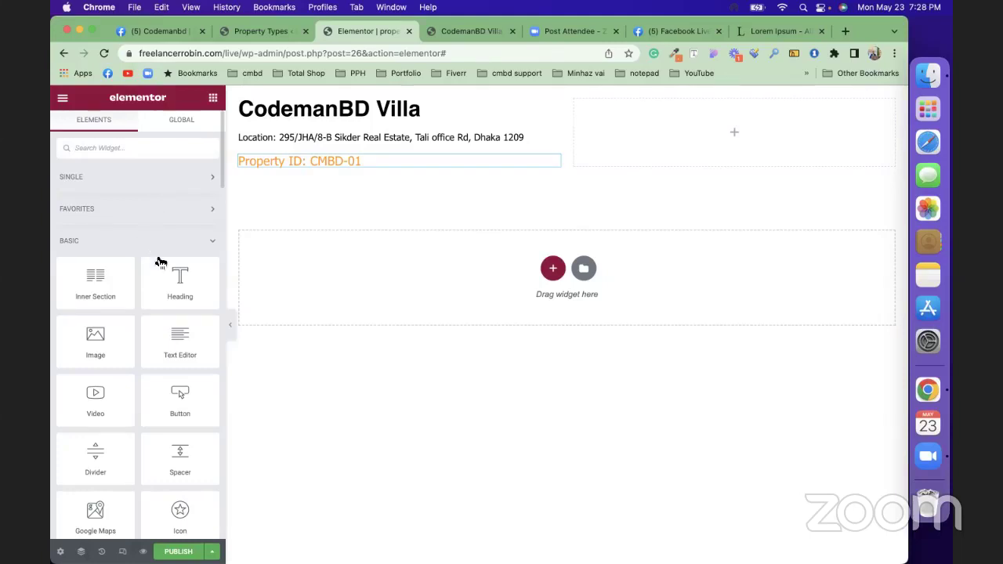
{"action": "left_click_drag", "start_coordinate": [175, 279], "coordinate": [677, 114]}
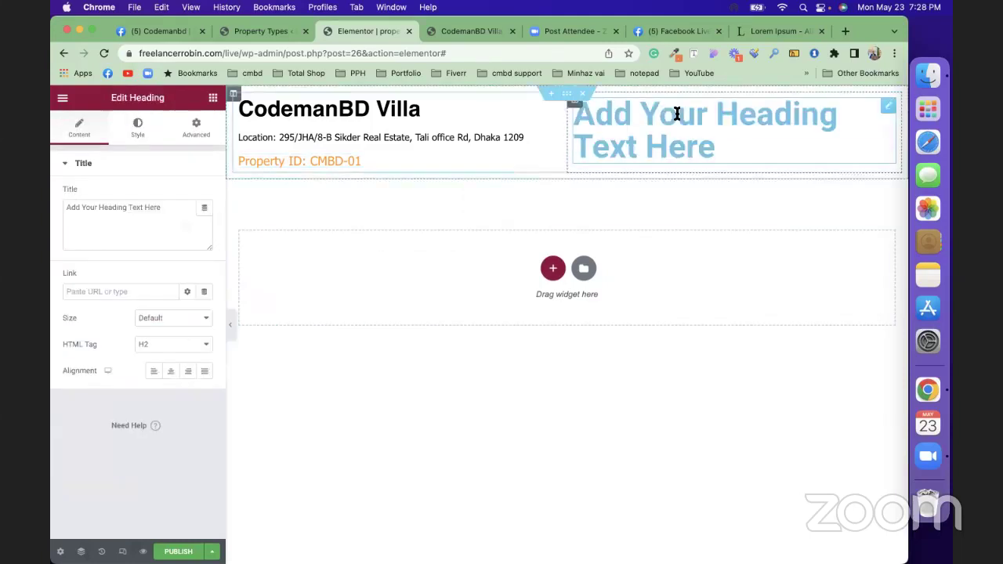
{"action": "left_click", "coordinate": [203, 208]}
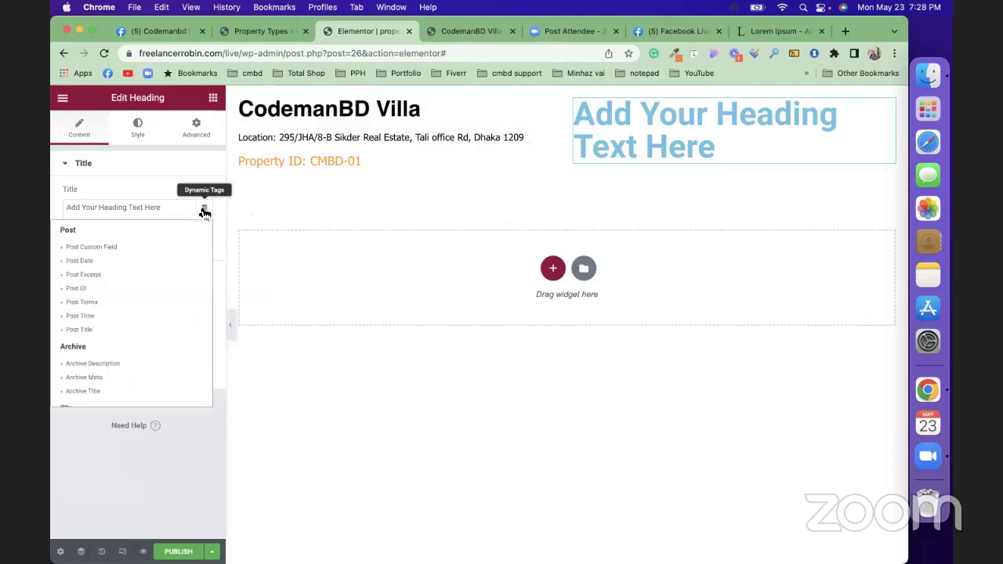
{"action": "scroll", "coordinate": [151, 320], "scroll_direction": "down", "scroll_amount": 5}
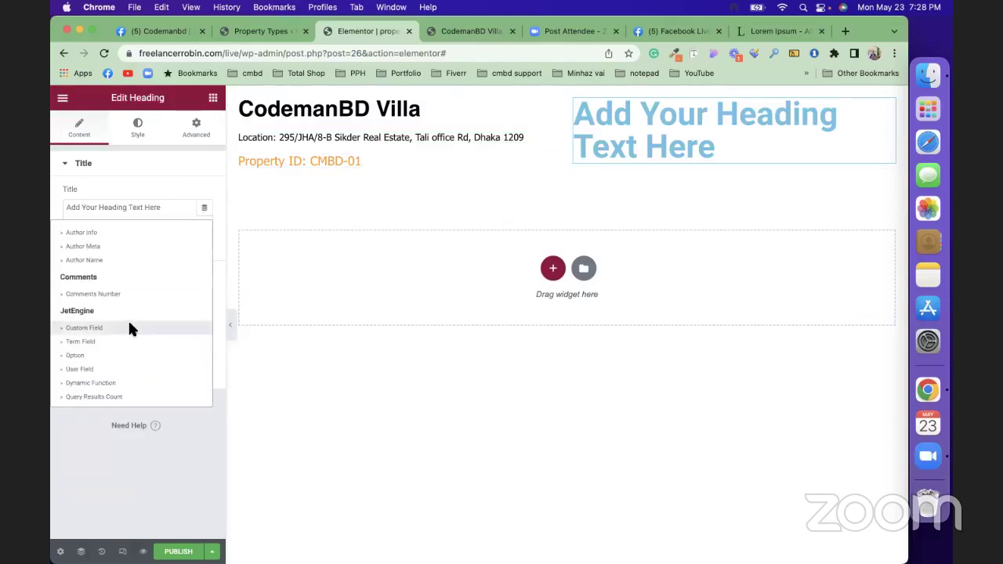
{"action": "left_click", "coordinate": [131, 329]}
{"action": "left_click", "coordinate": [165, 264]}
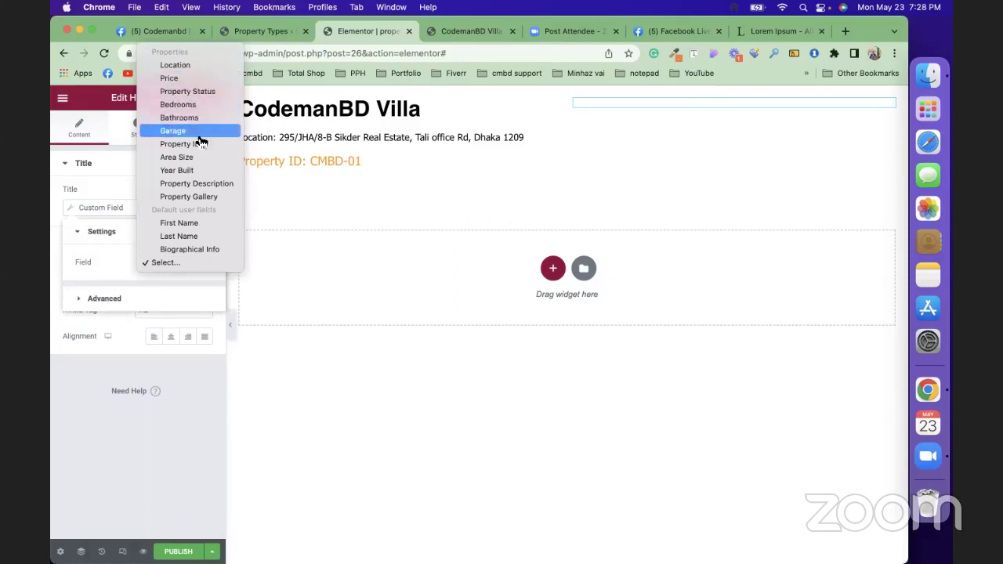
{"action": "left_click", "coordinate": [193, 91]}
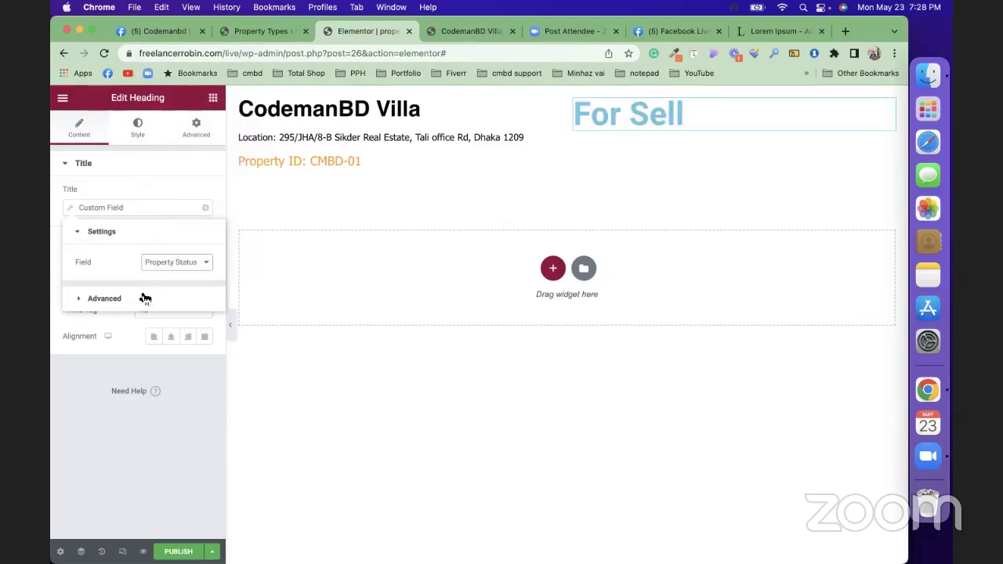
Center the property status heading and narrow its column to about a third of the section width.
{"action": "left_click", "coordinate": [110, 298]}
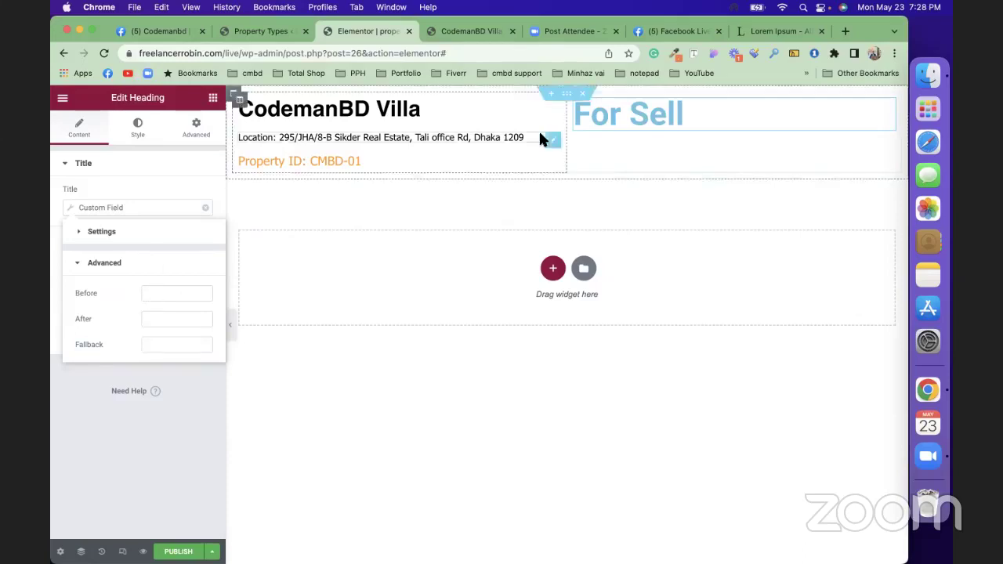
{"action": "left_click", "coordinate": [168, 189]}
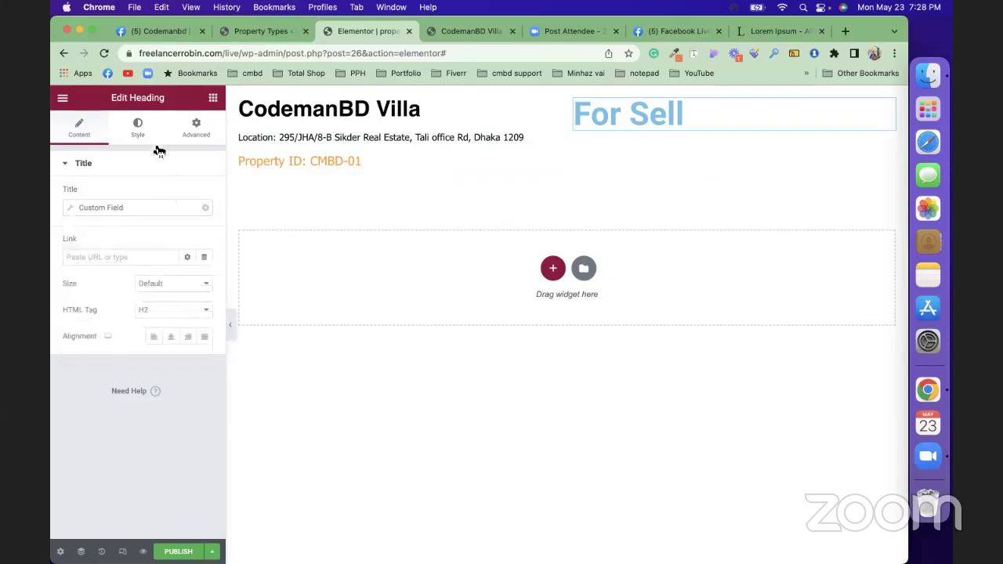
{"action": "left_click", "coordinate": [171, 337]}
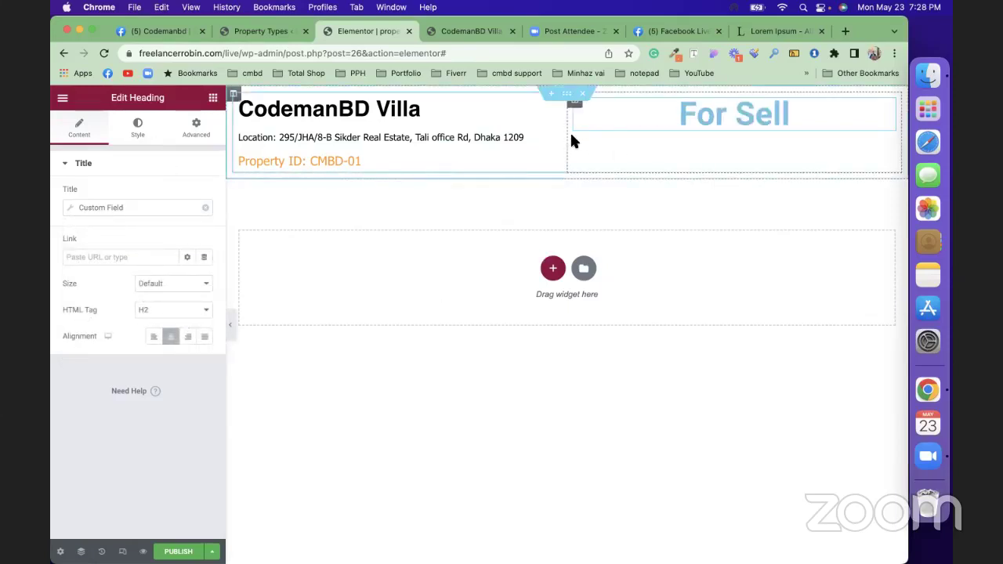
{"action": "left_click_drag", "start_coordinate": [568, 136], "coordinate": [676, 142]}
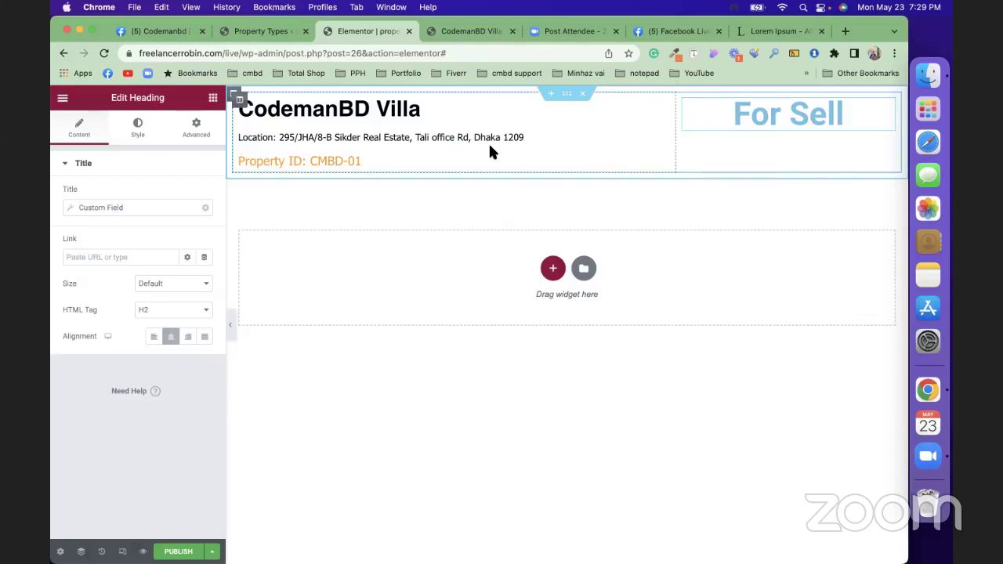
Set the property status heading's text color to black, #000000, and its font size to 32 px.
{"action": "left_click", "coordinate": [138, 129]}
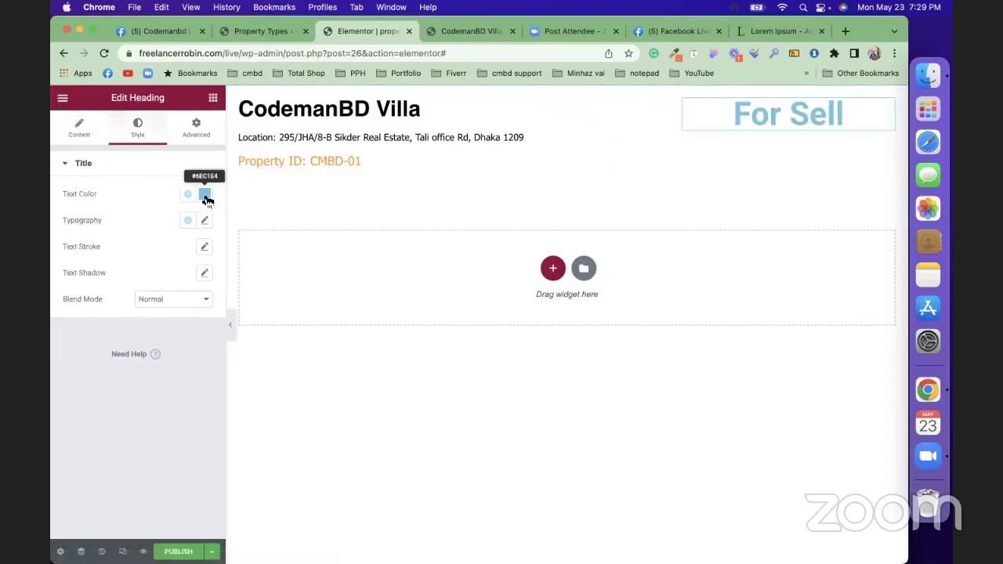
{"action": "left_click", "coordinate": [205, 193]}
{"action": "left_click_drag", "start_coordinate": [152, 319], "coordinate": [112, 360]}
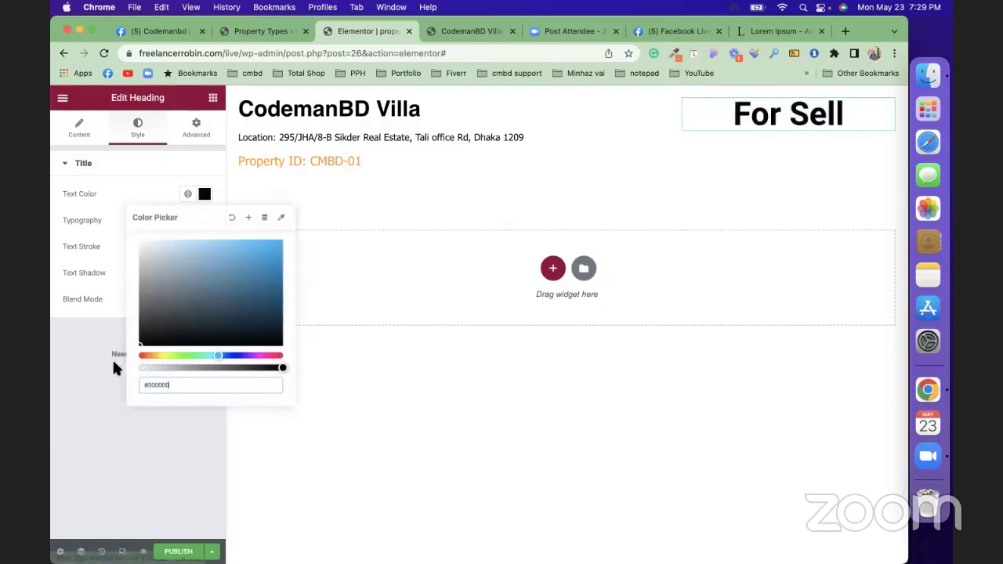
{"action": "left_click", "coordinate": [62, 403]}
{"action": "left_click", "coordinate": [204, 221]}
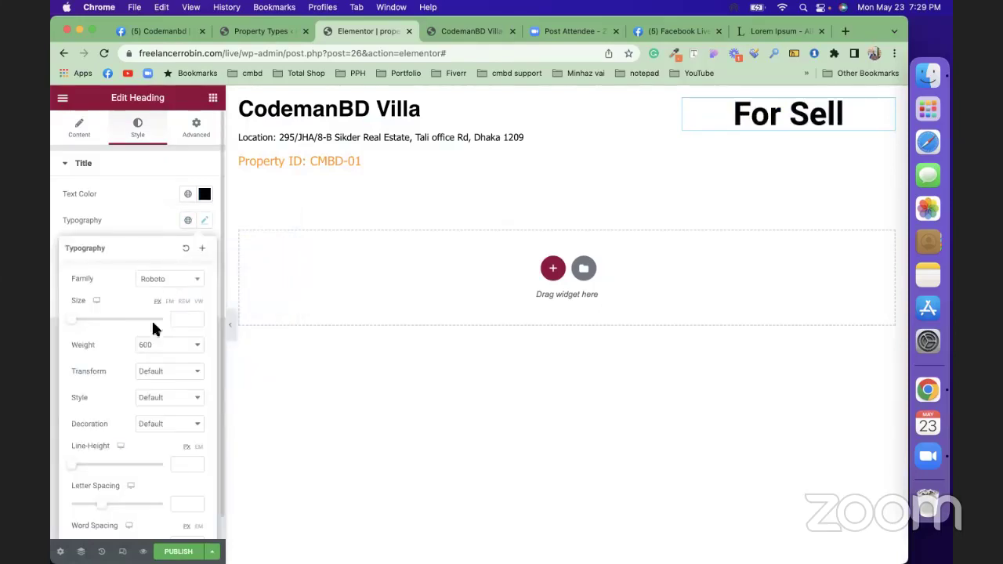
{"action": "left_click_drag", "start_coordinate": [72, 320], "coordinate": [90, 323]}
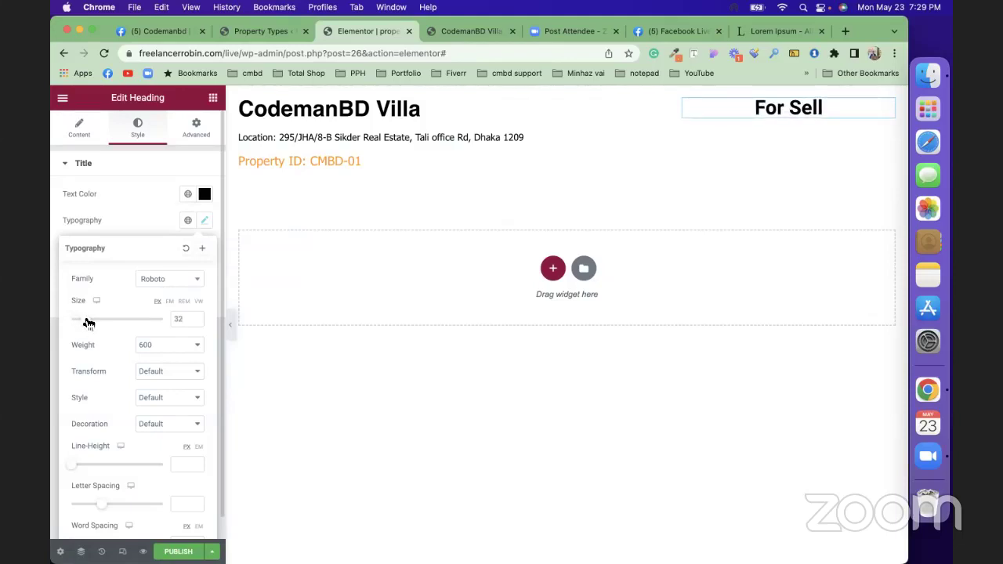
Duplicate the property status heading and bind the copy's title to the custom field Price.
{"action": "left_click", "coordinate": [216, 98]}
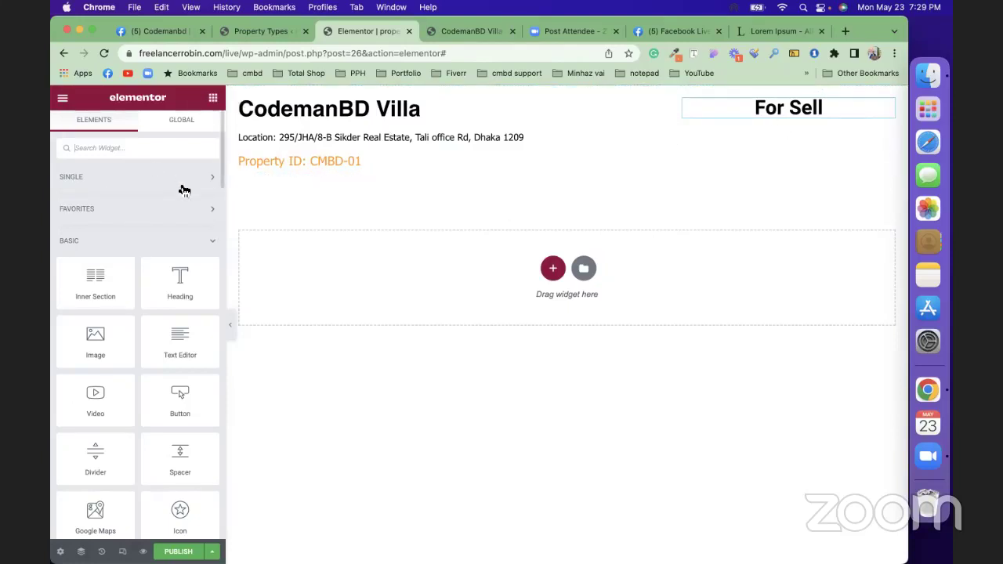
{"action": "left_click_drag", "start_coordinate": [185, 290], "coordinate": [172, 305]}
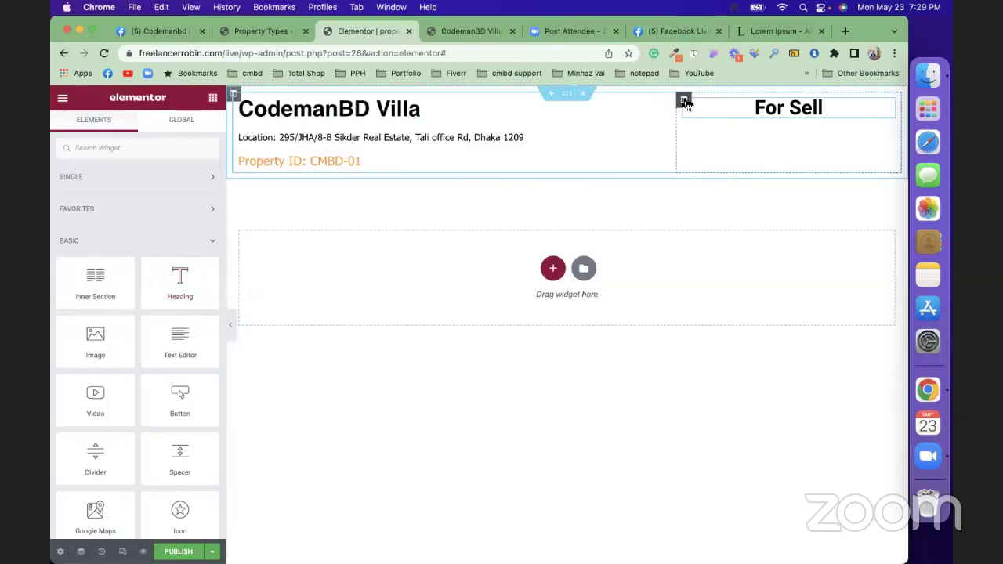
{"action": "right_click", "coordinate": [889, 109]}
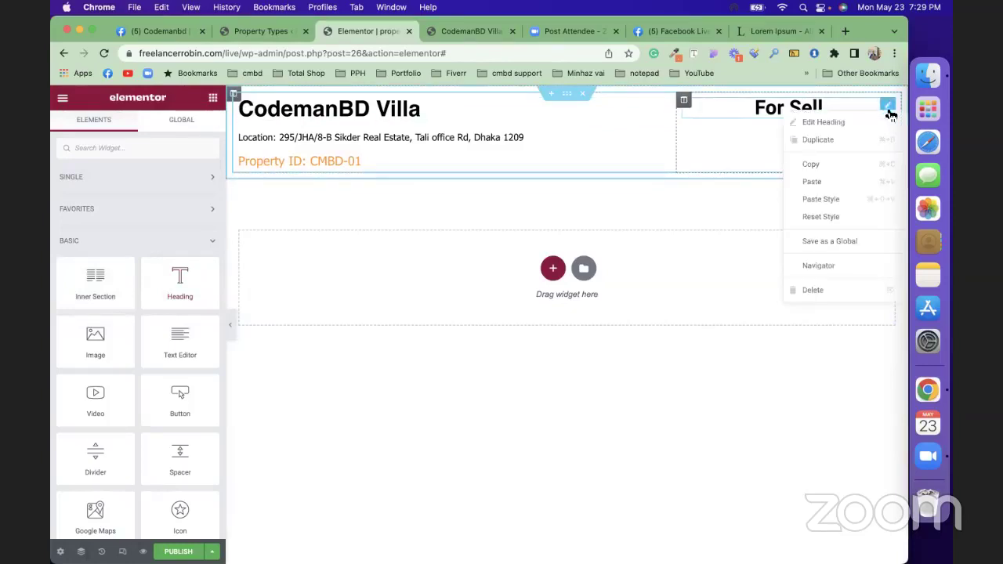
{"action": "left_click", "coordinate": [882, 141]}
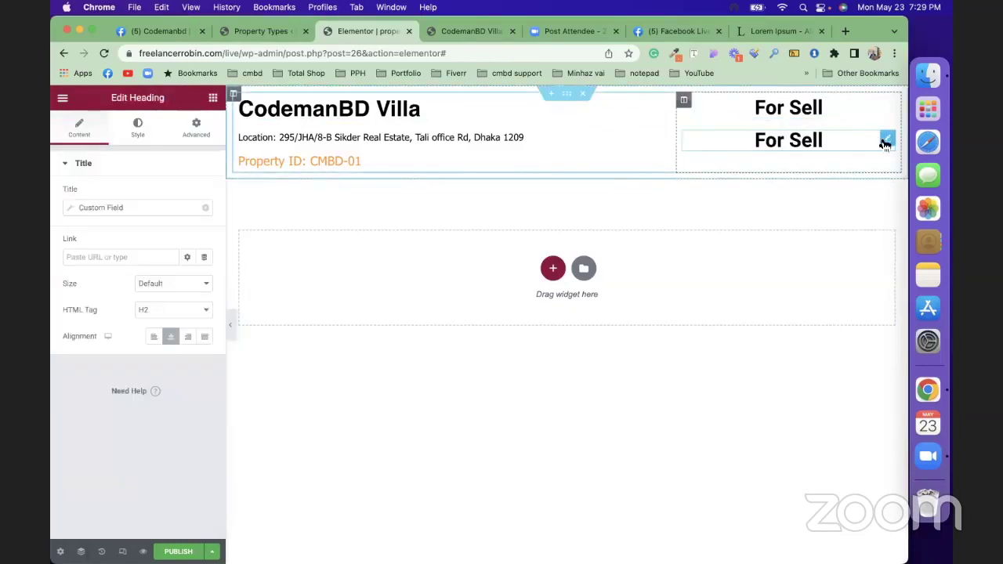
{"action": "left_click", "coordinate": [67, 207]}
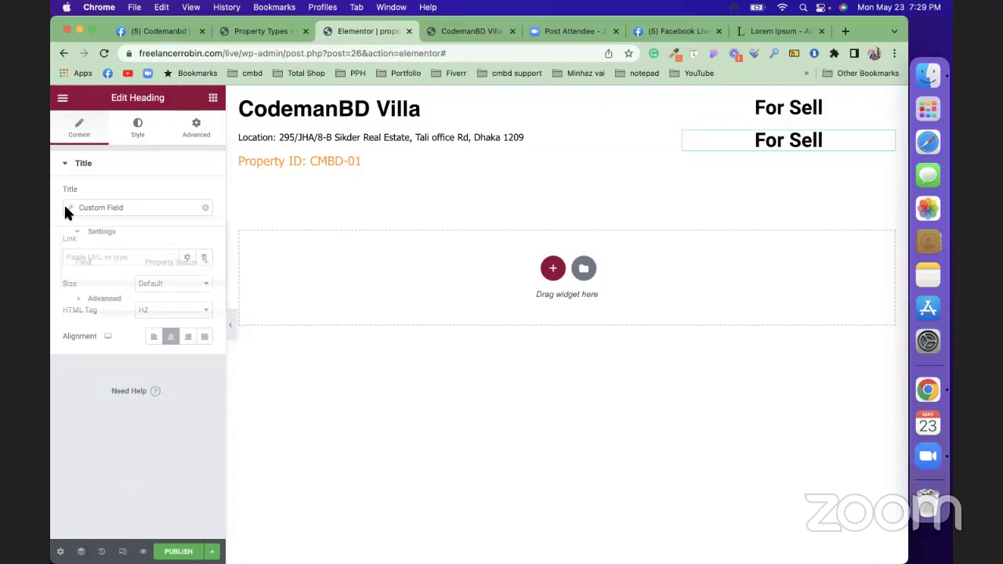
{"action": "left_click", "coordinate": [174, 265]}
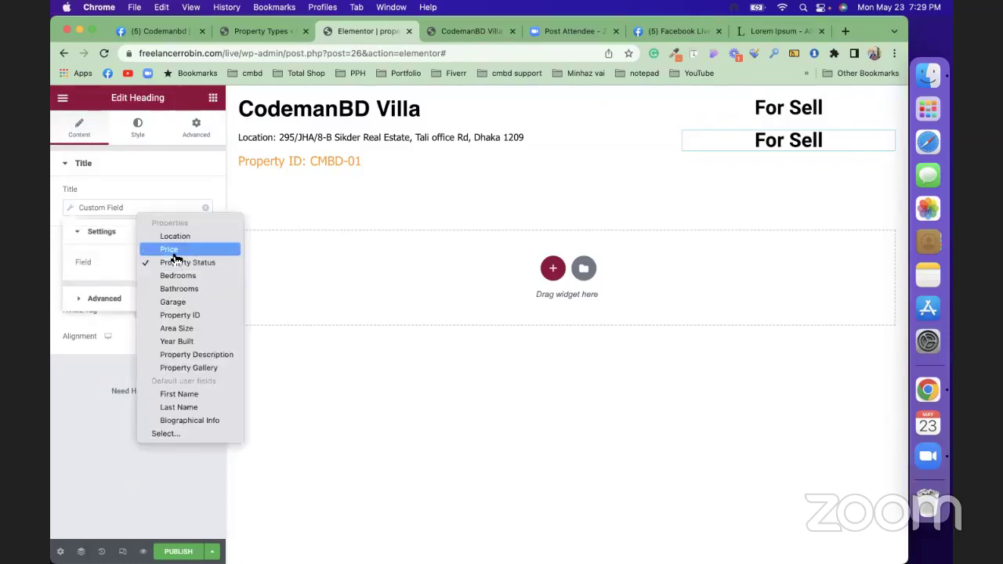
{"action": "left_click", "coordinate": [169, 249]}
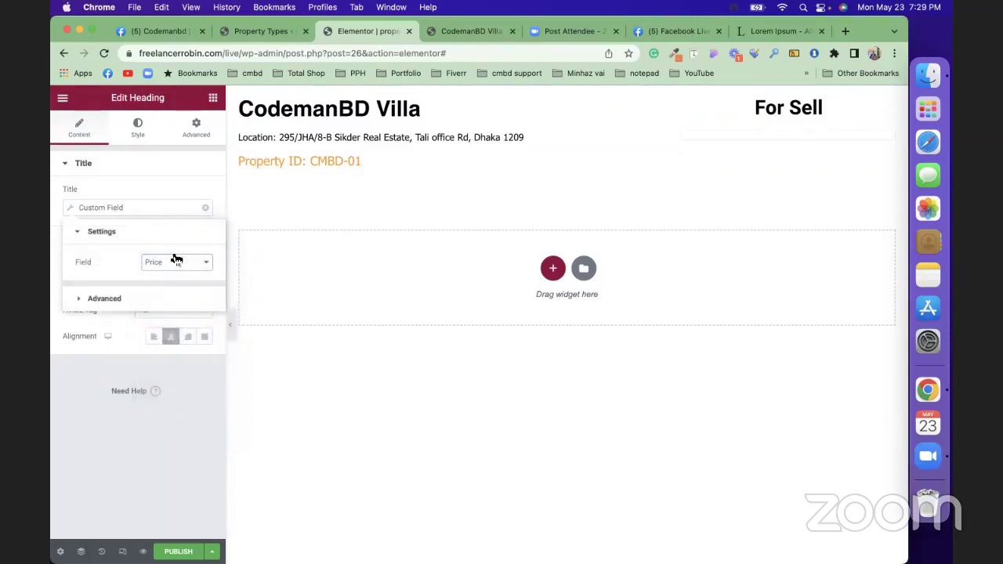
Append a $ sign directly after the price heading's dynamic value, leaving the prefix text empty.
{"action": "left_click", "coordinate": [83, 301]}
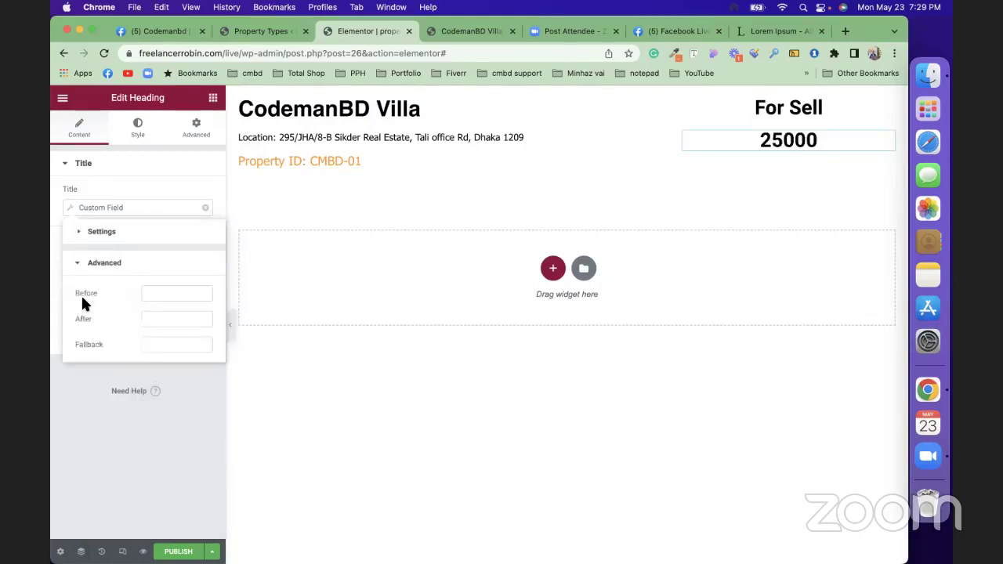
{"action": "left_click", "coordinate": [152, 295]}
{"action": "type", "text": "$"}
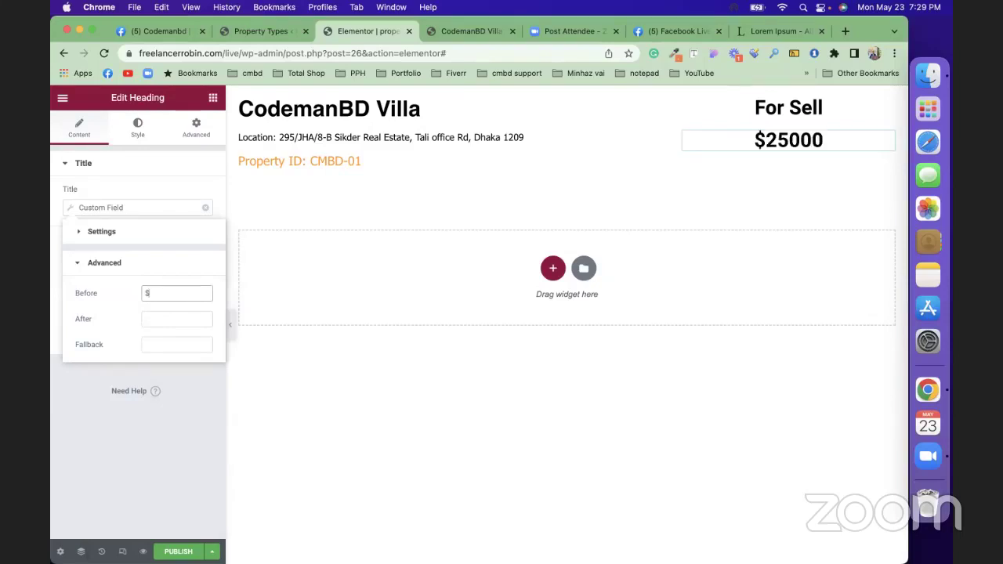
{"action": "key", "text": "BackSpace"}
{"action": "left_click", "coordinate": [183, 320]}
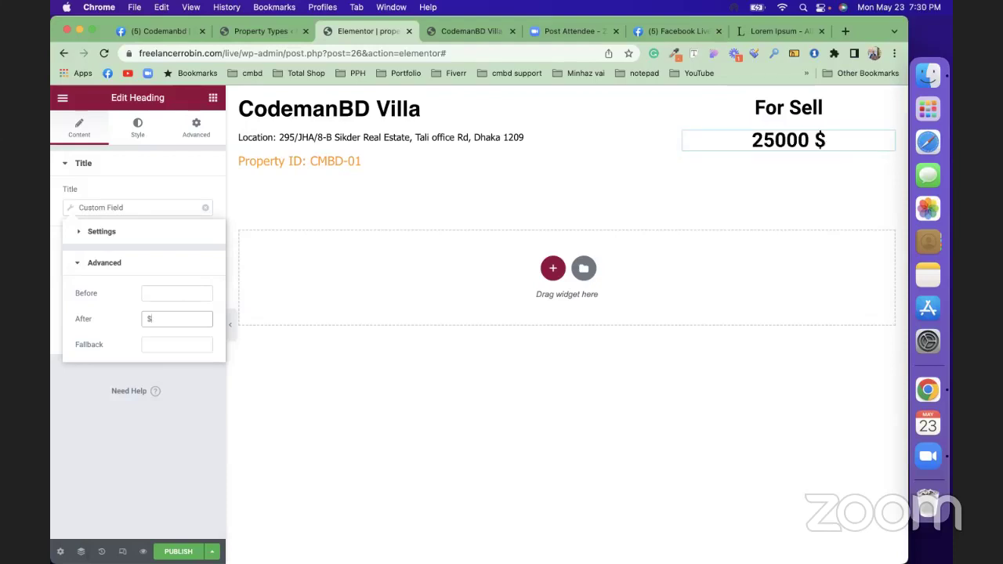
{"action": "key", "text": "BackSpace"}
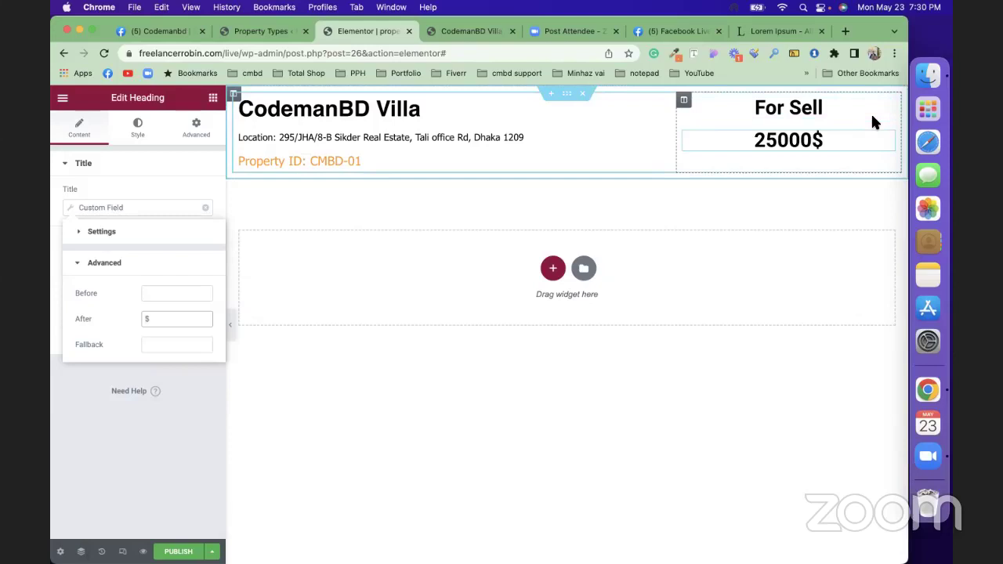
{"action": "left_click", "coordinate": [151, 188]}
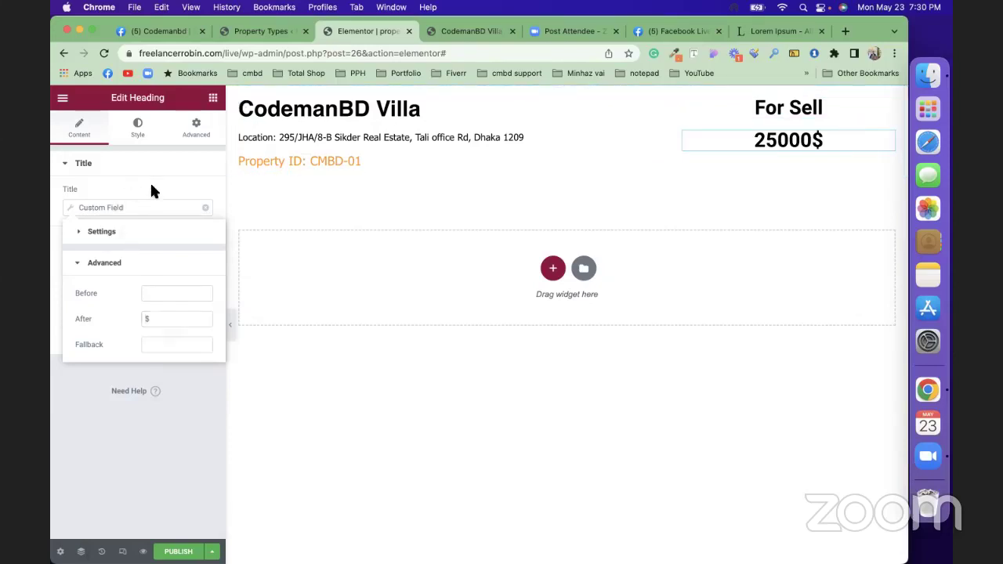
Set the price heading's text color to orange, #F26E00.
{"action": "left_click", "coordinate": [138, 129]}
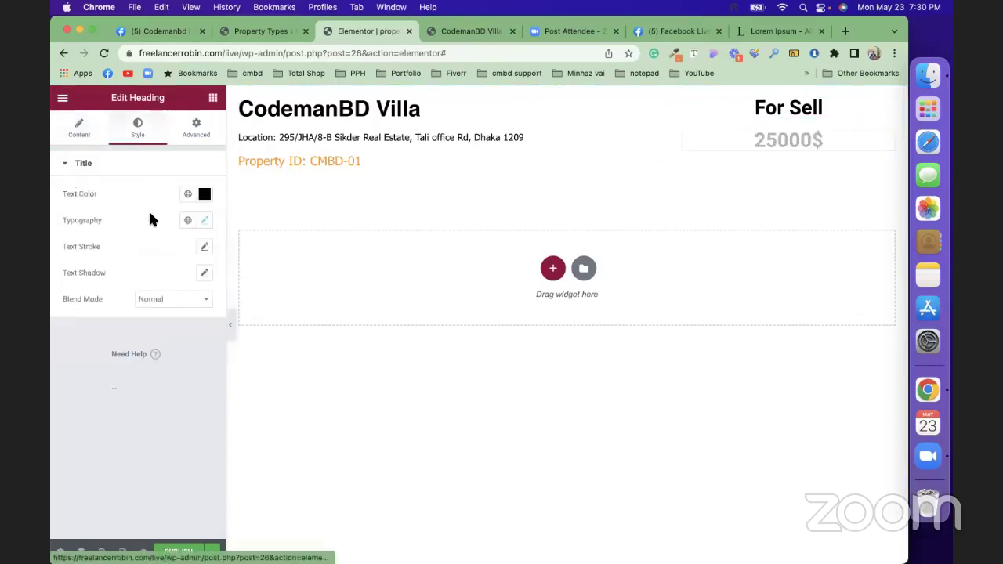
{"action": "left_click", "coordinate": [204, 194]}
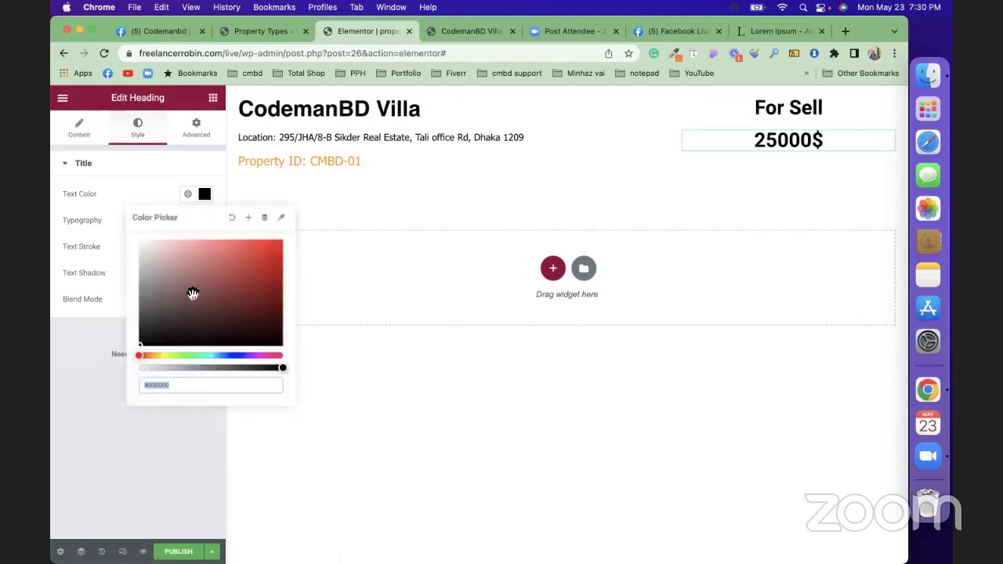
{"action": "left_click_drag", "start_coordinate": [144, 356], "coordinate": [149, 355]}
{"action": "left_click", "coordinate": [267, 289]}
{"action": "left_click_drag", "start_coordinate": [267, 288], "coordinate": [280, 248]}
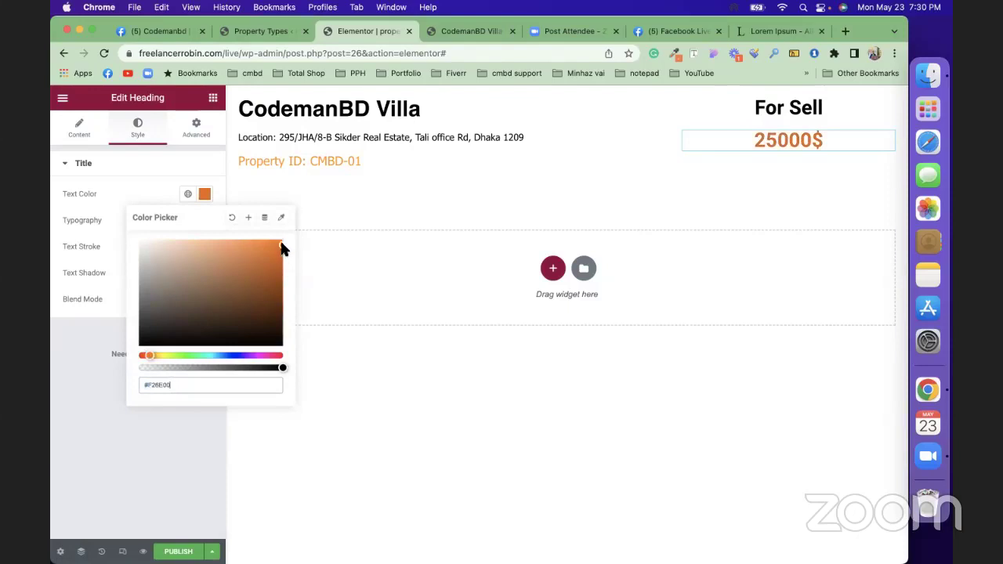
{"action": "left_click", "coordinate": [186, 161]}
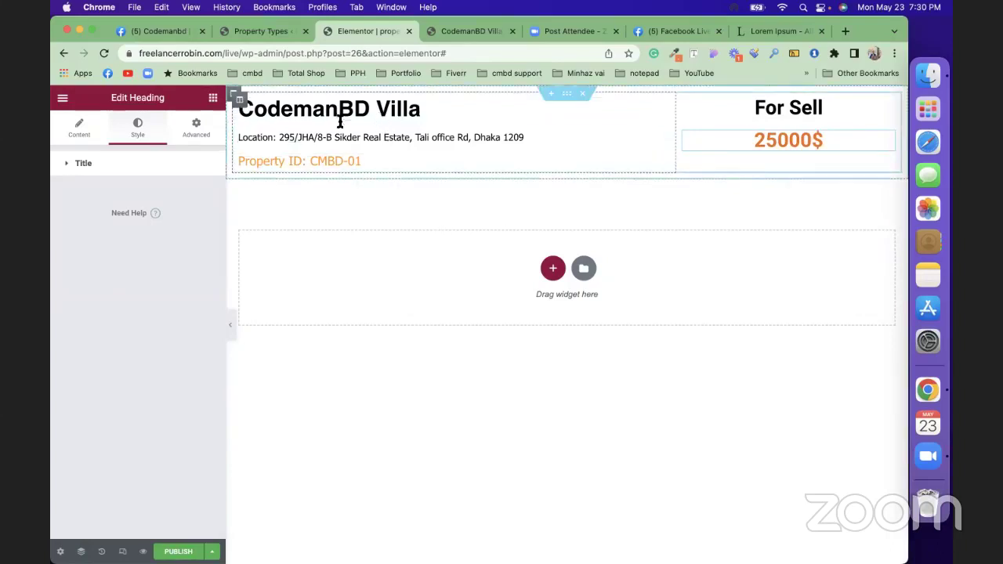
Add a new single-column section below the property title and price section.
{"action": "left_click", "coordinate": [458, 283]}
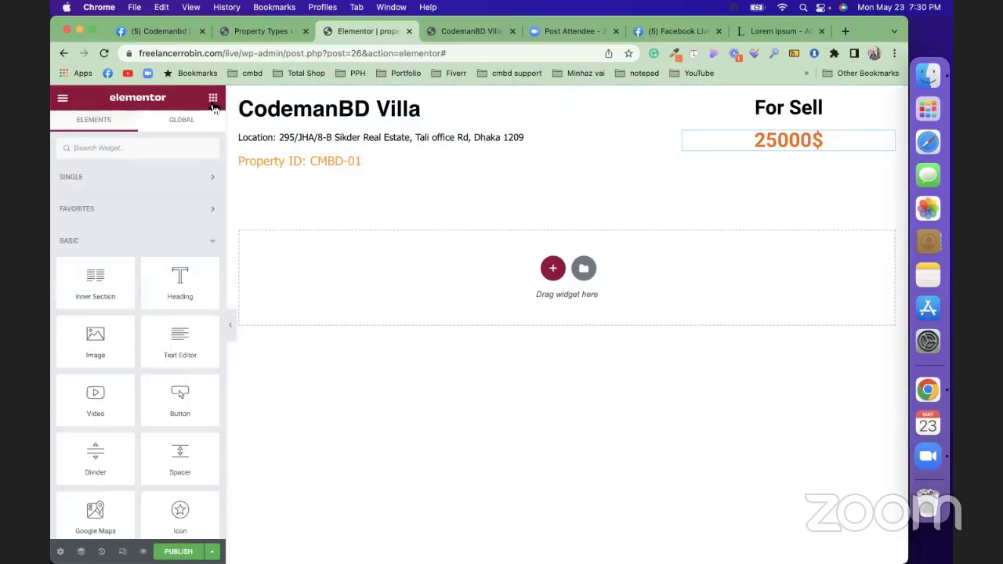
{"action": "left_click", "coordinate": [551, 268]}
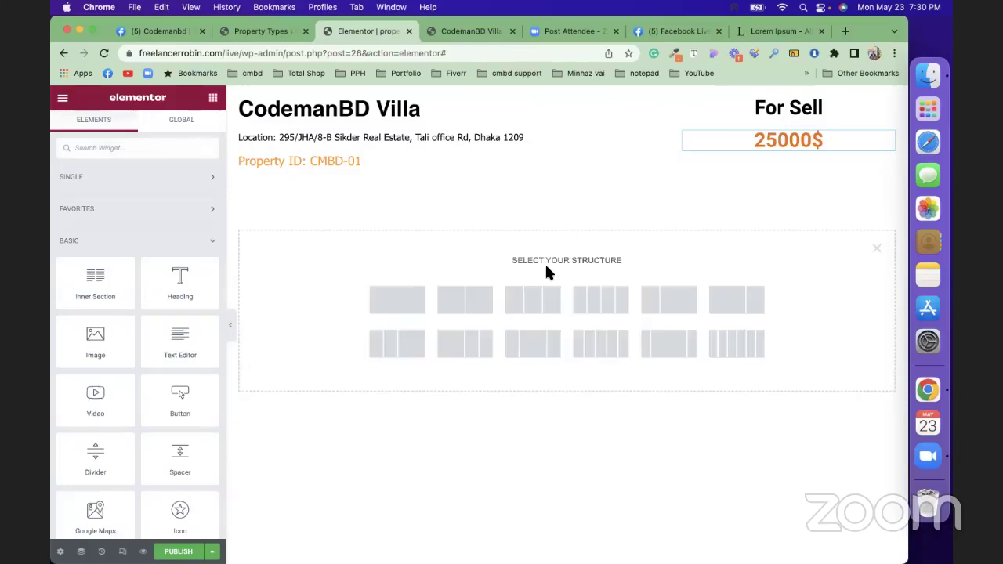
{"action": "left_click", "coordinate": [400, 301]}
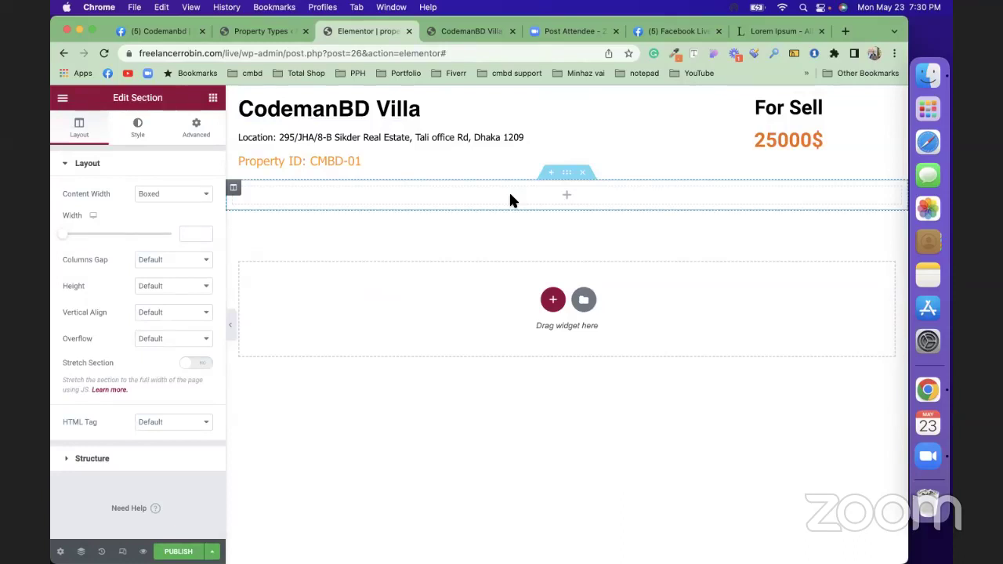
Add an Image widget to the empty section and bind it to the dynamic Featured Image.
{"action": "left_click", "coordinate": [527, 200]}
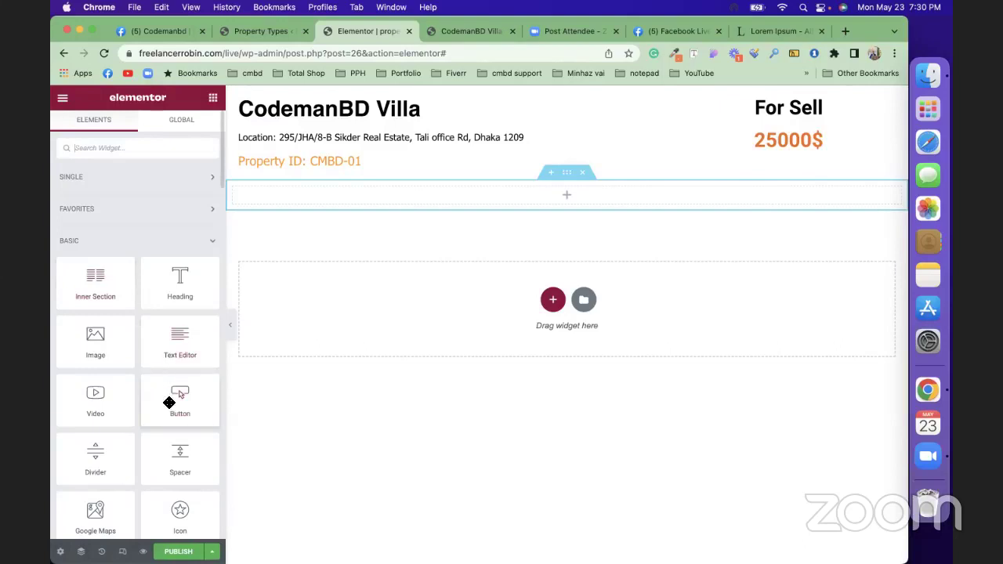
{"action": "left_click_drag", "start_coordinate": [101, 337], "coordinate": [487, 191]}
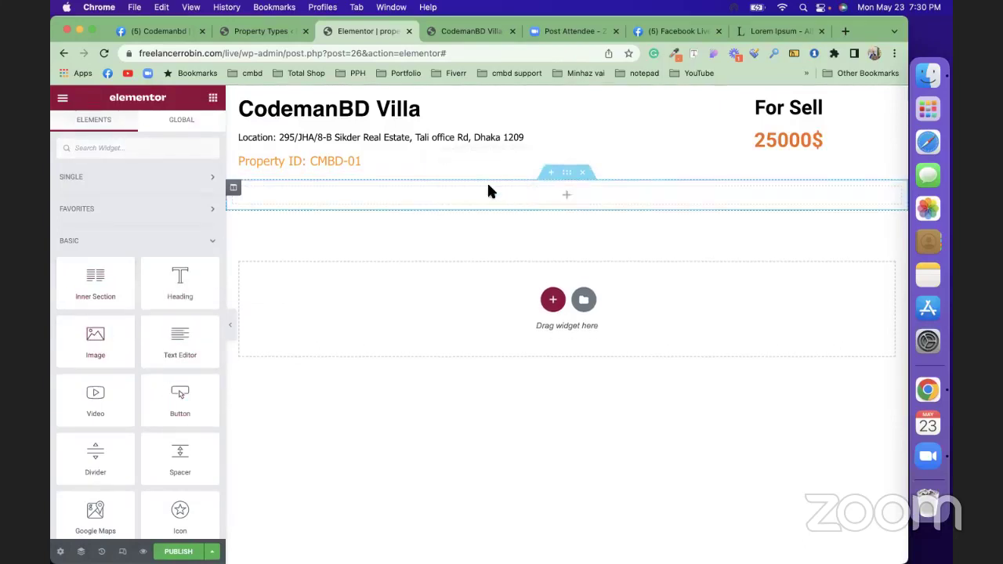
{"action": "left_click_drag", "start_coordinate": [98, 338], "coordinate": [485, 204]}
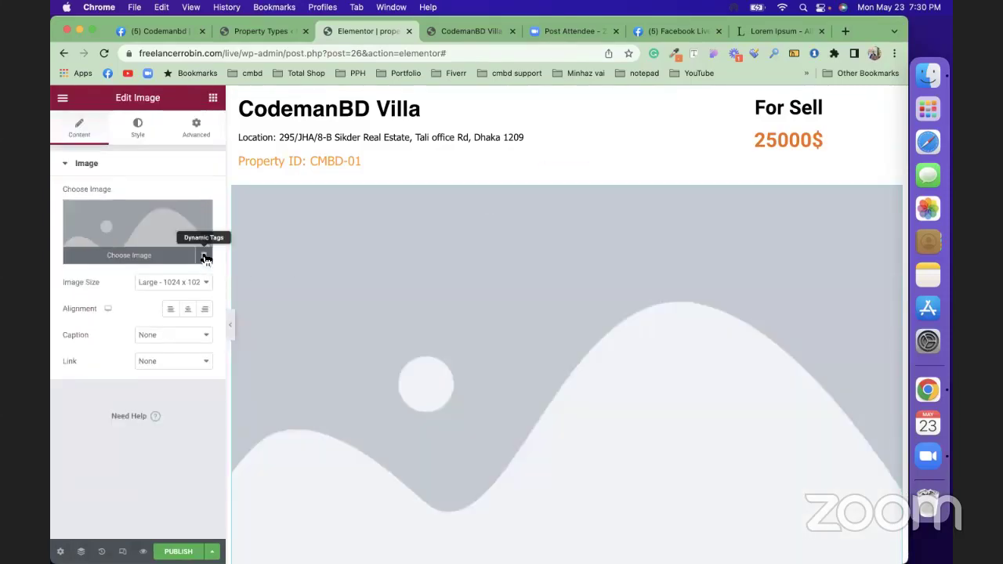
{"action": "left_click", "coordinate": [204, 259]}
{"action": "left_click", "coordinate": [222, 295]}
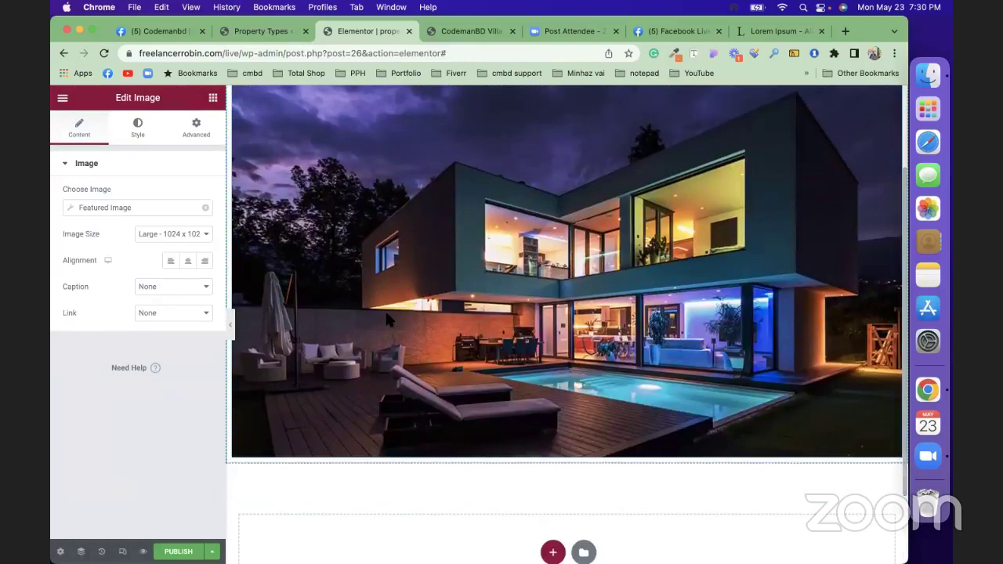
Try the Thumbnail and Medium sizes for the featured image, then set its size to Medium Large - 768 x 0.
{"action": "left_click", "coordinate": [164, 236]}
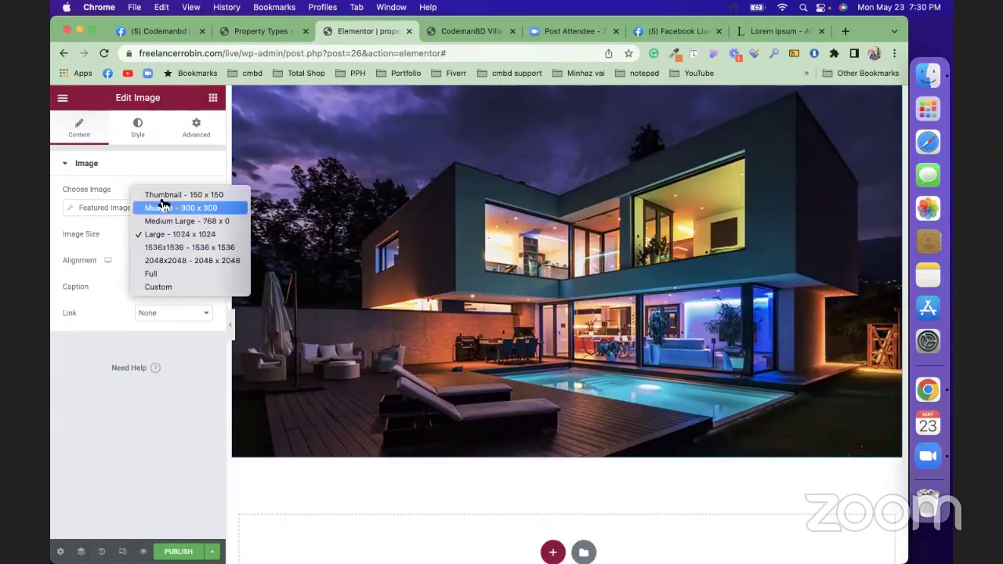
{"action": "left_click", "coordinate": [162, 196]}
{"action": "left_click", "coordinate": [169, 234]}
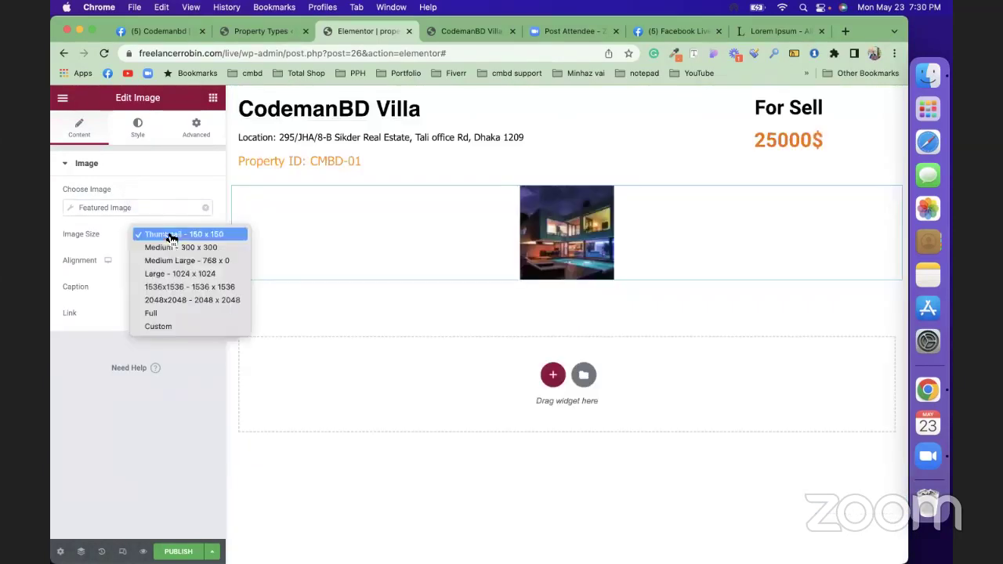
{"action": "left_click", "coordinate": [171, 246]}
{"action": "left_click", "coordinate": [172, 235]}
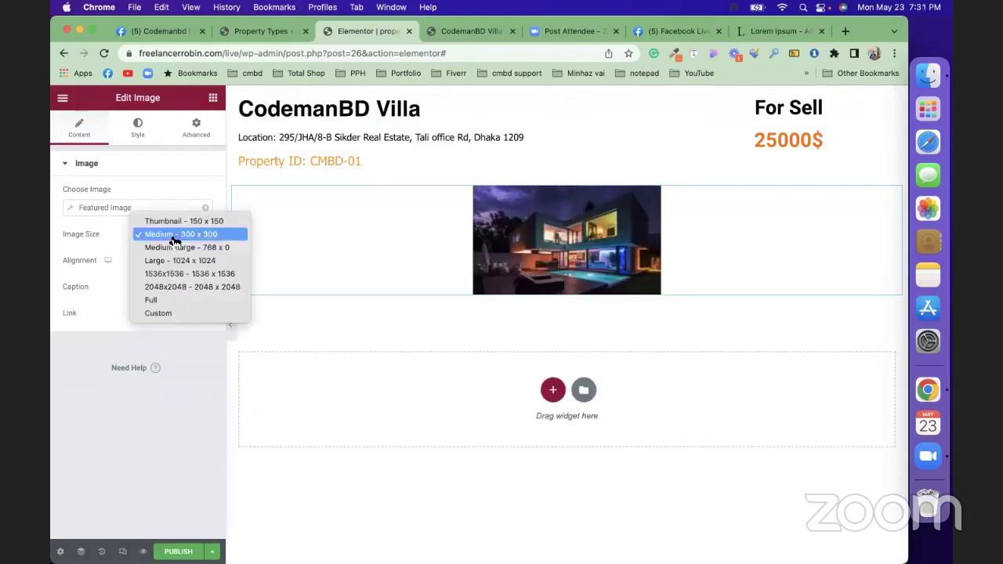
{"action": "left_click", "coordinate": [173, 246]}
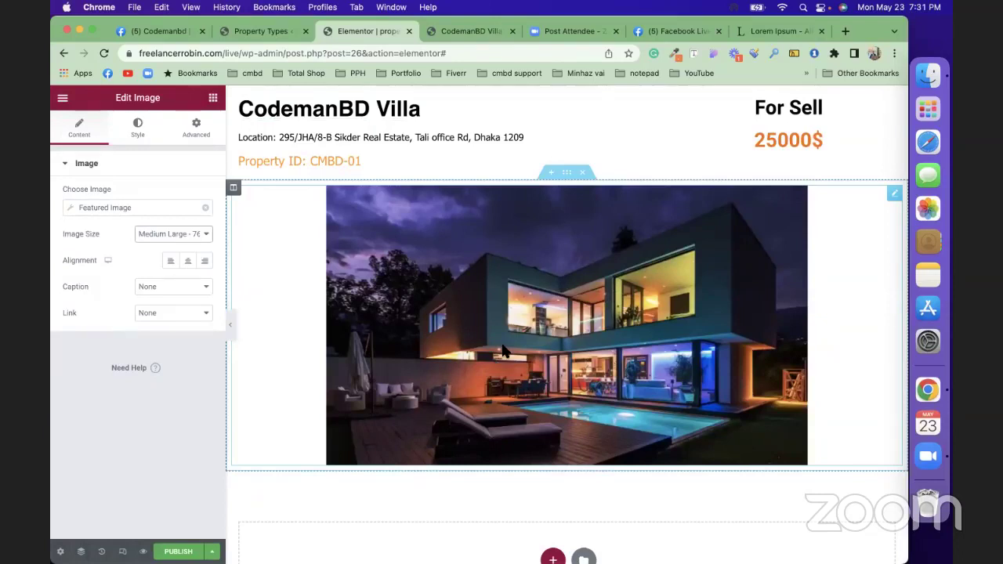
Add a single-column section below the featured image and place an Inner Section widget in it.
{"action": "scroll", "coordinate": [506, 348], "scroll_direction": "down", "scroll_amount": 3}
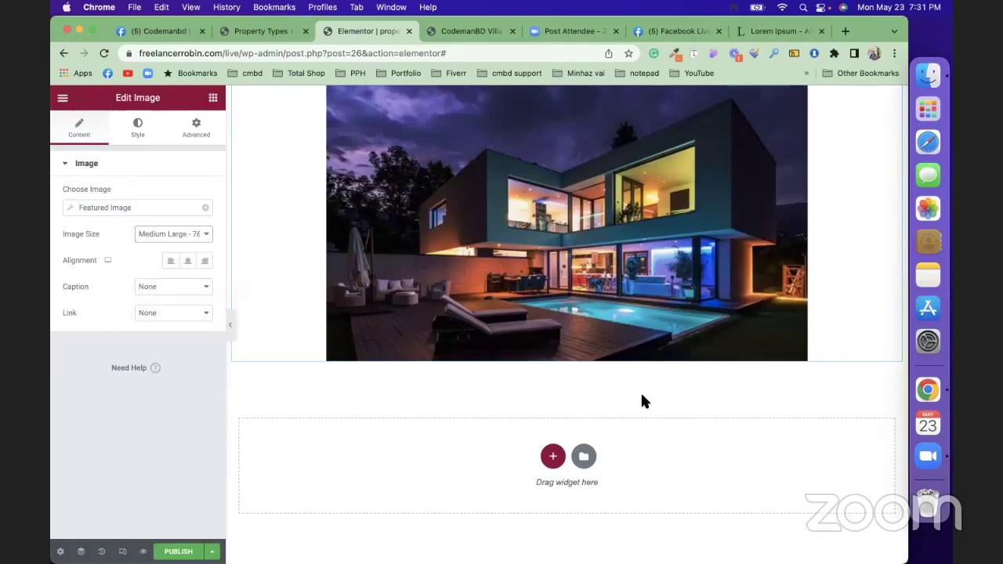
{"action": "left_click", "coordinate": [213, 99]}
{"action": "left_click", "coordinate": [554, 458]}
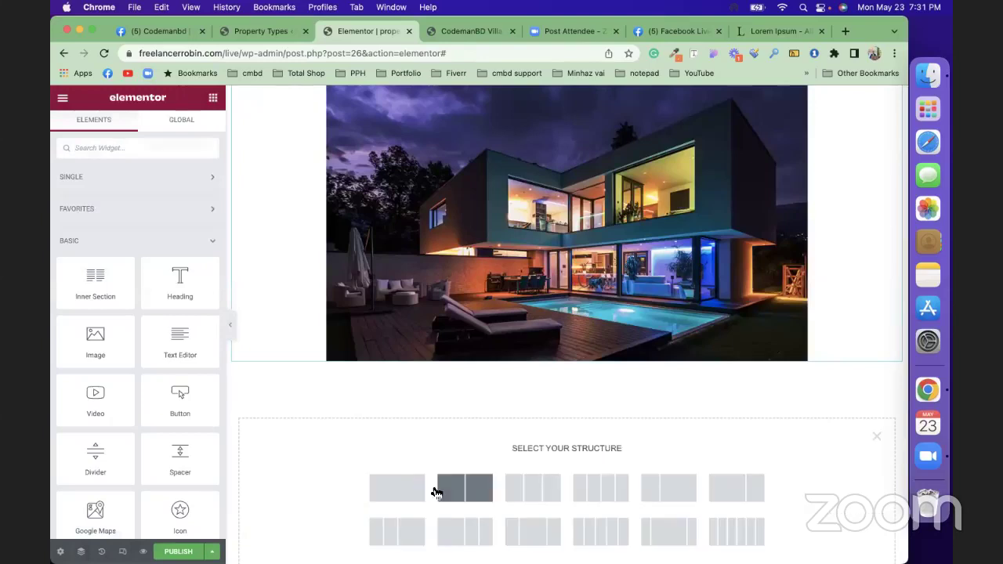
{"action": "left_click", "coordinate": [417, 491]}
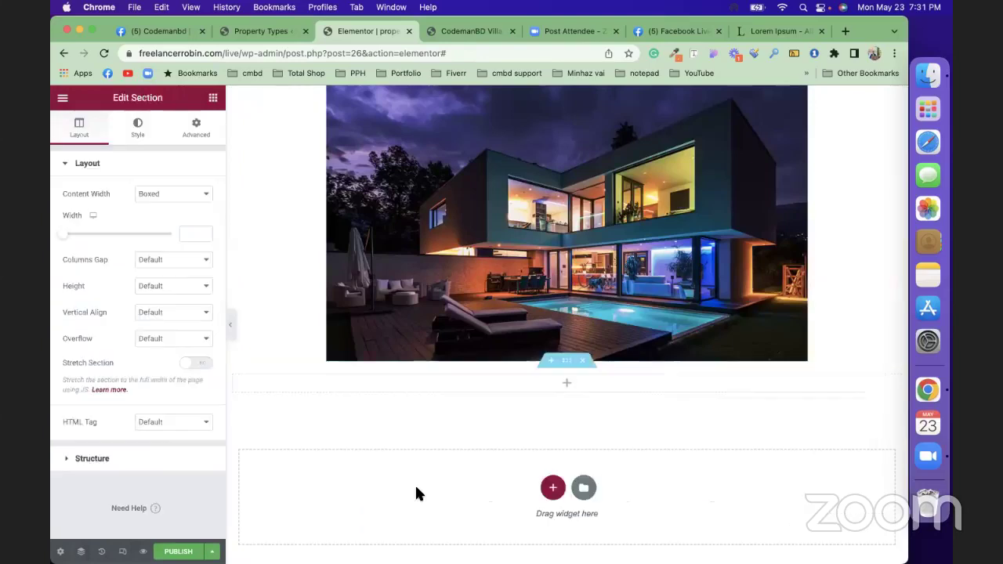
{"action": "left_click", "coordinate": [212, 98]}
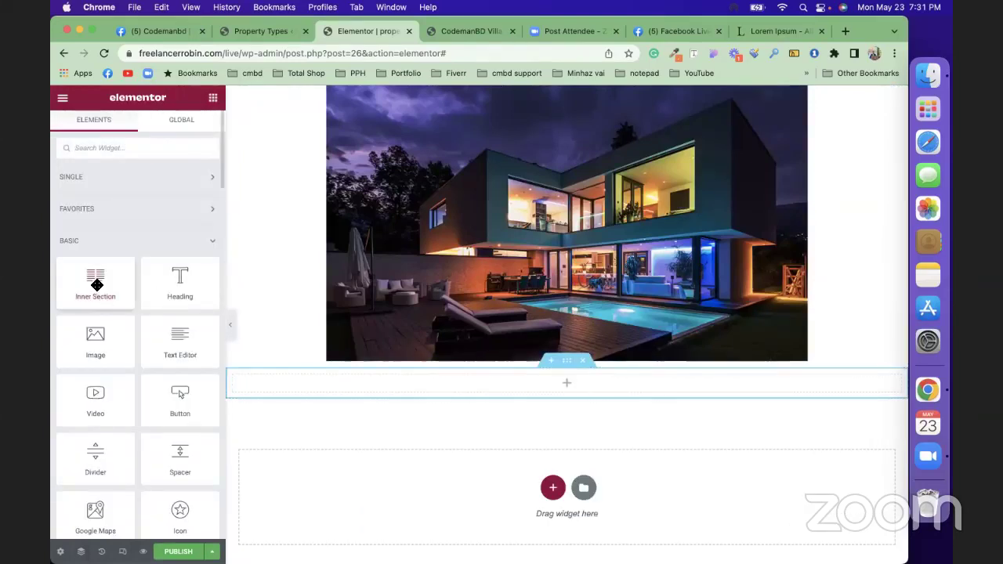
{"action": "left_click_drag", "start_coordinate": [98, 286], "coordinate": [521, 379]}
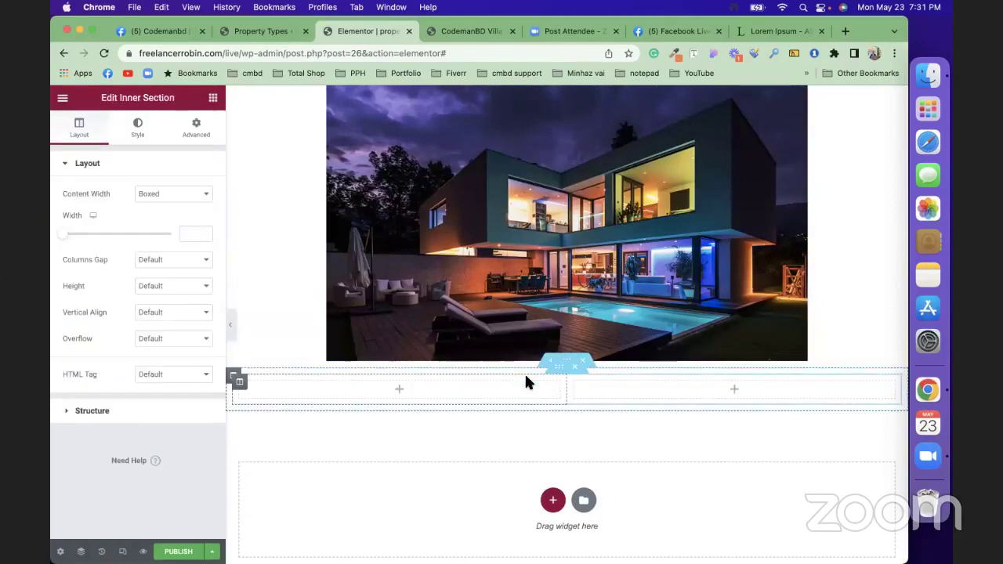
Duplicate the inner section's columns twice to make four equal columns below the featured image.
{"action": "right_click", "coordinate": [575, 388]}
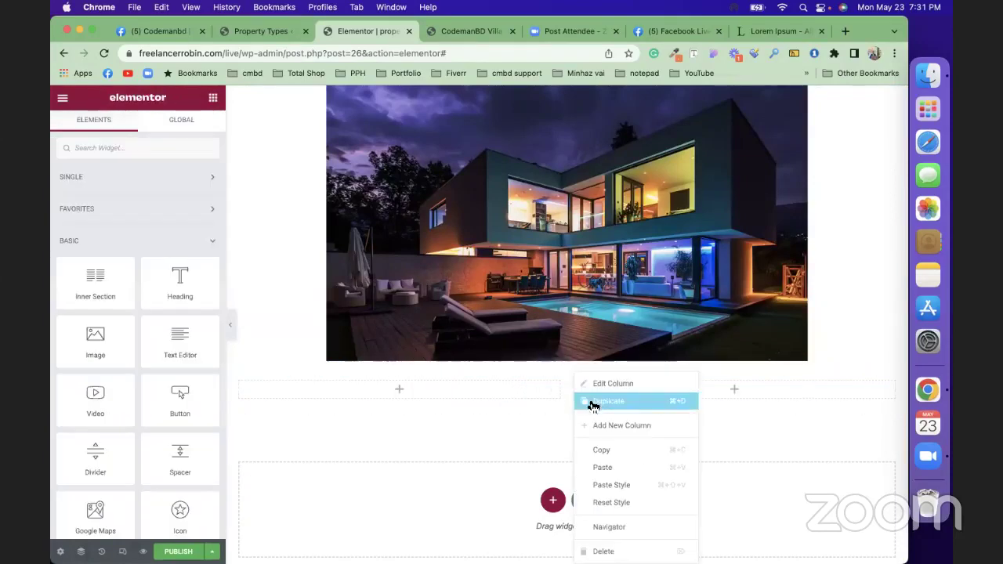
{"action": "left_click", "coordinate": [598, 400]}
{"action": "right_click", "coordinate": [688, 384]}
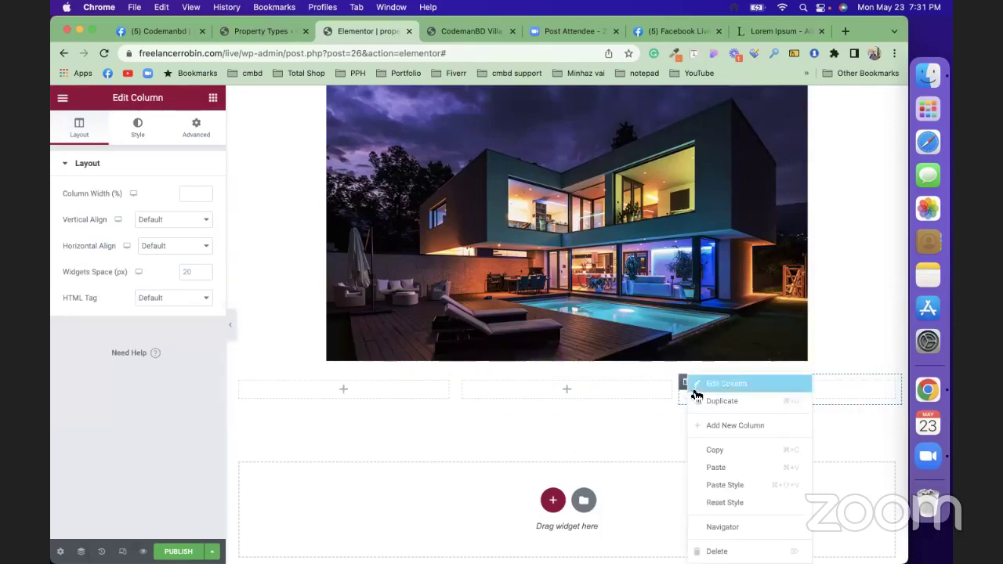
{"action": "left_click", "coordinate": [698, 399]}
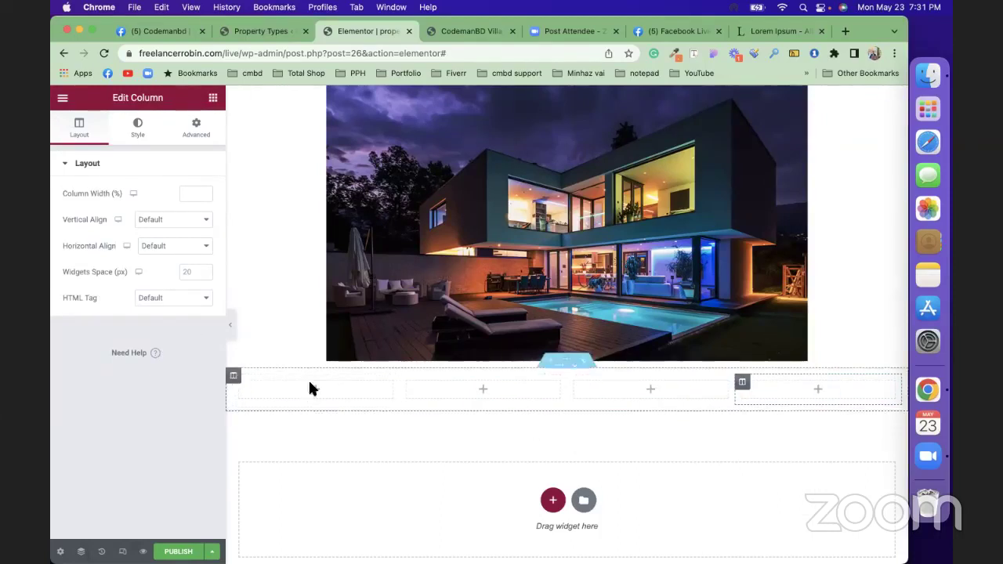
Add an Icon List widget to the first column below the featured image and remove its second and third items.
{"action": "left_click", "coordinate": [213, 98]}
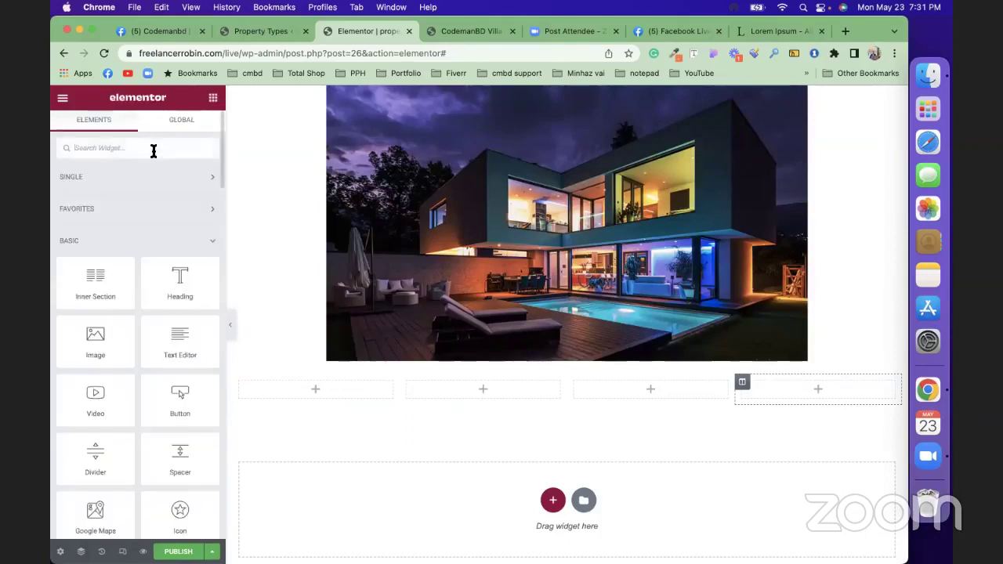
{"action": "type", "text": "icon"}
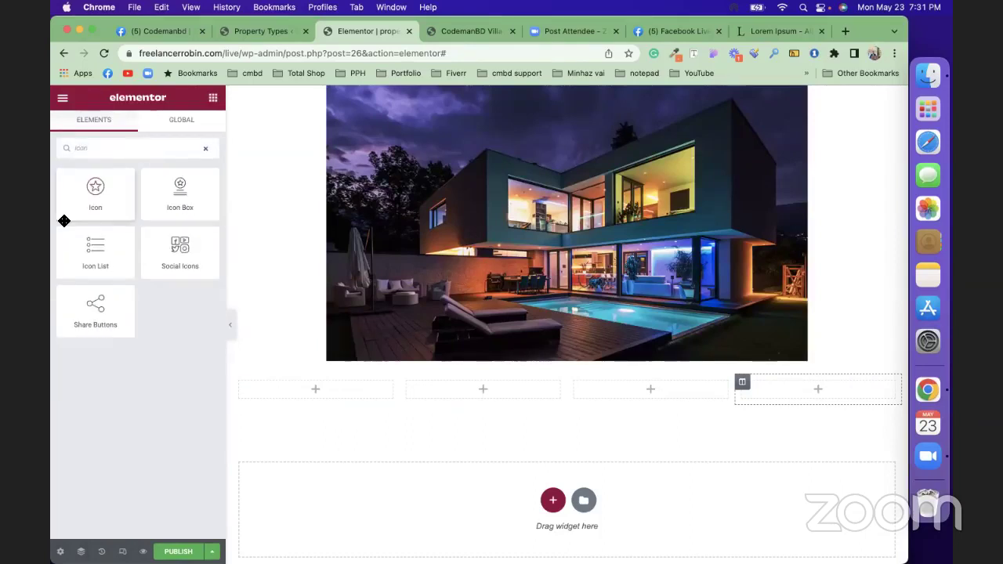
{"action": "left_click_drag", "start_coordinate": [98, 260], "coordinate": [302, 392]}
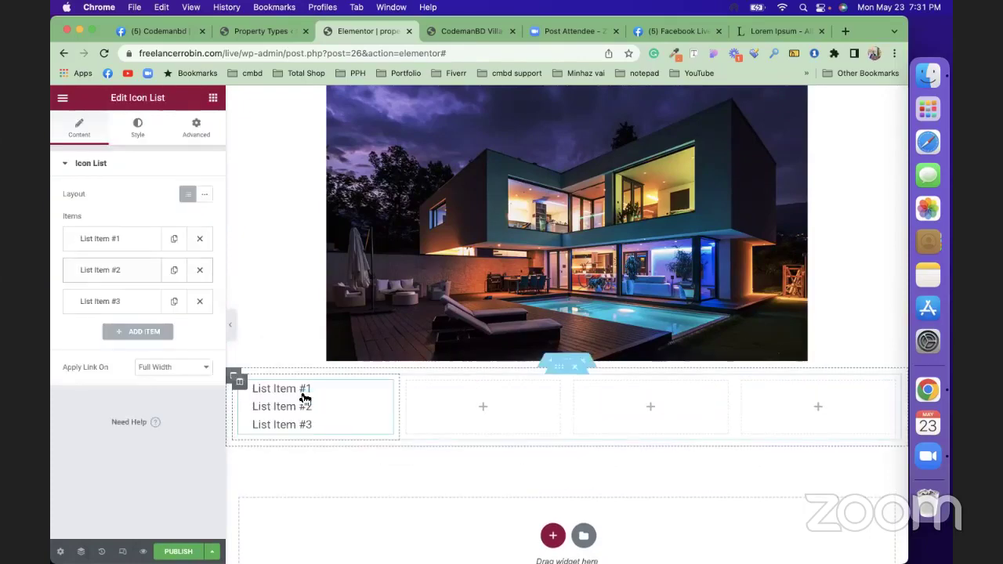
{"action": "left_click", "coordinate": [200, 272]}
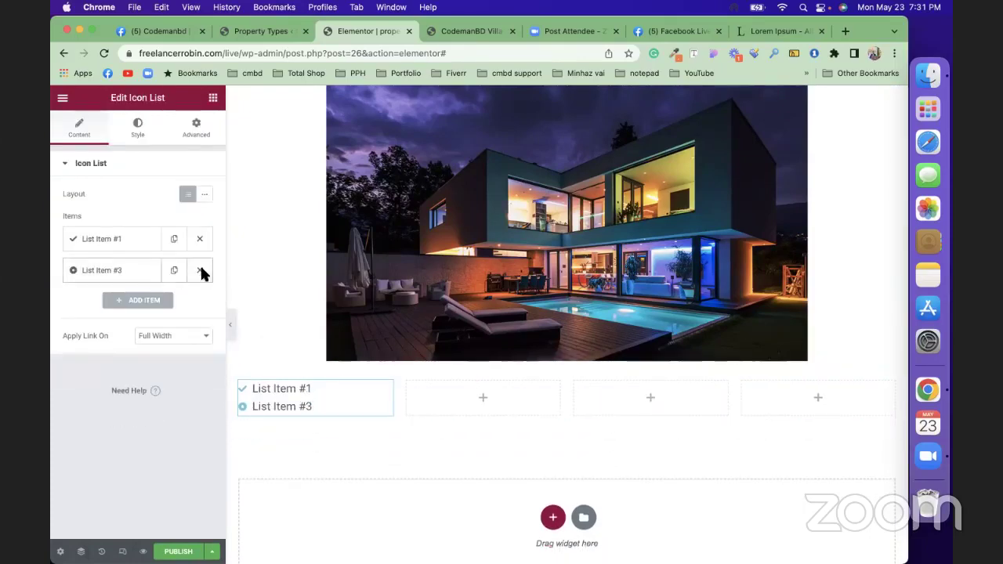
{"action": "left_click", "coordinate": [200, 271]}
Bind the remaining list item's text to the JetEngine Custom Field Bedrooms.
{"action": "left_click", "coordinate": [135, 246]}
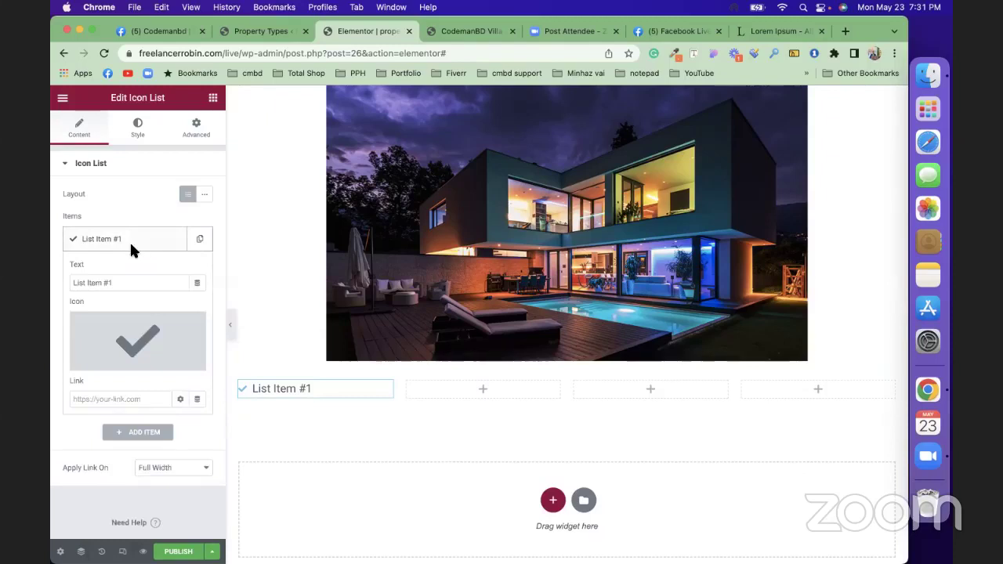
{"action": "left_click", "coordinate": [197, 284]}
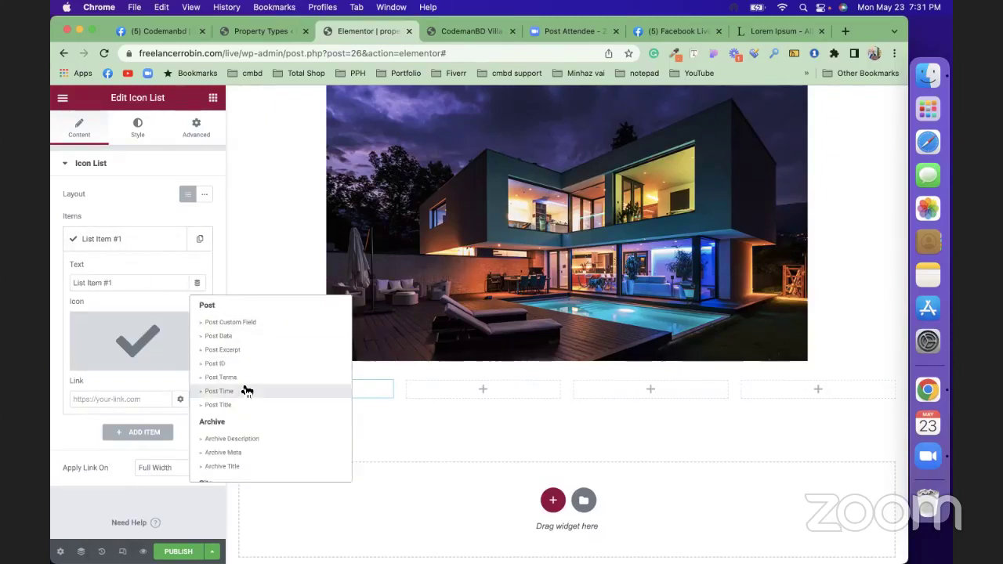
{"action": "scroll", "coordinate": [246, 390], "scroll_direction": "down", "scroll_amount": 8}
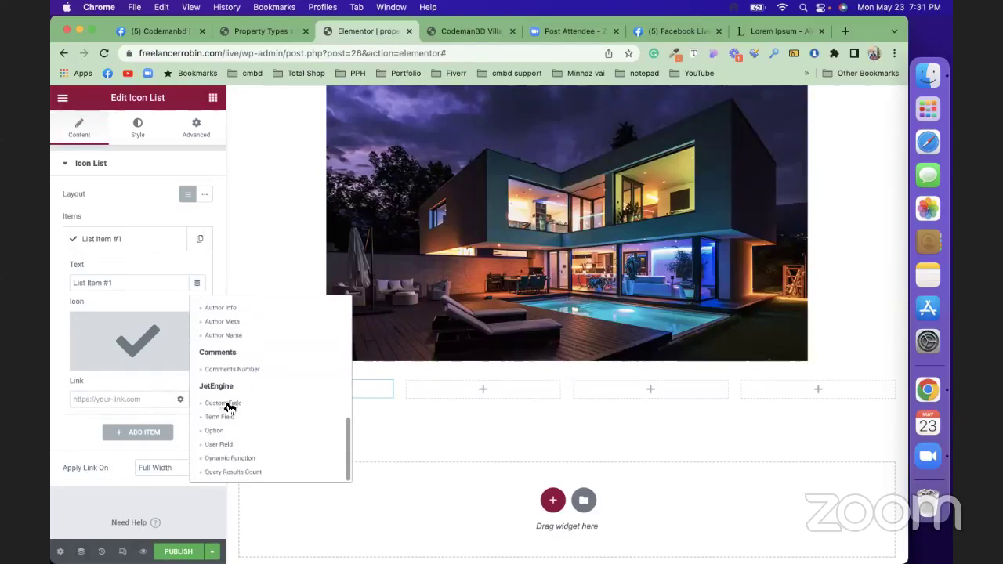
{"action": "left_click", "coordinate": [222, 402]}
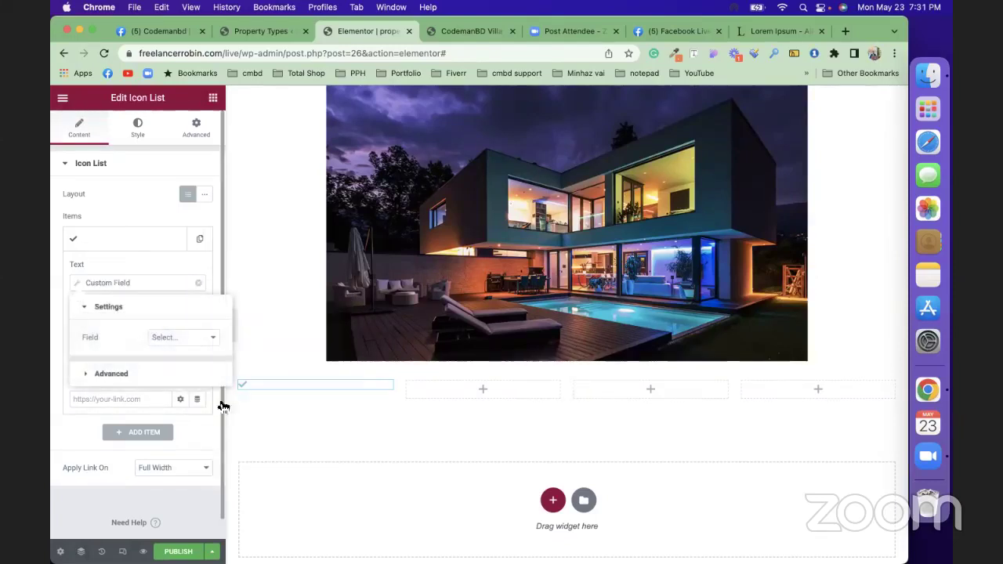
{"action": "left_click", "coordinate": [170, 334]}
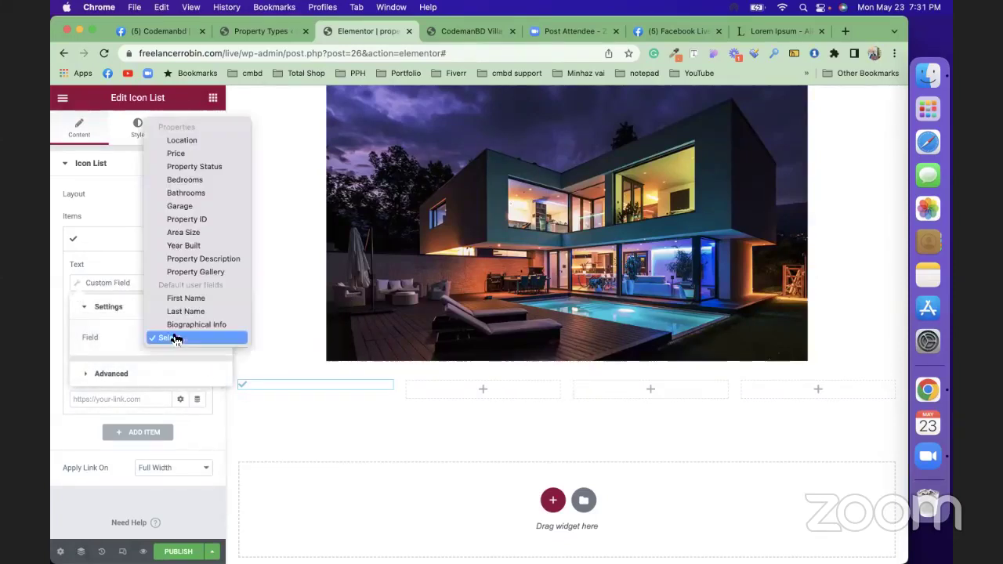
{"action": "left_click", "coordinate": [195, 182]}
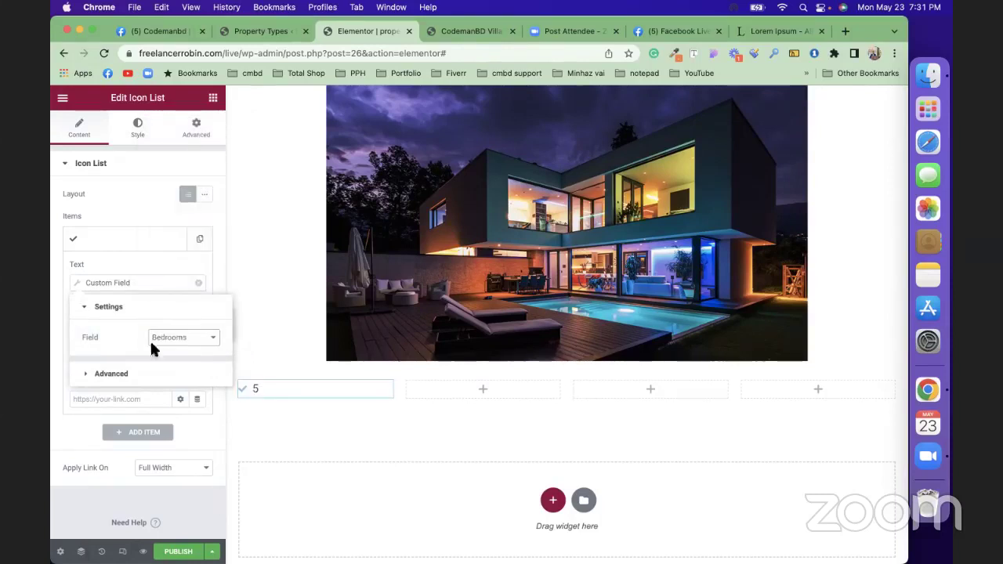
Append the text "Bedrooms" after the dynamic value of the list item.
{"action": "left_click", "coordinate": [117, 376]}
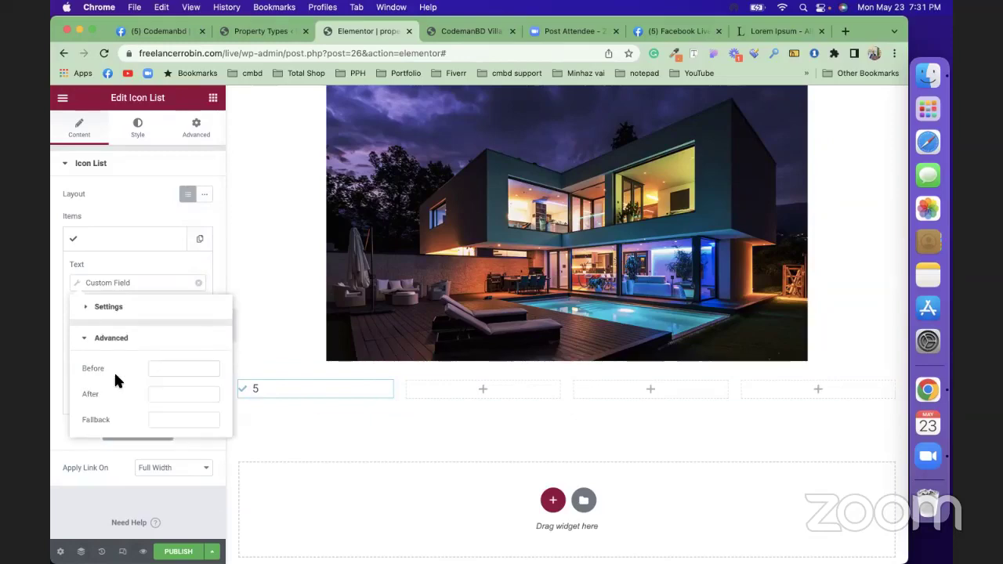
{"action": "left_click", "coordinate": [166, 391]}
{"action": "type", "text": "Be"}
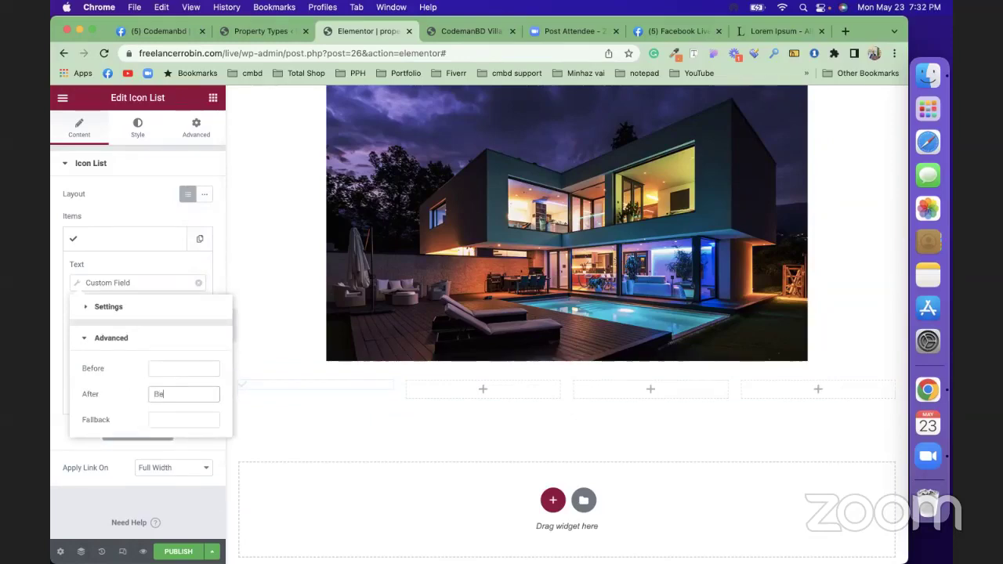
{"action": "type", "text": "drooms"}
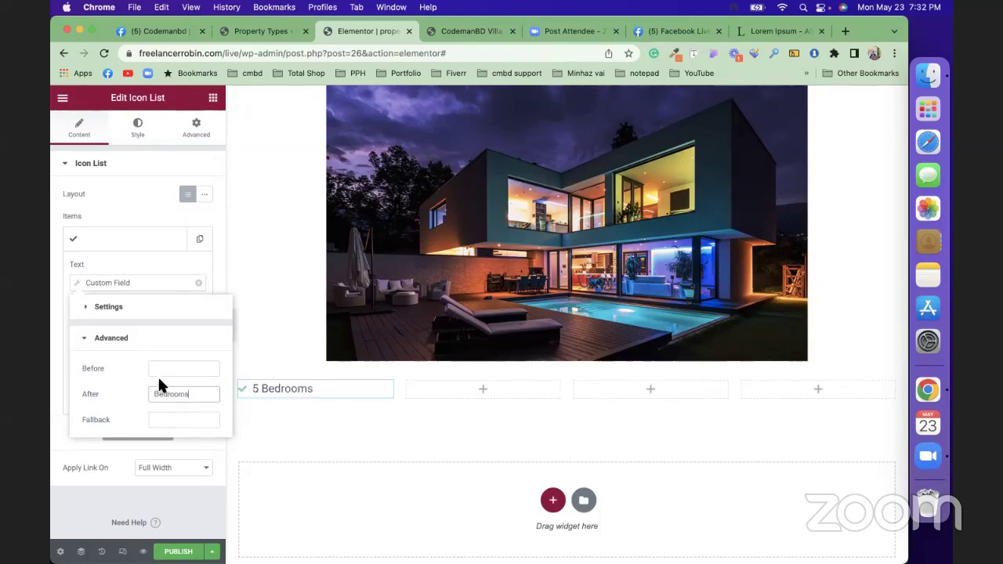
{"action": "left_click", "coordinate": [132, 260]}
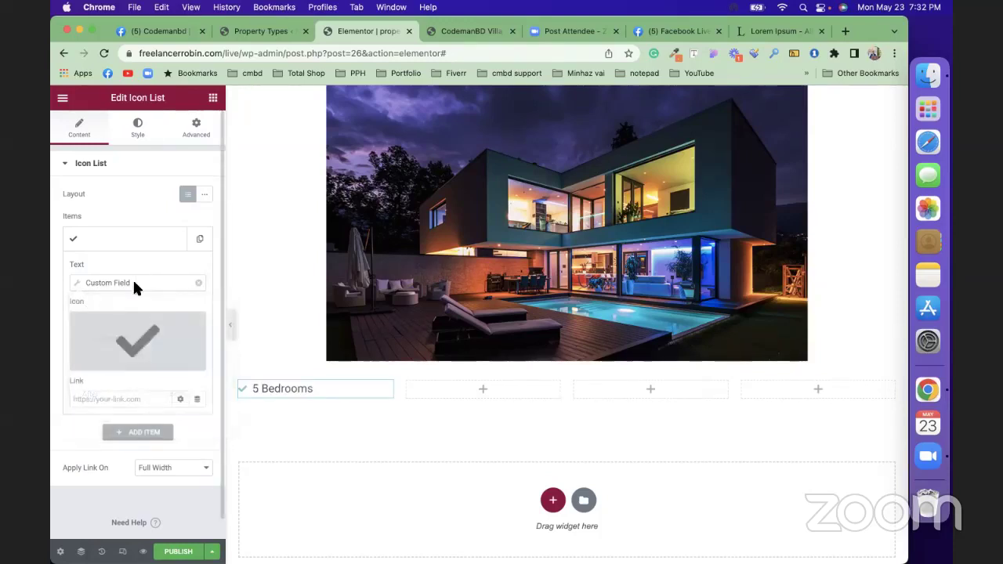
Find the Bed icon in the icon library and insert it in place of the list item's check mark.
{"action": "left_click", "coordinate": [138, 337]}
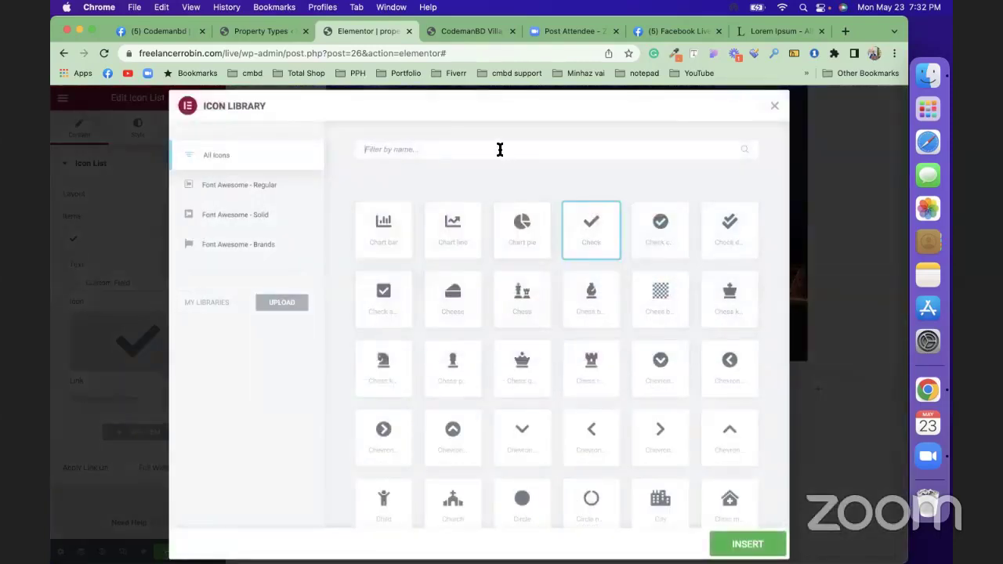
{"action": "type", "text": "bed"}
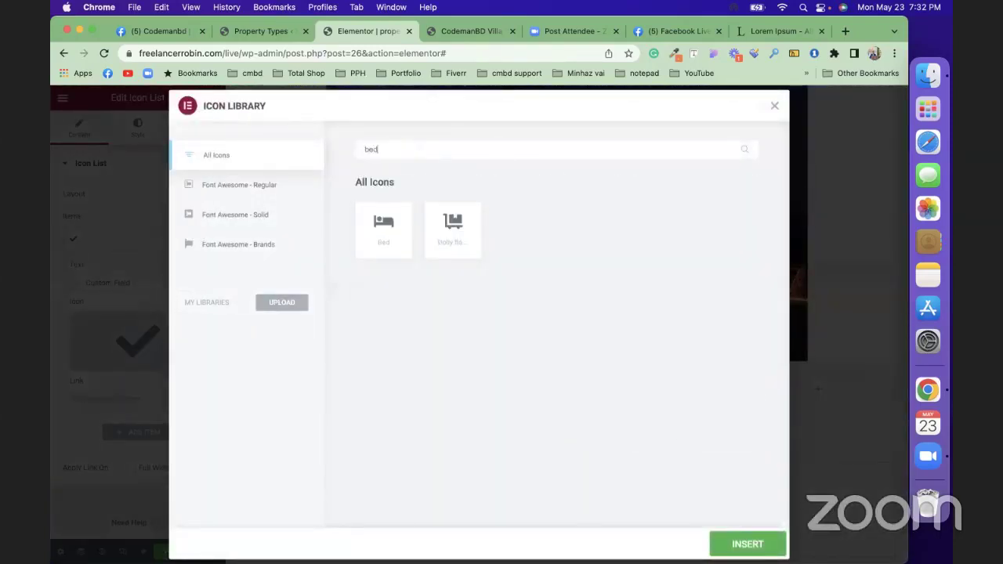
{"action": "left_click", "coordinate": [383, 227]}
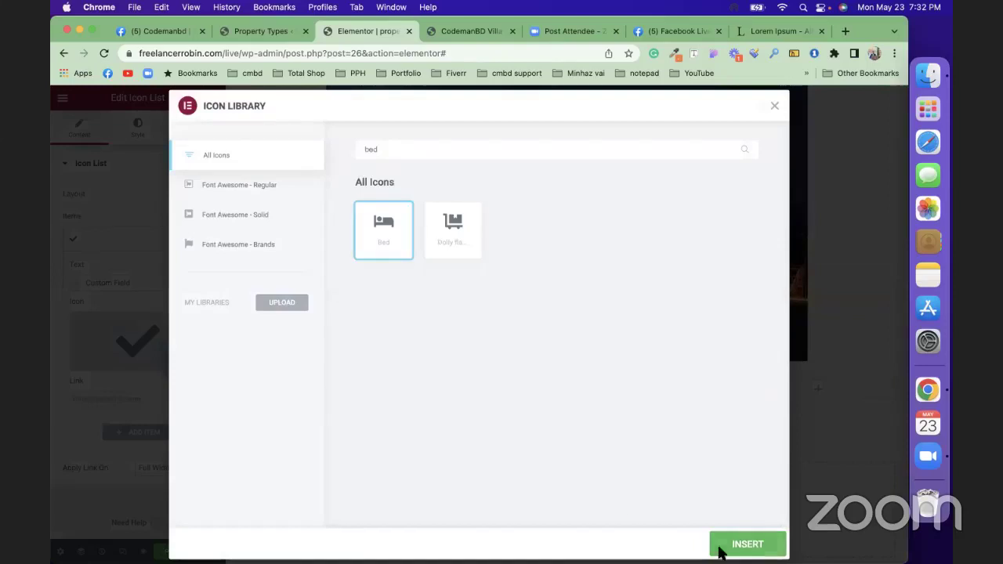
{"action": "left_click", "coordinate": [751, 544]}
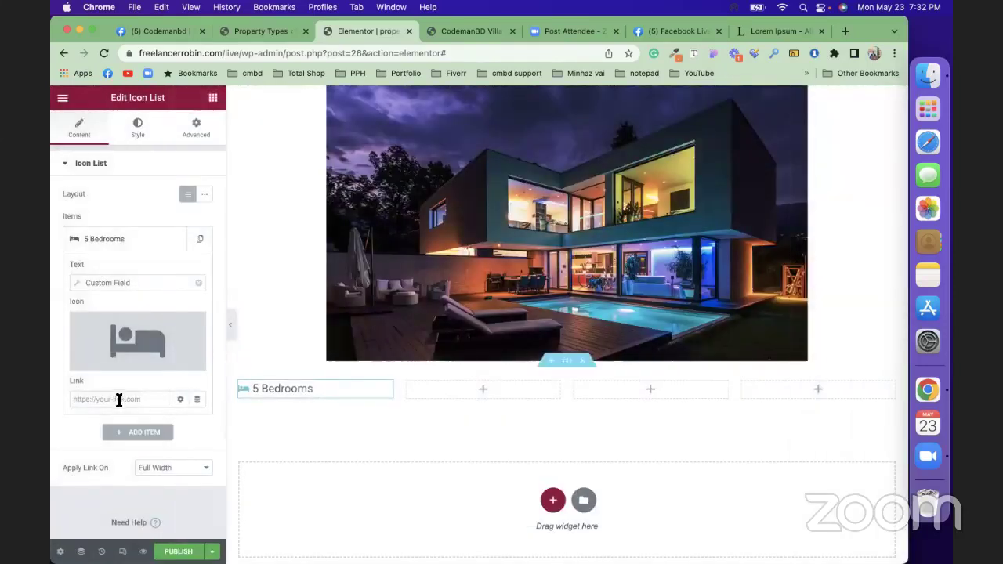
Set the icon size of the bedrooms list to 26 and its icon colour to bright orange.
{"action": "left_click", "coordinate": [137, 133]}
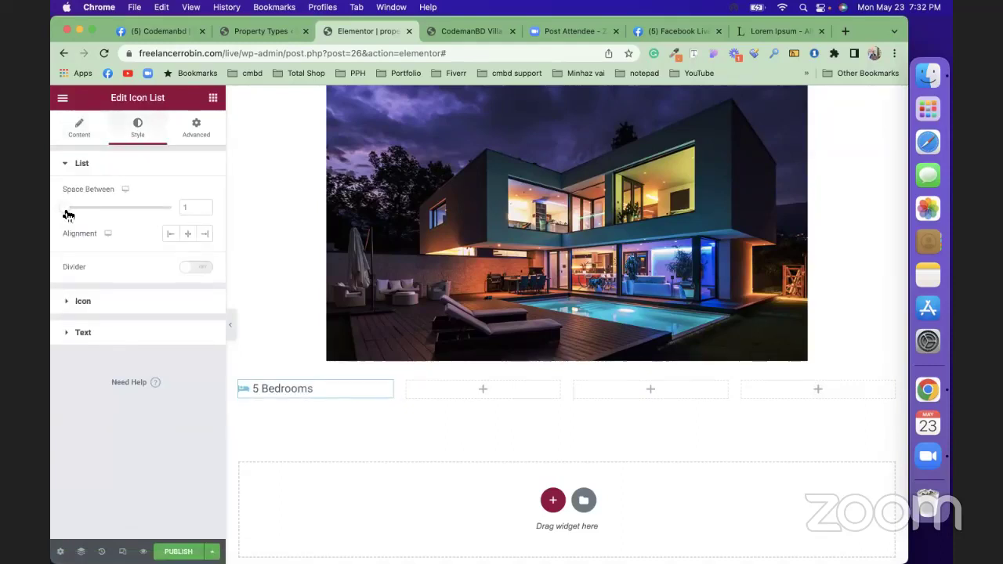
{"action": "left_click", "coordinate": [93, 301]}
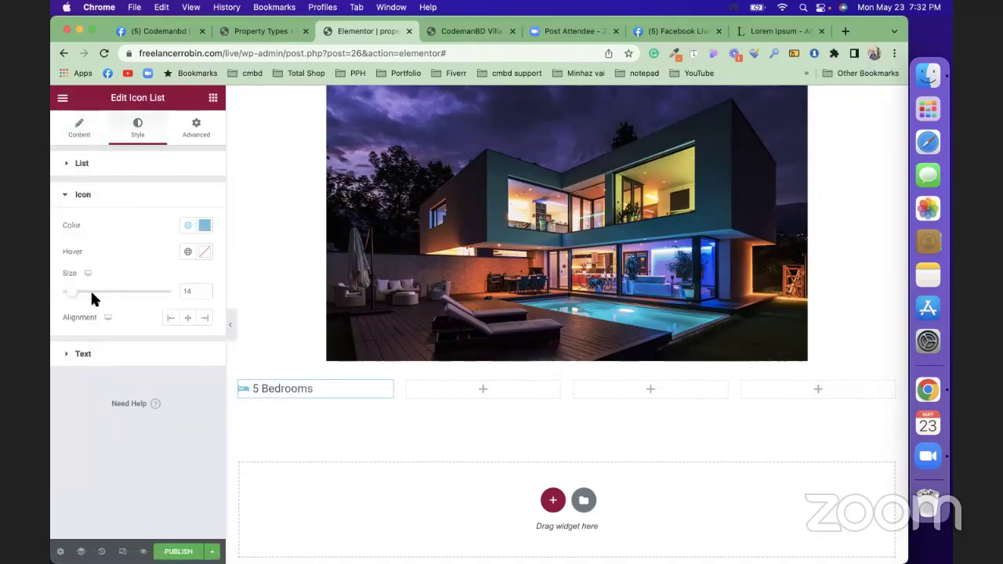
{"action": "left_click_drag", "start_coordinate": [75, 296], "coordinate": [88, 297]}
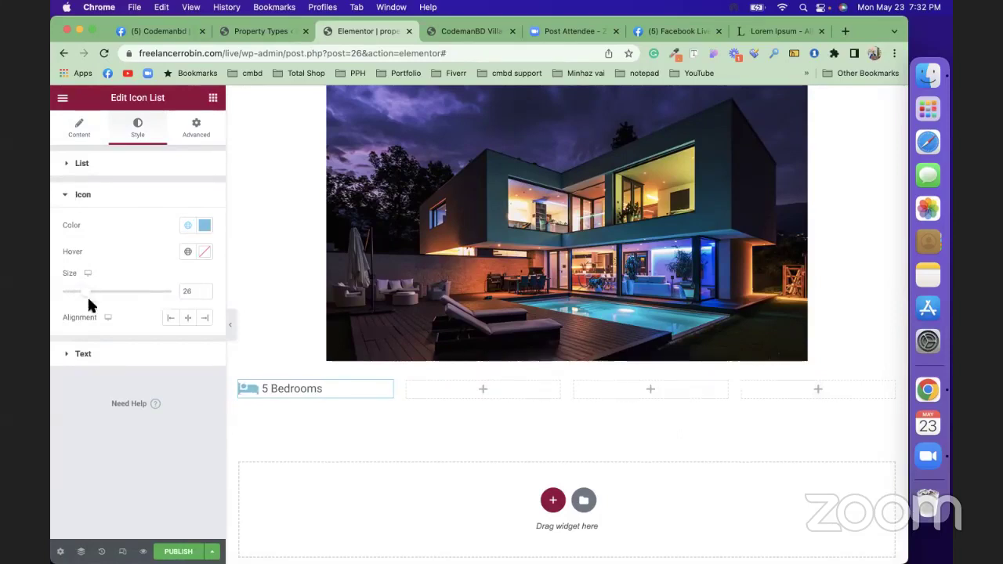
{"action": "left_click", "coordinate": [203, 225]}
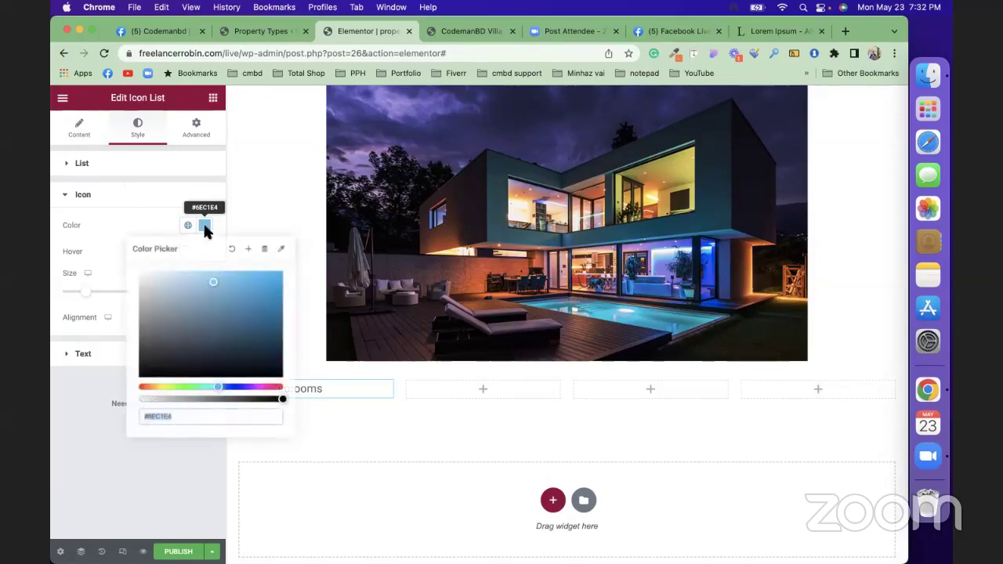
{"action": "left_click", "coordinate": [150, 387]}
{"action": "left_click", "coordinate": [261, 295]}
{"action": "left_click_drag", "start_coordinate": [271, 292], "coordinate": [285, 272]}
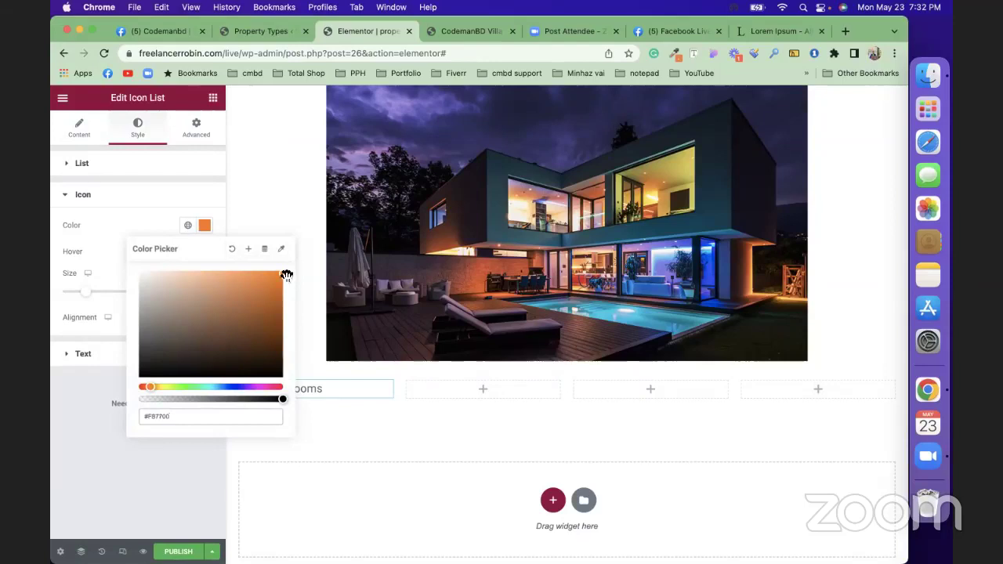
{"action": "left_click", "coordinate": [196, 201]}
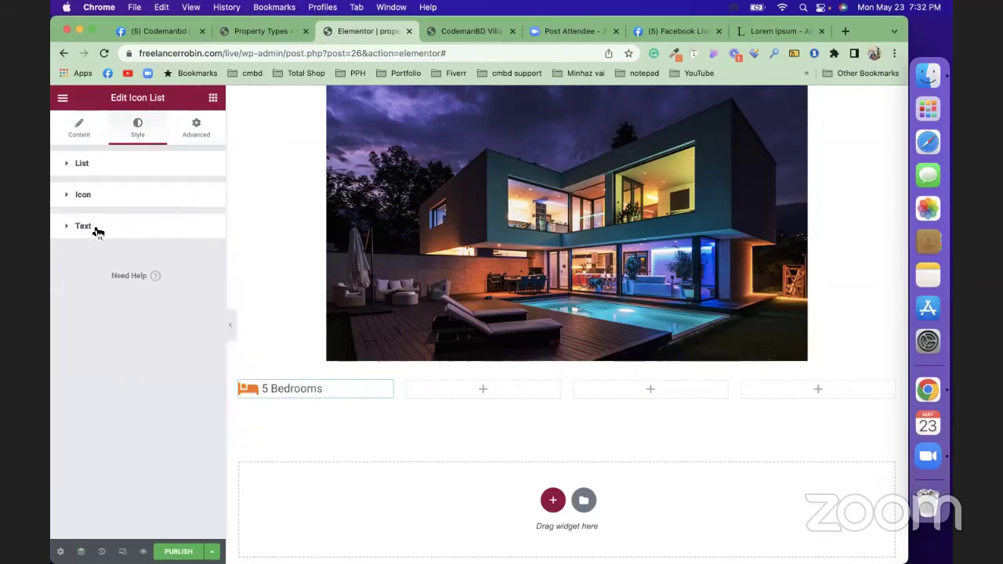
Set the text colour of the bedrooms list to black.
{"action": "left_click", "coordinate": [69, 229]}
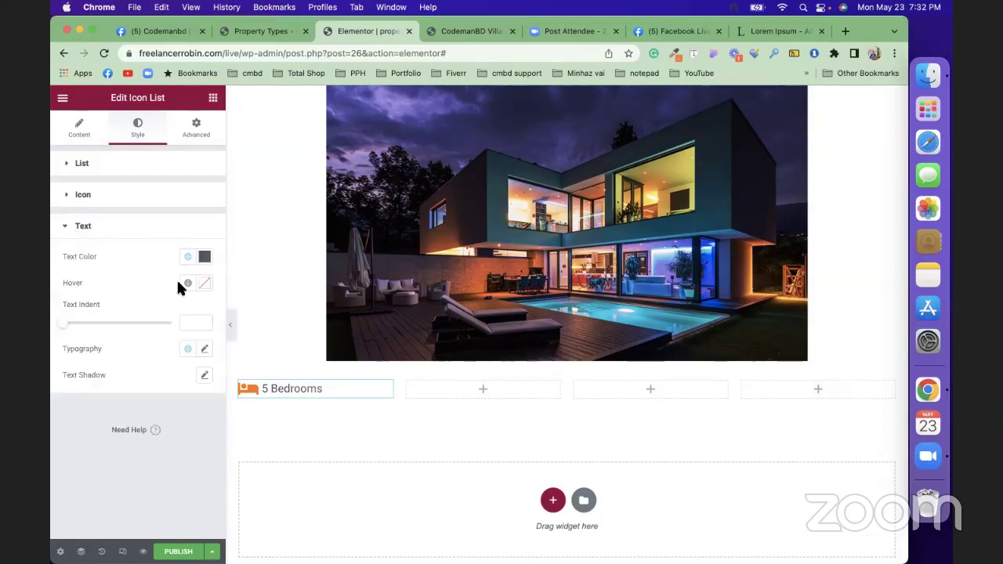
{"action": "left_click", "coordinate": [204, 256]}
{"action": "left_click_drag", "start_coordinate": [157, 360], "coordinate": [136, 409]}
{"action": "left_click", "coordinate": [76, 425]}
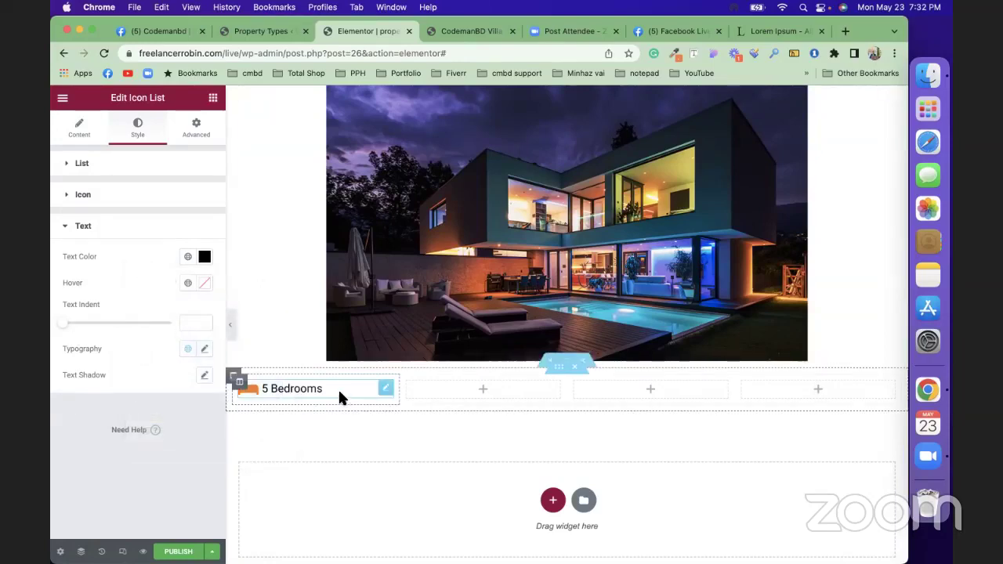
Copy the bedrooms Icon List and paste it into the second column.
{"action": "right_click", "coordinate": [386, 378]}
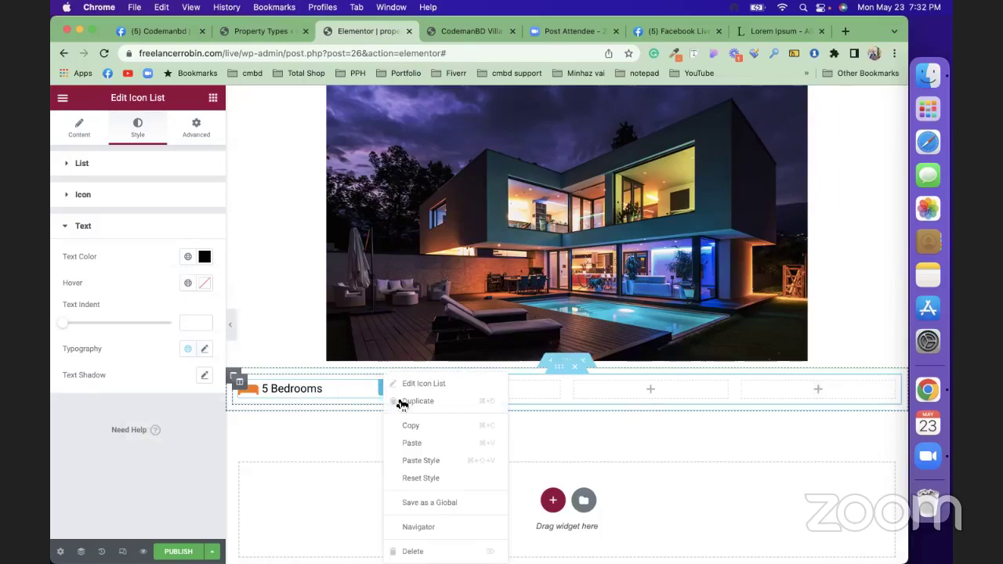
{"action": "left_click", "coordinate": [439, 423]}
{"action": "right_click", "coordinate": [473, 386]}
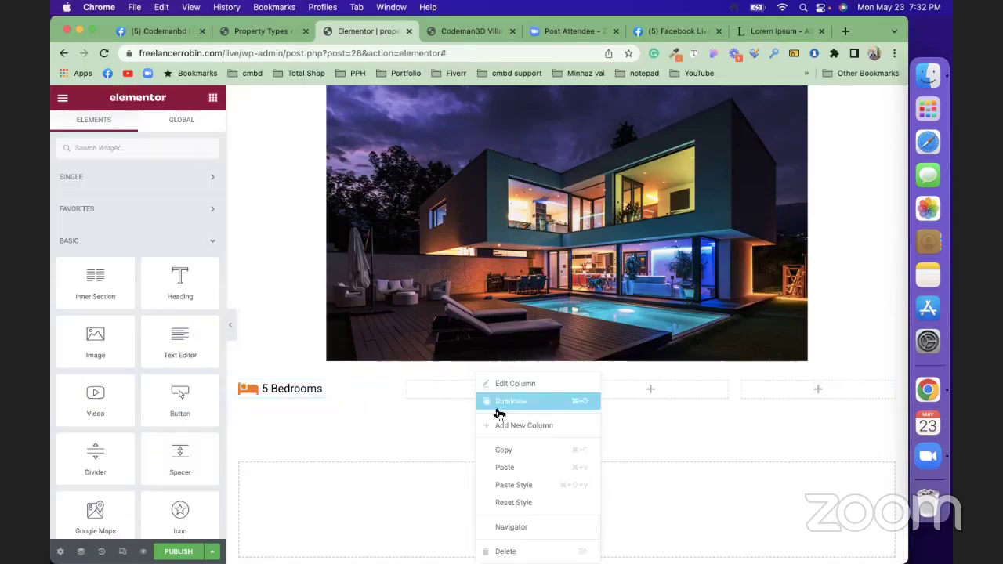
{"action": "left_click", "coordinate": [504, 468]}
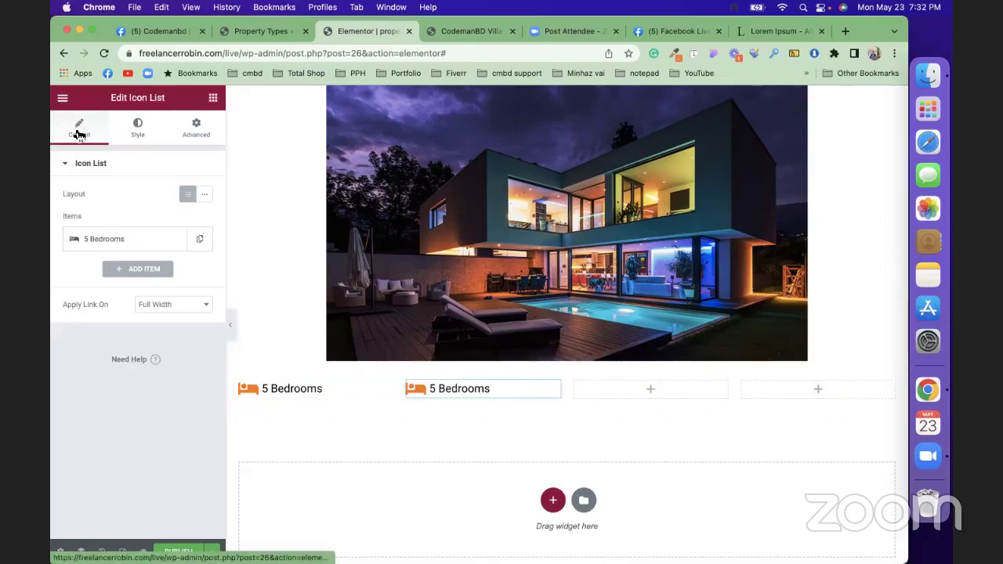
Switch the copied list item's custom field to Bathrooms and set the text after its value to "Bathrooms".
{"action": "left_click", "coordinate": [128, 239]}
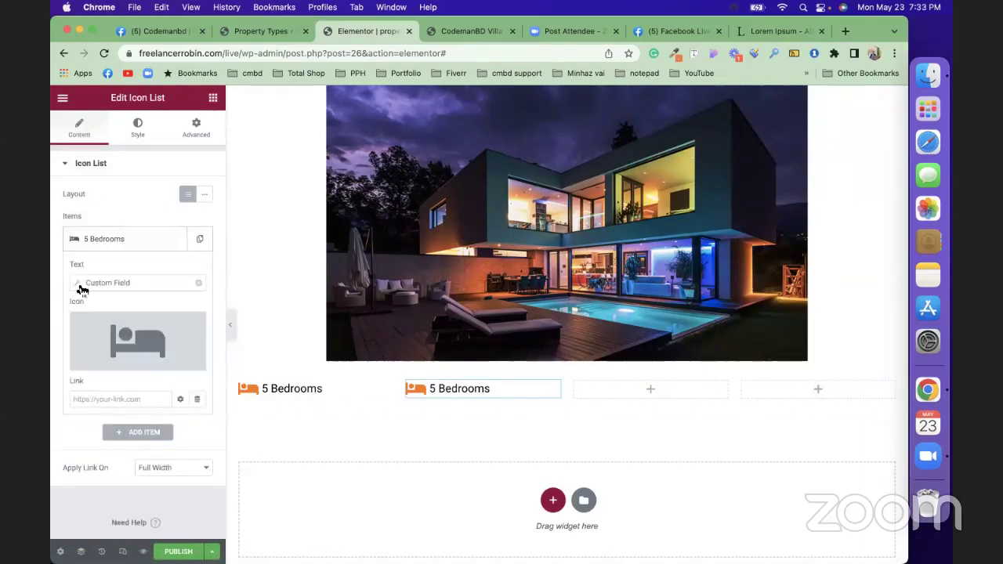
{"action": "left_click", "coordinate": [79, 286]}
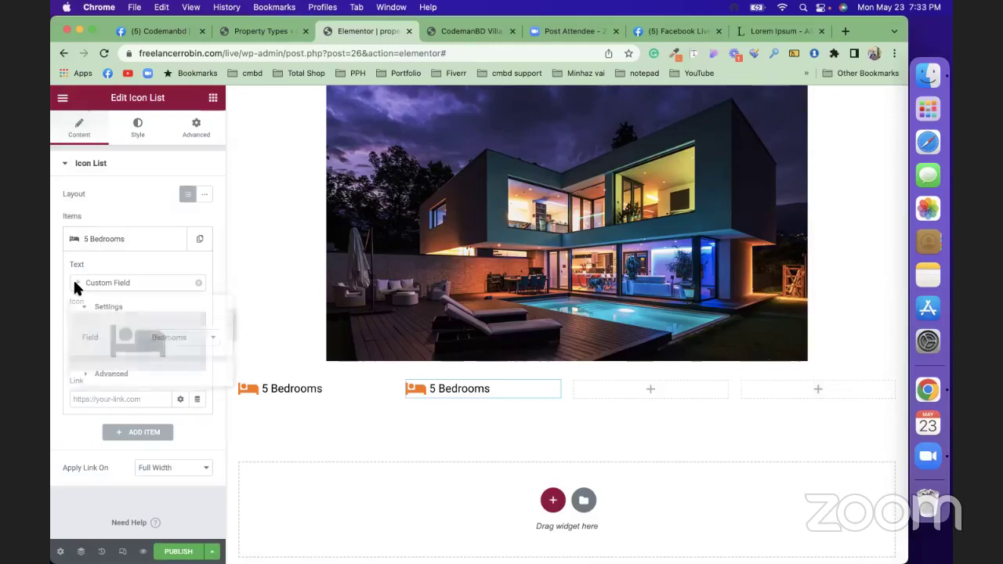
{"action": "left_click", "coordinate": [188, 342]}
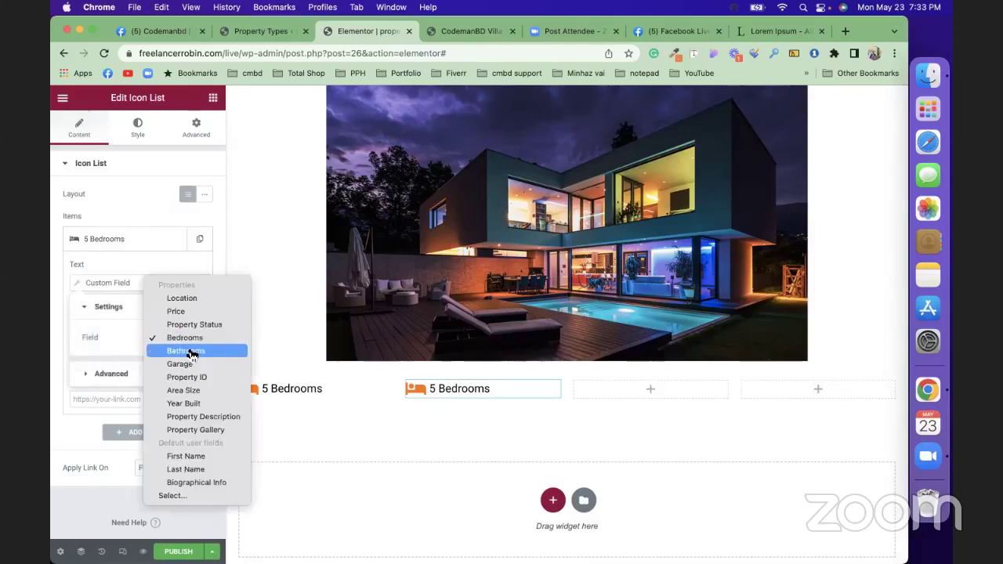
{"action": "left_click", "coordinate": [191, 355]}
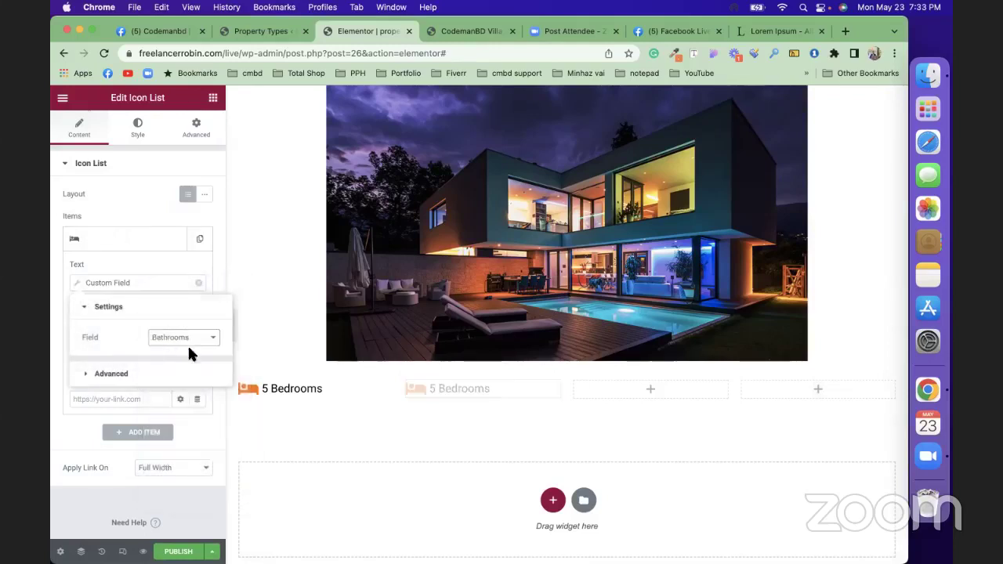
{"action": "left_click", "coordinate": [113, 374]}
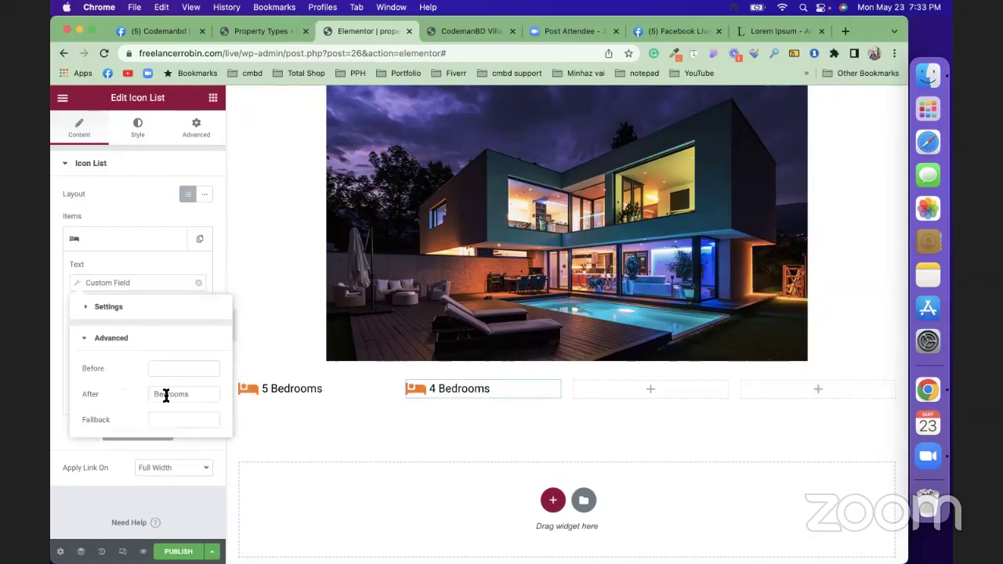
{"action": "left_click_drag", "start_coordinate": [166, 396], "coordinate": [149, 395]}
{"action": "type", "text": "Bath"}
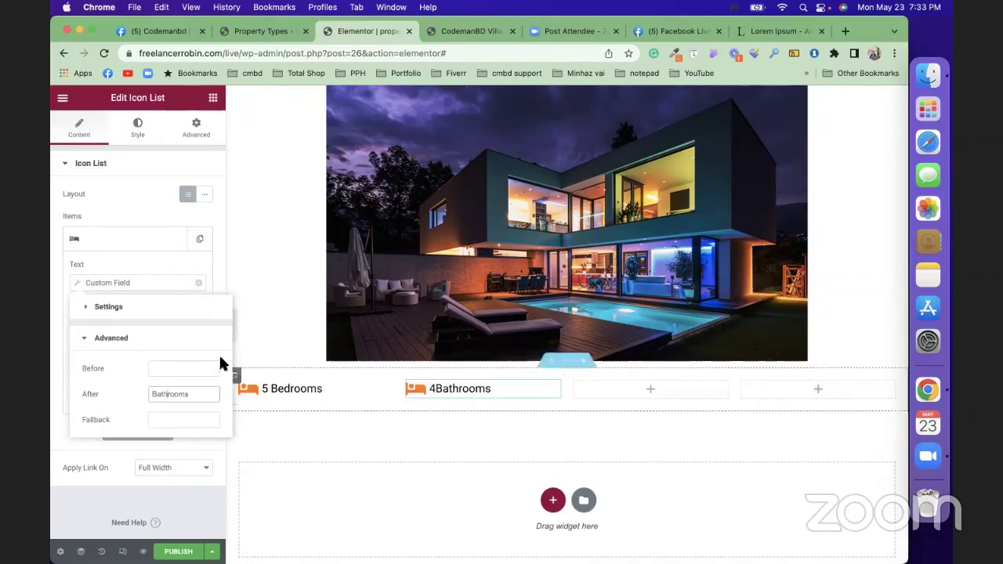
Replace the bed icon of the bathrooms list item with the Bath icon from the icon library.
{"action": "left_click", "coordinate": [131, 264]}
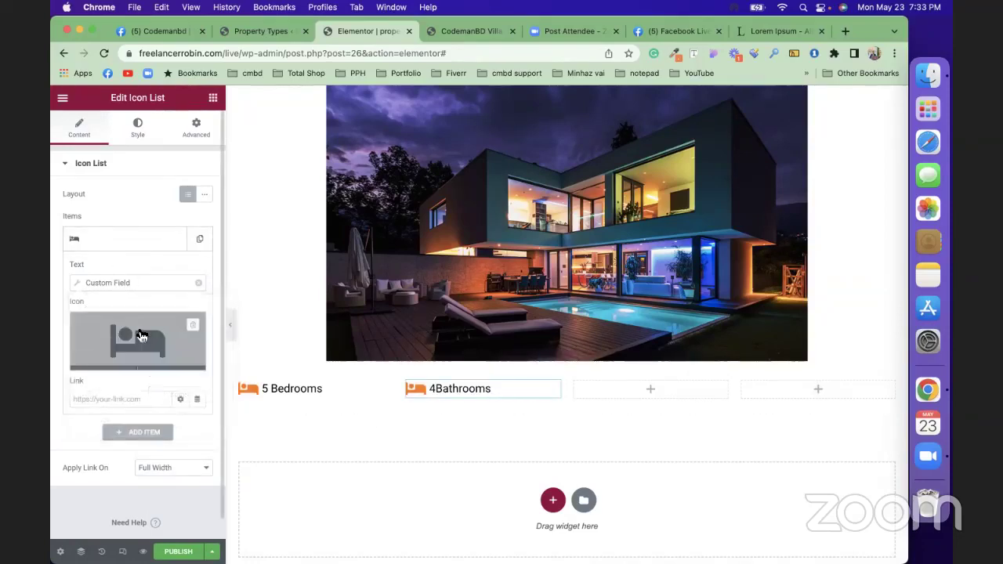
{"action": "left_click", "coordinate": [139, 333]}
{"action": "left_click", "coordinate": [407, 148]}
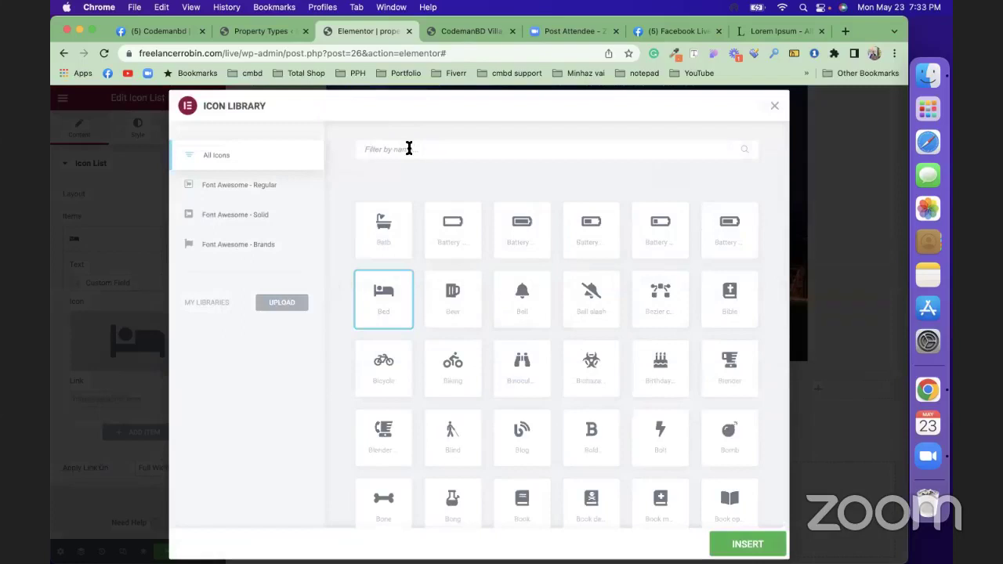
{"action": "type", "text": "na"}
{"action": "key", "text": "BackSpace"}
{"action": "key", "text": "BackSpace"}
{"action": "type", "text": "bat"}
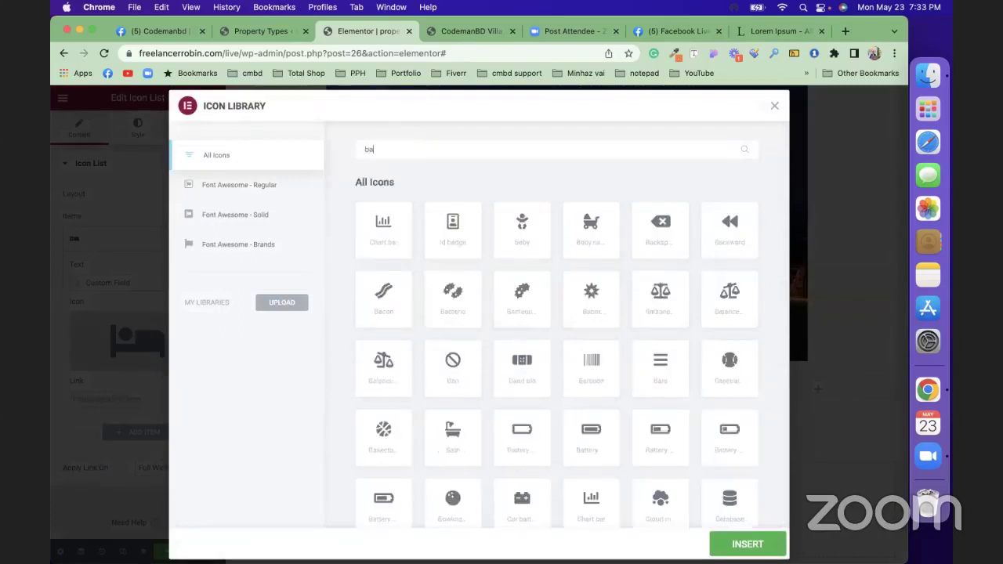
{"action": "left_click", "coordinate": [389, 238]}
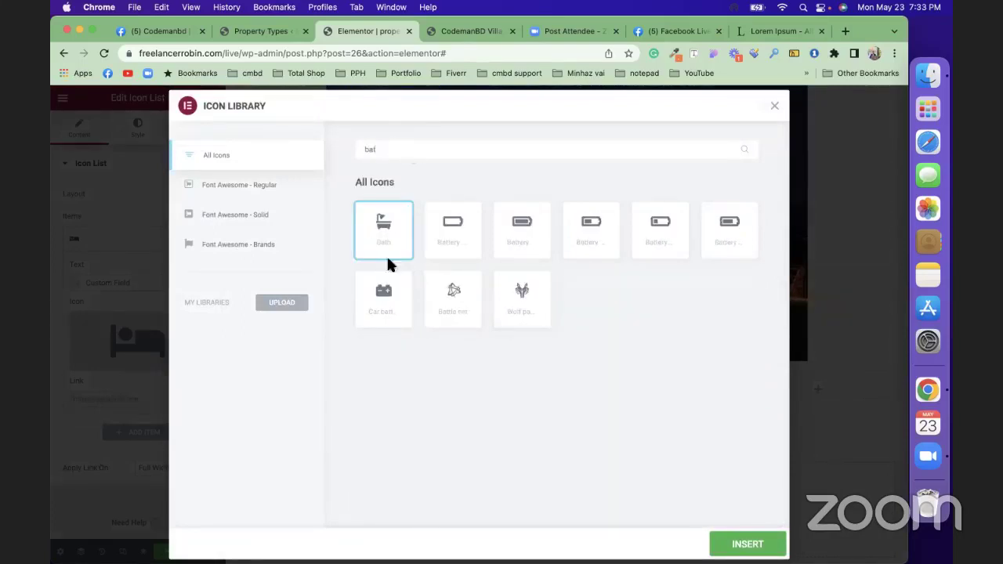
{"action": "left_click", "coordinate": [737, 544]}
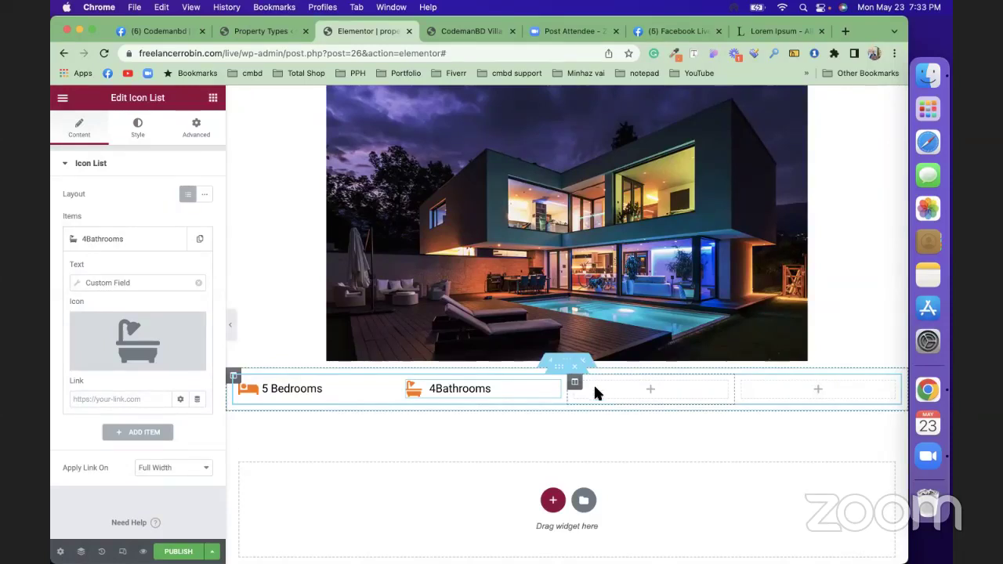
{"action": "left_click", "coordinate": [627, 386]}
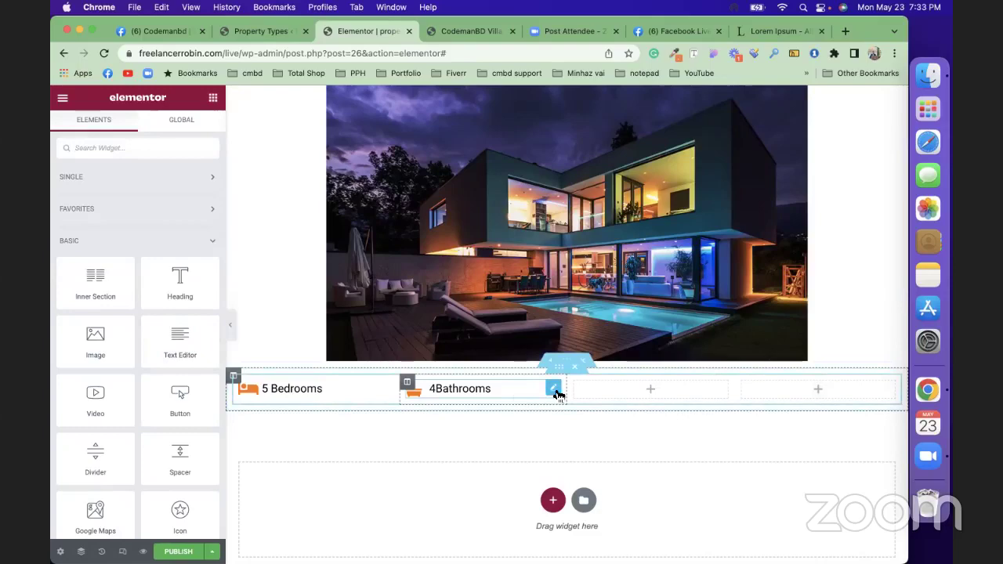
{"action": "right_click", "coordinate": [555, 392]}
{"action": "left_click", "coordinate": [581, 429]}
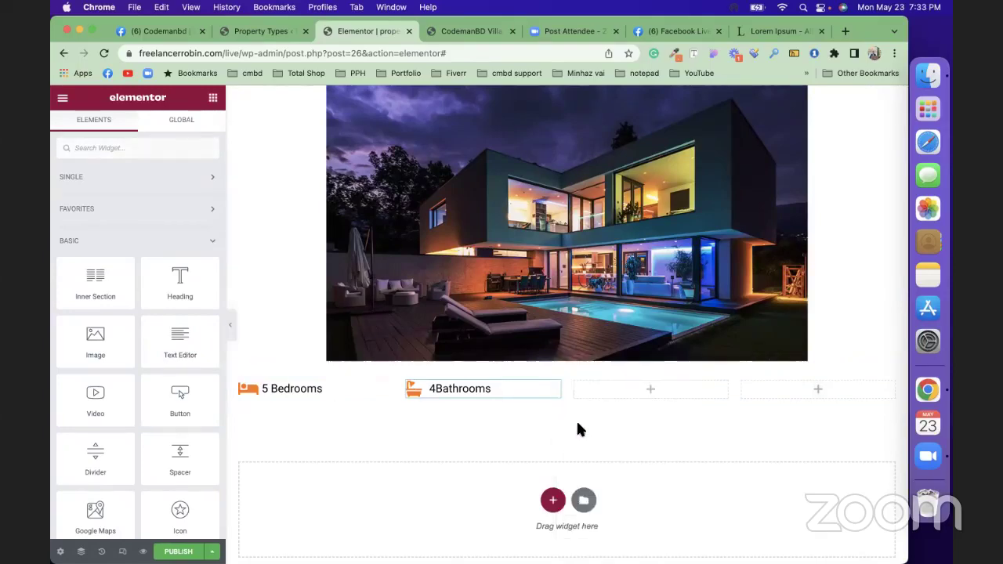
{"action": "right_click", "coordinate": [632, 393]}
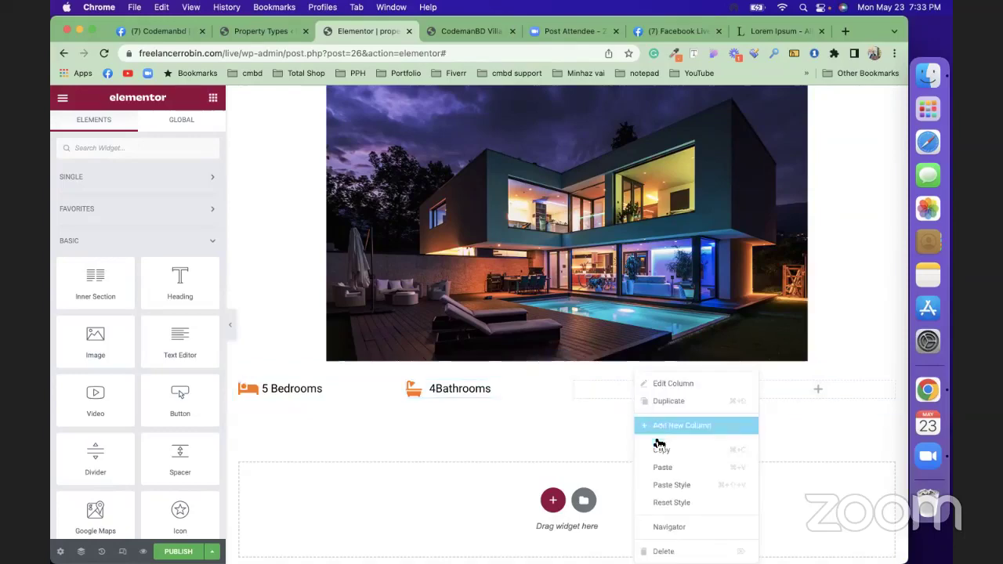
Insert a space before "Bathrooms" in the text that follows the bathrooms custom field's value.
{"action": "left_click", "coordinate": [510, 384]}
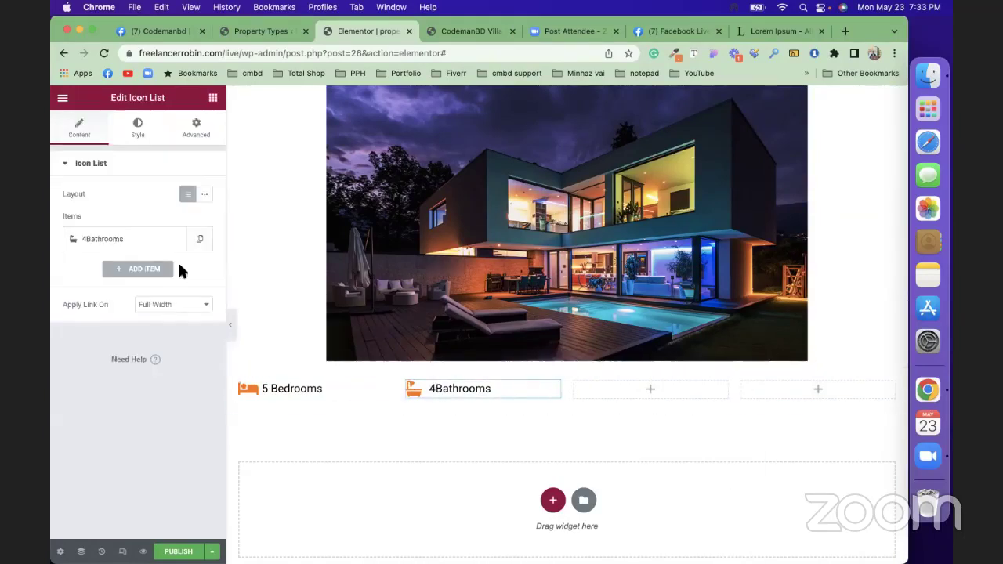
{"action": "left_click", "coordinate": [112, 239]}
{"action": "mouse_move", "coordinate": [92, 346]}
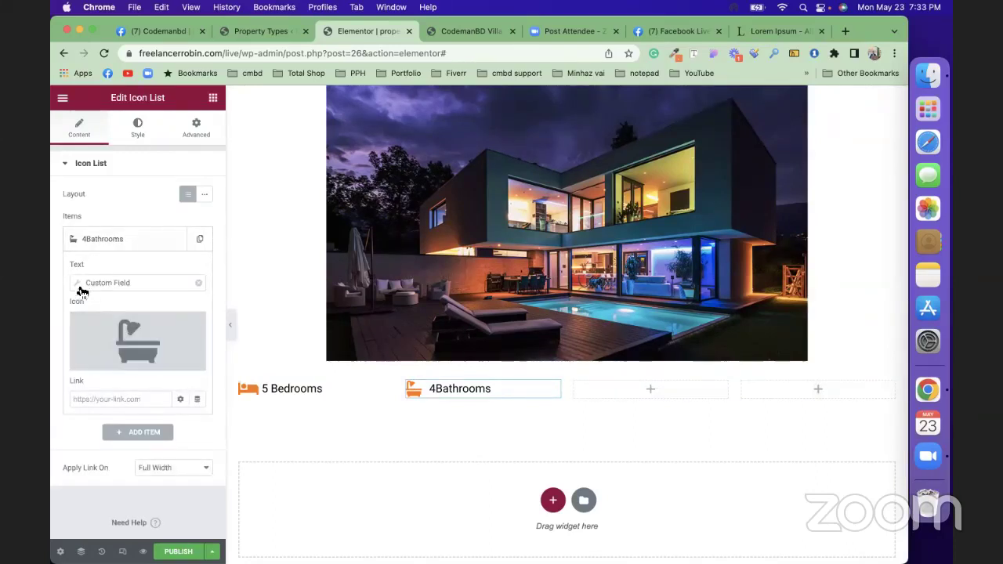
{"action": "left_click", "coordinate": [77, 283]}
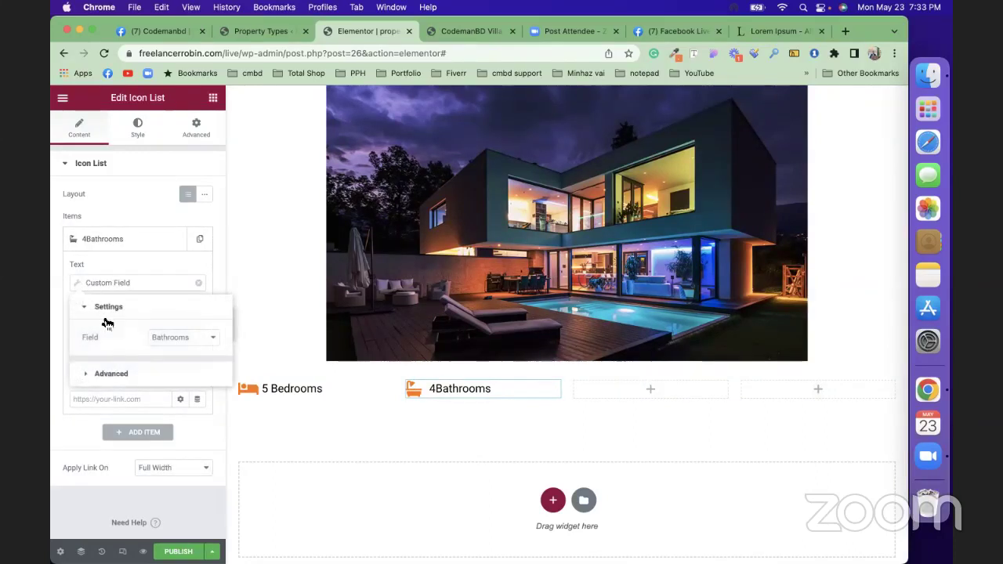
{"action": "left_click", "coordinate": [142, 382]}
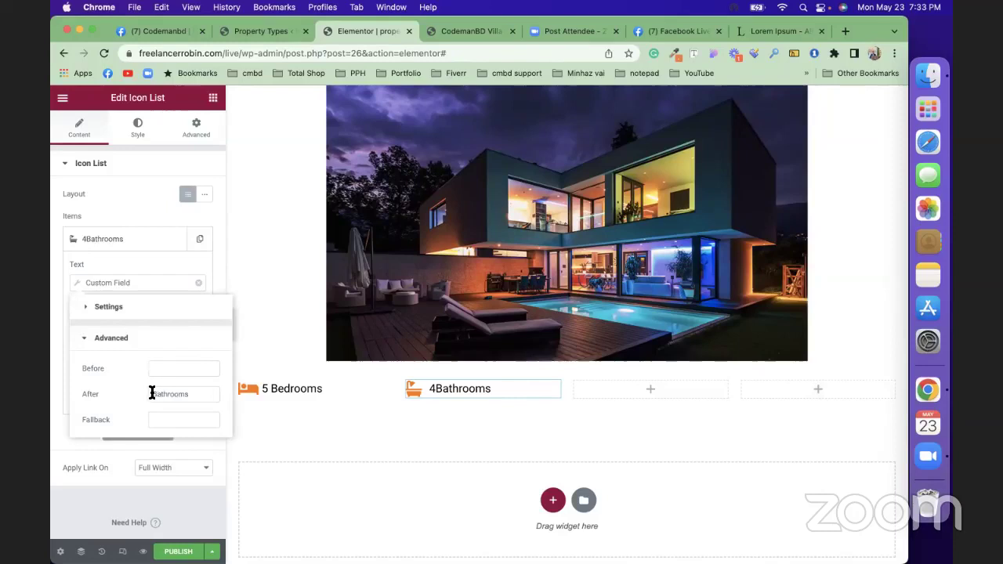
{"action": "left_click", "coordinate": [152, 394]}
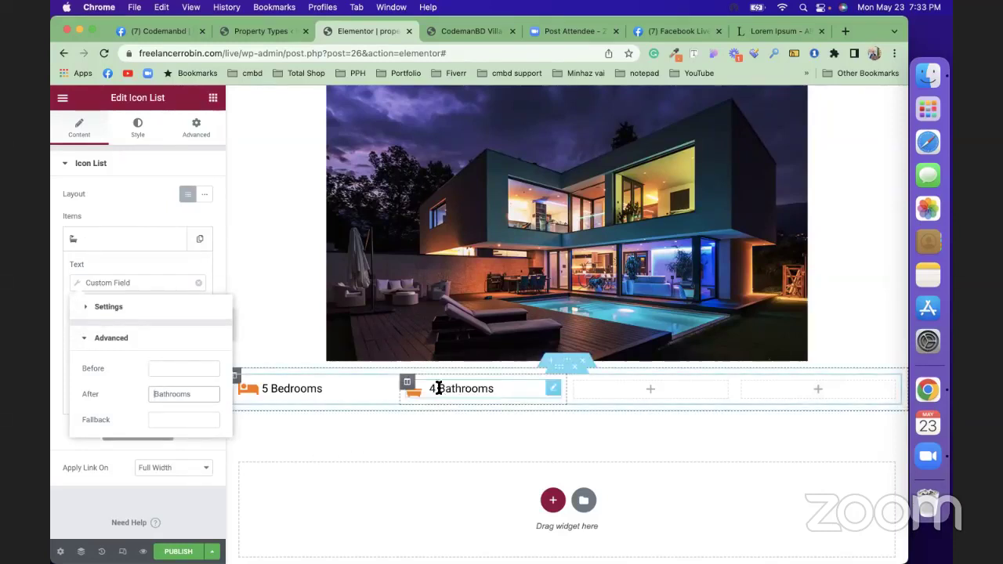
Copy the bathrooms Icon List and paste it into the empty third column.
{"action": "right_click", "coordinate": [558, 396]}
{"action": "left_click", "coordinate": [577, 423]}
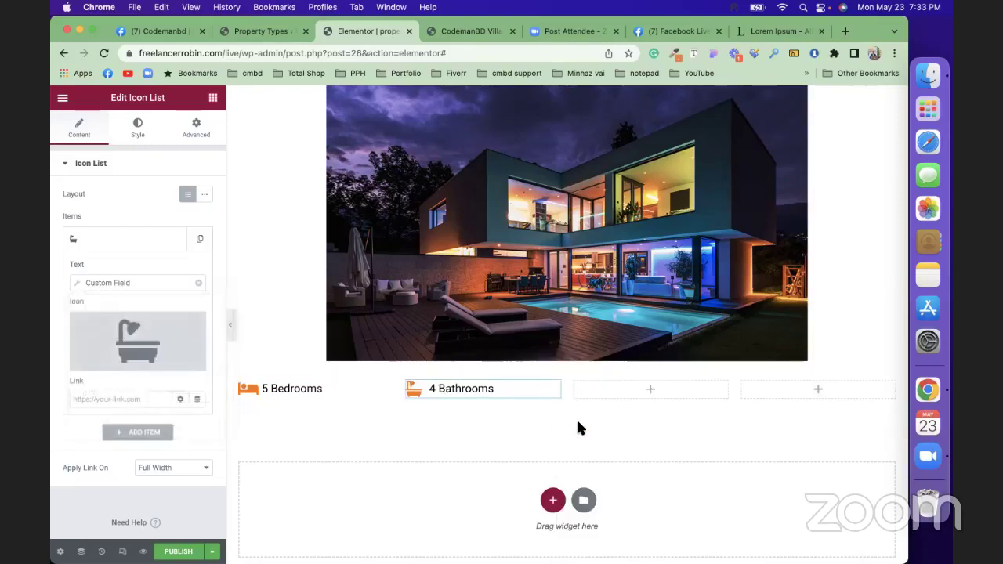
{"action": "right_click", "coordinate": [634, 384]}
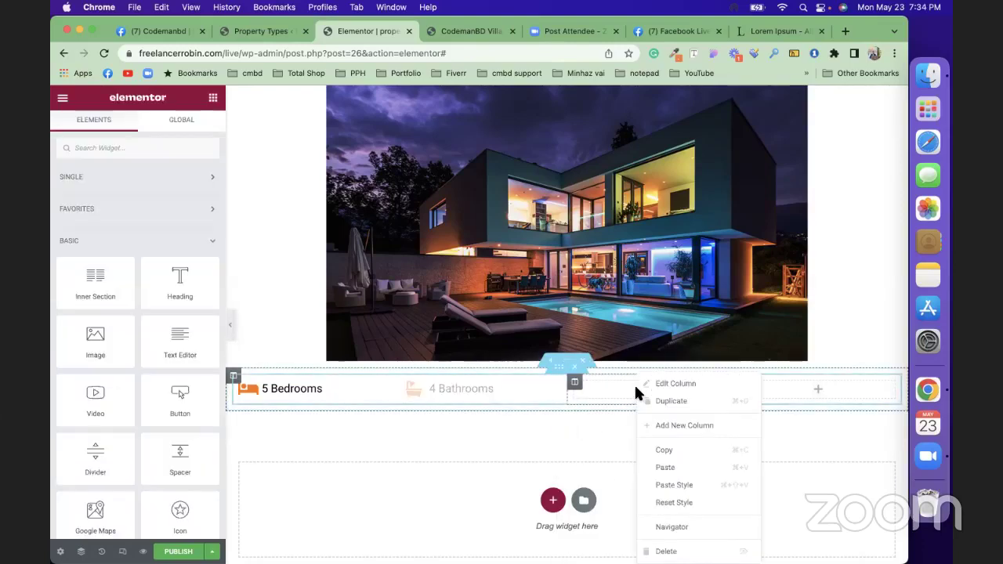
{"action": "left_click", "coordinate": [676, 466]}
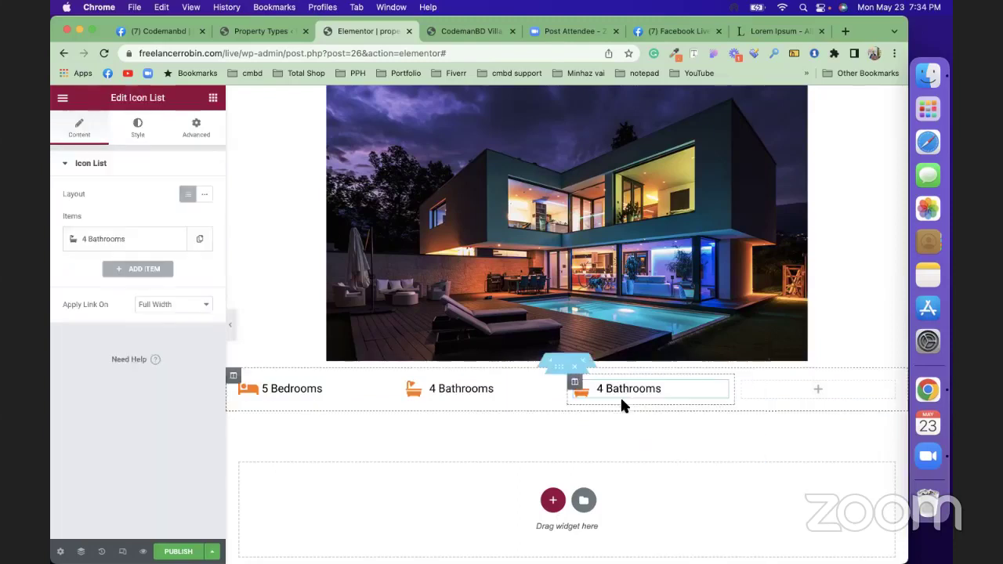
Switch the third column's list item to the garage custom field and set the text after its value to "Garage".
{"action": "left_click", "coordinate": [638, 390]}
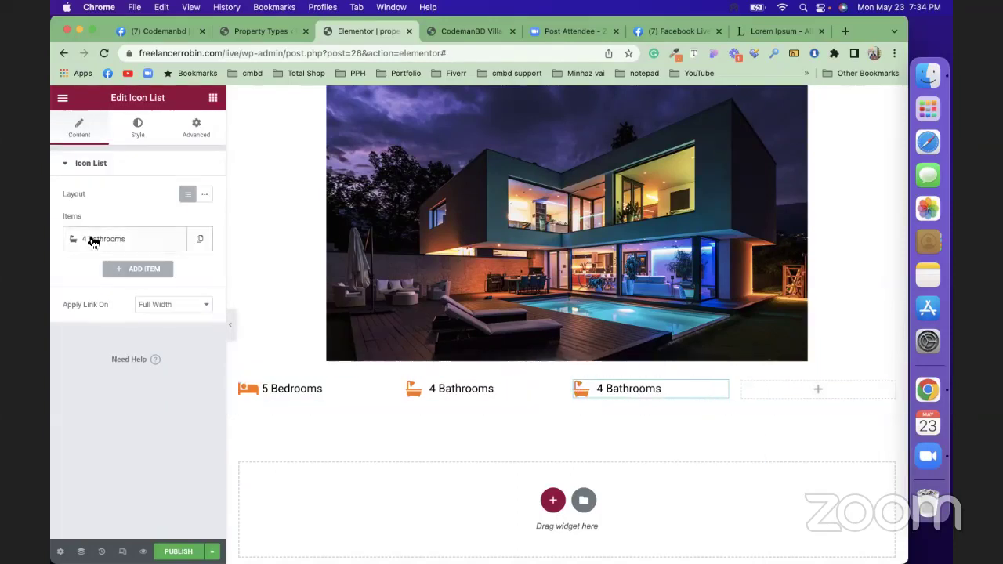
{"action": "left_click", "coordinate": [92, 240]}
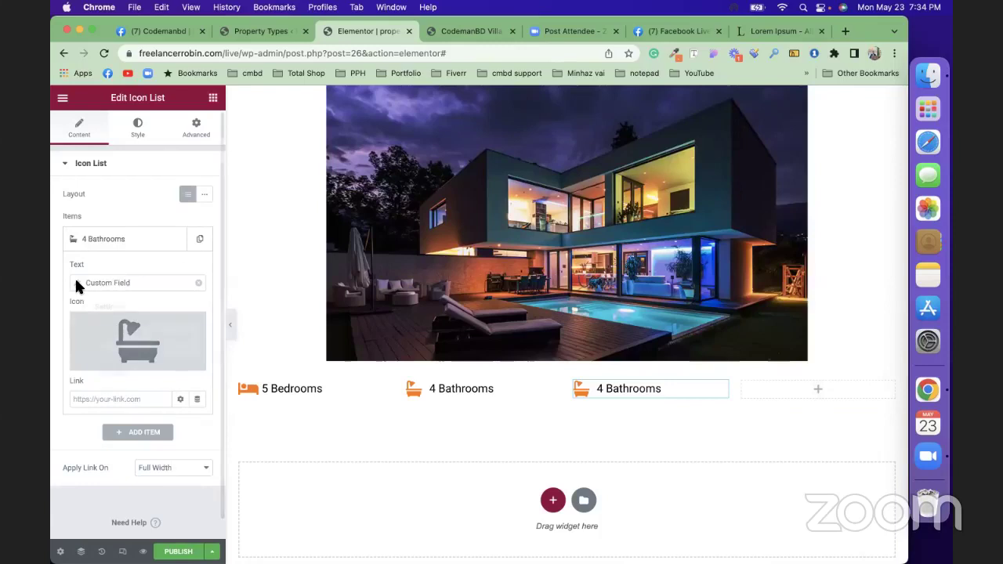
{"action": "left_click", "coordinate": [168, 337]}
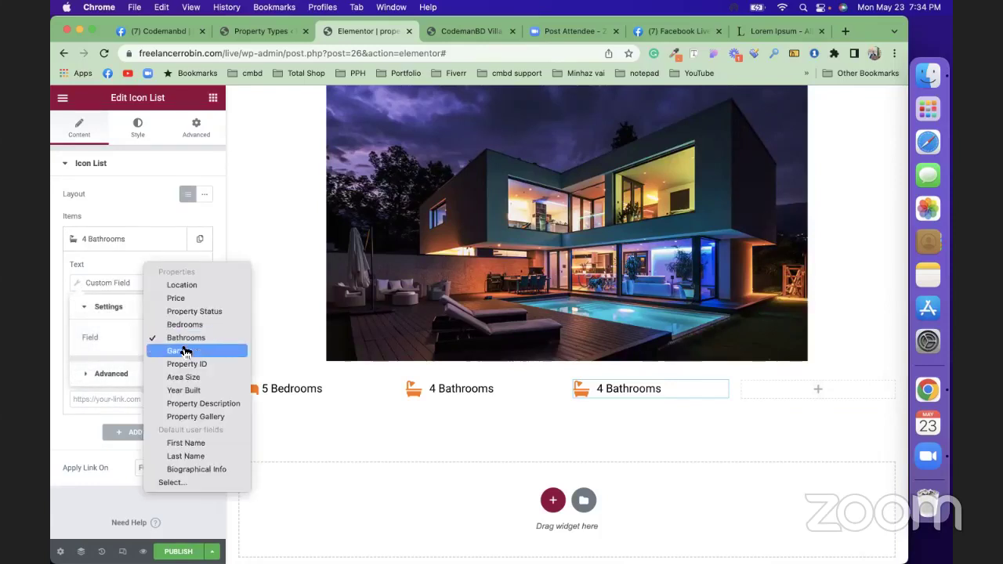
{"action": "left_click", "coordinate": [185, 352]}
{"action": "left_click", "coordinate": [112, 370]}
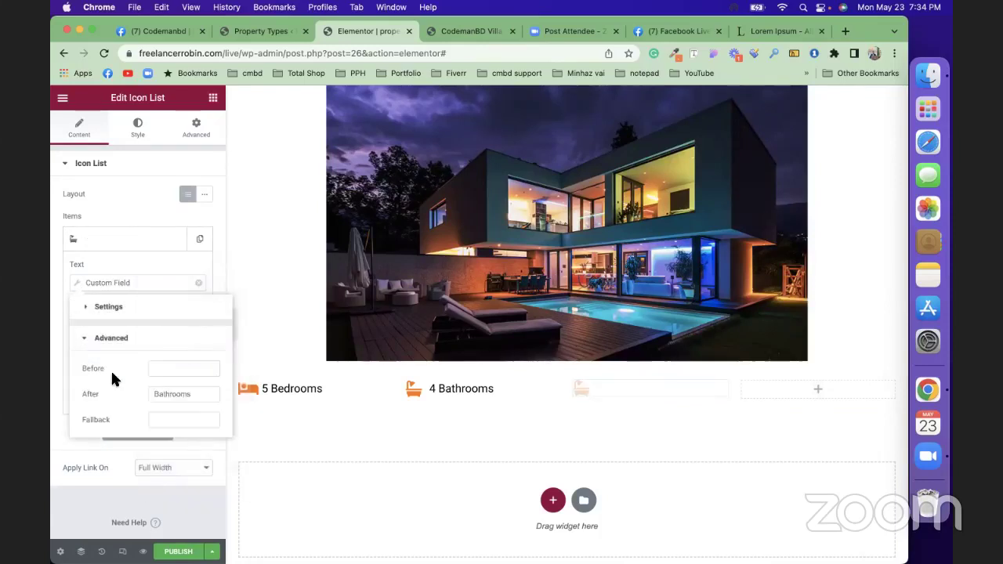
{"action": "double_click", "coordinate": [198, 397]}
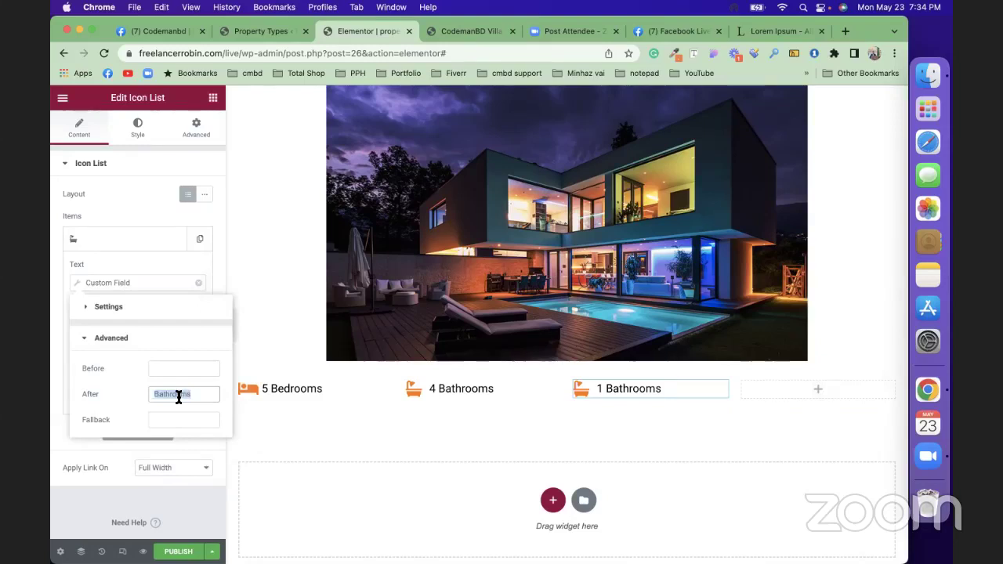
{"action": "type", "text": "Garag"}
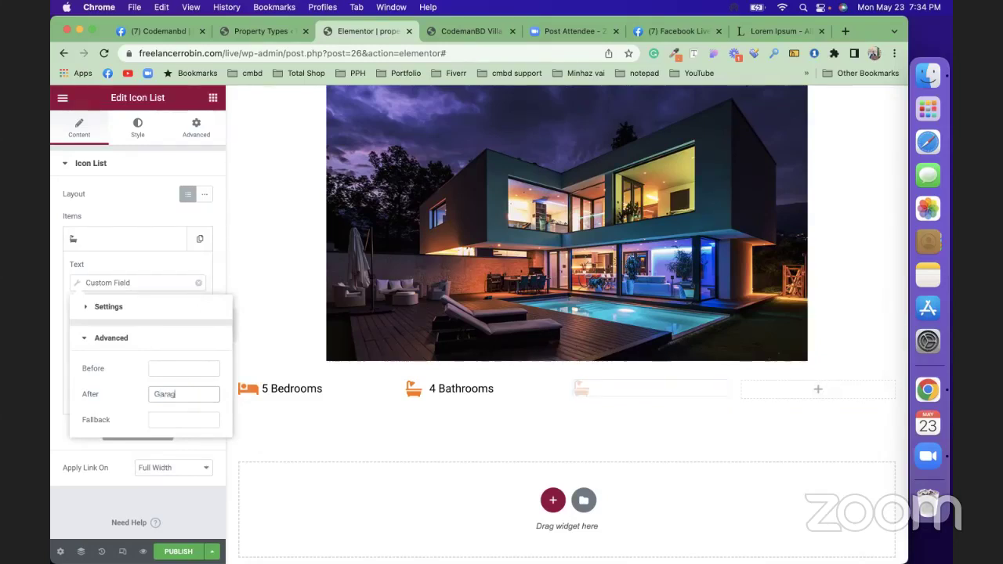
{"action": "type", "text": "e"}
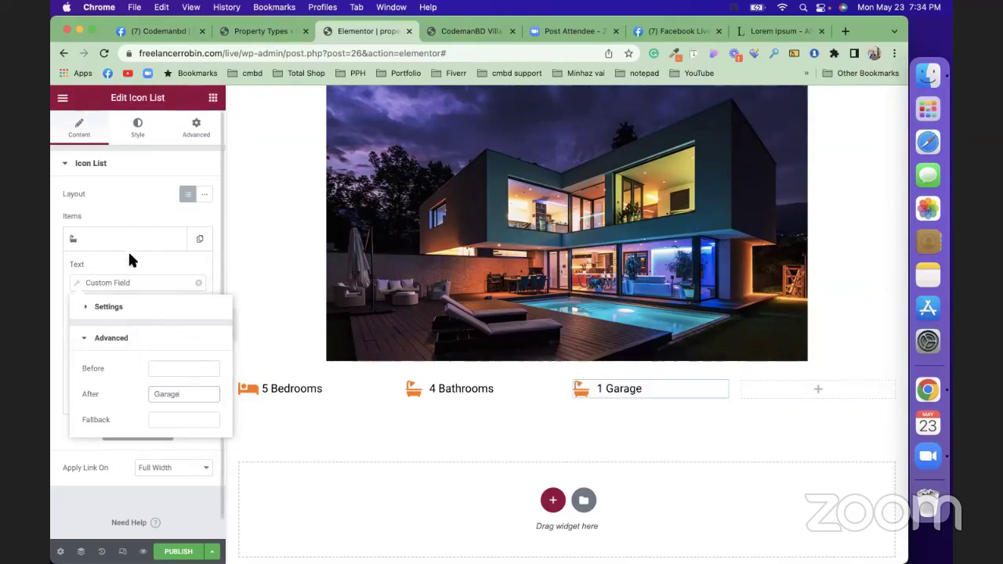
Replace the bath icon of the garage list item with the Parking icon from the icon library.
{"action": "left_click", "coordinate": [129, 252]}
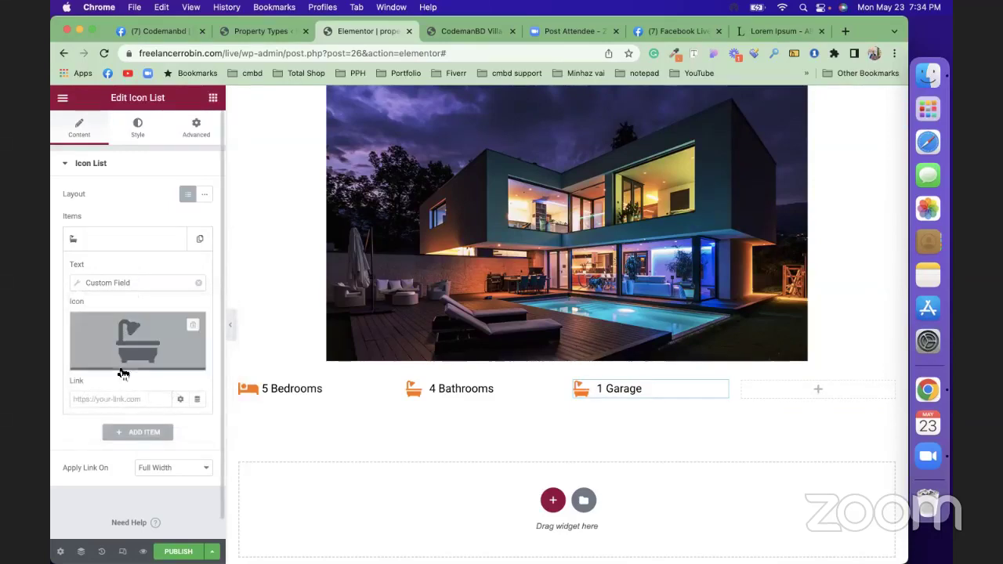
{"action": "left_click", "coordinate": [114, 328]}
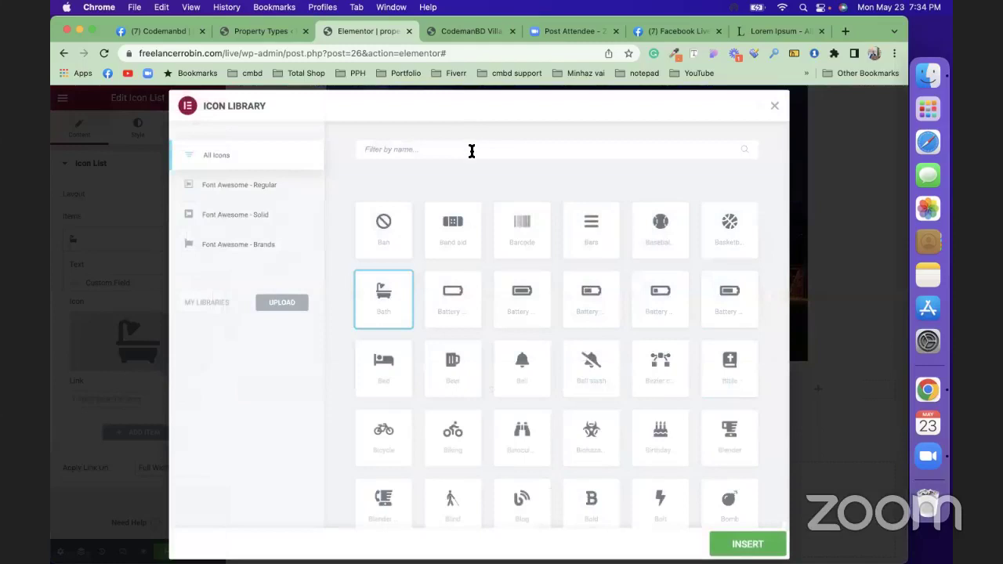
{"action": "left_click", "coordinate": [471, 151]}
{"action": "type", "text": "gara"}
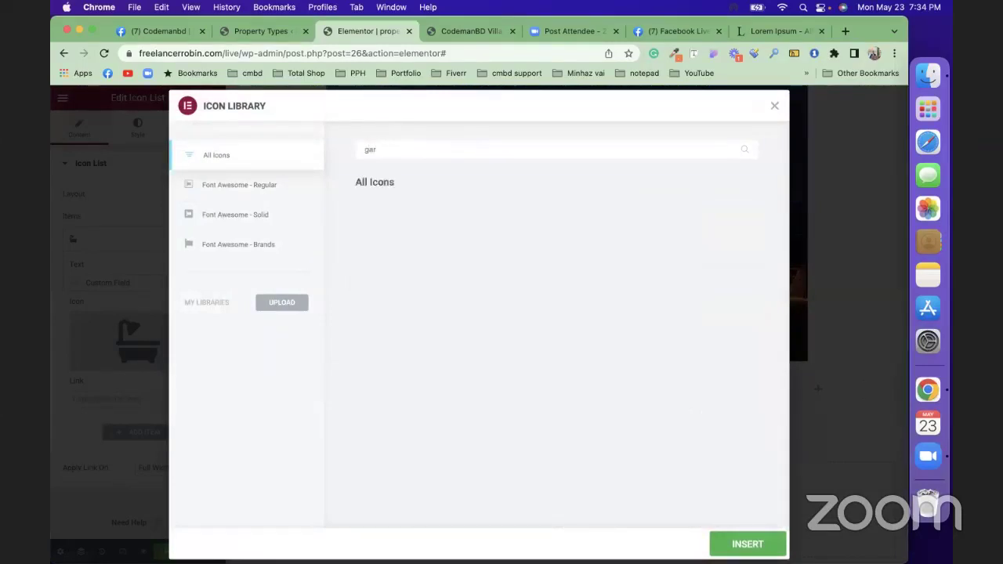
{"action": "key", "text": "BackSpace"}
{"action": "key", "text": "BackSpace"}
{"action": "key", "text": "BackSpace"}
{"action": "type", "text": "par"}
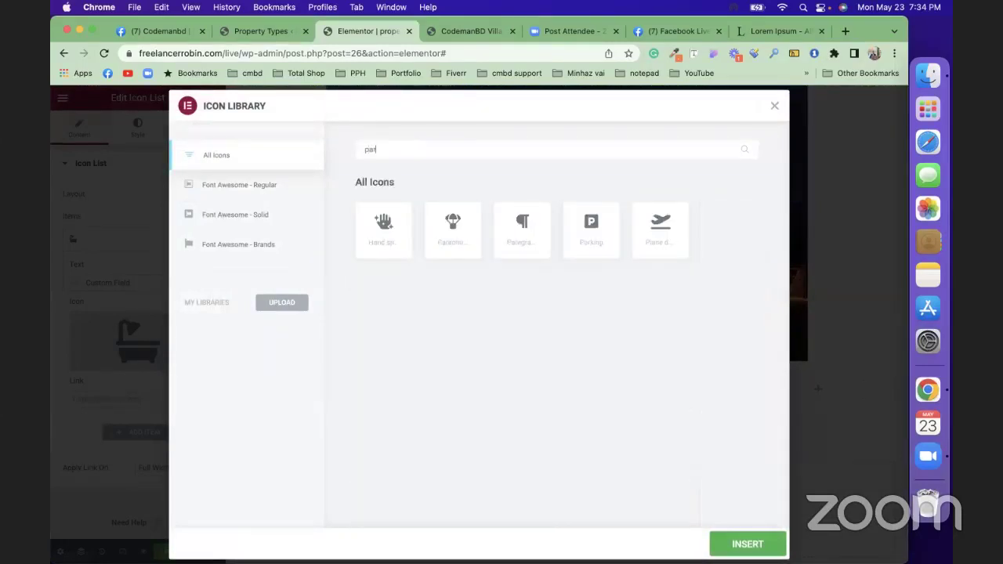
{"action": "left_click", "coordinate": [576, 249]}
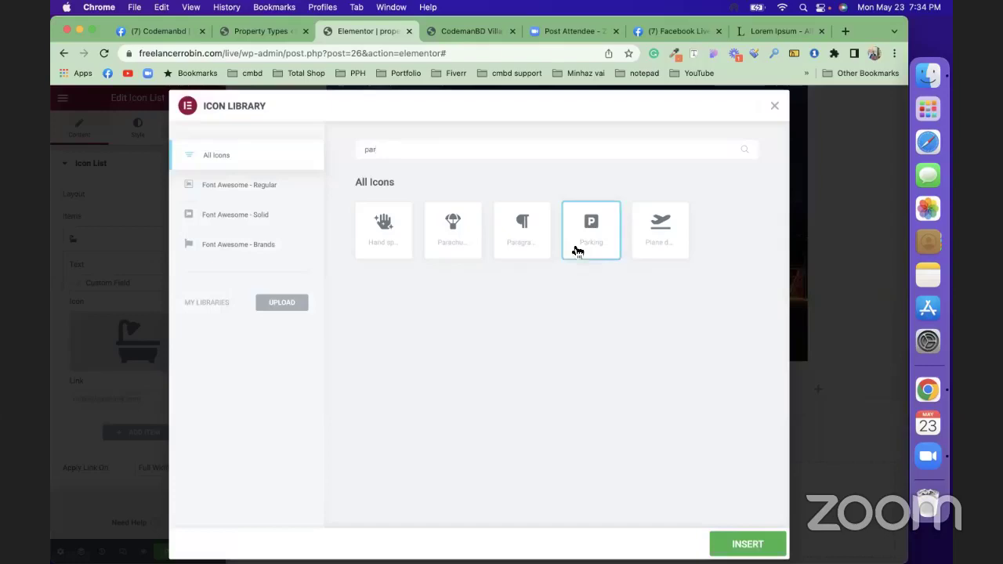
{"action": "left_click", "coordinate": [746, 545]}
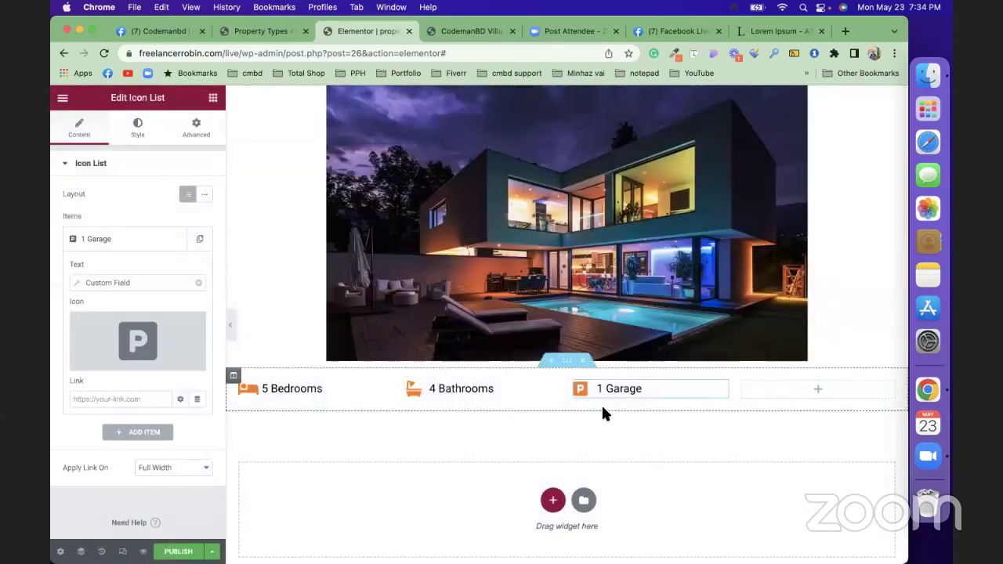
Duplicate the garage column twice and delete the empty last column of the row.
{"action": "left_click", "coordinate": [783, 398]}
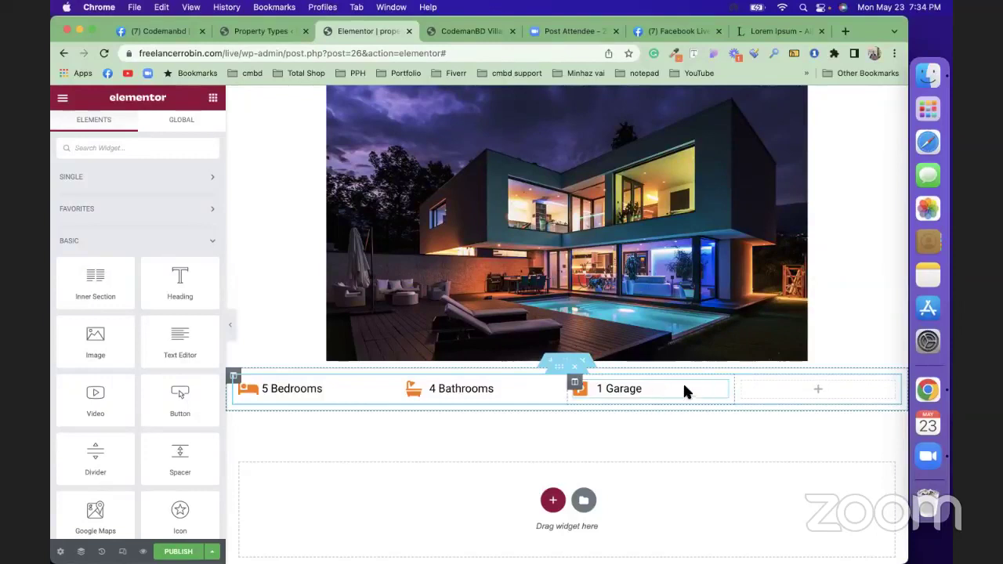
{"action": "right_click", "coordinate": [578, 386]}
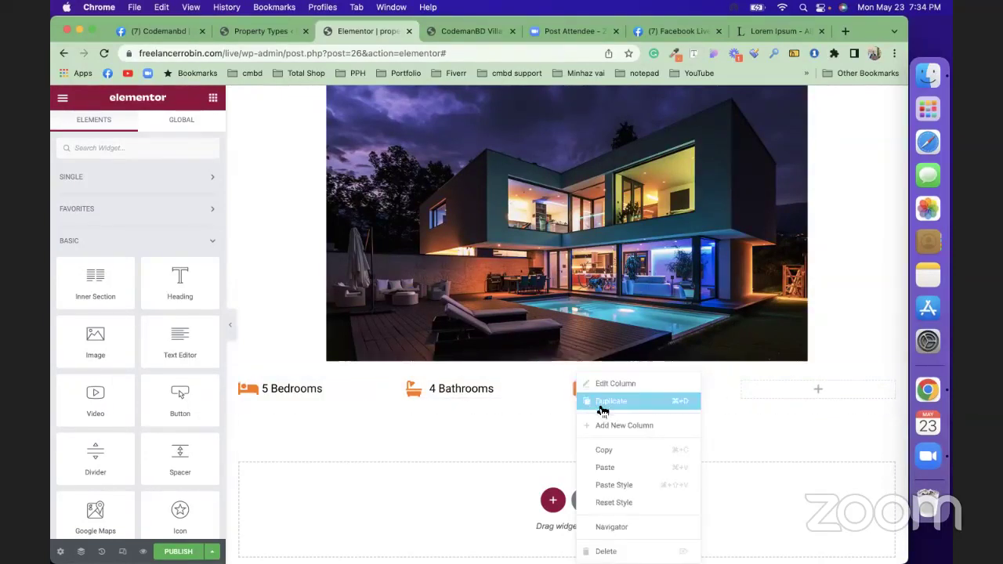
{"action": "left_click", "coordinate": [603, 401]}
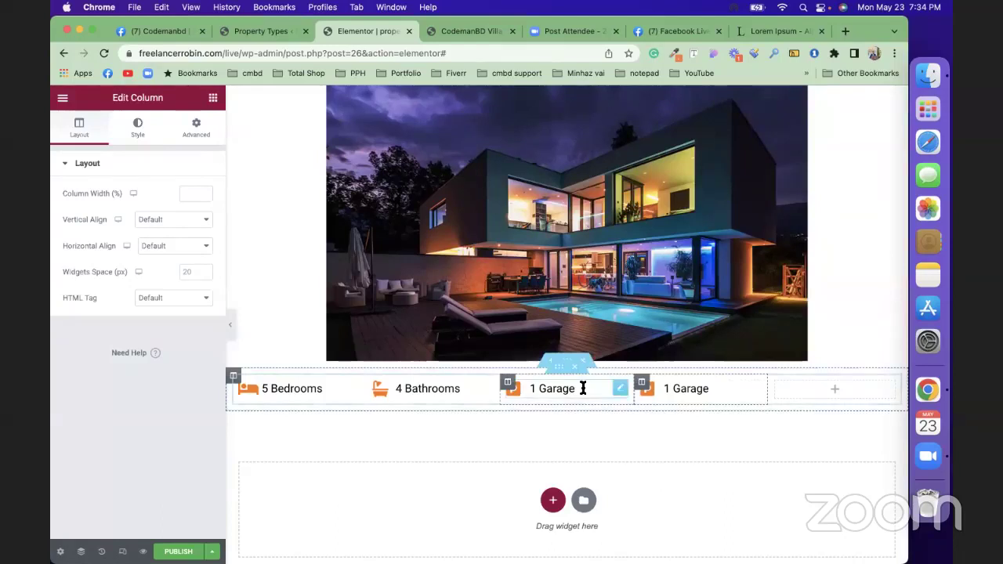
{"action": "right_click", "coordinate": [643, 386]}
{"action": "left_click", "coordinate": [662, 402]}
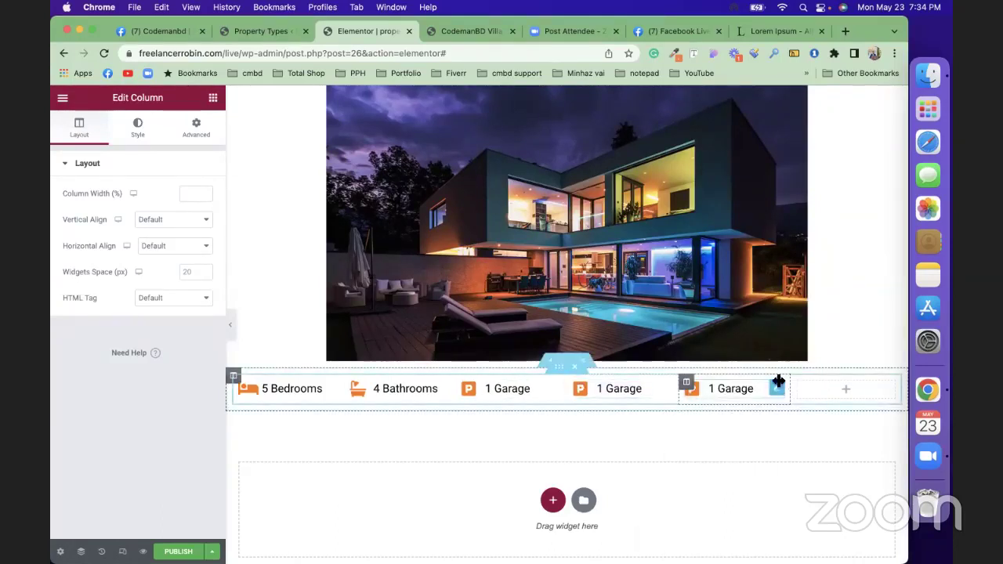
{"action": "right_click", "coordinate": [795, 388]}
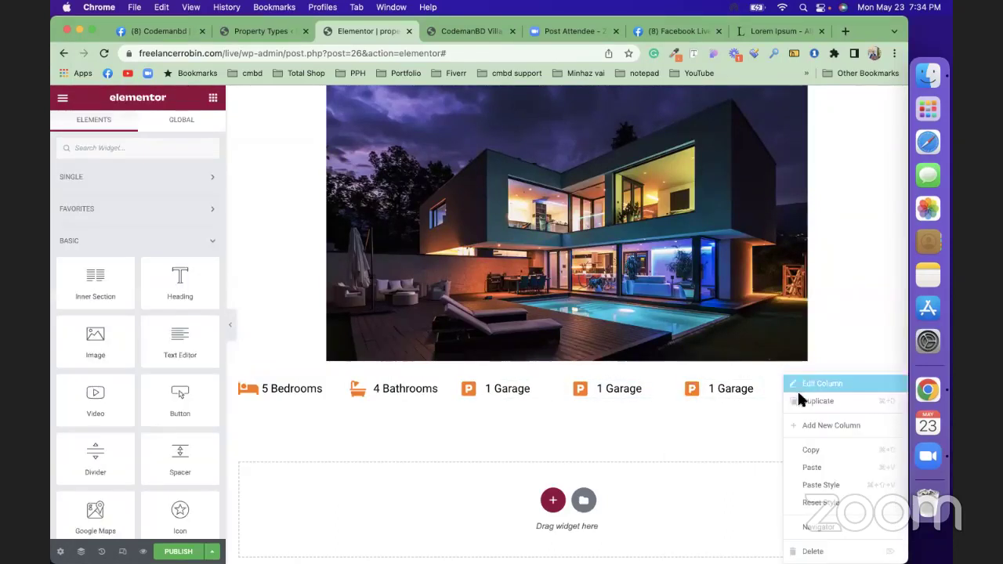
{"action": "left_click", "coordinate": [817, 551]}
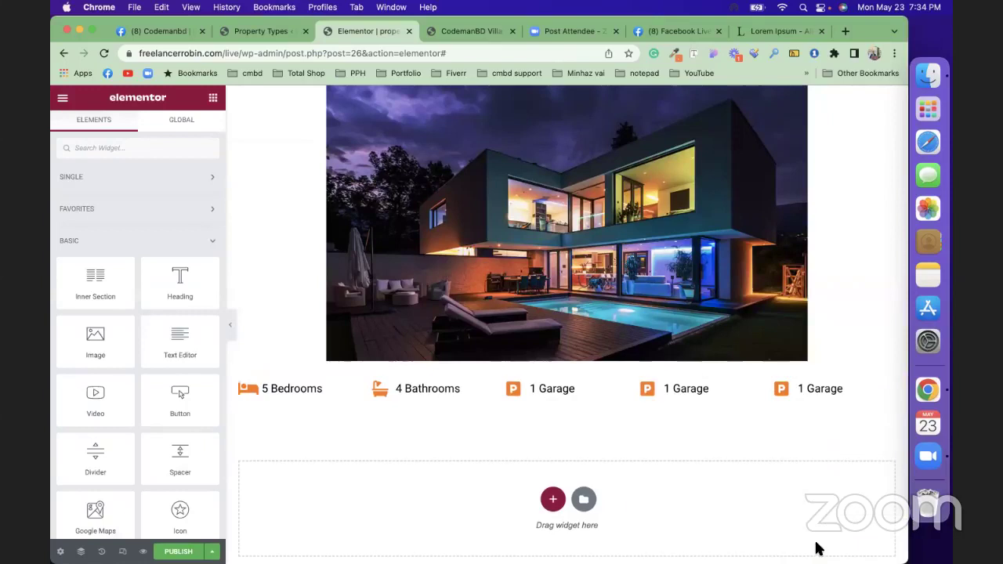
Switch the fourth column's garage list item to the Year Built custom field.
{"action": "left_click", "coordinate": [753, 389]}
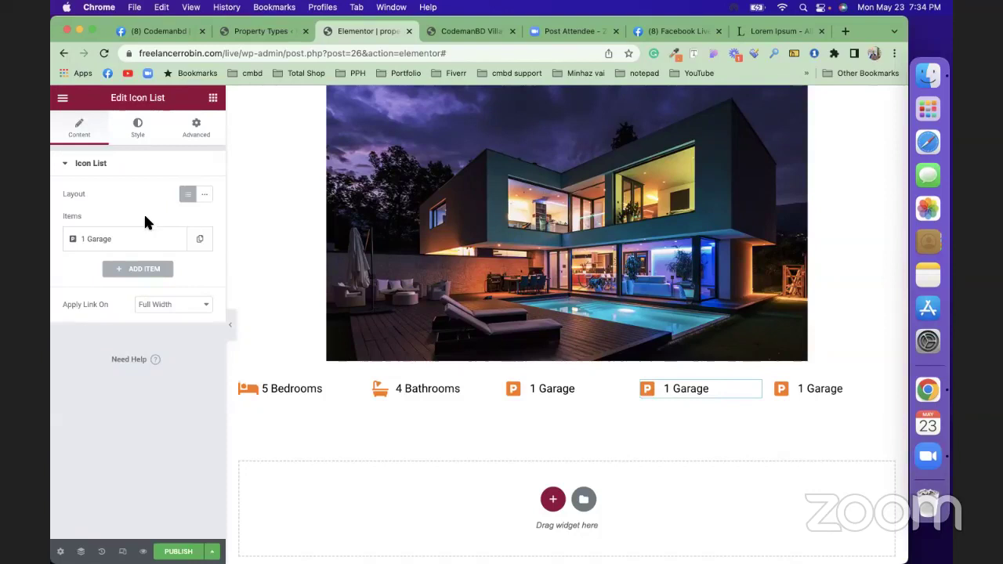
{"action": "left_click", "coordinate": [142, 242]}
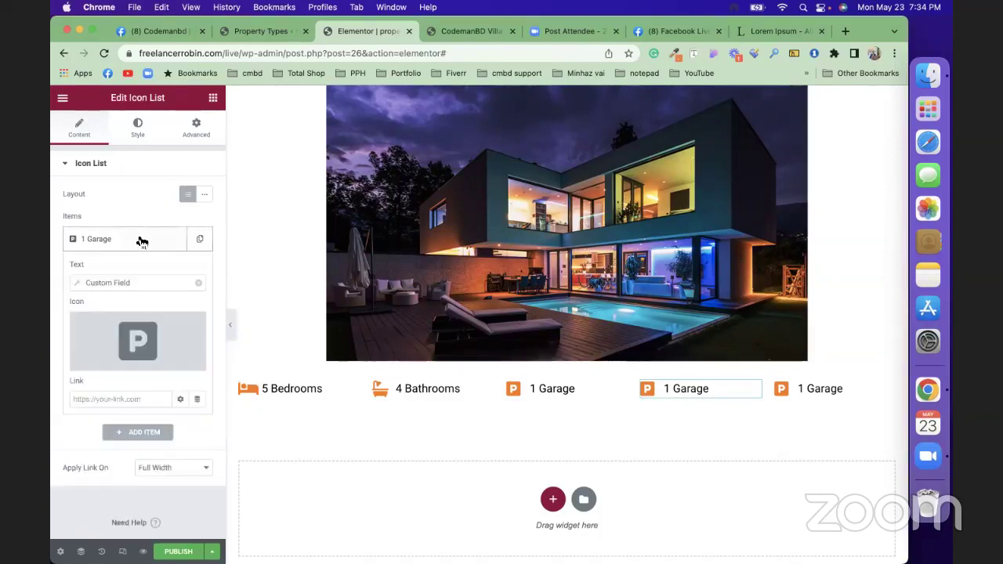
{"action": "left_click", "coordinate": [79, 282]}
{"action": "left_click", "coordinate": [174, 340]}
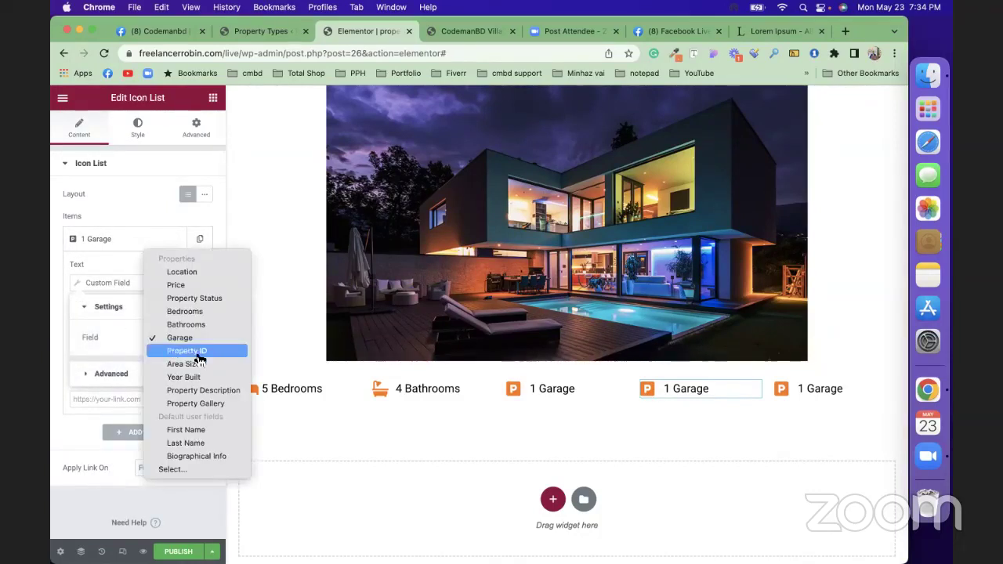
{"action": "left_click", "coordinate": [201, 380]}
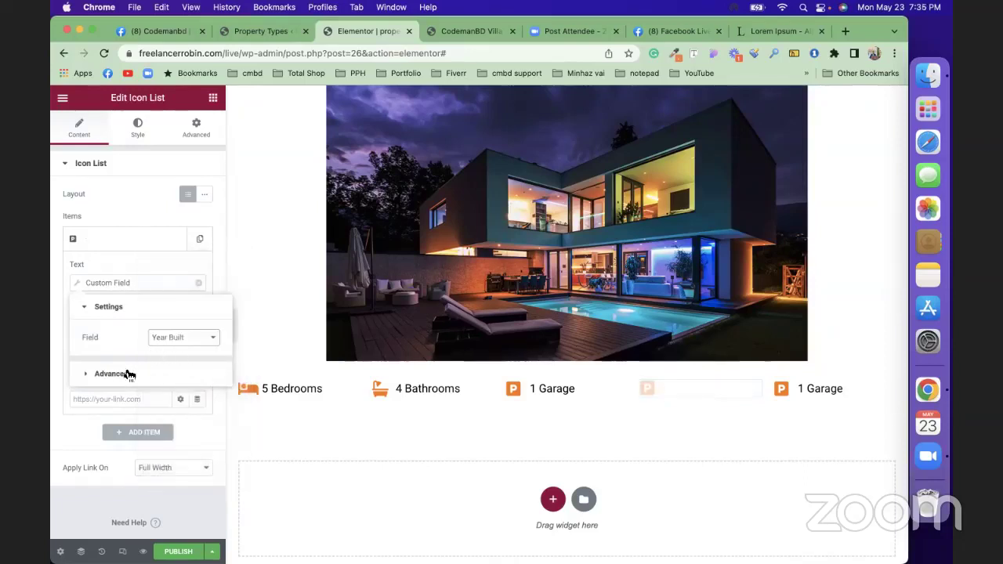
Clear the text after the year value and set the text before it to "Year Build".
{"action": "left_click", "coordinate": [127, 374]}
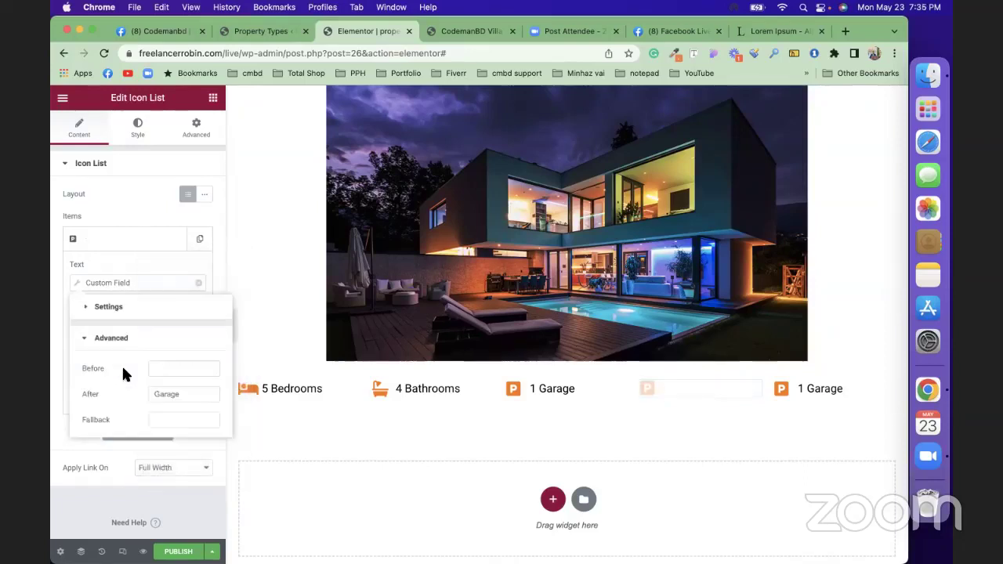
{"action": "double_click", "coordinate": [181, 396]}
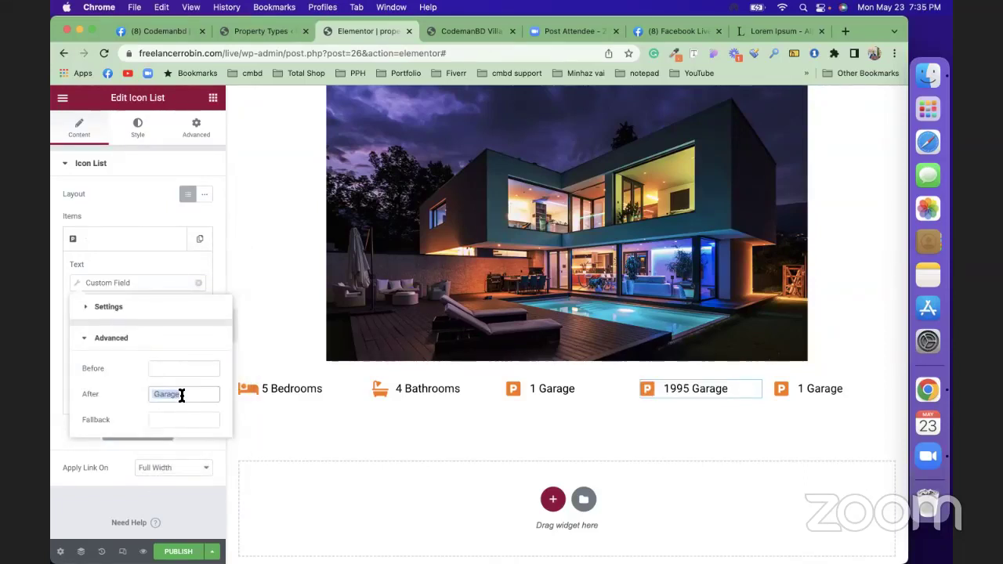
{"action": "key", "text": "BackSpace"}
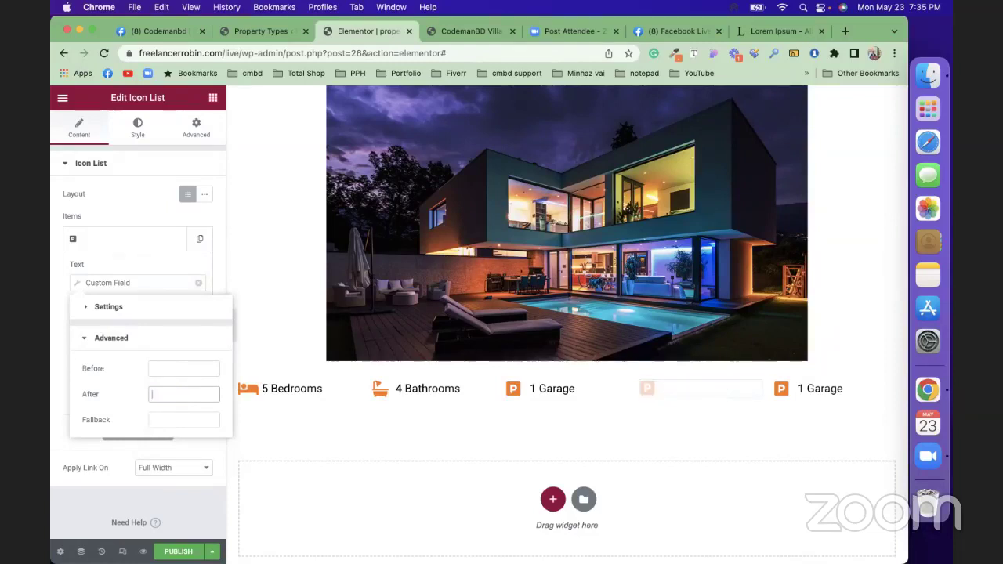
{"action": "left_click", "coordinate": [177, 372]}
{"action": "type", "text": "Yea"}
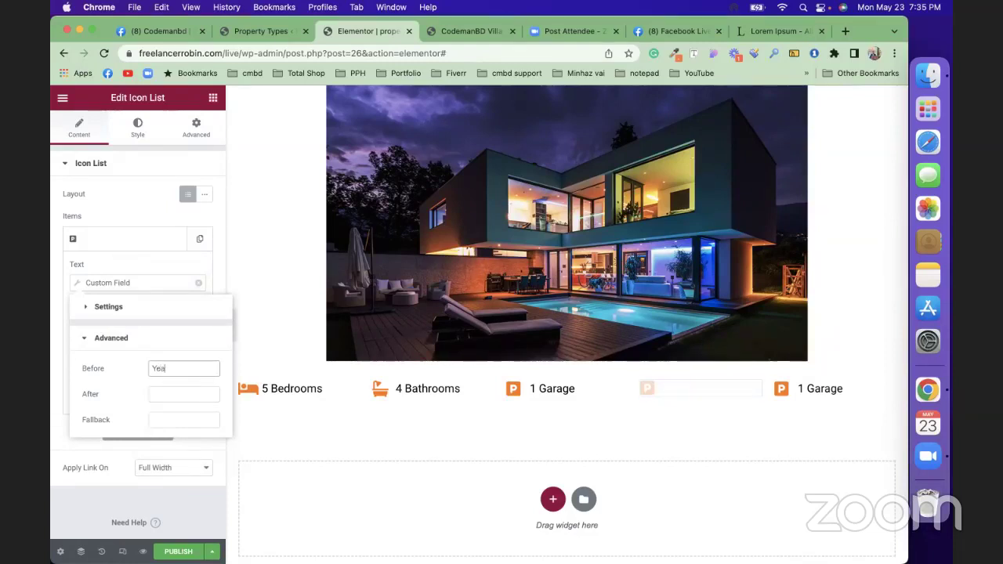
{"action": "type", "text": "r Build"}
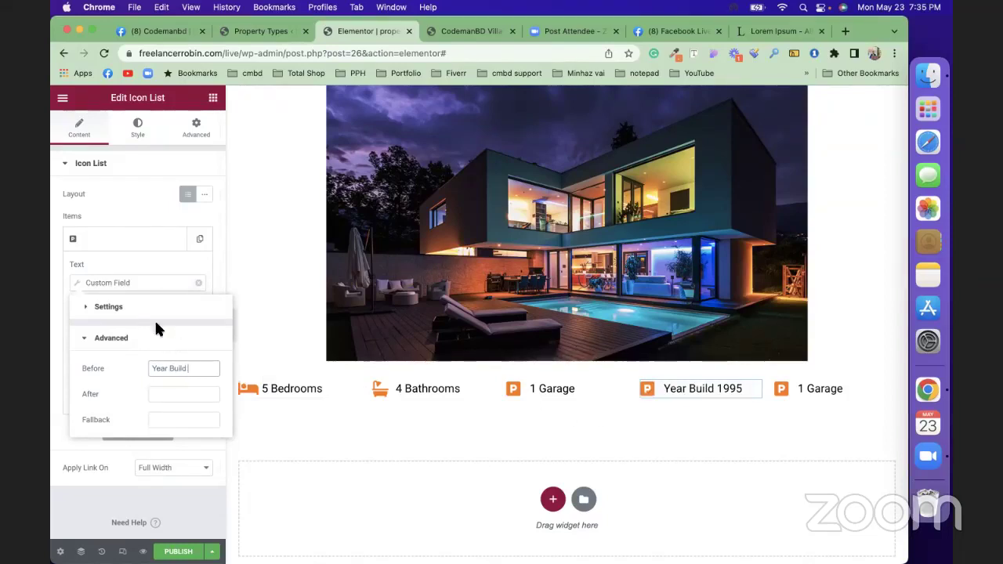
{"action": "left_click", "coordinate": [139, 266]}
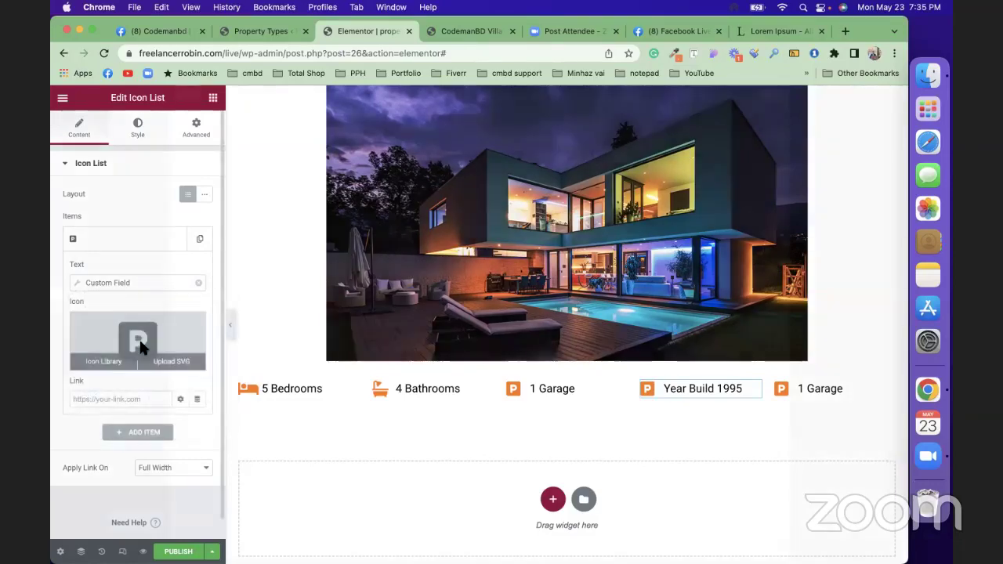
Replace the year item's parking icon with the solid calendar icon showing a day grid, searching the icon library for "calen".
{"action": "left_click", "coordinate": [138, 340]}
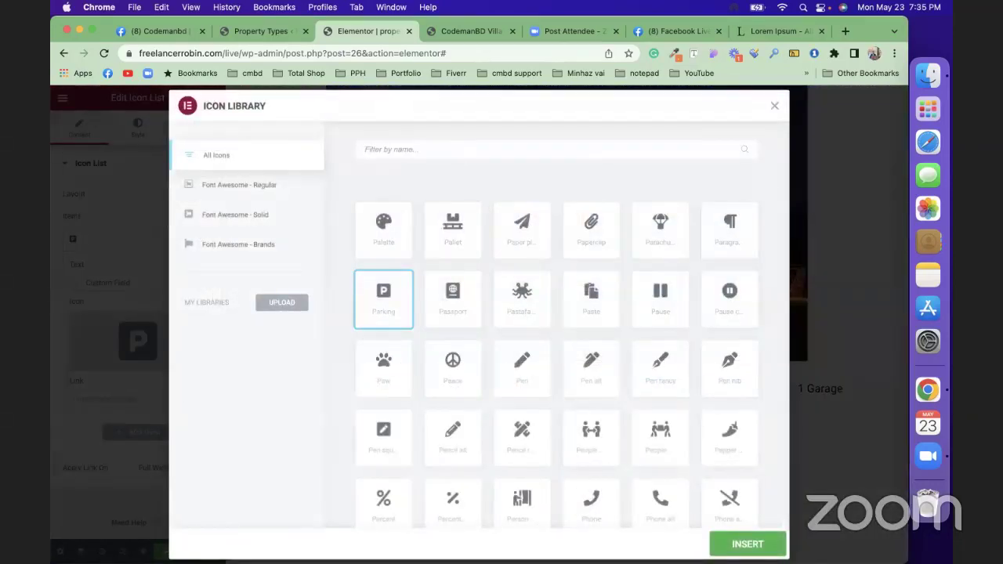
{"action": "type", "text": "calen"}
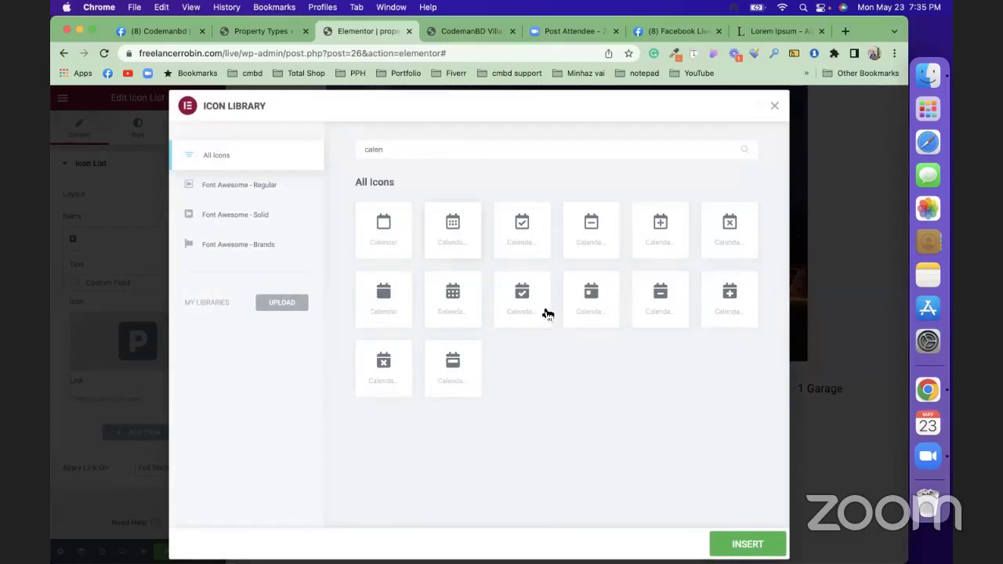
{"action": "left_click", "coordinate": [454, 310]}
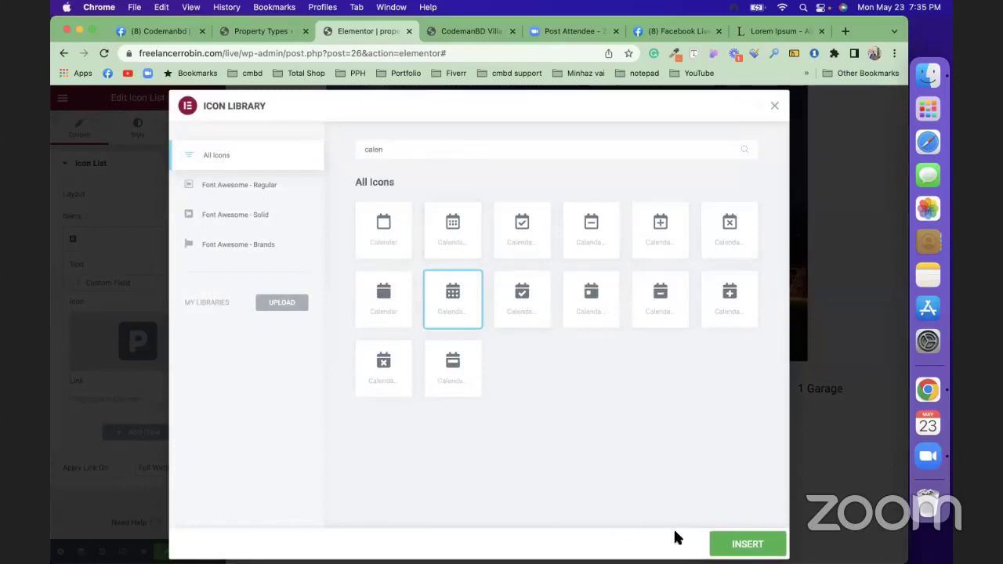
{"action": "left_click", "coordinate": [749, 545]}
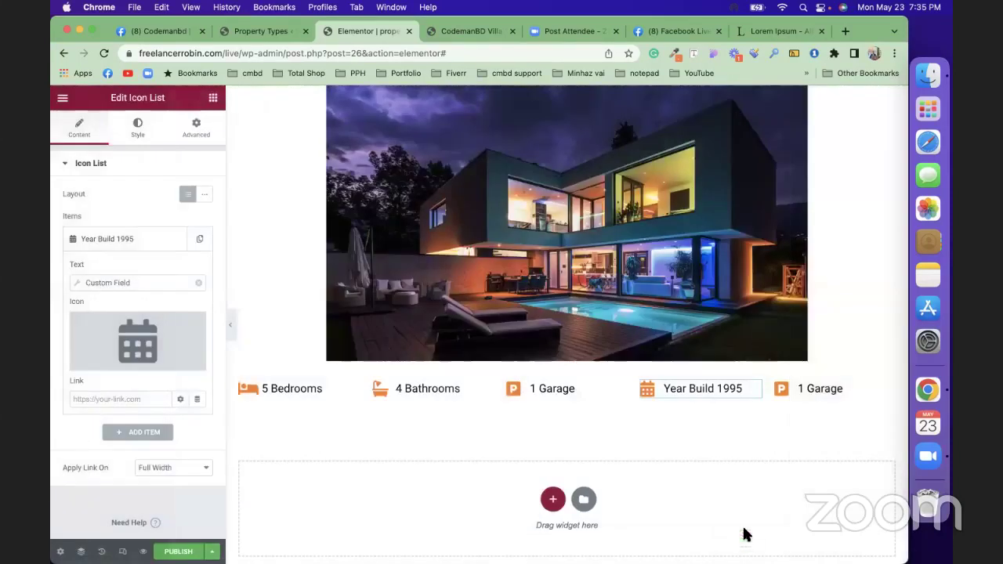
Switch the fifth column's list item to the Area Size custom field and set the text after its value to "Sq Ft".
{"action": "left_click", "coordinate": [817, 389]}
{"action": "left_click", "coordinate": [74, 235]}
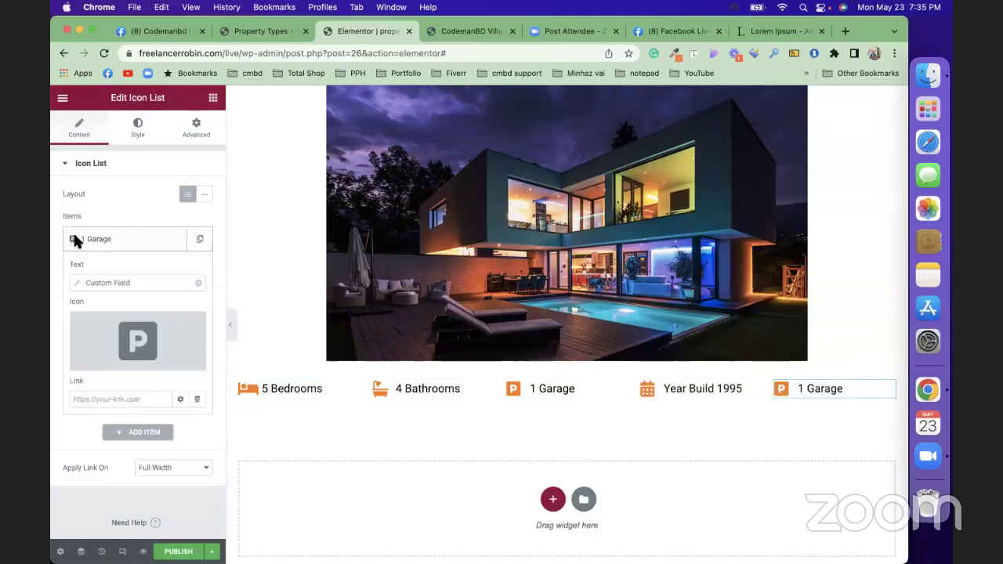
{"action": "left_click", "coordinate": [83, 283]}
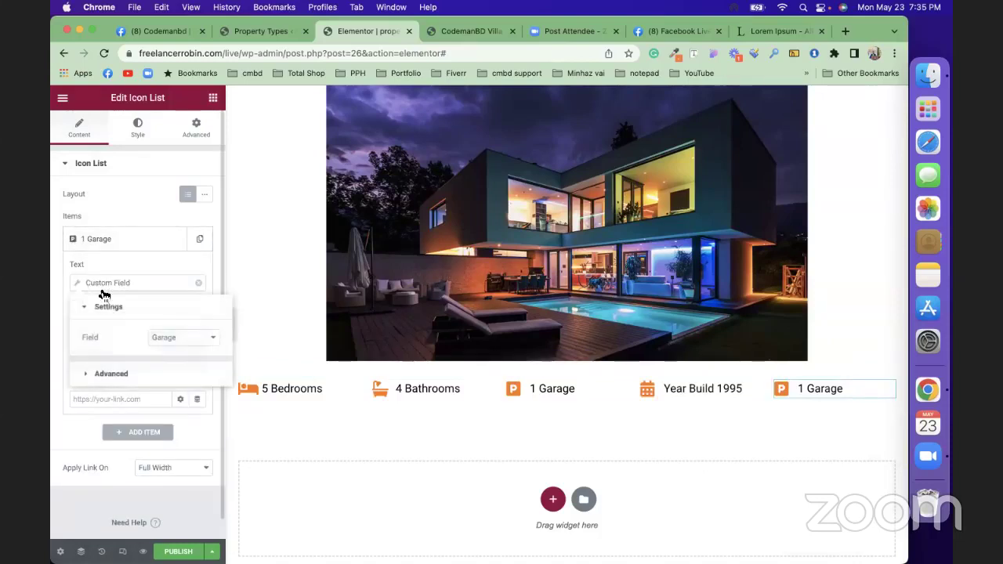
{"action": "left_click", "coordinate": [184, 338]}
{"action": "left_click", "coordinate": [182, 359]}
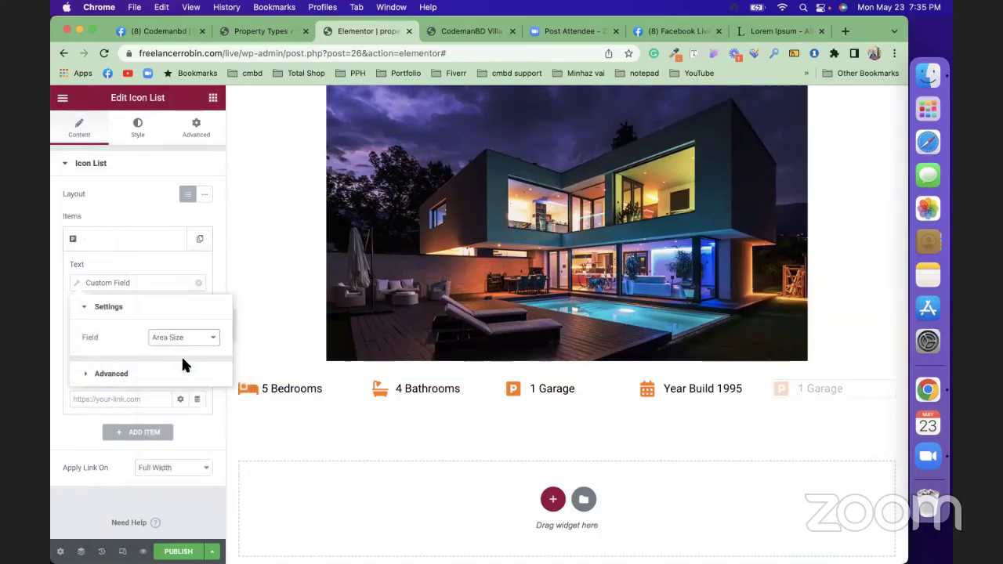
{"action": "left_click", "coordinate": [124, 374]}
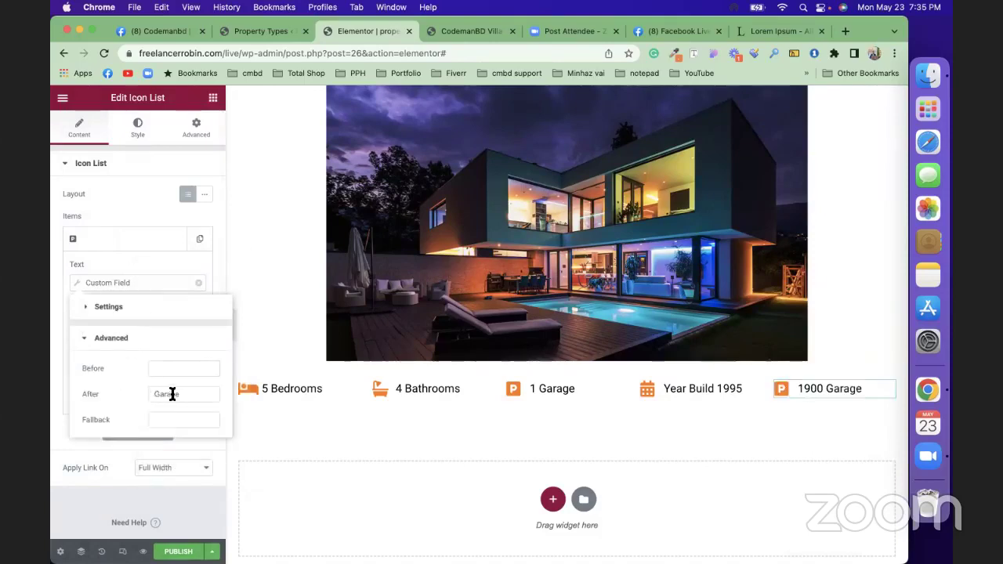
{"action": "double_click", "coordinate": [187, 397]}
{"action": "type", "text": "S"}
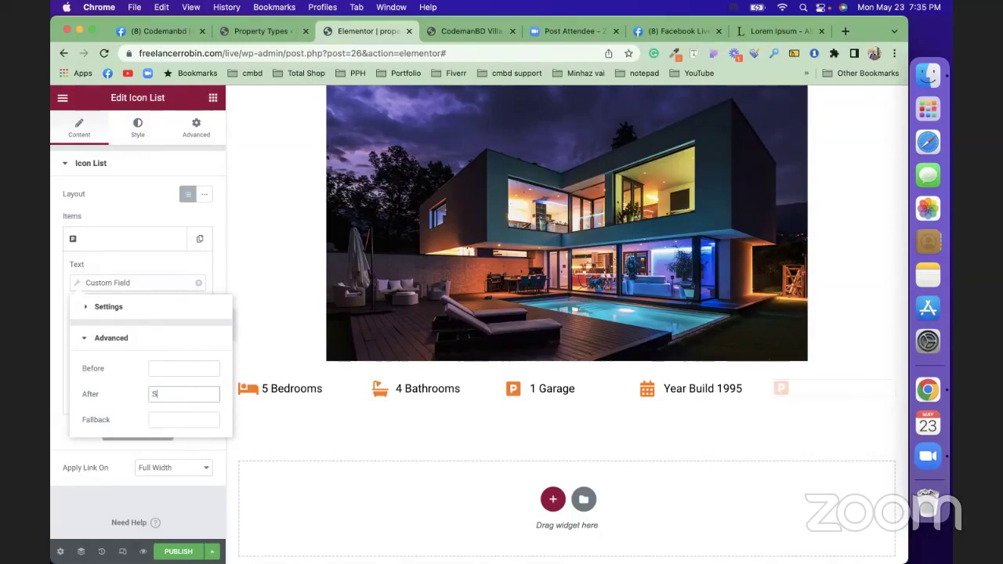
{"action": "type", "text": "q Ft"}
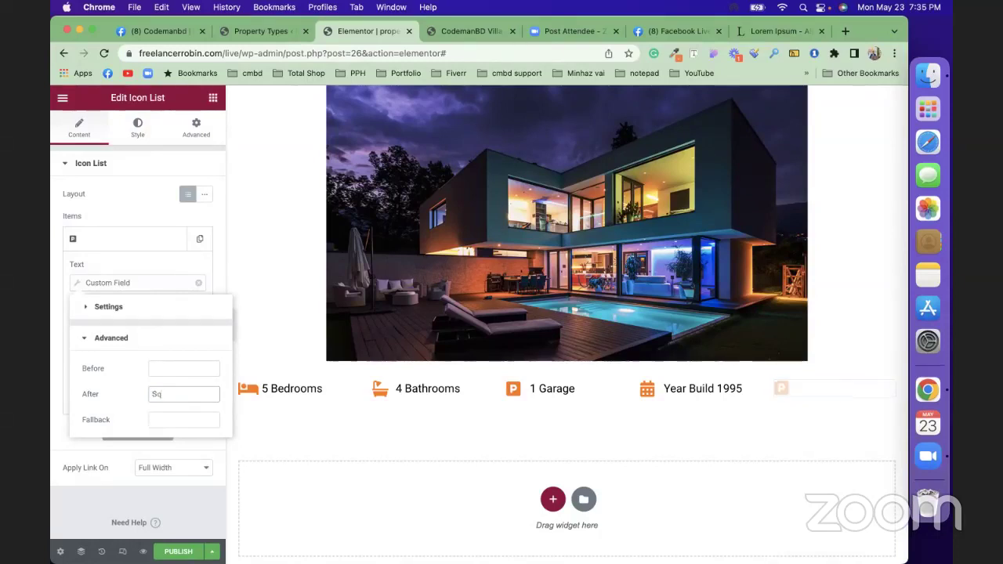
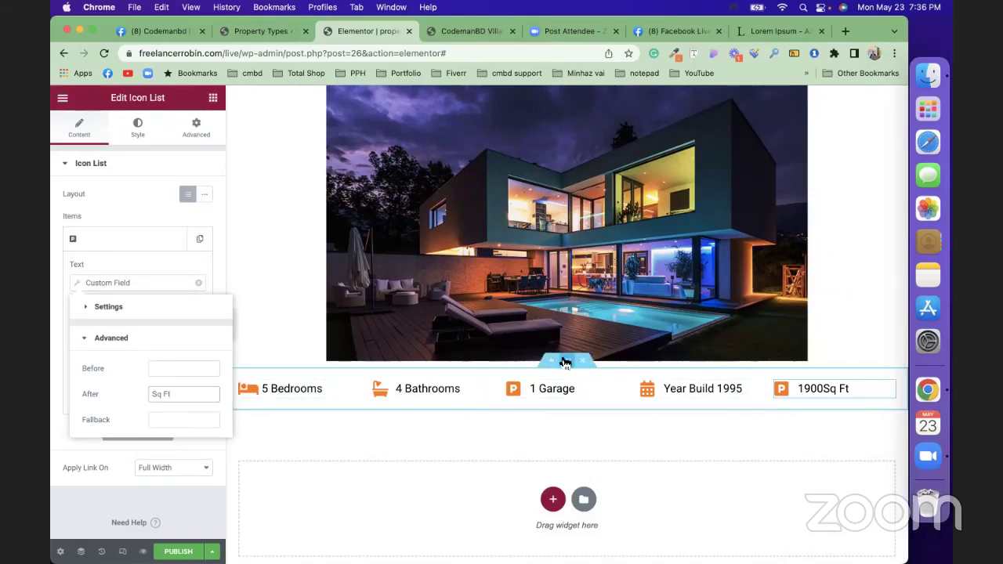
Give the property details section a classic grey background colour, #A1A1A1.
{"action": "left_click", "coordinate": [565, 362]}
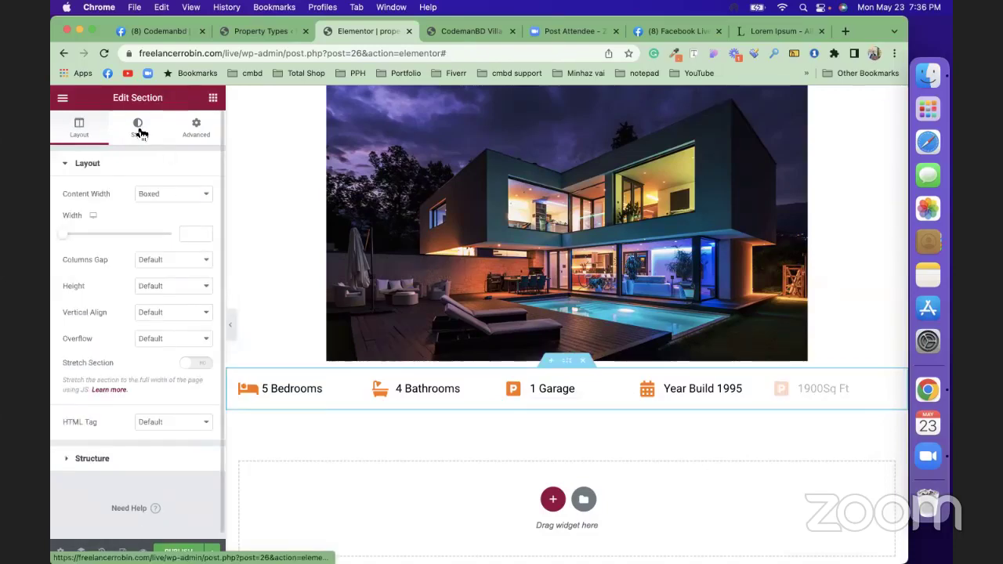
{"action": "left_click", "coordinate": [140, 133]}
{"action": "left_click", "coordinate": [155, 221]}
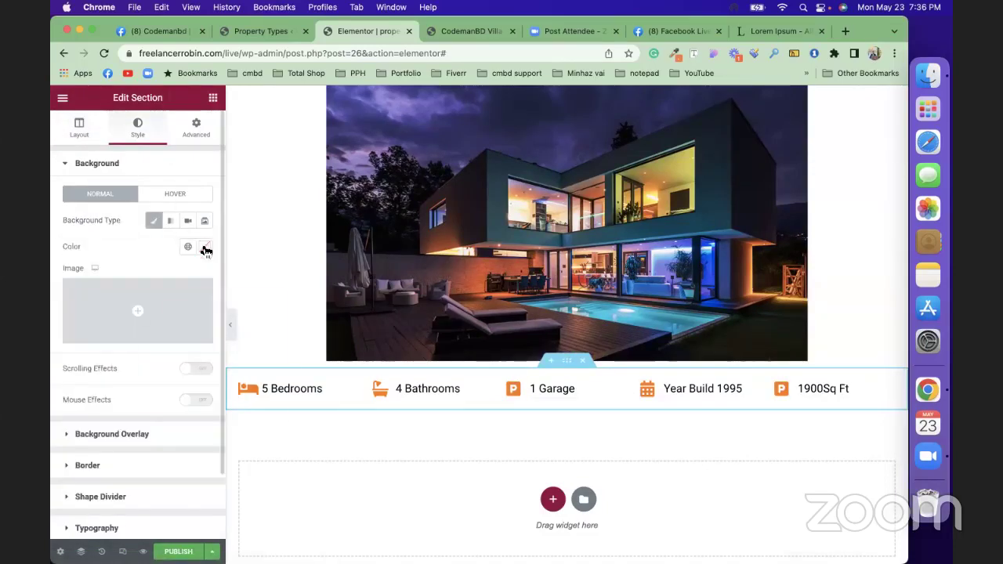
{"action": "left_click", "coordinate": [205, 249]}
{"action": "left_click", "coordinate": [188, 309]}
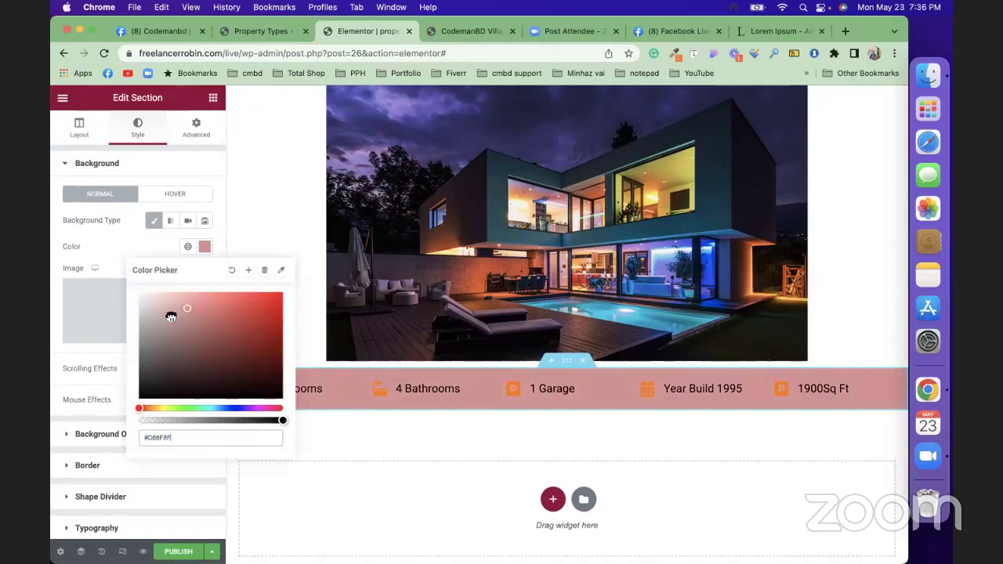
{"action": "left_click_drag", "start_coordinate": [171, 316], "coordinate": [130, 325]}
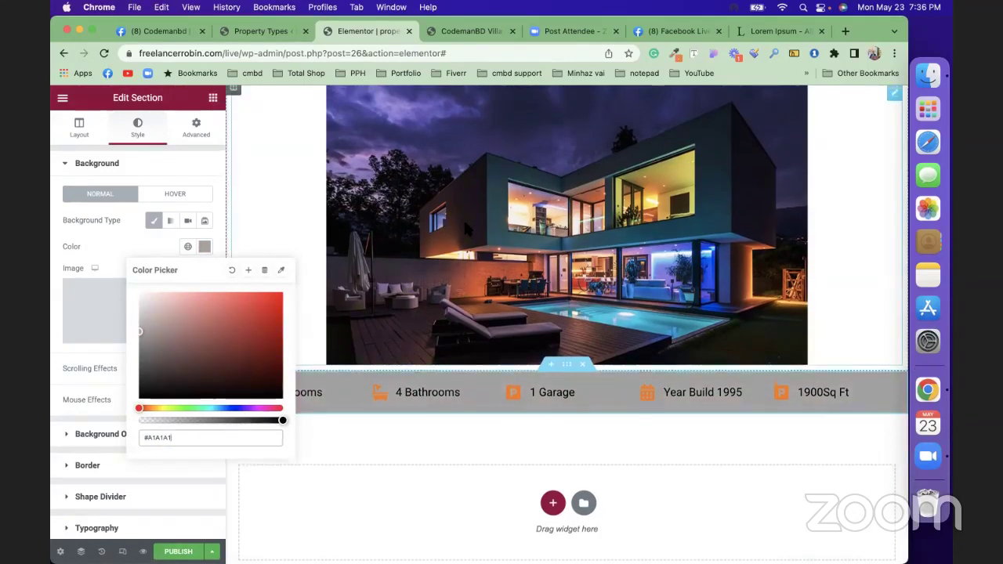
{"action": "scroll", "coordinate": [463, 218], "scroll_direction": "up", "scroll_amount": 3}
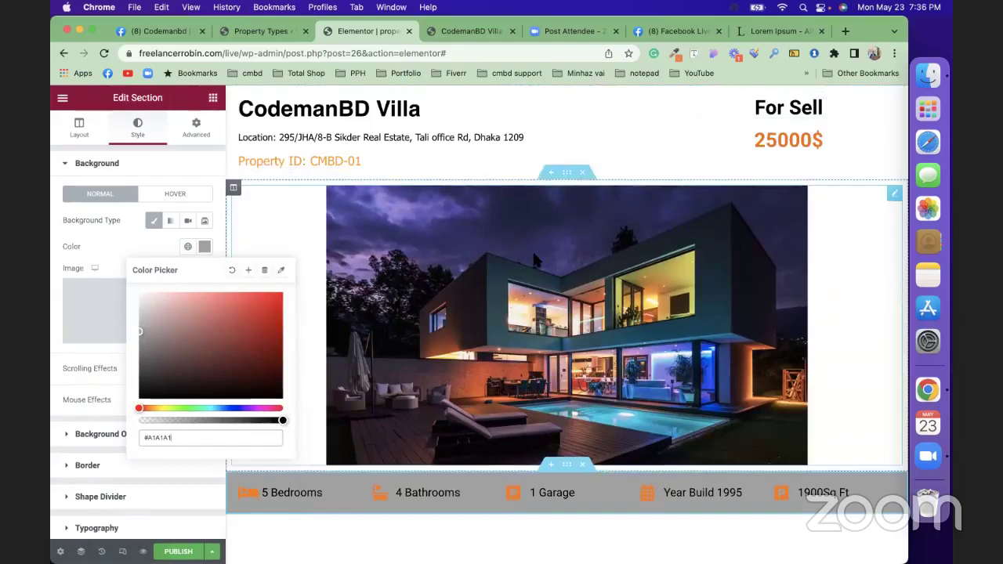
{"action": "left_click", "coordinate": [486, 408]}
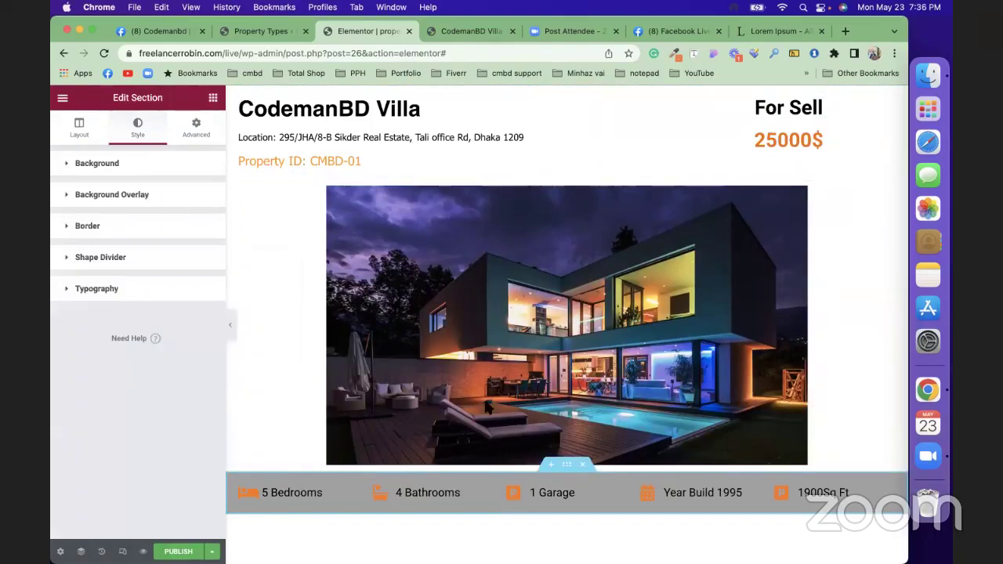
Add a new single-column section below the property details row and place a Heading widget in it.
{"action": "scroll", "coordinate": [479, 389], "scroll_direction": "down", "scroll_amount": 4}
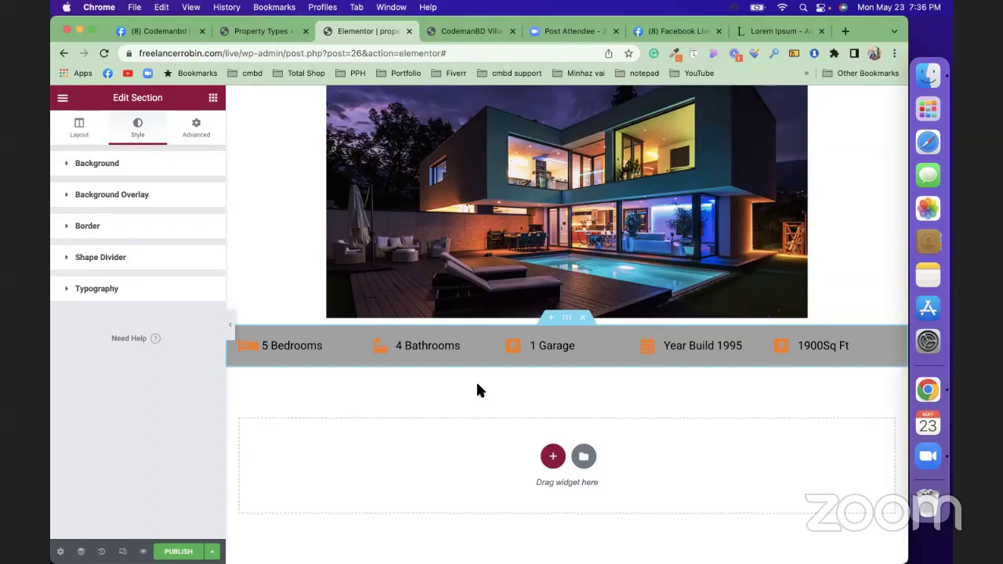
{"action": "left_click", "coordinate": [552, 457]}
{"action": "left_click", "coordinate": [396, 488]}
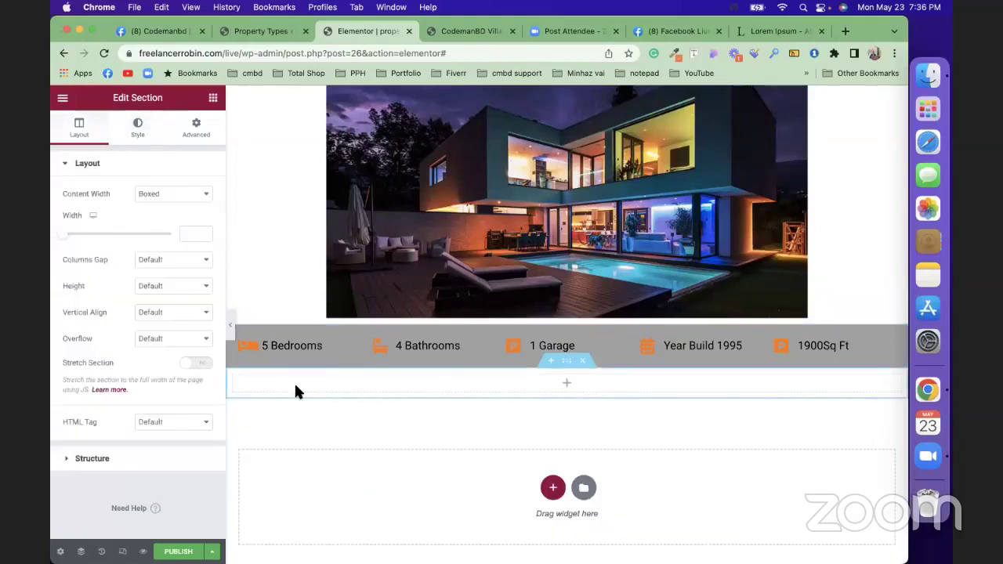
{"action": "left_click", "coordinate": [212, 100]}
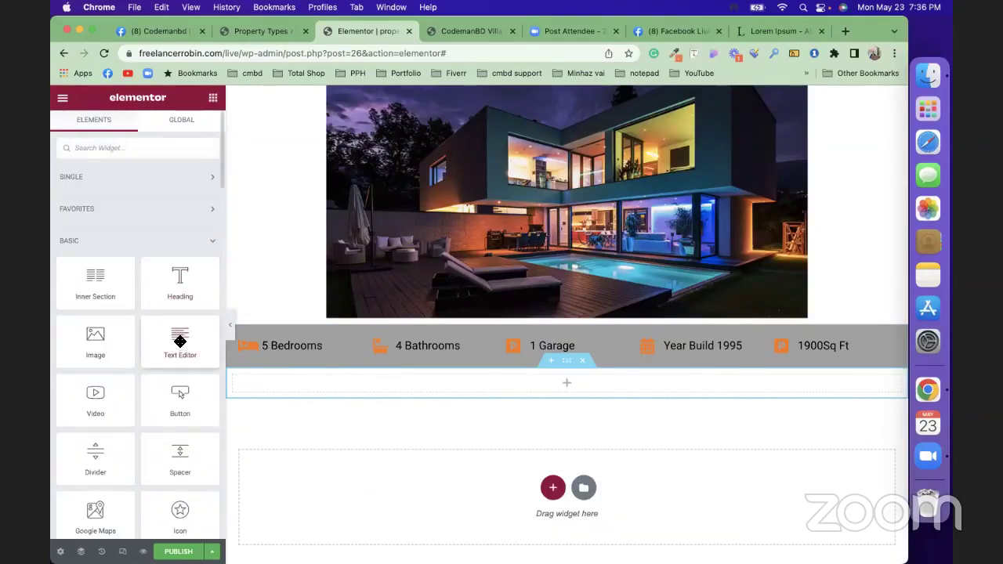
{"action": "left_click_drag", "start_coordinate": [181, 336], "coordinate": [463, 385]}
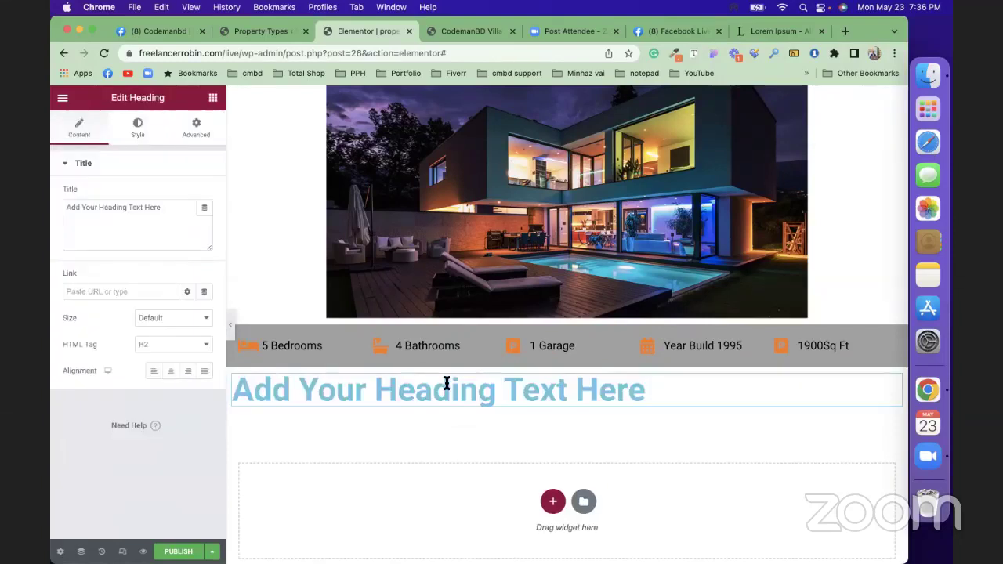
Set the new heading's title to "Property Description".
{"action": "triple_click", "coordinate": [161, 206]}
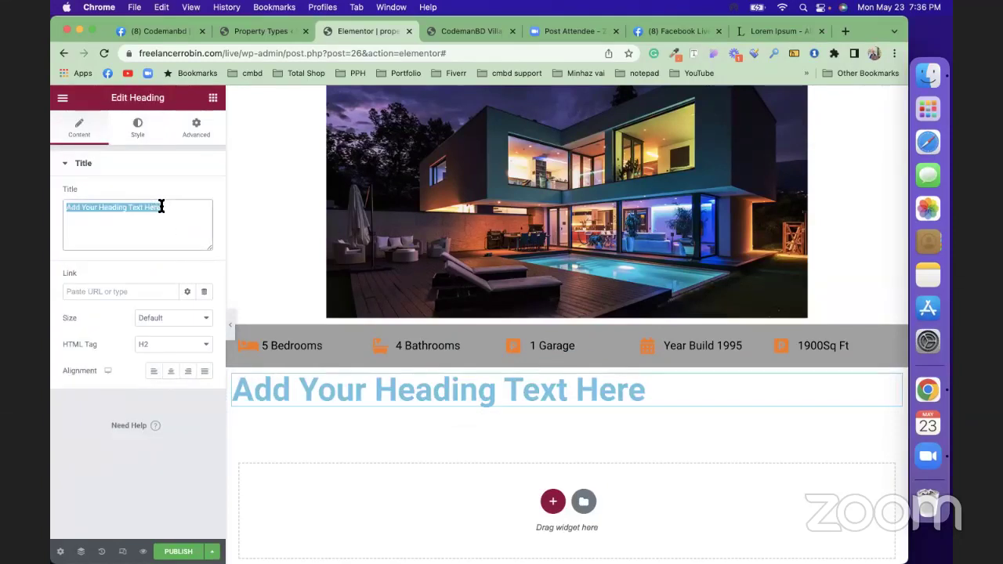
{"action": "type", "text": "Property"}
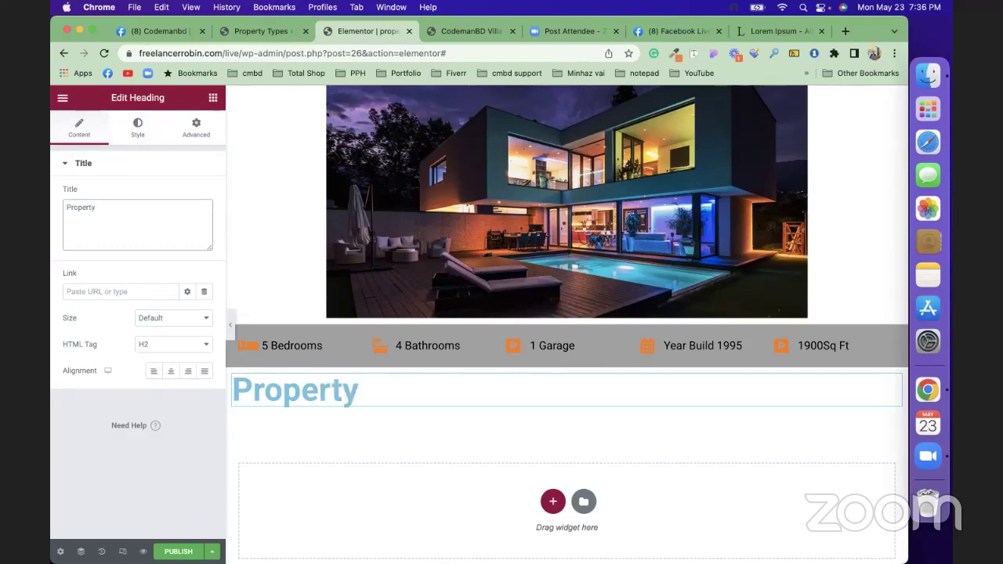
{"action": "type", "text": "sc"}
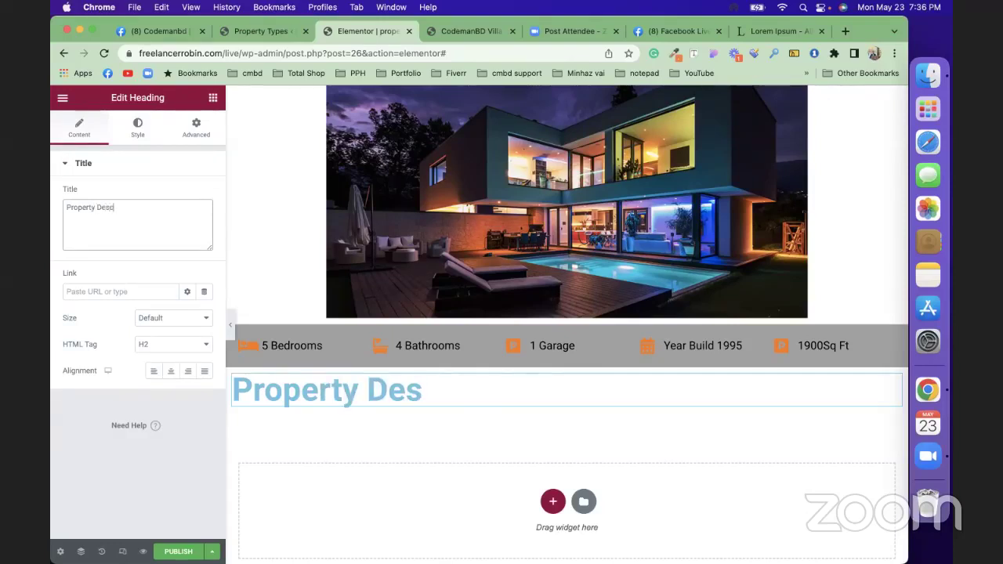
{"action": "type", "text": "ription"}
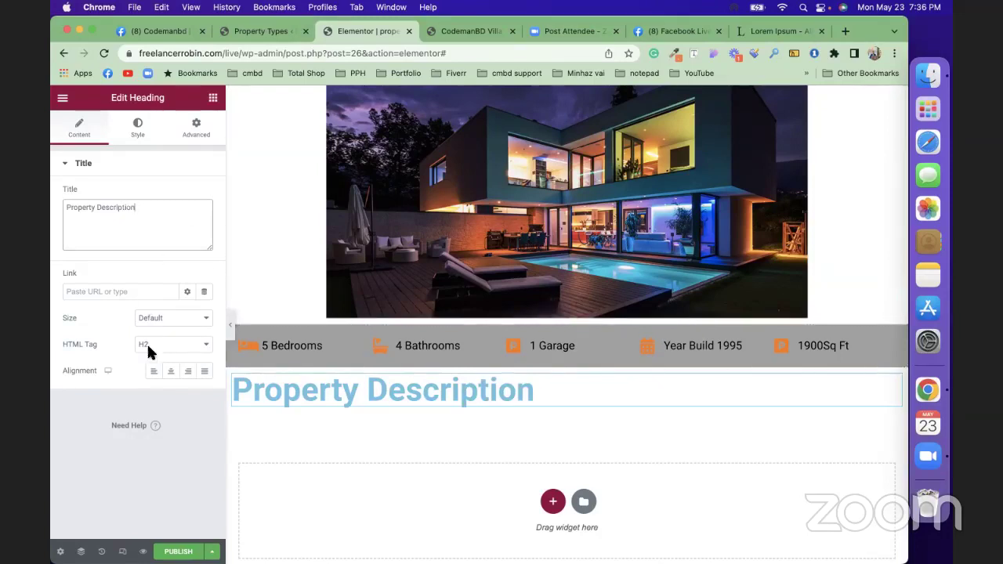
Centre the "Property Description" heading and set its text colour to black, #000000.
{"action": "left_click", "coordinate": [173, 373]}
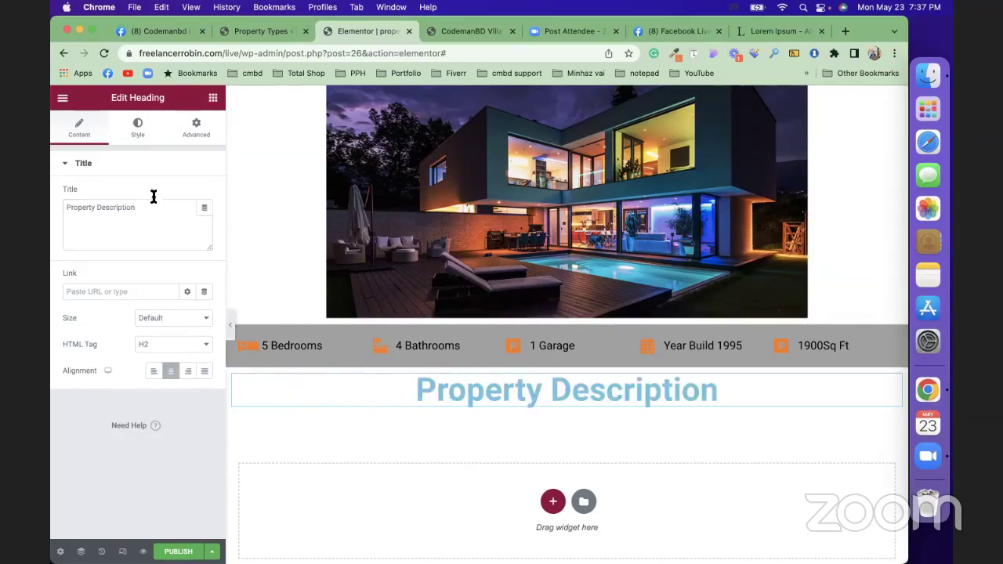
{"action": "left_click", "coordinate": [138, 137]}
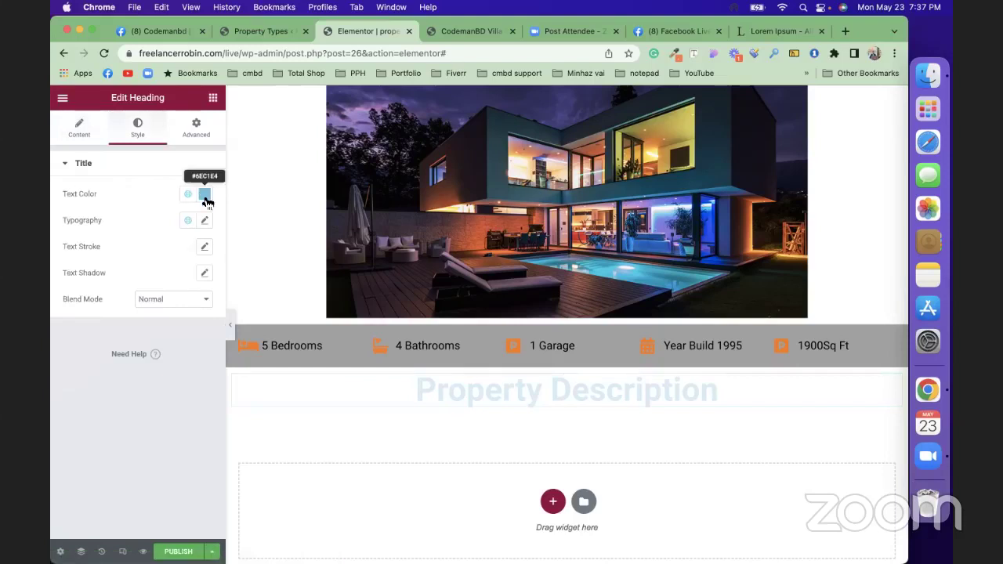
{"action": "left_click", "coordinate": [205, 194]}
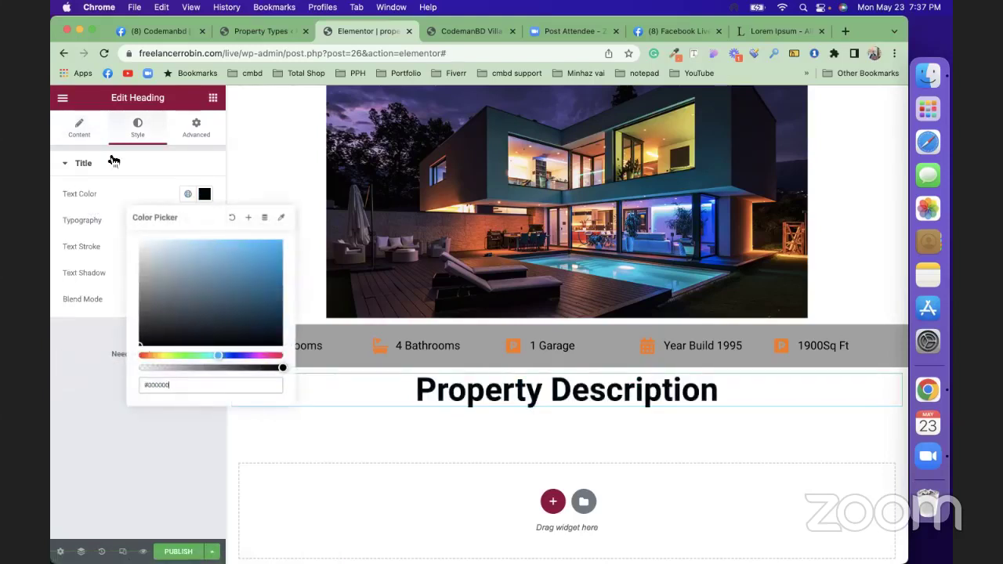
{"action": "left_click", "coordinate": [131, 170]}
{"action": "left_click", "coordinate": [155, 165]}
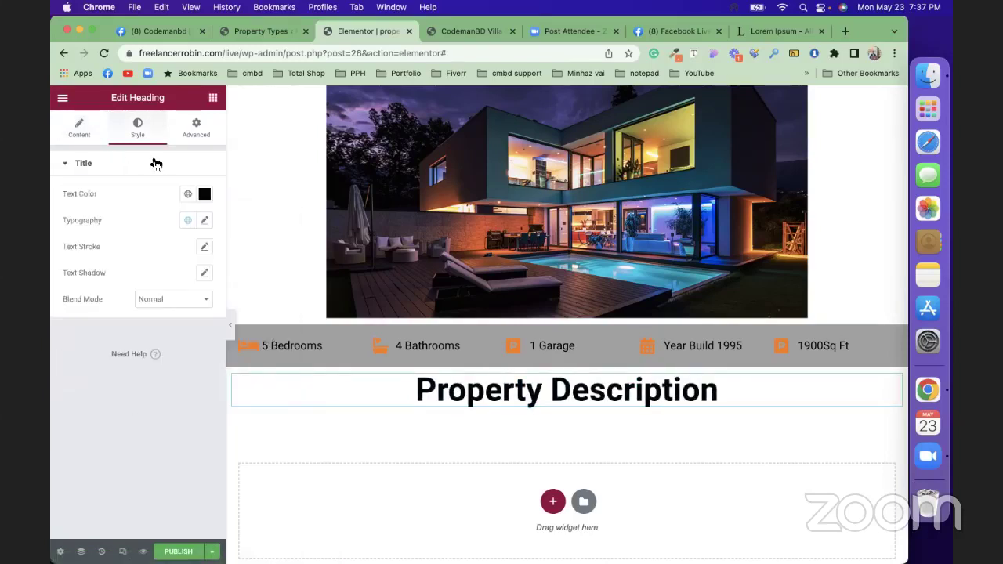
Set the "Property Description" heading's typography size to 36 px.
{"action": "left_click", "coordinate": [205, 223]}
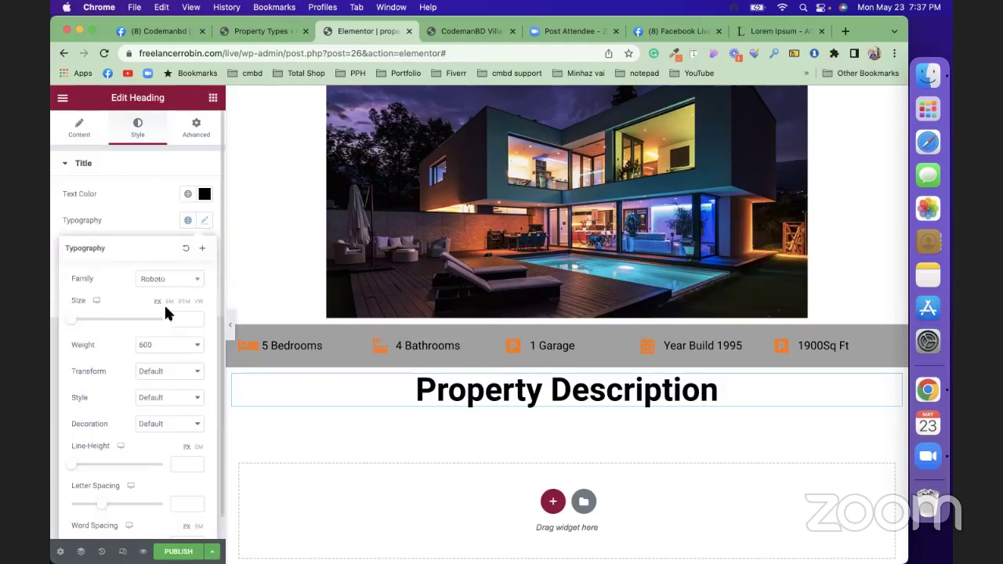
{"action": "left_click_drag", "start_coordinate": [75, 323], "coordinate": [91, 323]}
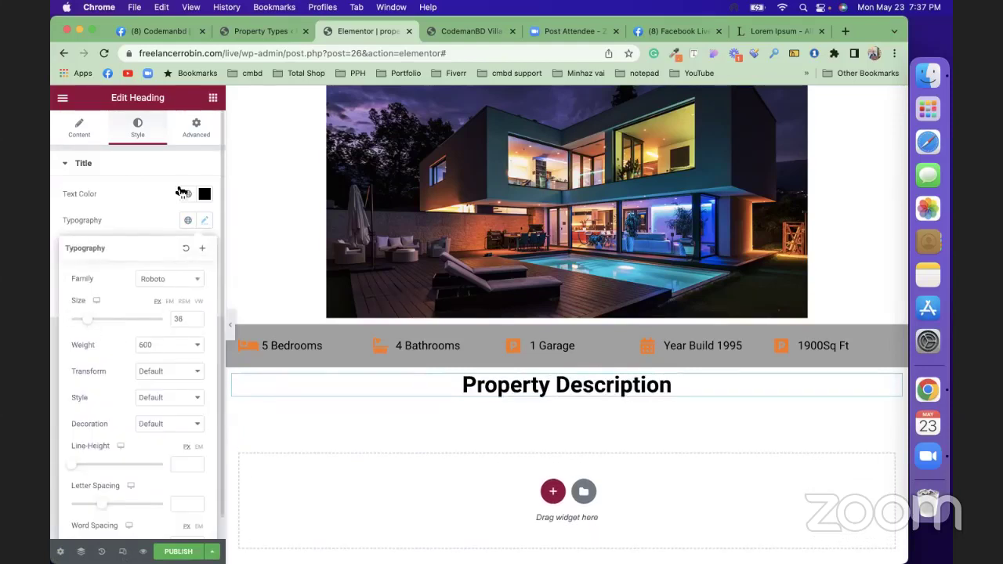
{"action": "left_click", "coordinate": [213, 98]}
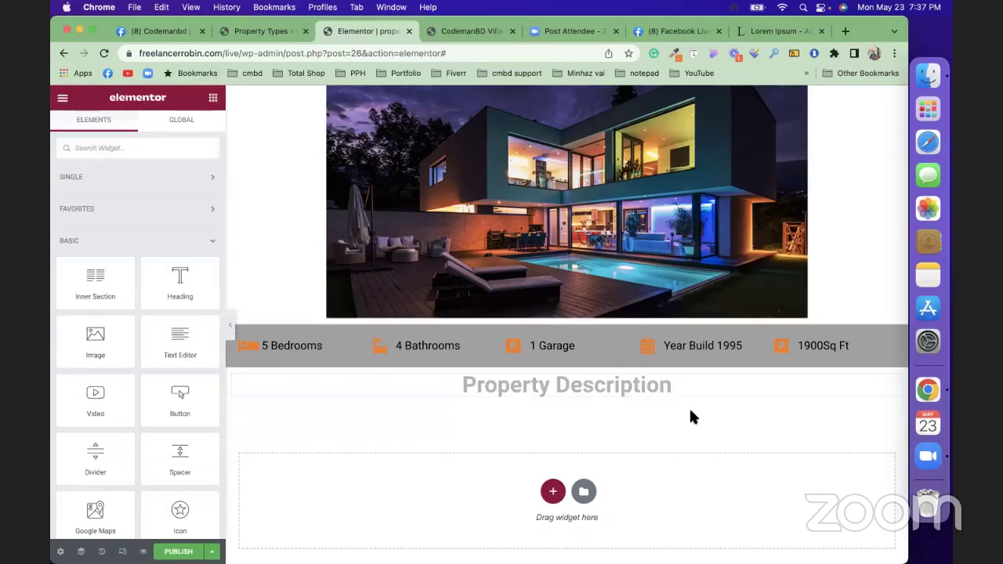
Duplicate the "Property Description" heading and link the copy's title to the JetEngine custom field Property Description.
{"action": "right_click", "coordinate": [895, 387]}
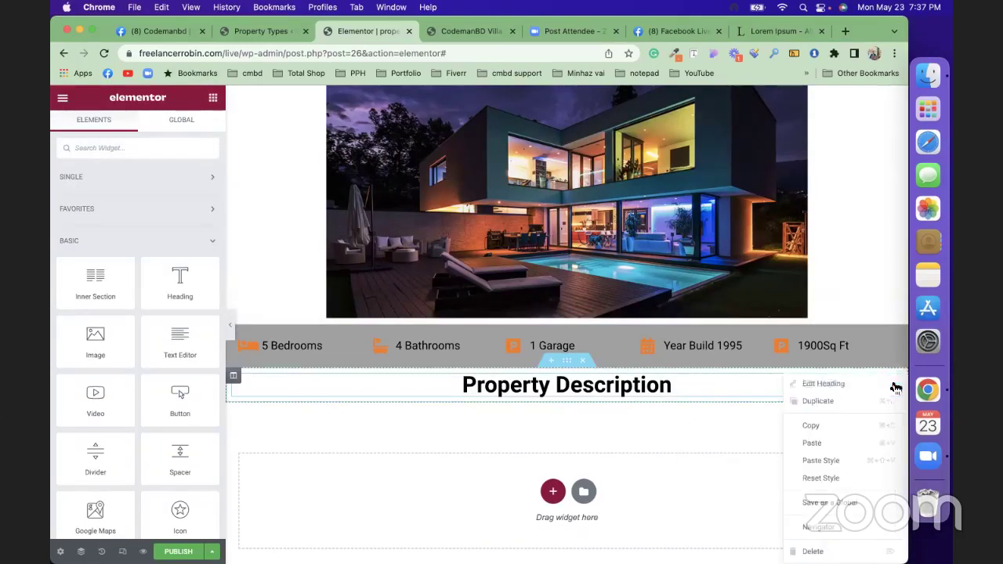
{"action": "left_click", "coordinate": [887, 399]}
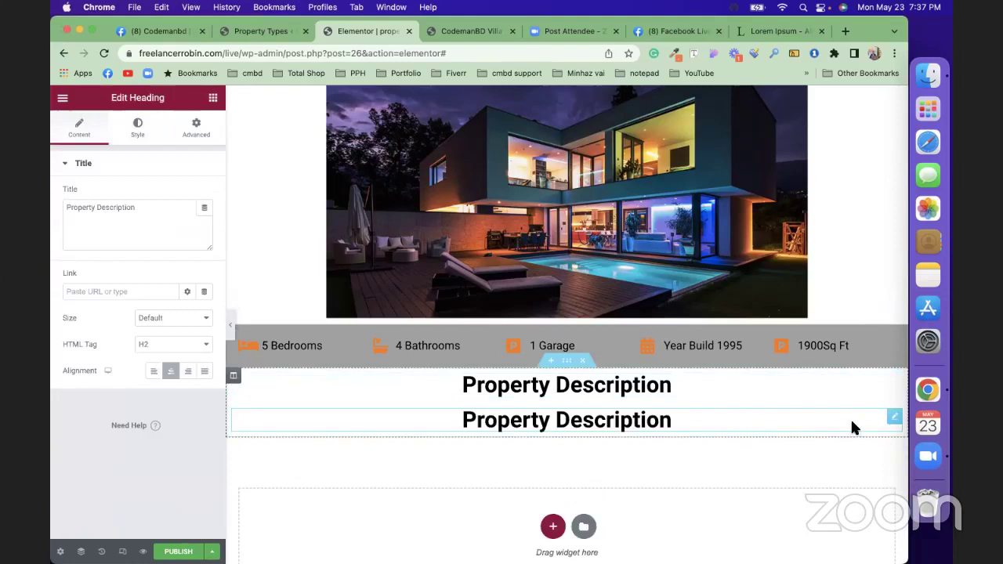
{"action": "left_click", "coordinate": [207, 209]}
{"action": "scroll", "coordinate": [117, 325], "scroll_direction": "down", "scroll_amount": 6}
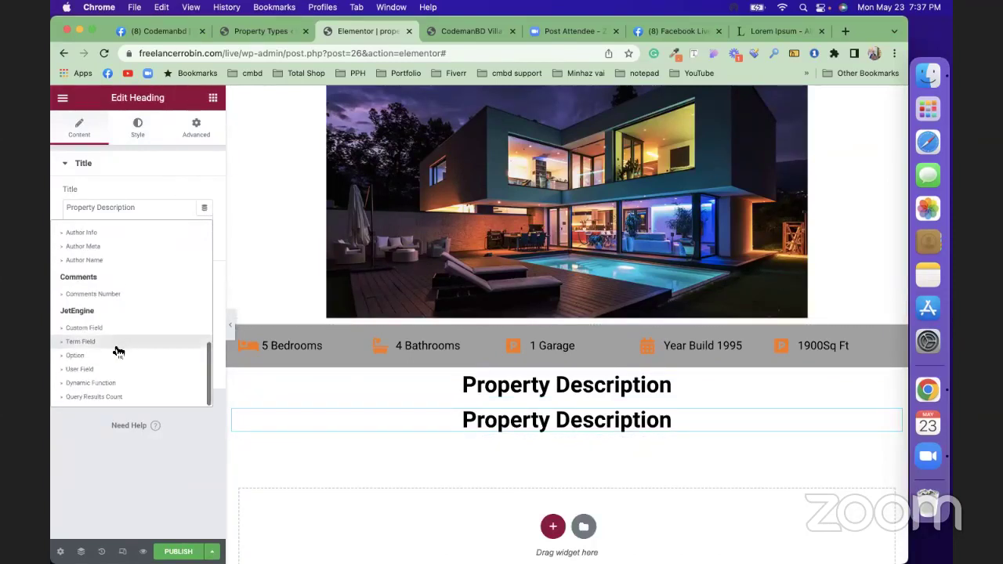
{"action": "left_click", "coordinate": [116, 337]}
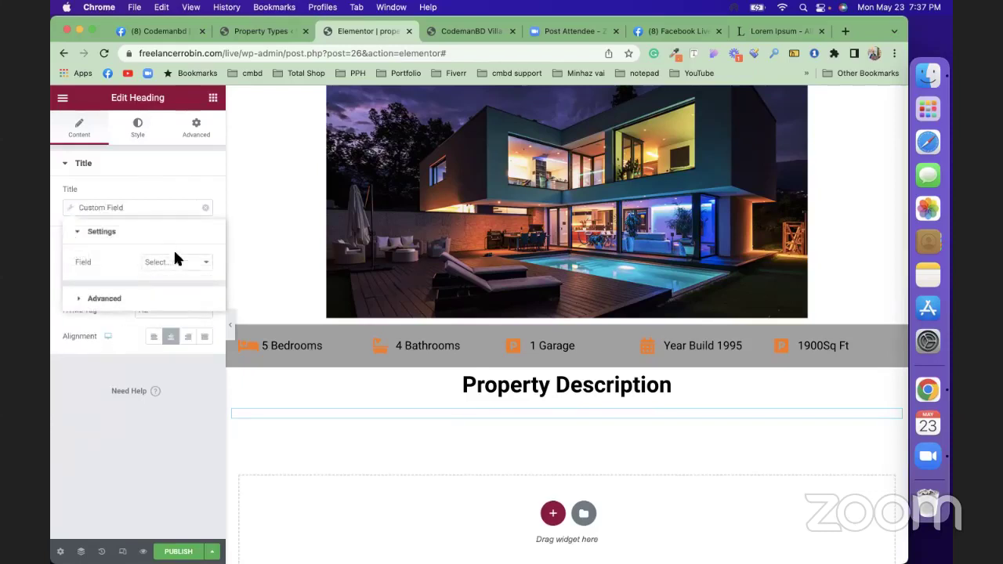
{"action": "left_click", "coordinate": [180, 270]}
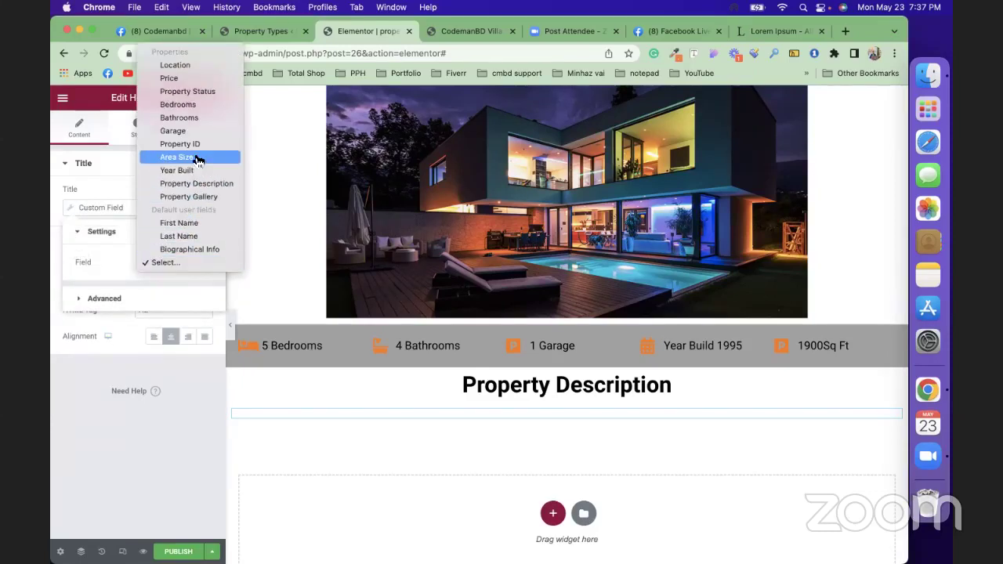
{"action": "left_click", "coordinate": [197, 184]}
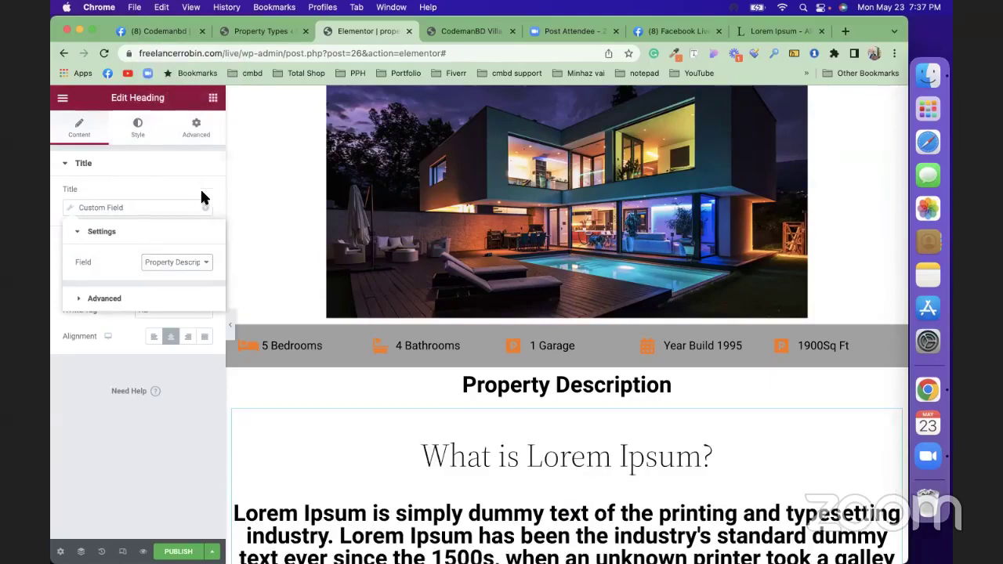
Change the alignment of the dynamic description text to Justified.
{"action": "scroll", "coordinate": [430, 455], "scroll_direction": "down", "scroll_amount": 3}
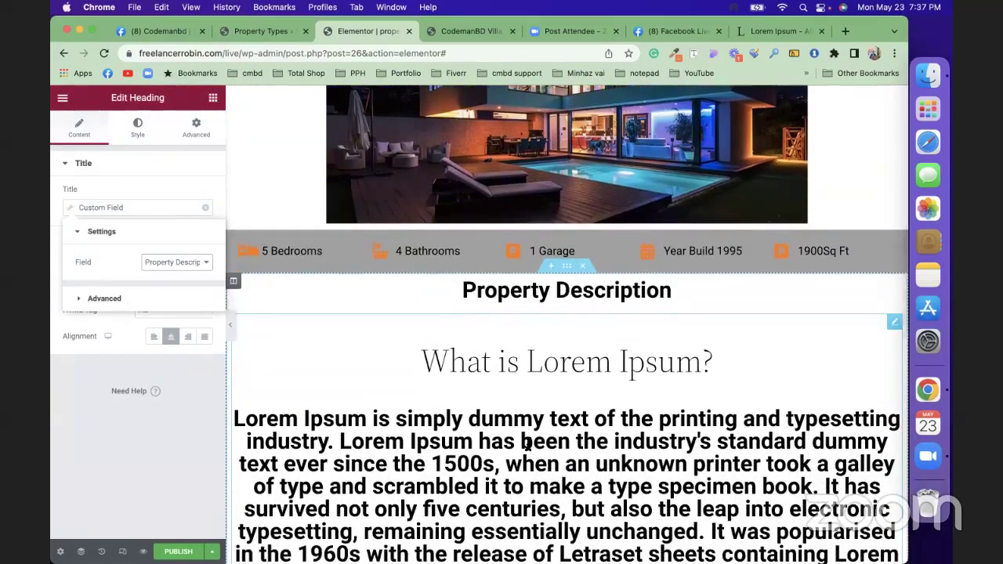
{"action": "scroll", "coordinate": [474, 339], "scroll_direction": "down", "scroll_amount": 8}
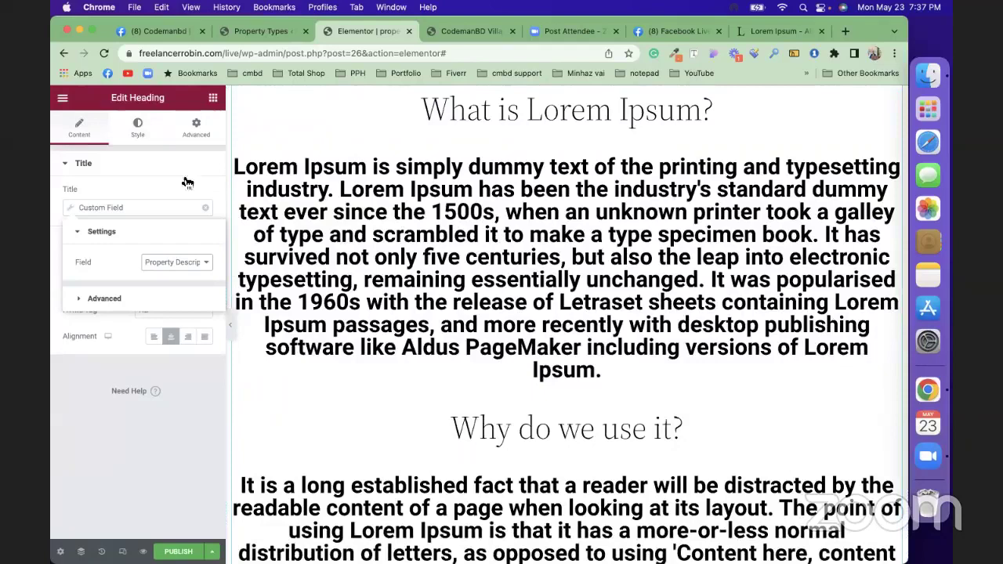
{"action": "left_click", "coordinate": [138, 128]}
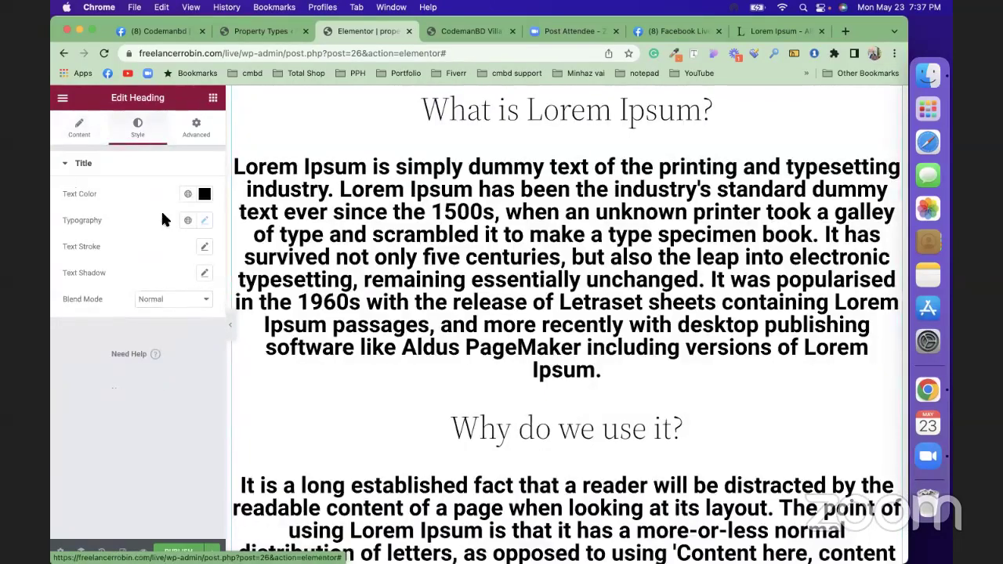
{"action": "left_click", "coordinate": [79, 128]}
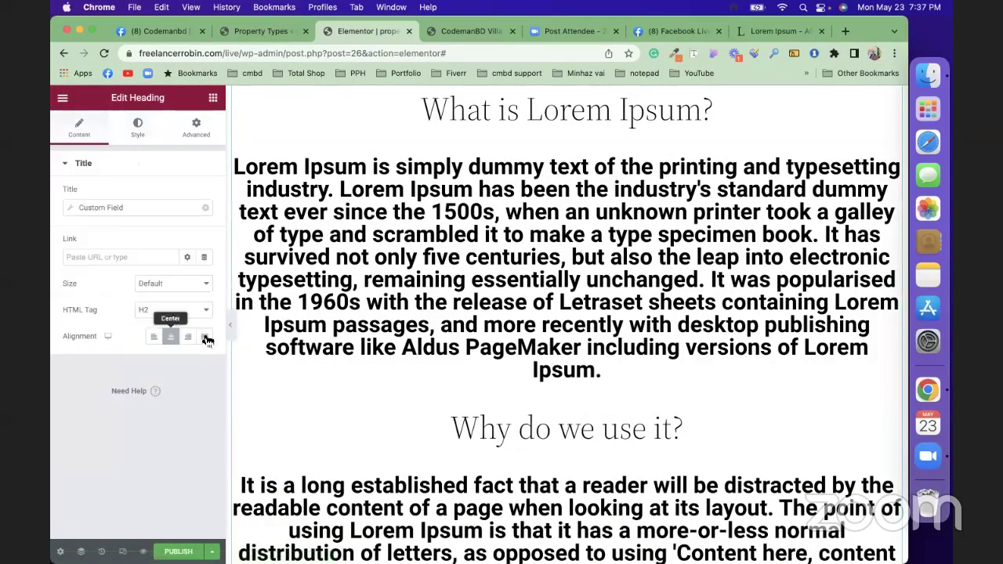
{"action": "left_click", "coordinate": [205, 336]}
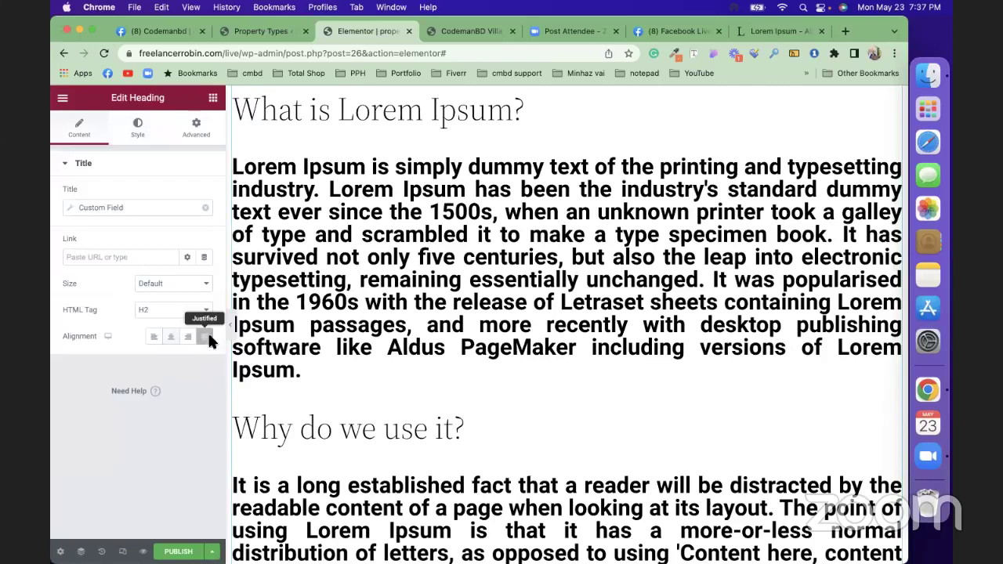
Set the description text's font family to Tahoma and its size to 21 px.
{"action": "left_click", "coordinate": [138, 132]}
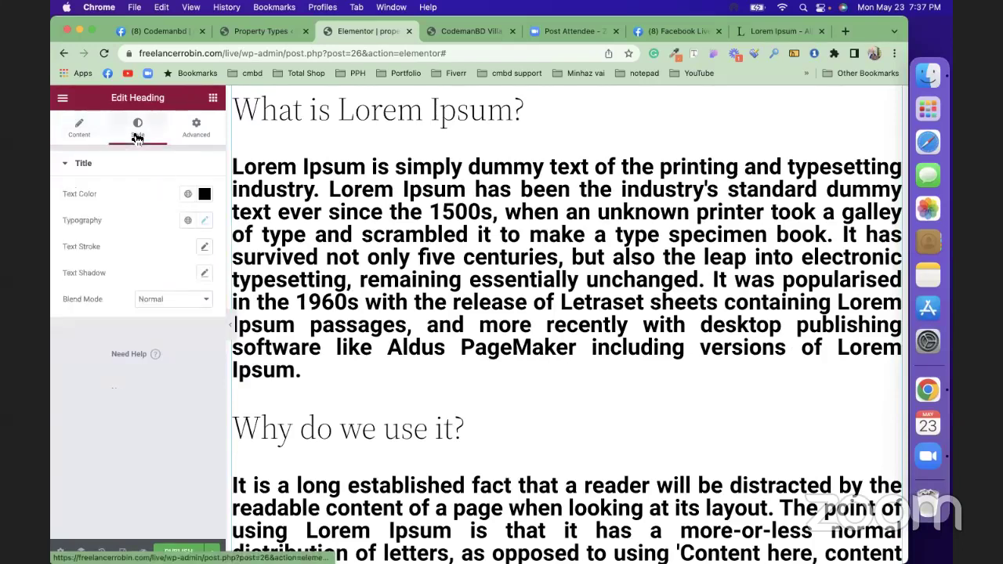
{"action": "left_click", "coordinate": [204, 220]}
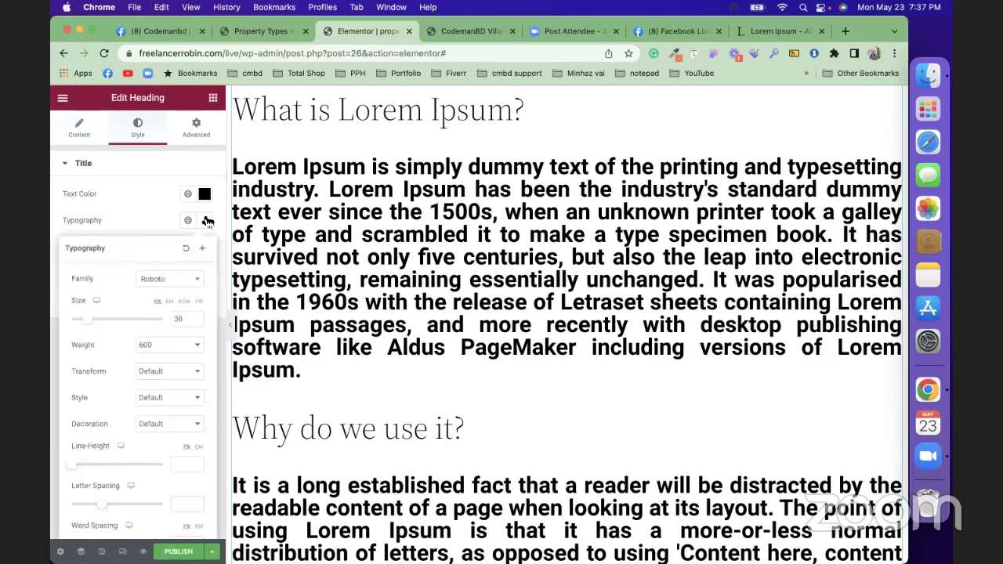
{"action": "left_click", "coordinate": [161, 286]}
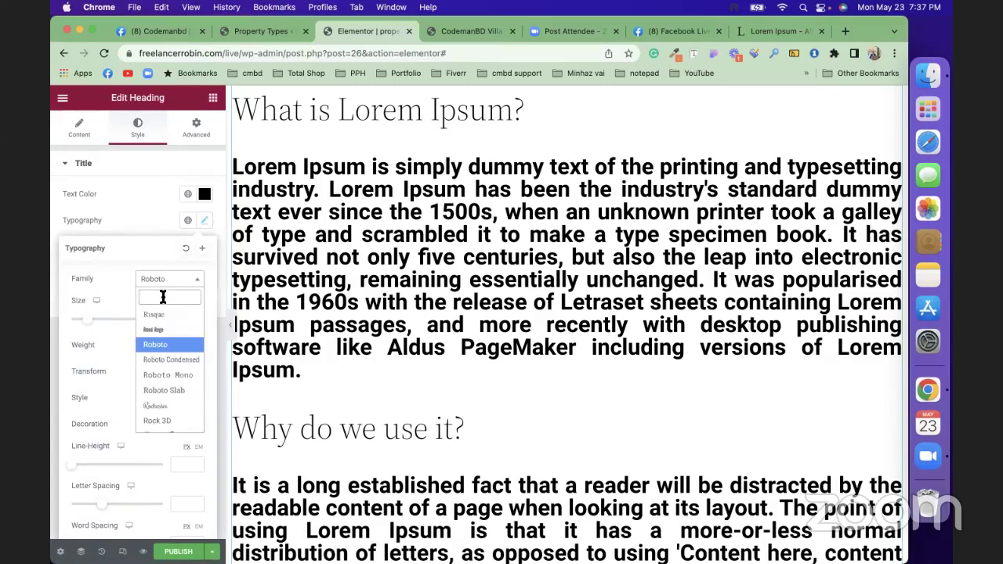
{"action": "type", "text": "tah"}
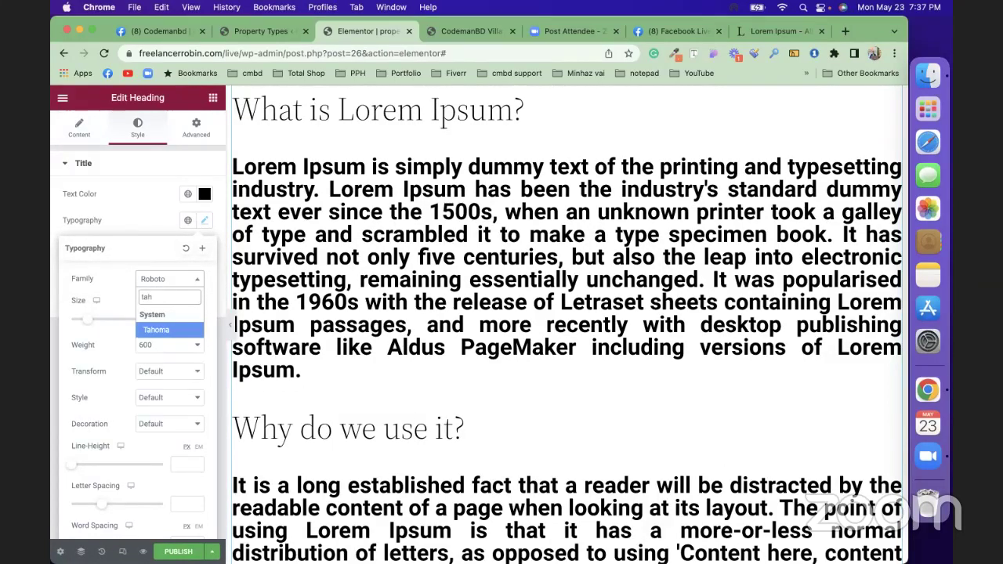
{"action": "left_click", "coordinate": [163, 330]}
{"action": "left_click_drag", "start_coordinate": [84, 324], "coordinate": [84, 324]}
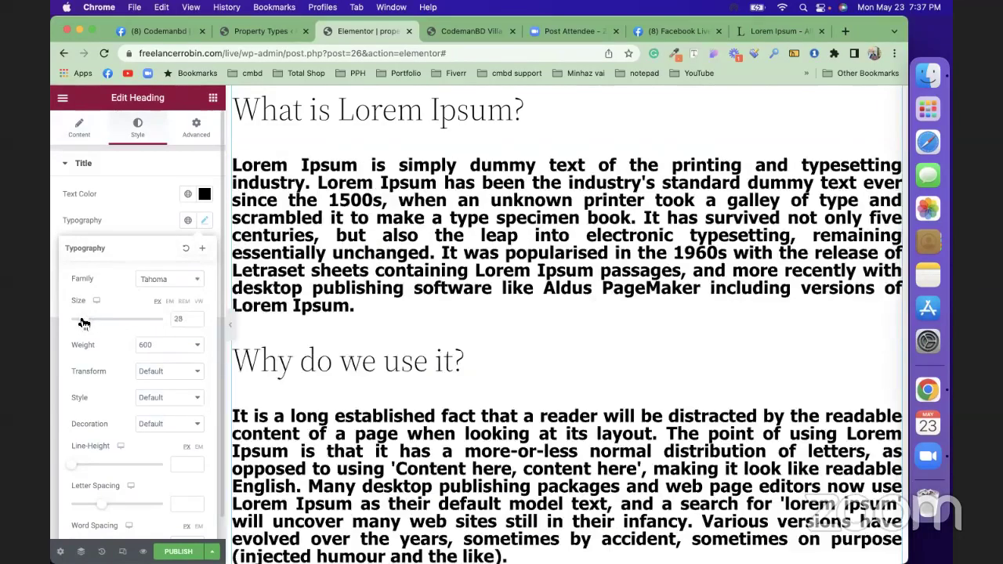
Set the description text's font weight to 400 and its line height to 32 px.
{"action": "left_click", "coordinate": [152, 346]}
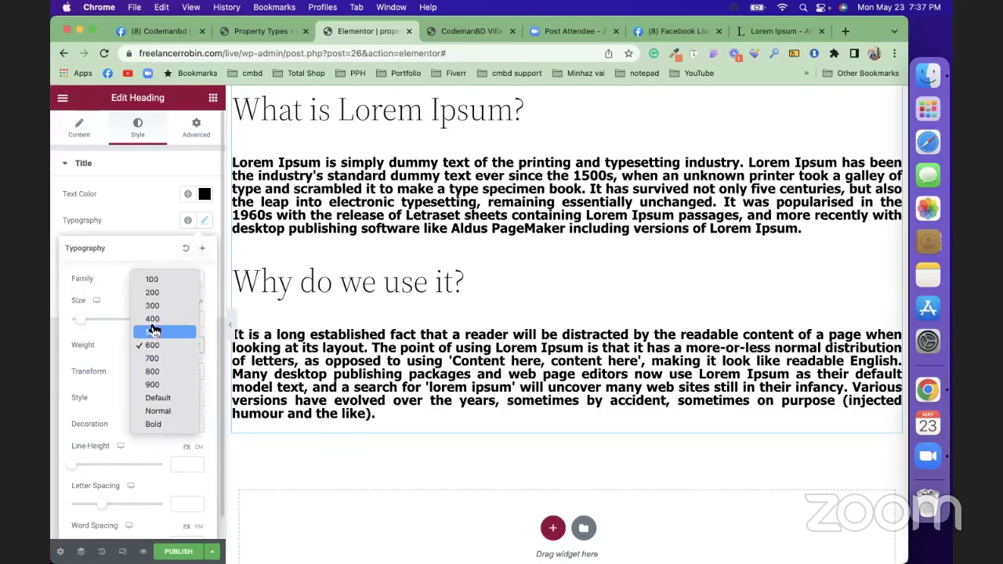
{"action": "left_click", "coordinate": [153, 322]}
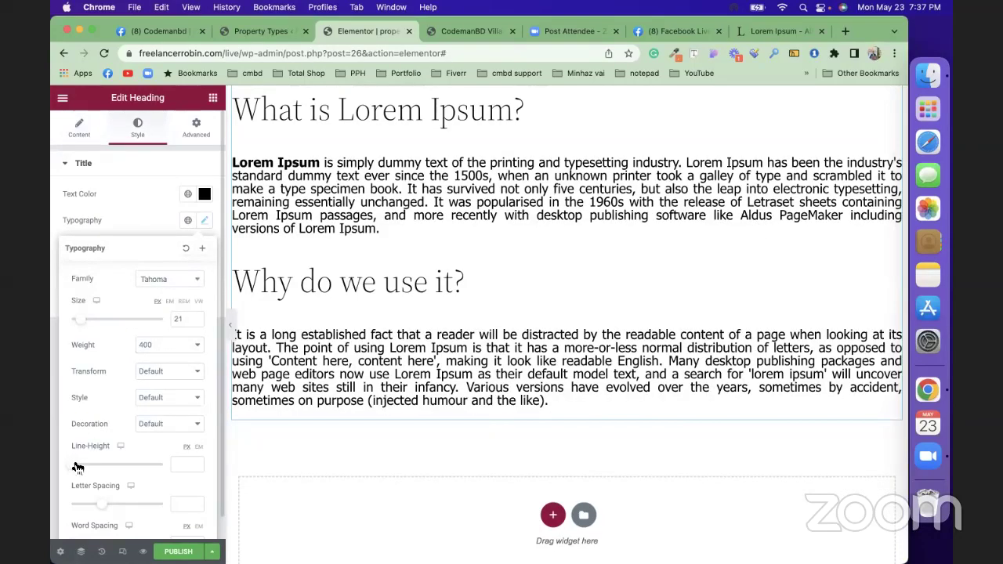
{"action": "left_click_drag", "start_coordinate": [77, 468], "coordinate": [102, 467]}
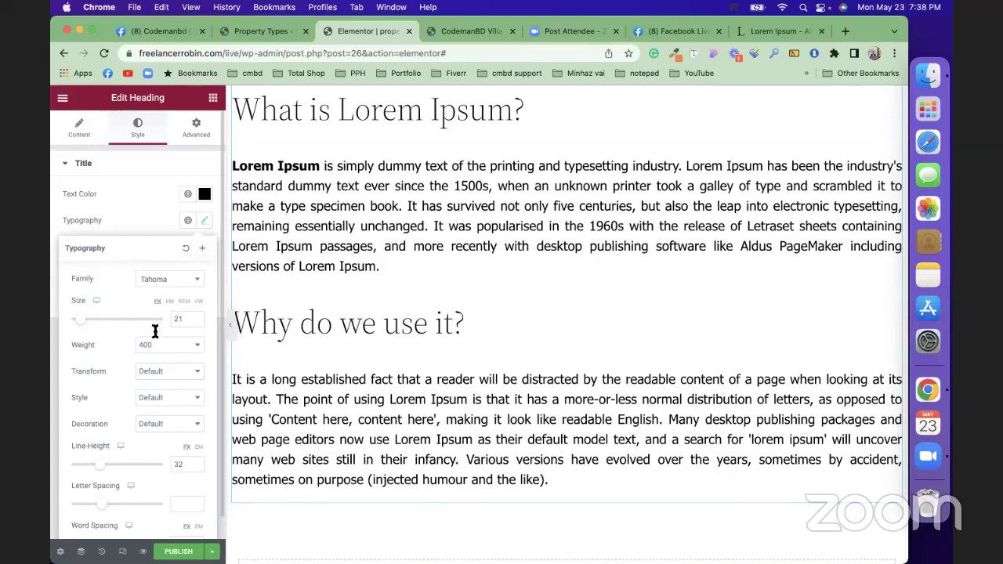
Unlink the description text's margin values and set its right and left margins to 10 px each.
{"action": "scroll", "coordinate": [294, 302], "scroll_direction": "up", "scroll_amount": 3}
{"action": "scroll", "coordinate": [296, 306], "scroll_direction": "up", "scroll_amount": 2}
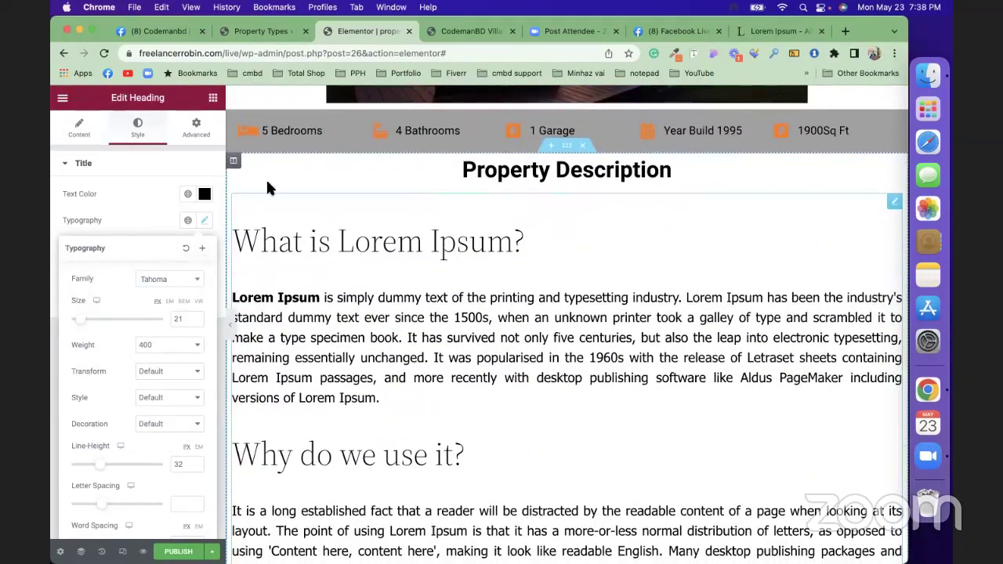
{"action": "left_click", "coordinate": [196, 132]}
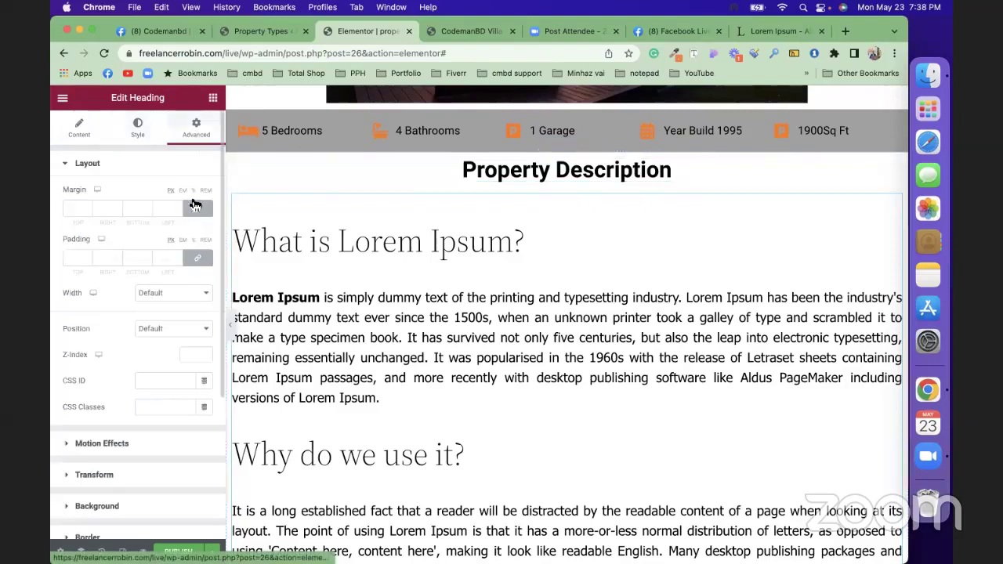
{"action": "left_click", "coordinate": [114, 206]}
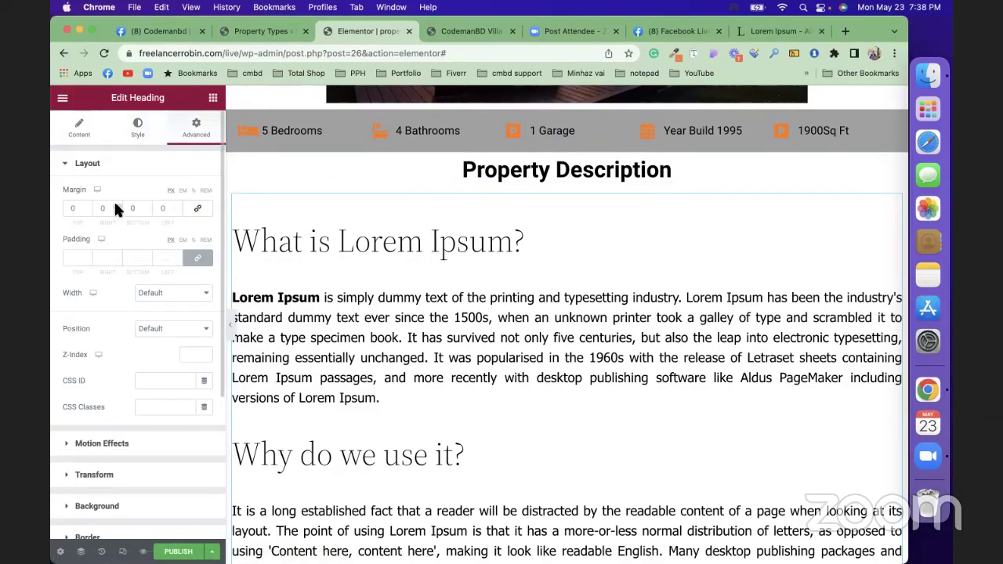
{"action": "type", "text": "4"}
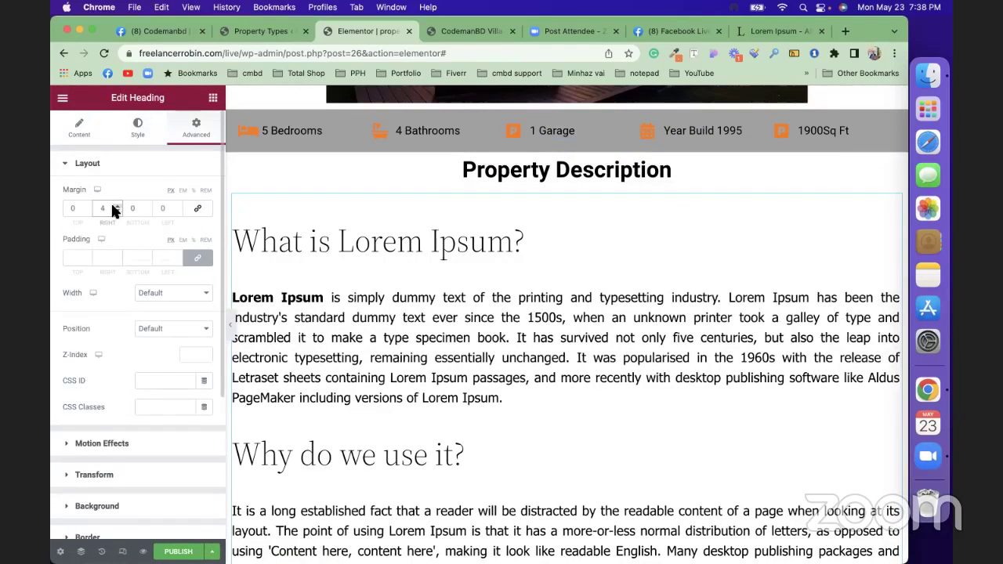
{"action": "key", "text": "BackSpace"}
{"action": "type", "text": "10"}
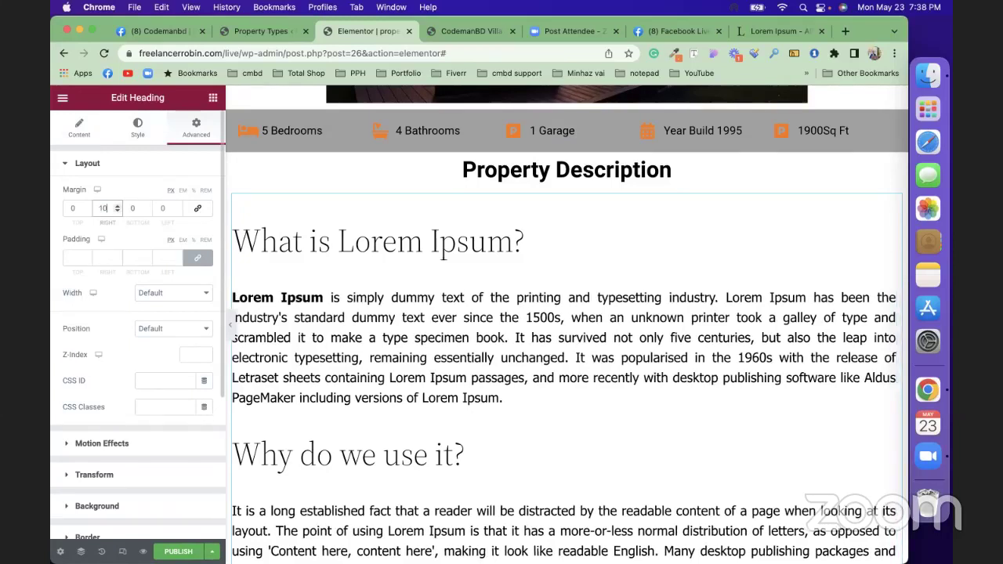
{"action": "left_click", "coordinate": [162, 207]}
{"action": "key", "text": "BackSpace"}
{"action": "type", "text": "10"}
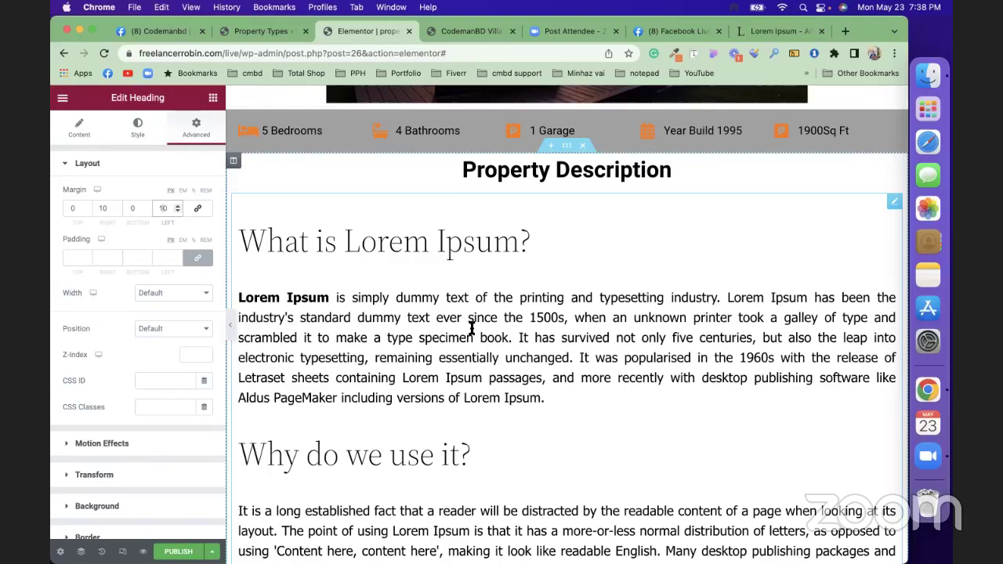
Add a new single-column section below the property description.
{"action": "scroll", "coordinate": [471, 329], "scroll_direction": "down", "scroll_amount": 5}
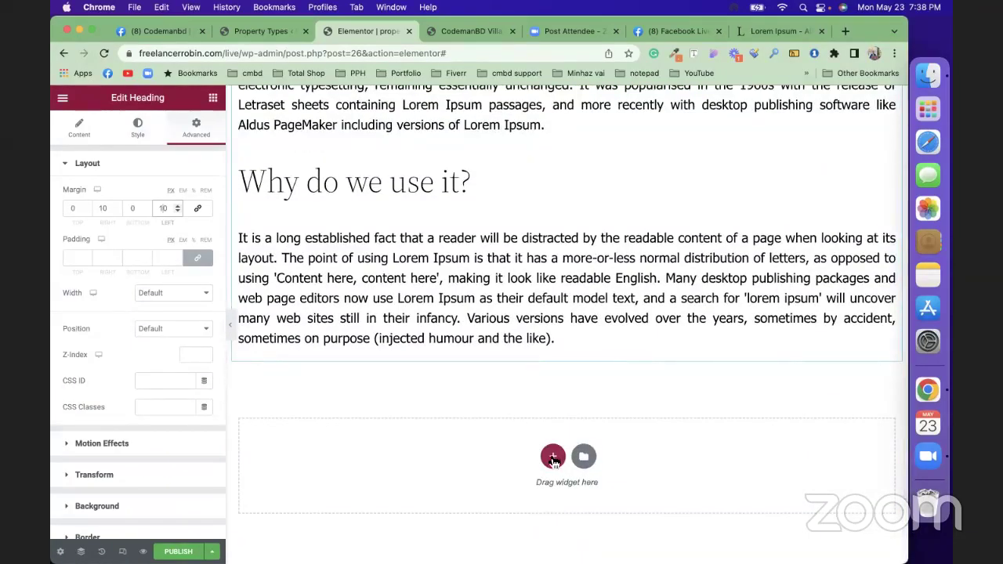
{"action": "left_click", "coordinate": [553, 458]}
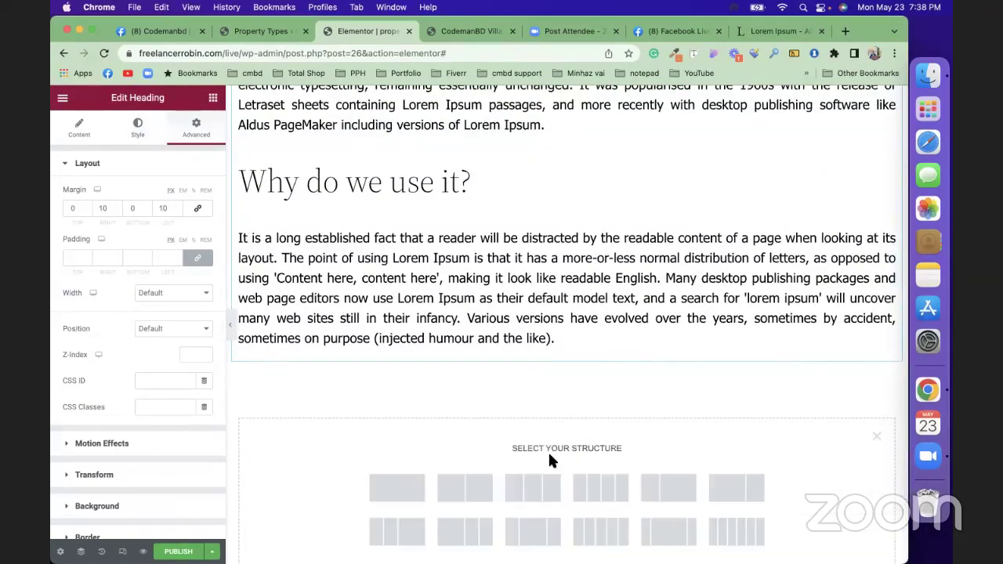
{"action": "left_click", "coordinate": [396, 487]}
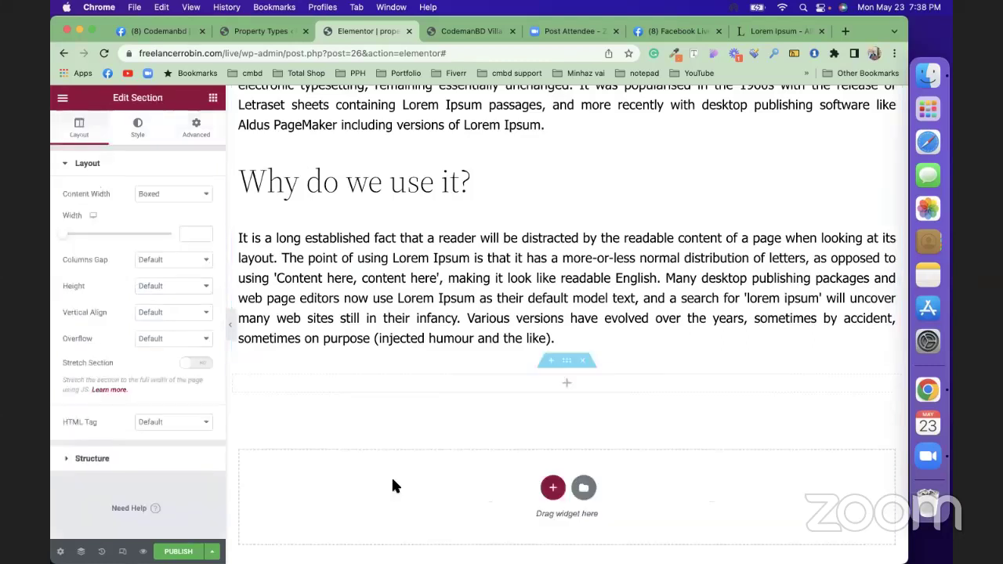
Find the Gallery widget by searching for "gal" and place it in the empty section below the property description.
{"action": "left_click", "coordinate": [213, 100]}
{"action": "type", "text": "gal"}
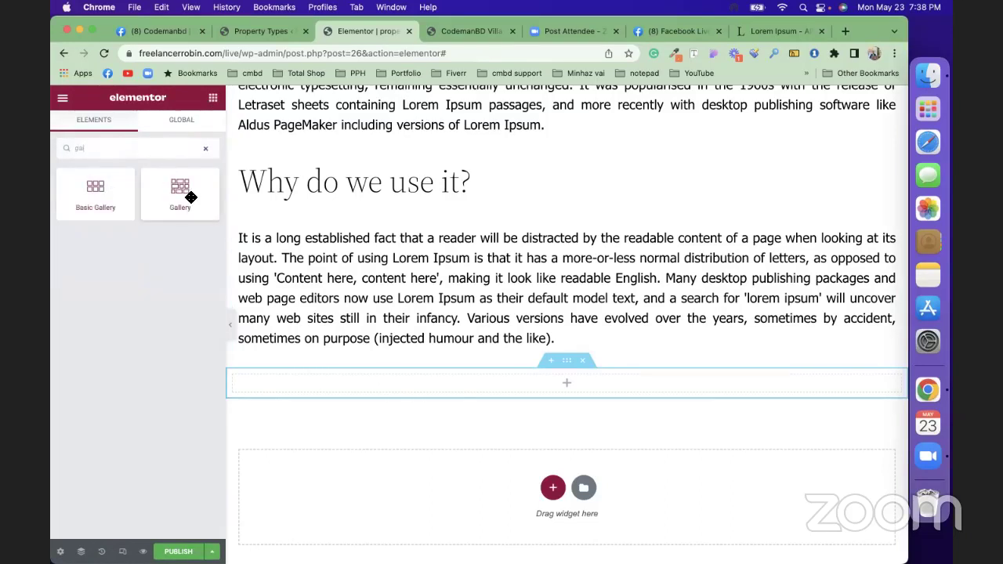
{"action": "left_click_drag", "start_coordinate": [192, 197], "coordinate": [449, 390]}
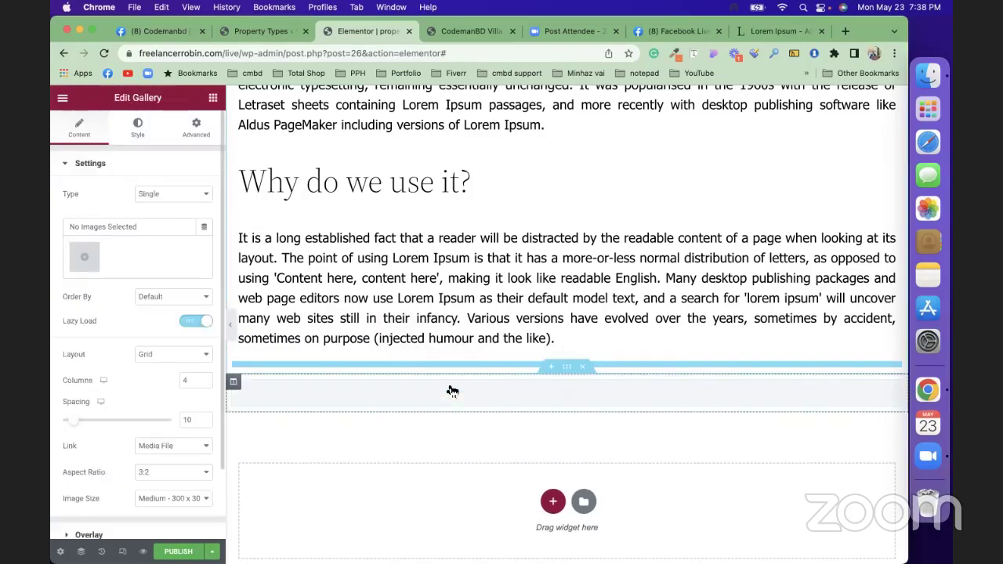
Link the gallery's images to the JetEngine Gallery dynamic source, using the Property Gallery field and keeping the Single type.
{"action": "left_click", "coordinate": [205, 228]}
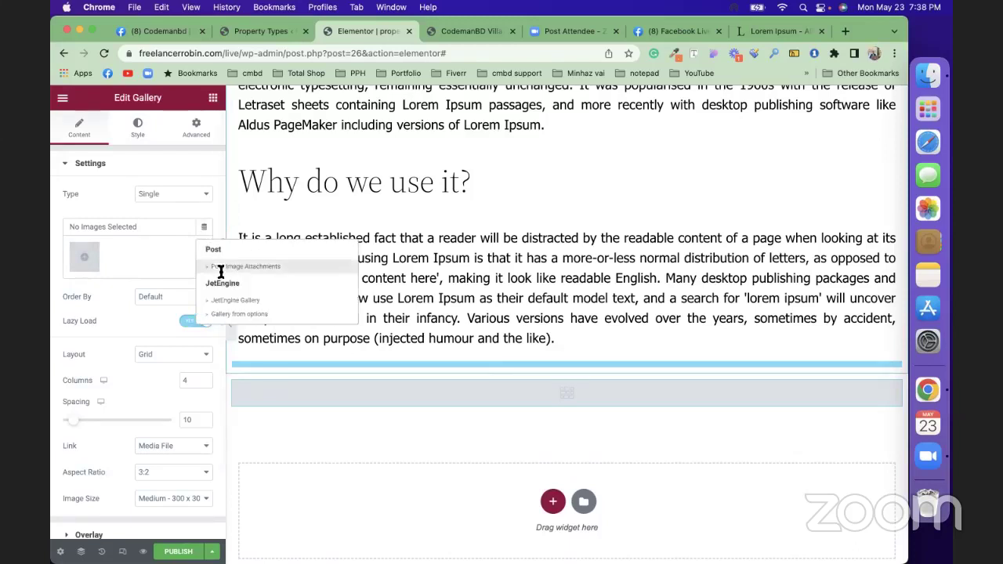
{"action": "left_click", "coordinate": [231, 301]}
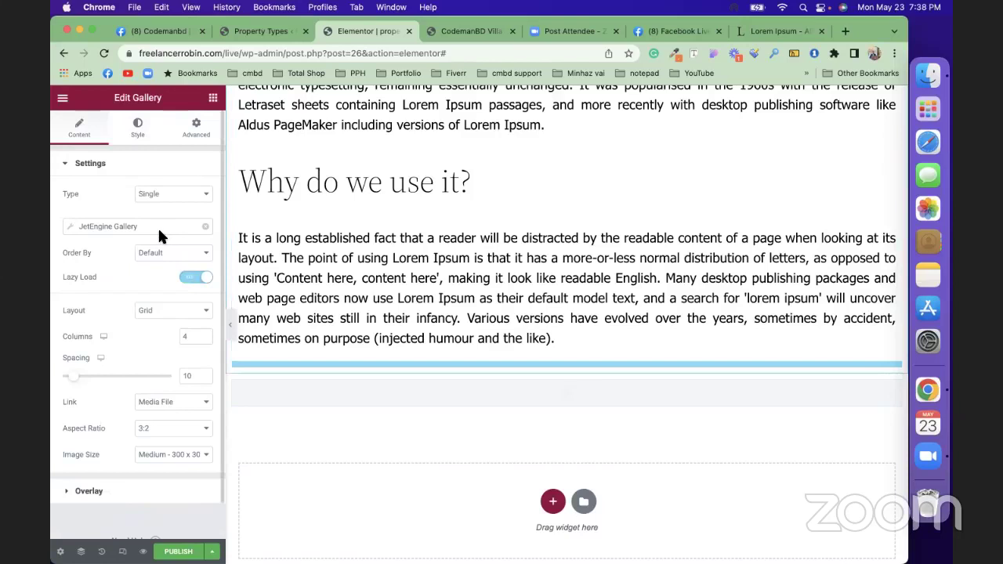
{"action": "left_click", "coordinate": [161, 195]}
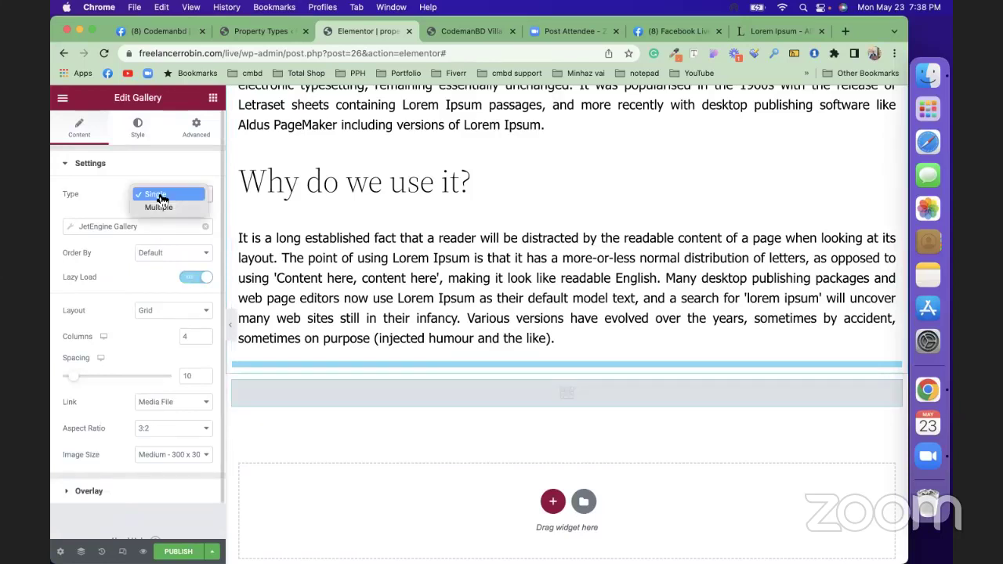
{"action": "left_click", "coordinate": [77, 223]}
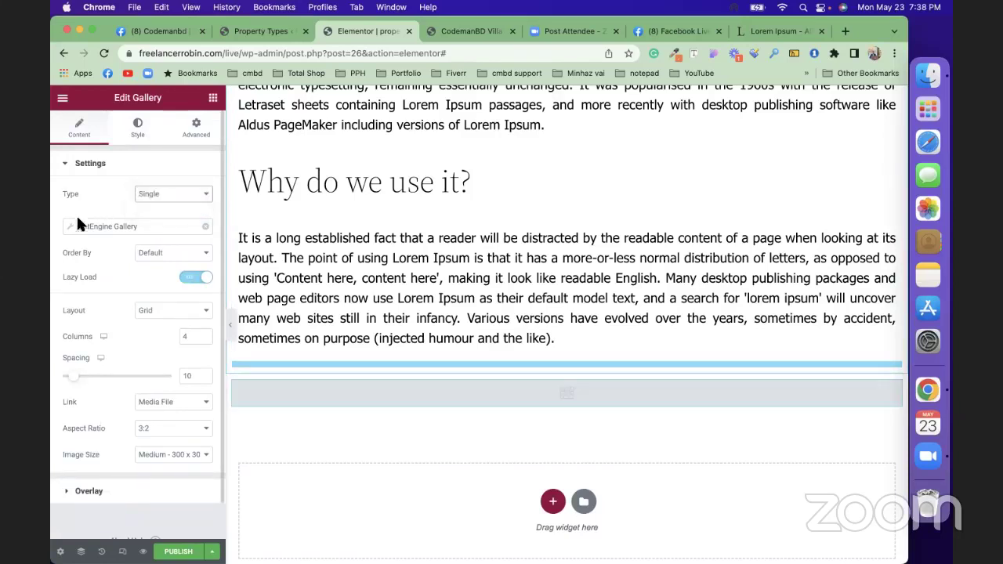
{"action": "left_click", "coordinate": [69, 225]}
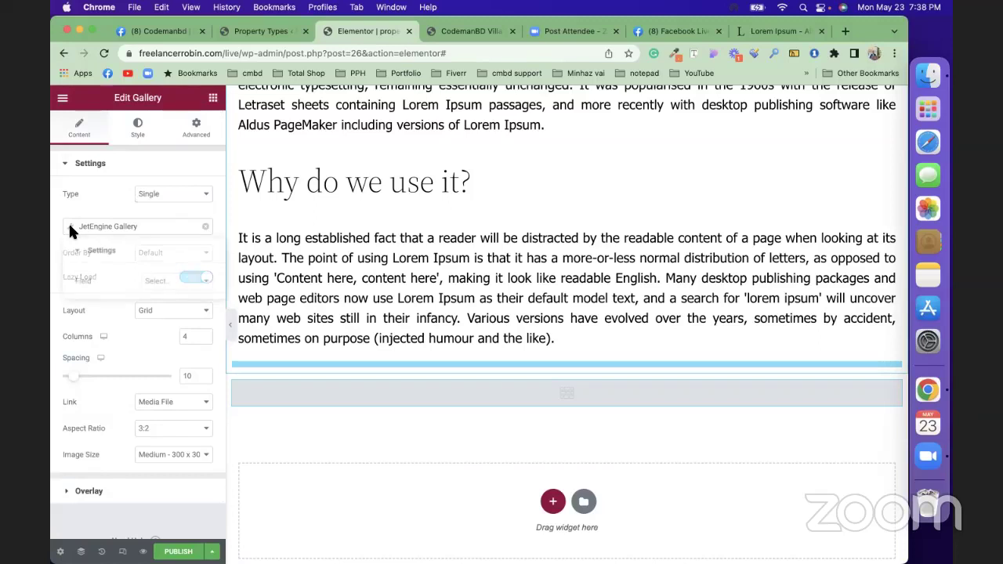
{"action": "left_click", "coordinate": [176, 282]}
{"action": "left_click", "coordinate": [186, 268]}
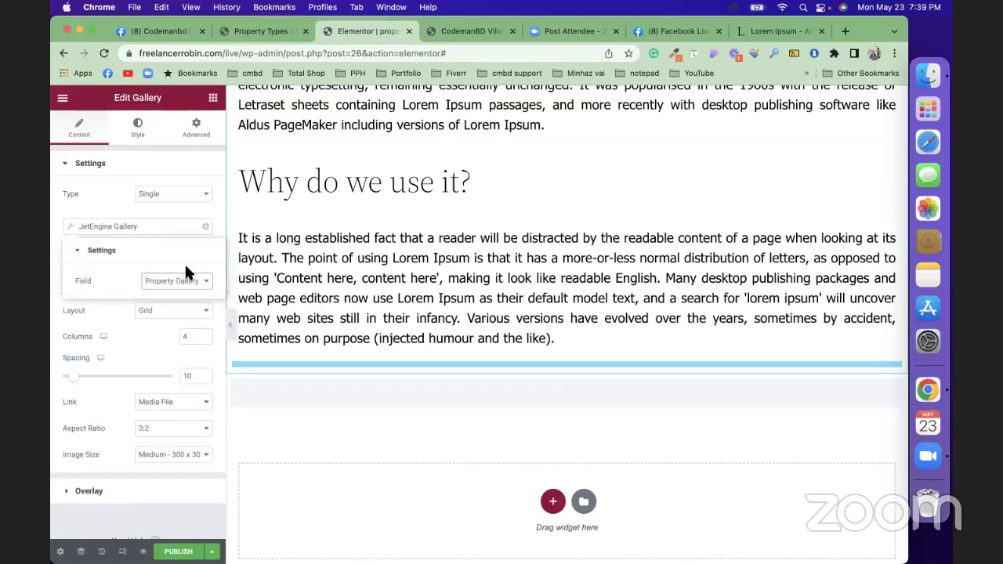
{"action": "left_click", "coordinate": [144, 330]}
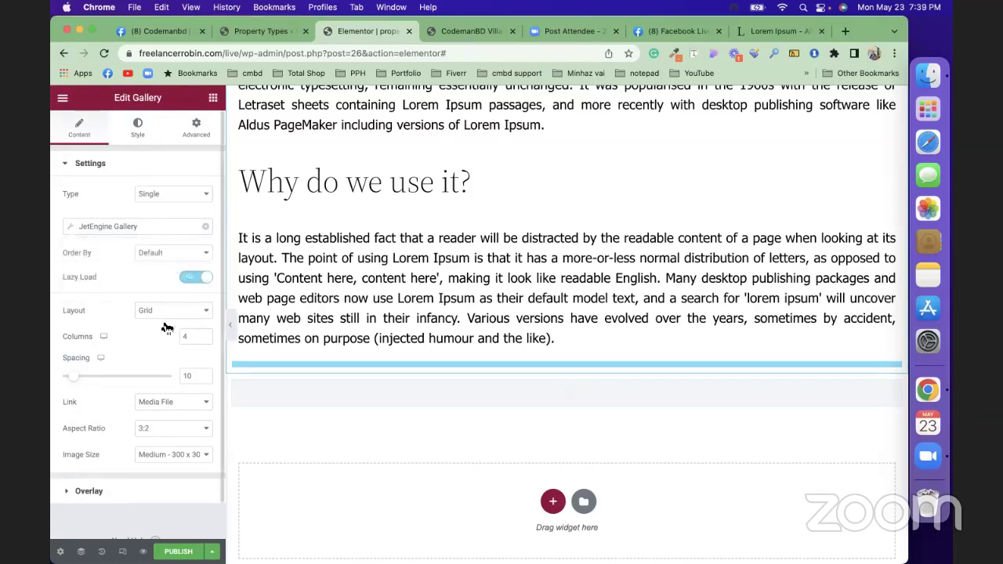
Change the gallery layout to Masonry and review the whole template from the heading to the gallery.
{"action": "left_click", "coordinate": [177, 313]}
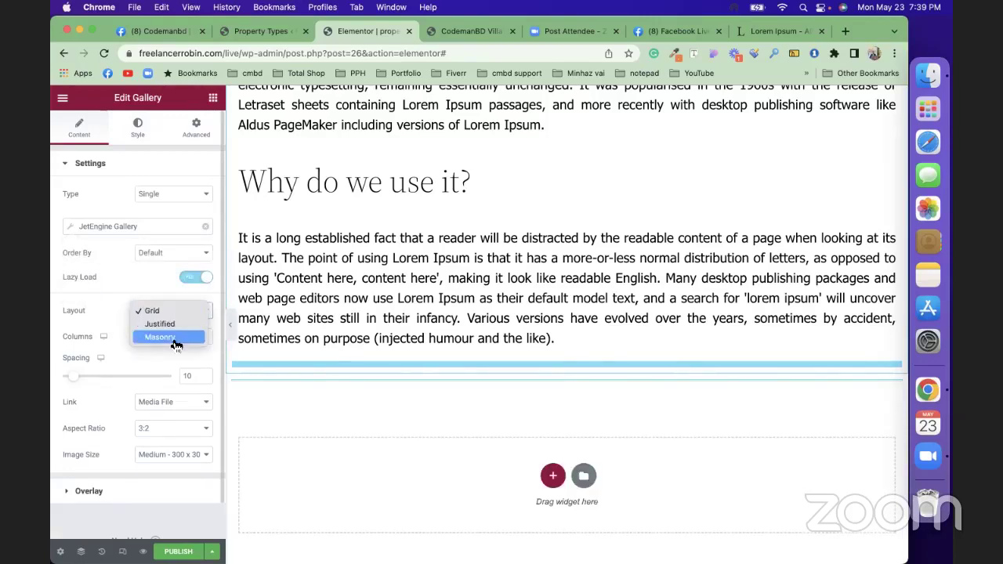
{"action": "left_click", "coordinate": [172, 338]}
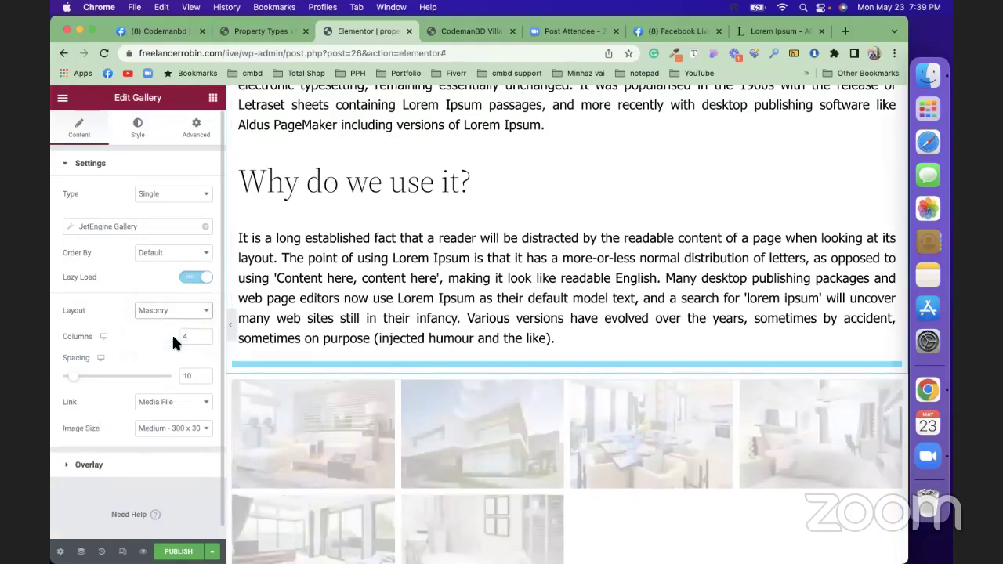
{"action": "scroll", "coordinate": [538, 455], "scroll_direction": "down", "scroll_amount": 5}
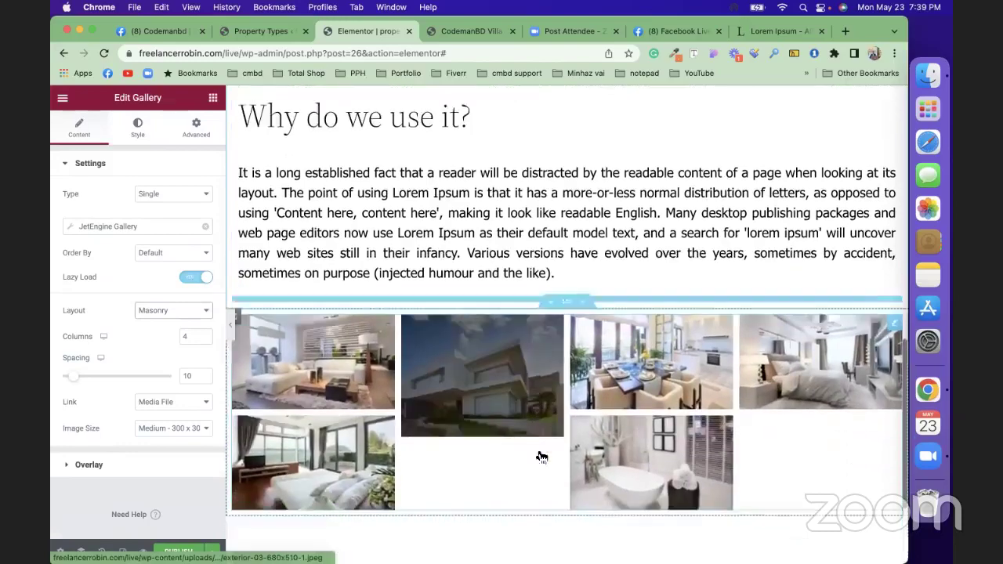
{"action": "scroll", "coordinate": [492, 371], "scroll_direction": "up", "scroll_amount": 4}
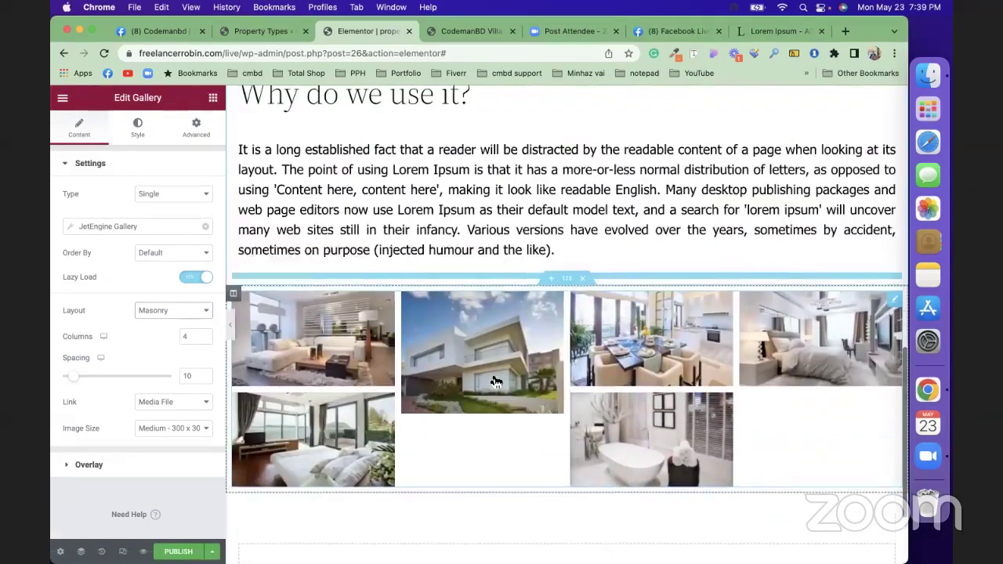
{"action": "scroll", "coordinate": [495, 382], "scroll_direction": "up", "scroll_amount": 10}
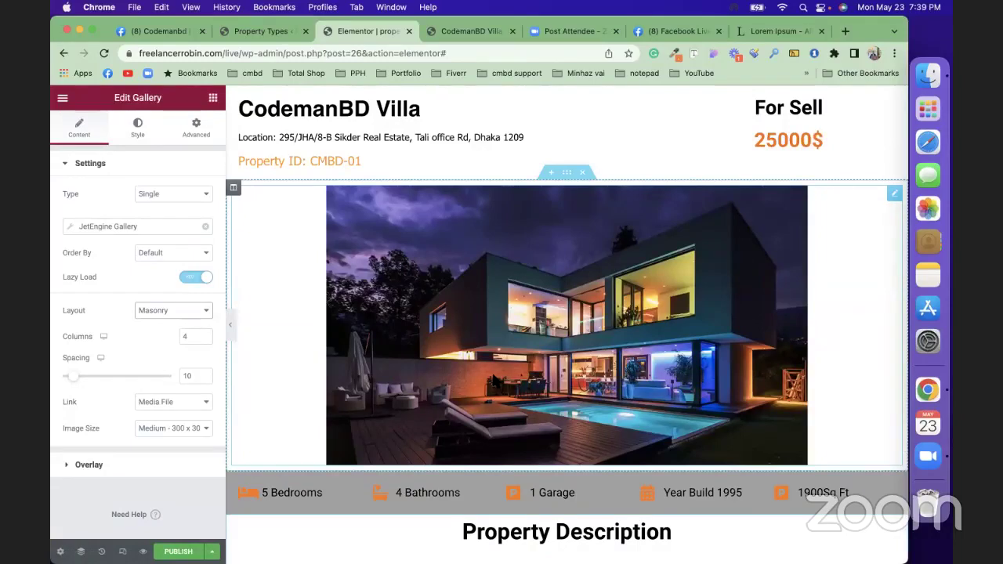
{"action": "scroll", "coordinate": [497, 376], "scroll_direction": "down", "scroll_amount": 5}
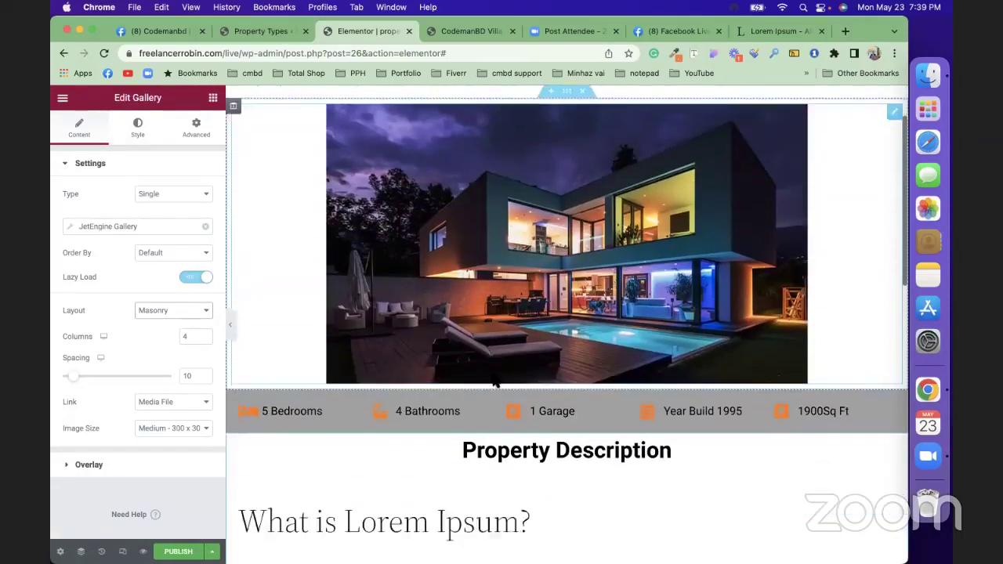
{"action": "scroll", "coordinate": [551, 368], "scroll_direction": "down", "scroll_amount": 8}
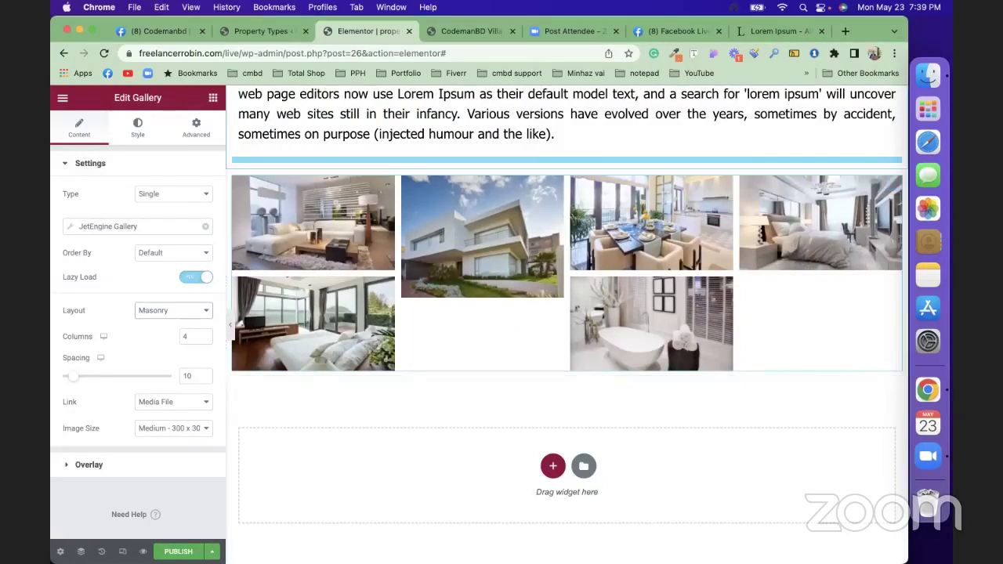
Publish the template with a display condition that includes all Properties.
{"action": "left_click", "coordinate": [174, 552]}
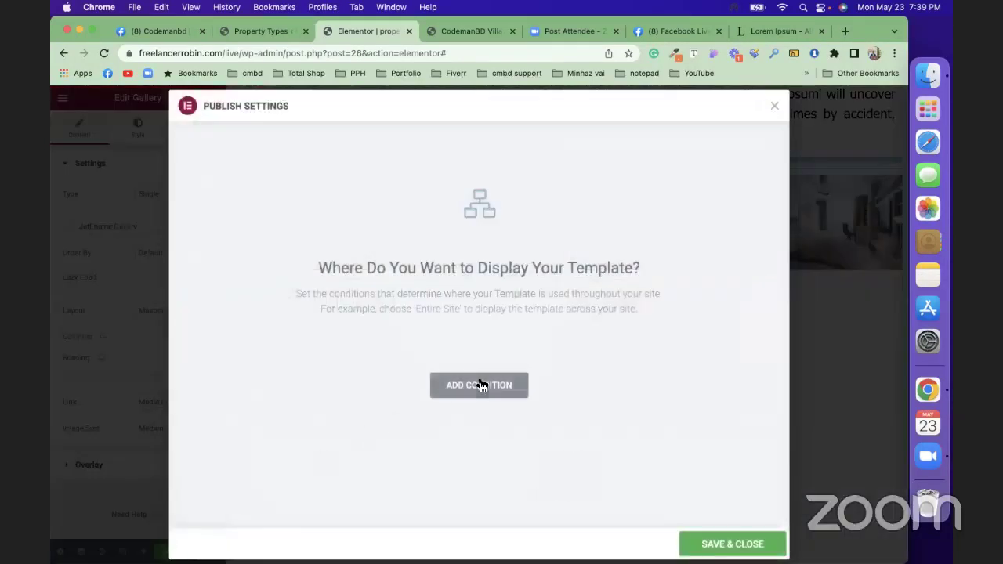
{"action": "left_click", "coordinate": [479, 385]}
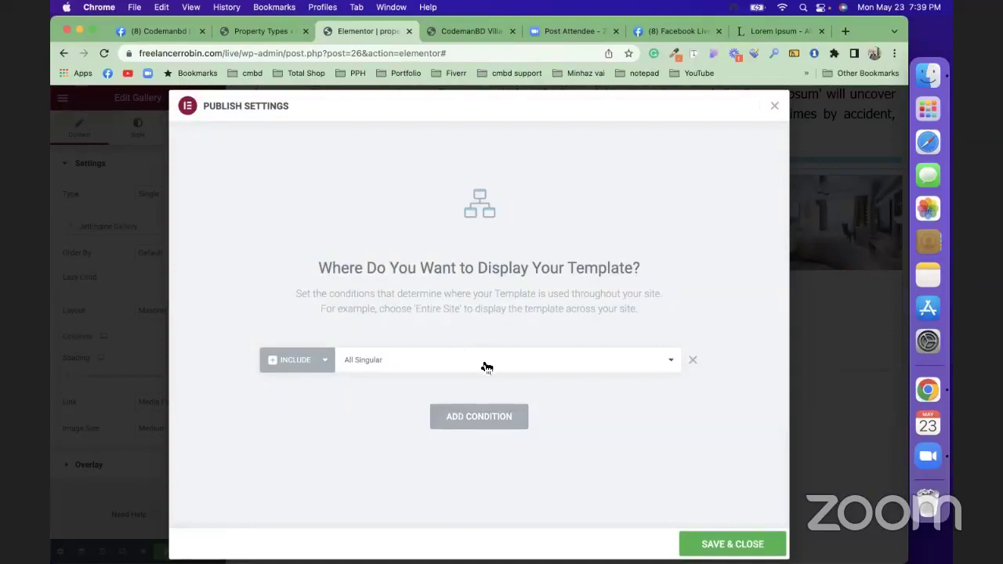
{"action": "left_click", "coordinate": [484, 364]}
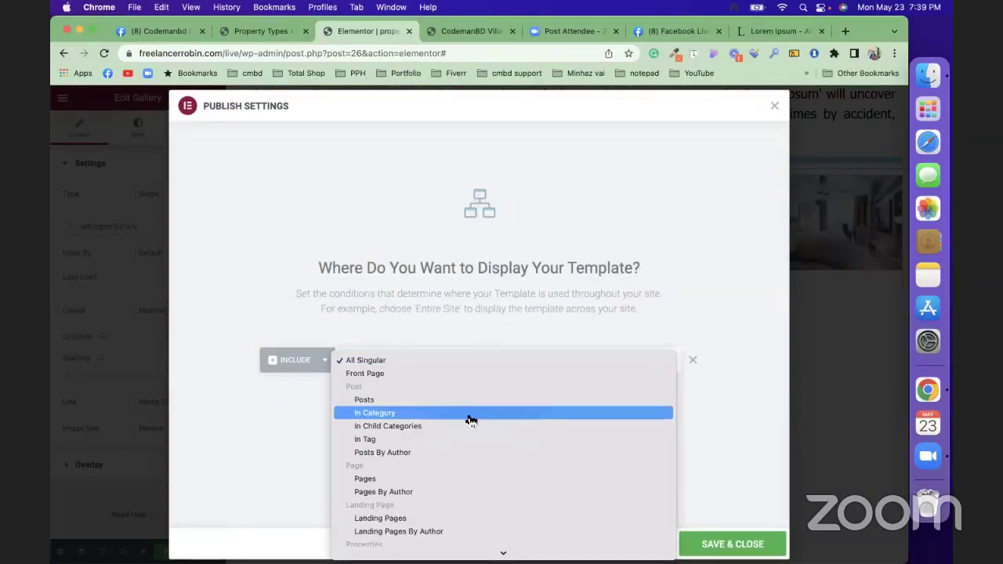
{"action": "scroll", "coordinate": [470, 419], "scroll_direction": "down", "scroll_amount": 5}
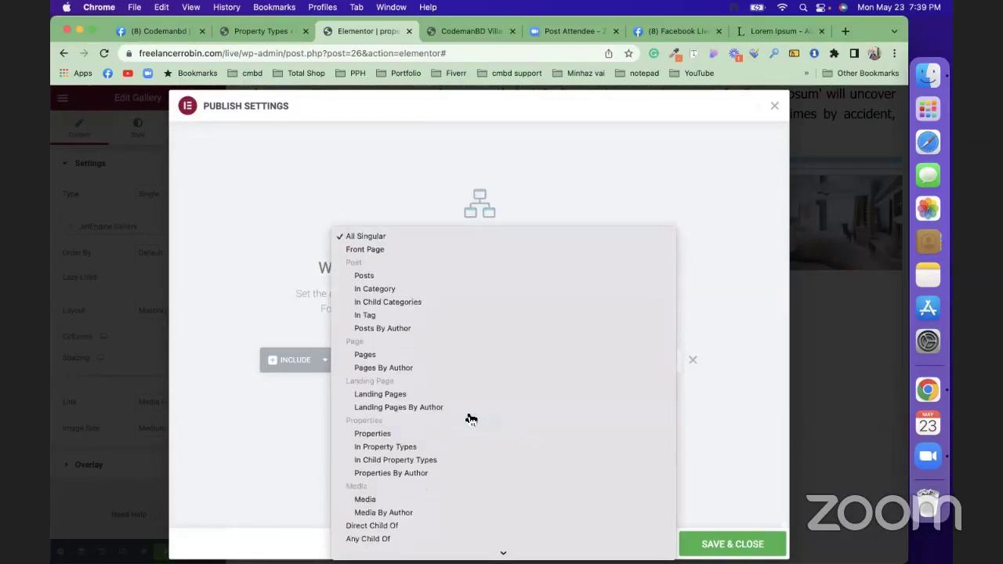
{"action": "left_click", "coordinate": [392, 436]}
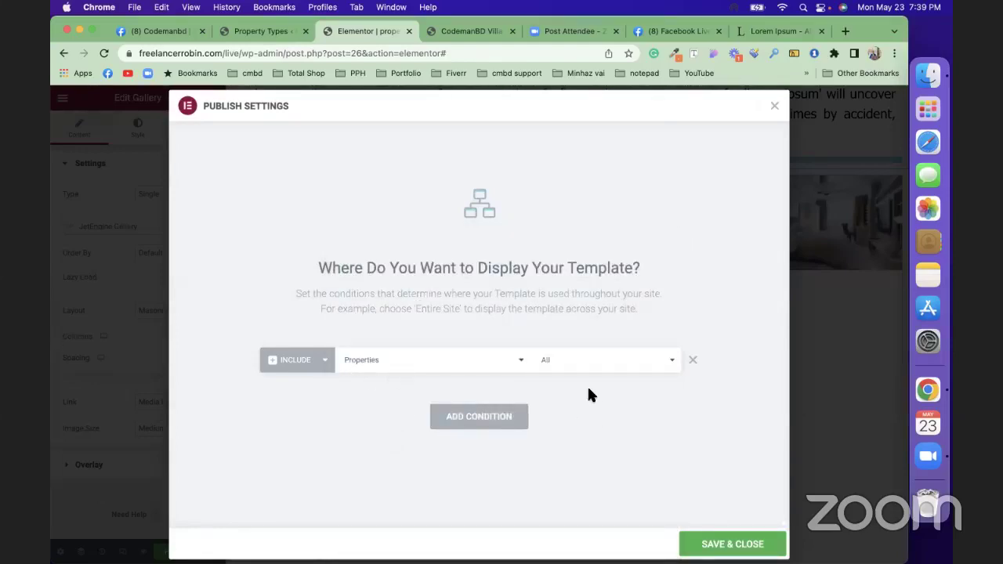
{"action": "left_click", "coordinate": [709, 543]}
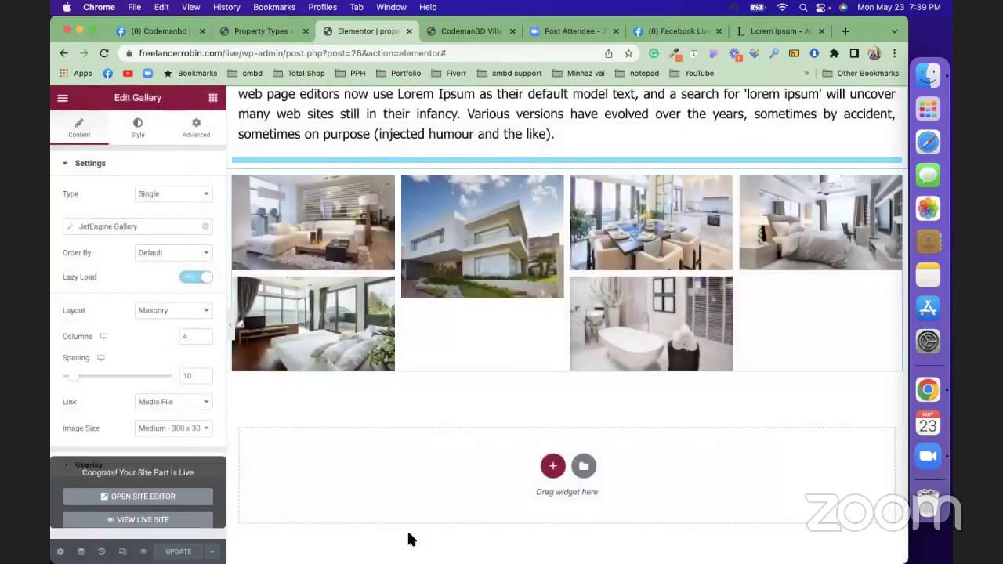
Reload the live CodemanBD Villa page and check the published template down to the gallery.
{"action": "left_click", "coordinate": [474, 32]}
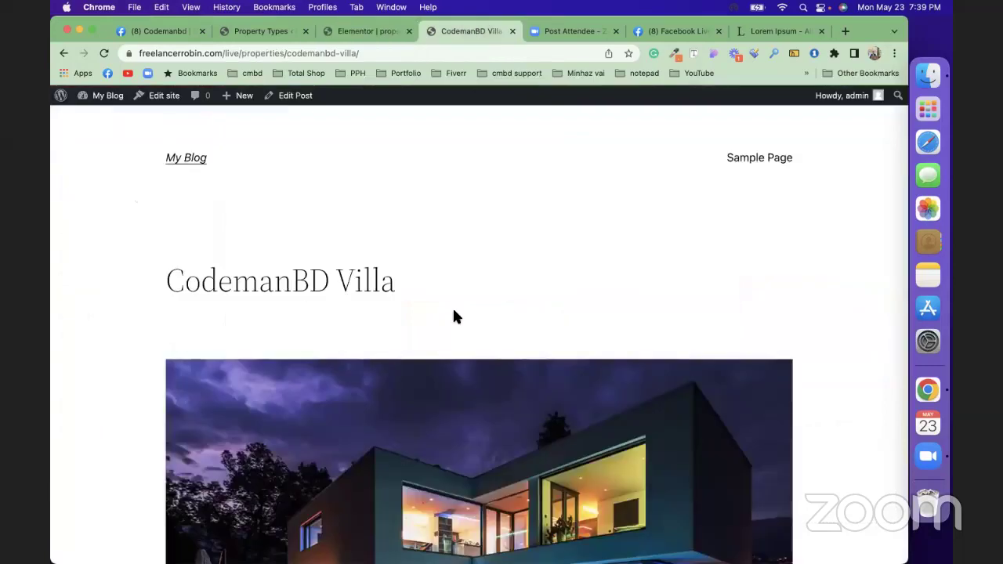
{"action": "scroll", "coordinate": [452, 313], "scroll_direction": "down", "scroll_amount": 10}
{"action": "scroll", "coordinate": [452, 314], "scroll_direction": "up", "scroll_amount": 10}
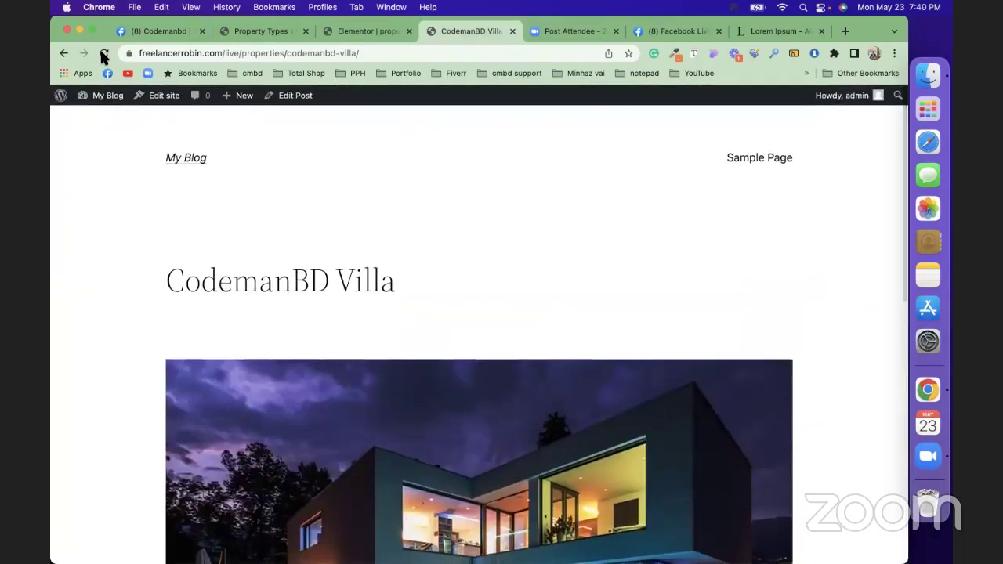
{"action": "left_click", "coordinate": [104, 52]}
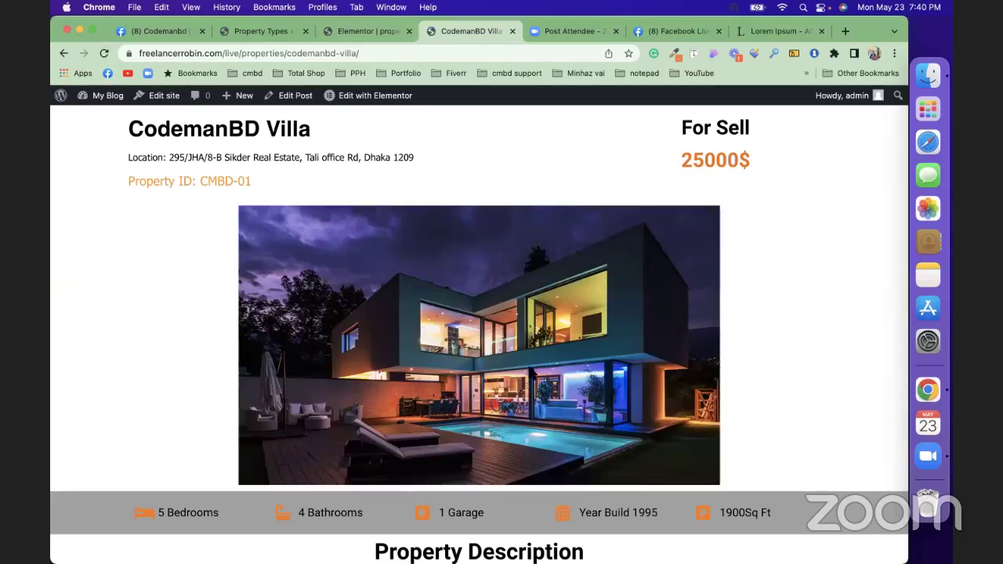
{"action": "scroll", "coordinate": [528, 368], "scroll_direction": "down", "scroll_amount": 6}
{"action": "scroll", "coordinate": [529, 373], "scroll_direction": "down", "scroll_amount": 3}
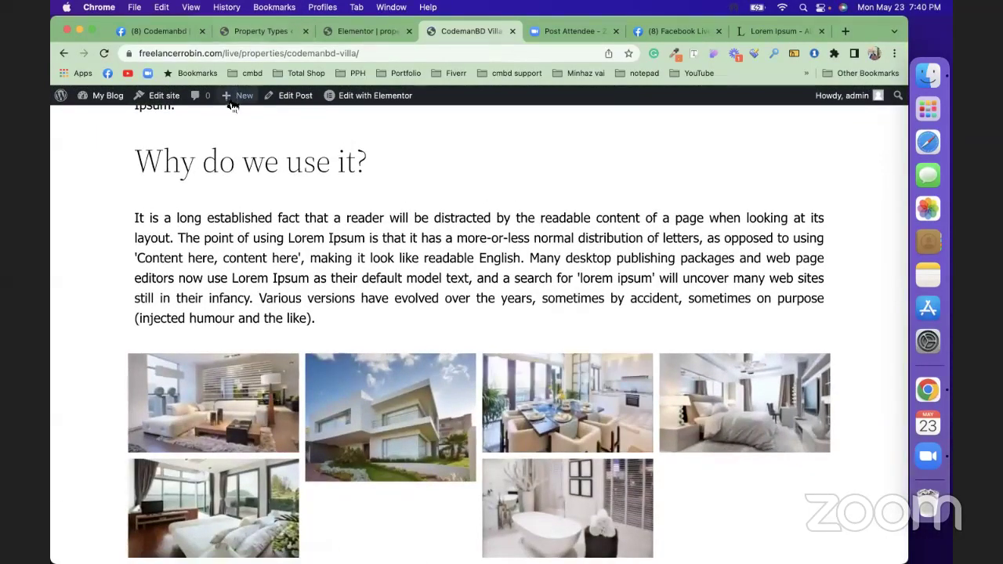
Start a new Properties post and title it "AB Robin Villa".
{"action": "mouse_move", "coordinate": [235, 96]}
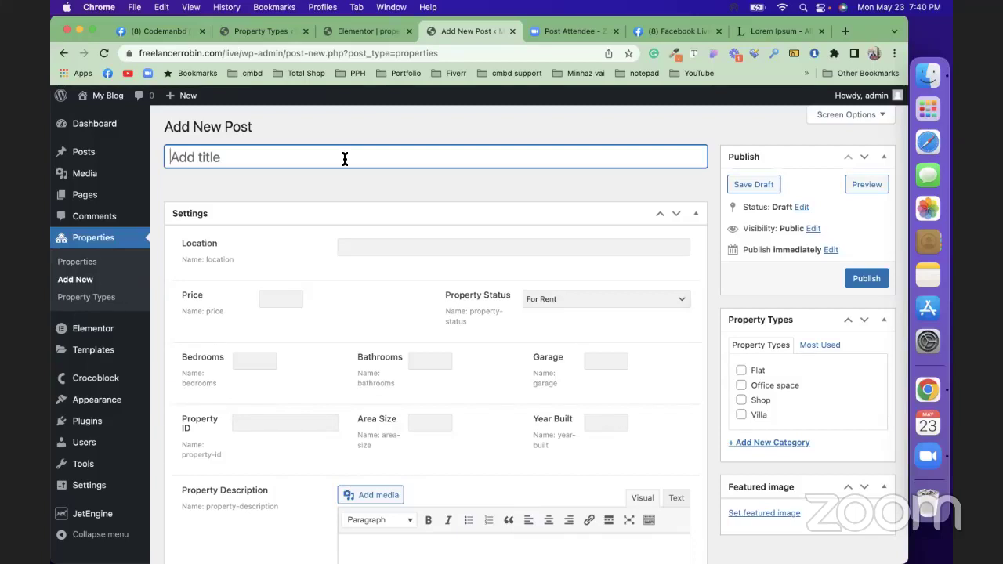
{"action": "type", "text": "AB"}
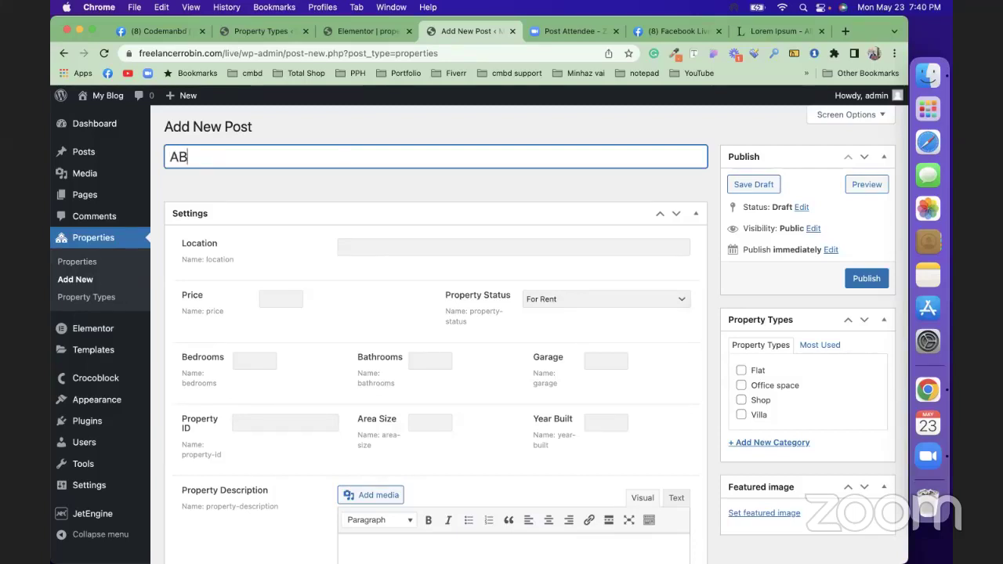
{"action": "type", "text": " Robin Villa"}
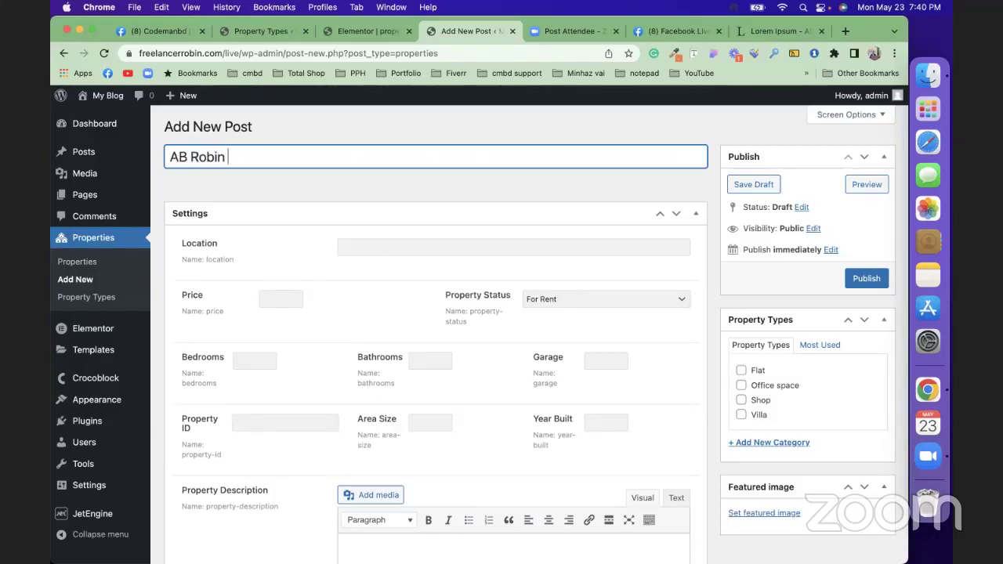
Enter Mirpur-01 as the new property's location.
{"action": "left_click", "coordinate": [384, 250]}
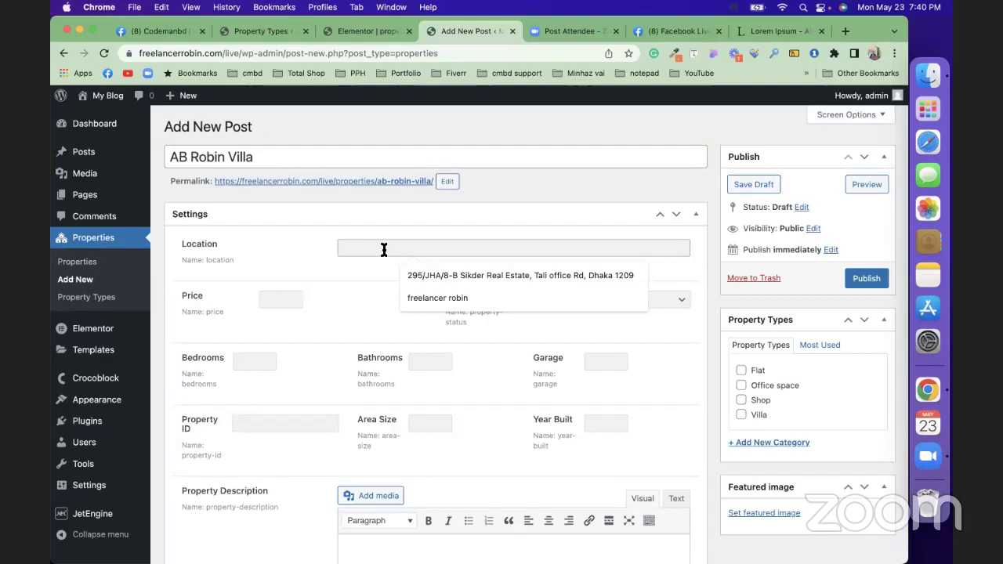
{"action": "type", "text": "m"}
{"action": "key", "text": "BackSpace"}
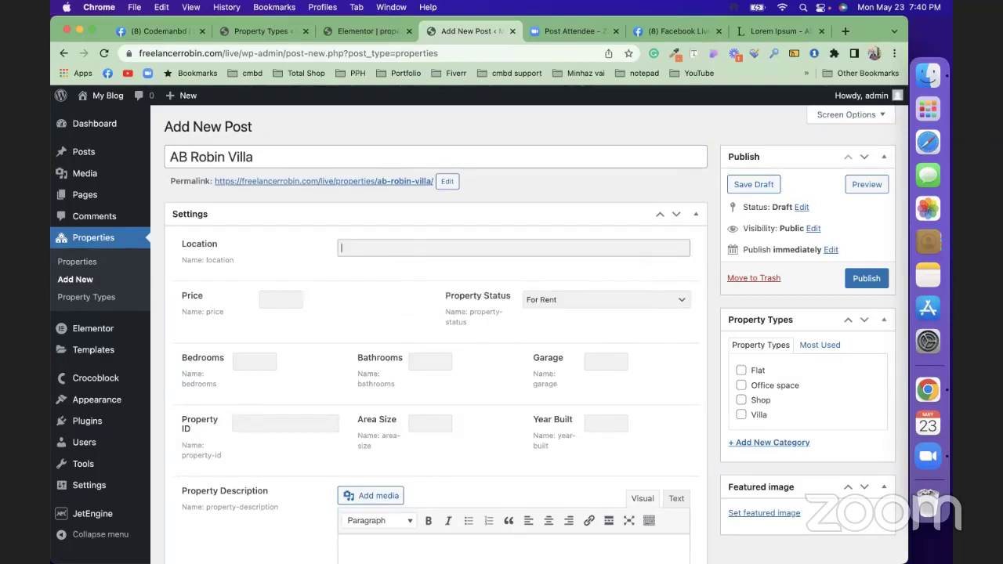
{"action": "type", "text": "Mirpue"}
{"action": "type", "text": " -01"}
{"action": "key", "text": "BackSpace"}
{"action": "key", "text": "BackSpace"}
{"action": "key", "text": "BackSpace"}
{"action": "key", "text": "BackSpace"}
{"action": "key", "text": "BackSpace"}
{"action": "type", "text": "r-01"}
Set the property's price to 1500 and its status to For Rent.
{"action": "left_click", "coordinate": [277, 300]}
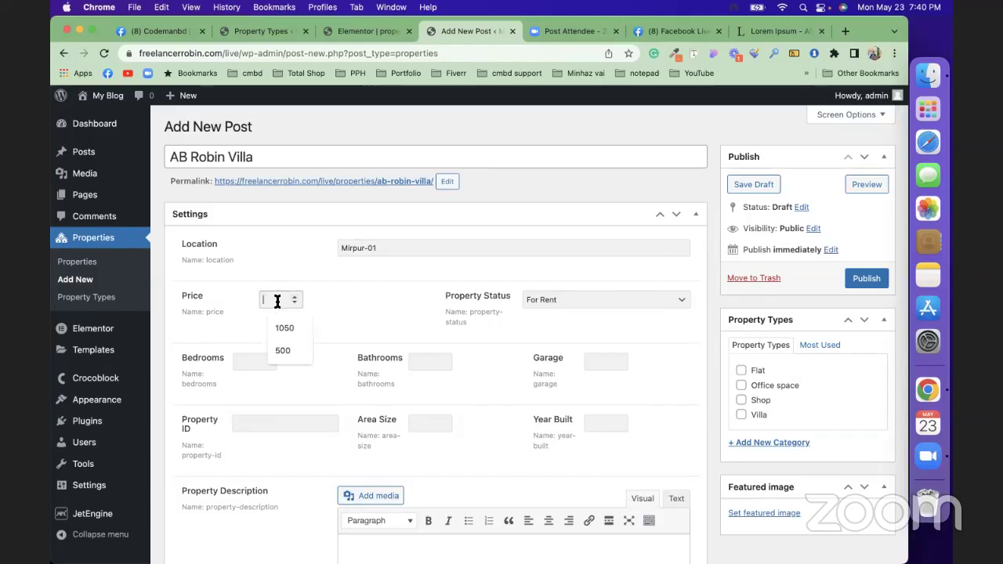
{"action": "type", "text": "1500"}
{"action": "left_click", "coordinate": [574, 300]}
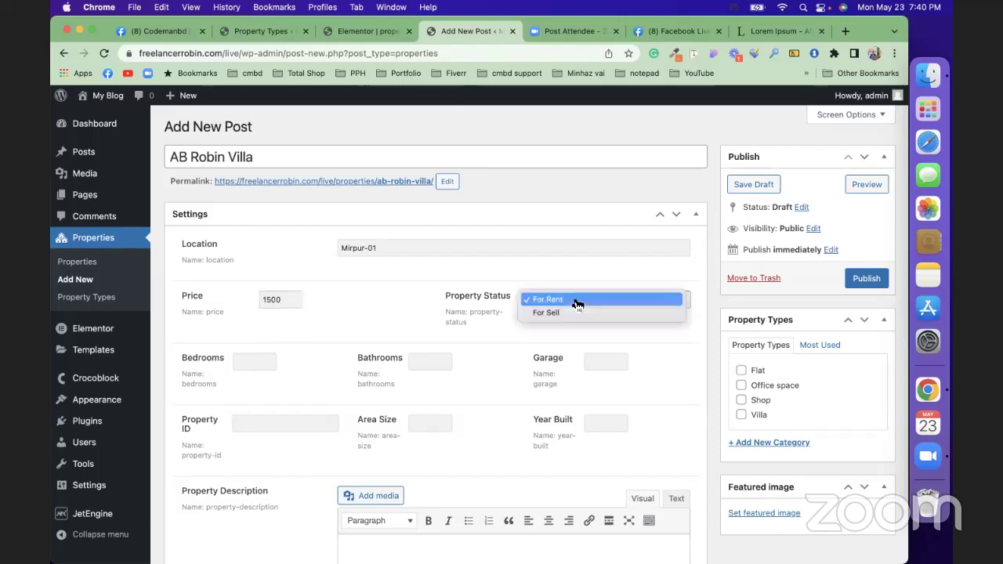
{"action": "left_click", "coordinate": [577, 313]}
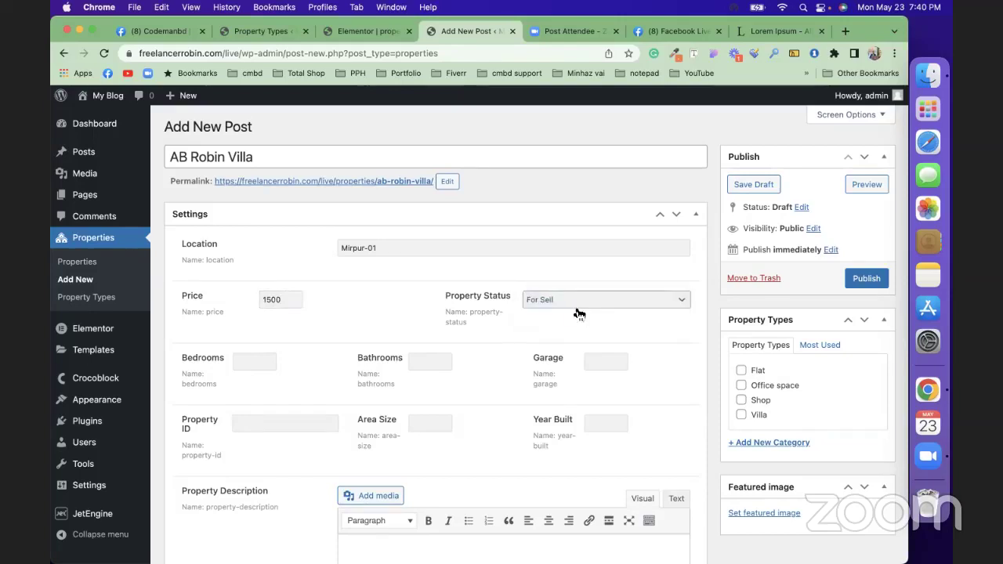
{"action": "left_click", "coordinate": [572, 300]}
{"action": "left_click", "coordinate": [569, 287]}
Set the property's bedrooms to 2, bathrooms to 1 and garage to 0.
{"action": "left_click", "coordinate": [253, 362]}
{"action": "type", "text": "2"}
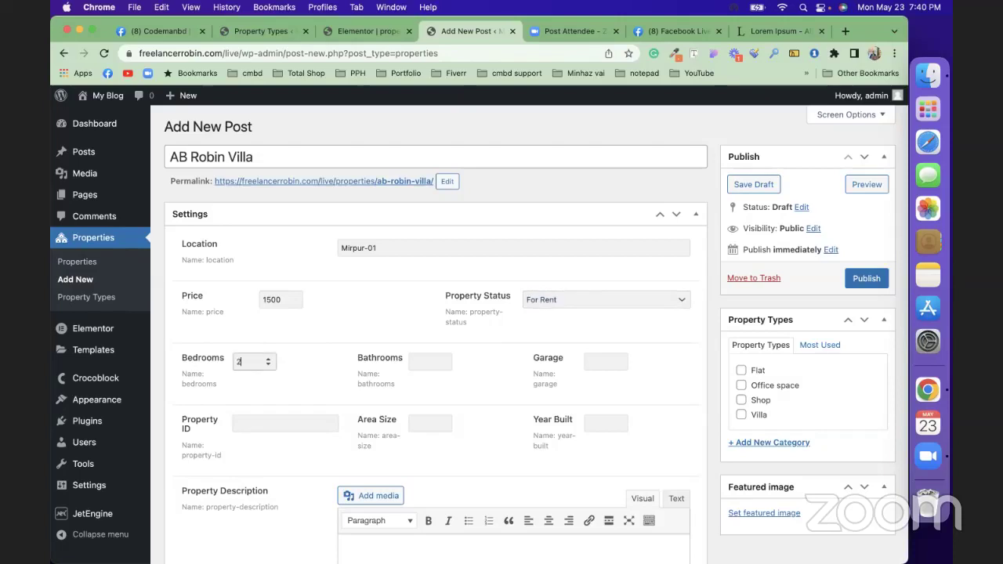
{"action": "left_click", "coordinate": [430, 365]}
{"action": "type", "text": "1"}
{"action": "left_click", "coordinate": [608, 364]}
{"action": "scroll", "coordinate": [316, 372], "scroll_direction": "down", "scroll_amount": 2}
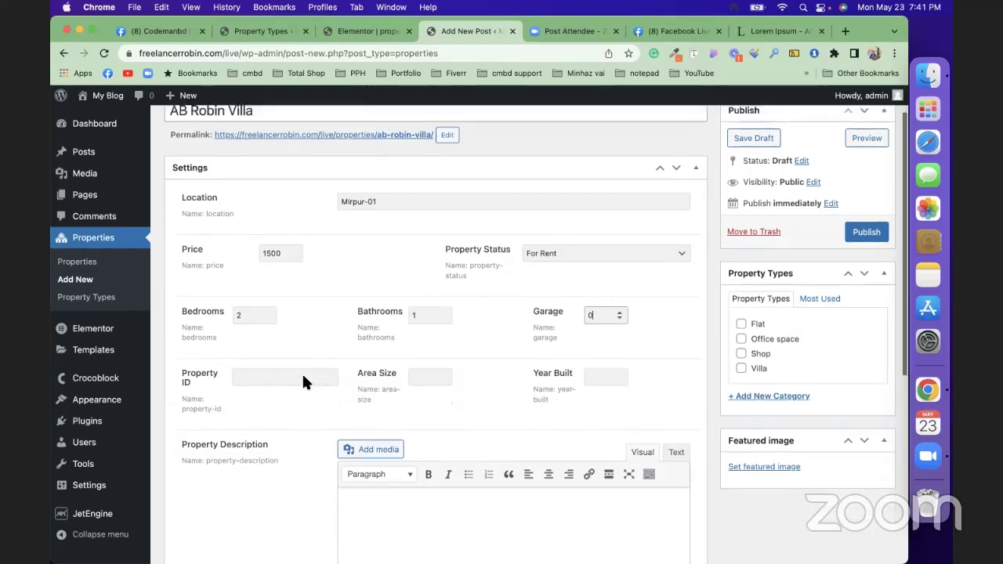
Enter CMBD-02 as the property ID, 1050 as the area size and 2020 as the year built.
{"action": "left_click", "coordinate": [265, 333]}
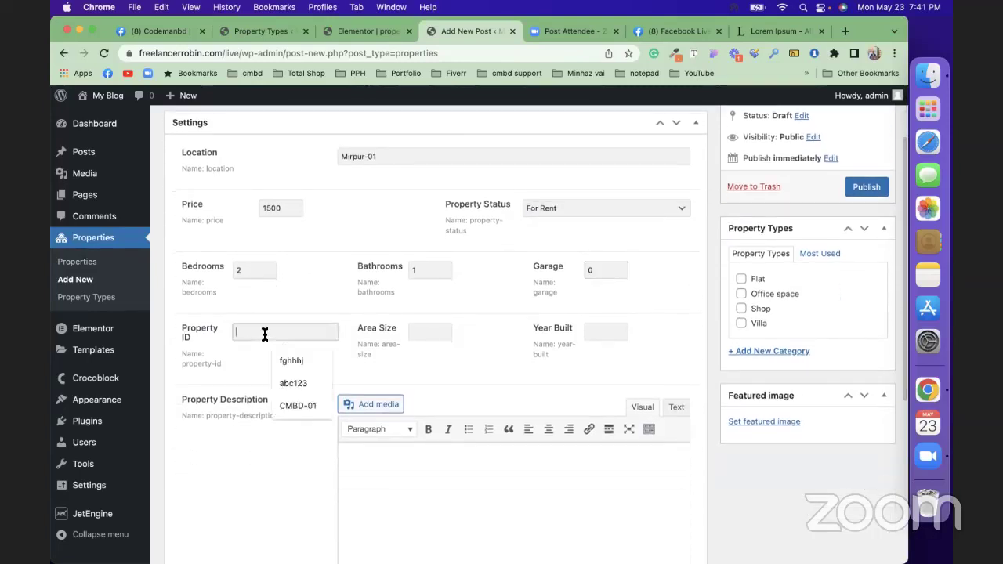
{"action": "left_click", "coordinate": [303, 401]}
{"action": "key", "text": "BackSpace"}
{"action": "type", "text": "2"}
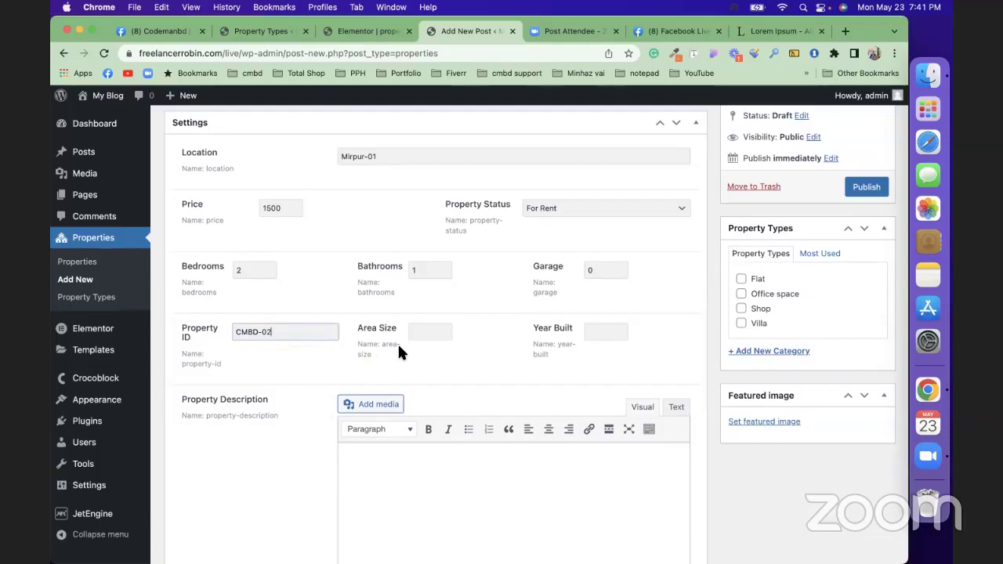
{"action": "left_click", "coordinate": [431, 333]}
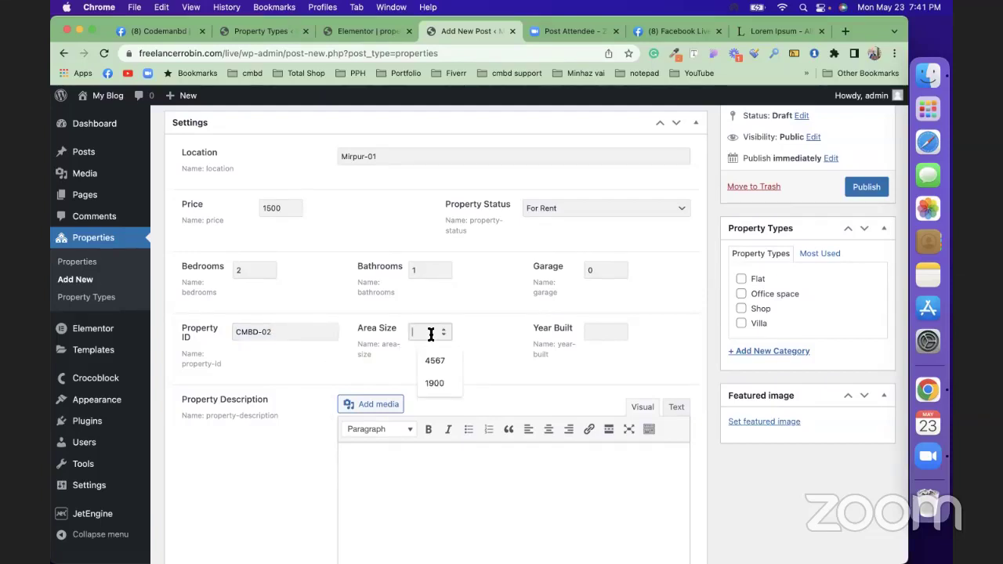
{"action": "type", "text": "1050"}
{"action": "left_click", "coordinate": [591, 331]}
{"action": "type", "text": "20"}
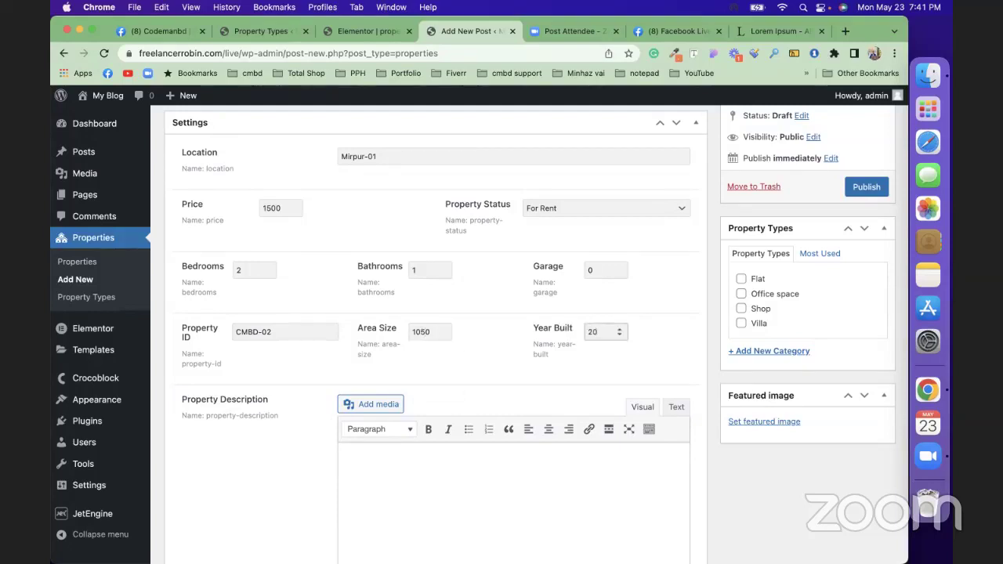
{"action": "type", "text": "20"}
Copy the first "Where does it come from?" paragraph from lipsum.com into the new post's property description.
{"action": "left_click", "coordinate": [742, 29]}
{"action": "scroll", "coordinate": [173, 231], "scroll_direction": "down", "scroll_amount": 4}
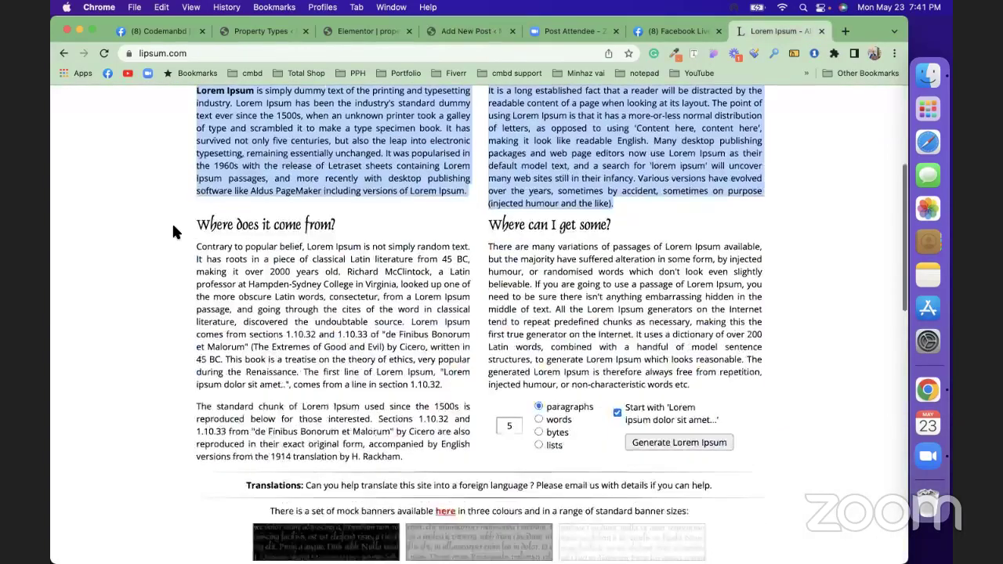
{"action": "left_click", "coordinate": [190, 217]}
{"action": "left_click_drag", "start_coordinate": [410, 319], "coordinate": [390, 305]}
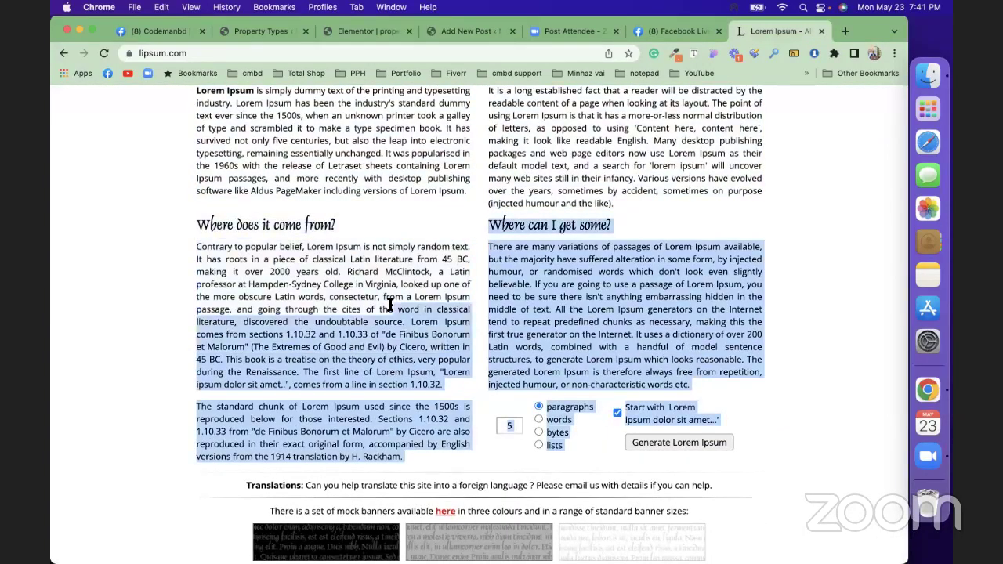
{"action": "left_click", "coordinate": [391, 306]}
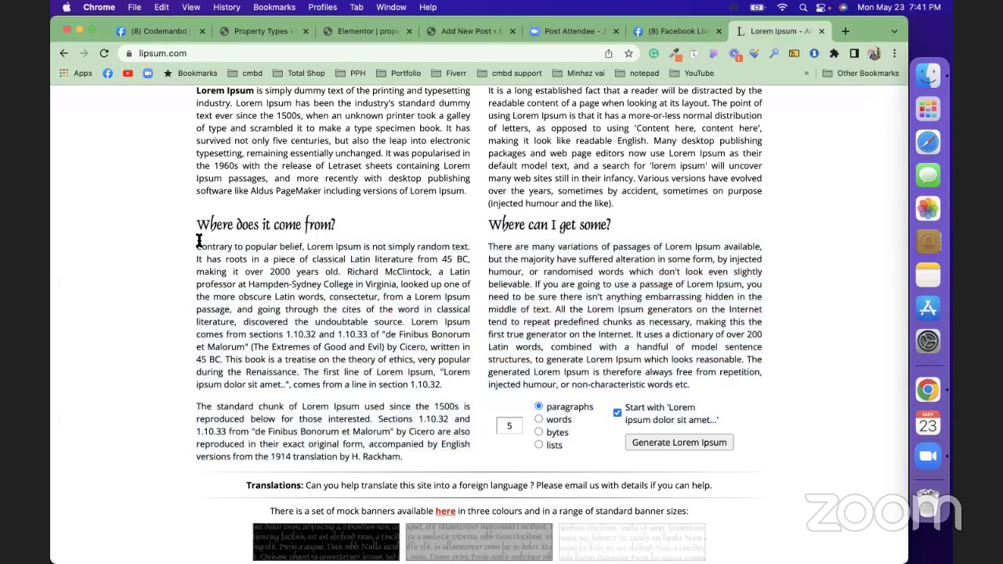
{"action": "left_click_drag", "start_coordinate": [199, 242], "coordinate": [443, 384]}
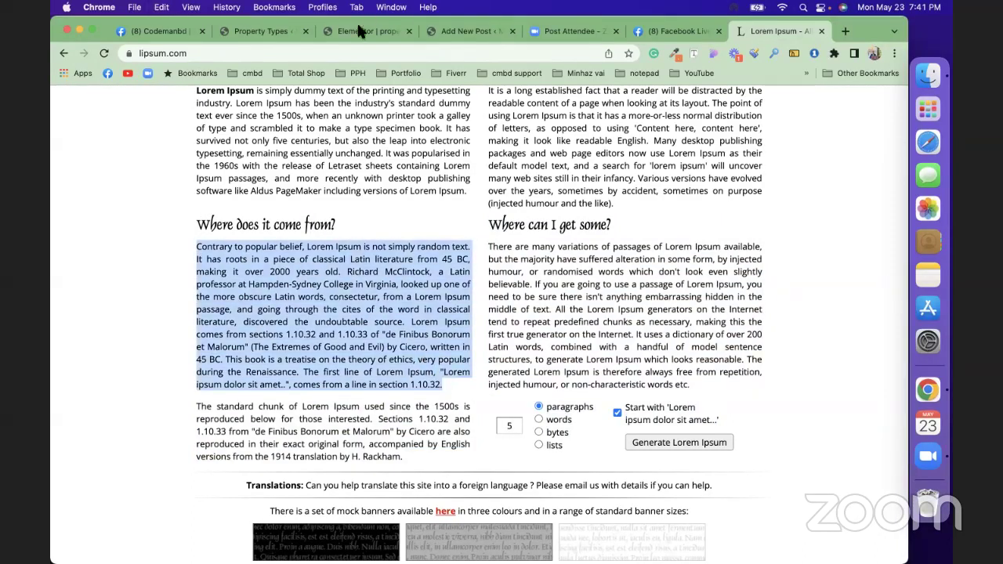
{"action": "left_click", "coordinate": [273, 35]}
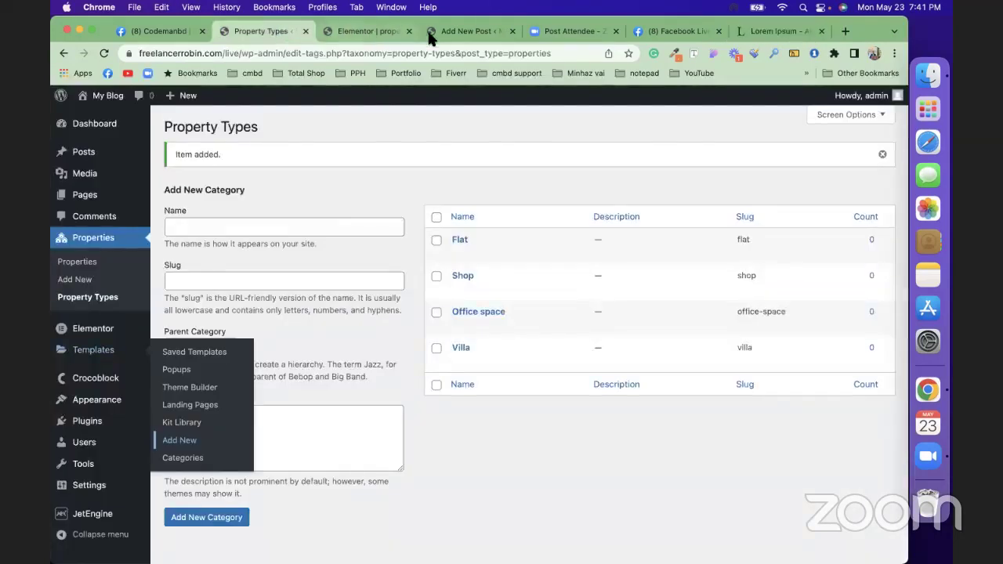
{"action": "left_click", "coordinate": [366, 31]}
{"action": "left_click", "coordinate": [467, 32]}
{"action": "left_click", "coordinate": [408, 466]}
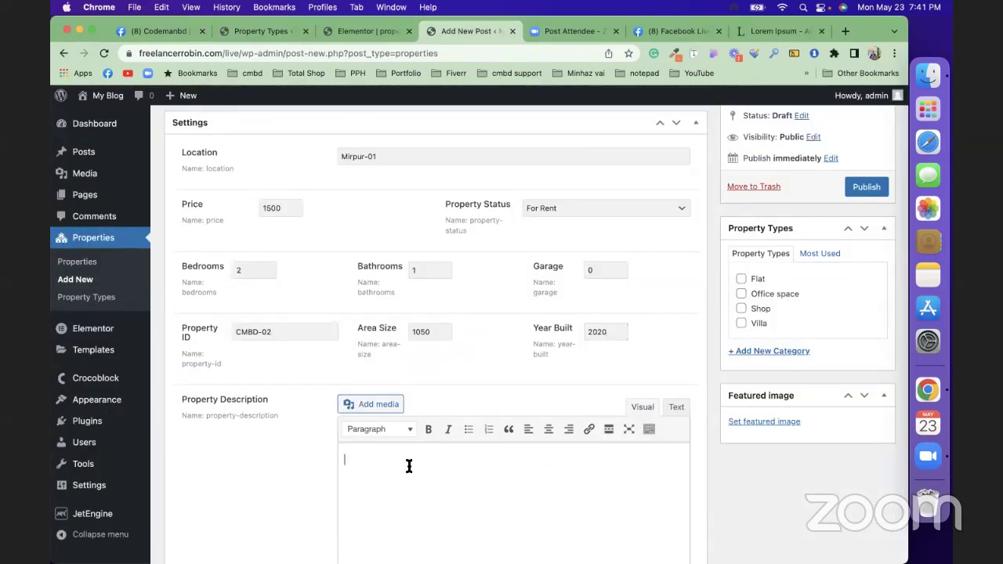
{"action": "key", "text": "super+v"}
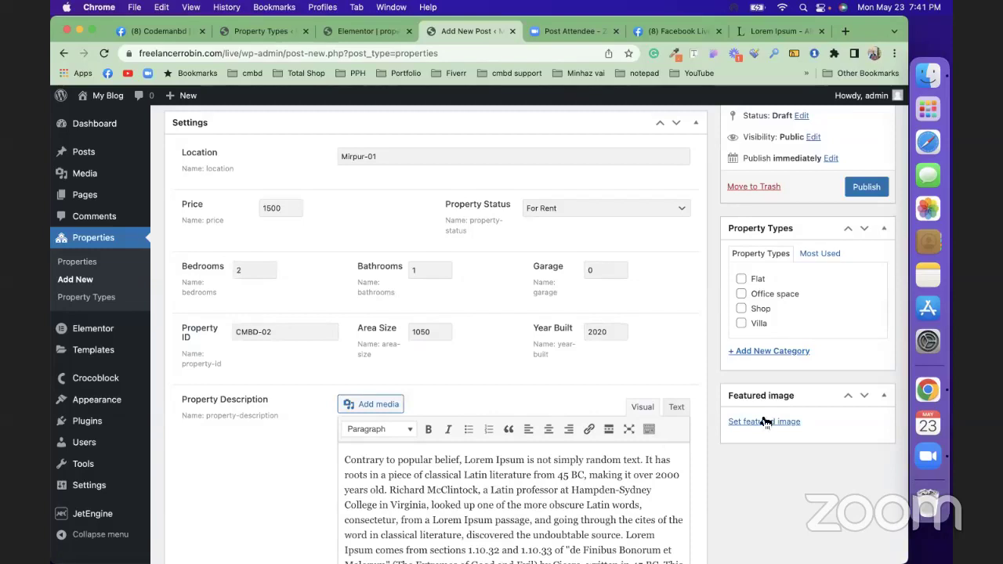
Assign the Flat property type and set the daytime white house exterior as the featured image.
{"action": "left_click", "coordinate": [741, 278]}
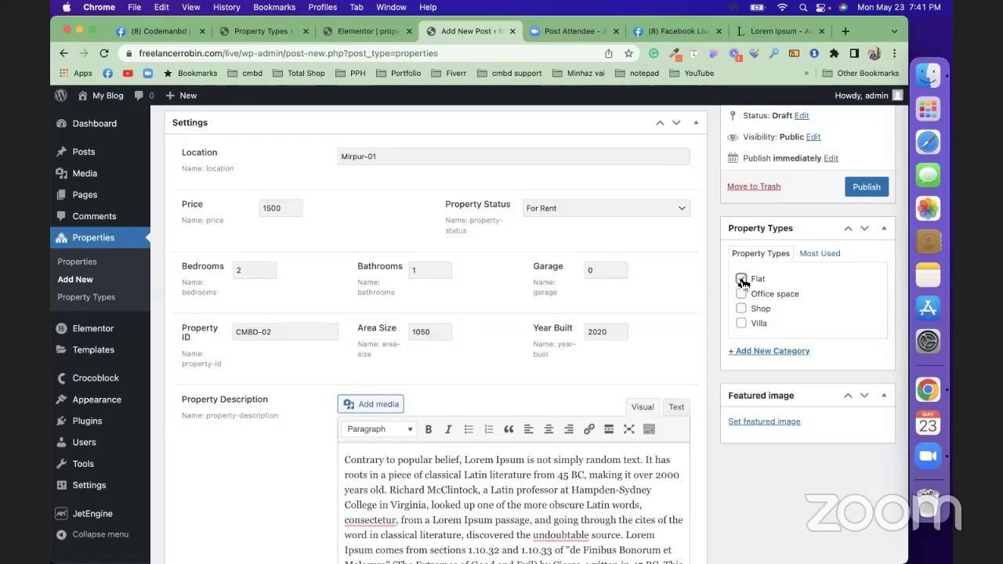
{"action": "left_click", "coordinate": [768, 423]}
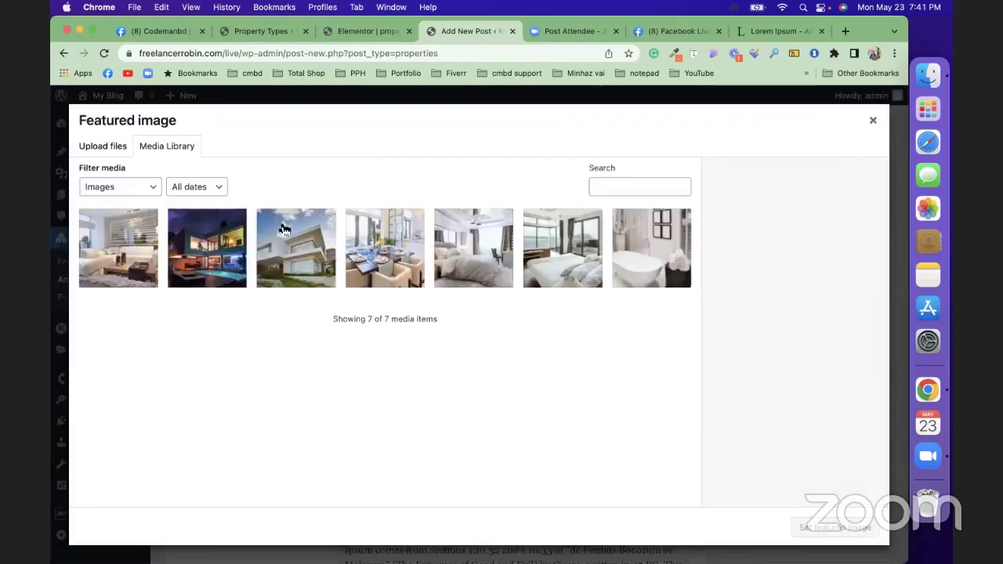
{"action": "left_click", "coordinate": [290, 241]}
{"action": "left_click", "coordinate": [837, 527]}
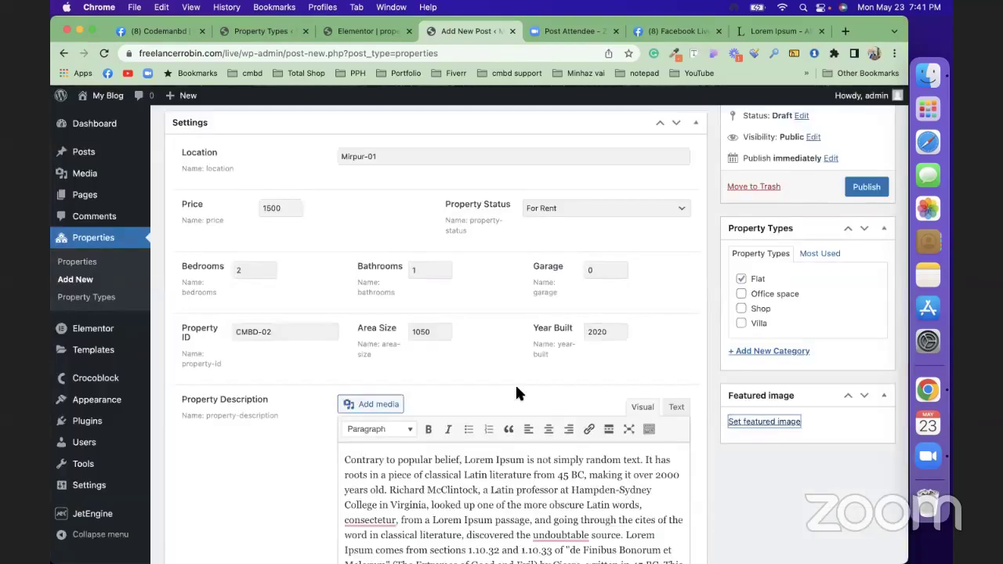
Fill the property gallery with every media library image except the daytime white house exterior.
{"action": "scroll", "coordinate": [515, 384], "scroll_direction": "down", "scroll_amount": 1}
{"action": "scroll", "coordinate": [515, 383], "scroll_direction": "down", "scroll_amount": 5}
{"action": "left_click", "coordinate": [388, 470]}
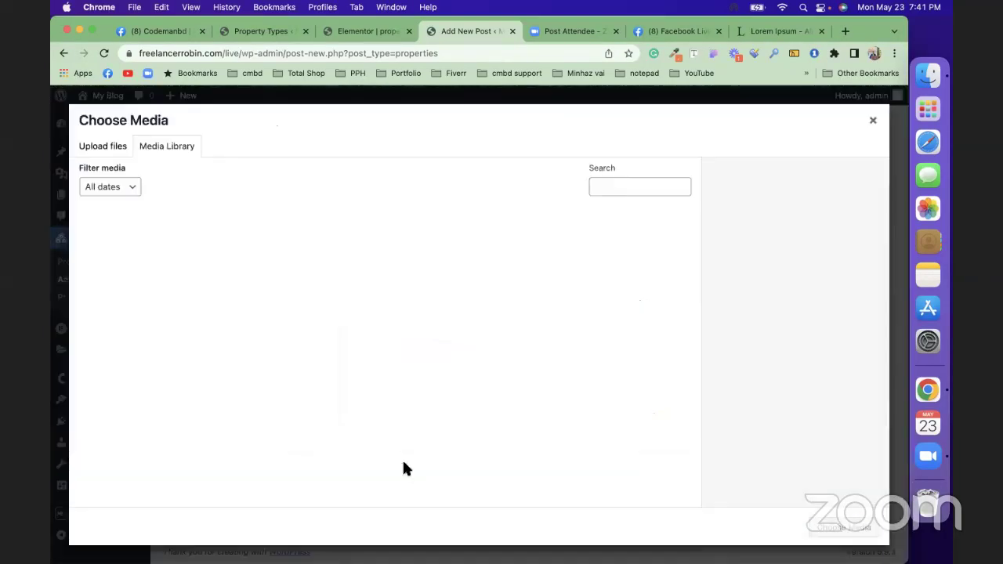
{"action": "left_click", "coordinate": [118, 248]}
{"action": "left_click", "coordinate": [208, 247]}
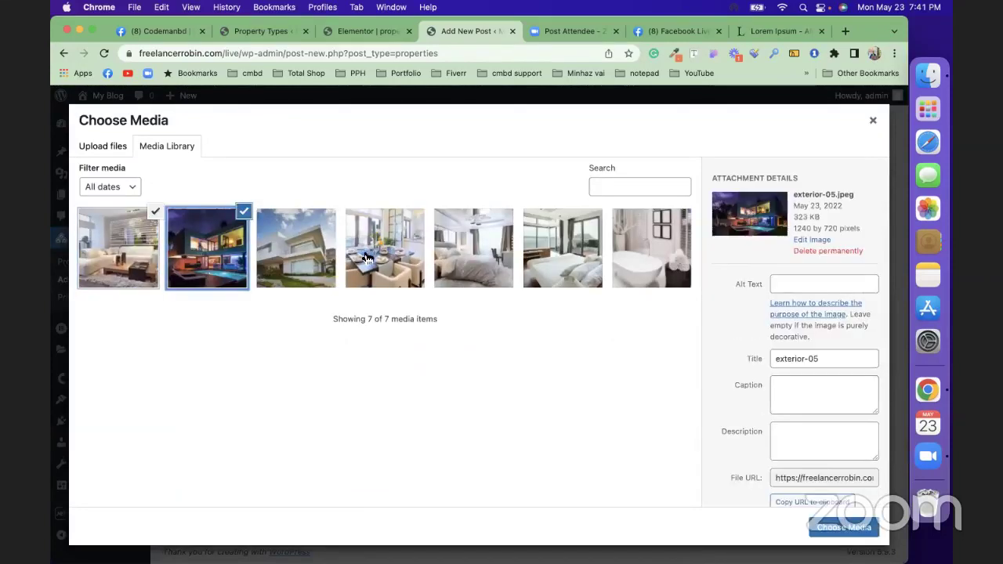
{"action": "left_click", "coordinate": [394, 264]}
{"action": "left_click", "coordinate": [487, 270]}
{"action": "left_click", "coordinate": [563, 263]}
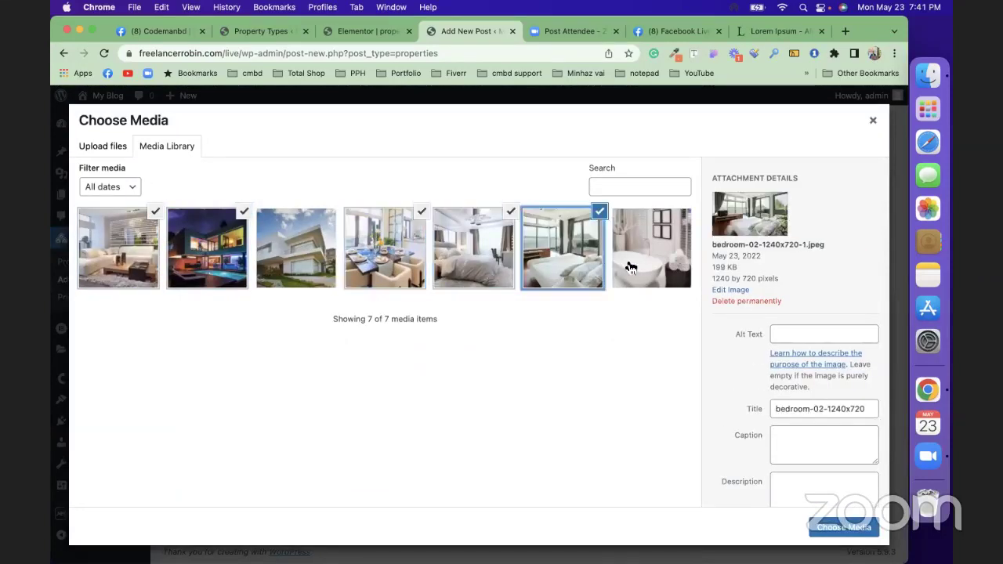
{"action": "left_click", "coordinate": [631, 270]}
{"action": "left_click", "coordinate": [842, 528]}
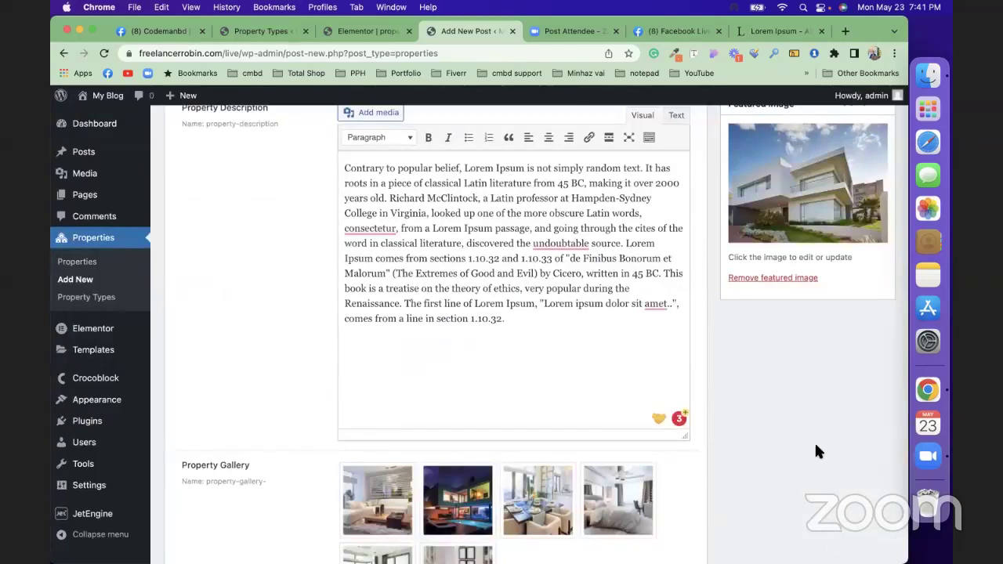
Publish the AB Robin Villa property post.
{"action": "scroll", "coordinate": [815, 450], "scroll_direction": "up", "scroll_amount": 3}
{"action": "scroll", "coordinate": [816, 446], "scroll_direction": "up", "scroll_amount": 5}
{"action": "left_click", "coordinate": [862, 276]}
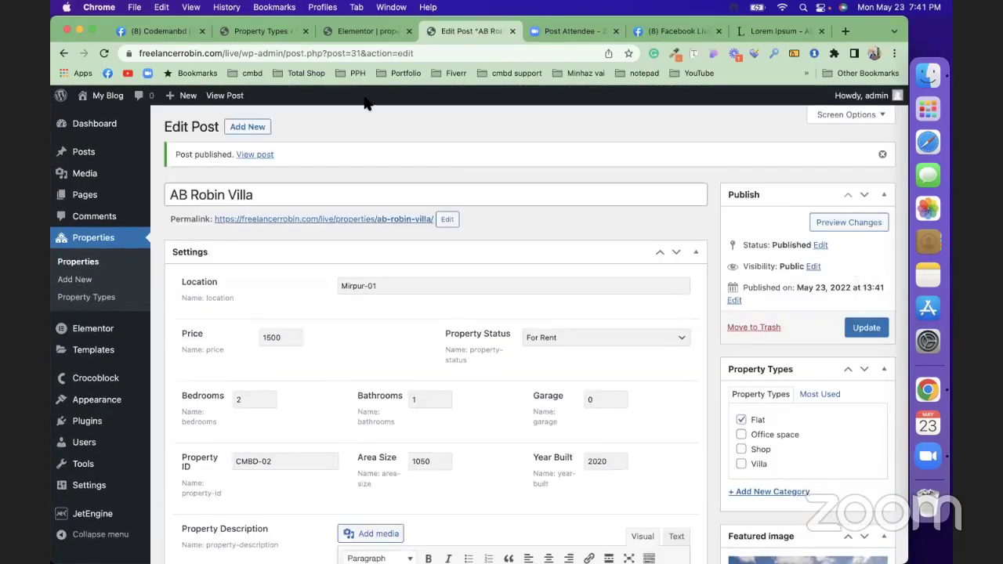
View the live AB Robin Villa page and check its header details, feature bar, description and gallery.
{"action": "left_click", "coordinate": [252, 156]}
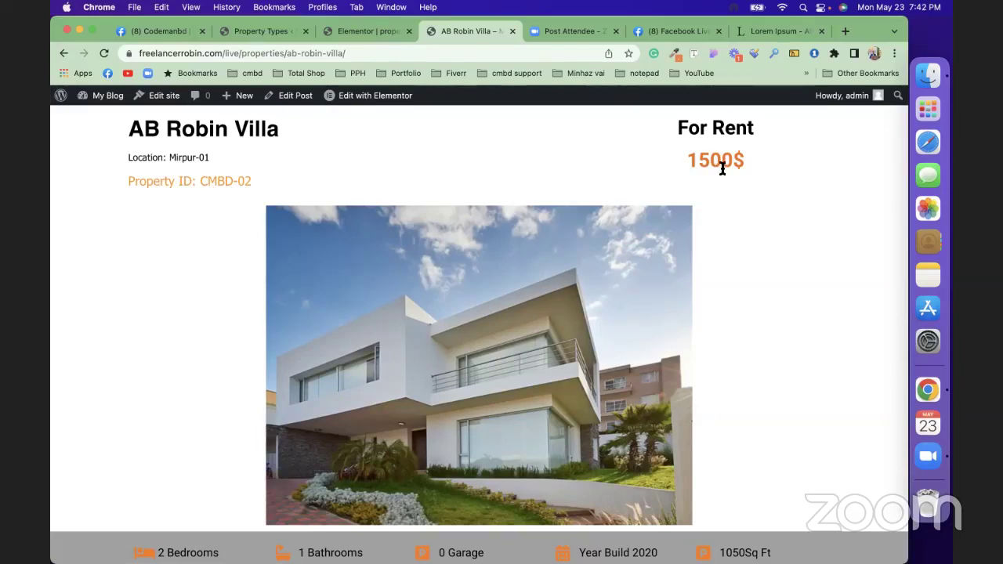
{"action": "scroll", "coordinate": [722, 169], "scroll_direction": "down", "scroll_amount": 3}
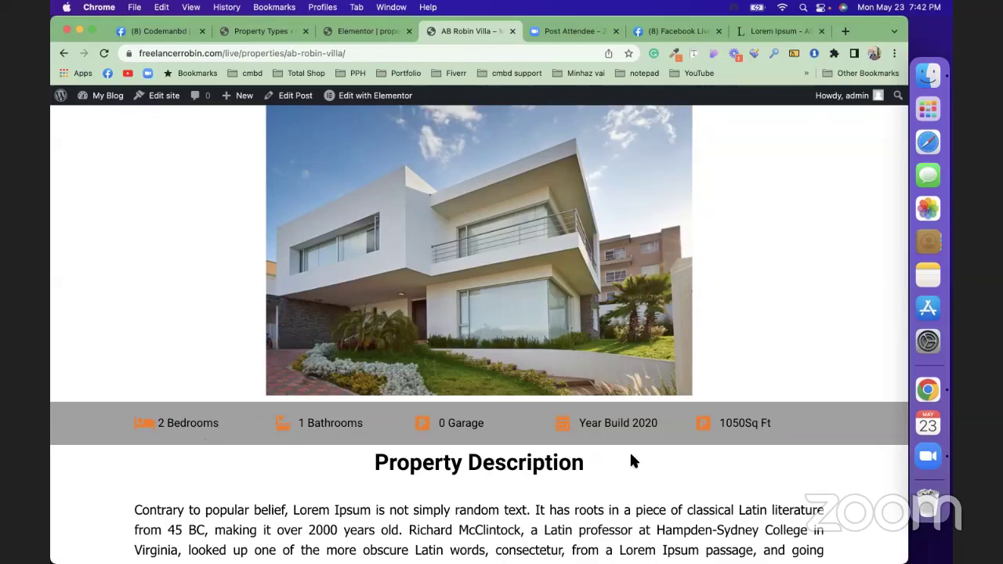
{"action": "scroll", "coordinate": [632, 460], "scroll_direction": "down", "scroll_amount": 3}
{"action": "scroll", "coordinate": [478, 329], "scroll_direction": "down", "scroll_amount": 3}
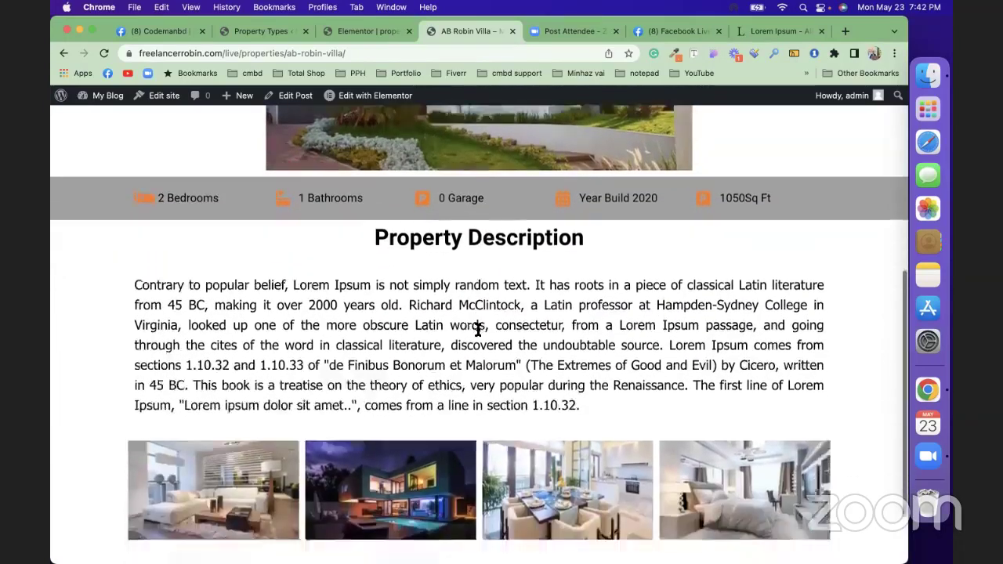
{"action": "scroll", "coordinate": [360, 344], "scroll_direction": "down", "scroll_amount": 2}
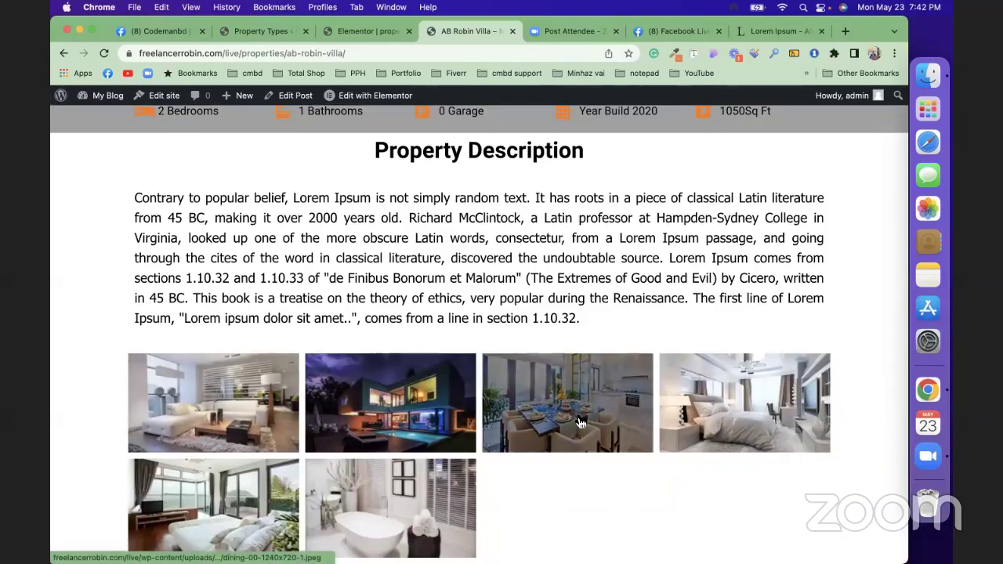
{"action": "scroll", "coordinate": [580, 423], "scroll_direction": "up", "scroll_amount": 10}
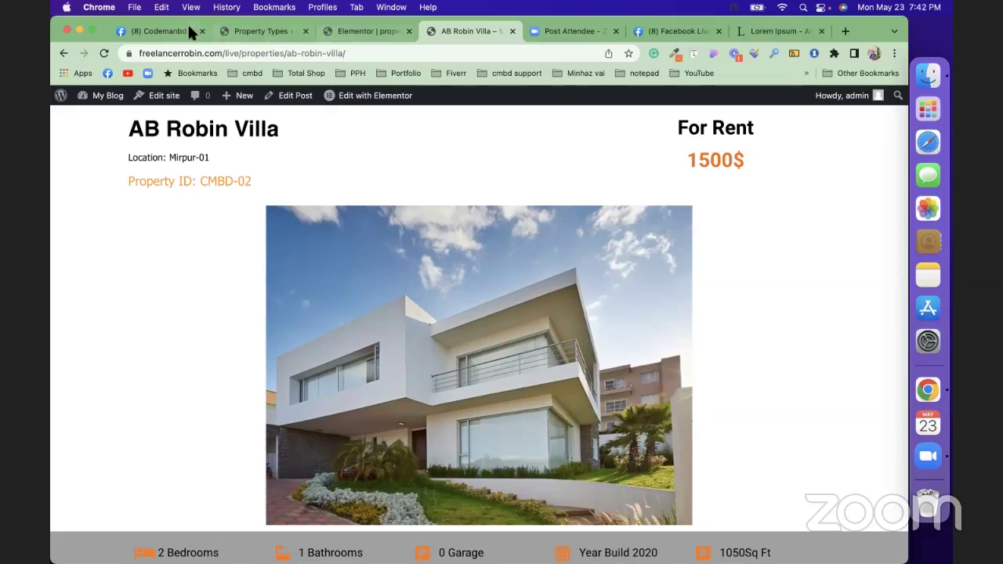
Start a new JetEngine custom post type in the WordPress admin and name it Blog.
{"action": "left_click", "coordinate": [235, 32]}
{"action": "scroll", "coordinate": [85, 409], "scroll_direction": "down", "scroll_amount": 1}
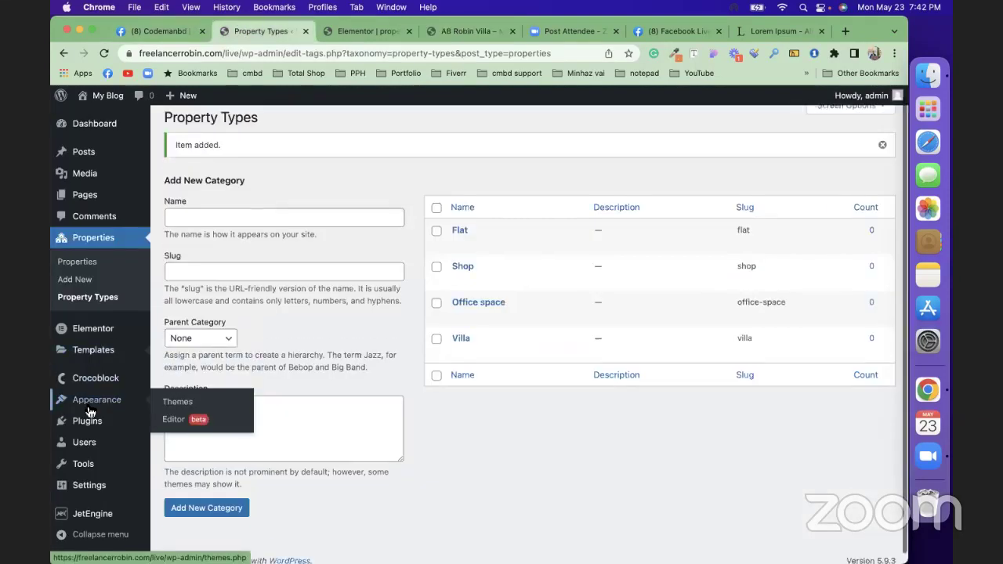
{"action": "mouse_move", "coordinate": [102, 511]}
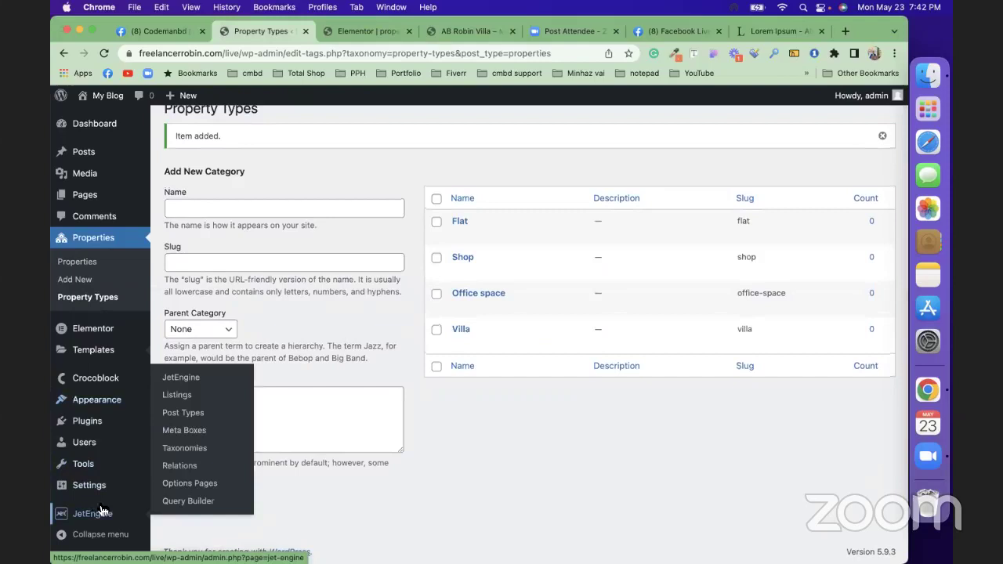
{"action": "left_click", "coordinate": [190, 416]}
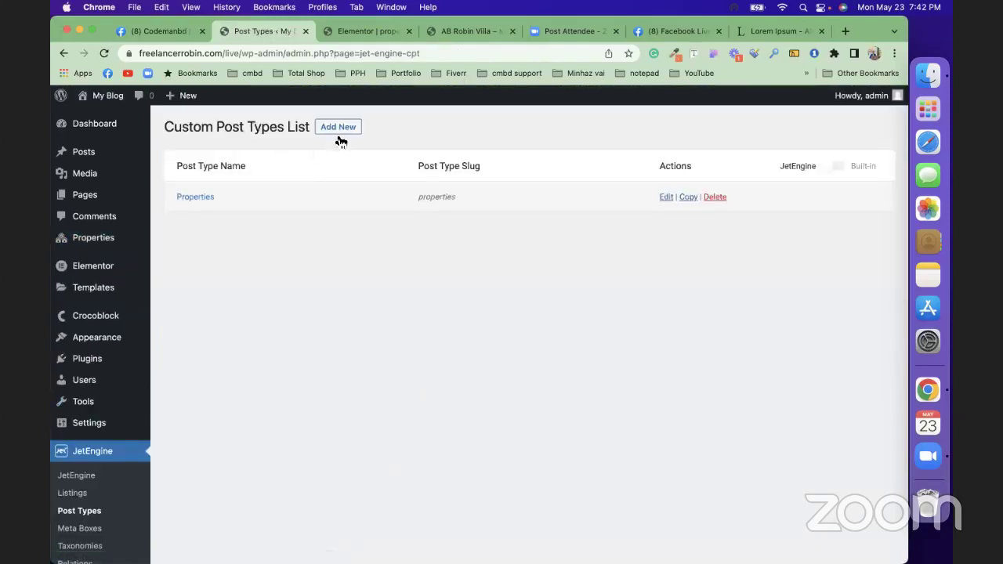
{"action": "left_click", "coordinate": [339, 133]}
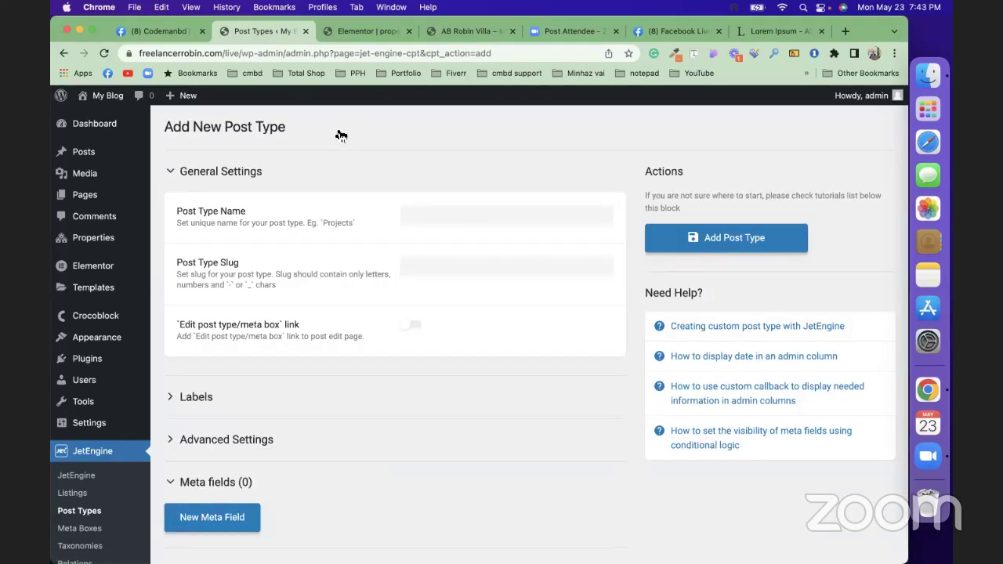
{"action": "left_click", "coordinate": [442, 216]}
{"action": "type", "text": "B"}
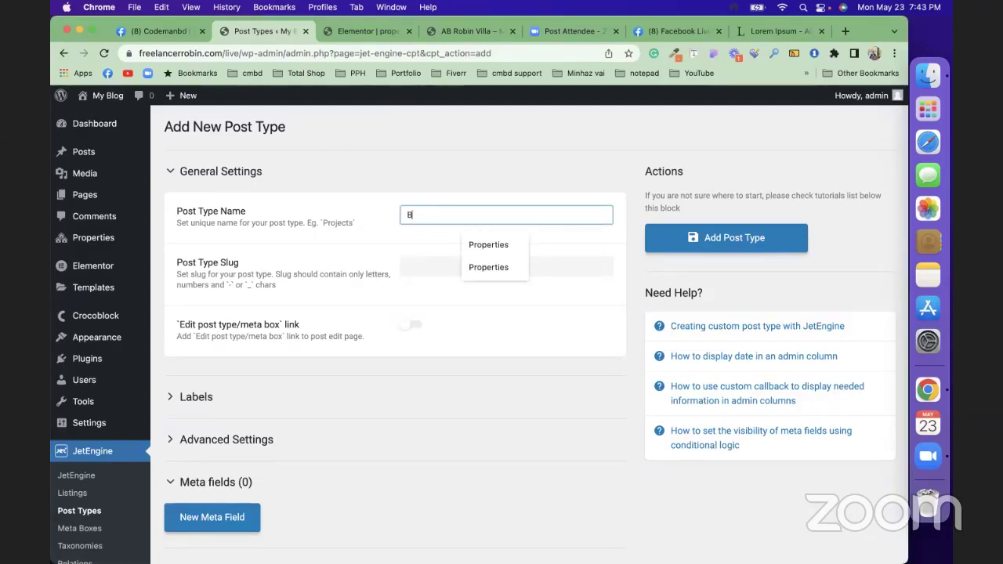
{"action": "type", "text": "log"}
{"action": "mouse_move", "coordinate": [75, 159]}
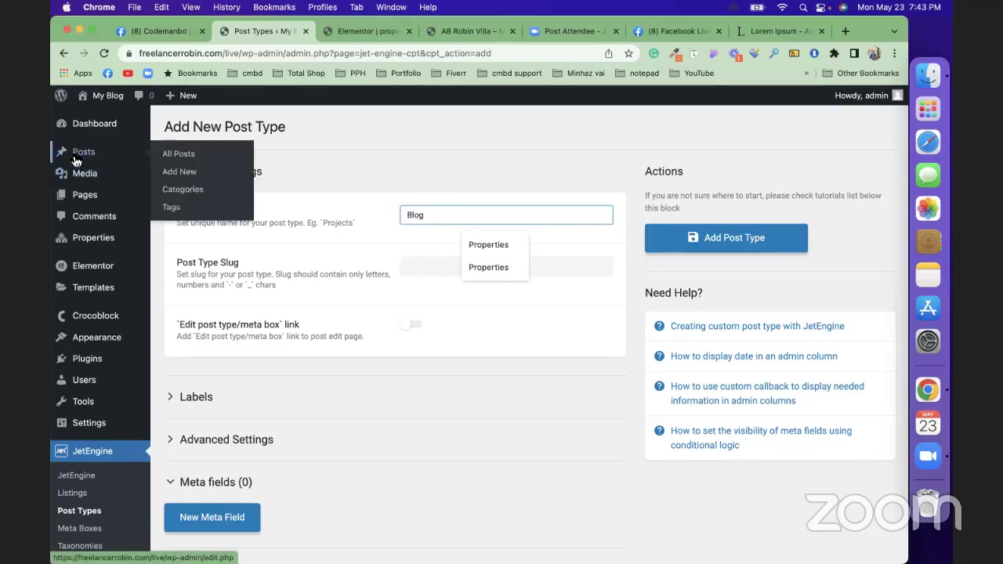
{"action": "left_click", "coordinate": [444, 184]}
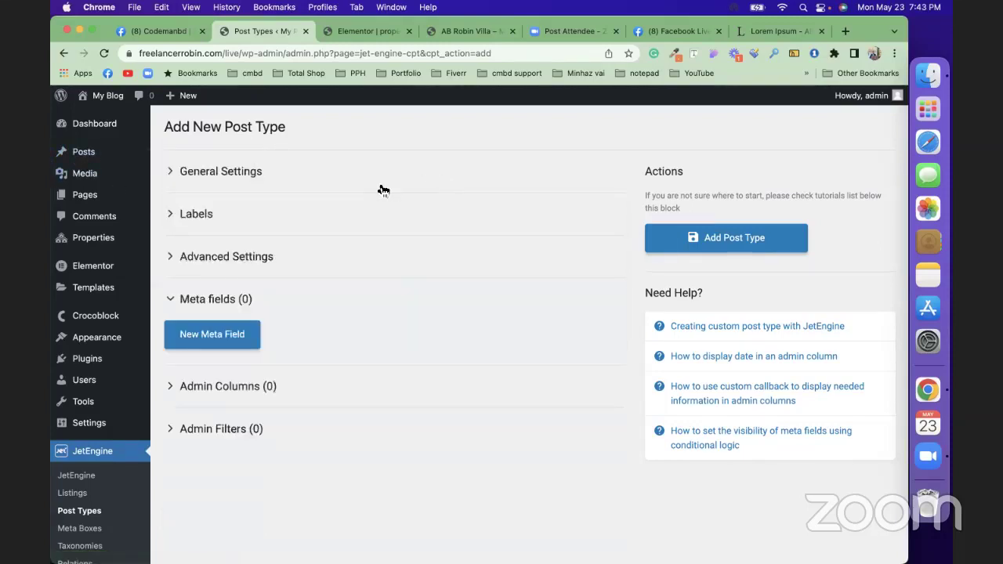
{"action": "left_click", "coordinate": [381, 184]}
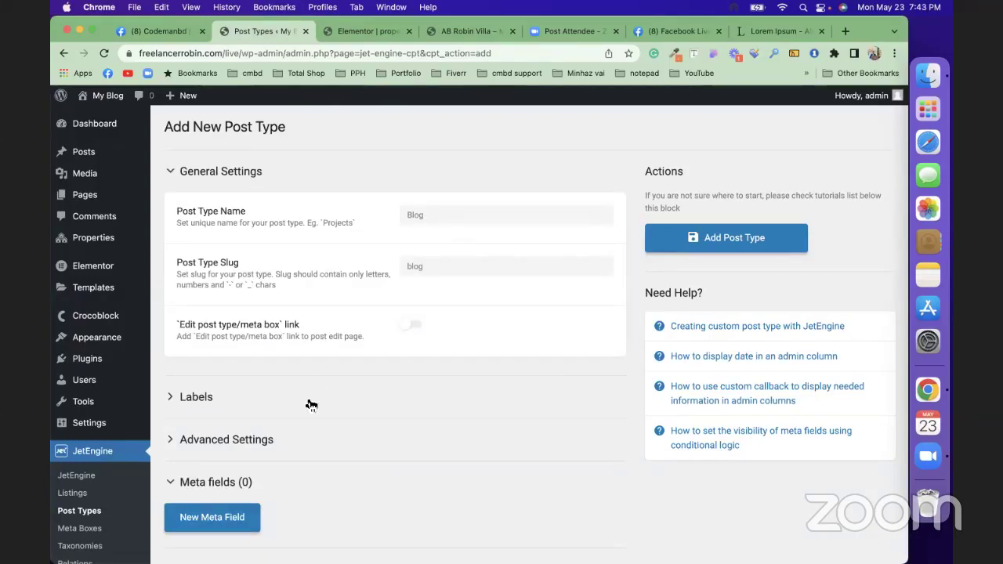
Set the Blog post type's menu icon to dashicons-welcome-write-blog in its advanced settings.
{"action": "left_click", "coordinate": [309, 440]}
{"action": "scroll", "coordinate": [438, 441], "scroll_direction": "down", "scroll_amount": 12}
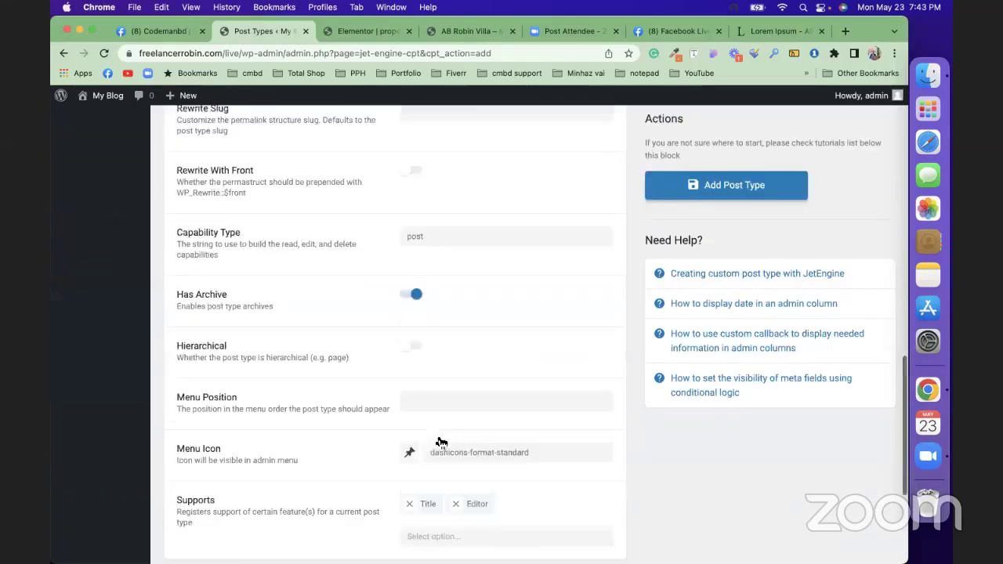
{"action": "left_click", "coordinate": [409, 309]}
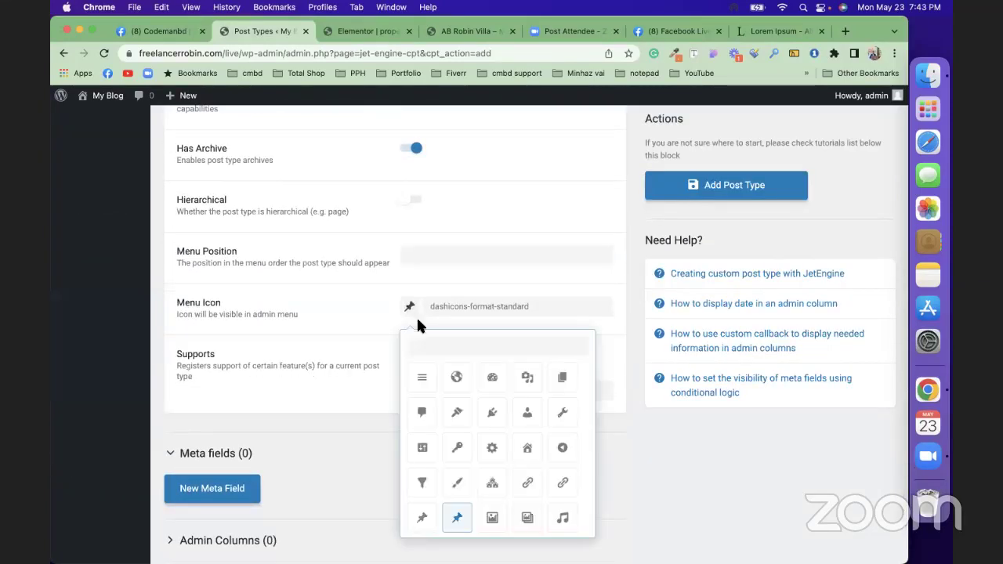
{"action": "left_click", "coordinate": [447, 343]}
{"action": "type", "text": "blo"}
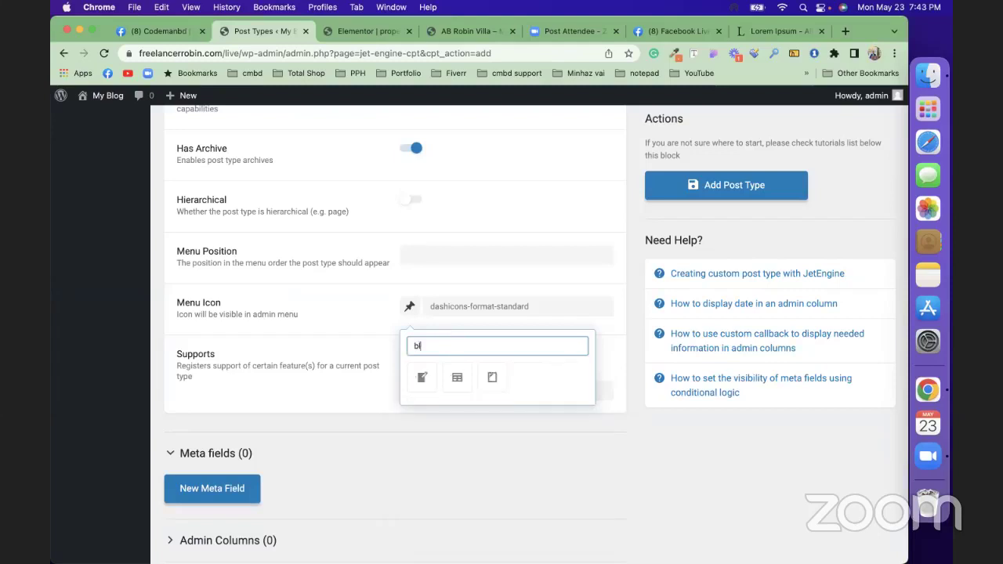
{"action": "left_click", "coordinate": [422, 378]}
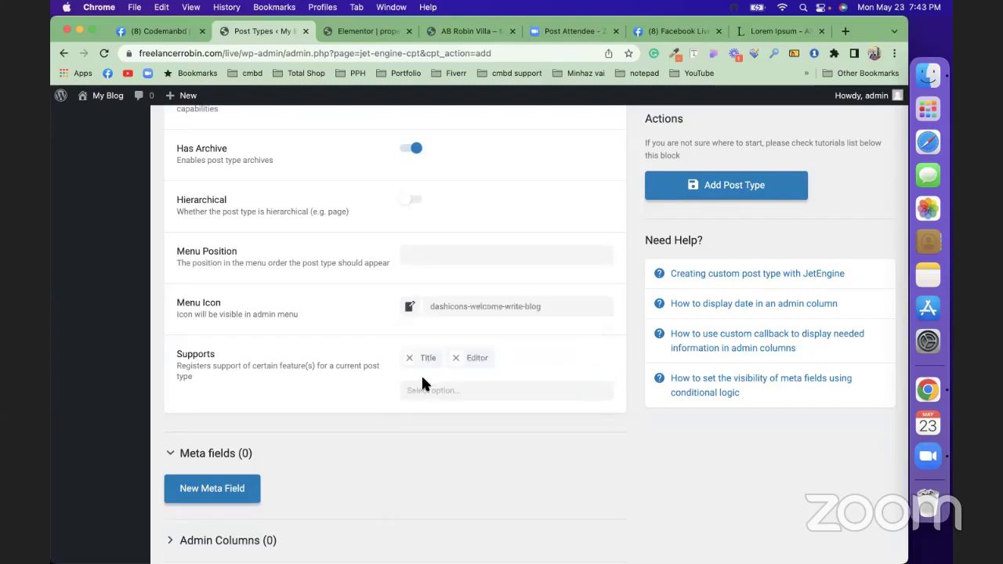
Remove Editor from the Blog post type's supported features and add the post type.
{"action": "left_click", "coordinate": [454, 358]}
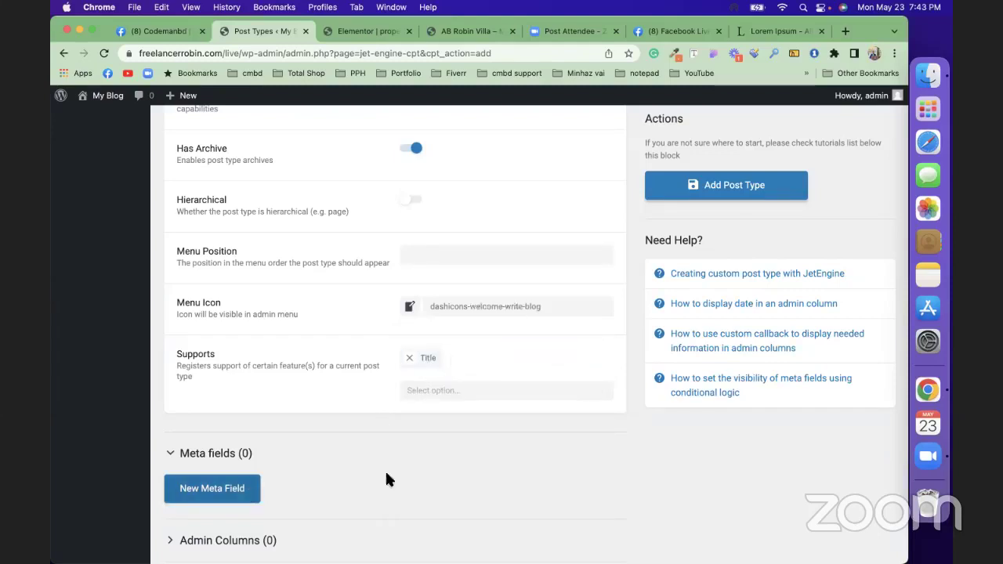
{"action": "left_click", "coordinate": [724, 192]}
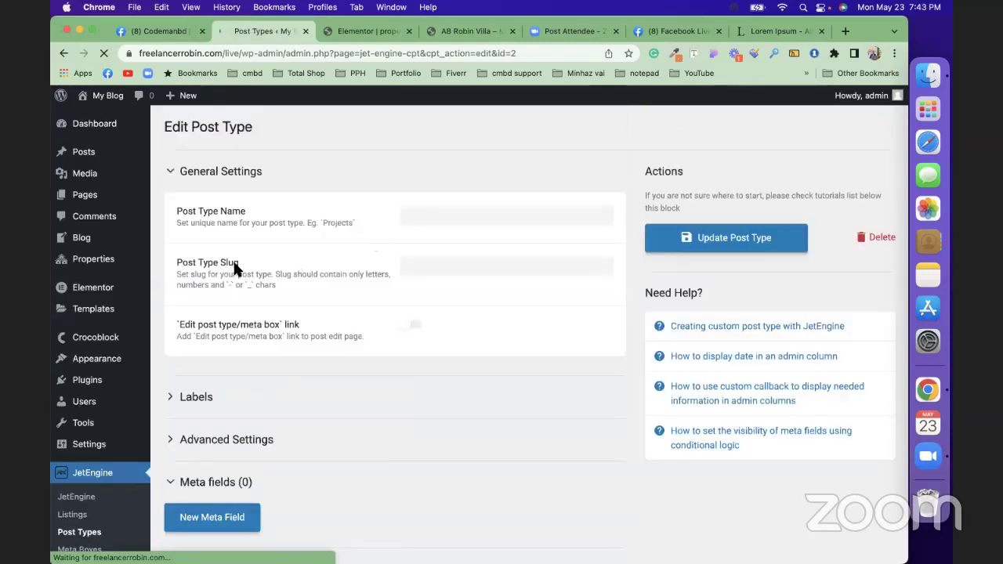
{"action": "mouse_move", "coordinate": [92, 243]}
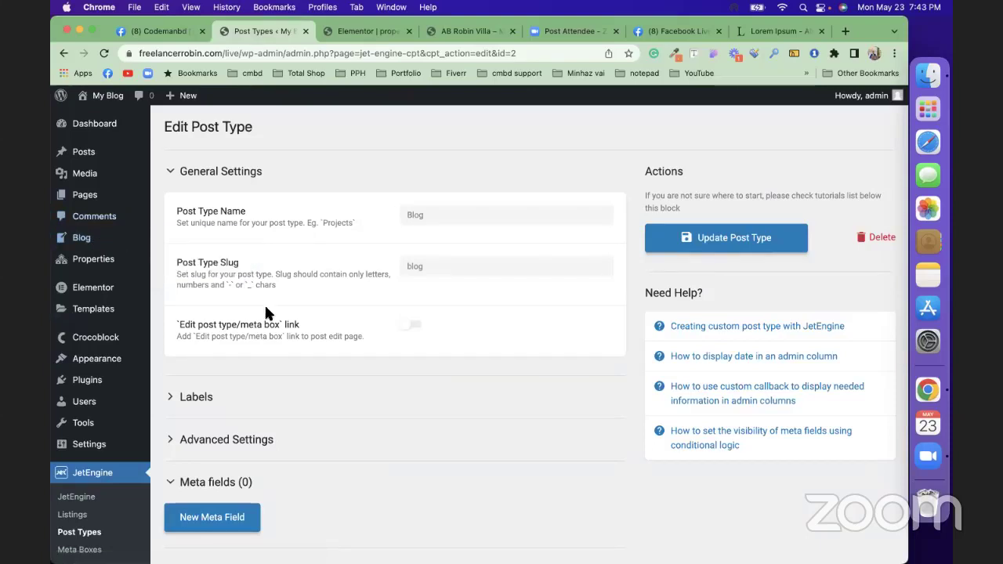
Add a meta field labelled Date to the Blog post type, with Date as its field type.
{"action": "scroll", "coordinate": [329, 427], "scroll_direction": "down", "scroll_amount": 1}
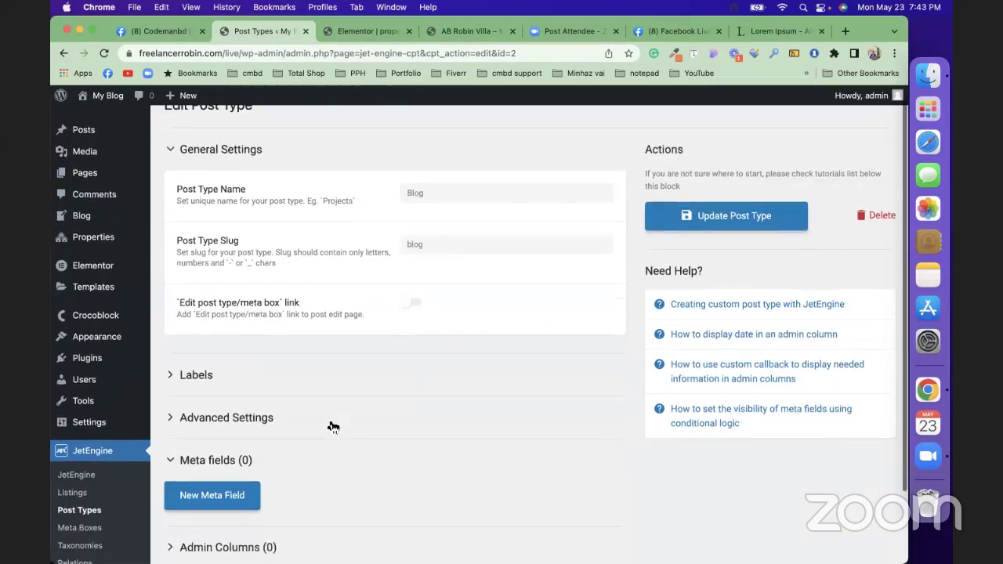
{"action": "left_click", "coordinate": [220, 491]}
{"action": "scroll", "coordinate": [462, 408], "scroll_direction": "down", "scroll_amount": 5}
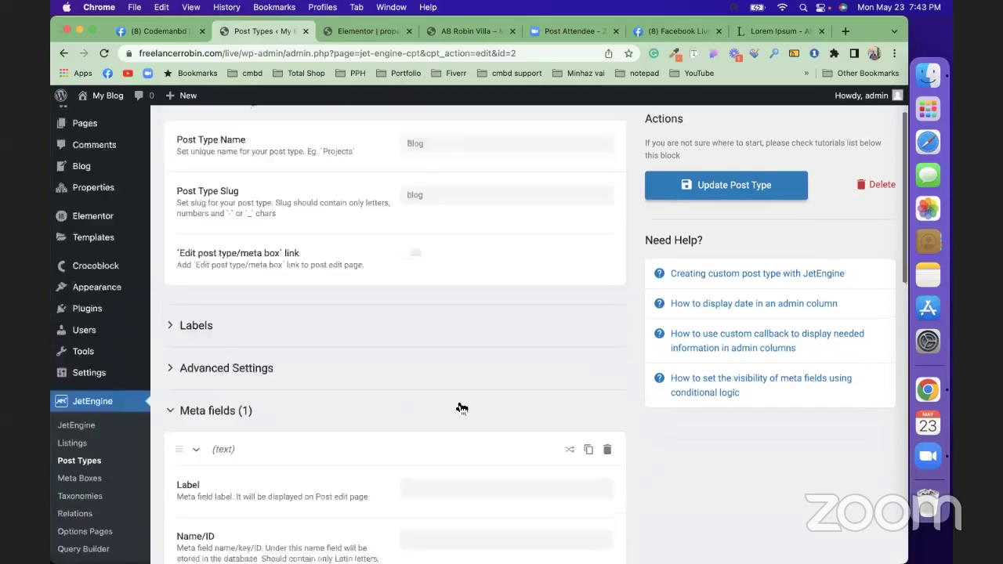
{"action": "left_click", "coordinate": [436, 349]}
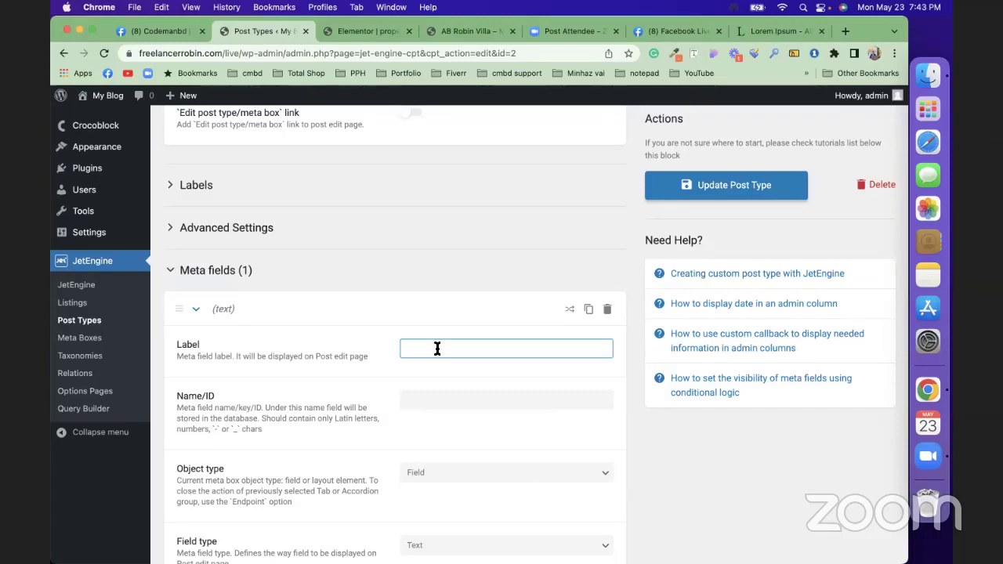
{"action": "type", "text": "Date"}
{"action": "scroll", "coordinate": [470, 470], "scroll_direction": "down", "scroll_amount": 5}
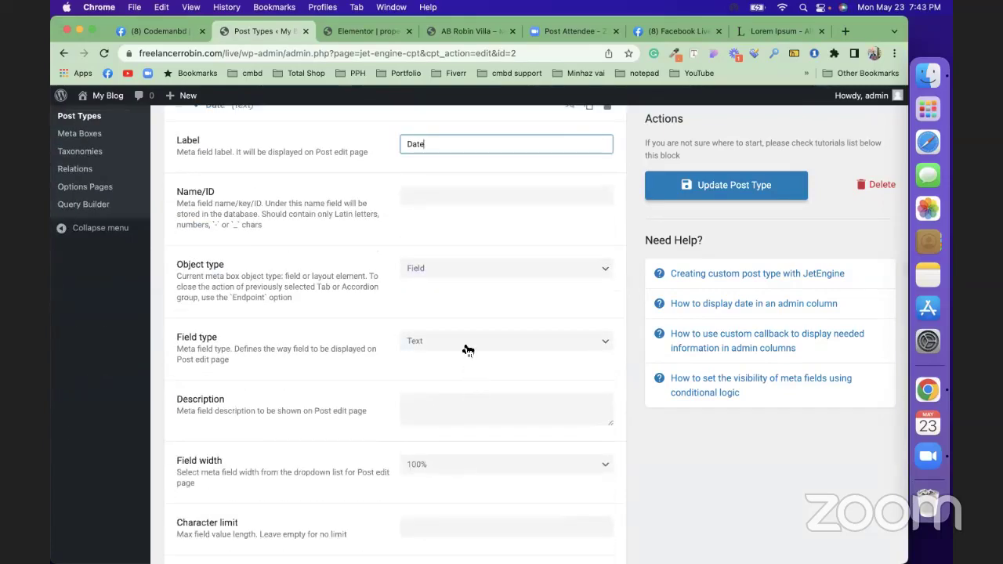
{"action": "left_click", "coordinate": [468, 349]}
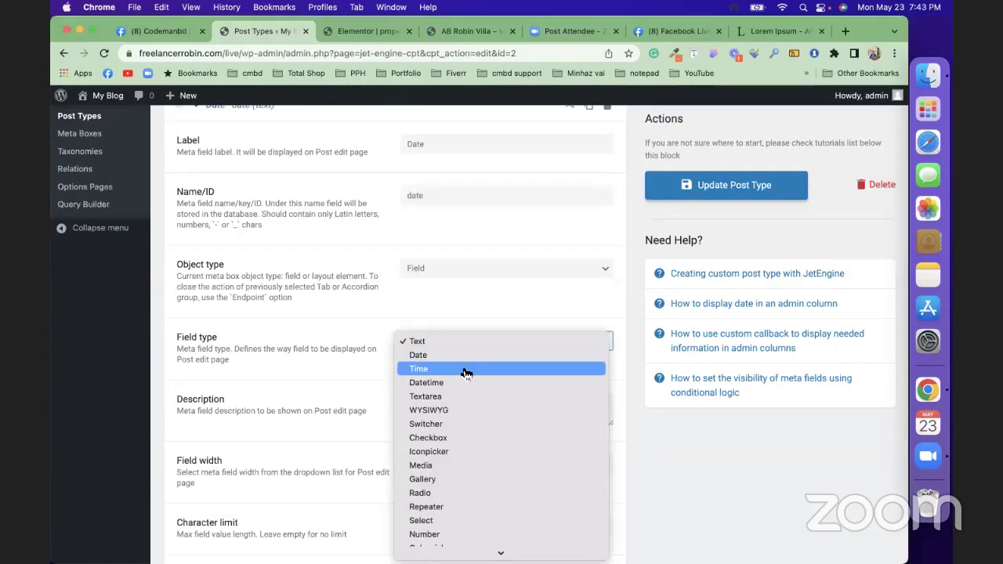
{"action": "left_click", "coordinate": [461, 356]}
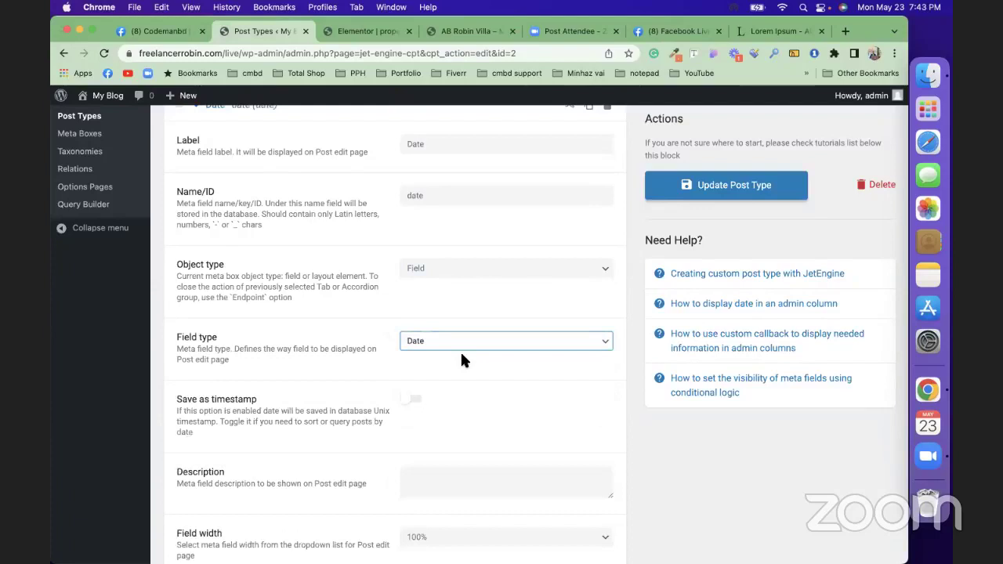
Add a second meta field labelled Description to the Blog post type, with Textarea as its field type.
{"action": "scroll", "coordinate": [462, 361], "scroll_direction": "down", "scroll_amount": 5}
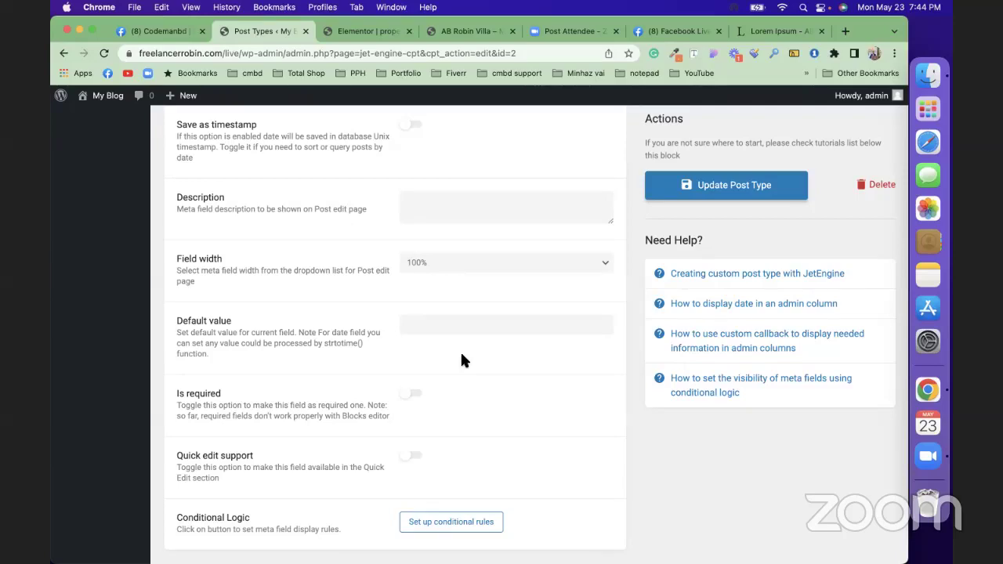
{"action": "scroll", "coordinate": [462, 359], "scroll_direction": "down", "scroll_amount": 3}
{"action": "left_click", "coordinate": [238, 408]}
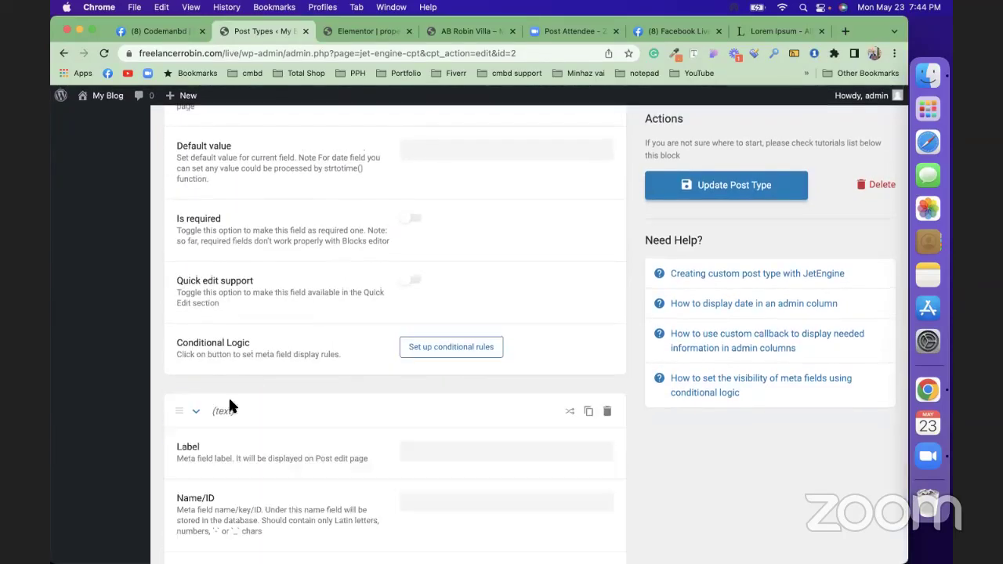
{"action": "scroll", "coordinate": [424, 384], "scroll_direction": "down", "scroll_amount": 5}
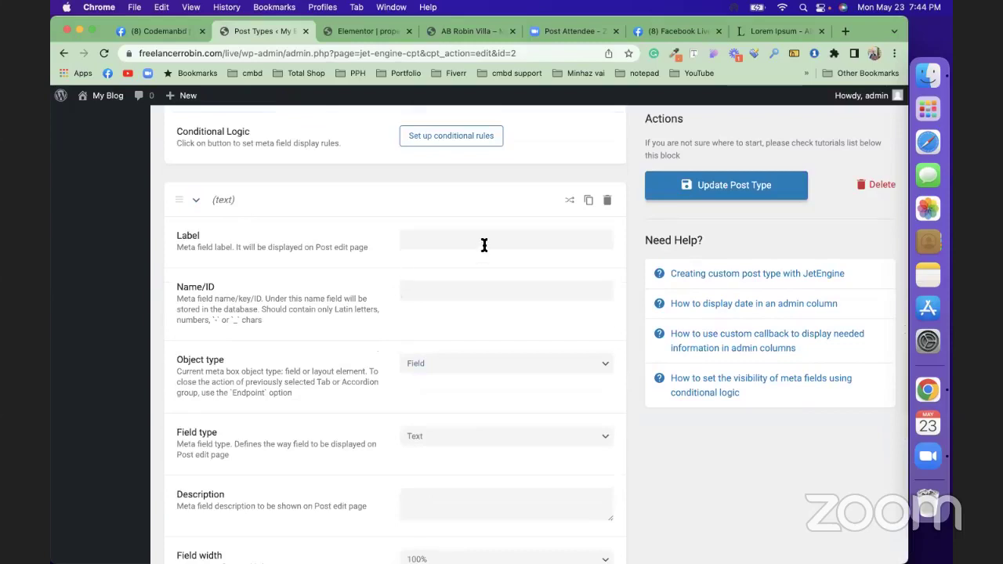
{"action": "left_click", "coordinate": [470, 243]}
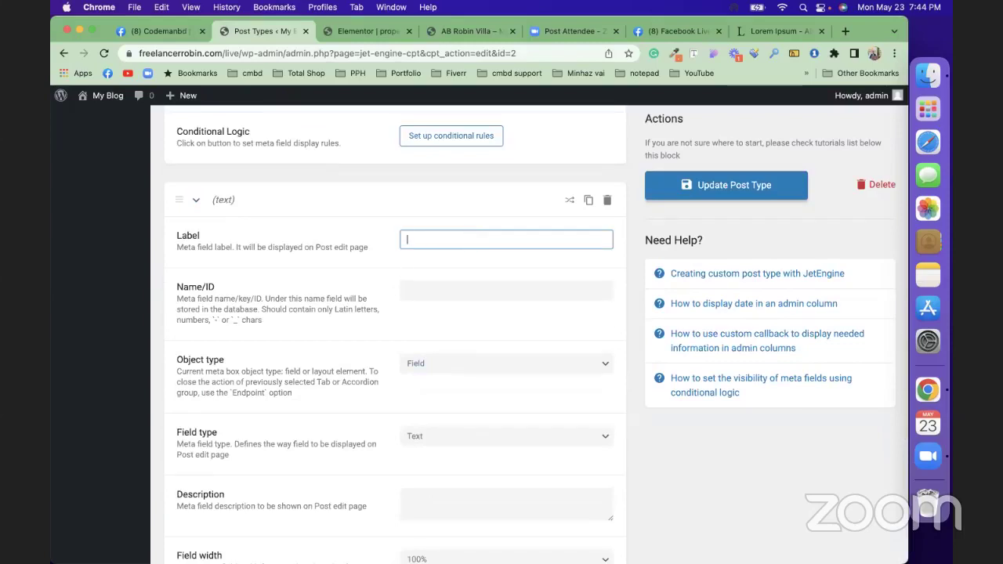
{"action": "type", "text": "Description"}
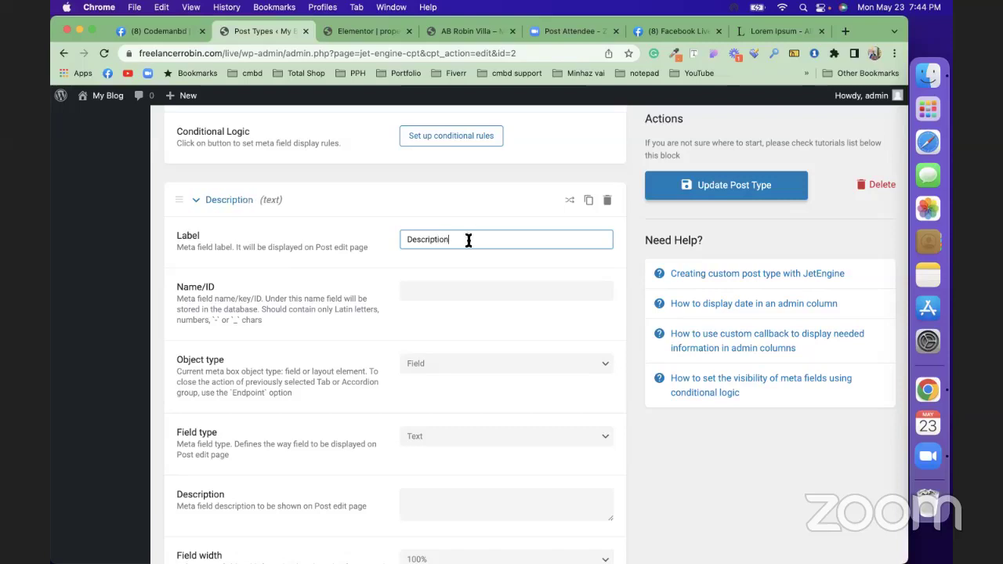
{"action": "left_click", "coordinate": [488, 443]}
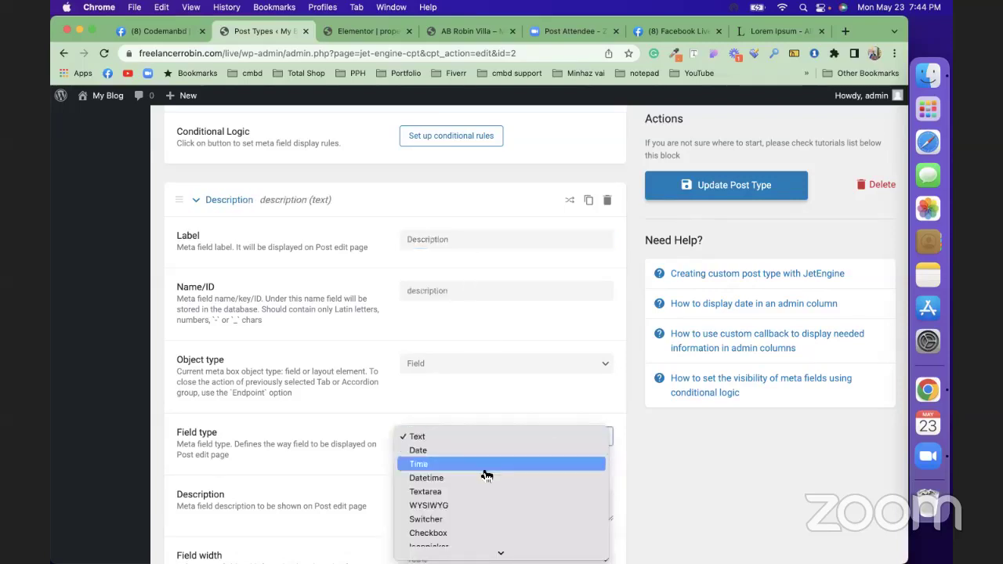
{"action": "left_click", "coordinate": [486, 491]}
{"action": "scroll", "coordinate": [486, 494], "scroll_direction": "down", "scroll_amount": 1}
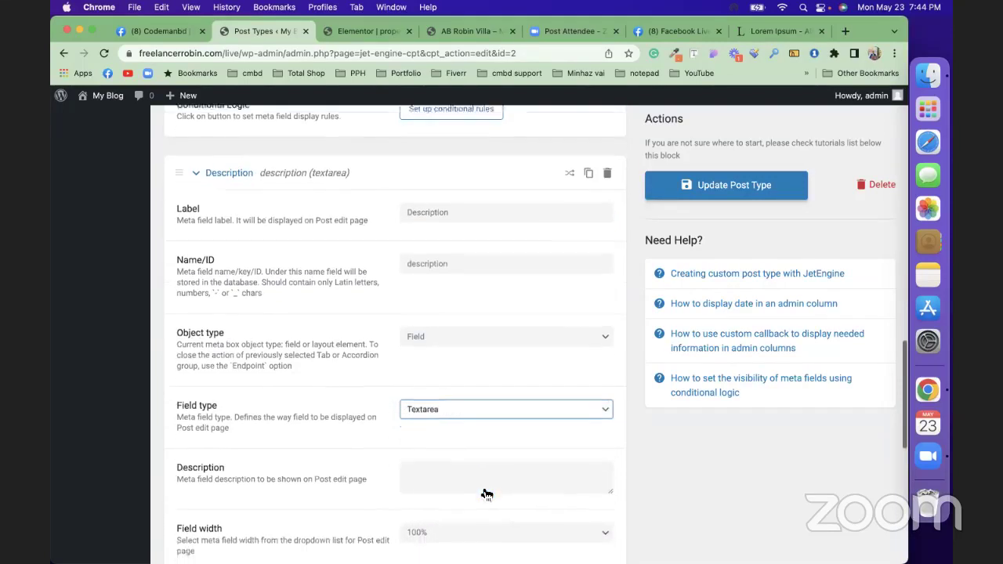
Save the updated Blog post type with its new meta fields.
{"action": "scroll", "coordinate": [486, 493], "scroll_direction": "down", "scroll_amount": 10}
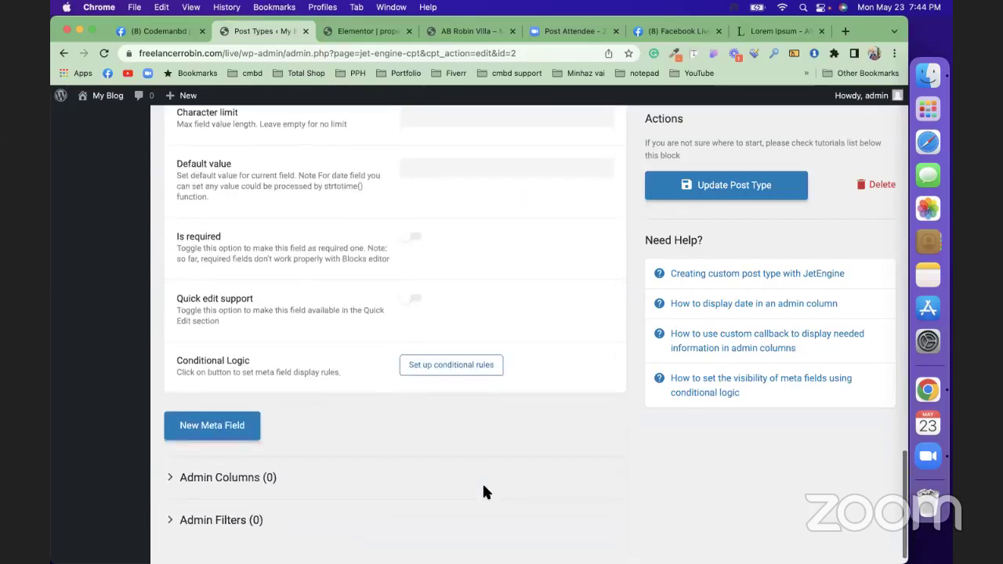
{"action": "scroll", "coordinate": [622, 352], "scroll_direction": "up", "scroll_amount": 12}
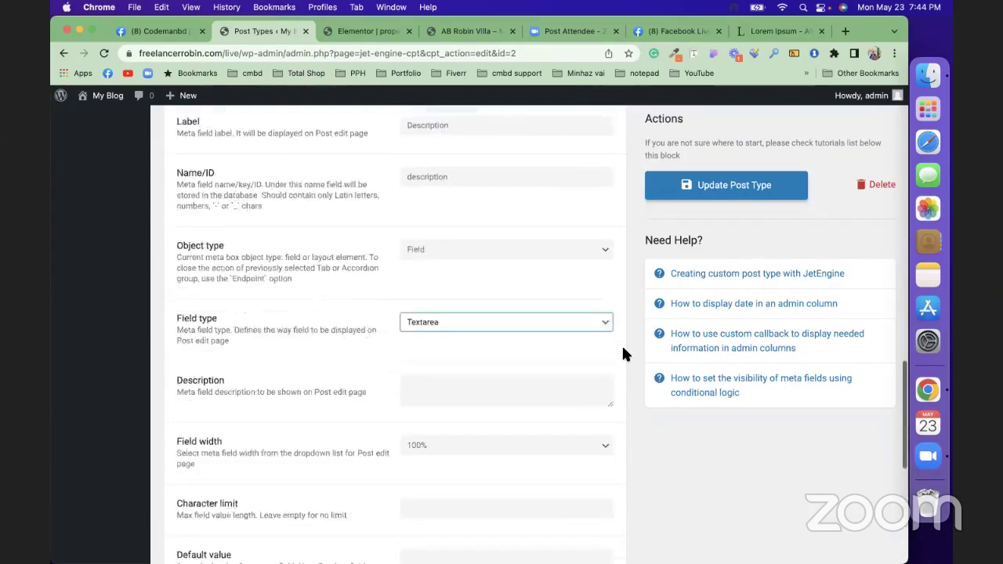
{"action": "scroll", "coordinate": [622, 354], "scroll_direction": "up", "scroll_amount": 7}
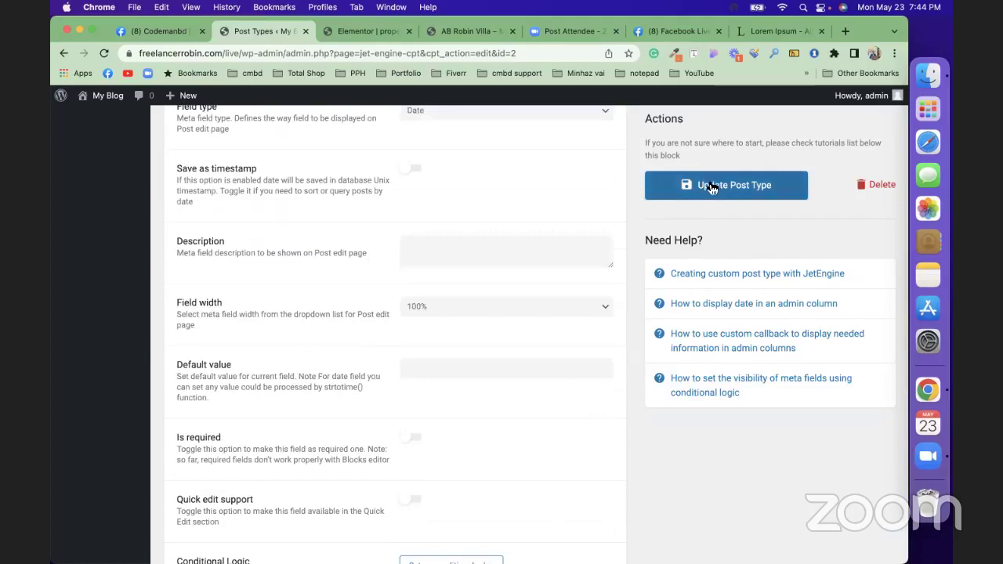
{"action": "left_click", "coordinate": [710, 185]}
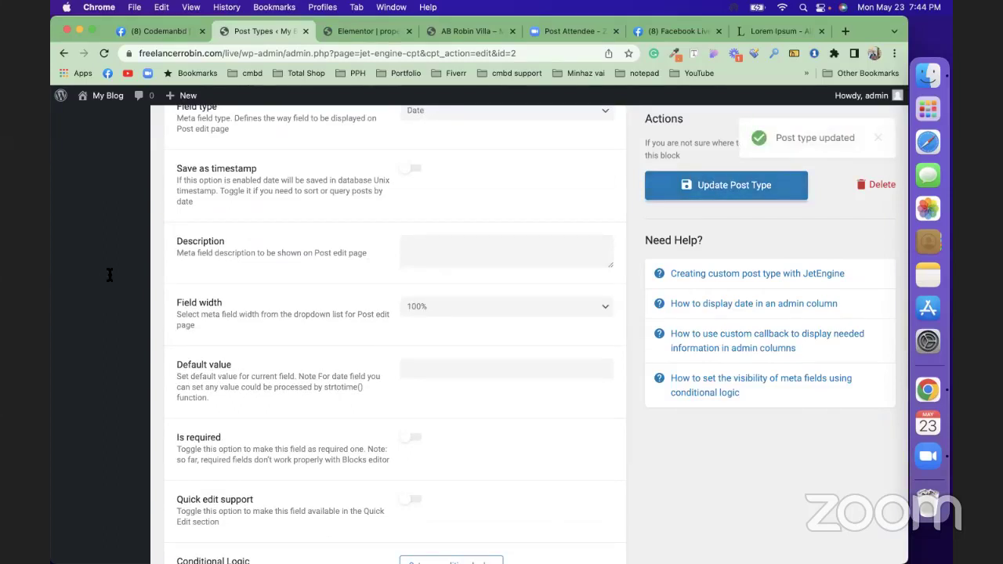
Start a new JetEngine custom taxonomy and name it Blog Category.
{"action": "scroll", "coordinate": [202, 254], "scroll_direction": "up", "scroll_amount": 6}
{"action": "scroll", "coordinate": [115, 422], "scroll_direction": "down", "scroll_amount": 2}
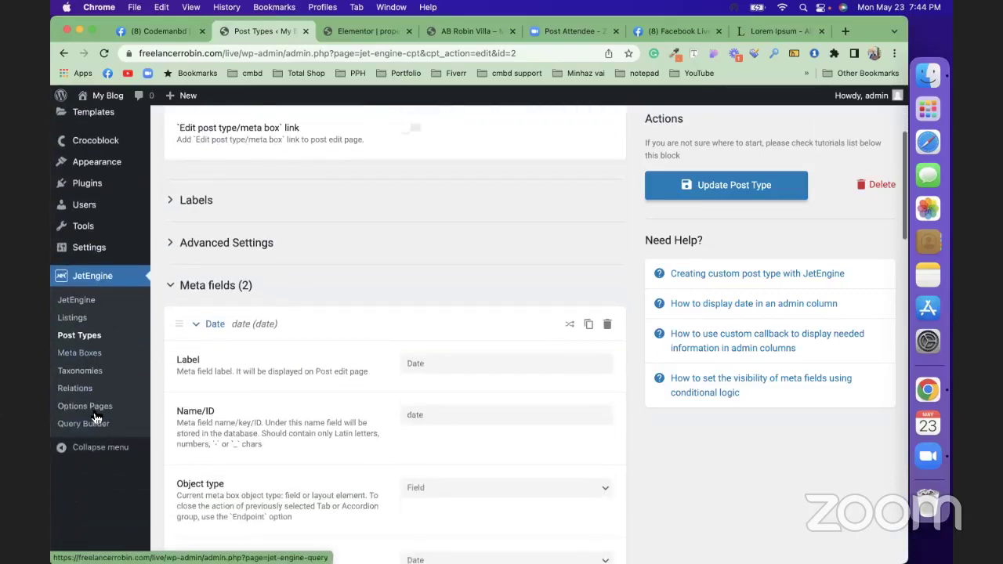
{"action": "left_click", "coordinate": [85, 377]}
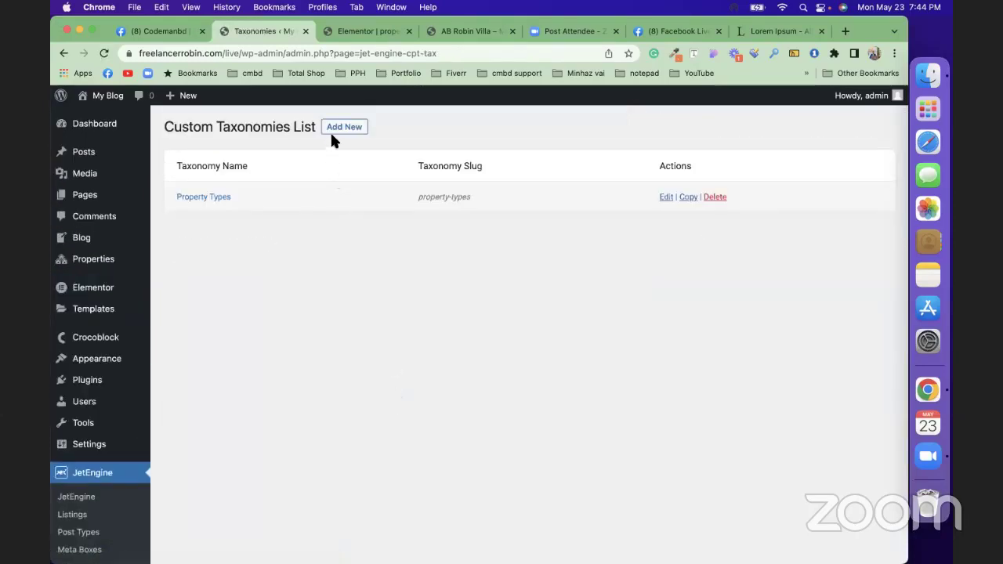
{"action": "left_click", "coordinate": [344, 127]}
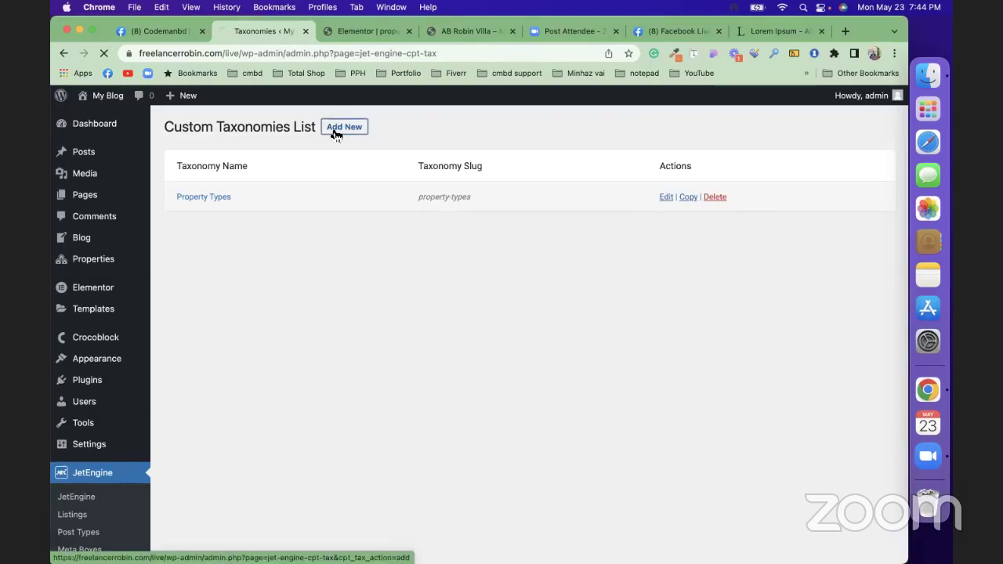
{"action": "left_click", "coordinate": [460, 217]}
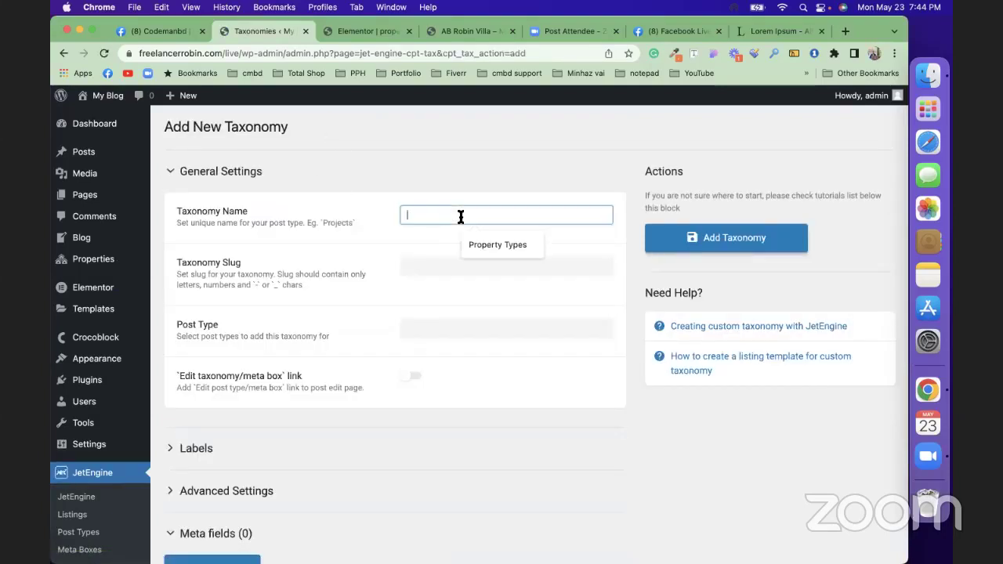
{"action": "type", "text": "Blog Category"}
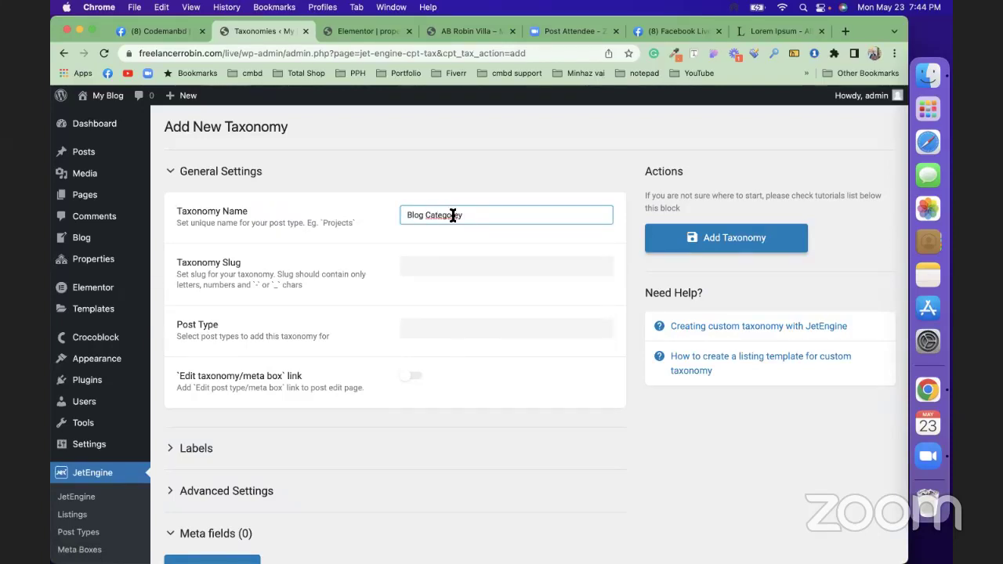
{"action": "right_click", "coordinate": [449, 216]}
{"action": "left_click", "coordinate": [456, 219]}
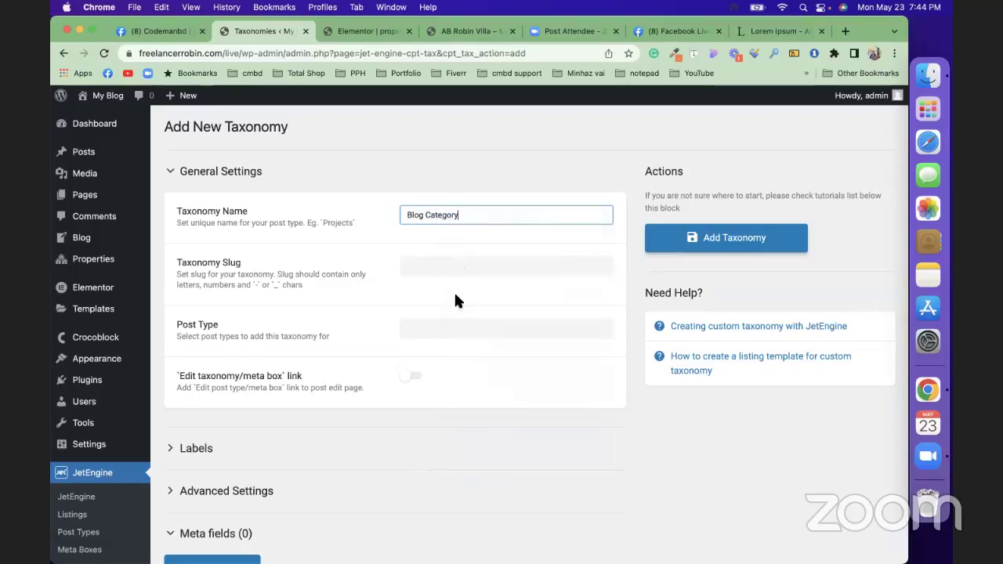
Assign the Blog Category taxonomy to the Blog post type.
{"action": "scroll", "coordinate": [458, 318], "scroll_direction": "down", "scroll_amount": 1}
{"action": "left_click", "coordinate": [447, 293]}
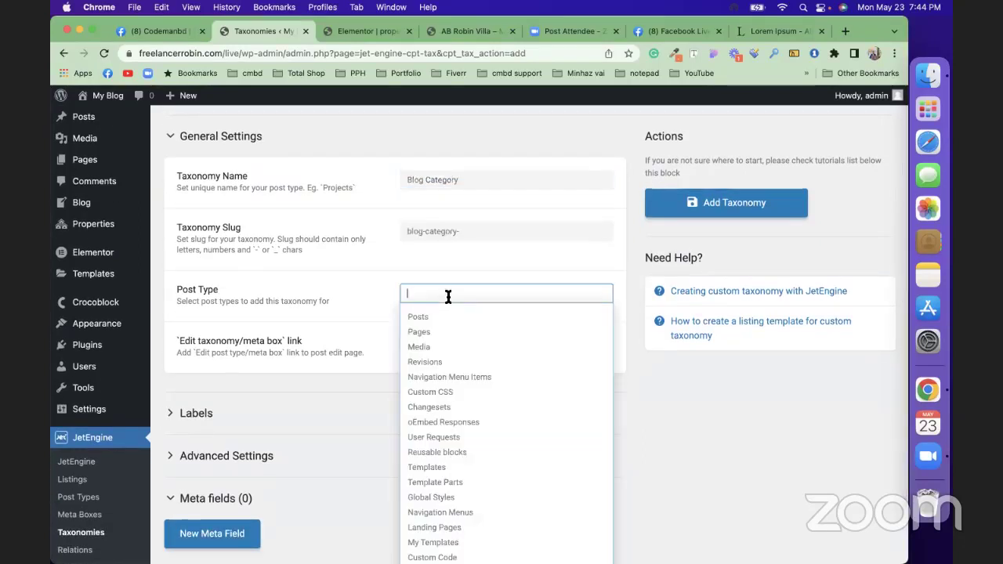
{"action": "scroll", "coordinate": [470, 392], "scroll_direction": "down", "scroll_amount": 2}
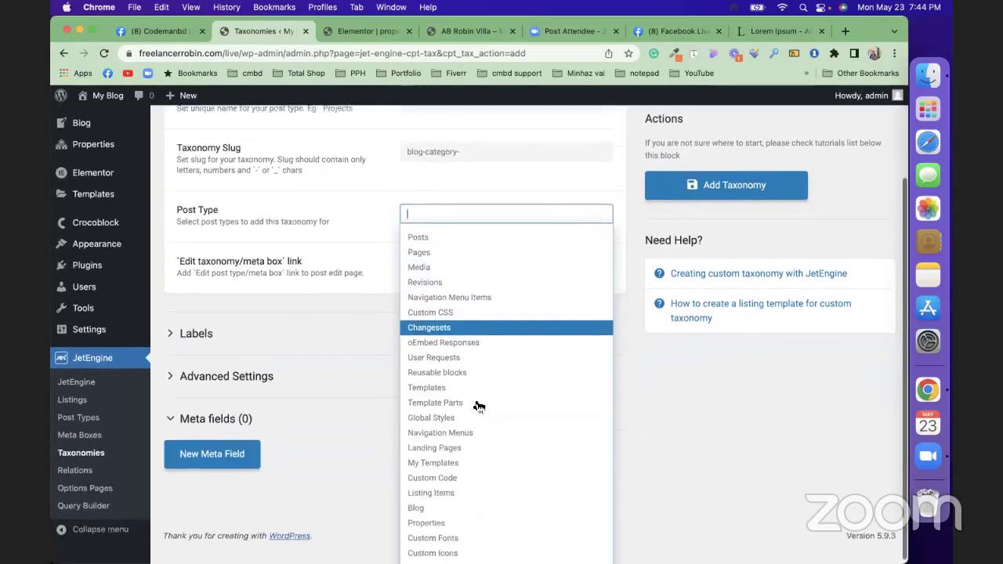
{"action": "left_click", "coordinate": [438, 503]}
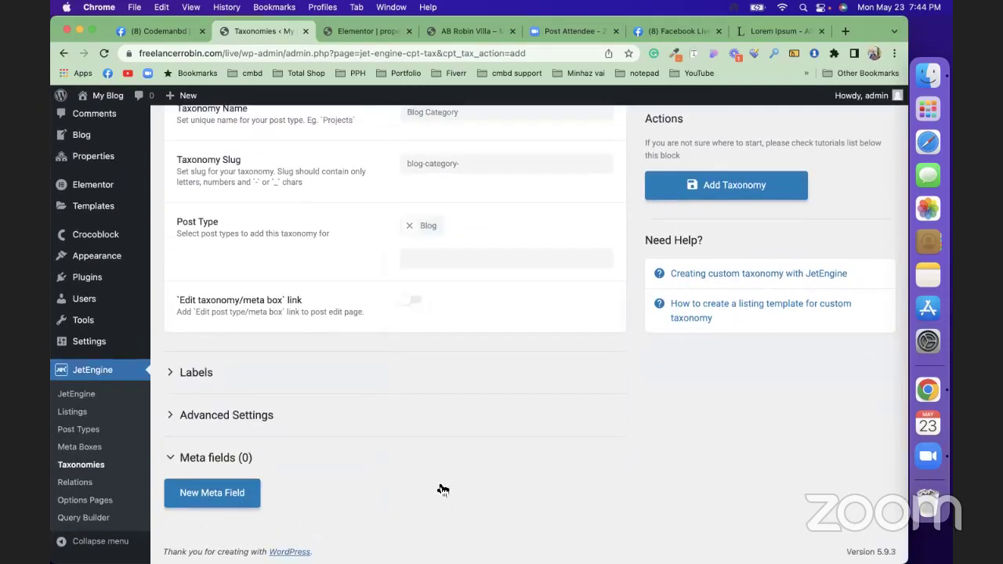
Make the Blog Category taxonomy hierarchical in its advanced settings and add the taxonomy.
{"action": "left_click", "coordinate": [296, 420]}
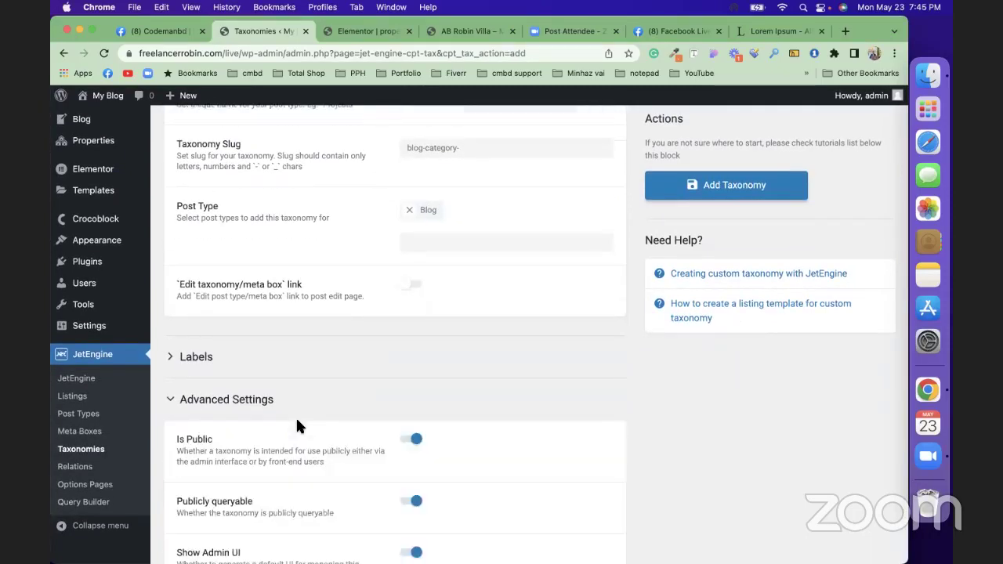
{"action": "scroll", "coordinate": [298, 423], "scroll_direction": "down", "scroll_amount": 10}
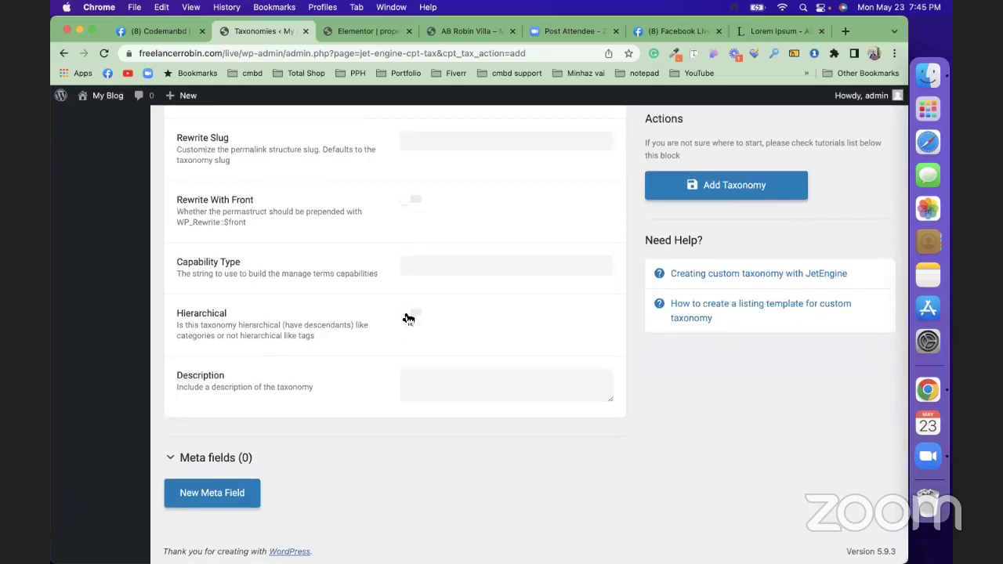
{"action": "left_click", "coordinate": [410, 314]}
{"action": "left_click", "coordinate": [681, 193]}
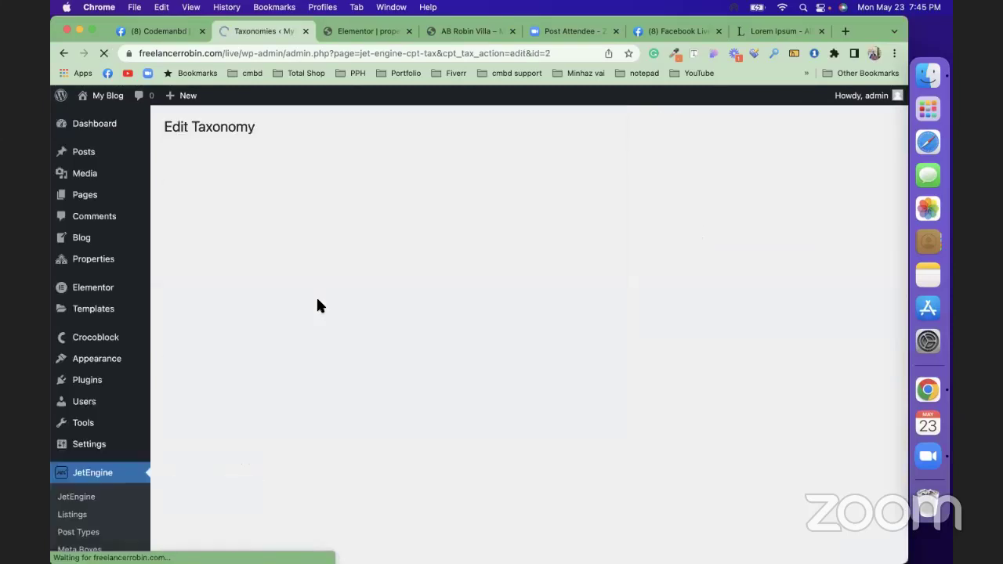
Open a new standard post in a separate tab to view its Categories and Tags settings, and return to the taxonomy.
{"action": "mouse_move", "coordinate": [82, 241]}
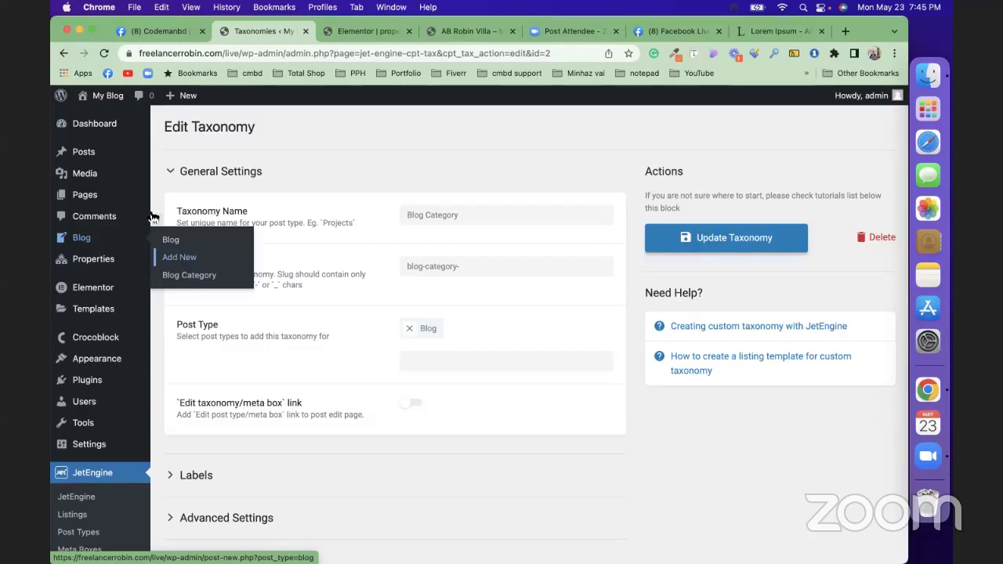
{"action": "mouse_move", "coordinate": [86, 159]}
{"action": "right_click", "coordinate": [182, 172]}
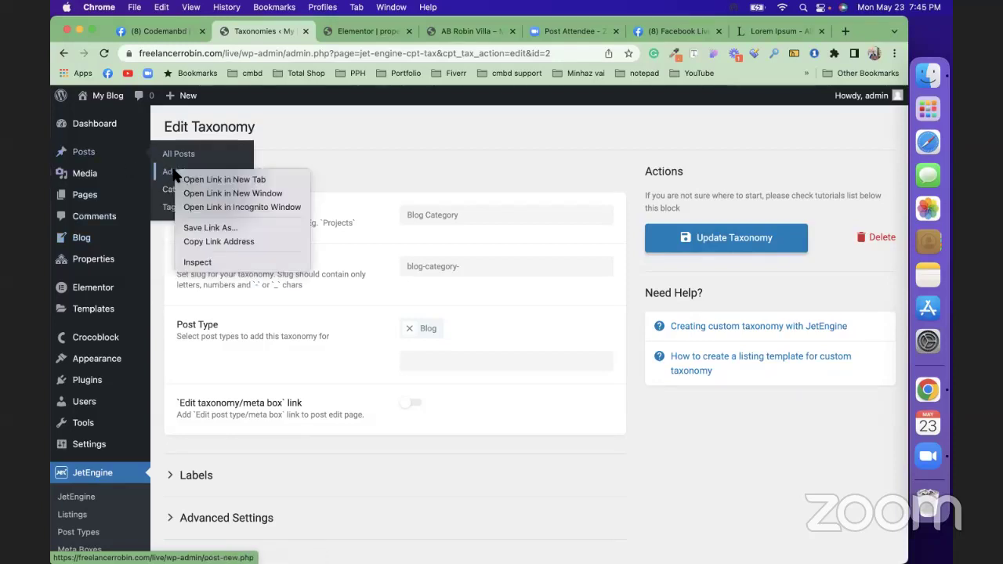
{"action": "left_click", "coordinate": [186, 180]}
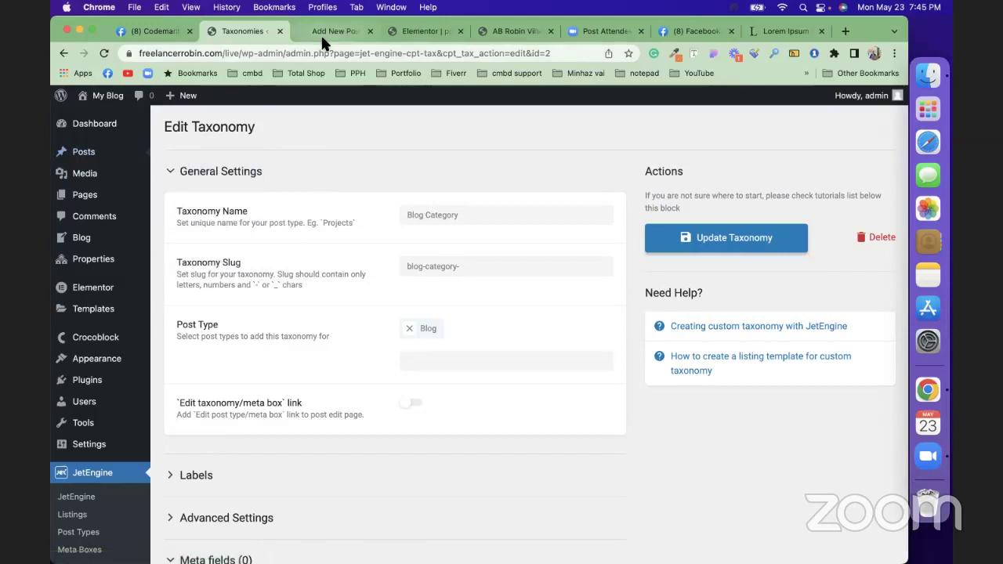
{"action": "left_click", "coordinate": [321, 33]}
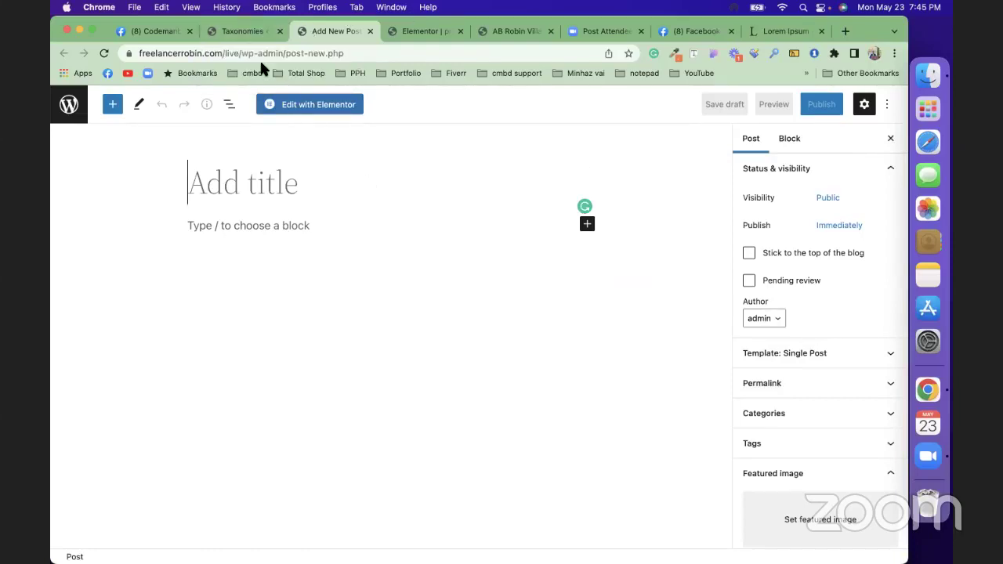
{"action": "left_click", "coordinate": [259, 39]}
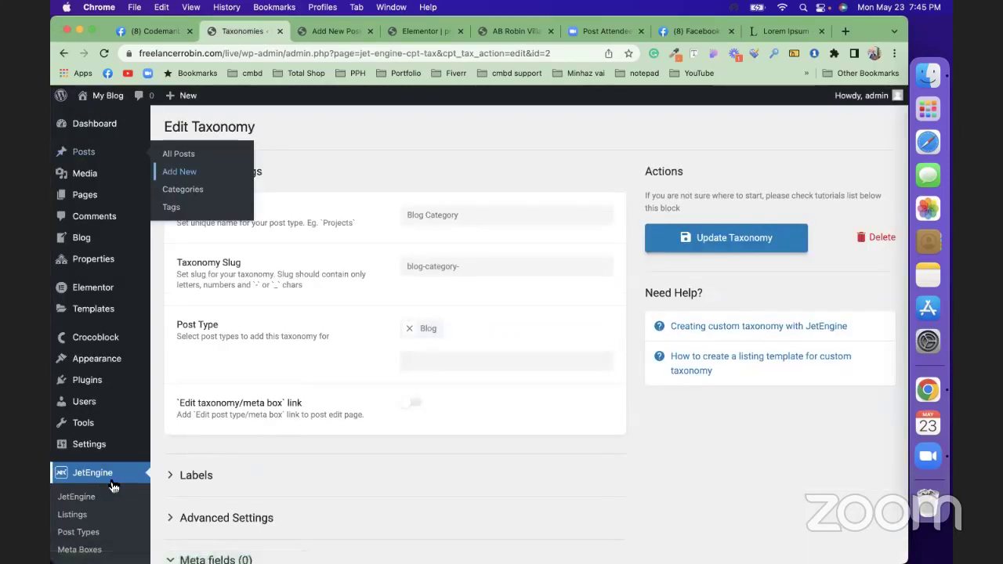
Start another new JetEngine custom taxonomy and name it Brand.
{"action": "scroll", "coordinate": [112, 486], "scroll_direction": "down", "scroll_amount": 2}
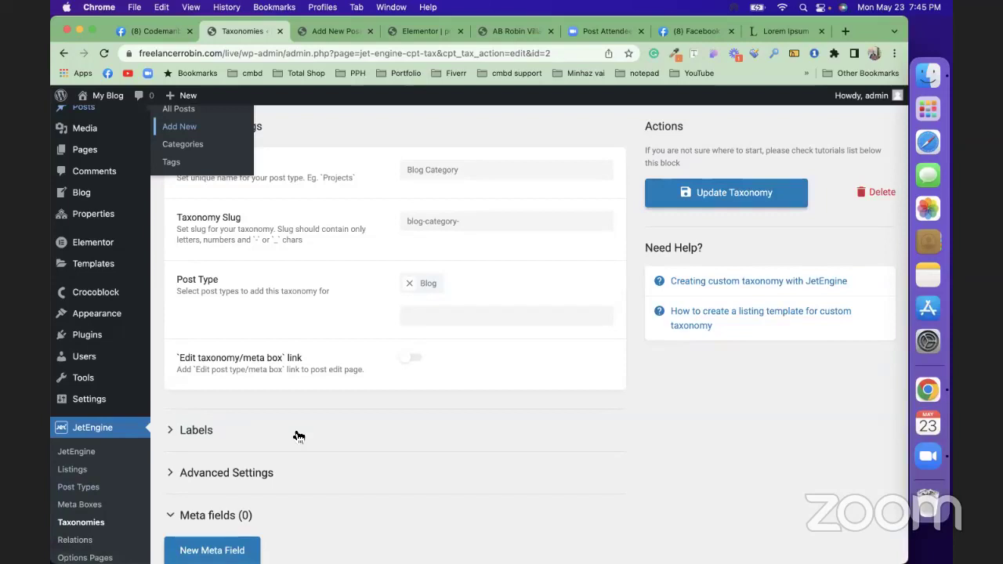
{"action": "scroll", "coordinate": [297, 436], "scroll_direction": "down", "scroll_amount": 3}
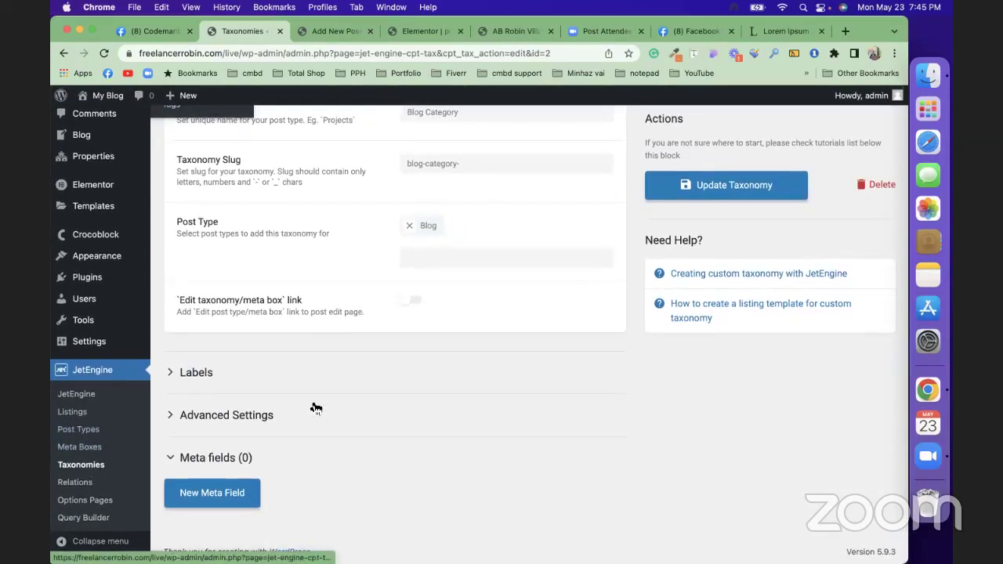
{"action": "left_click", "coordinate": [110, 465]}
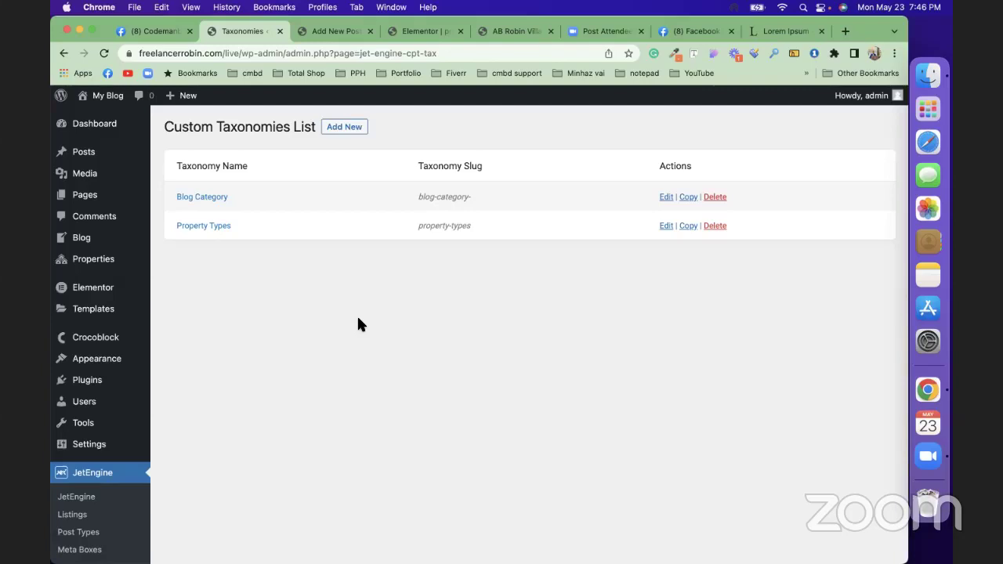
{"action": "left_click", "coordinate": [345, 135]}
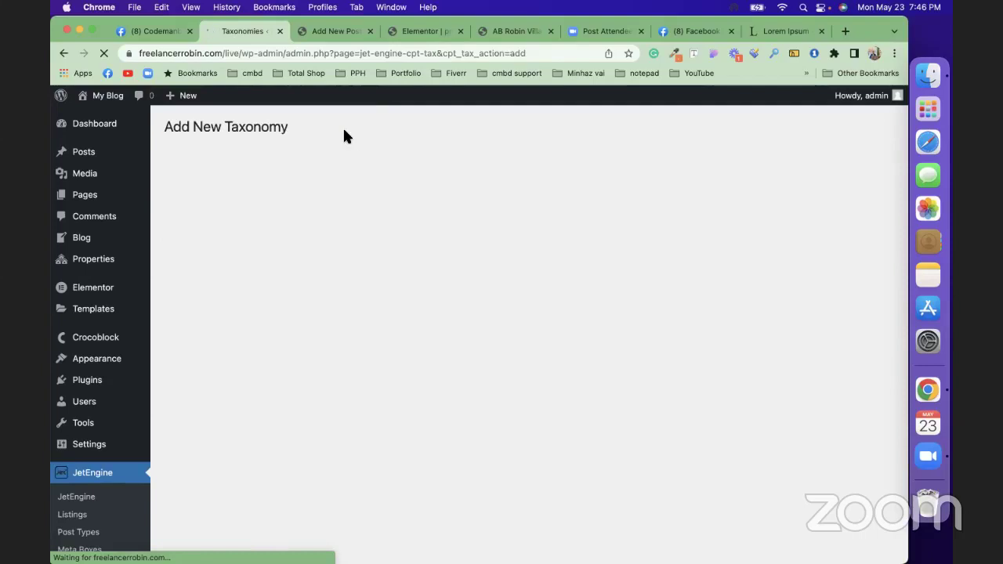
{"action": "left_click", "coordinate": [442, 222]}
{"action": "type", "text": "Brand"}
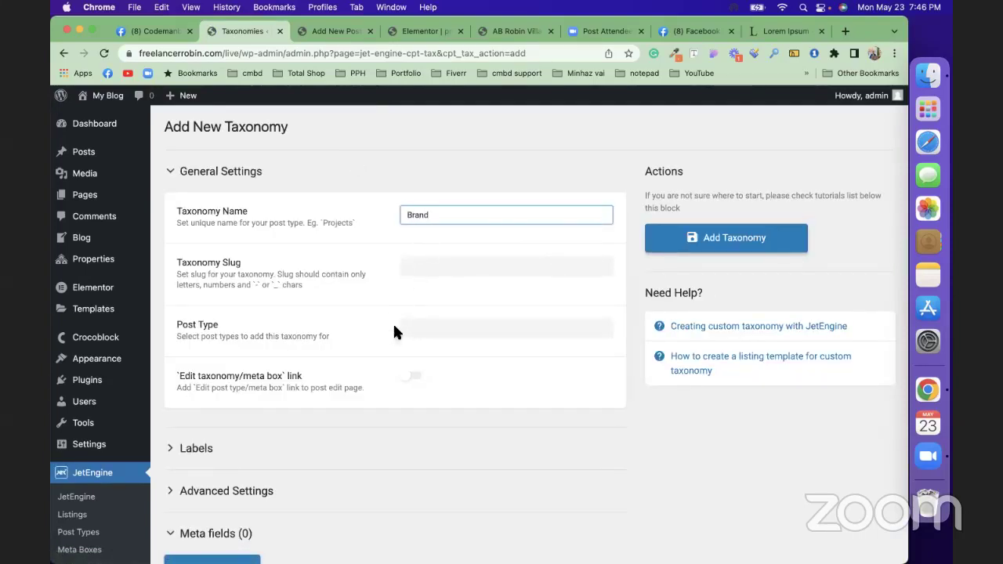
Assign the Brand taxonomy to the Blog post type.
{"action": "left_click", "coordinate": [452, 327]}
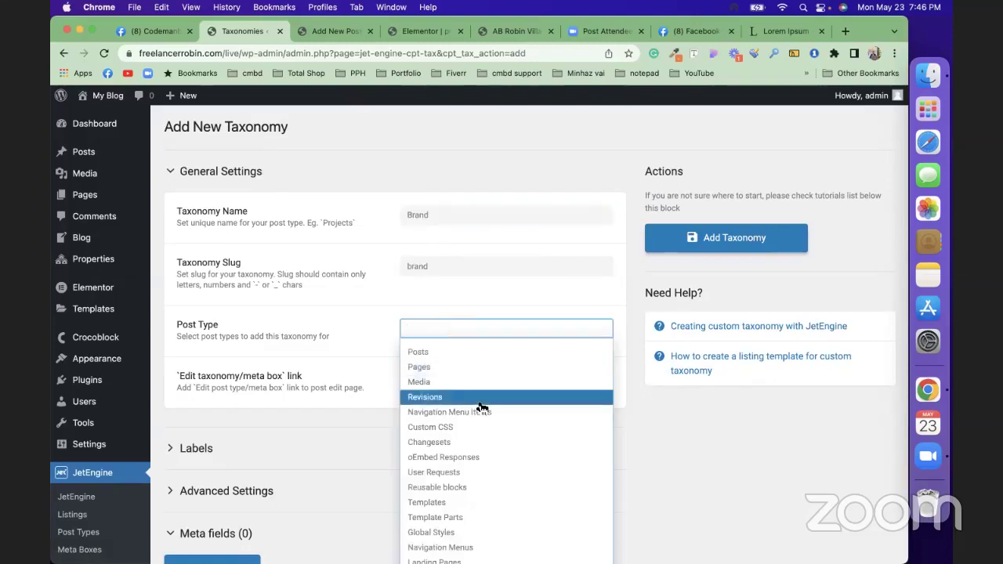
{"action": "scroll", "coordinate": [482, 407], "scroll_direction": "down", "scroll_amount": 1}
{"action": "scroll", "coordinate": [482, 407], "scroll_direction": "down", "scroll_amount": 2}
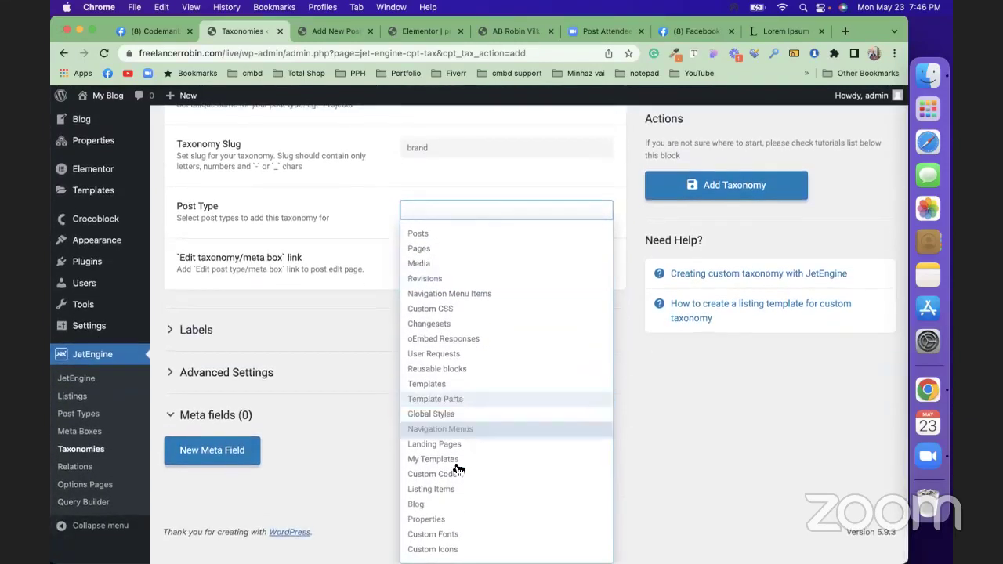
{"action": "left_click", "coordinate": [451, 503]}
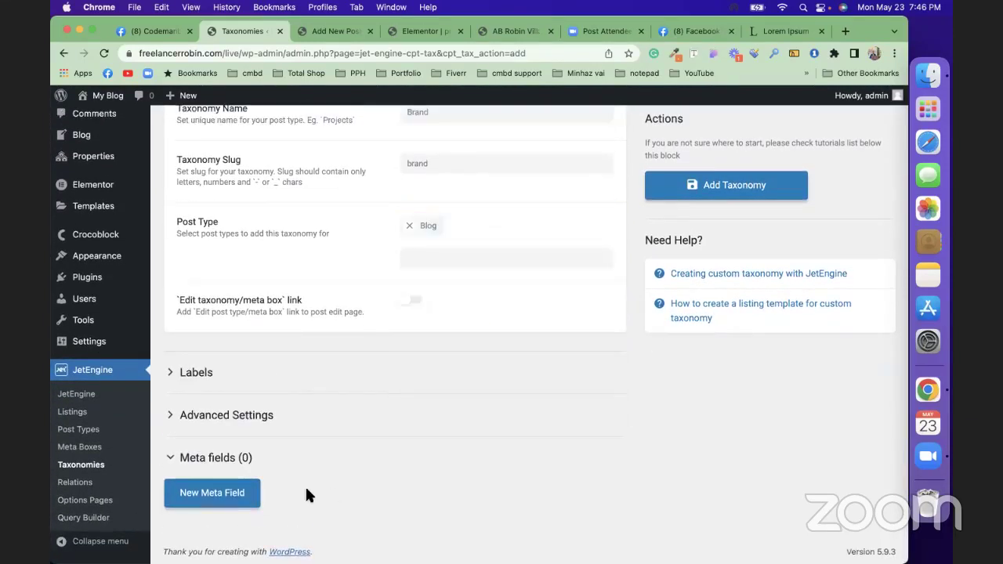
Make the Brand taxonomy hierarchical in its advanced settings and add the taxonomy.
{"action": "left_click", "coordinate": [338, 423]}
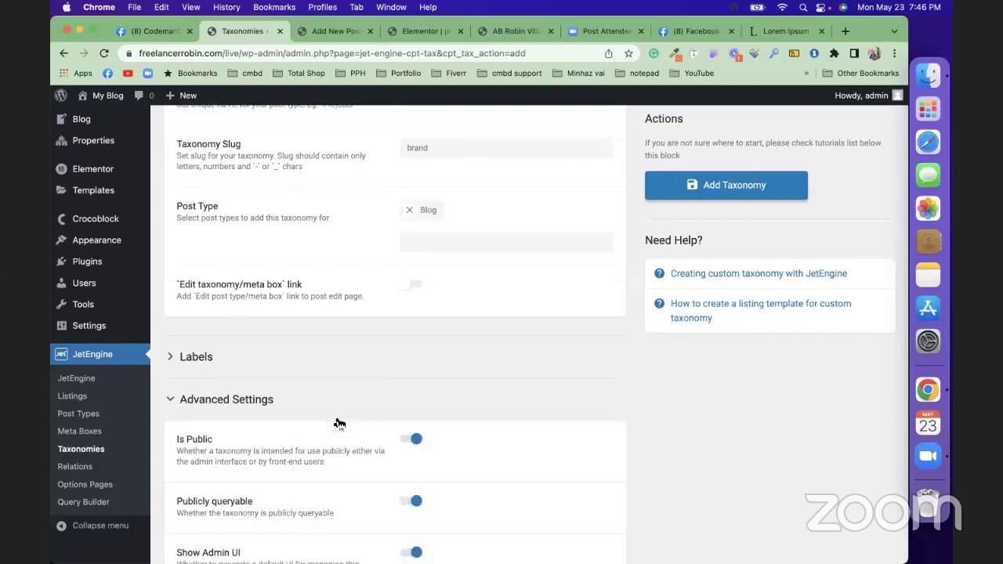
{"action": "scroll", "coordinate": [338, 421], "scroll_direction": "down", "scroll_amount": 10}
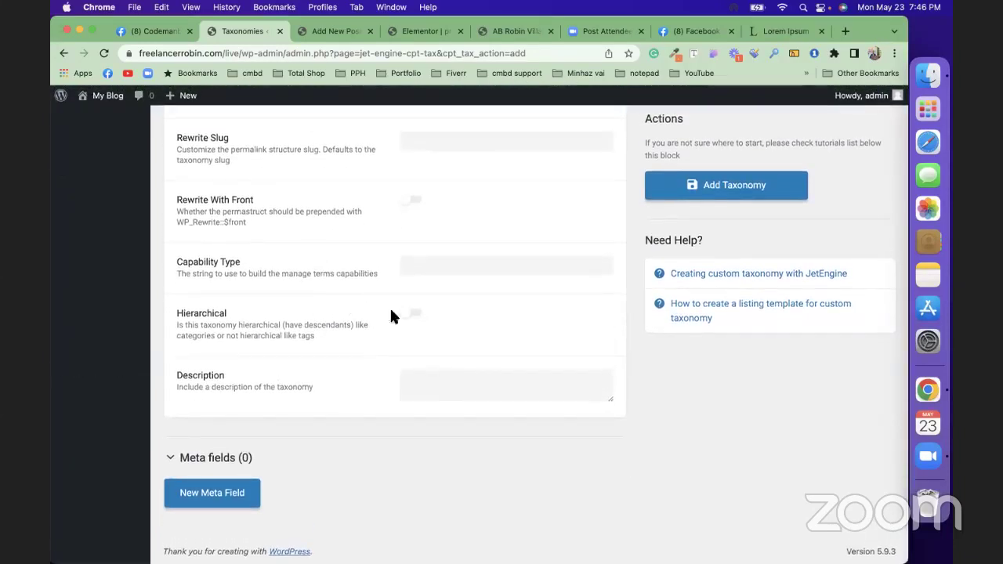
{"action": "left_click", "coordinate": [411, 314]}
{"action": "left_click", "coordinate": [710, 184]}
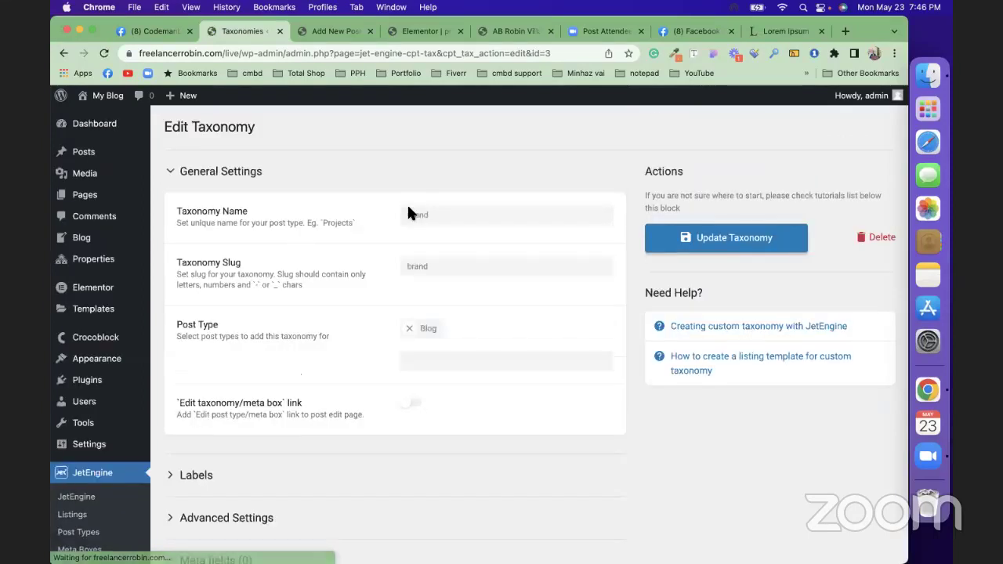
Open the Blog Category taxonomy from the custom taxonomies list and examine its post type assignment options.
{"action": "scroll", "coordinate": [86, 502], "scroll_direction": "down", "scroll_amount": 3}
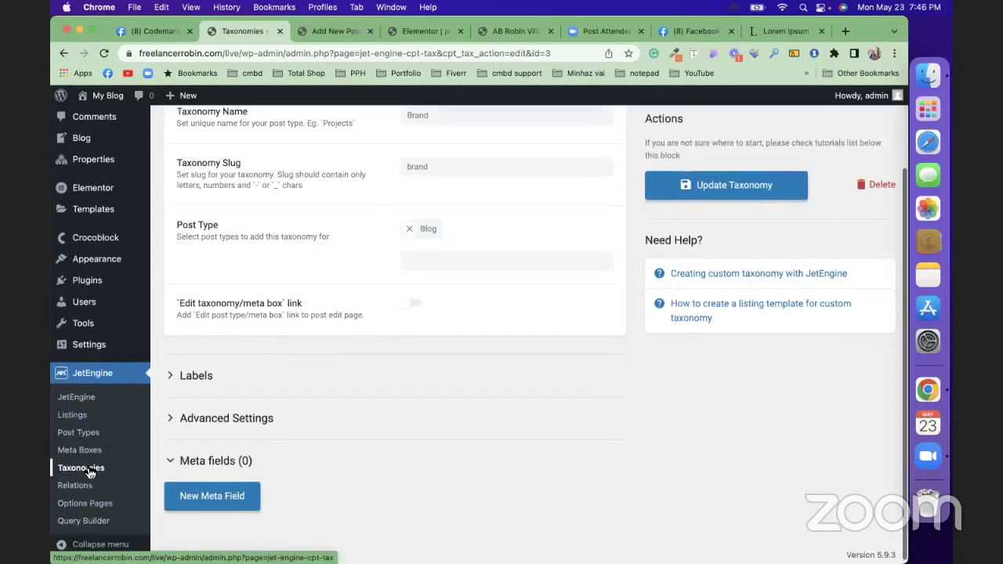
{"action": "left_click", "coordinate": [84, 468]}
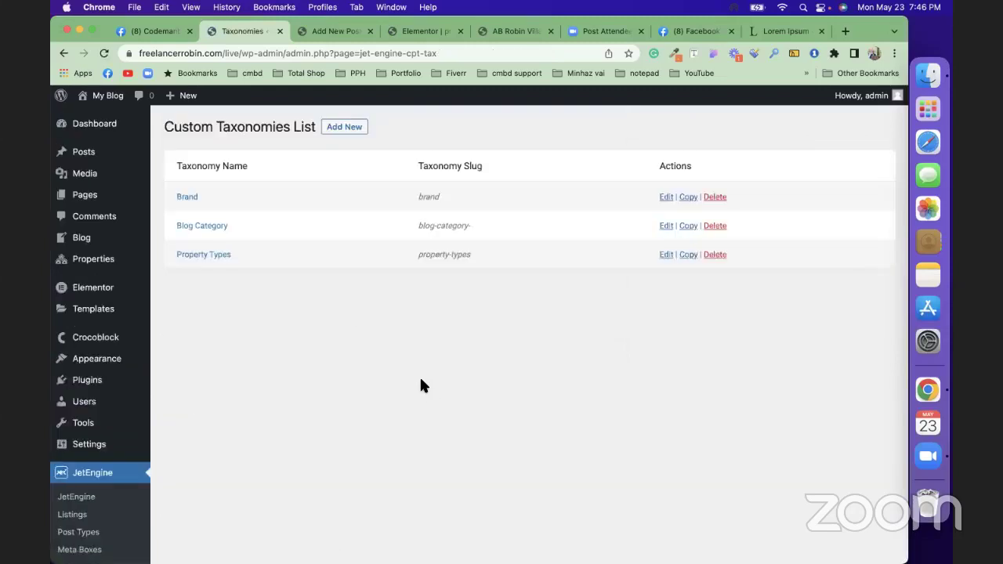
{"action": "left_click", "coordinate": [666, 226]}
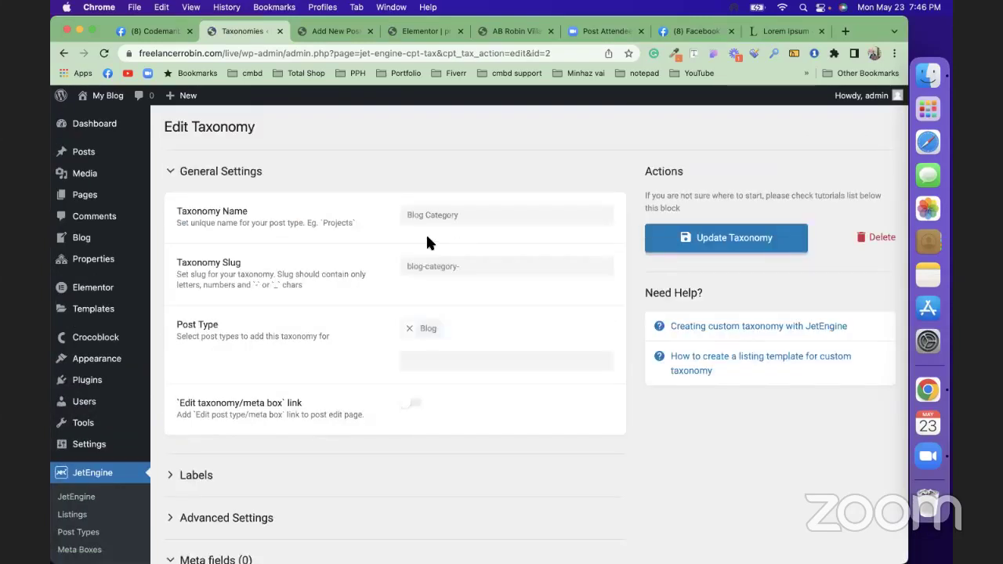
{"action": "left_click", "coordinate": [424, 362]}
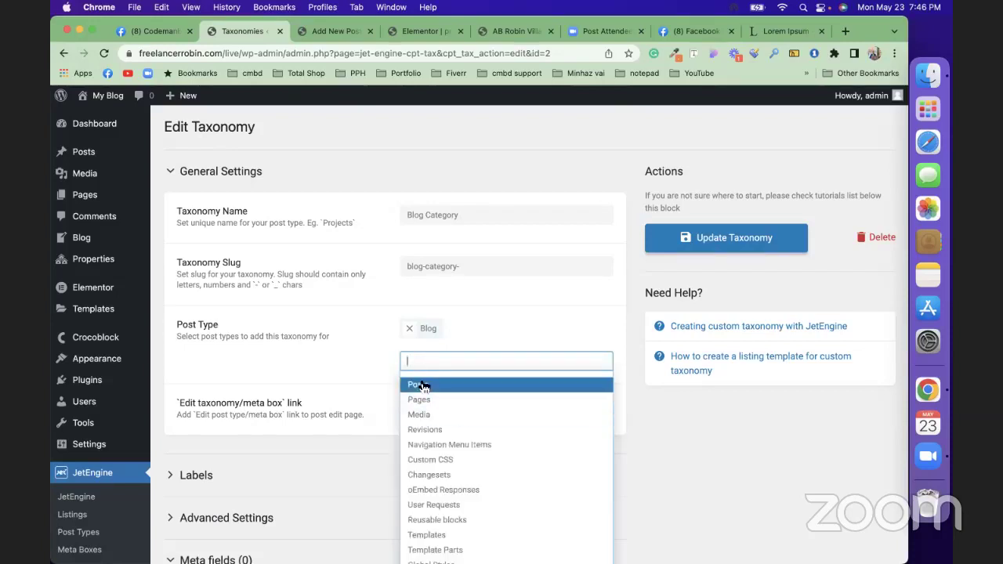
{"action": "left_click", "coordinate": [373, 366]}
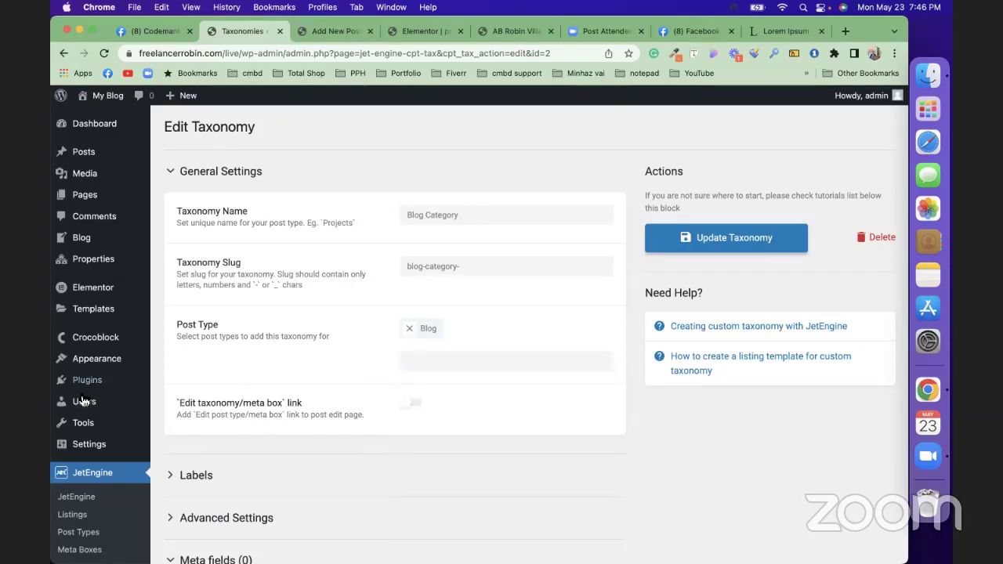
Add two Blog Category terms for the Blog post type, named Fiverr and Upwork.
{"action": "mouse_move", "coordinate": [84, 401]}
{"action": "mouse_move", "coordinate": [88, 245]}
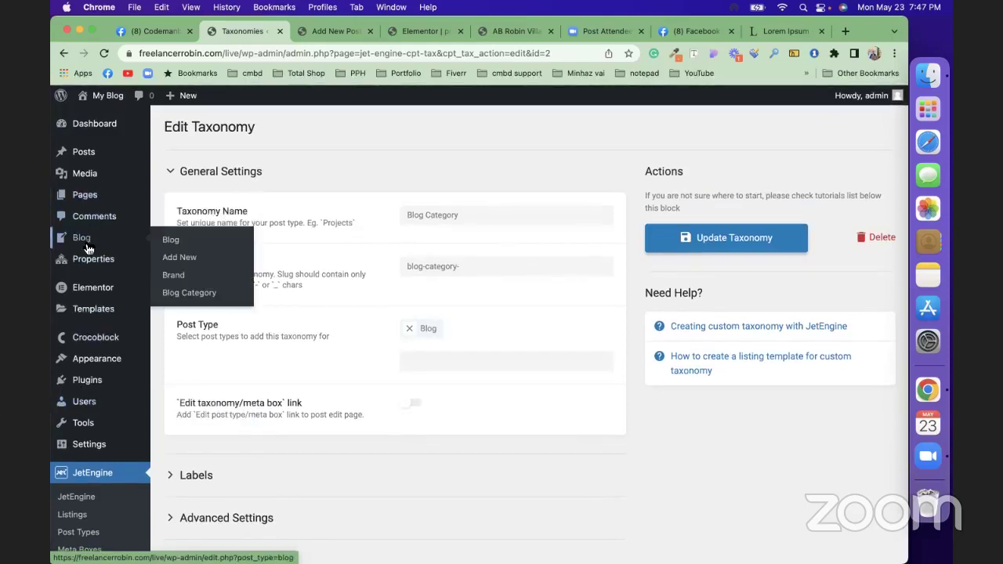
{"action": "left_click", "coordinate": [187, 296]}
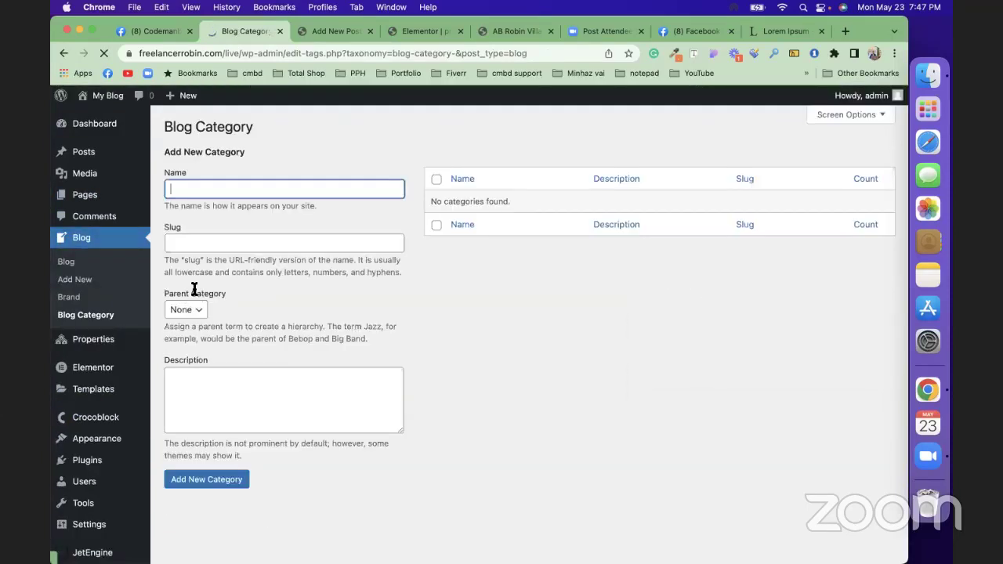
{"action": "type", "text": "Fiverr"}
{"action": "left_click", "coordinate": [236, 490]}
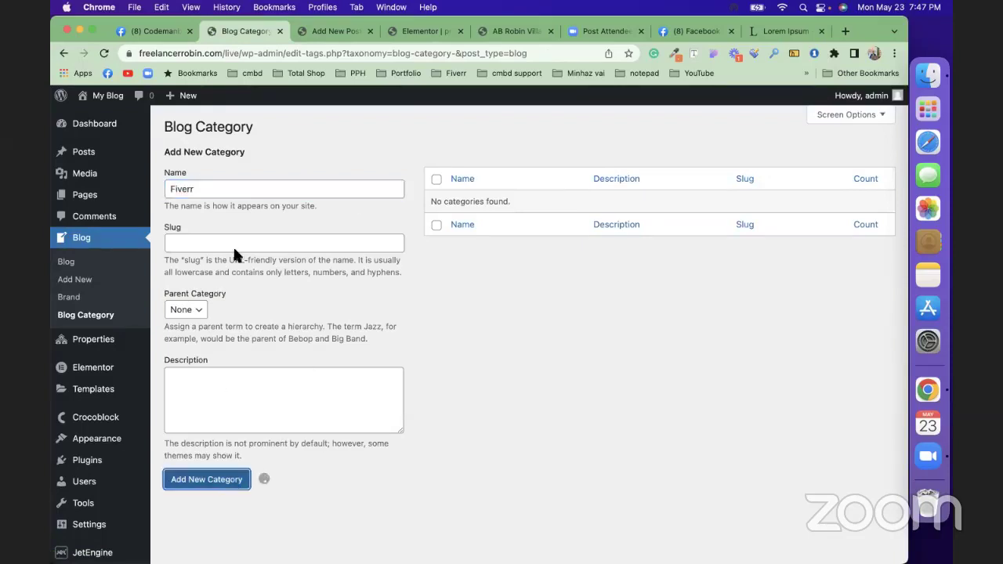
{"action": "left_click", "coordinate": [277, 222]}
{"action": "type", "text": "U"}
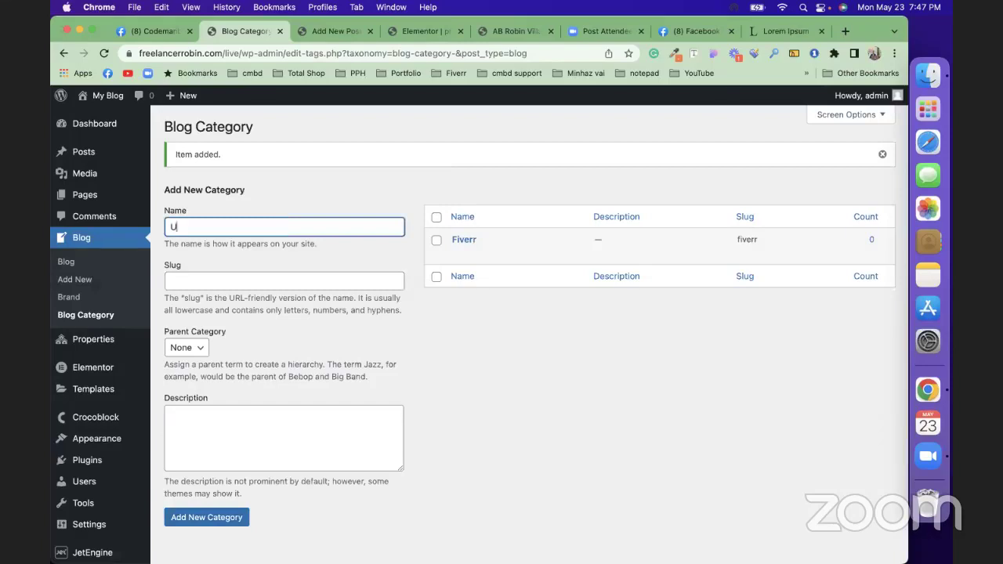
{"action": "type", "text": "pwork"}
{"action": "left_click", "coordinate": [233, 520]}
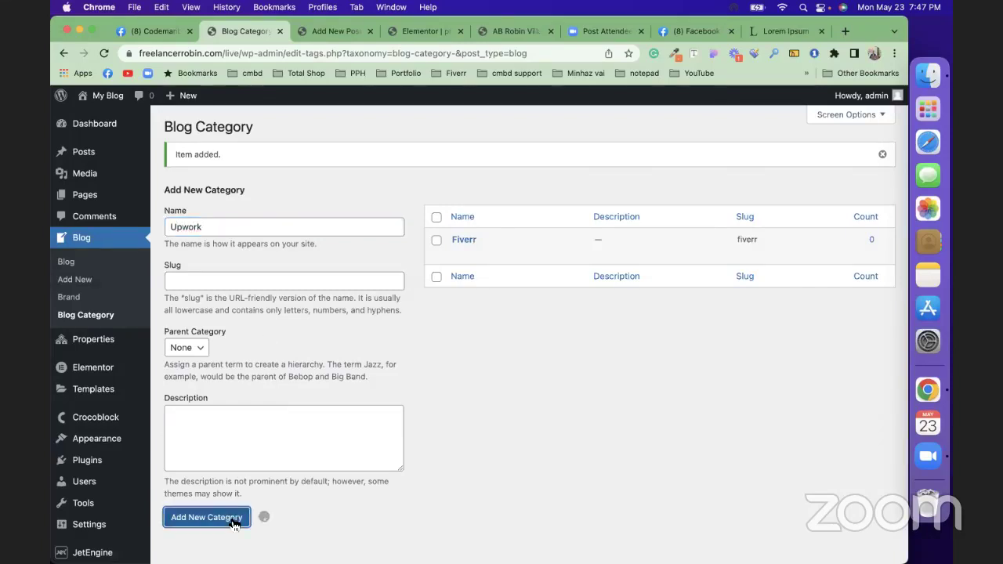
Add two Brand terms for the Blog post type, named Puma and Nike.
{"action": "left_click", "coordinate": [70, 298]}
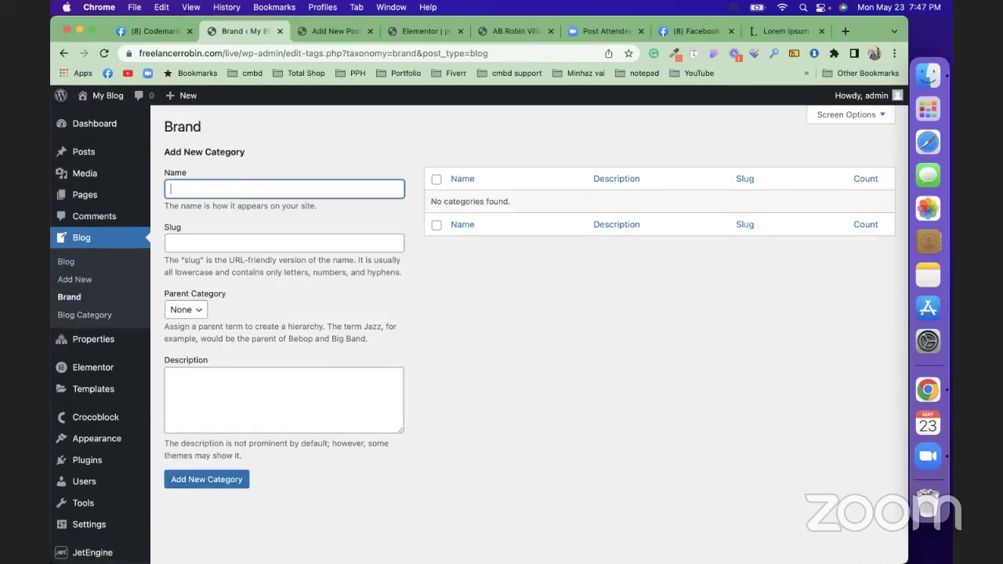
{"action": "type", "text": "Puma"}
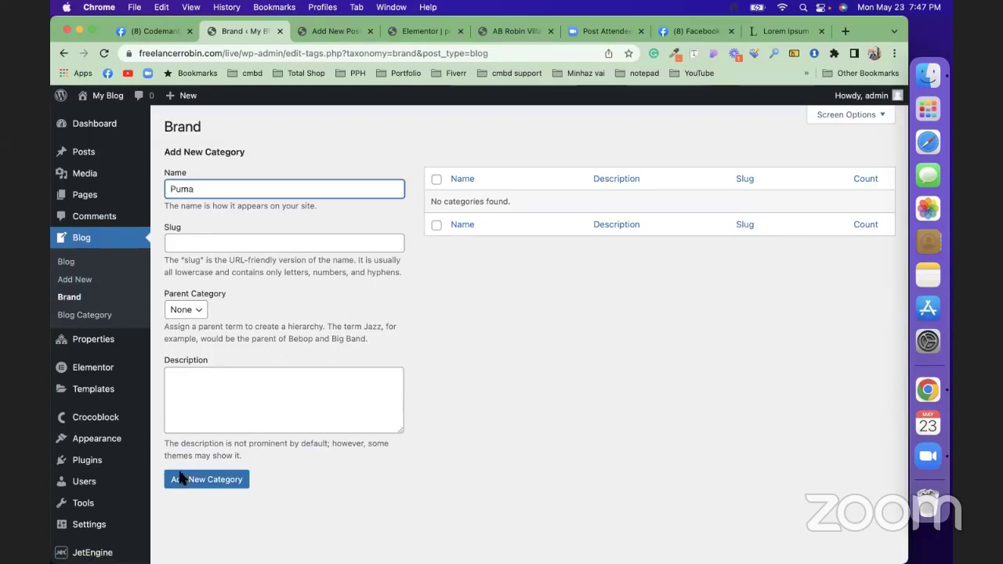
{"action": "left_click", "coordinate": [179, 478]}
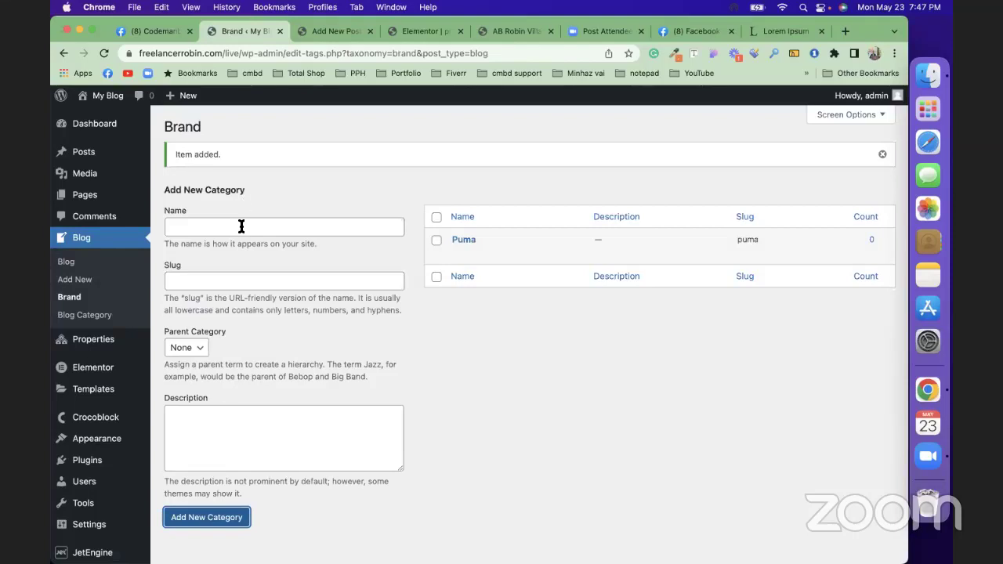
{"action": "left_click", "coordinate": [241, 226]}
{"action": "type", "text": "Nike"}
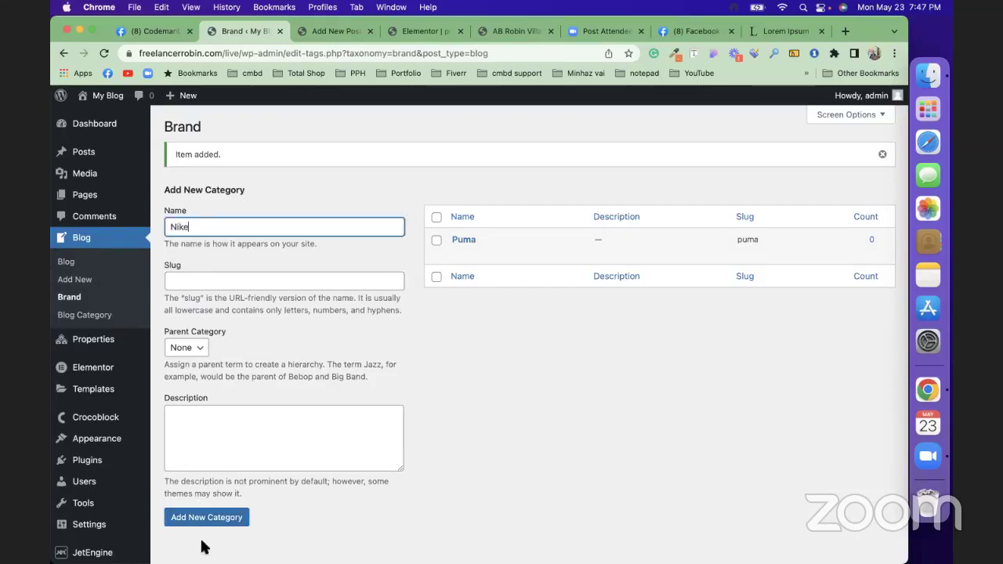
{"action": "left_click", "coordinate": [224, 520]}
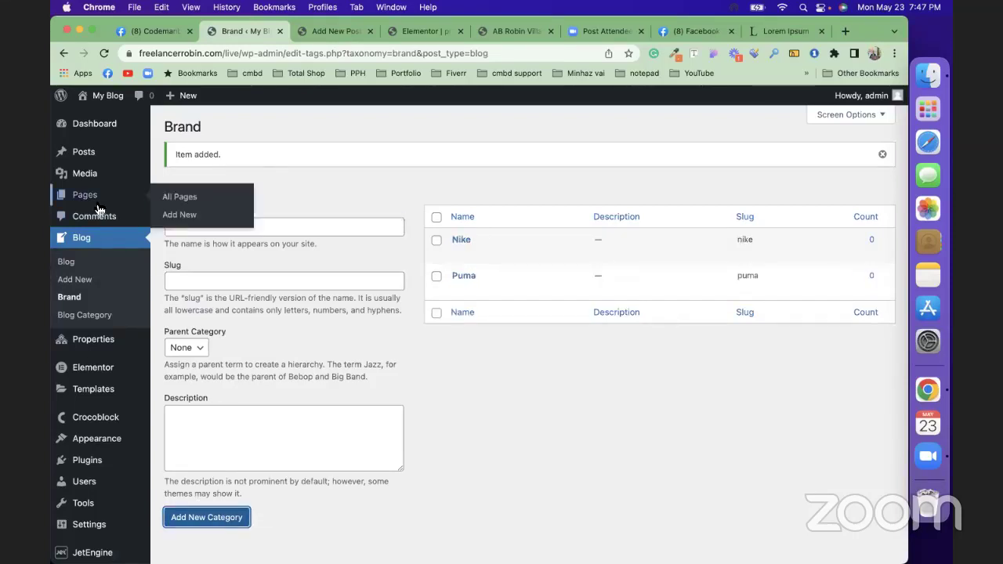
Open a fresh new-post form for the Blog post type in a separate tab, close the outdated one, and examine its Brand and Blog Category boxes.
{"action": "right_click", "coordinate": [69, 280]}
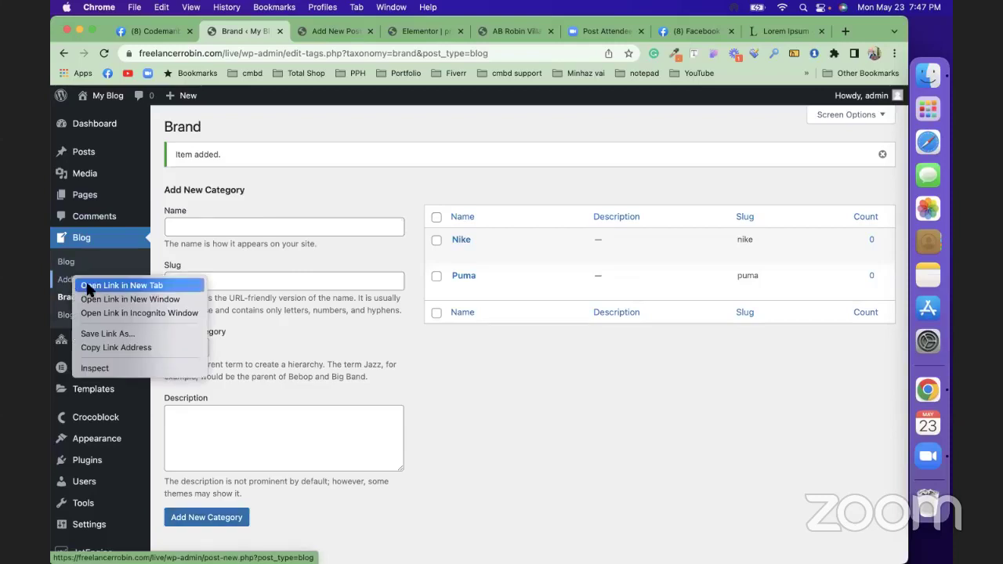
{"action": "left_click", "coordinate": [91, 285]}
{"action": "left_click", "coordinate": [375, 36]}
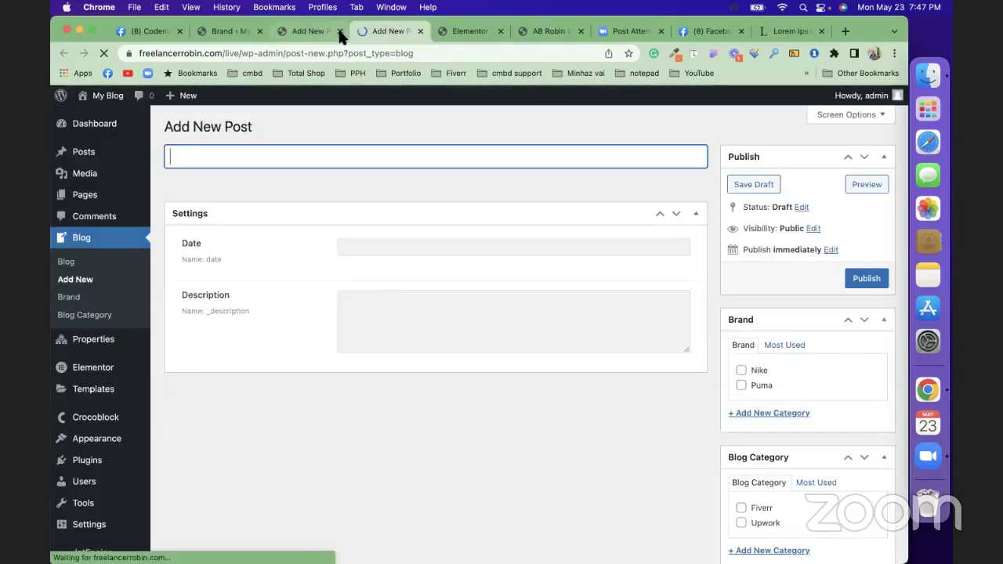
{"action": "left_click", "coordinate": [339, 32]}
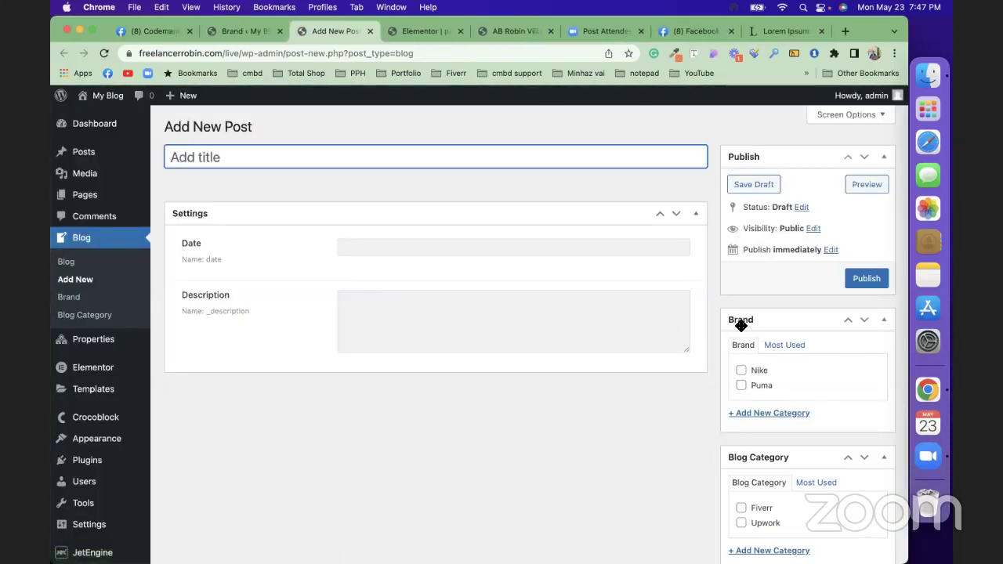
{"action": "scroll", "coordinate": [748, 365], "scroll_direction": "down", "scroll_amount": 2}
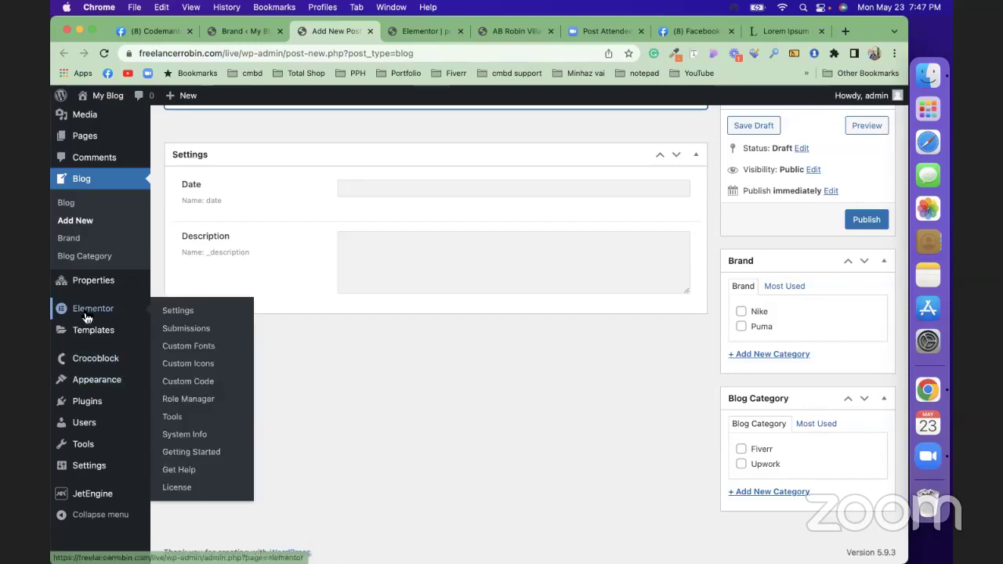
{"action": "scroll", "coordinate": [86, 318], "scroll_direction": "up", "scroll_amount": 1}
Open a new-post form for Properties in a separate tab and compare its fields and Property Types box with the Blog form.
{"action": "mouse_move", "coordinate": [87, 318]}
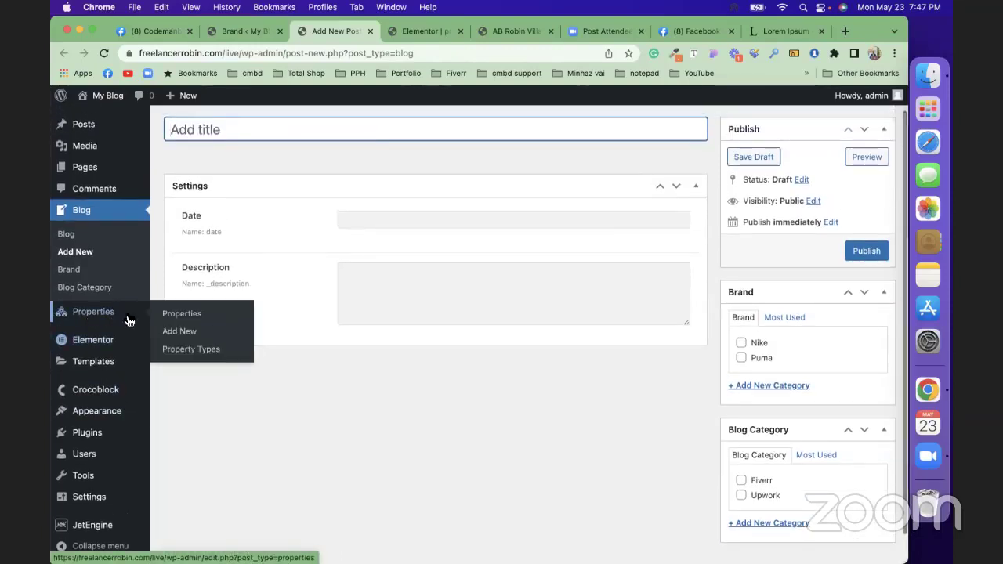
{"action": "right_click", "coordinate": [181, 334]}
{"action": "left_click", "coordinate": [183, 340]}
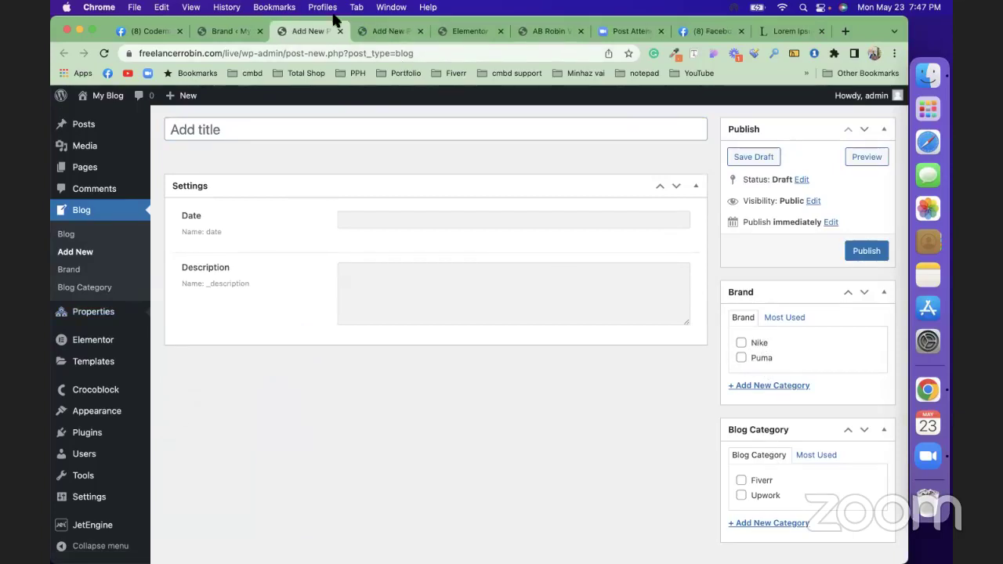
{"action": "left_click", "coordinate": [395, 31]}
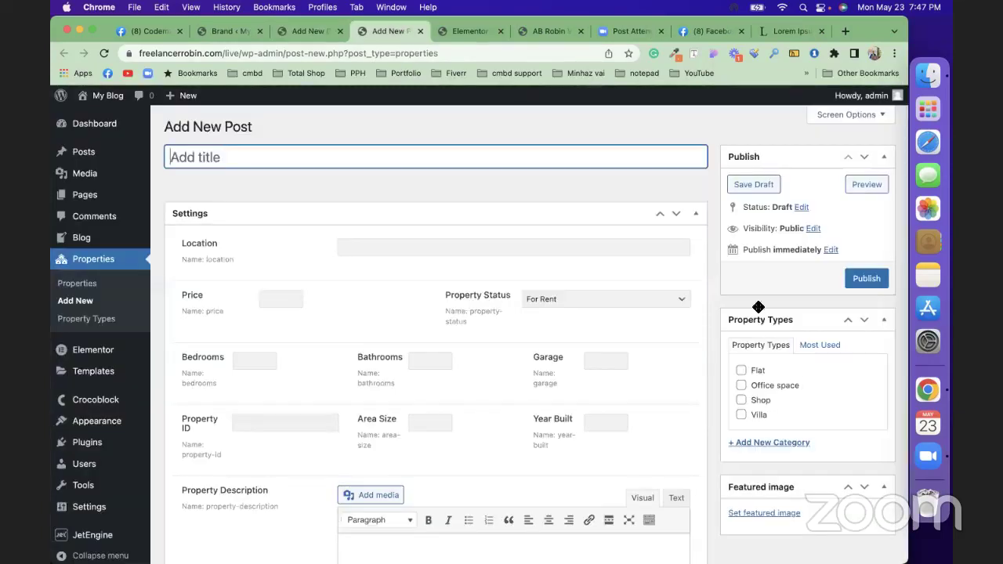
{"action": "scroll", "coordinate": [759, 325], "scroll_direction": "down", "scroll_amount": 1}
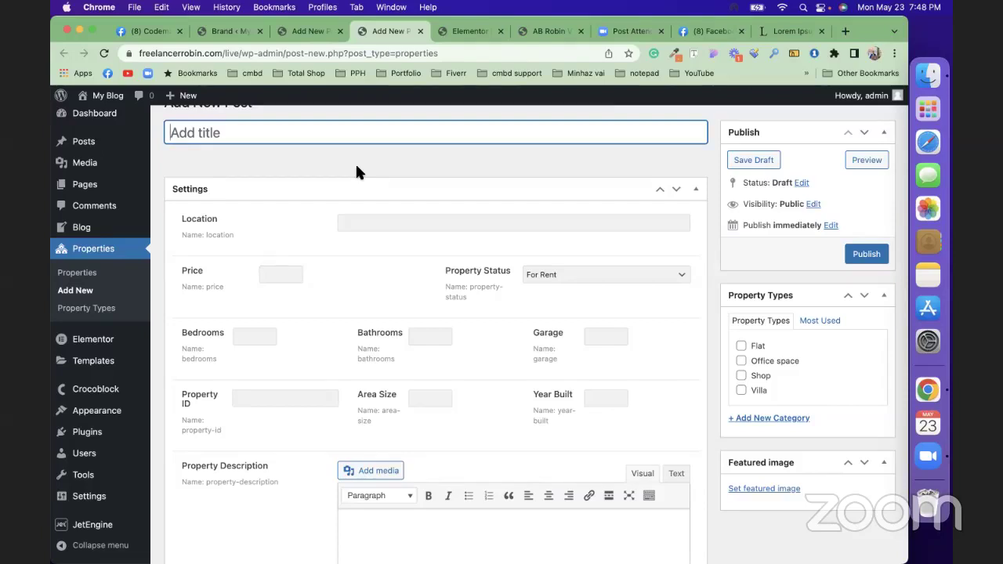
{"action": "left_click", "coordinate": [291, 30]}
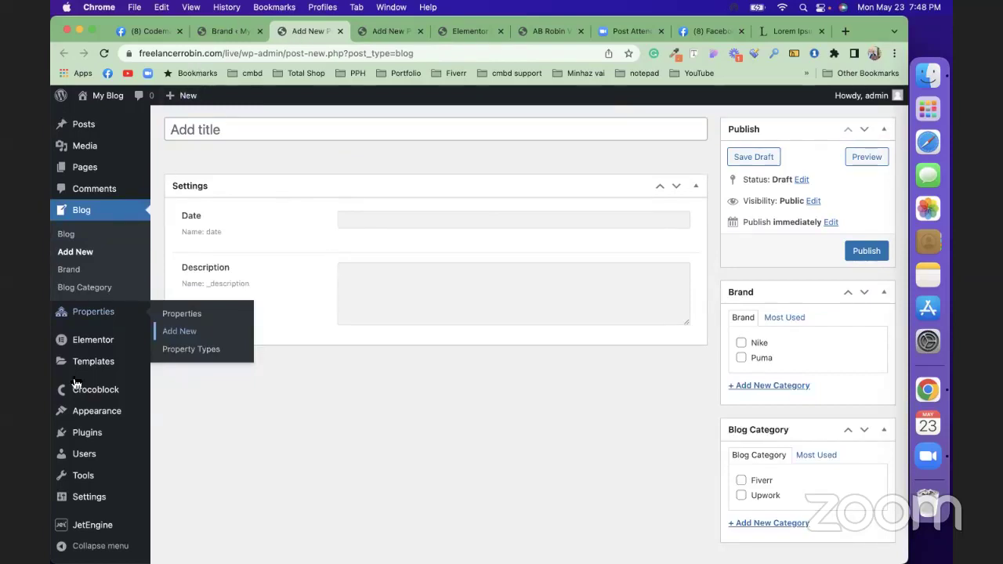
{"action": "mouse_move", "coordinate": [78, 413]}
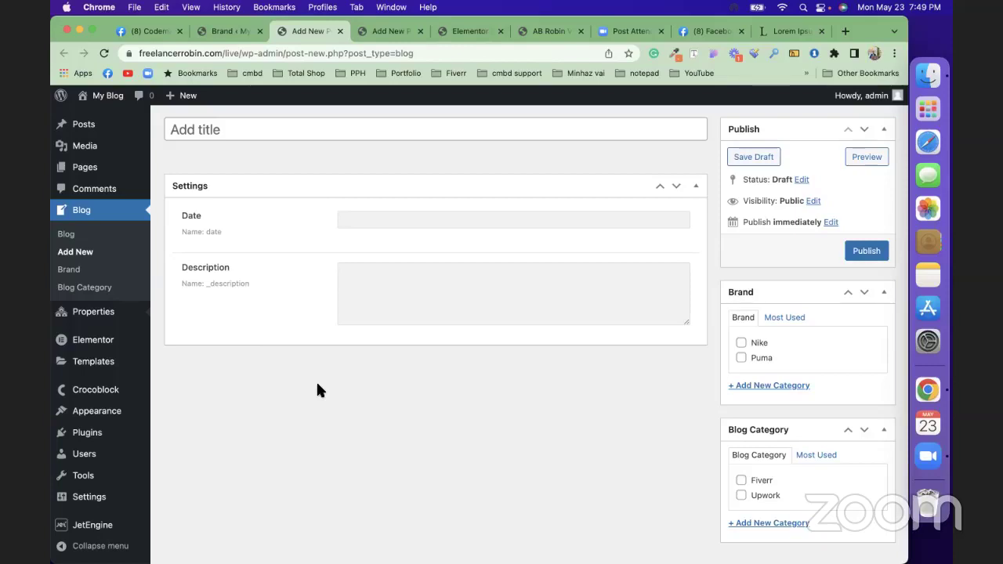
{"action": "scroll", "coordinate": [316, 380], "scroll_direction": "down", "scroll_amount": 1}
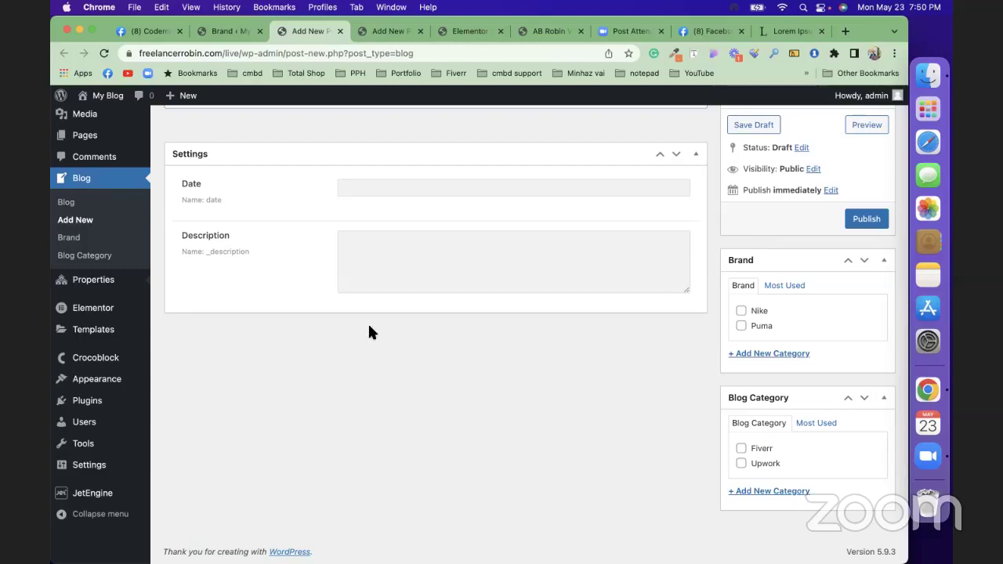
Review the published villa property page, examining its header details, main image, feature bar, description and gallery.
{"action": "left_click", "coordinate": [524, 32]}
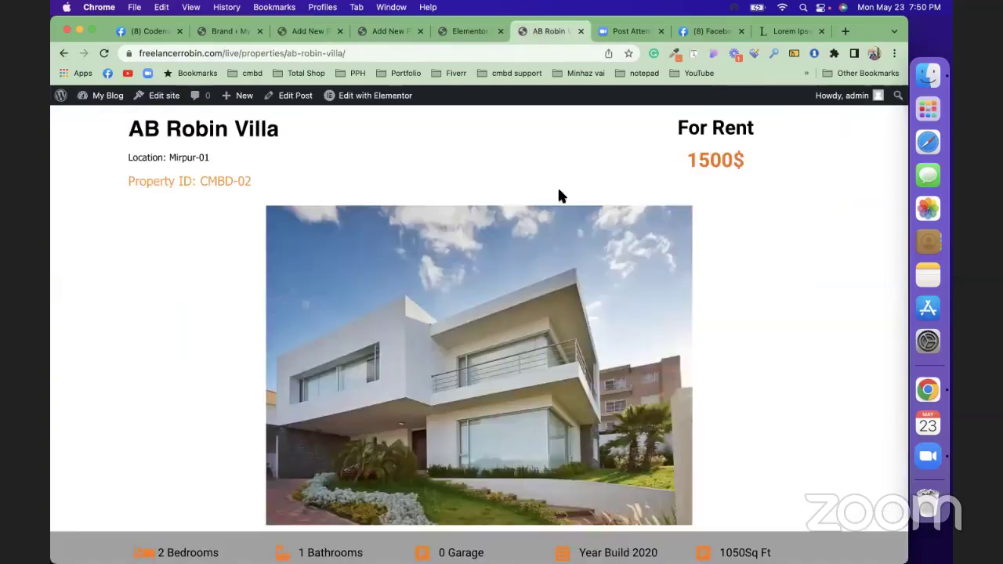
{"action": "scroll", "coordinate": [719, 345], "scroll_direction": "down", "scroll_amount": 9}
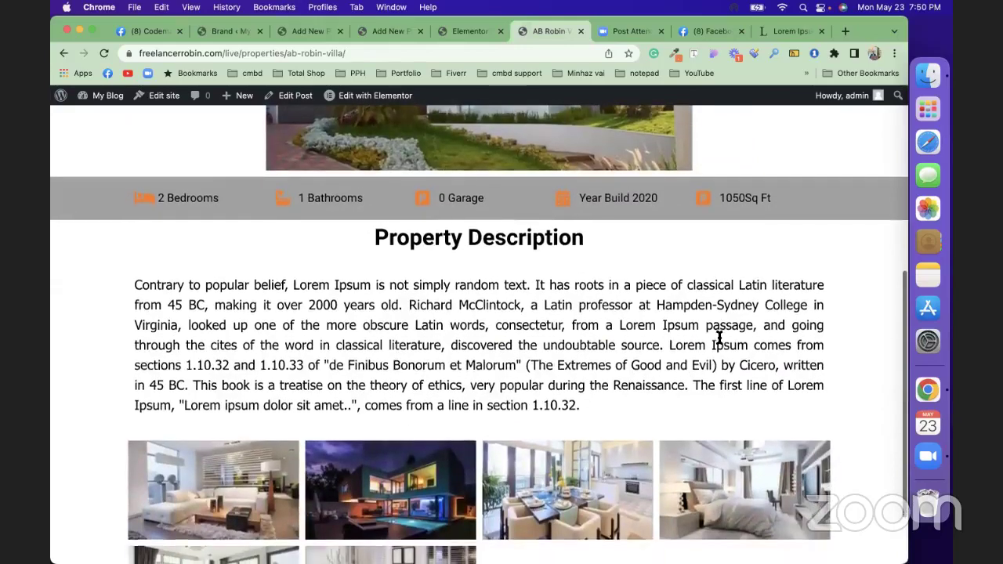
{"action": "scroll", "coordinate": [719, 339], "scroll_direction": "up", "scroll_amount": 10}
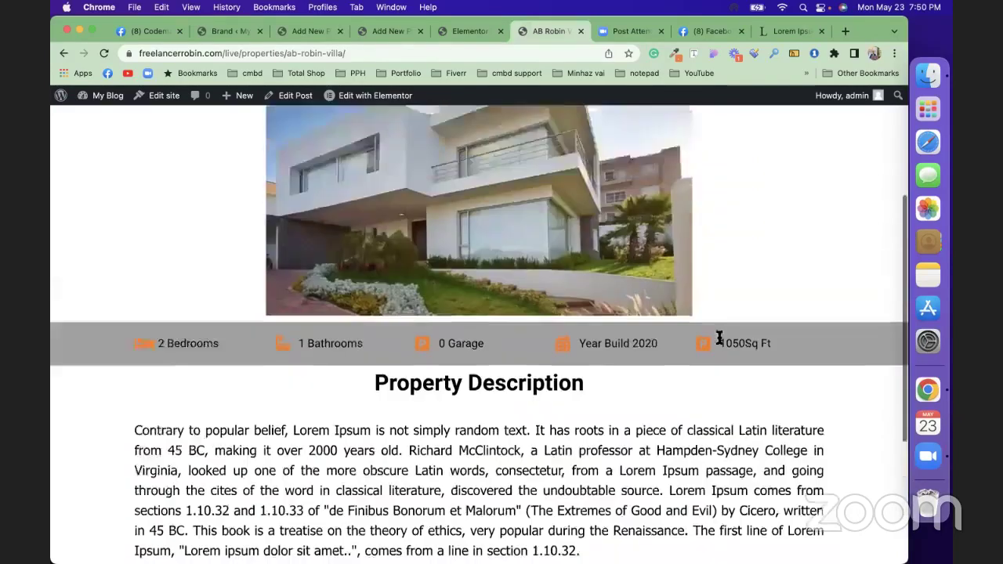
{"action": "scroll", "coordinate": [721, 343], "scroll_direction": "down", "scroll_amount": 10}
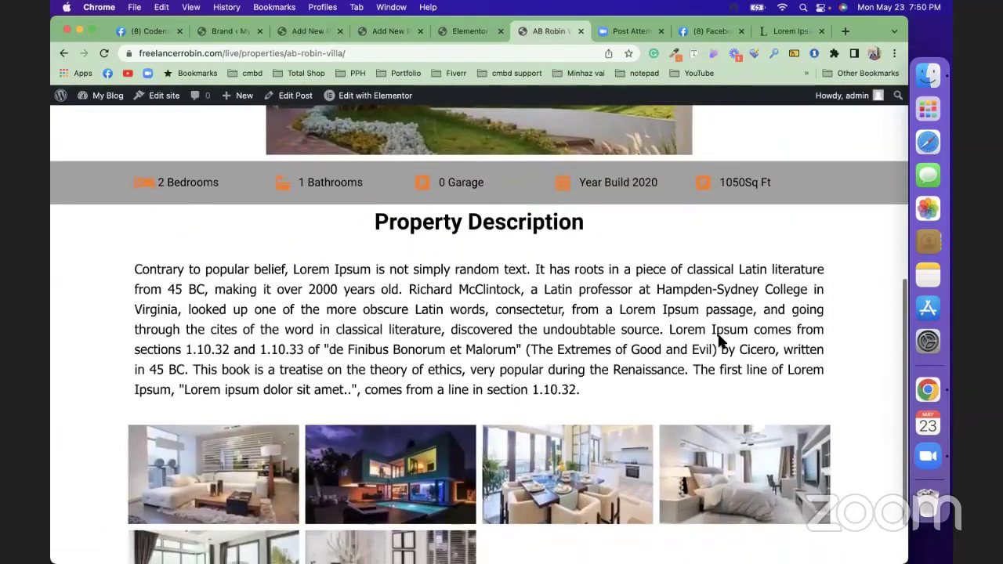
{"action": "scroll", "coordinate": [720, 338], "scroll_direction": "down", "scroll_amount": 2}
{"action": "scroll", "coordinate": [719, 340], "scroll_direction": "up", "scroll_amount": 10}
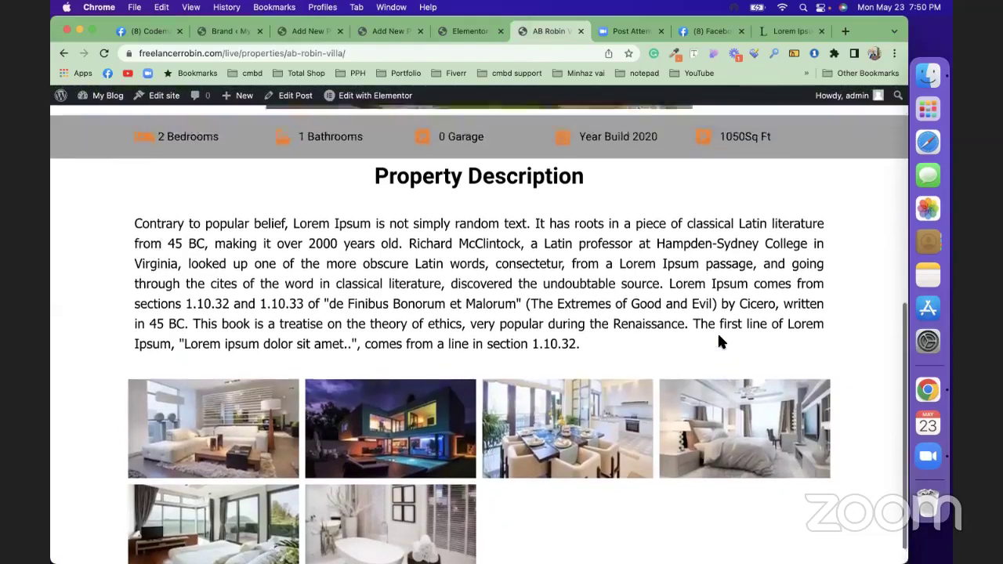
{"action": "scroll", "coordinate": [188, 251], "scroll_direction": "down", "scroll_amount": 5}
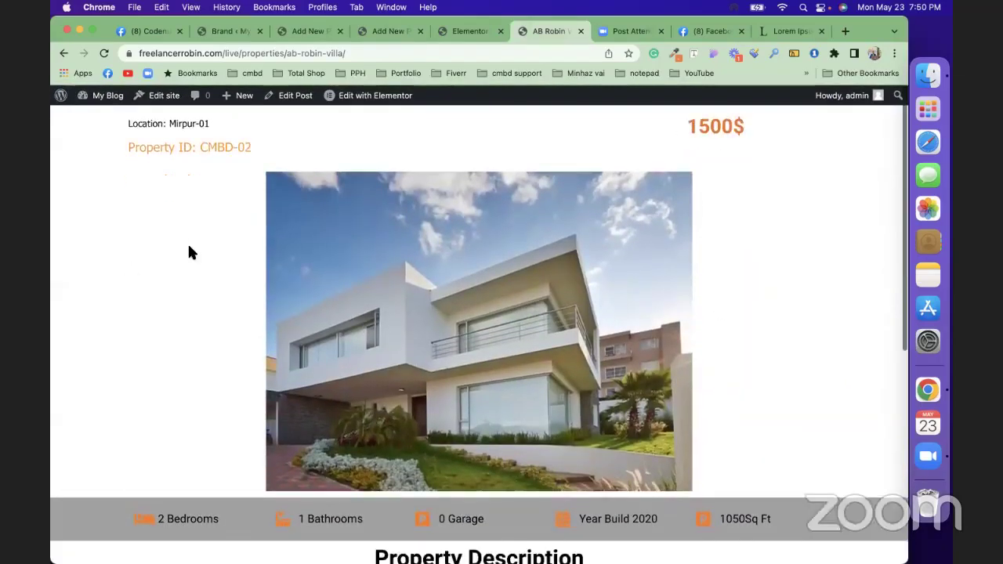
{"action": "scroll", "coordinate": [208, 306], "scroll_direction": "down", "scroll_amount": 1}
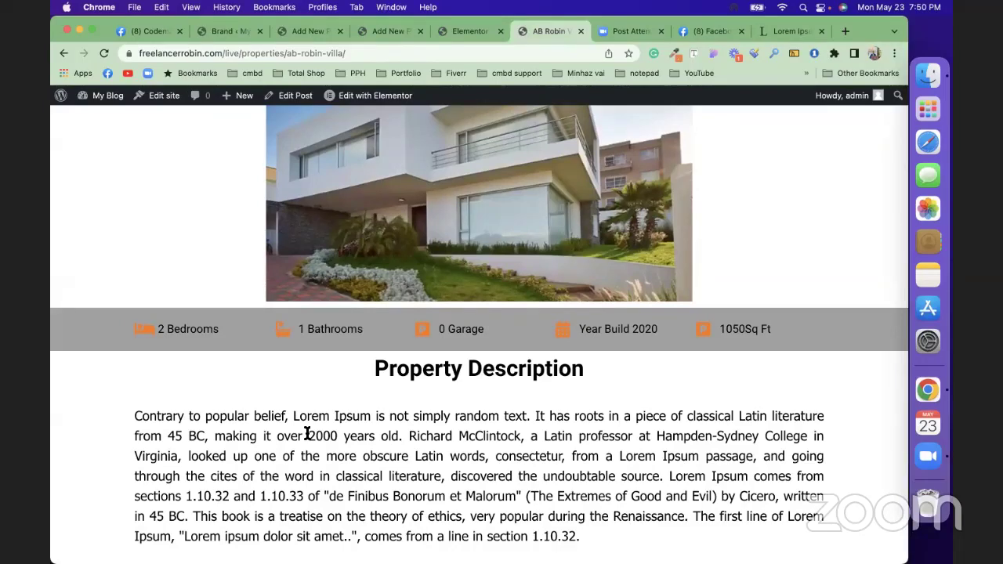
{"action": "scroll", "coordinate": [308, 433], "scroll_direction": "up", "scroll_amount": 5}
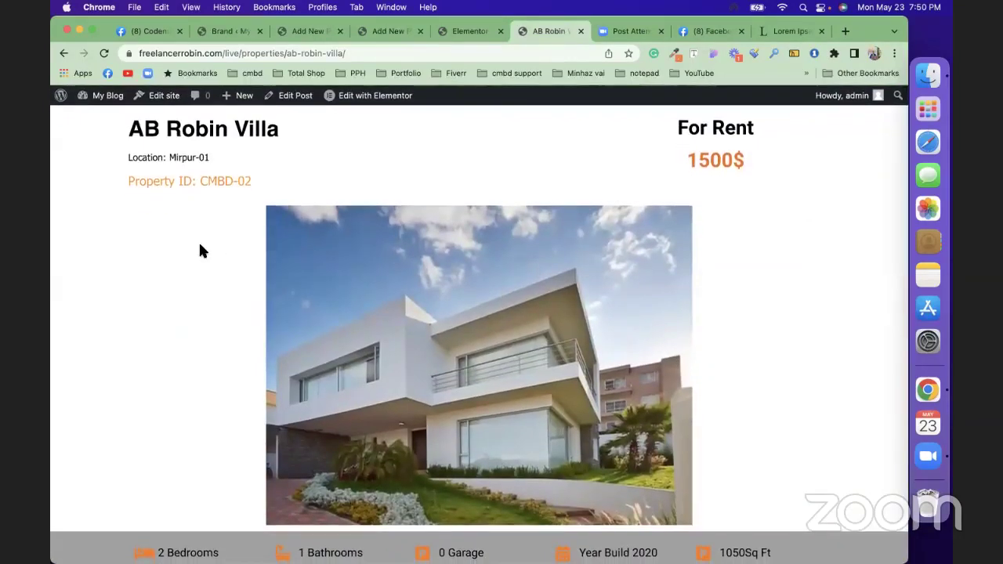